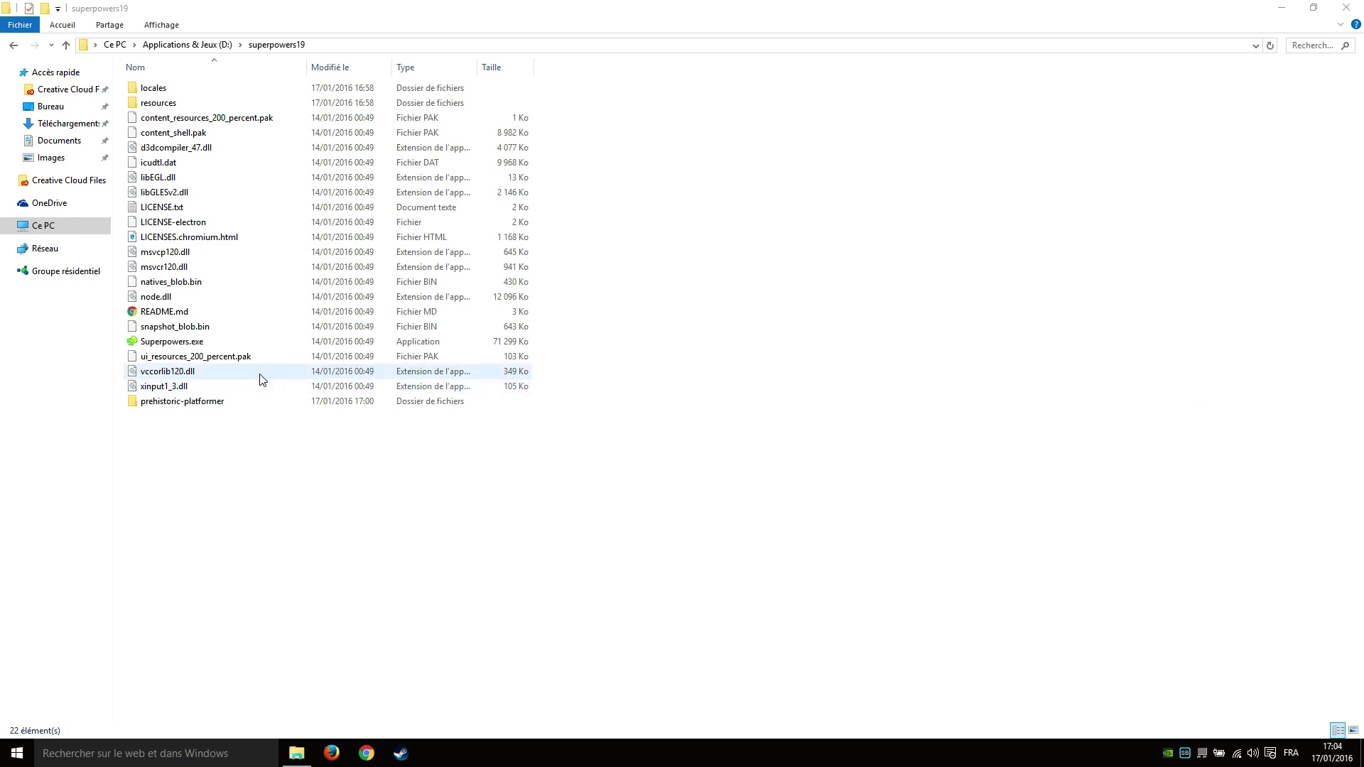
Launch Superpowers.exe from the superpowers19 folder and move its server window slightly aside.
{"action": "double_click", "coordinate": [336, 344]}
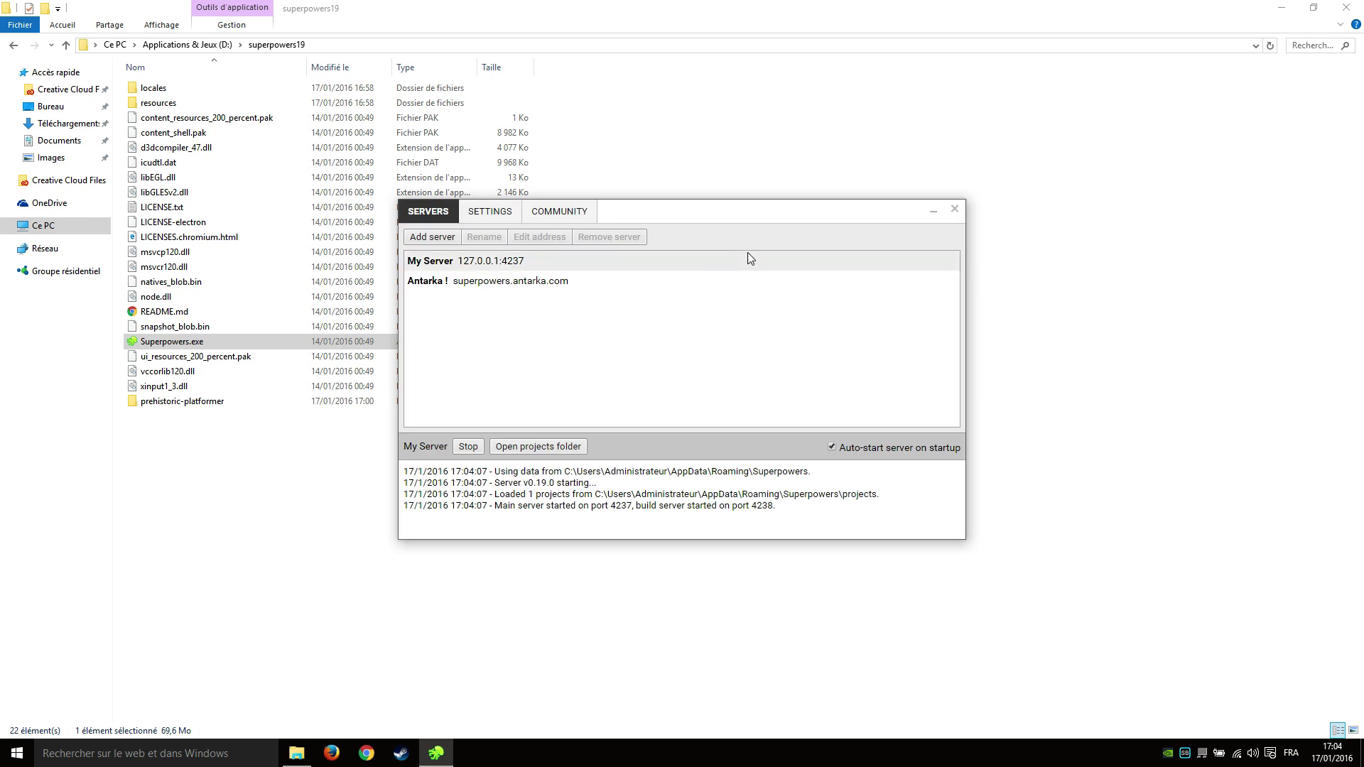
{"action": "mouse_move", "coordinate": [719, 215]}
{"action": "left_mouse_down"}
{"action": "mouse_move", "coordinate": [828, 223]}
{"action": "mouse_move", "coordinate": [705, 226]}
{"action": "left_mouse_up"}
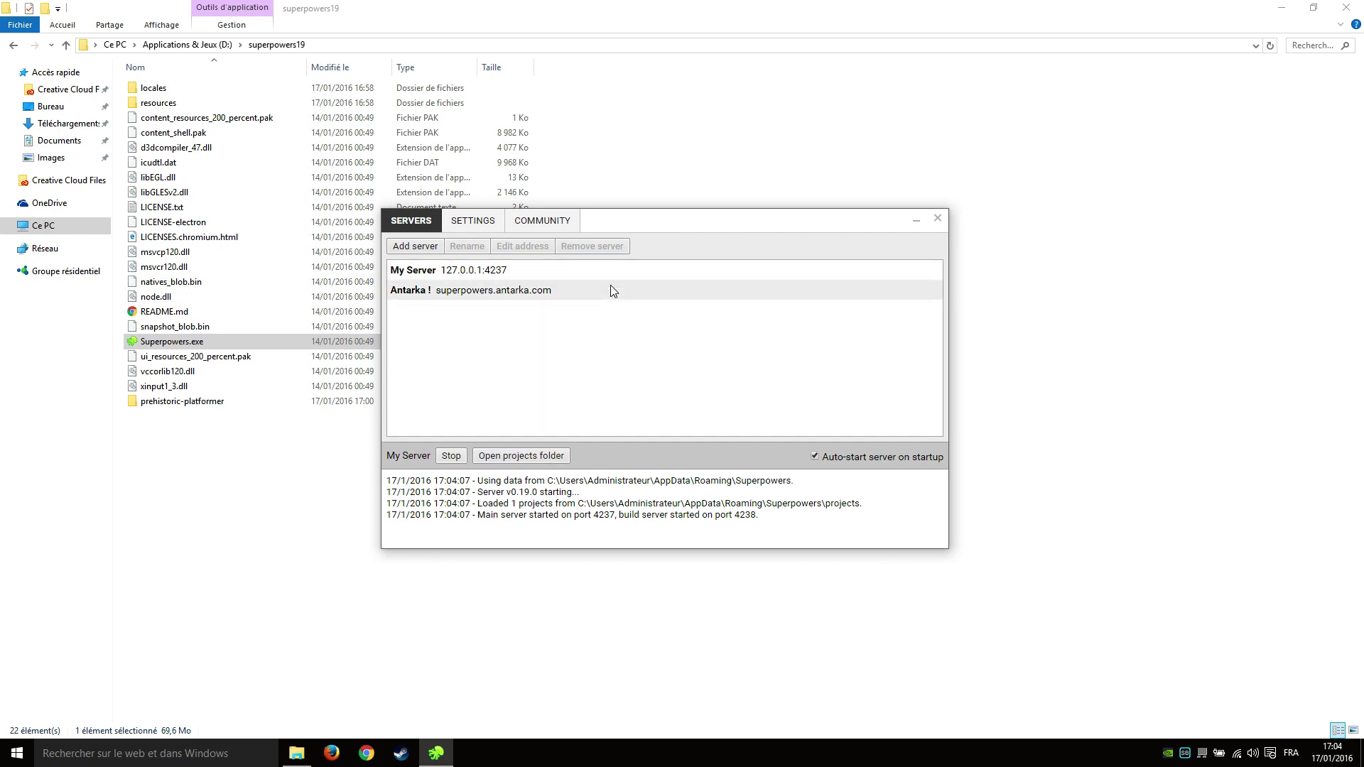
Connect to superpowers.antarka.com, browse its project list, peek into Spherunner3 and return.
{"action": "double_click", "coordinate": [518, 297]}
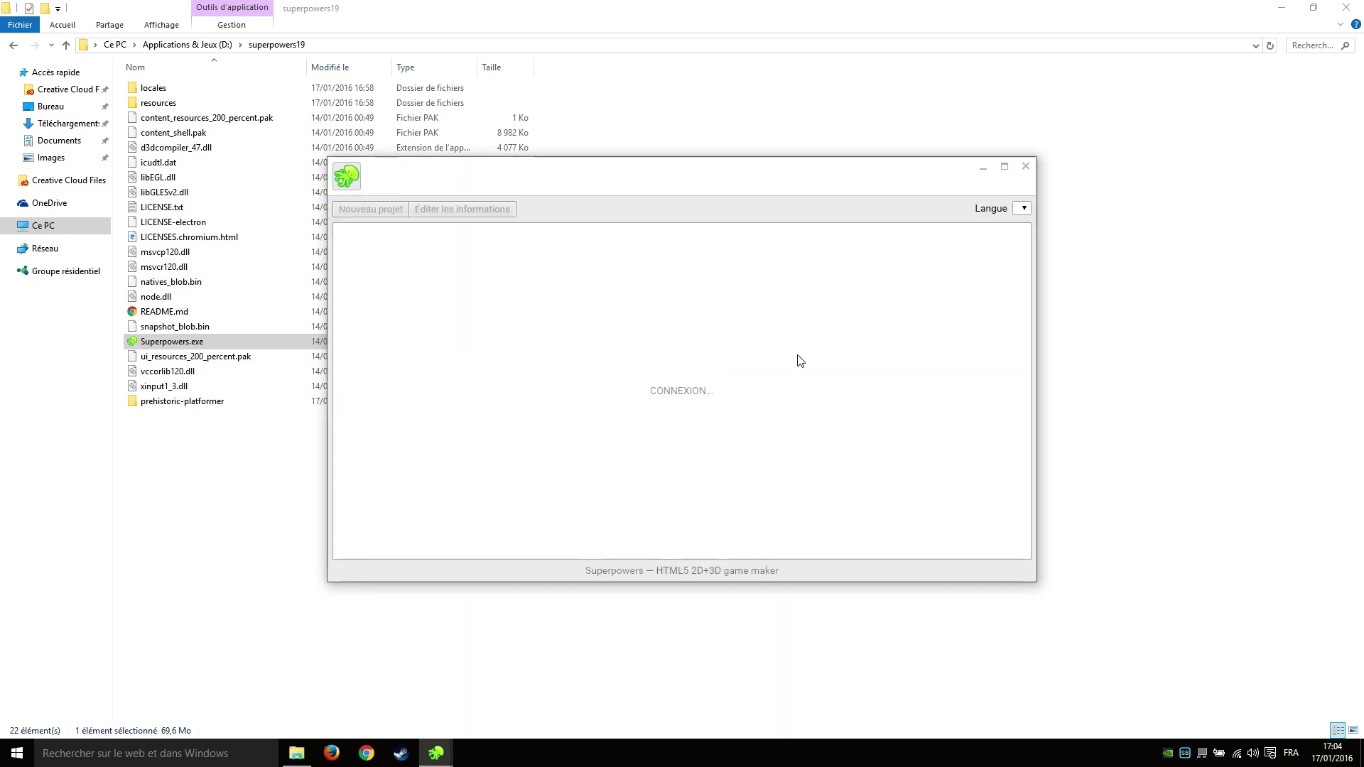
{"action": "scroll", "coordinate": [642, 330], "scroll_direction": "down", "scroll_amount": 2}
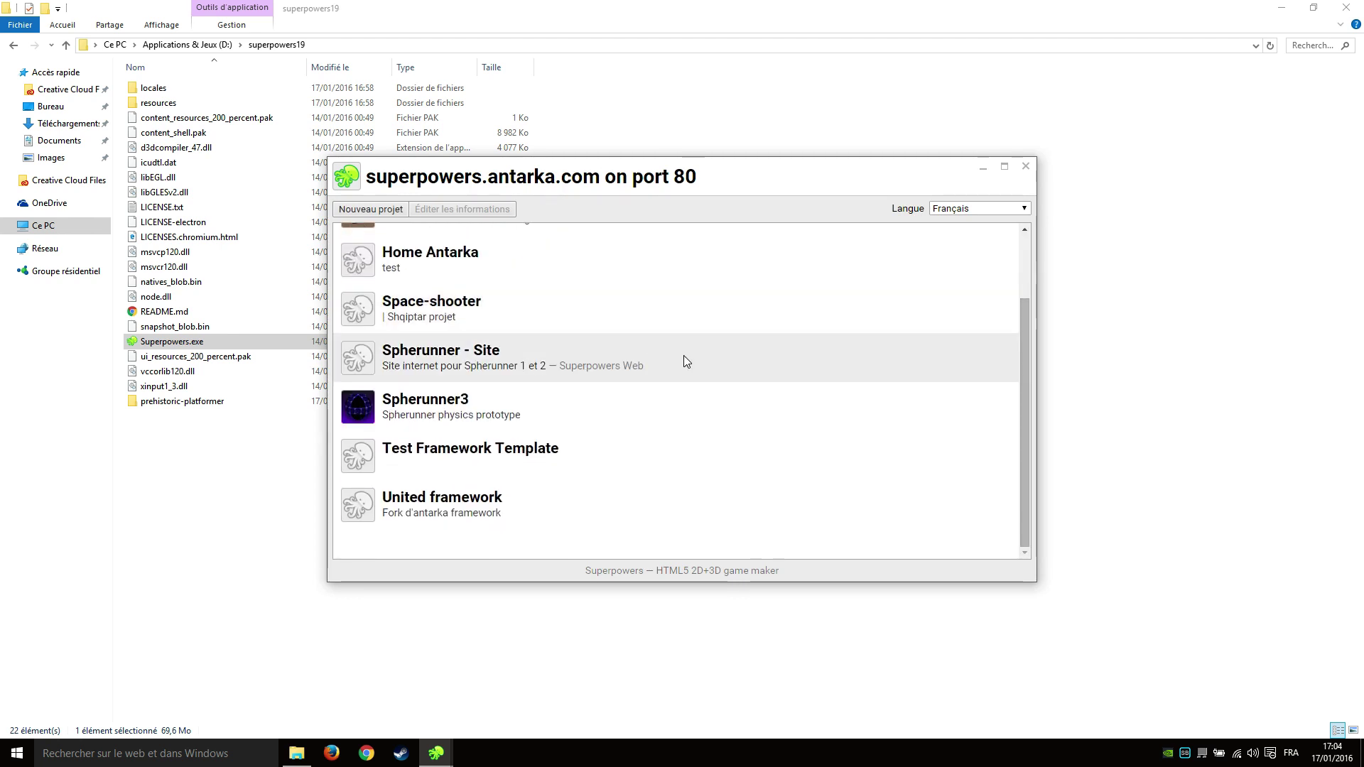
{"action": "scroll", "coordinate": [683, 361], "scroll_direction": "up", "scroll_amount": 2}
{"action": "scroll", "coordinate": [481, 317], "scroll_direction": "down", "scroll_amount": 2}
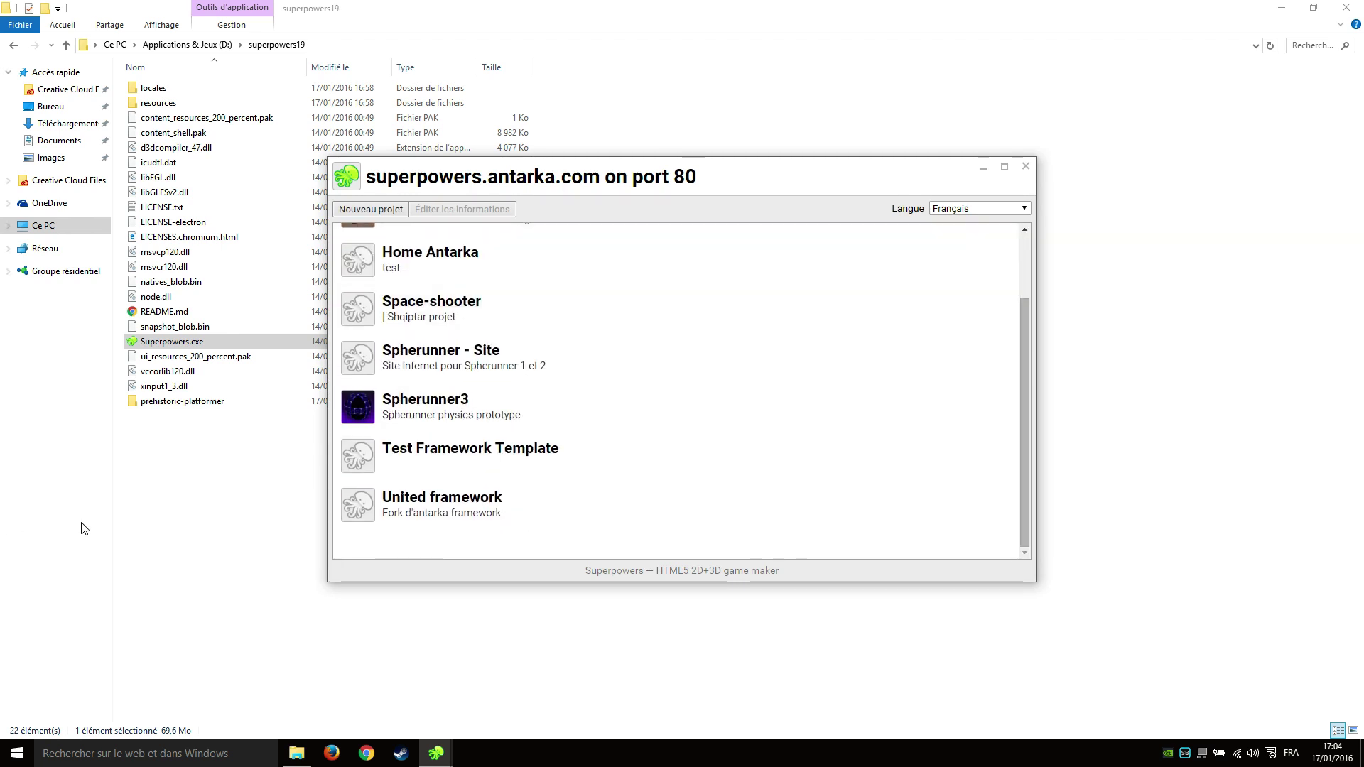
{"action": "left_click_drag", "start_coordinate": [661, 186], "coordinate": [827, 286]}
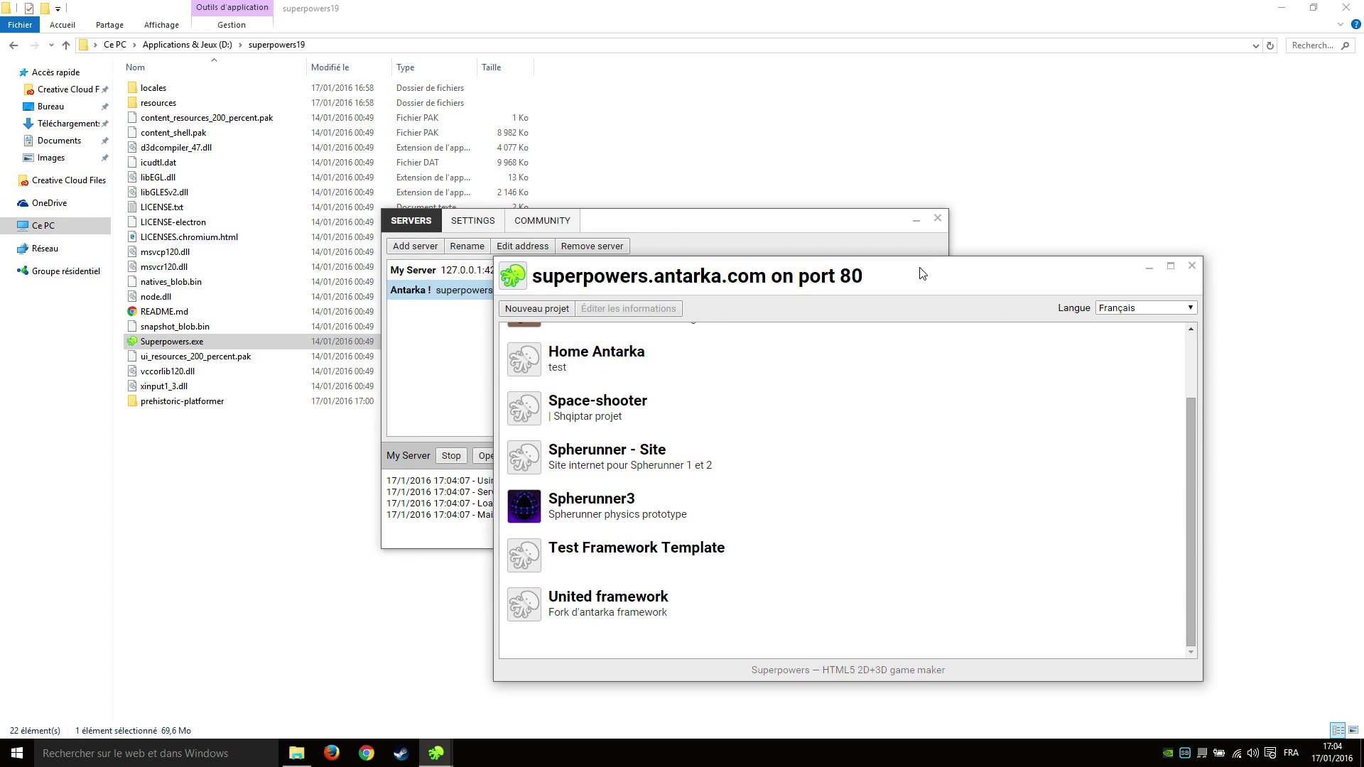
{"action": "left_click_drag", "start_coordinate": [916, 276], "coordinate": [813, 187]}
{"action": "scroll", "coordinate": [684, 449], "scroll_direction": "up", "scroll_amount": 2}
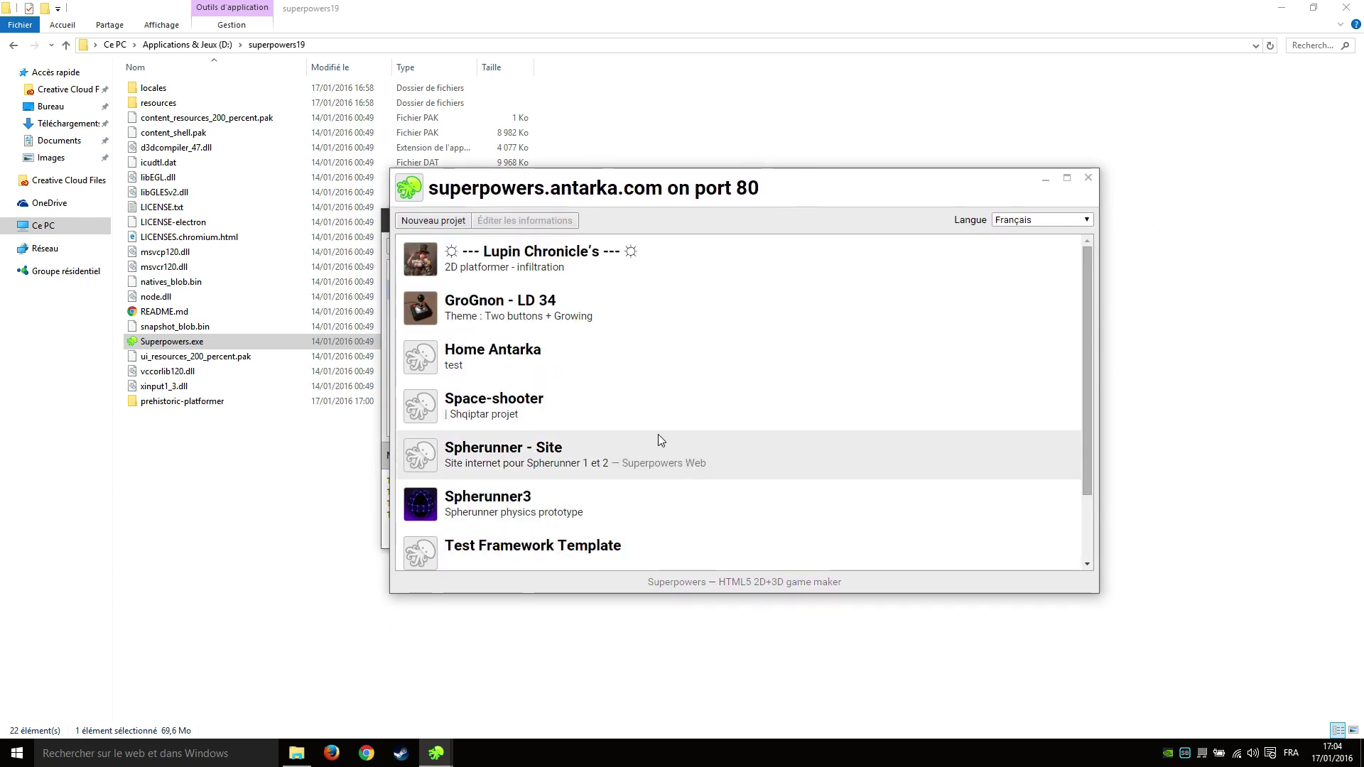
{"action": "scroll", "coordinate": [588, 332], "scroll_direction": "down", "scroll_amount": 2}
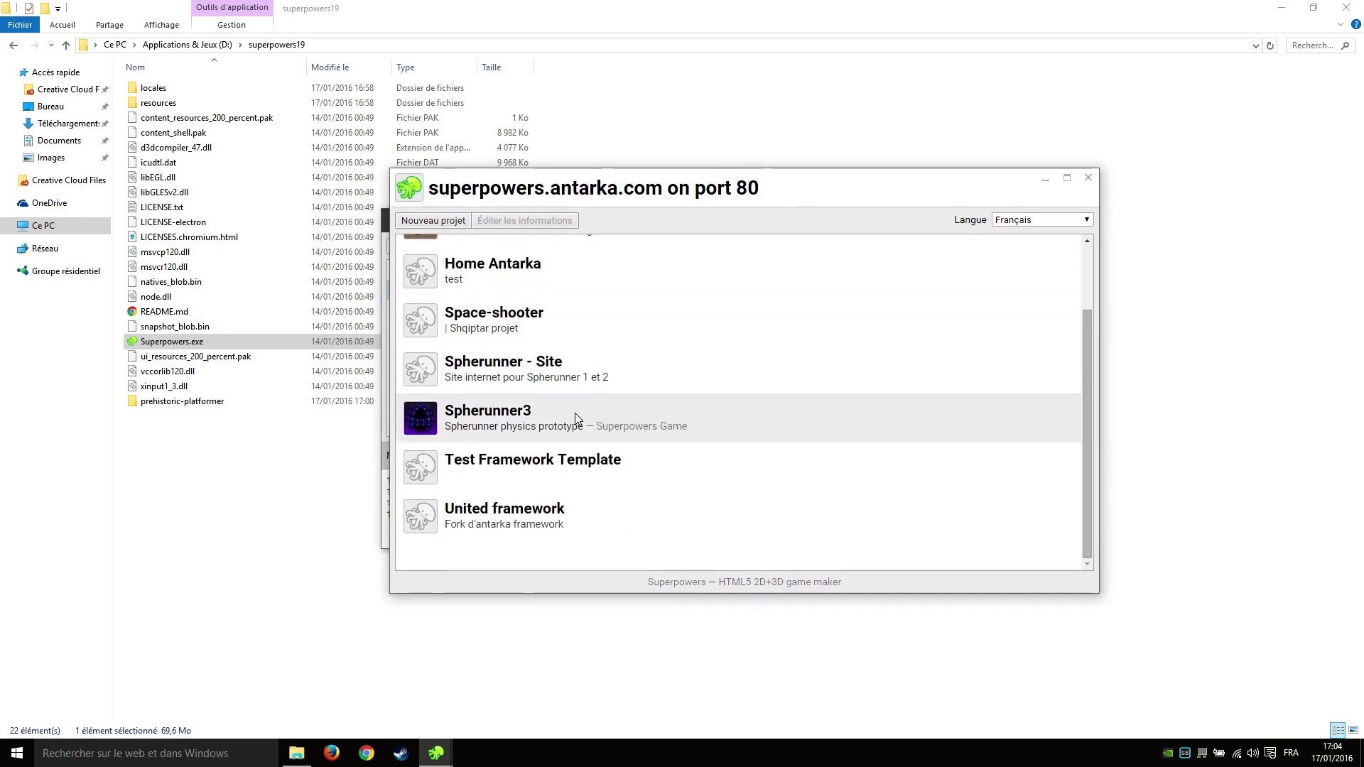
{"action": "double_click", "coordinate": [575, 414]}
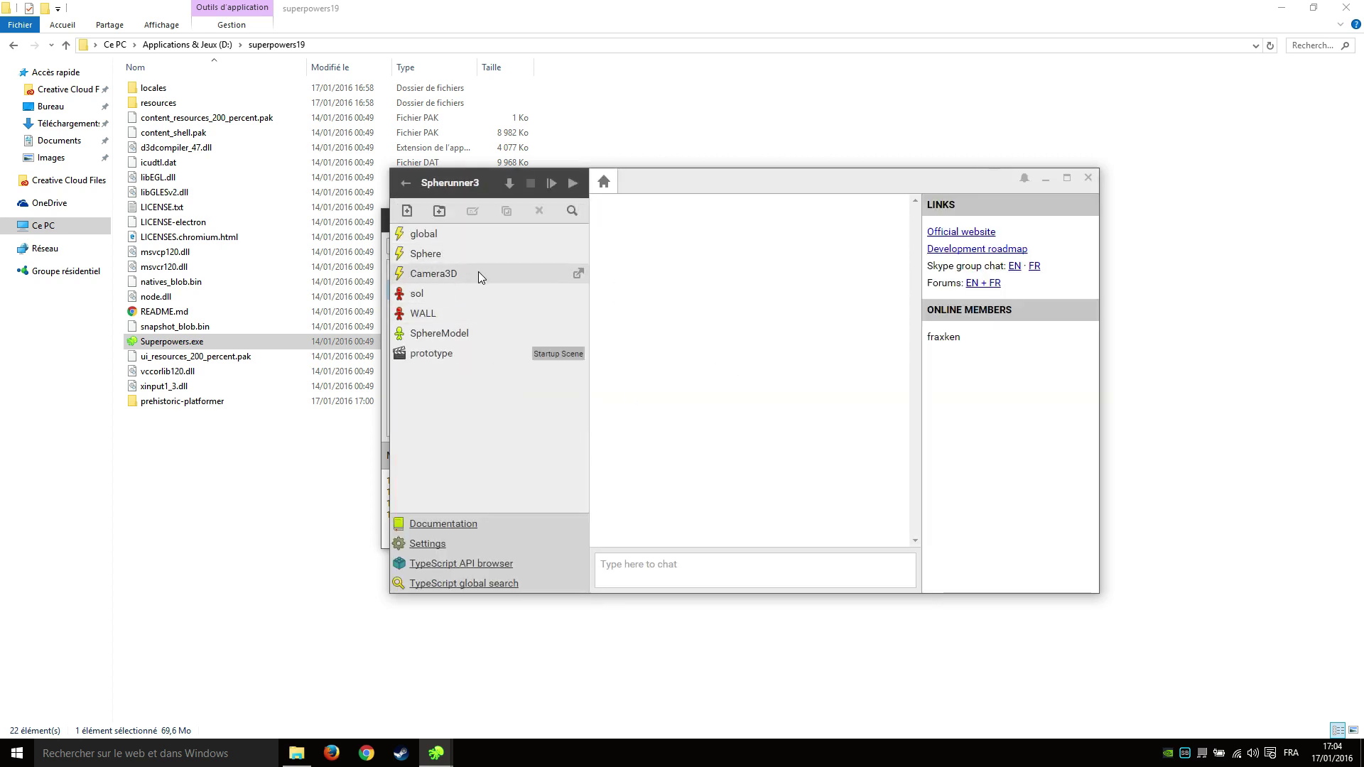
{"action": "left_click", "coordinate": [404, 190]}
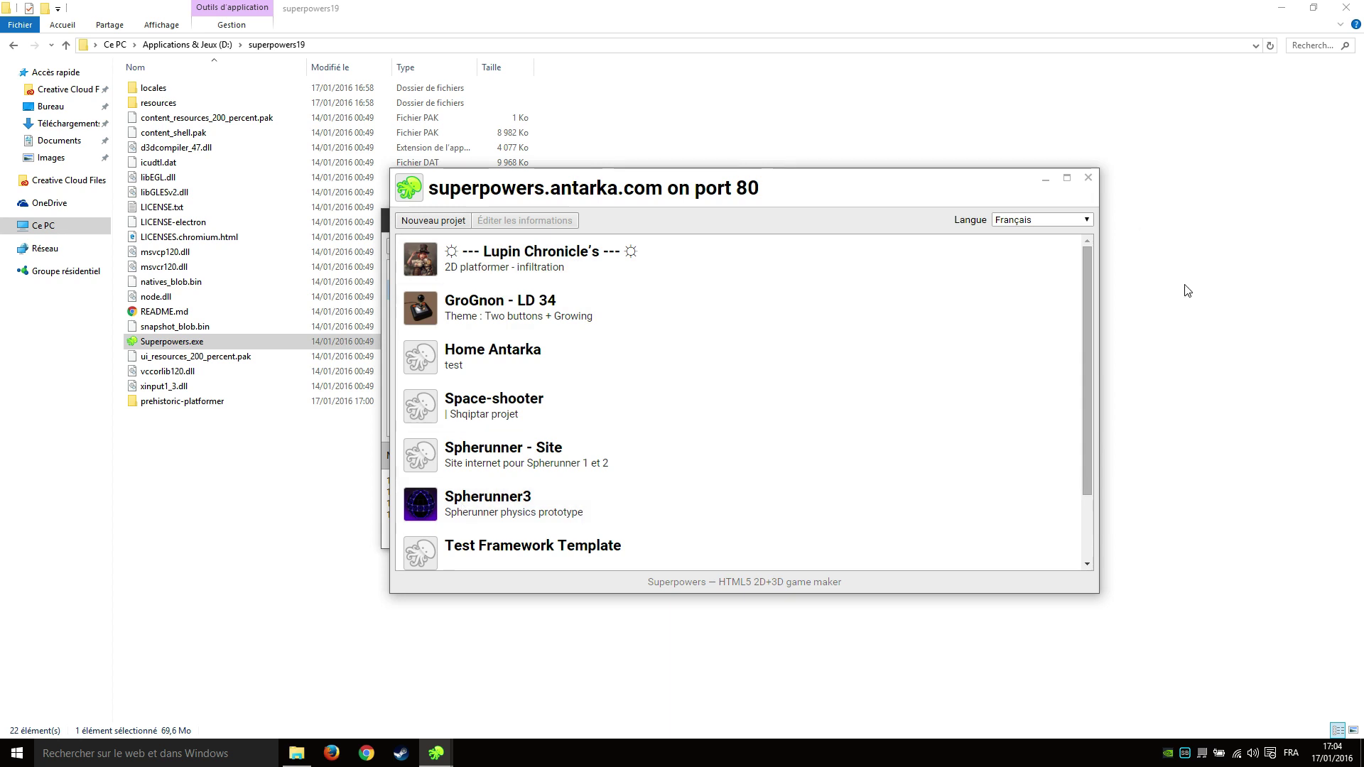
Close the Antarka project list and save a new local server password in Settings.
{"action": "left_click", "coordinate": [1088, 178]}
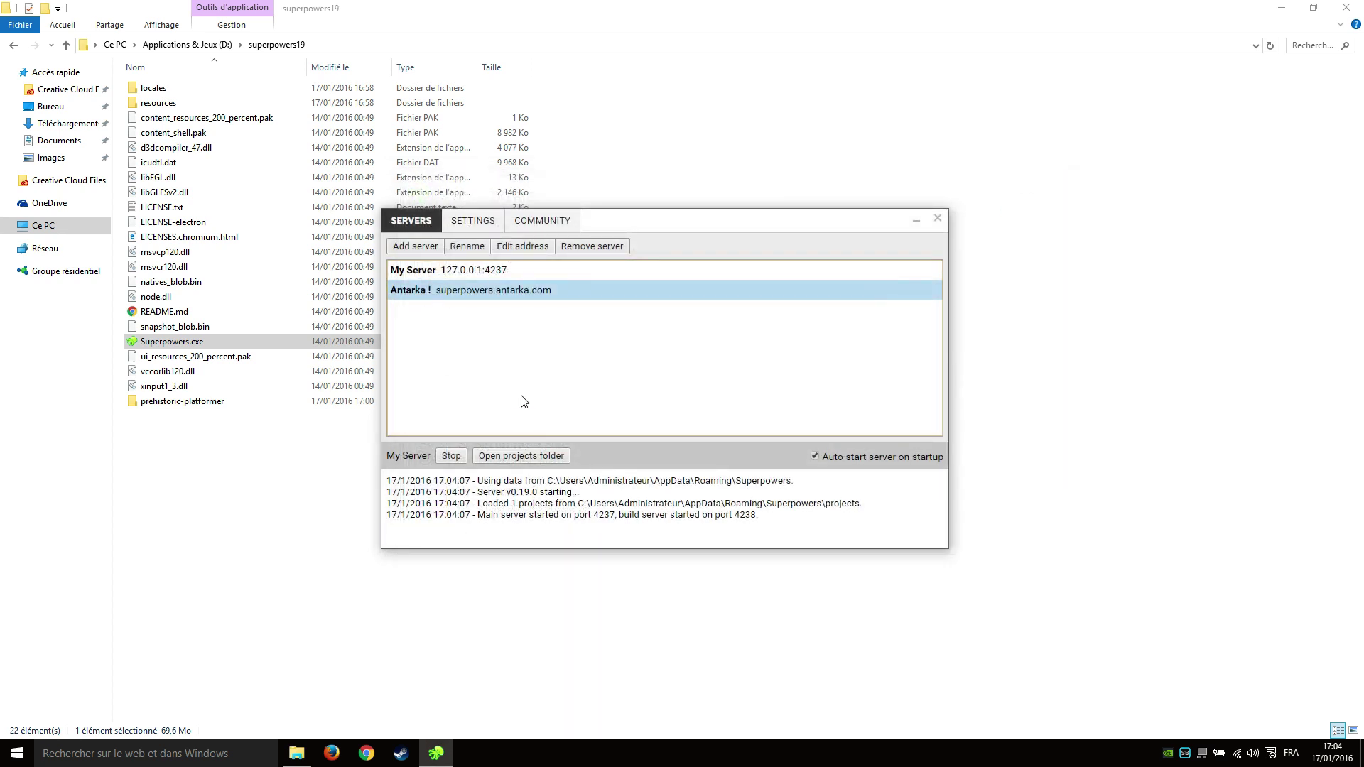
{"action": "left_click_drag", "start_coordinate": [688, 226], "coordinate": [570, 219]}
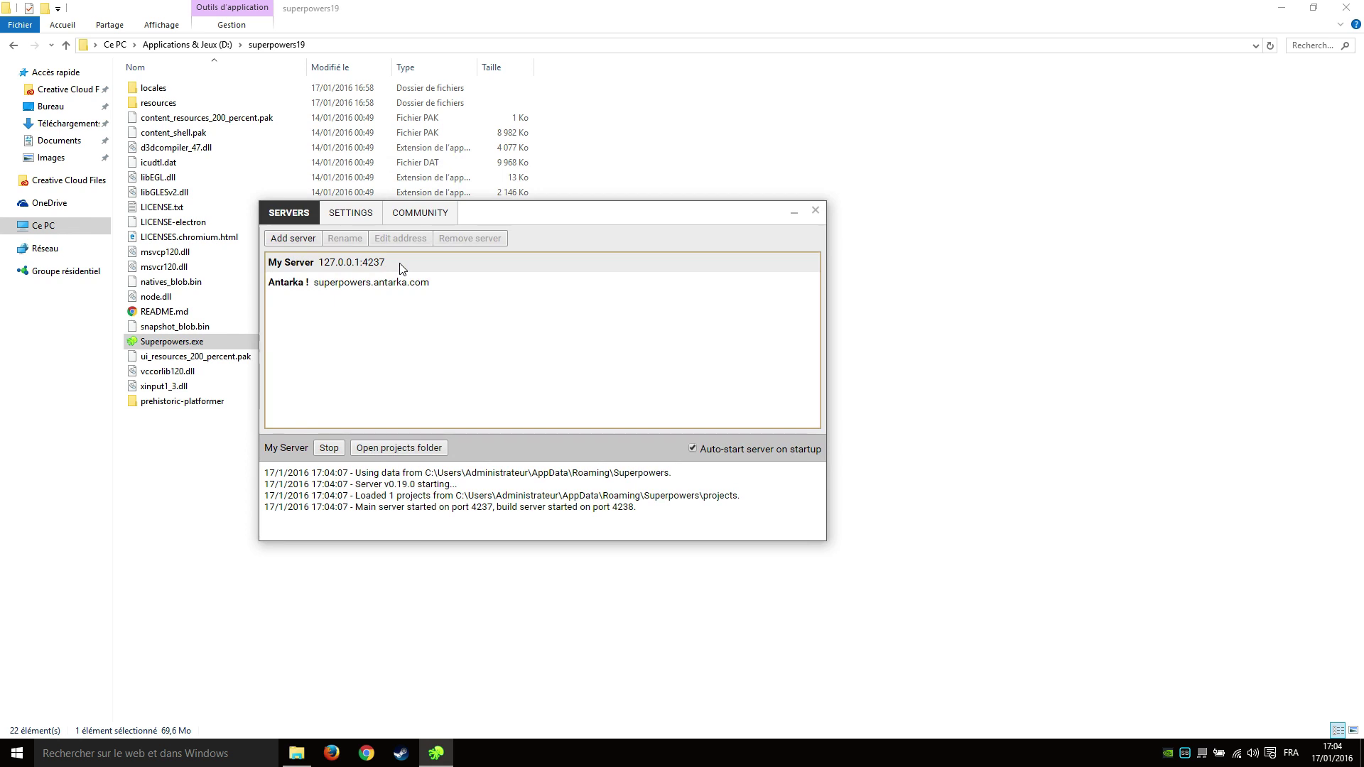
{"action": "left_click", "coordinate": [349, 216]}
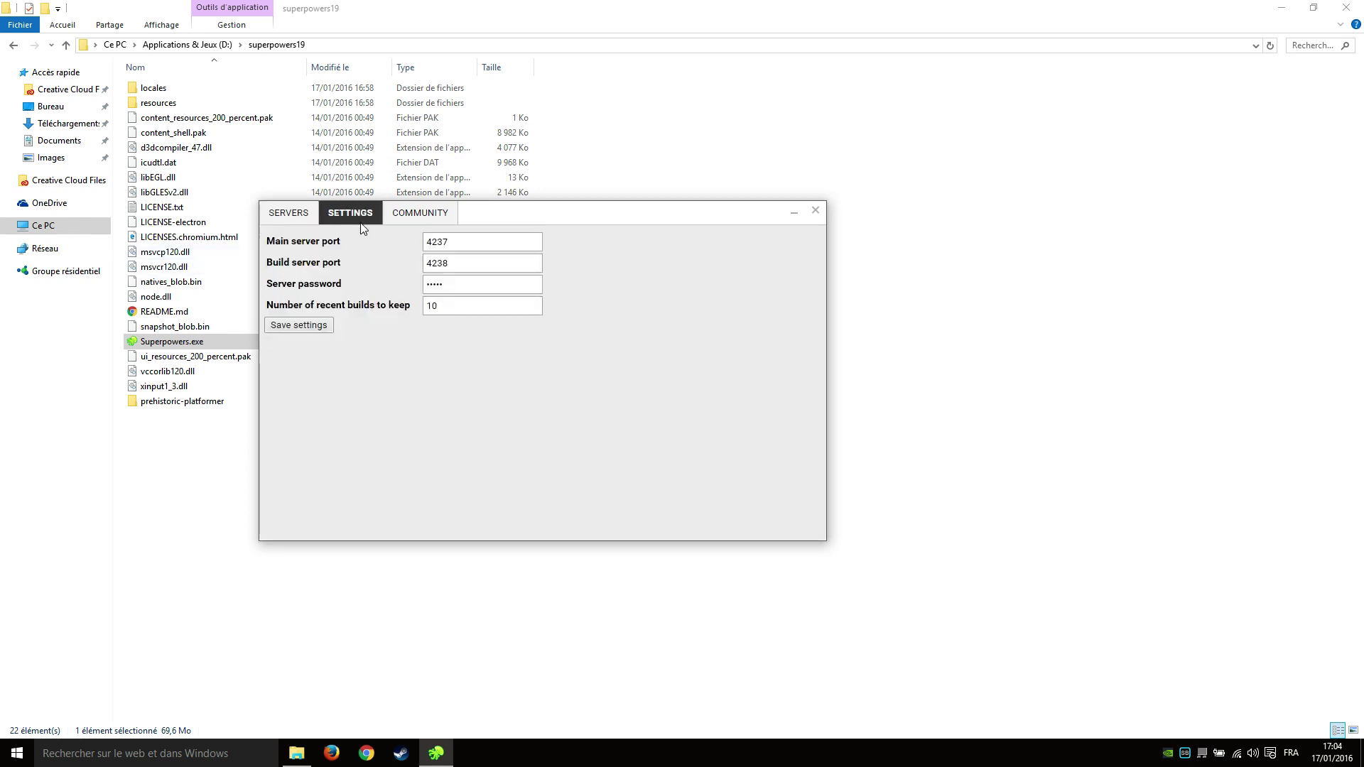
{"action": "double_click", "coordinate": [479, 286]}
{"action": "type", "text": "test"}
{"action": "left_click", "coordinate": [315, 328]}
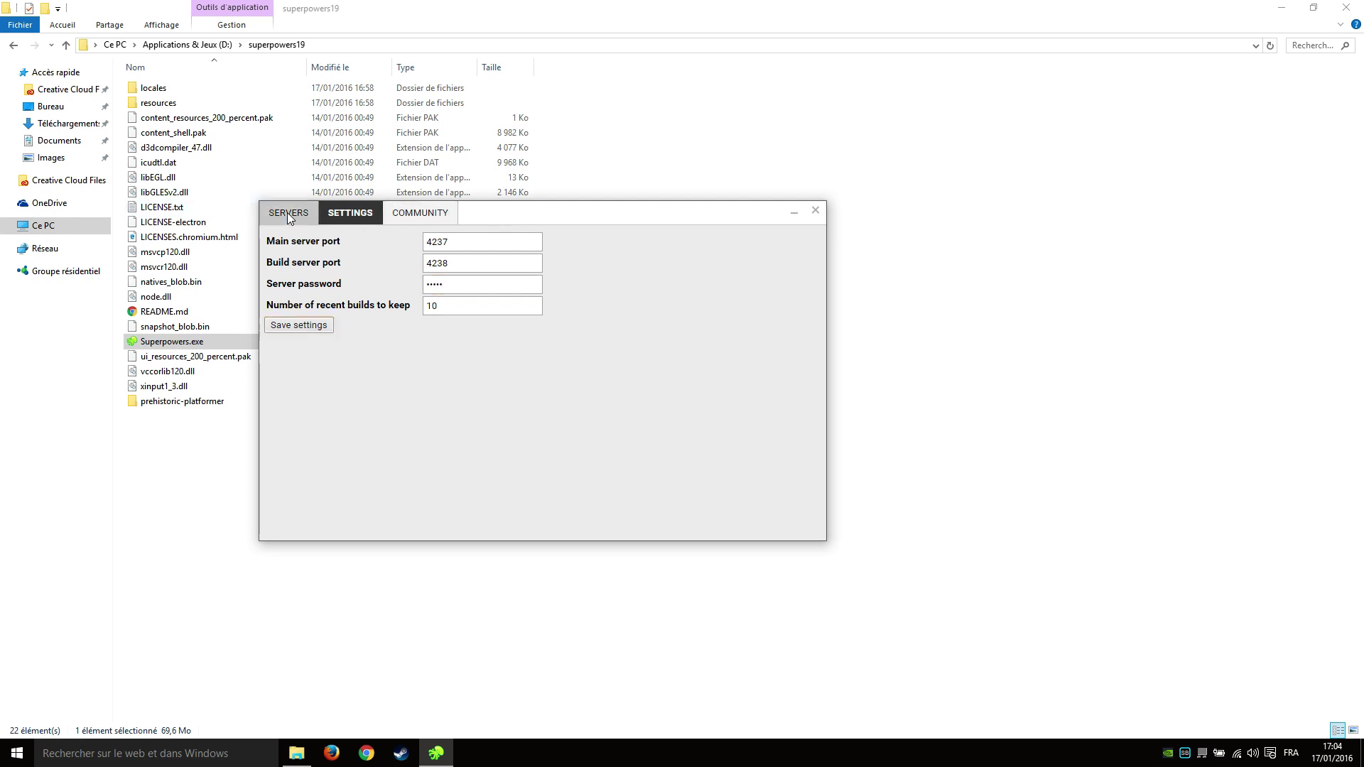
{"action": "left_click", "coordinate": [289, 214]}
Try logging in to My Server with a username and password, then close the login window.
{"action": "double_click", "coordinate": [351, 267]}
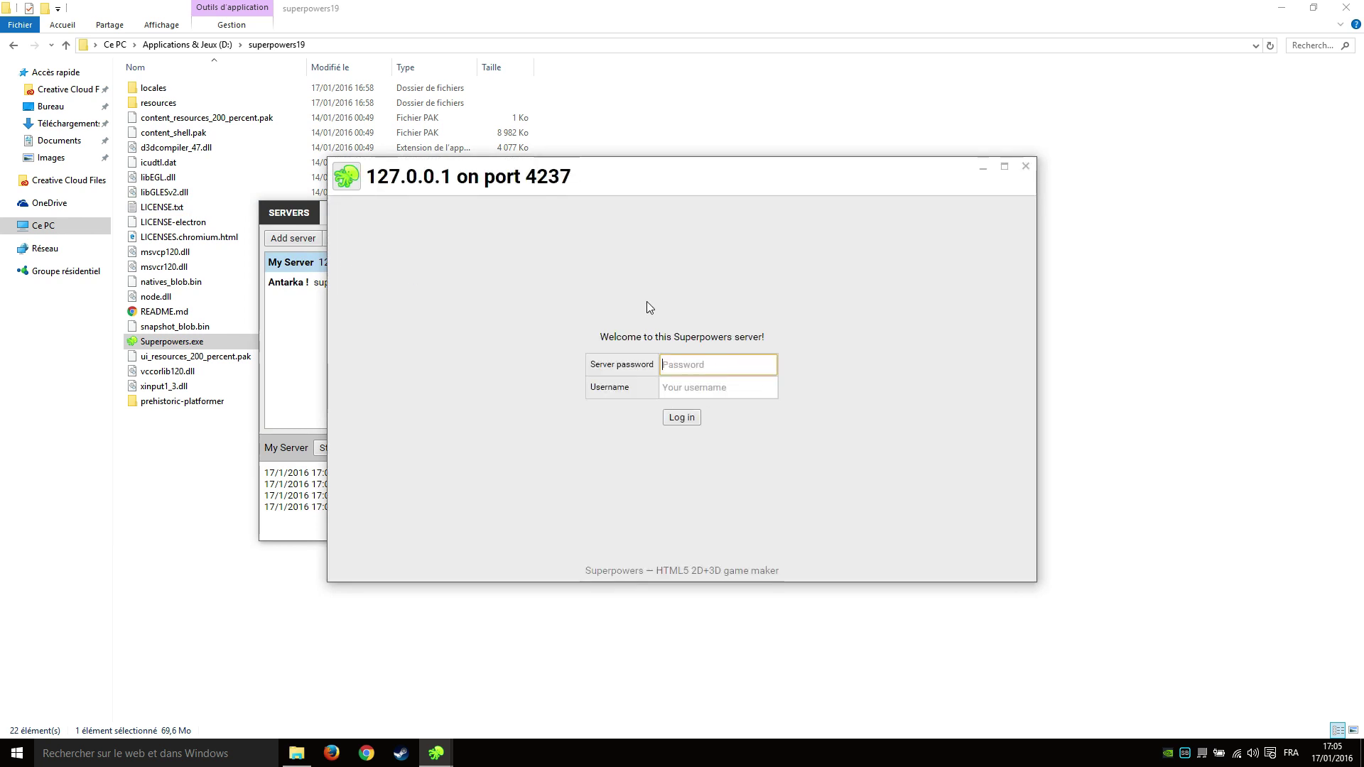
{"action": "type", "text": "•••••"}
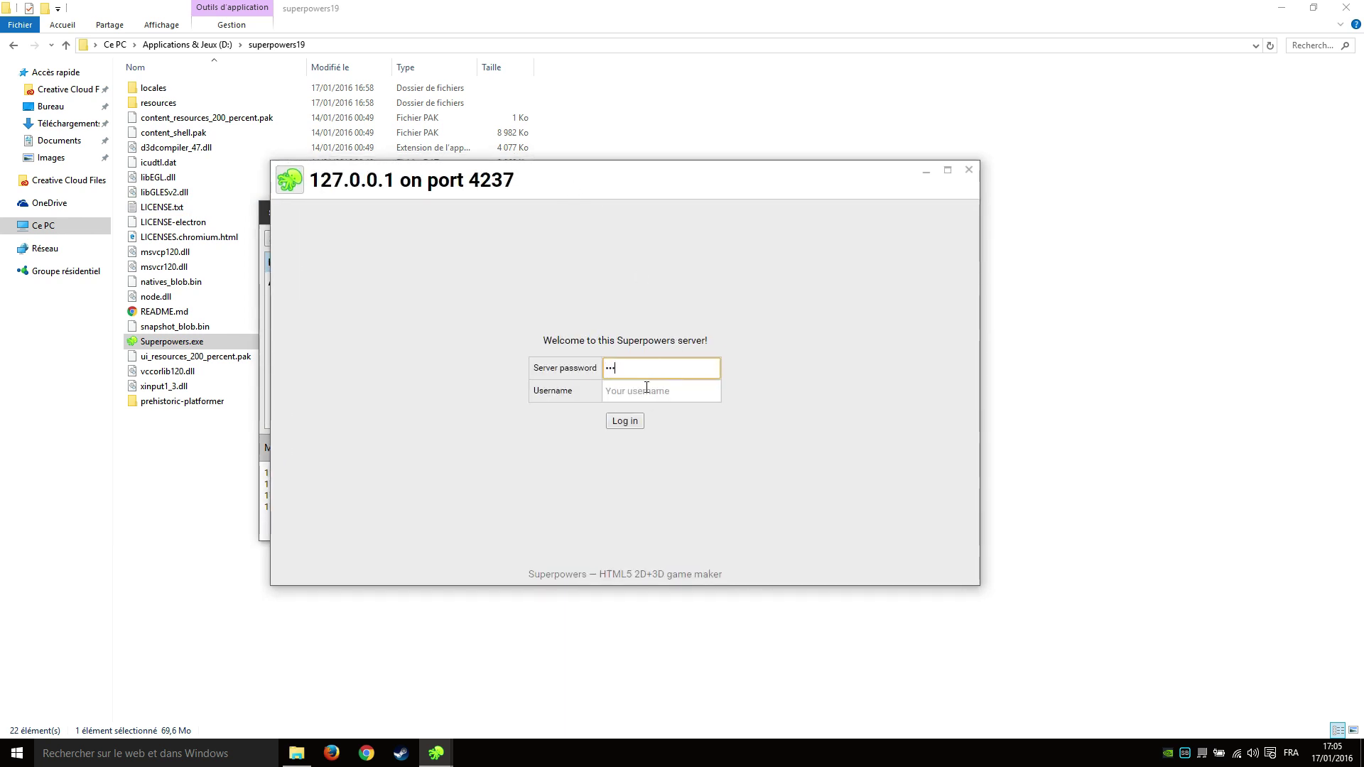
{"action": "left_click", "coordinate": [640, 392]}
{"action": "type", "text": "fraxken"}
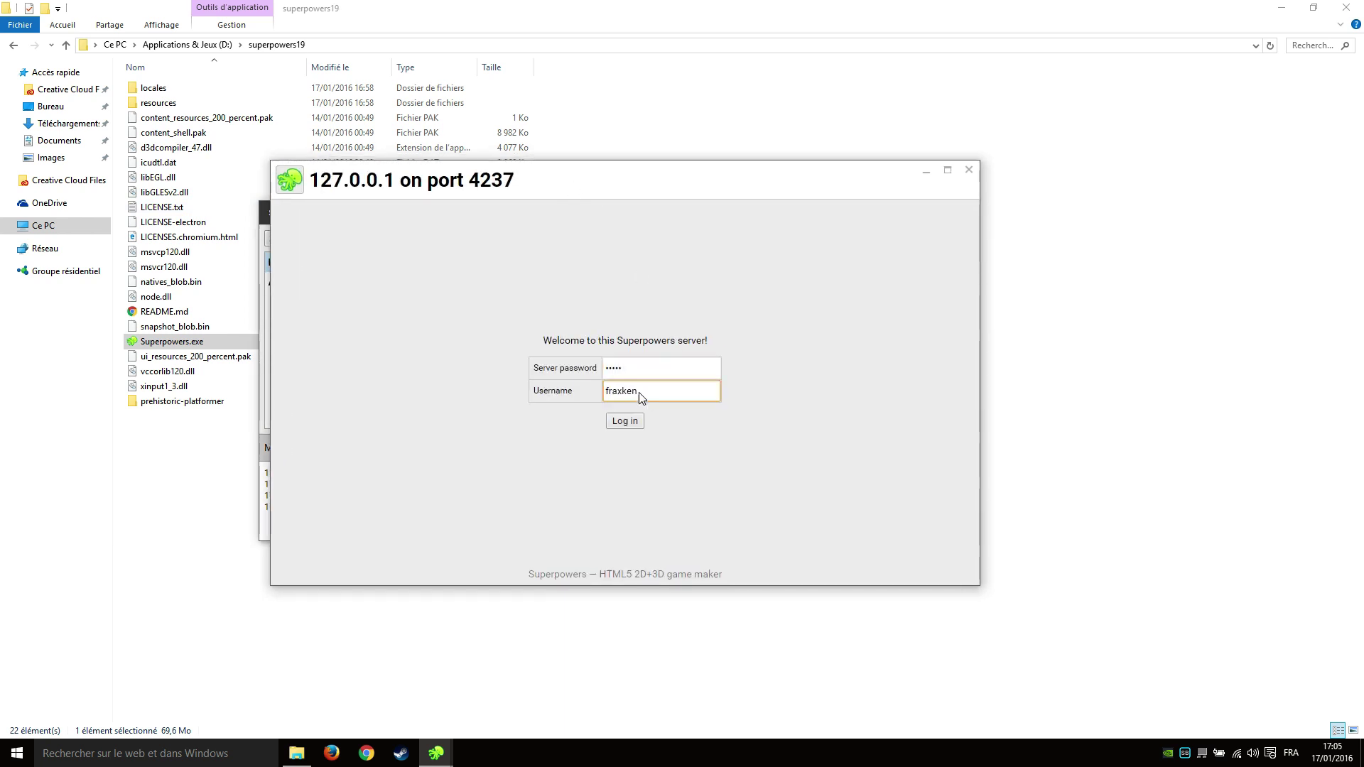
{"action": "key", "text": "Return"}
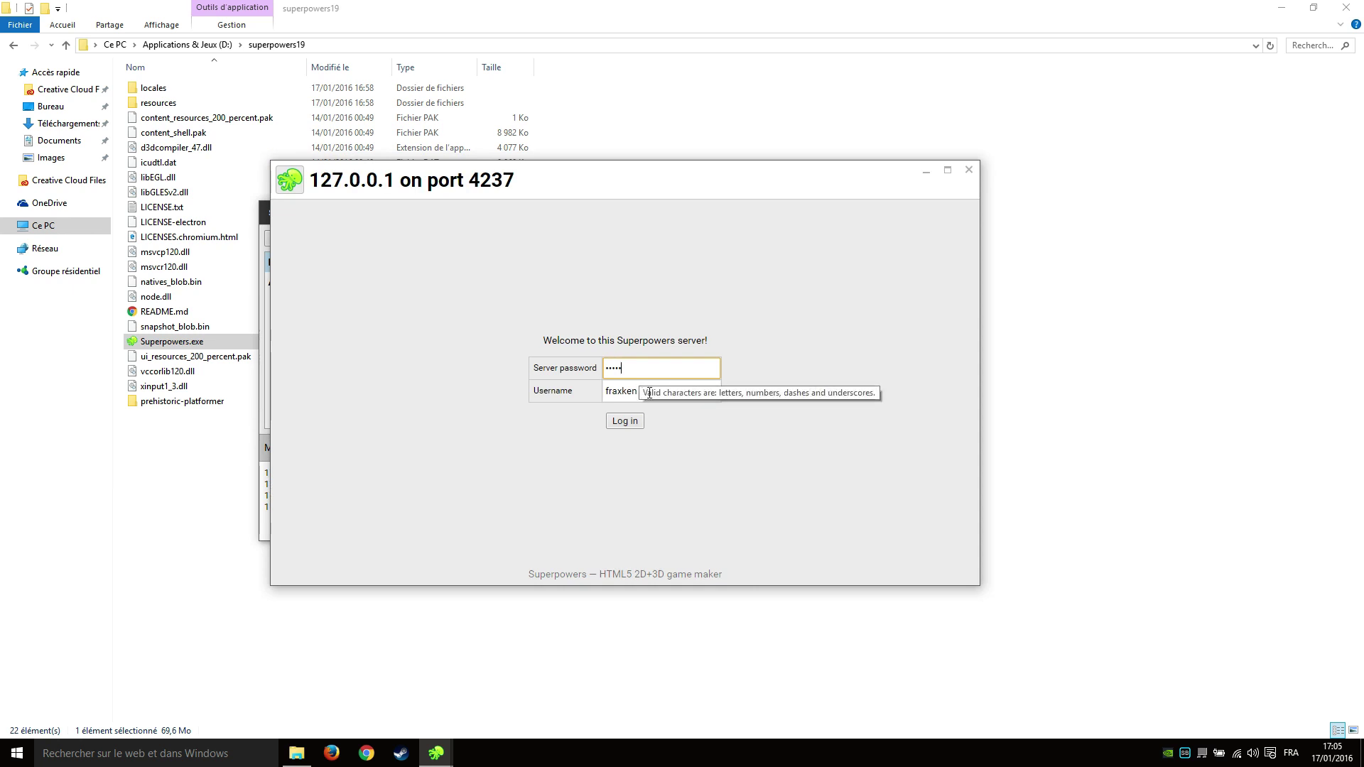
{"action": "key", "text": "BackSpace"}
{"action": "key", "text": "BackSpace"}
{"action": "key", "text": "BackSpace"}
{"action": "key", "text": "BackSpace"}
{"action": "key", "text": "BackSpace"}
{"action": "type", "text": "••••"}
{"action": "left_click", "coordinate": [625, 420]}
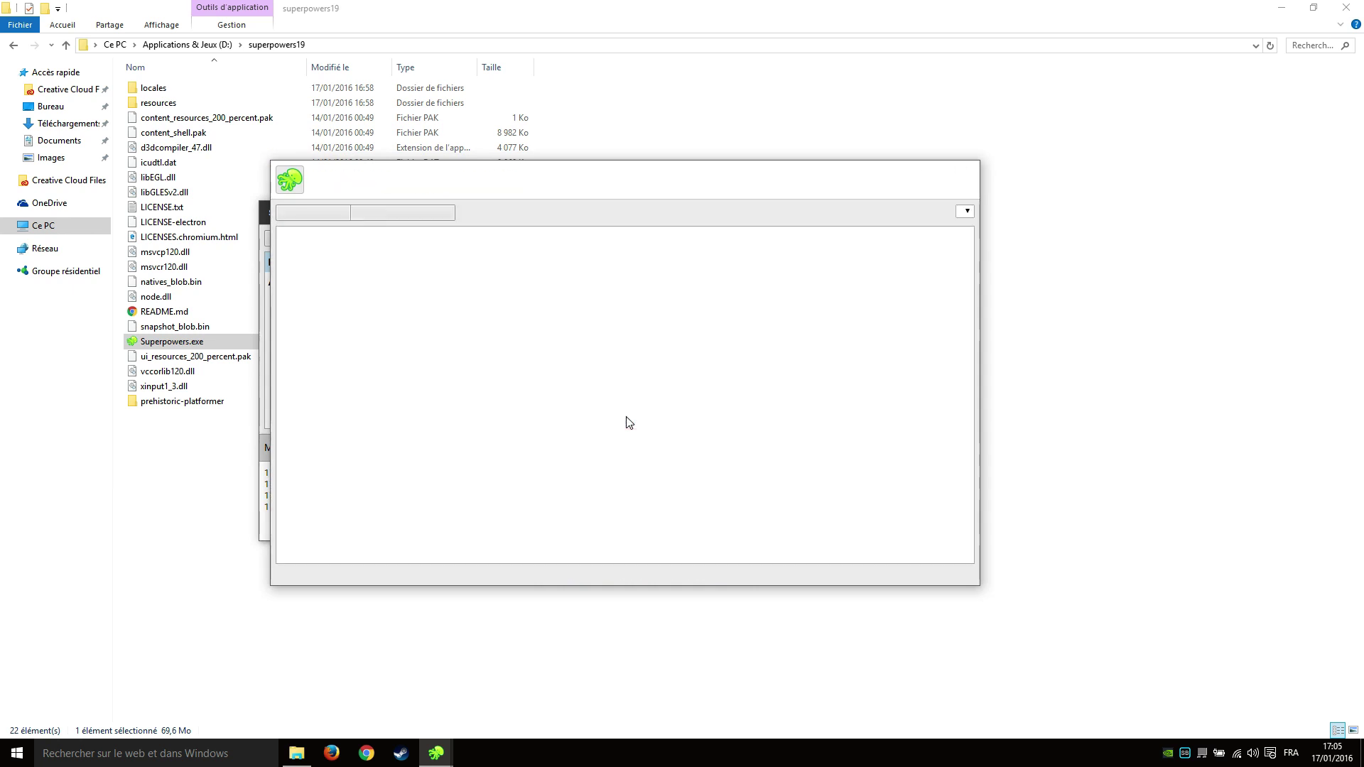
{"action": "left_click", "coordinate": [969, 171]}
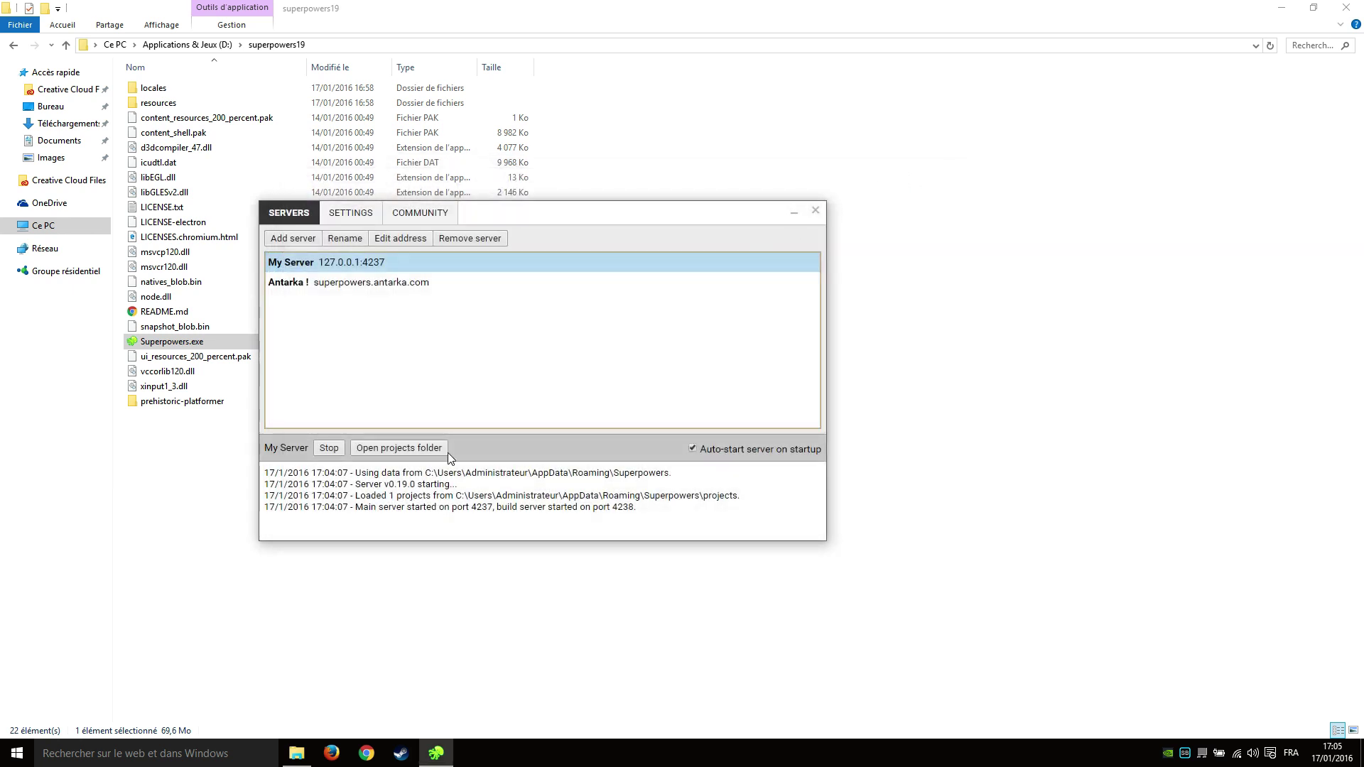
Stop and restart My Server, then log in to 127.0.0.1 on port 4237.
{"action": "left_click", "coordinate": [336, 453]}
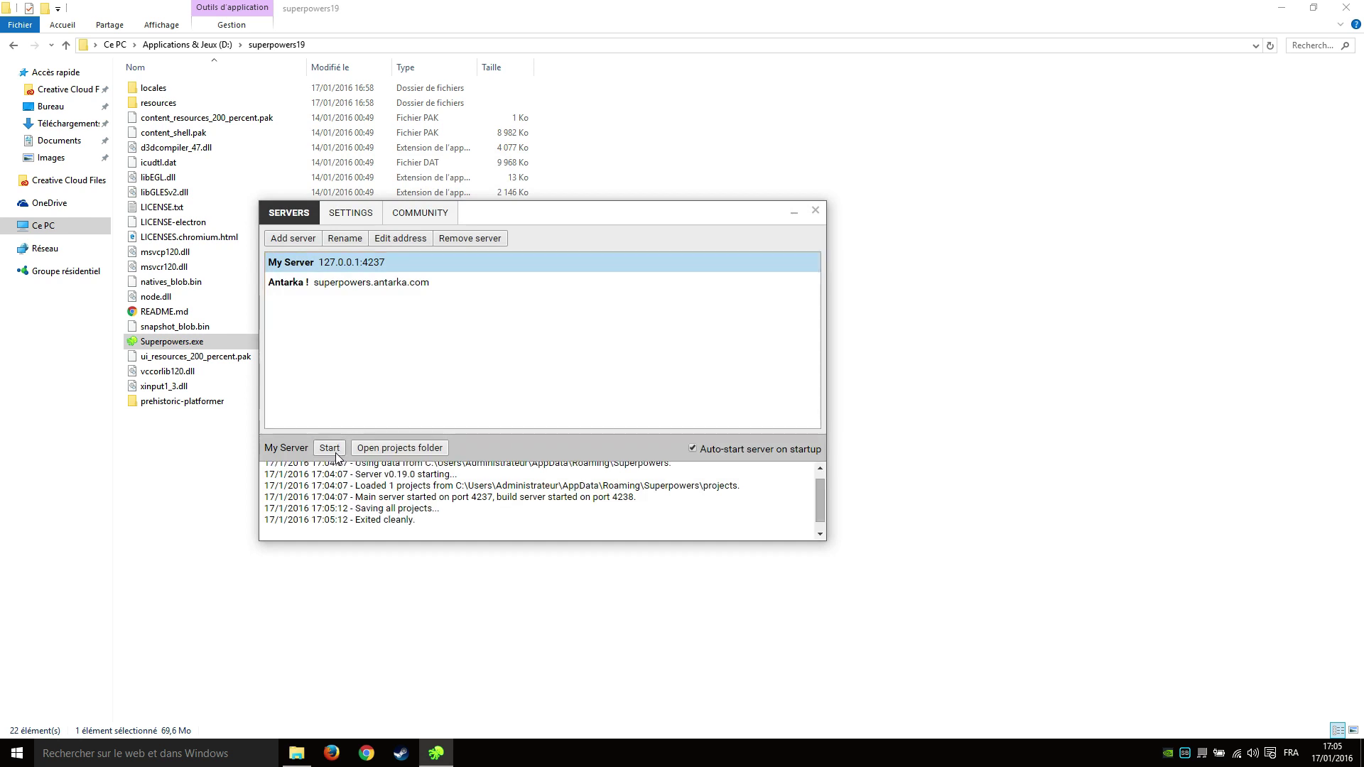
{"action": "left_click", "coordinate": [336, 453]}
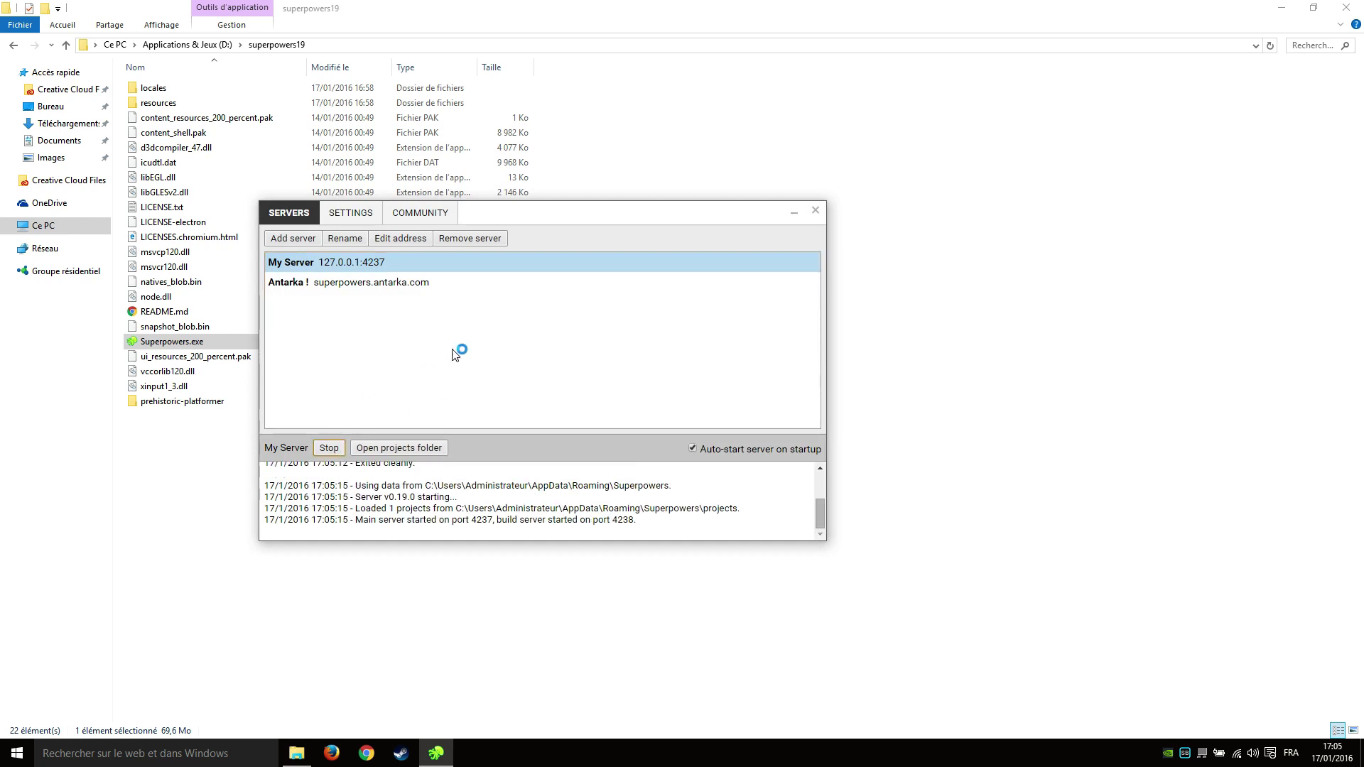
{"action": "left_click", "coordinate": [455, 354]}
{"action": "double_click", "coordinate": [398, 264]}
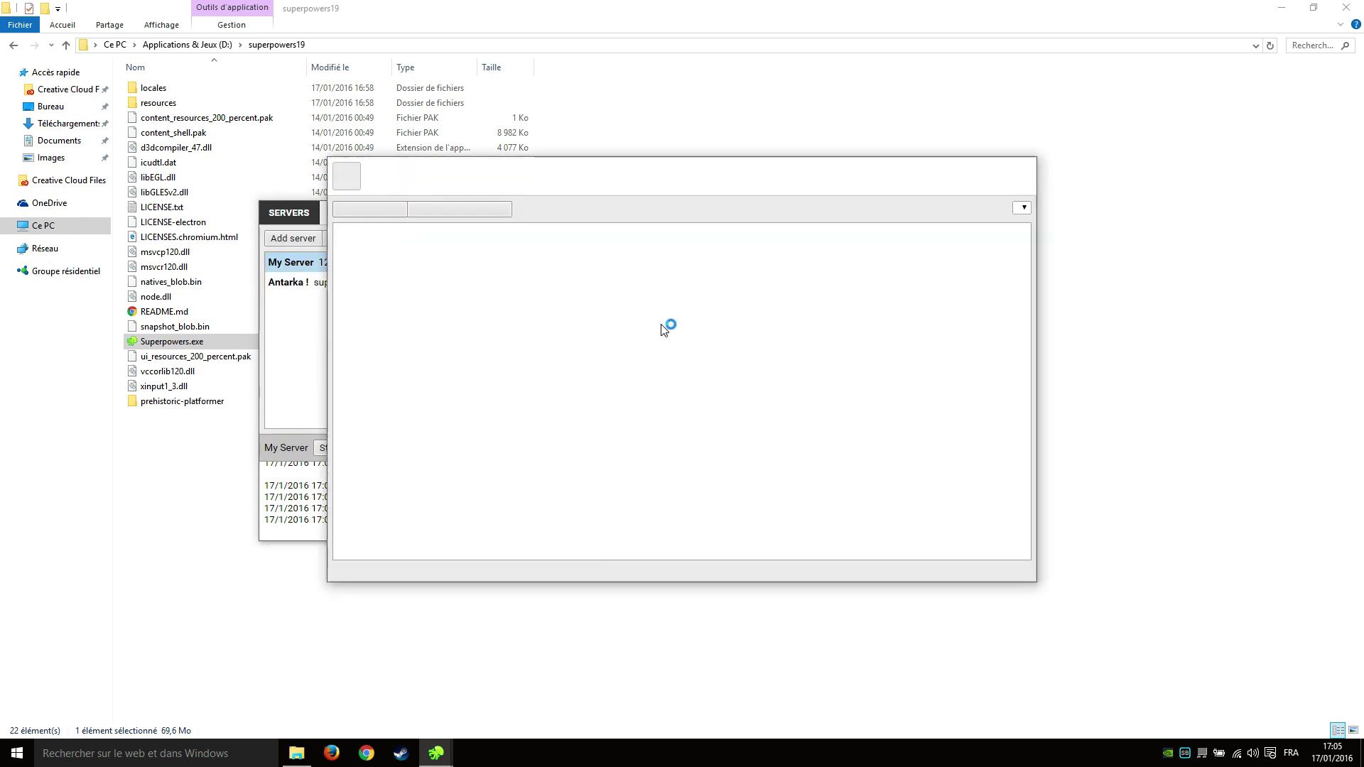
{"action": "left_click", "coordinate": [682, 366]}
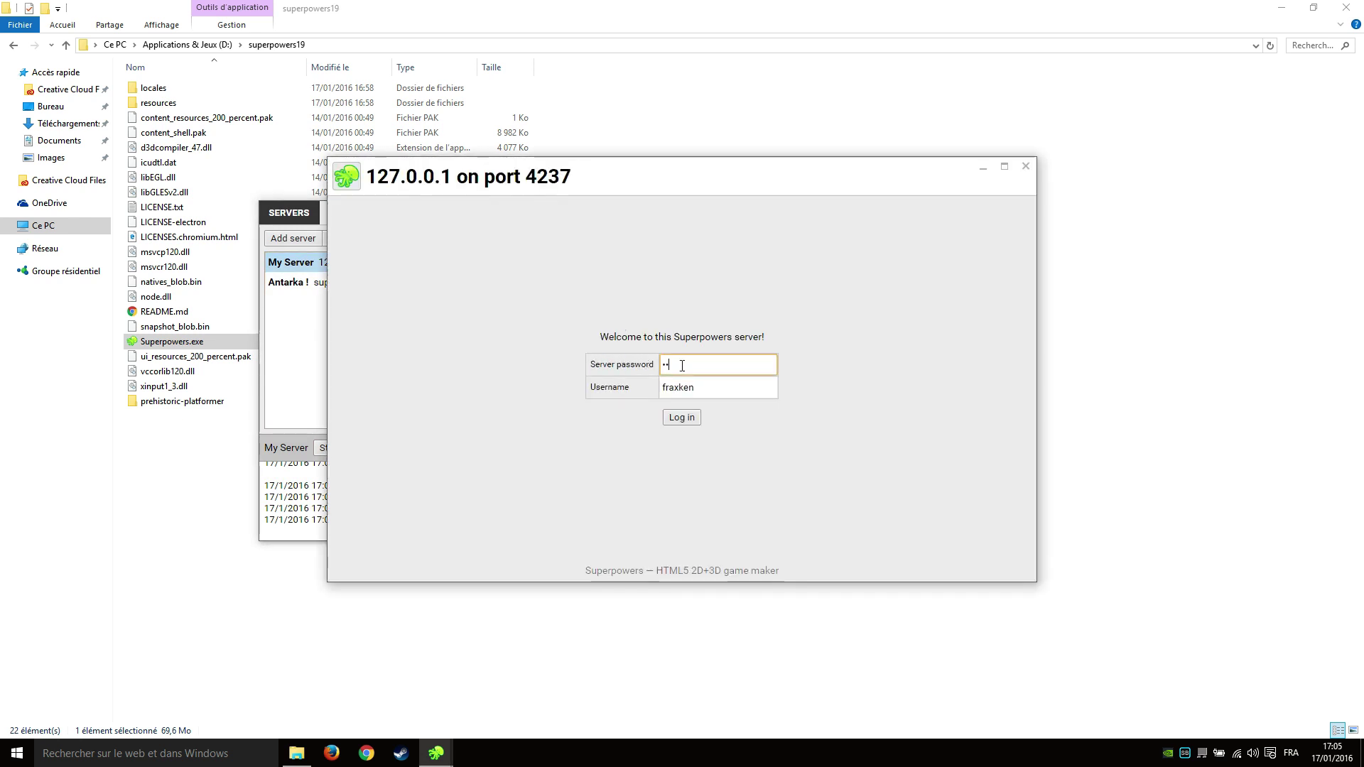
{"action": "left_click", "coordinate": [688, 418]}
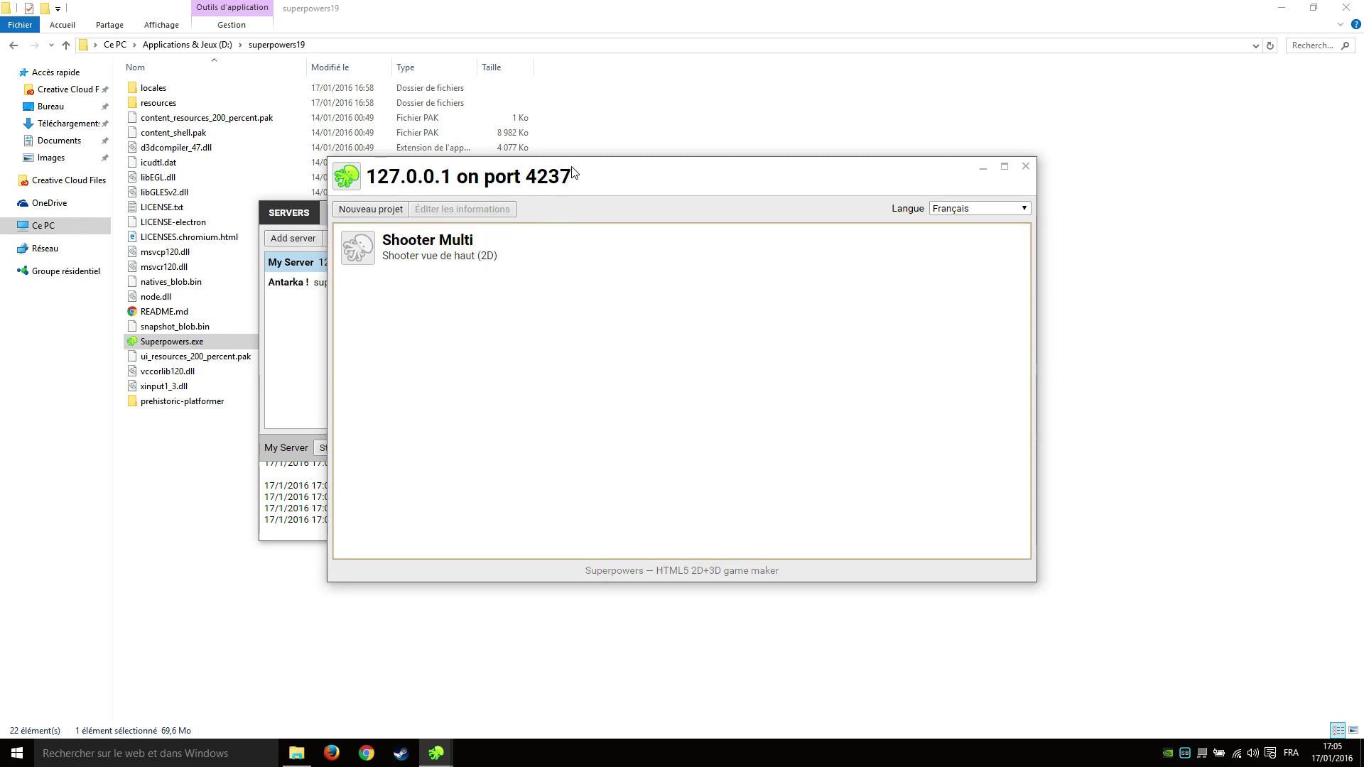
Create an empty Superpowers Game project named 'Les bases de superpowers'.
{"action": "left_click_drag", "start_coordinate": [574, 172], "coordinate": [632, 152]}
{"action": "left_click", "coordinate": [333, 336]}
{"action": "left_click", "coordinate": [794, 217]}
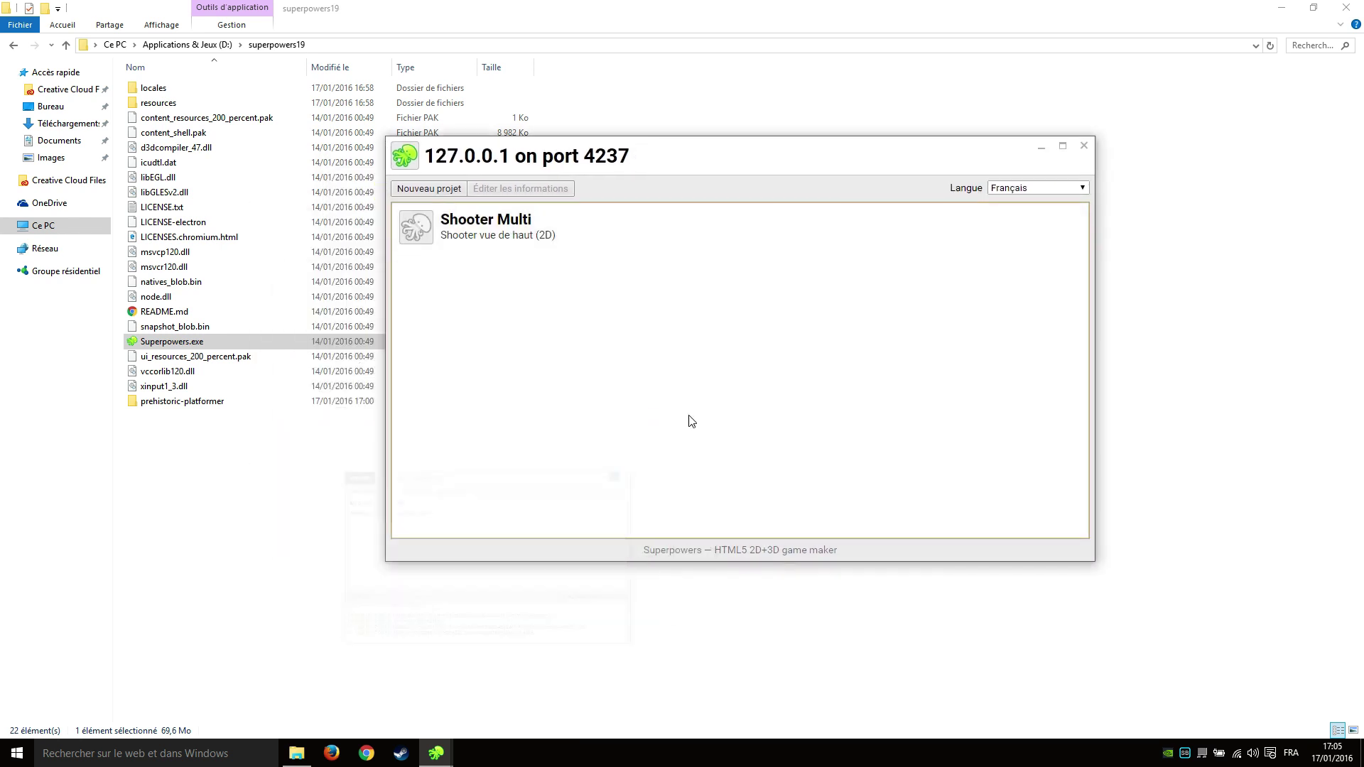
{"action": "left_click", "coordinate": [436, 191]}
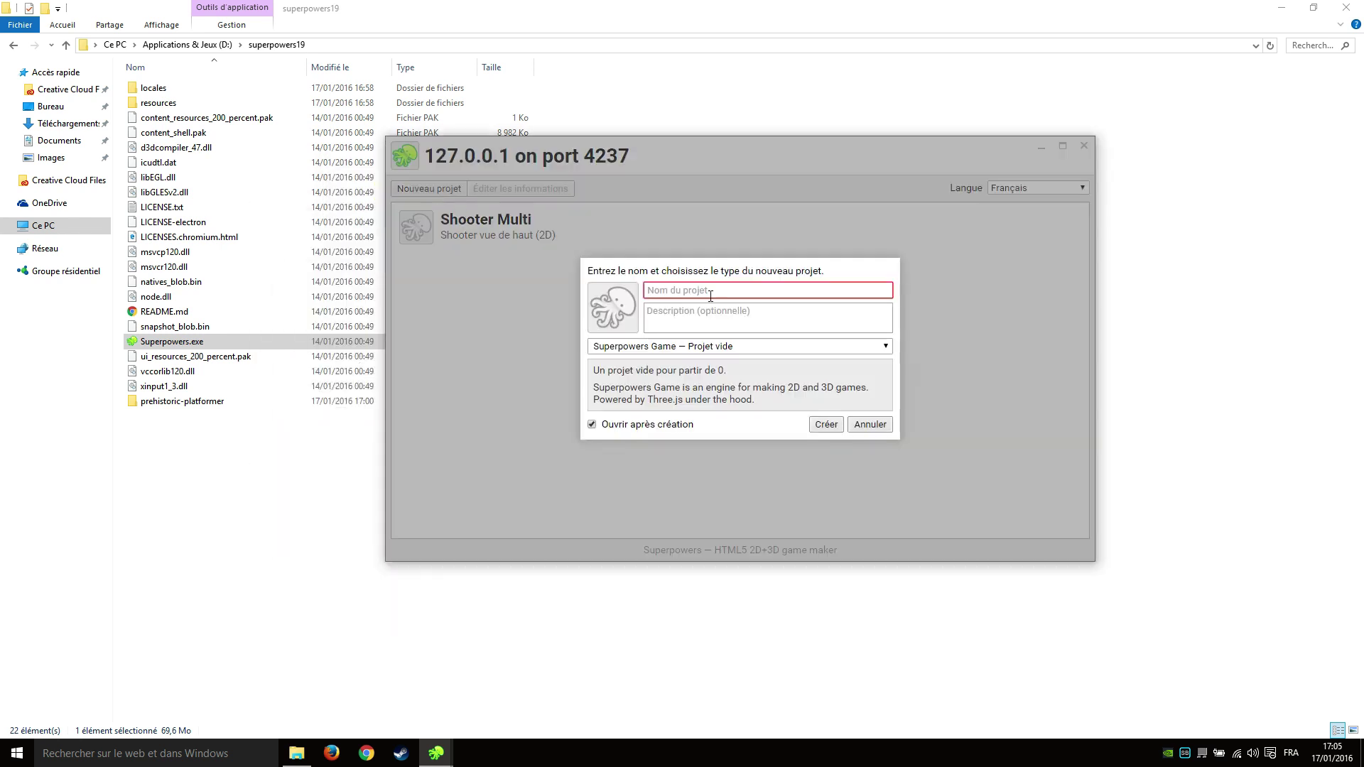
{"action": "type", "text": "Les "}
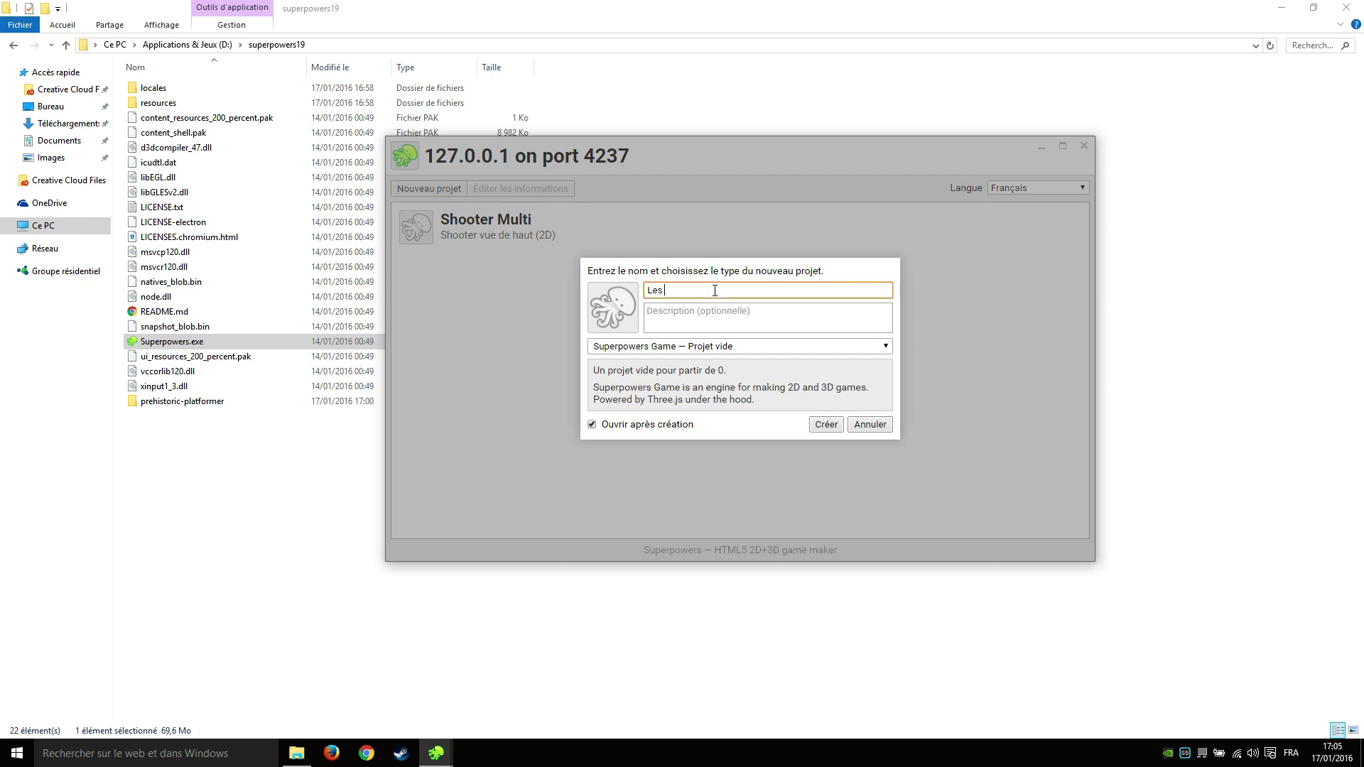
{"action": "type", "text": "bases de sy"}
{"action": "type", "text": "perpowers"}
{"action": "left_click", "coordinate": [704, 331]}
{"action": "left_click", "coordinate": [738, 348]}
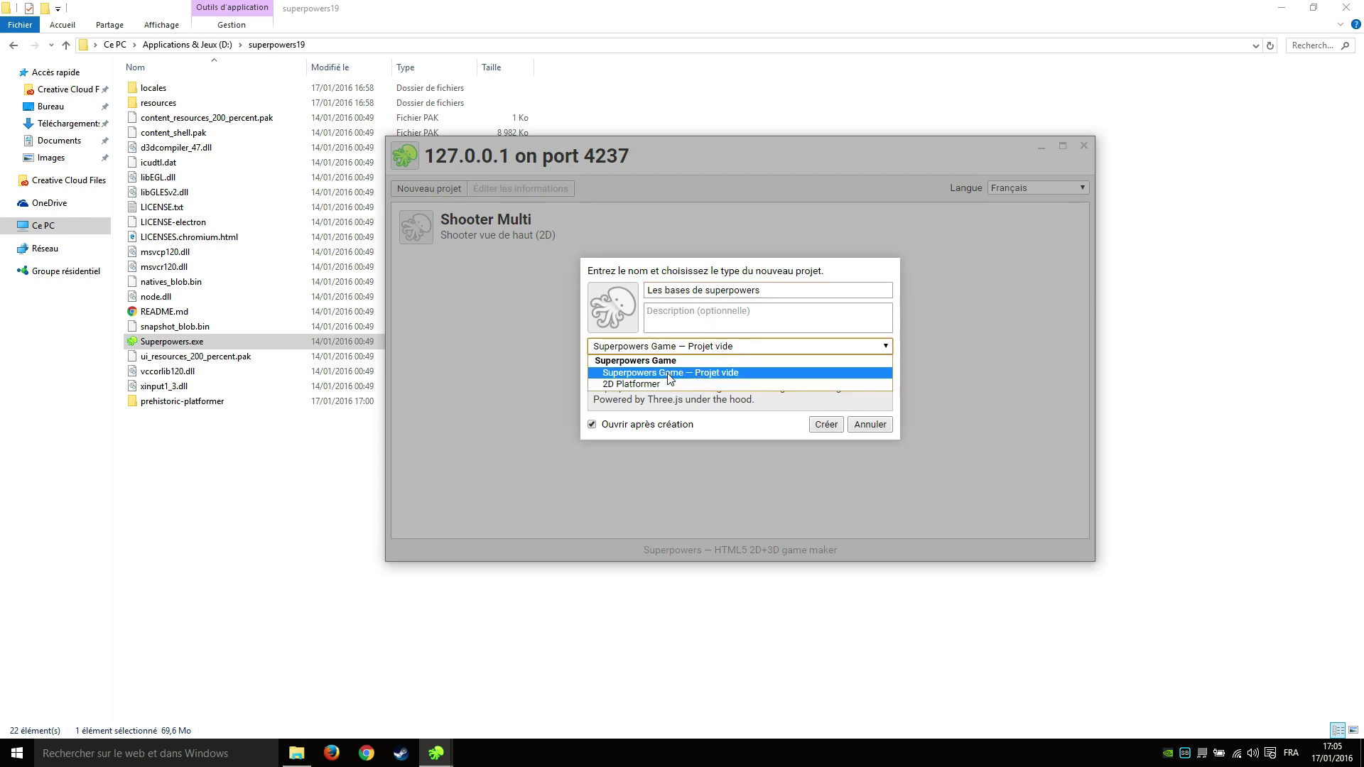
{"action": "left_click", "coordinate": [722, 374]}
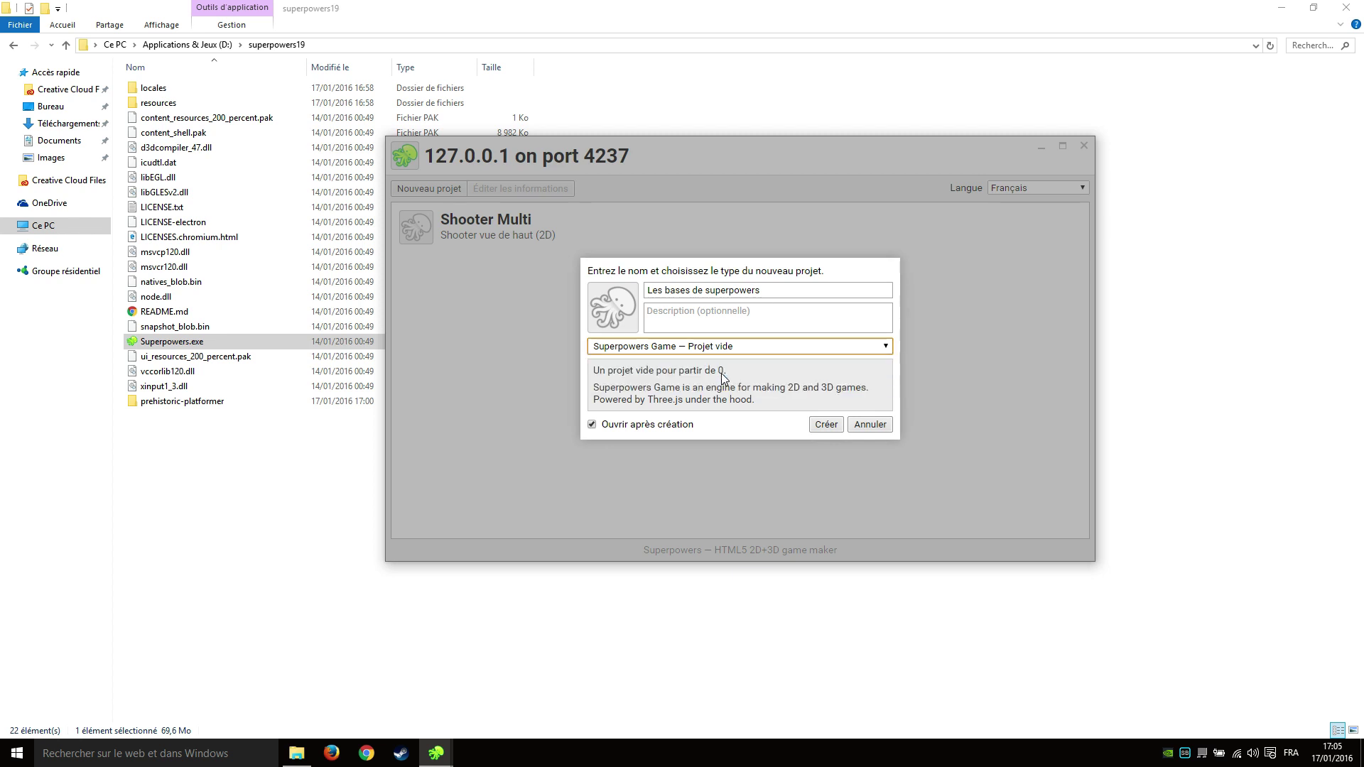
{"action": "left_click", "coordinate": [826, 426]}
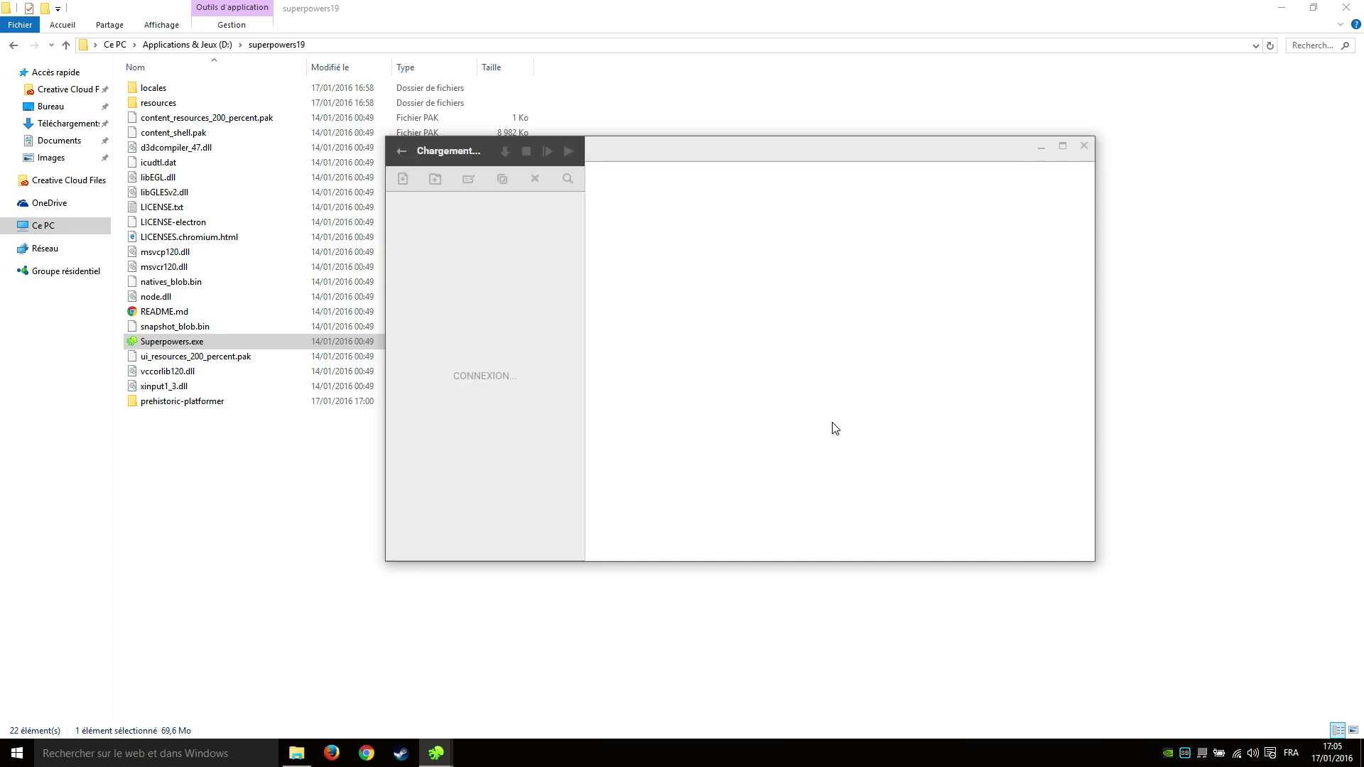
Maximize the project window and create a top-level folder named Assets.
{"action": "left_click_drag", "start_coordinate": [734, 141], "coordinate": [602, 118]}
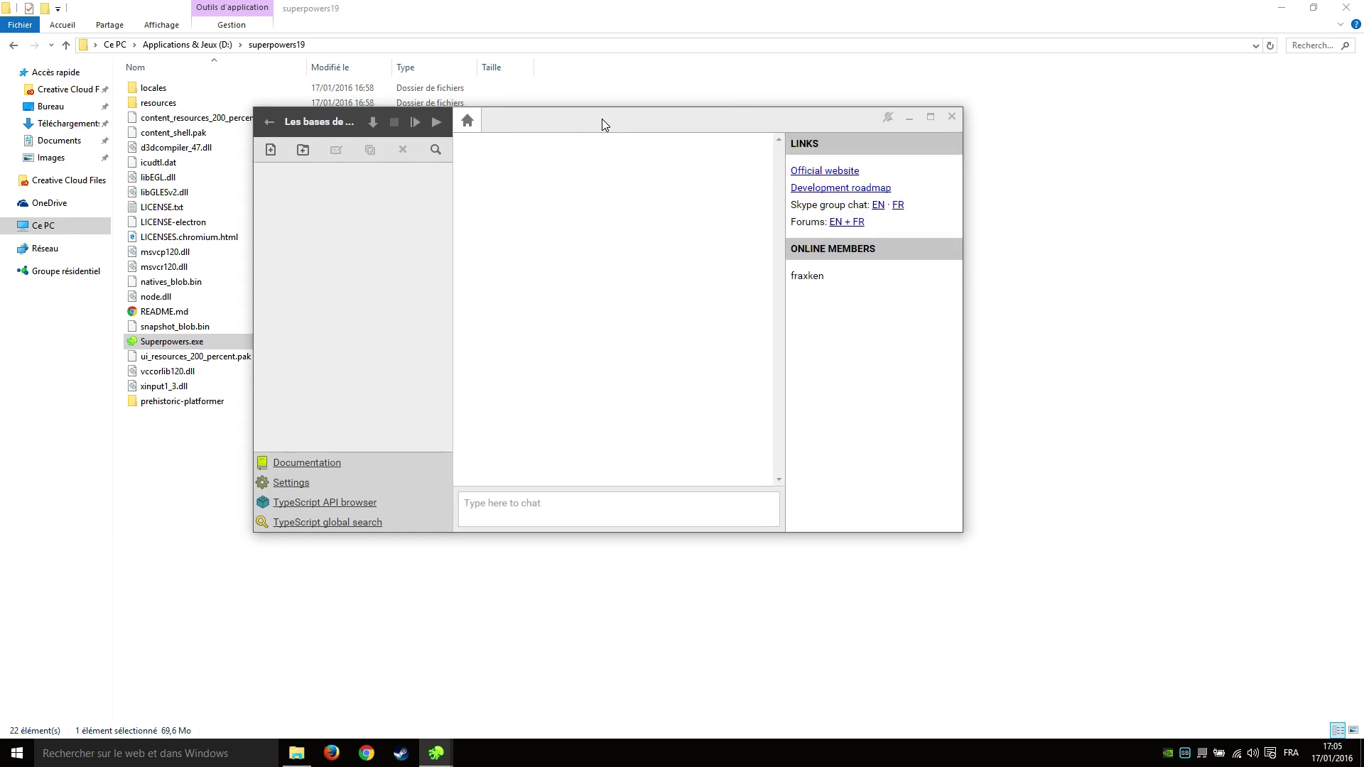
{"action": "double_click", "coordinate": [602, 118]}
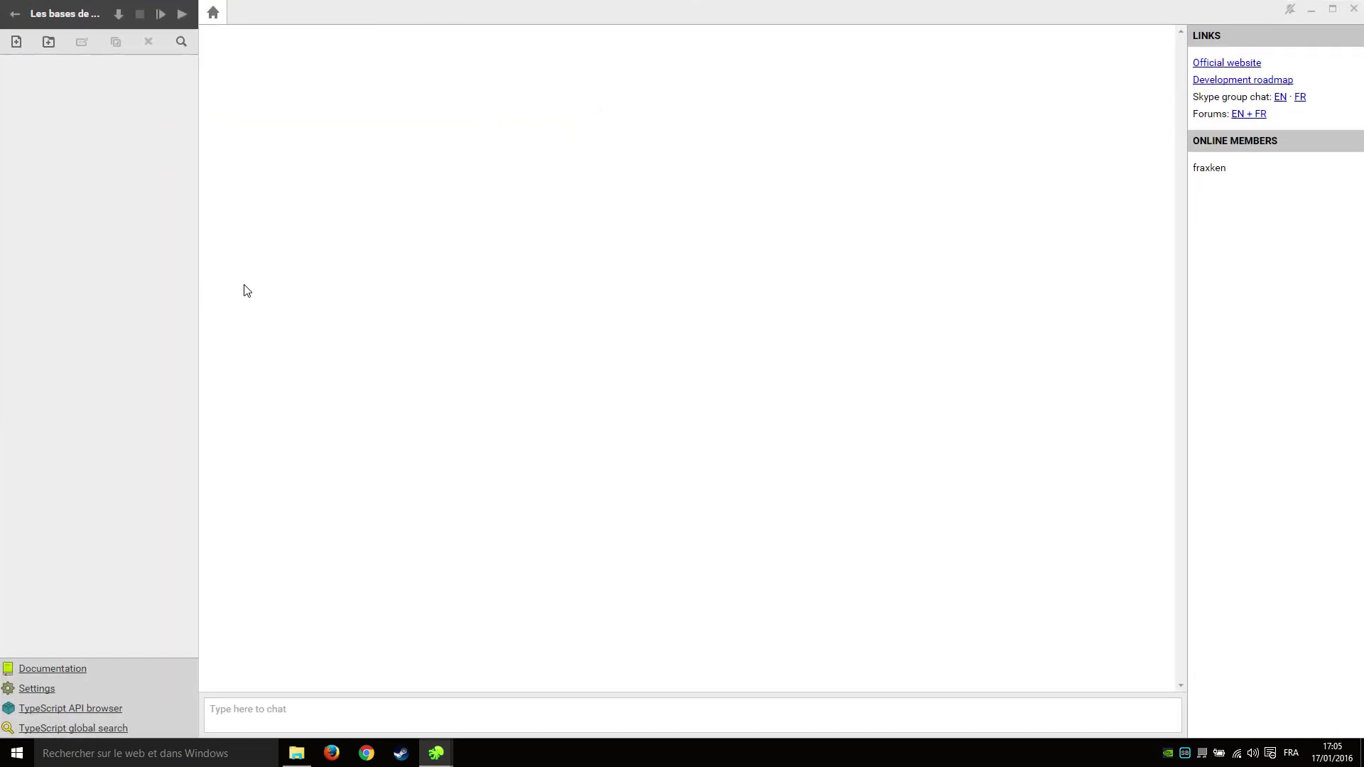
{"action": "left_click", "coordinate": [94, 156]}
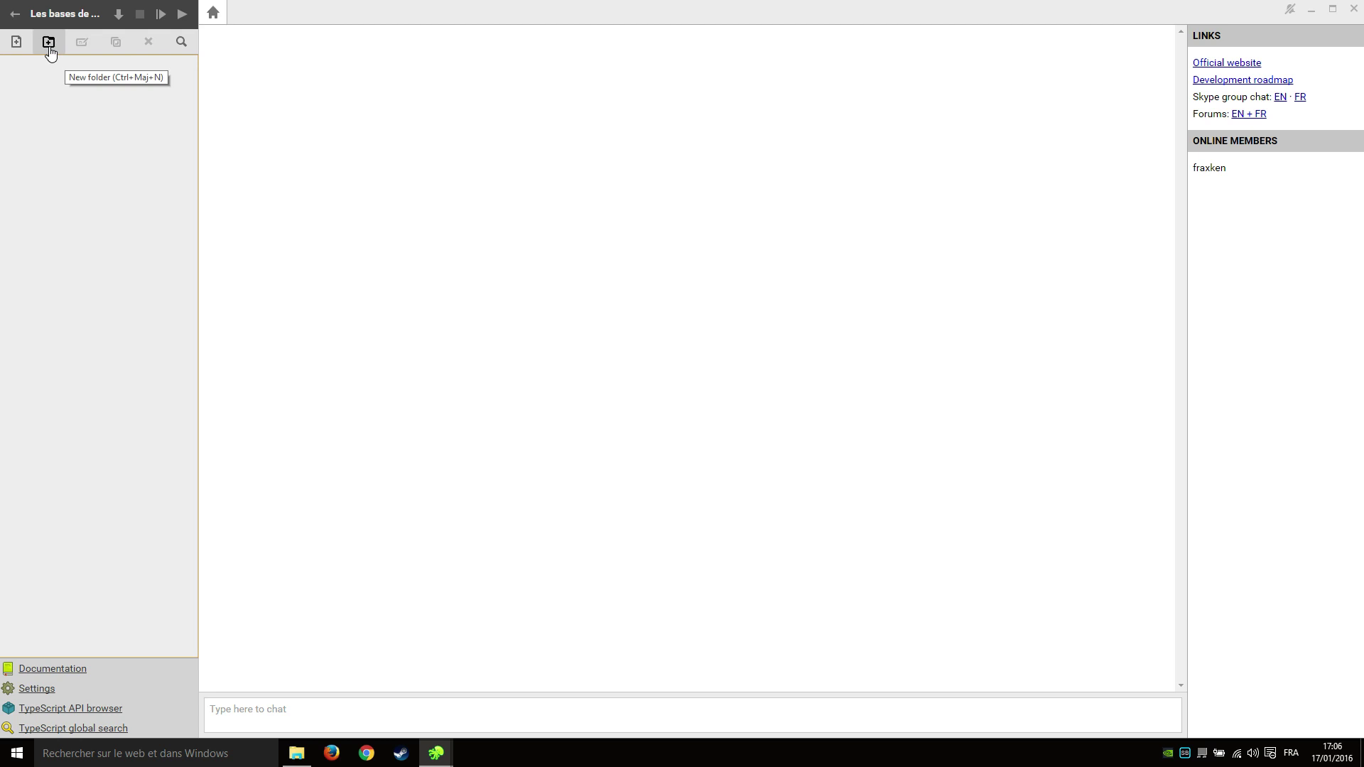
{"action": "left_click", "coordinate": [49, 46]}
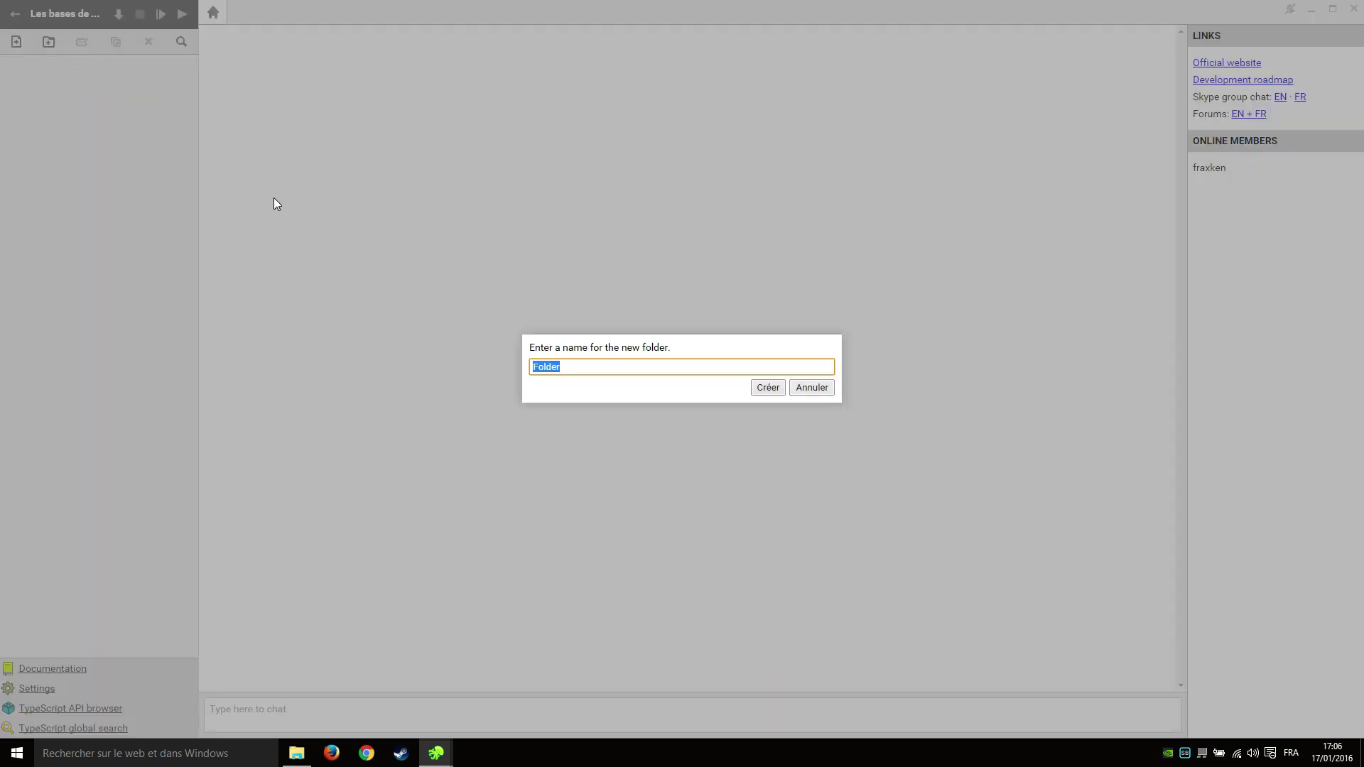
{"action": "type", "text": "Assets"}
{"action": "left_click", "coordinate": [776, 391]}
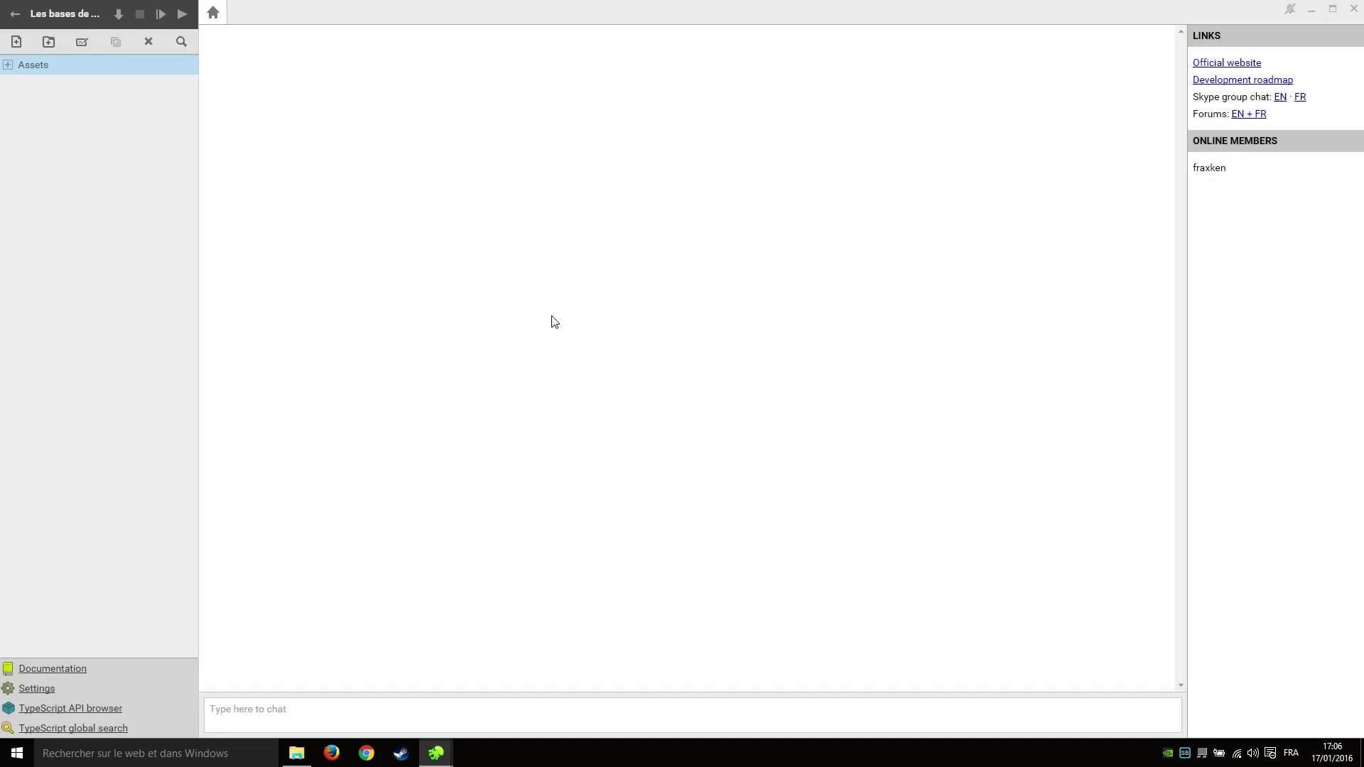
Add a Scenes folder inside Assets and select it.
{"action": "left_click", "coordinate": [8, 64]}
{"action": "left_click", "coordinate": [115, 142]}
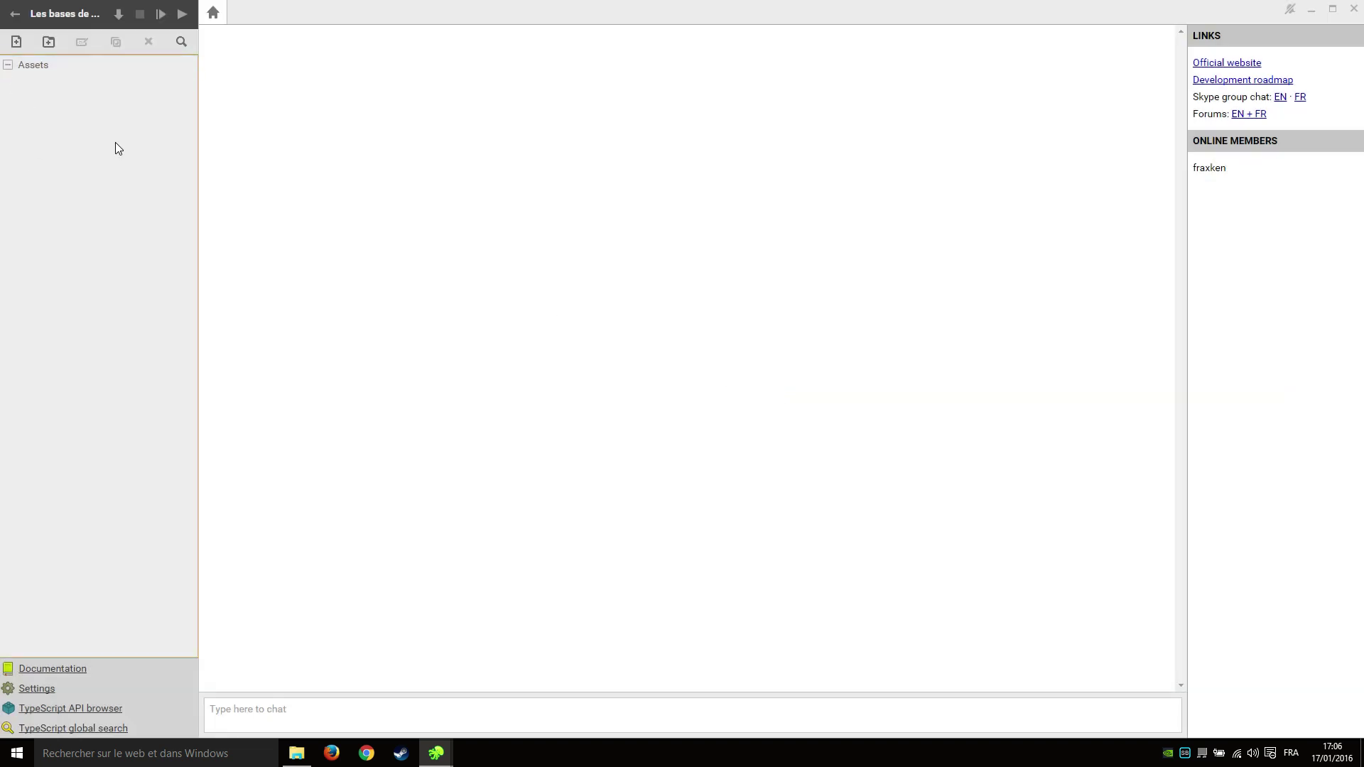
{"action": "left_click", "coordinate": [48, 62]}
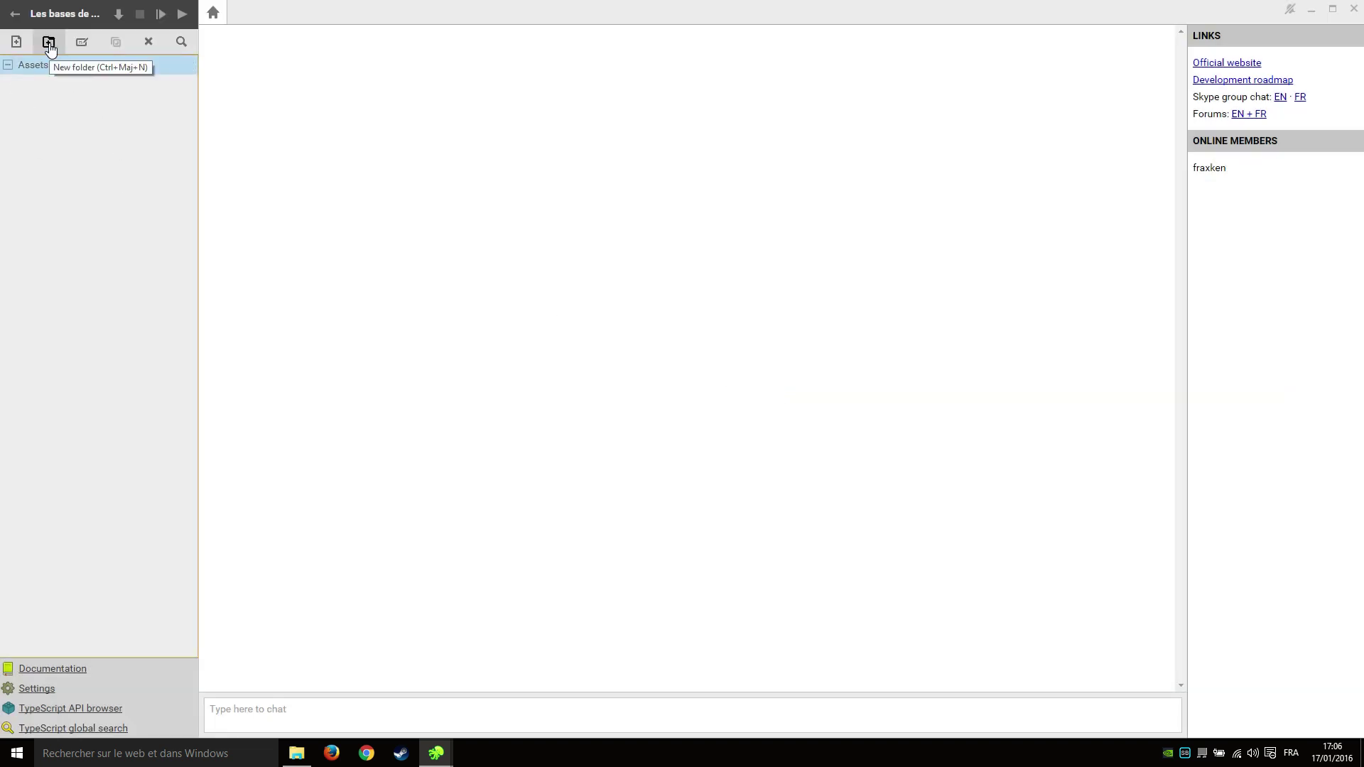
{"action": "left_click", "coordinate": [48, 43]}
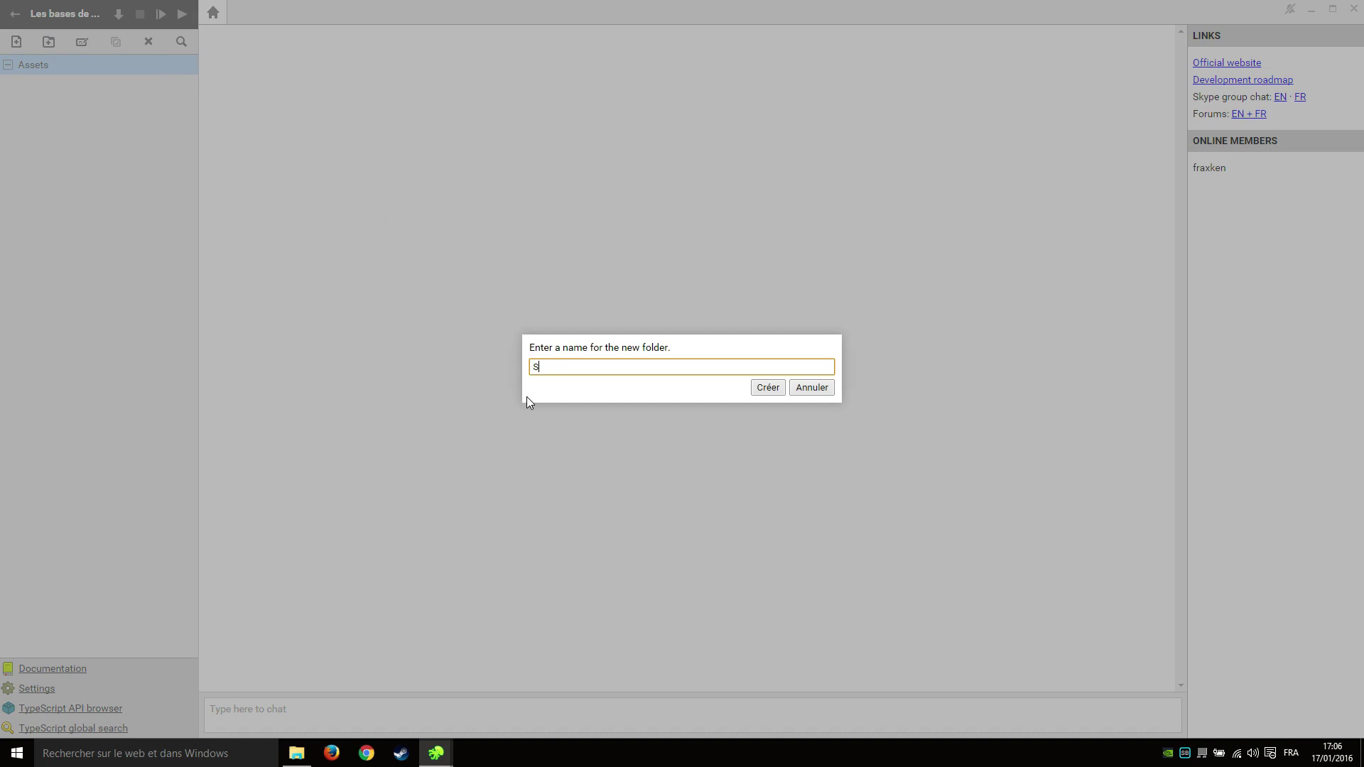
{"action": "type", "text": "Scenes"}
{"action": "key", "text": "Return"}
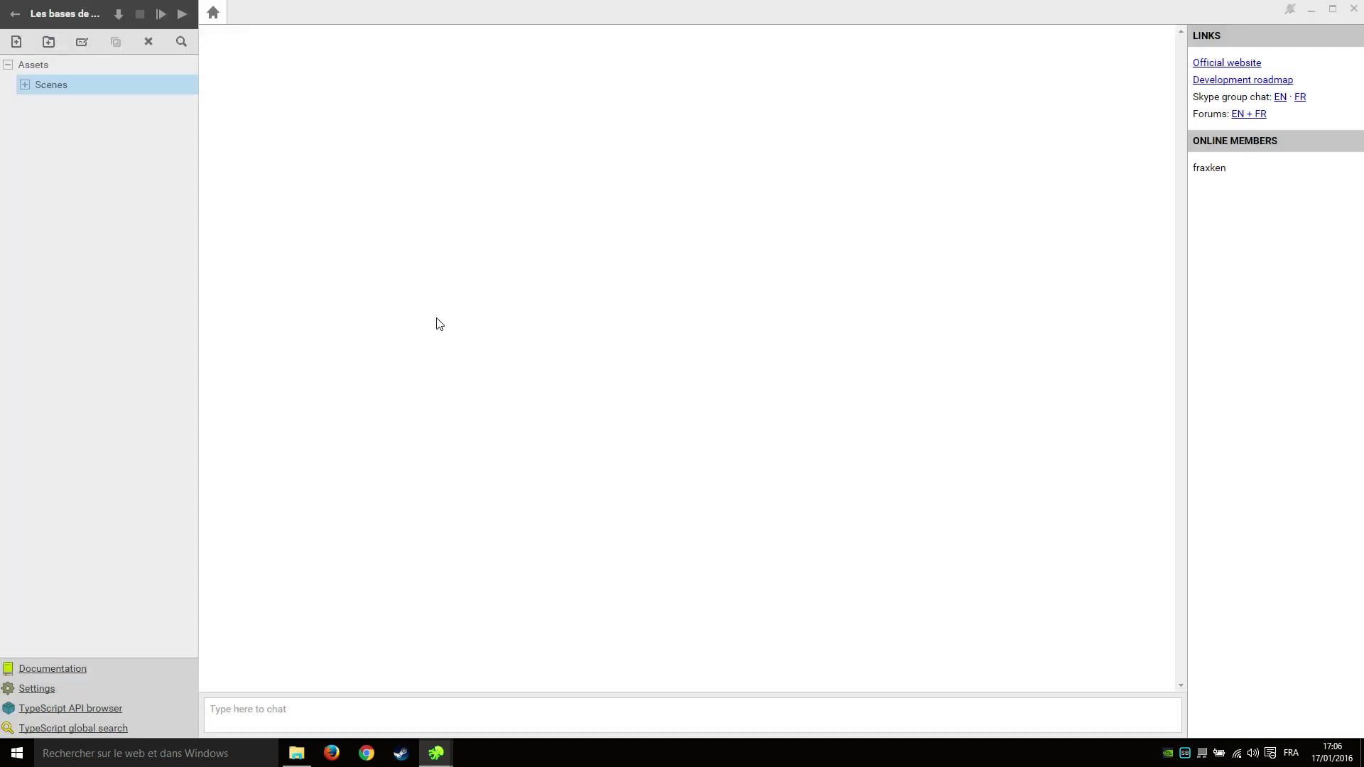
{"action": "left_click", "coordinate": [59, 63]}
{"action": "left_click", "coordinate": [70, 86]}
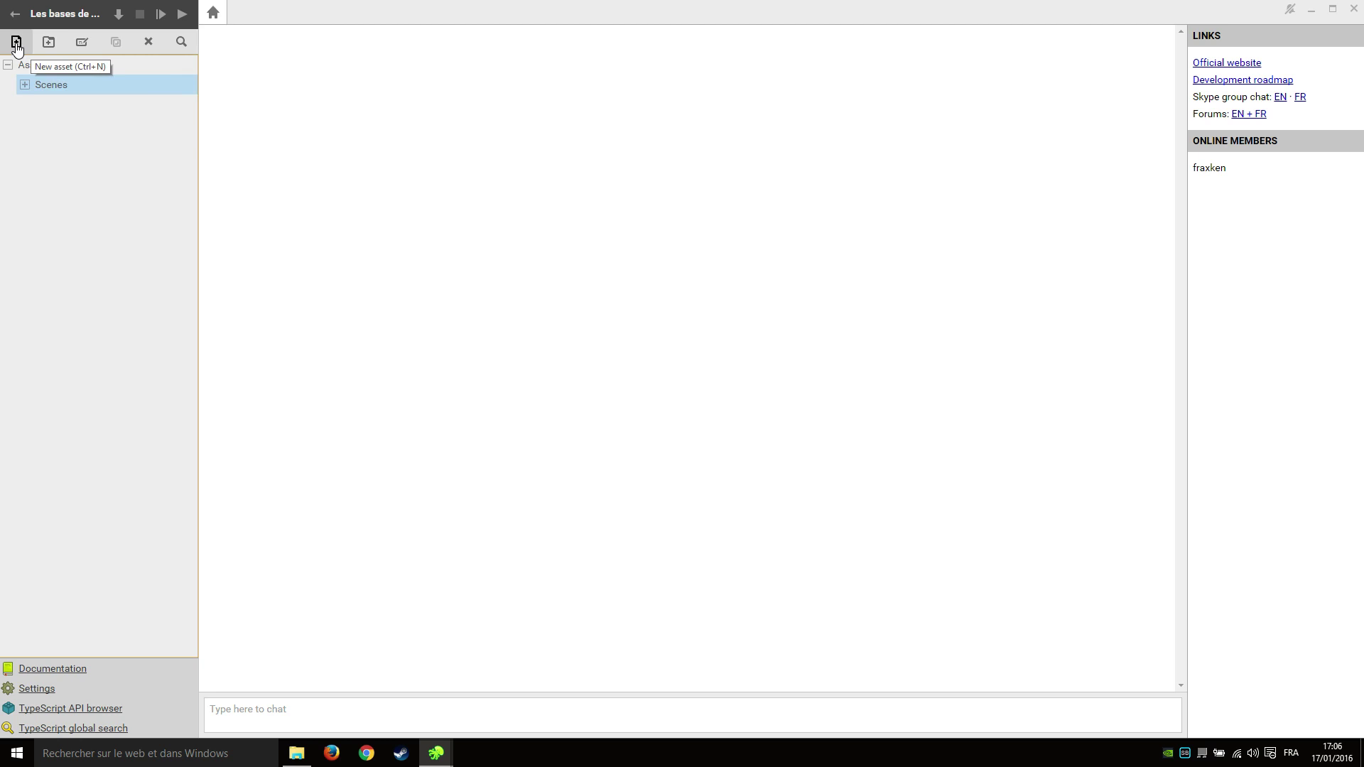
Create a Scene asset named Jeu in the Scenes folder.
{"action": "left_click", "coordinate": [17, 43]}
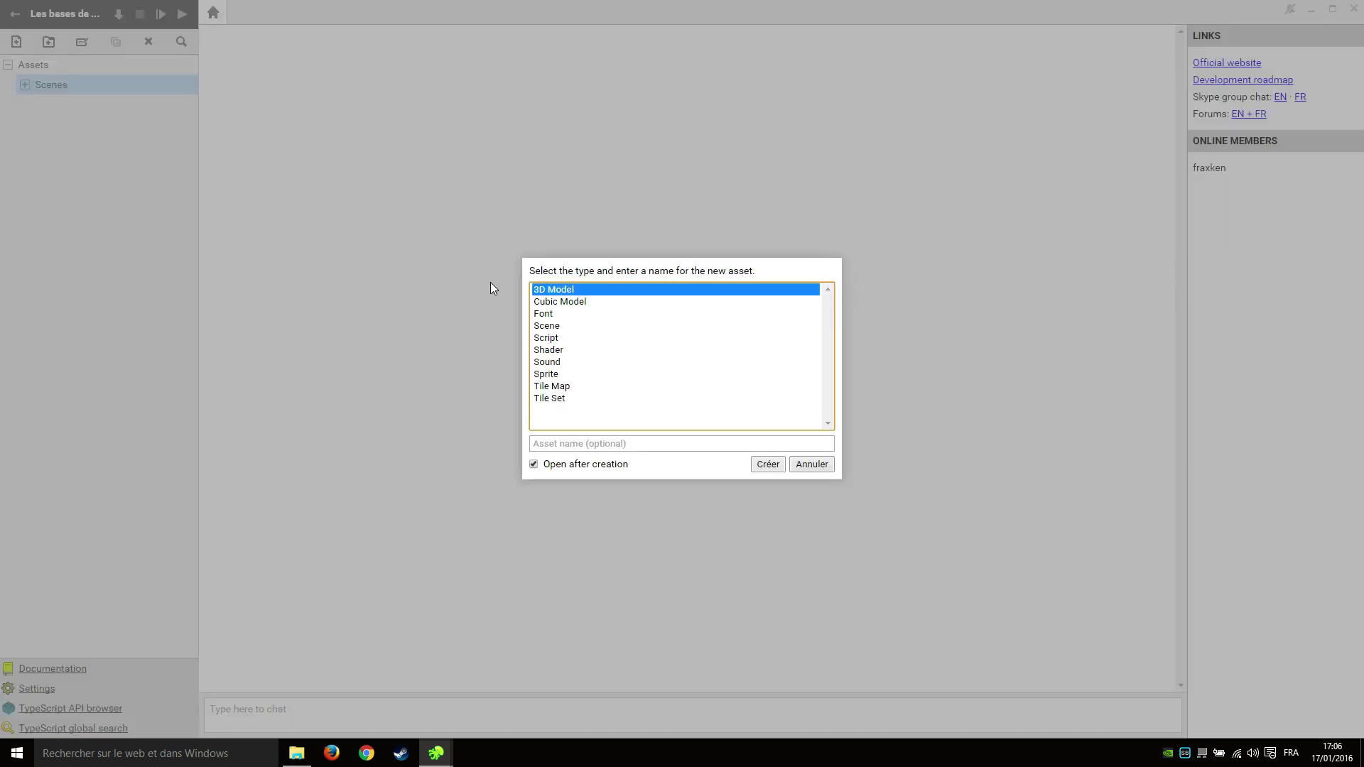
{"action": "left_click", "coordinate": [569, 327]}
{"action": "left_click", "coordinate": [632, 446]}
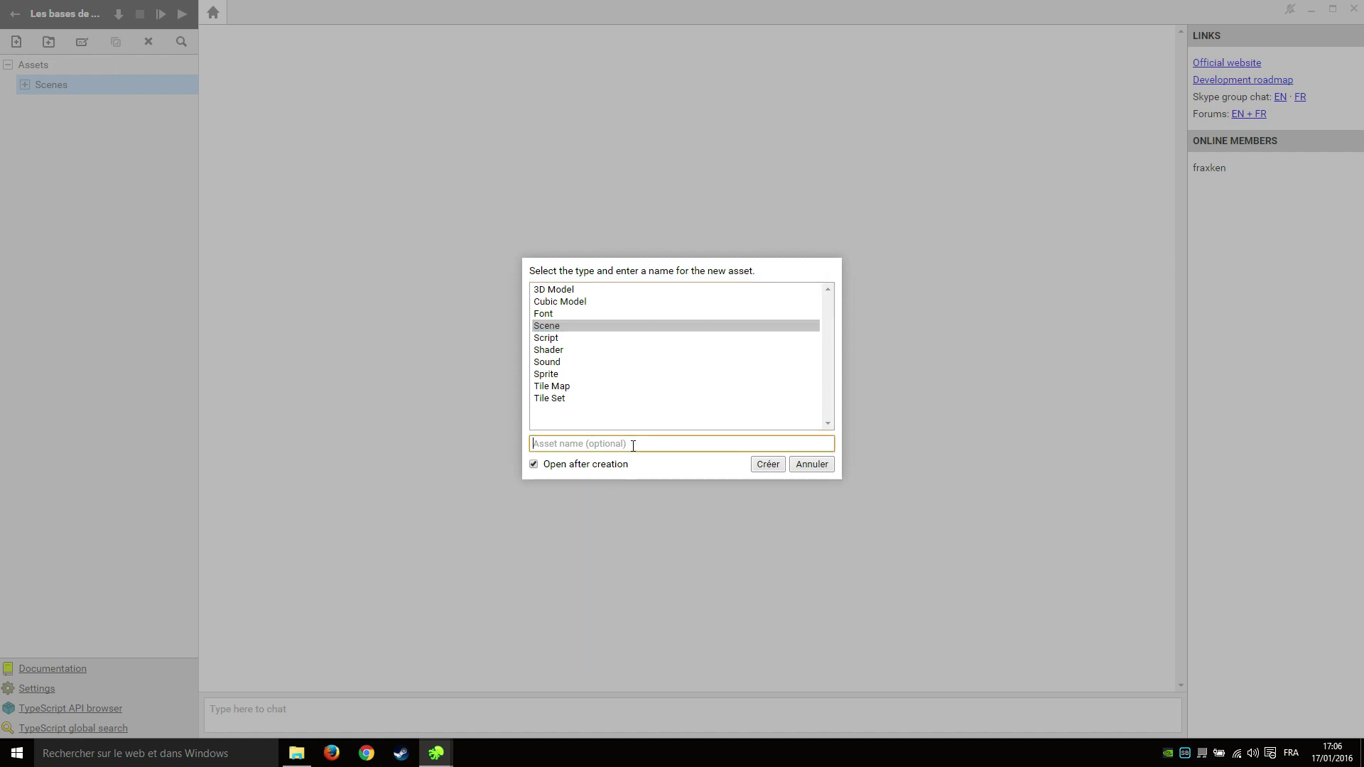
{"action": "type", "text": "Jeu"}
{"action": "key", "text": "Return"}
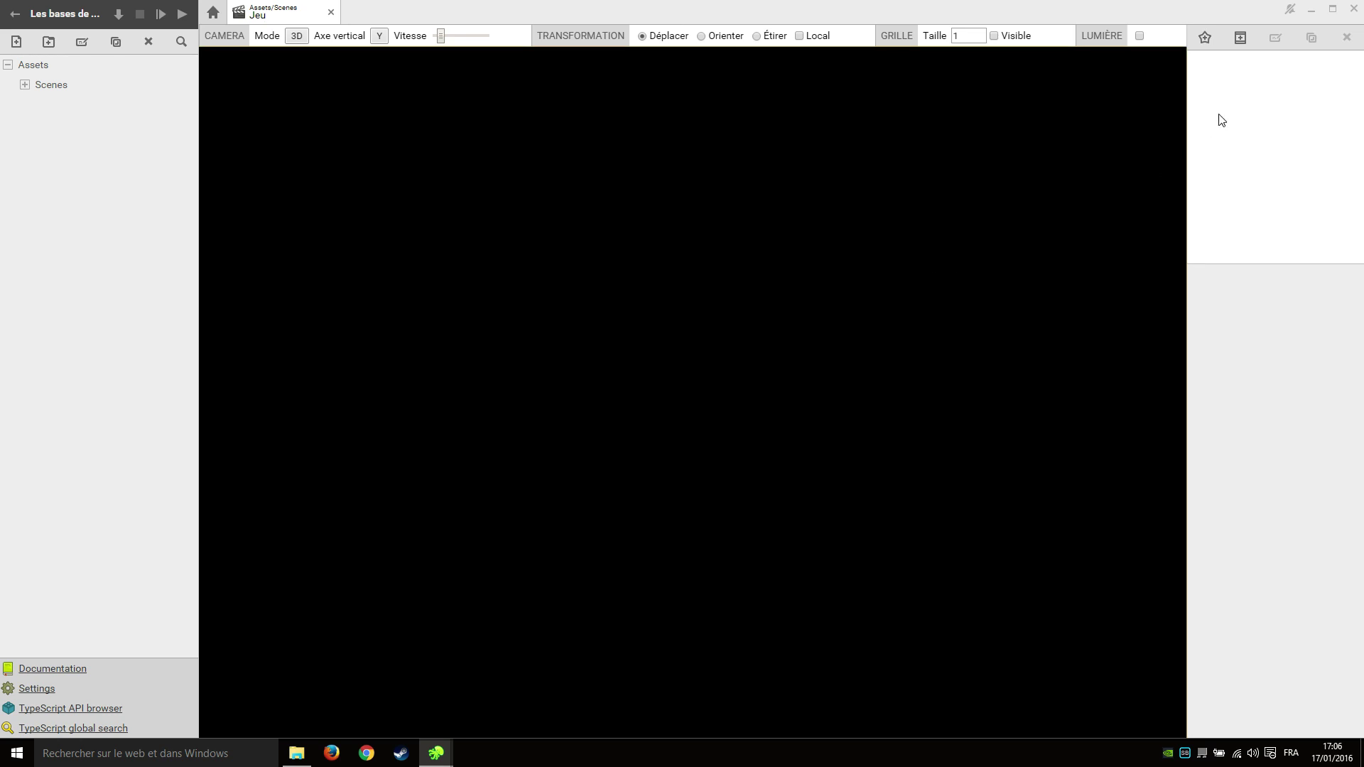
Add an actor named Camera to the Jeu scene.
{"action": "left_click", "coordinate": [1205, 39]}
{"action": "type", "text": "C"}
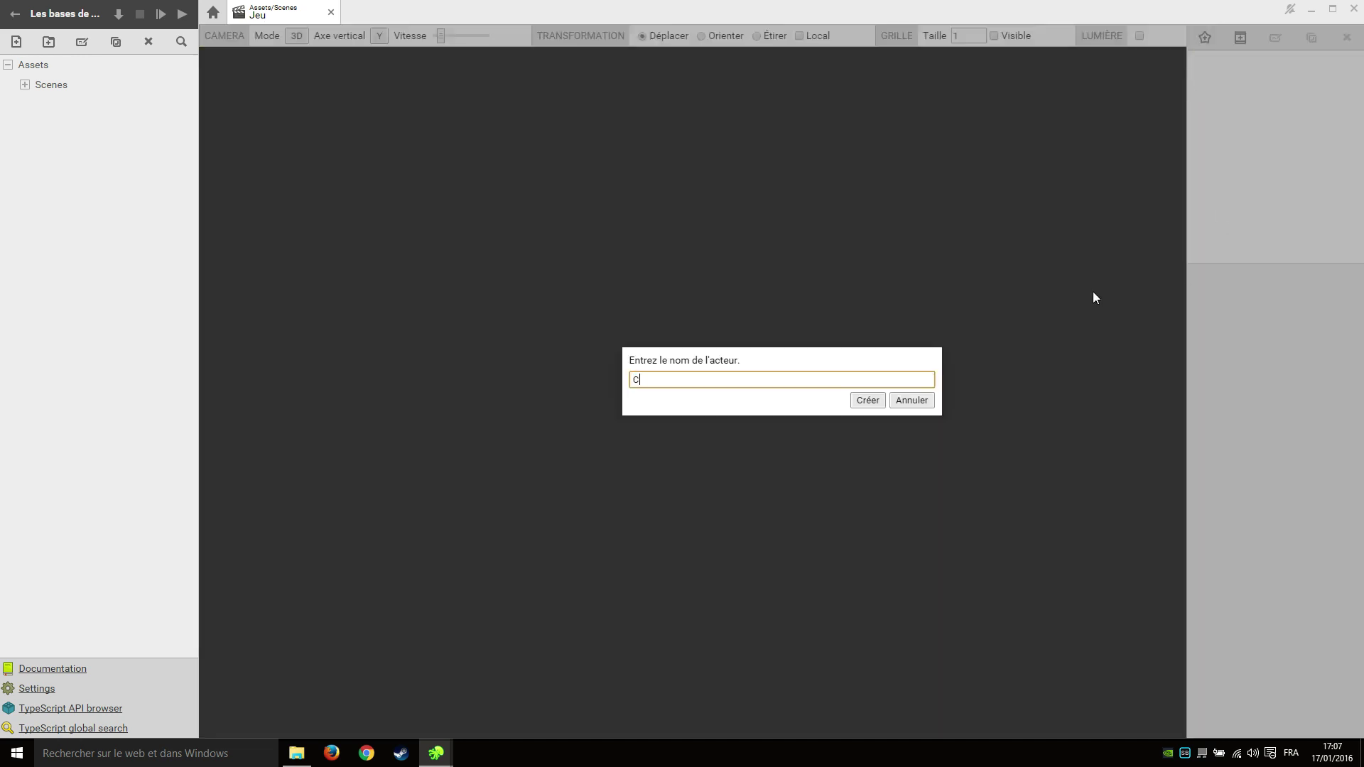
{"action": "type", "text": "amera"}
{"action": "key", "text": "Return"}
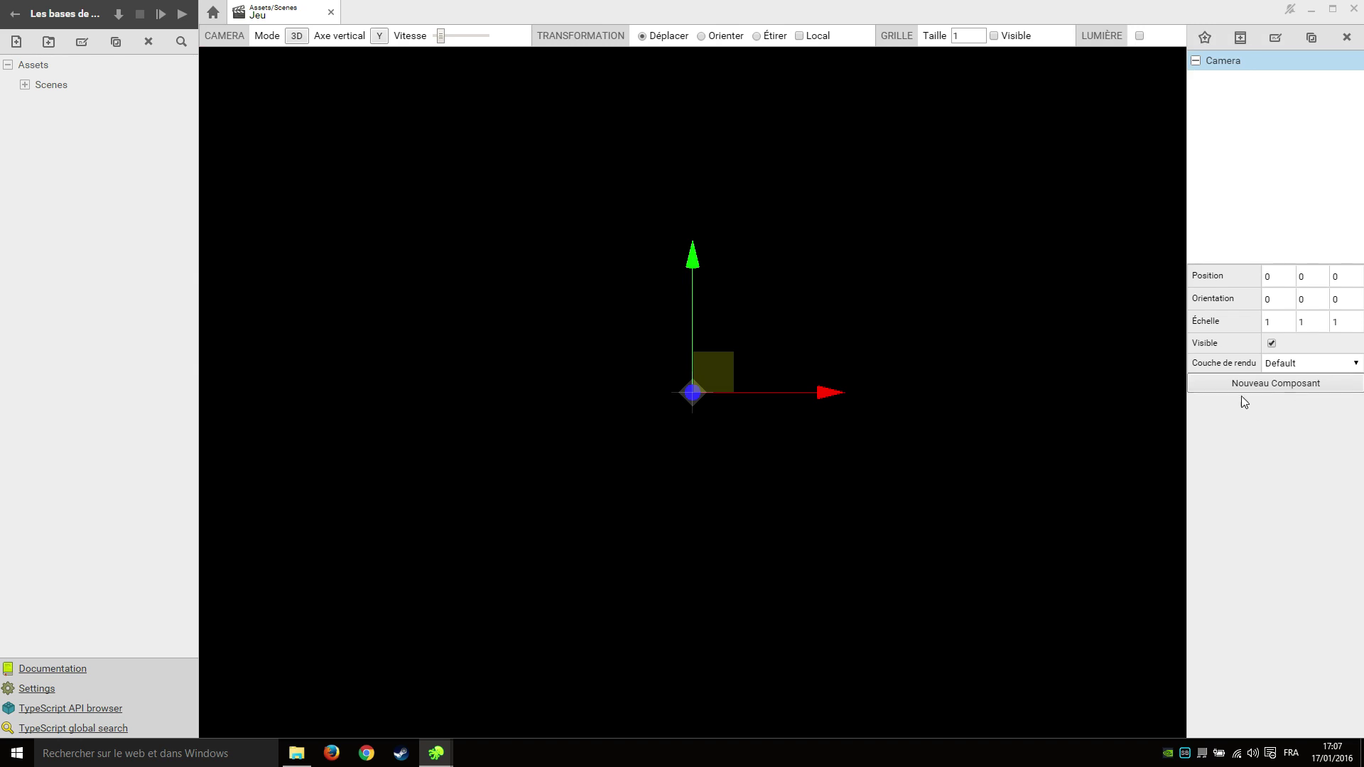
Attach a Camera component (Perspective, 45 field of view, far 1000) to the Camera actor.
{"action": "left_click", "coordinate": [1301, 387]}
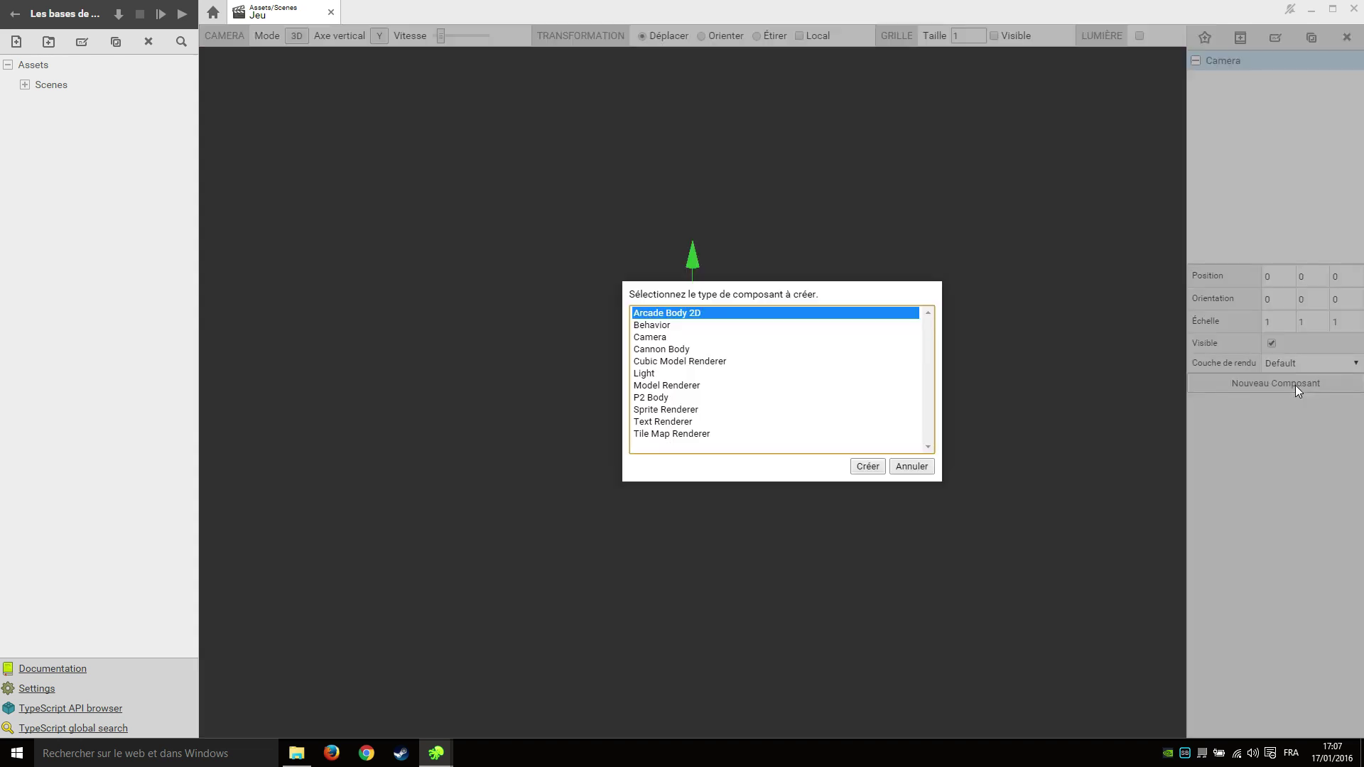
{"action": "left_click", "coordinate": [670, 339]}
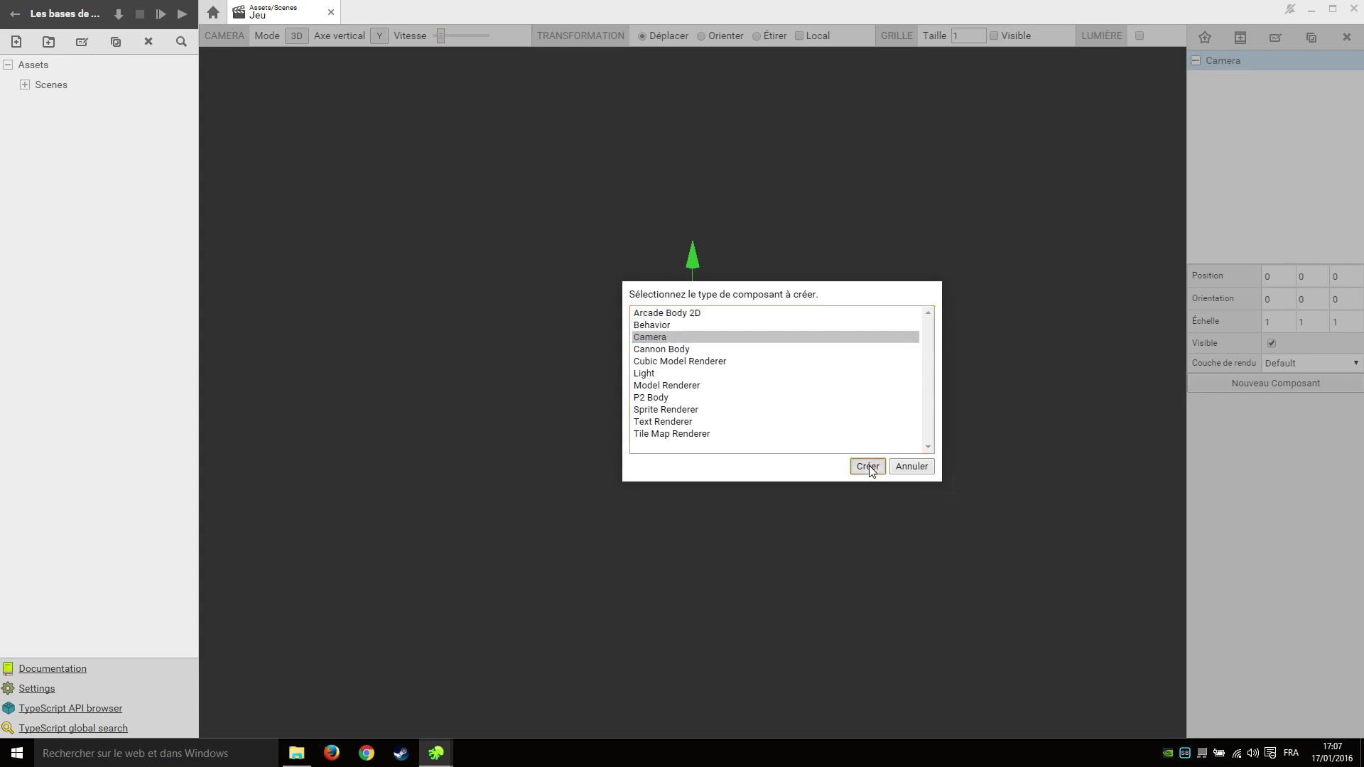
{"action": "left_click", "coordinate": [868, 465]}
{"action": "middle_click_drag", "start_coordinate": [749, 467], "coordinate": [1329, 432]}
Set the Camera component's Mode to Orthographic, giving an orthographic scale of 10.
{"action": "left_click", "coordinate": [1328, 426]}
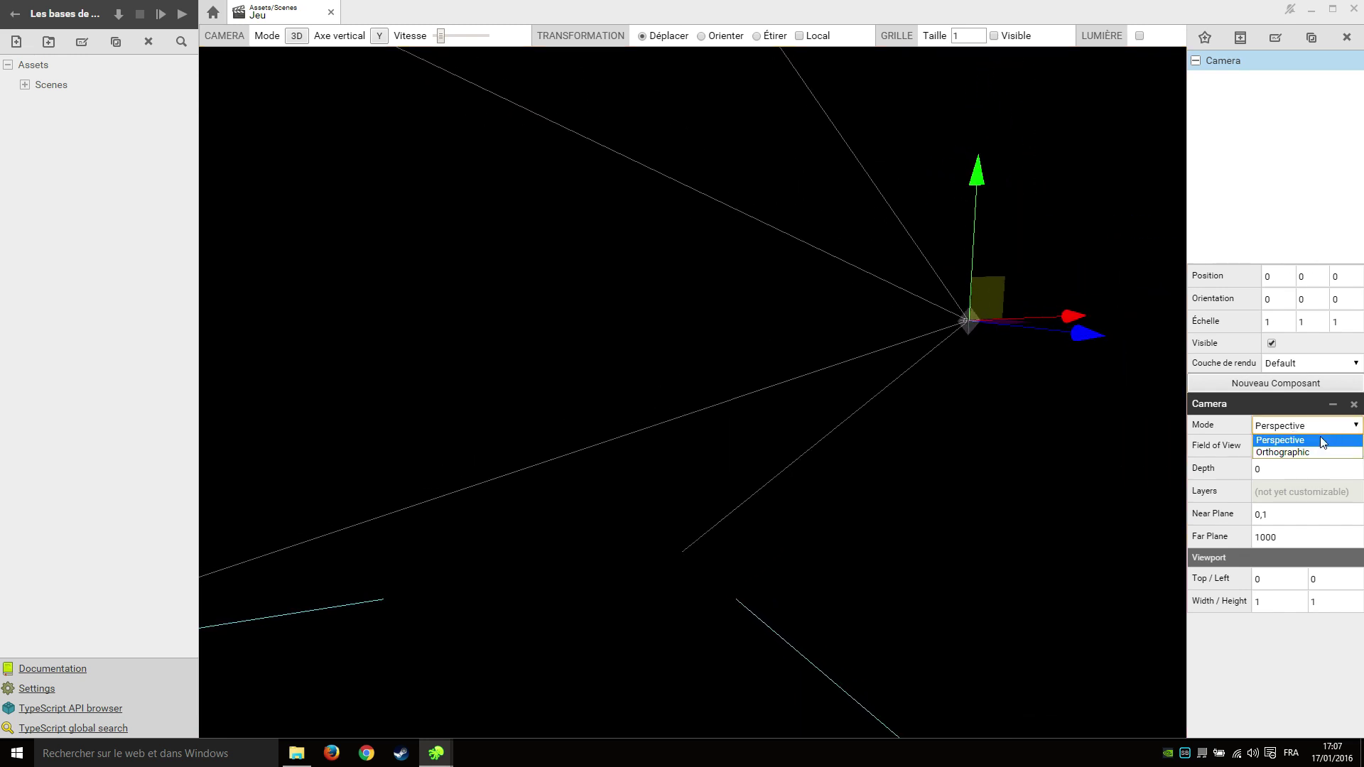
{"action": "left_click", "coordinate": [1268, 455]}
{"action": "middle_click_drag", "start_coordinate": [698, 410], "coordinate": [784, 418]}
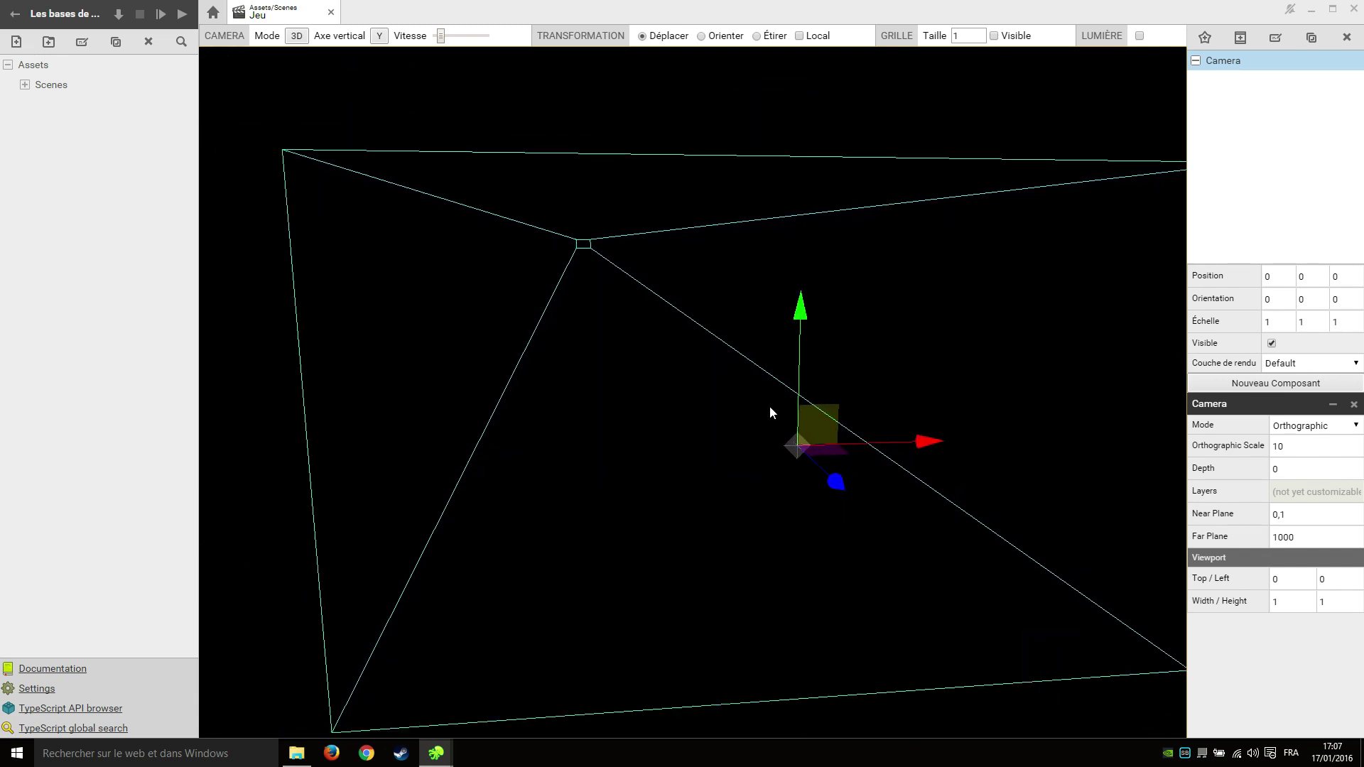
{"action": "left_click", "coordinate": [1264, 277]}
{"action": "left_click", "coordinate": [1300, 276]}
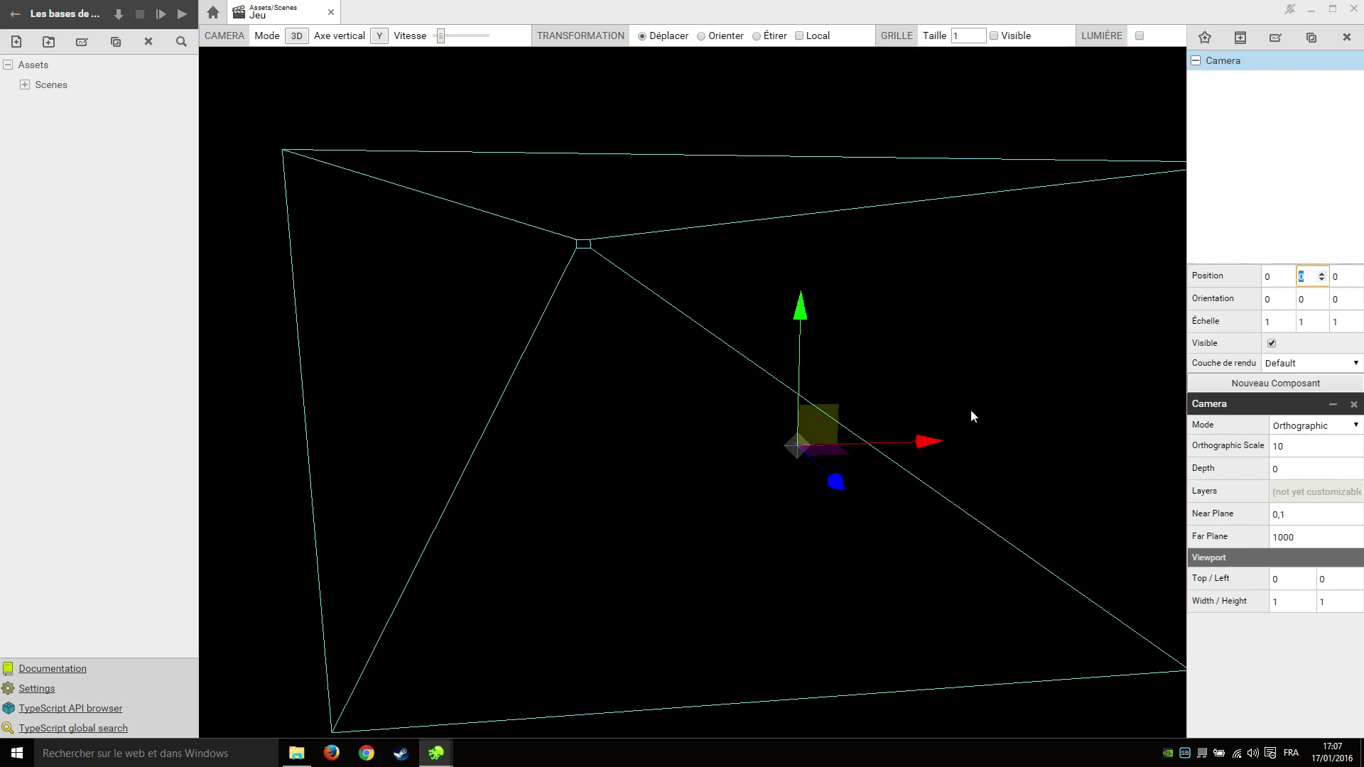
{"action": "right_click_drag", "start_coordinate": [1013, 684], "coordinate": [1064, 694]}
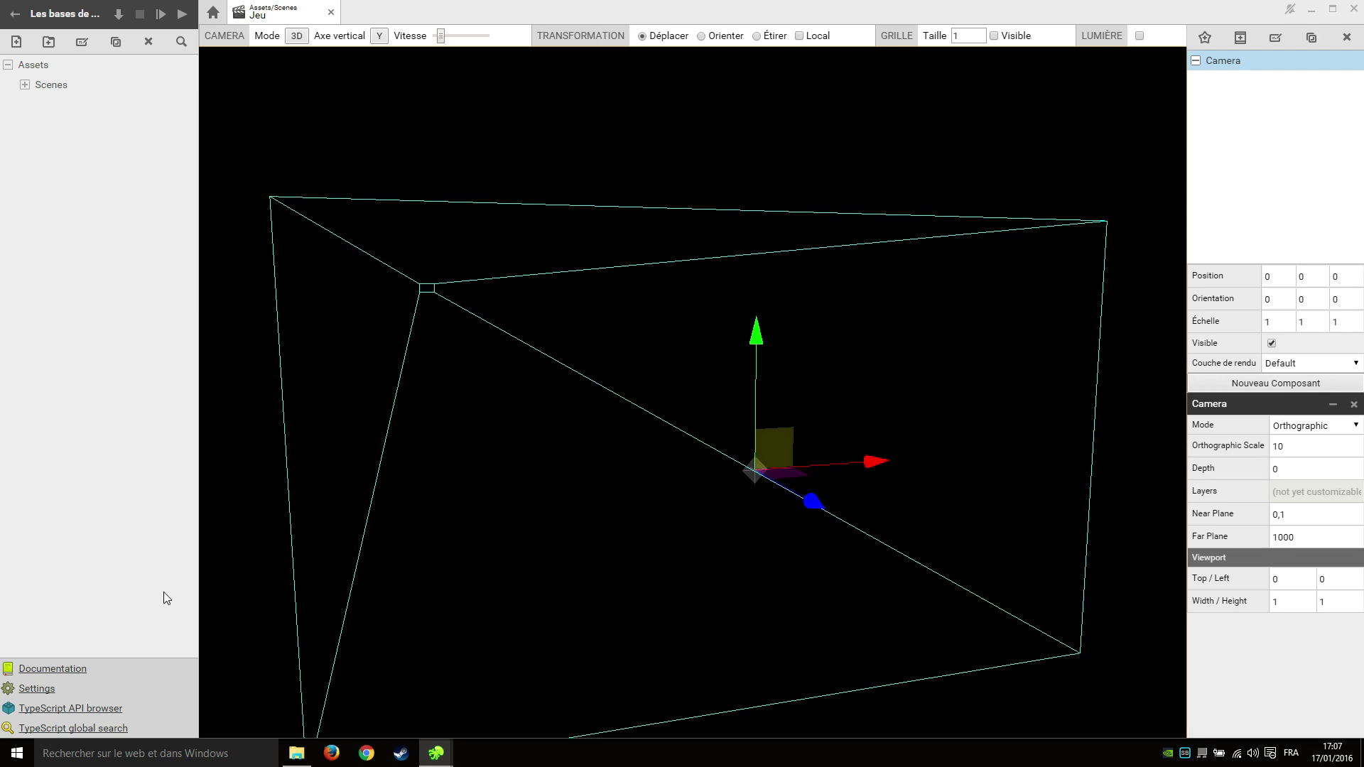
{"action": "left_click", "coordinate": [25, 84]}
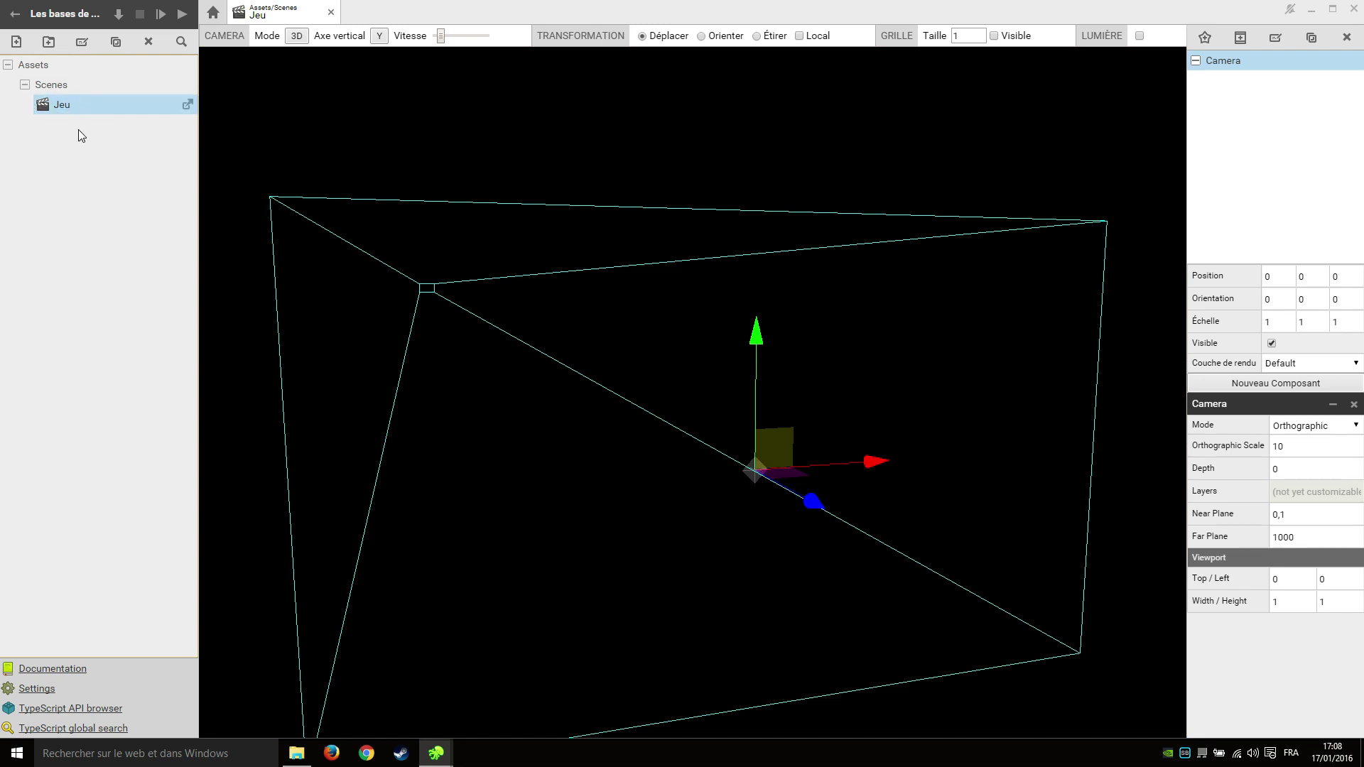
In project Settings, set the Startup Scene to Assets/Scenes/Jeu.
{"action": "left_click", "coordinate": [42, 696]}
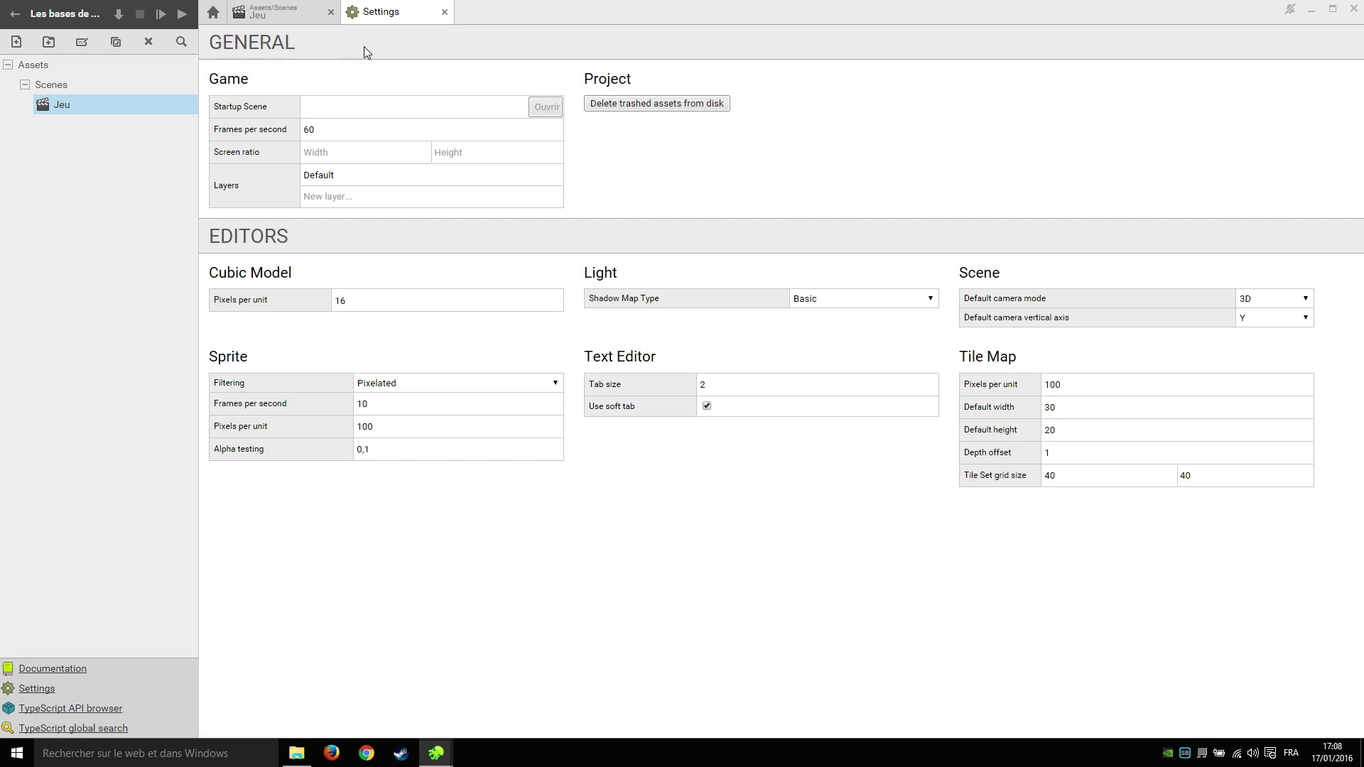
{"action": "left_click", "coordinate": [359, 104]}
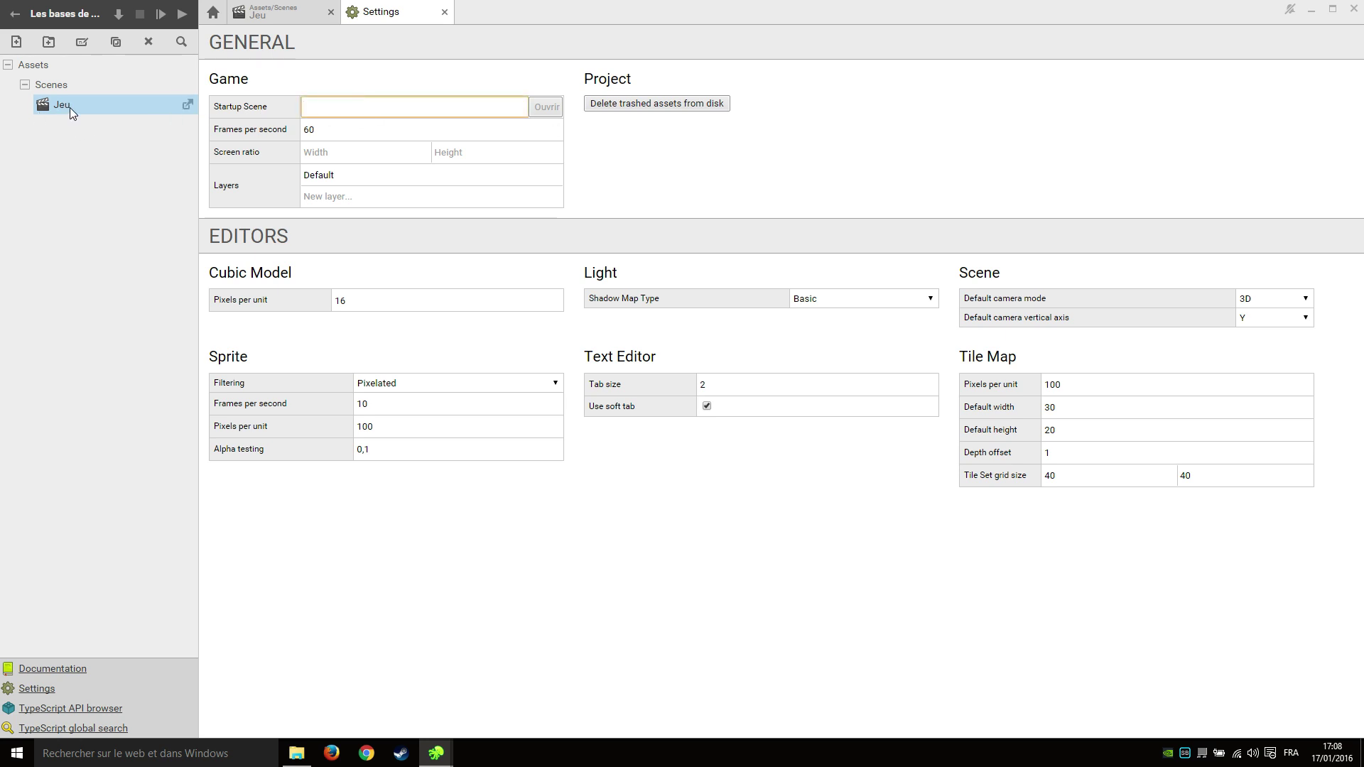
{"action": "left_click_drag", "start_coordinate": [76, 107], "coordinate": [346, 108]}
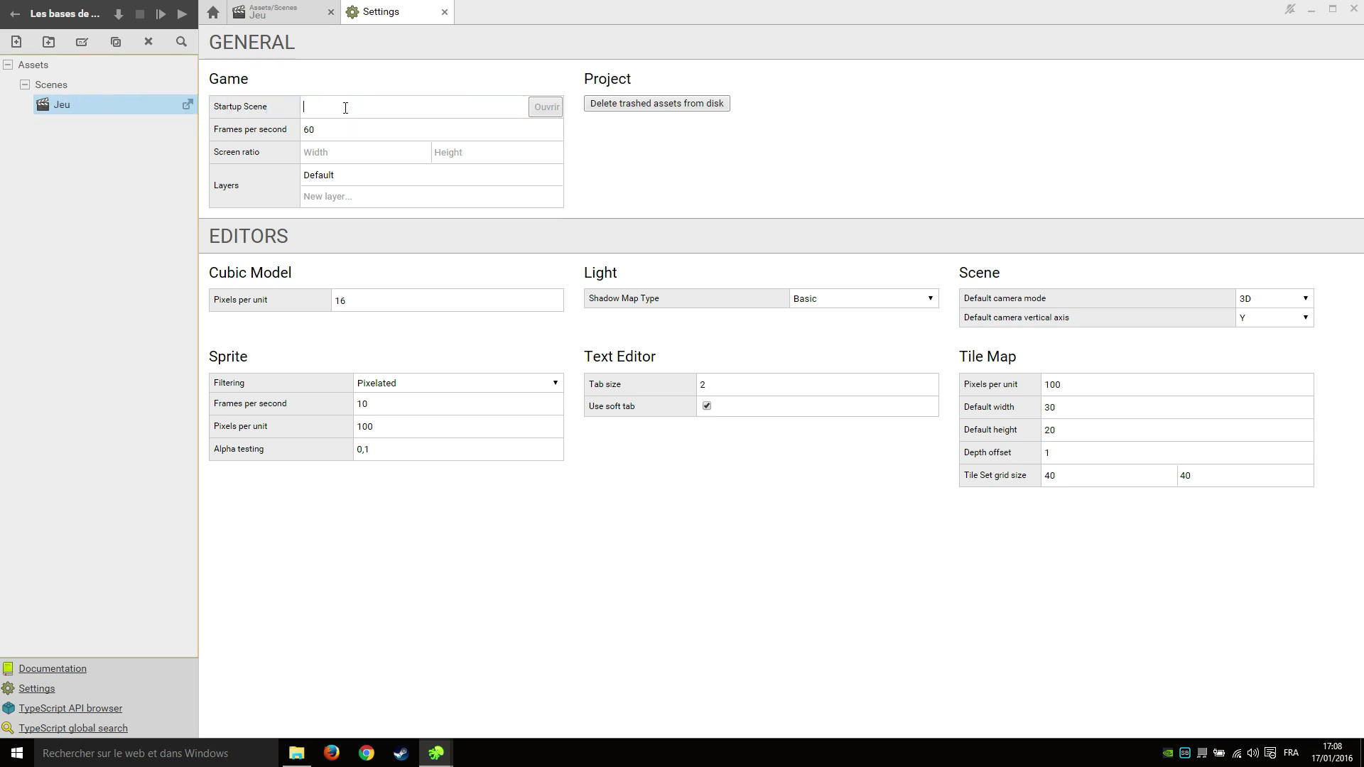
{"action": "left_click", "coordinate": [415, 107]}
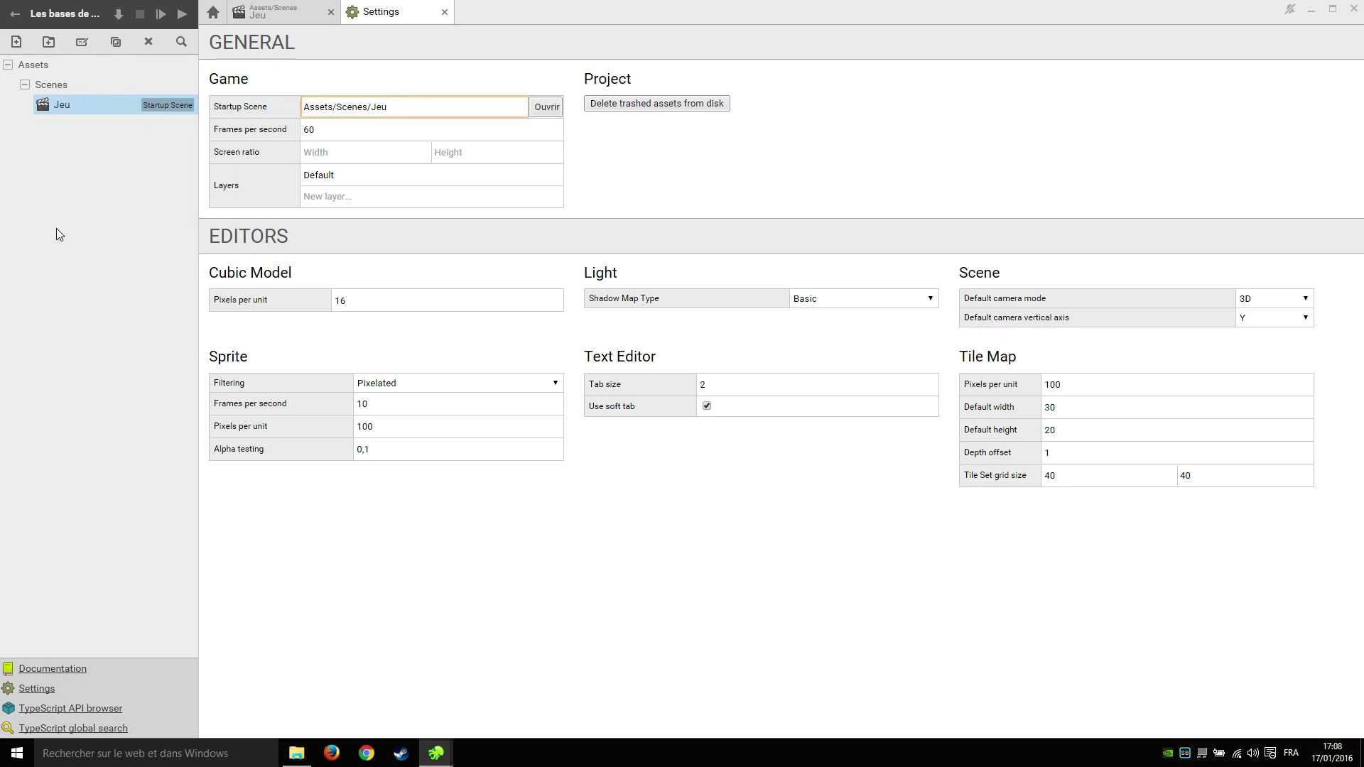
{"action": "left_click", "coordinate": [139, 169]}
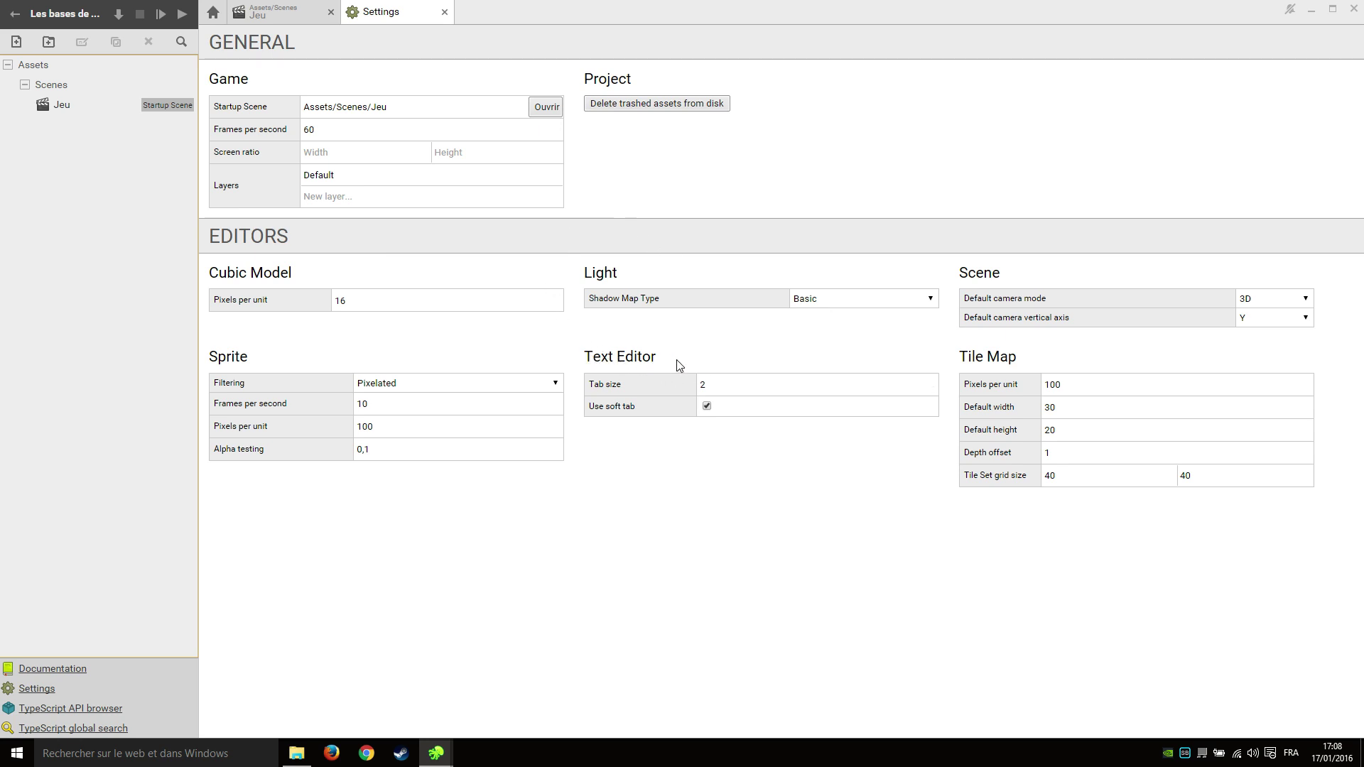
Change the editor tab size to 4 and default camera mode to 2D, then close the Settings and Jeu tabs.
{"action": "double_click", "coordinate": [740, 385]}
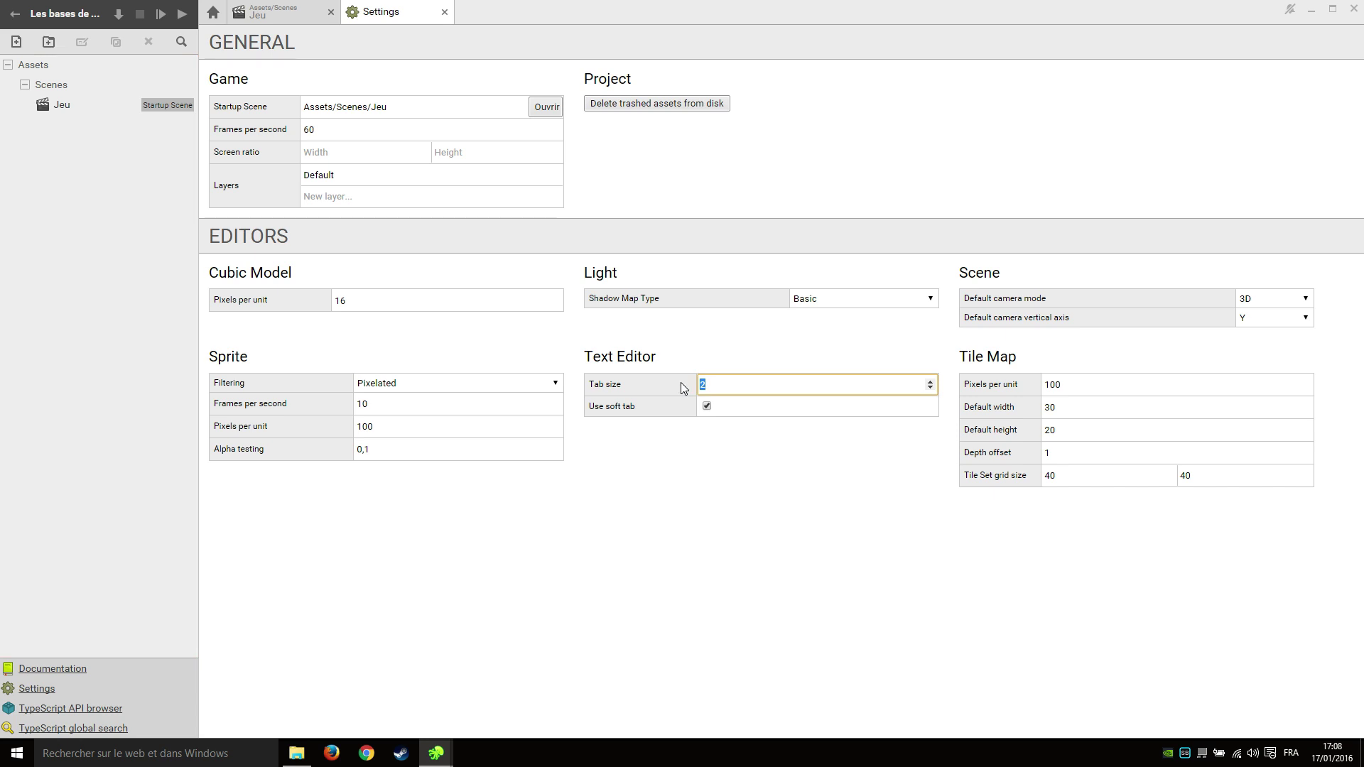
{"action": "left_click", "coordinate": [759, 505]}
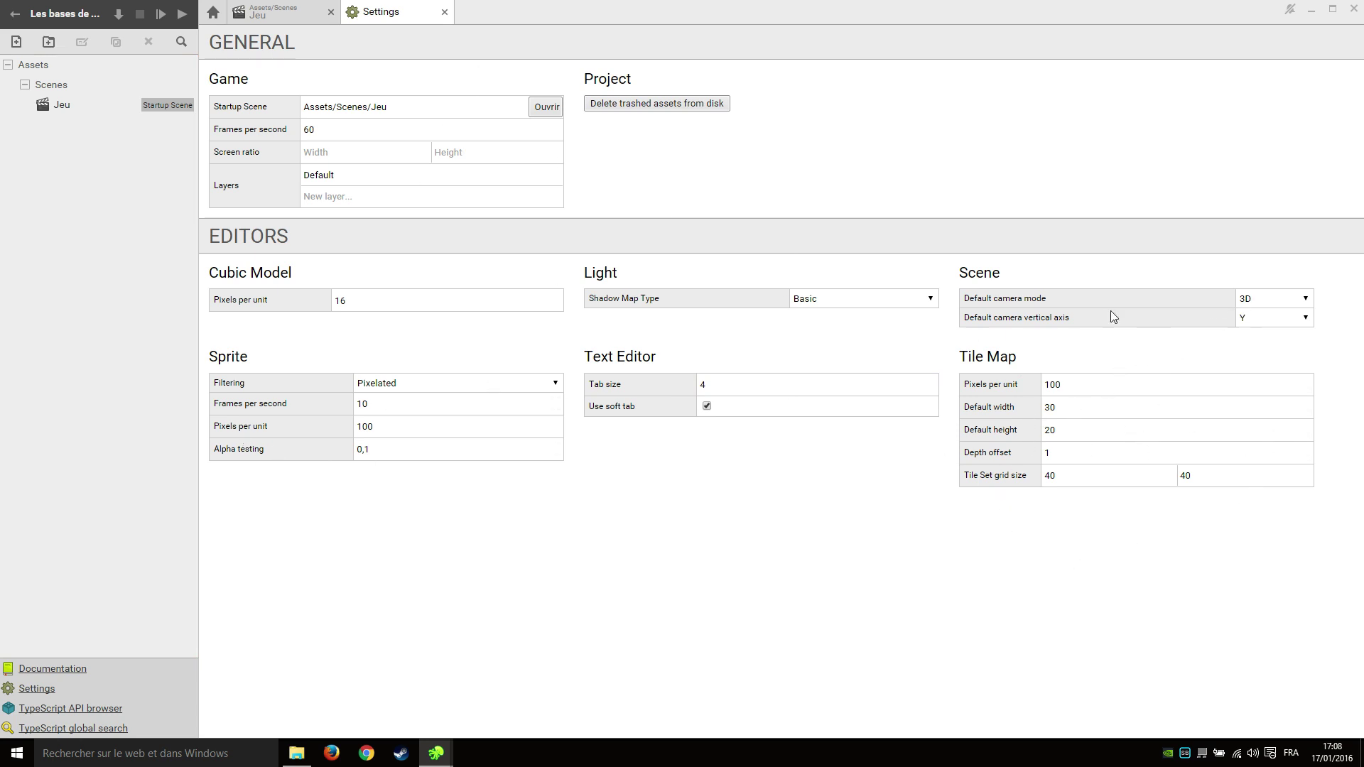
{"action": "left_click", "coordinate": [1262, 304]}
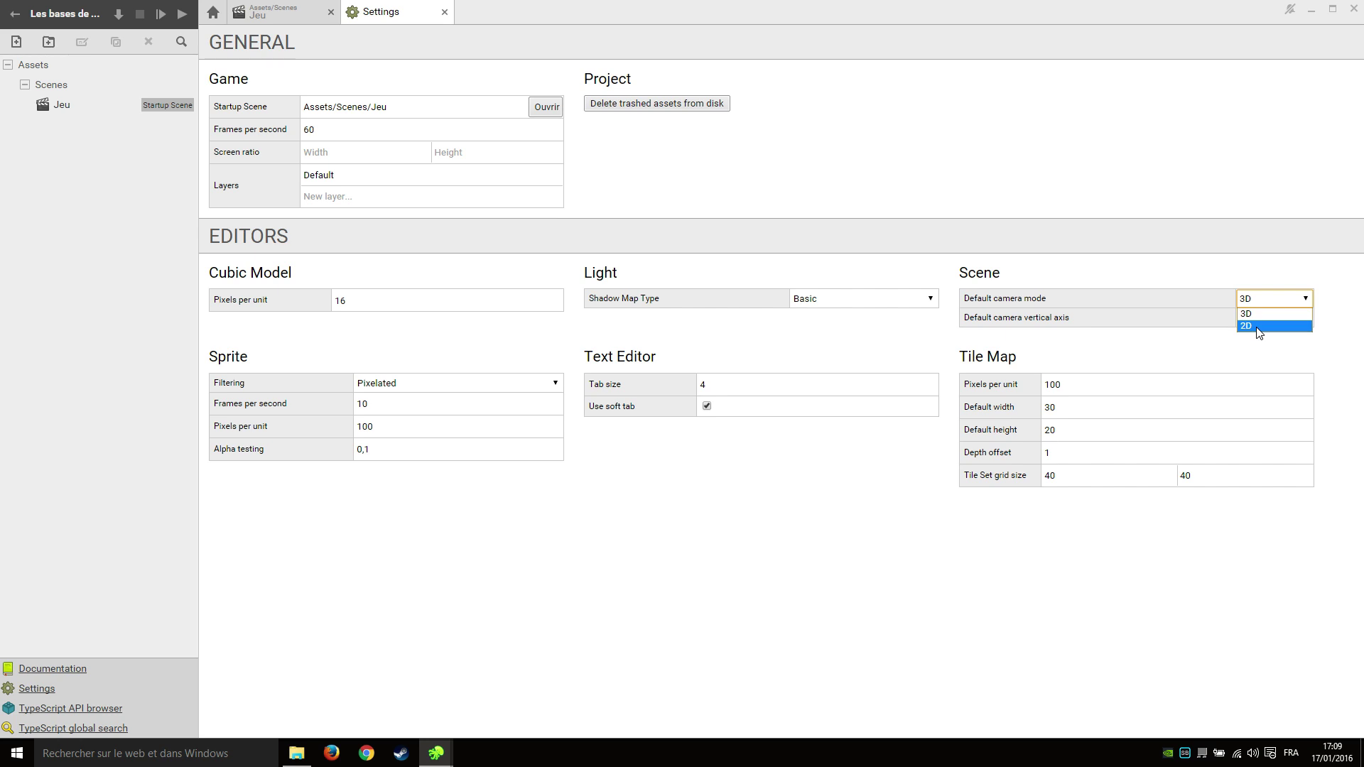
{"action": "left_click", "coordinate": [1258, 327]}
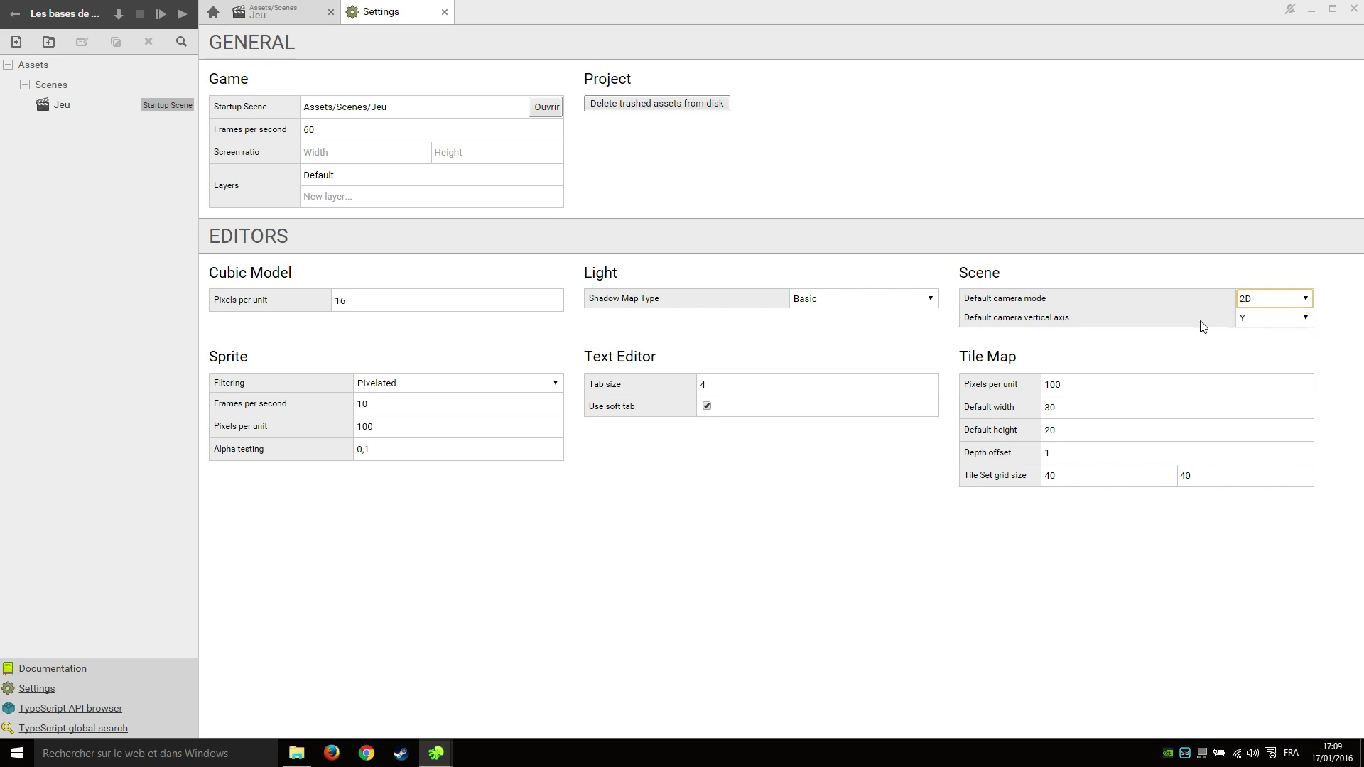
{"action": "left_click", "coordinate": [445, 12]}
{"action": "left_click", "coordinate": [330, 12]}
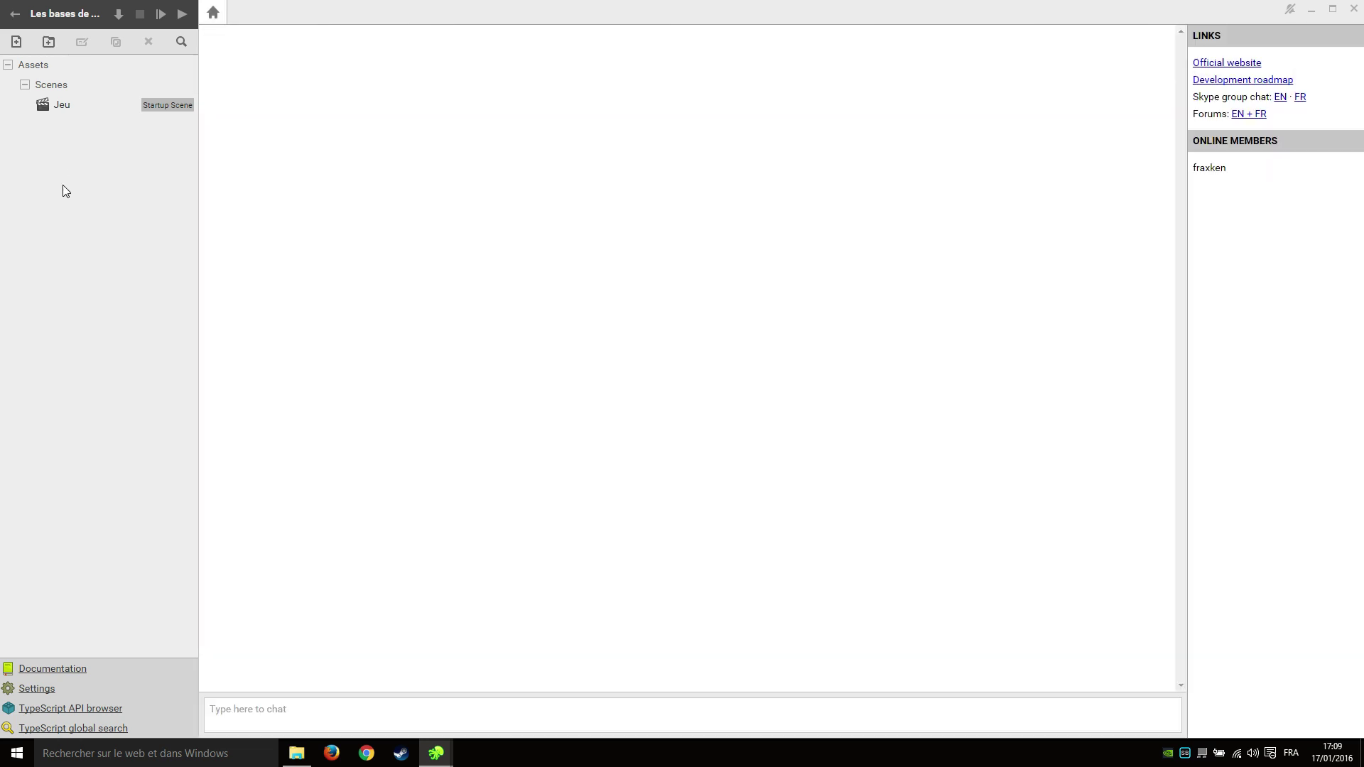
Reopen the Jeu scene and frame the Camera actor's rectangular orthographic view in the scene editor.
{"action": "double_click", "coordinate": [50, 105]}
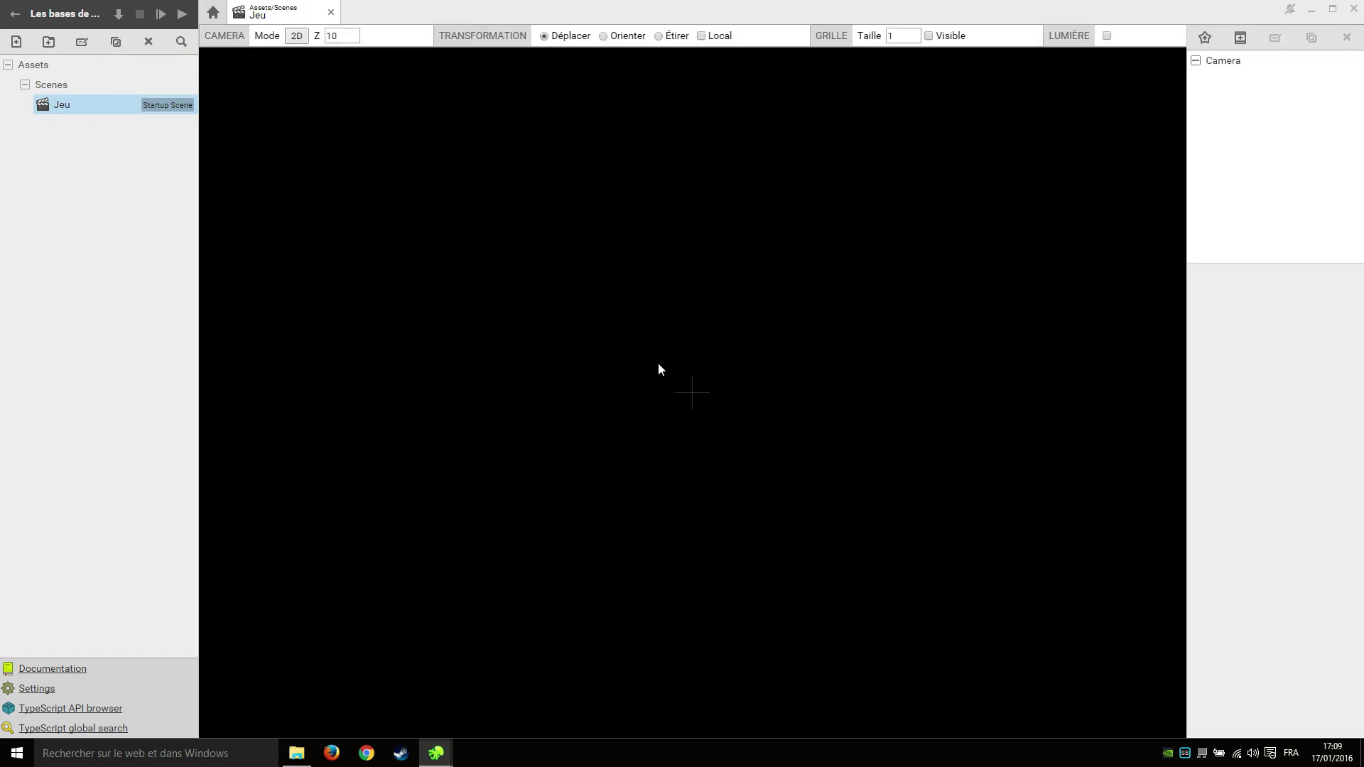
{"action": "middle_click_drag", "start_coordinate": [672, 372], "coordinate": [916, 423]}
{"action": "scroll", "coordinate": [698, 168], "scroll_direction": "down", "scroll_amount": 2}
{"action": "scroll", "coordinate": [722, 387], "scroll_direction": "up", "scroll_amount": 3}
{"action": "scroll", "coordinate": [722, 387], "scroll_direction": "down", "scroll_amount": 3}
{"action": "middle_click_drag", "start_coordinate": [864, 286], "coordinate": [763, 311]}
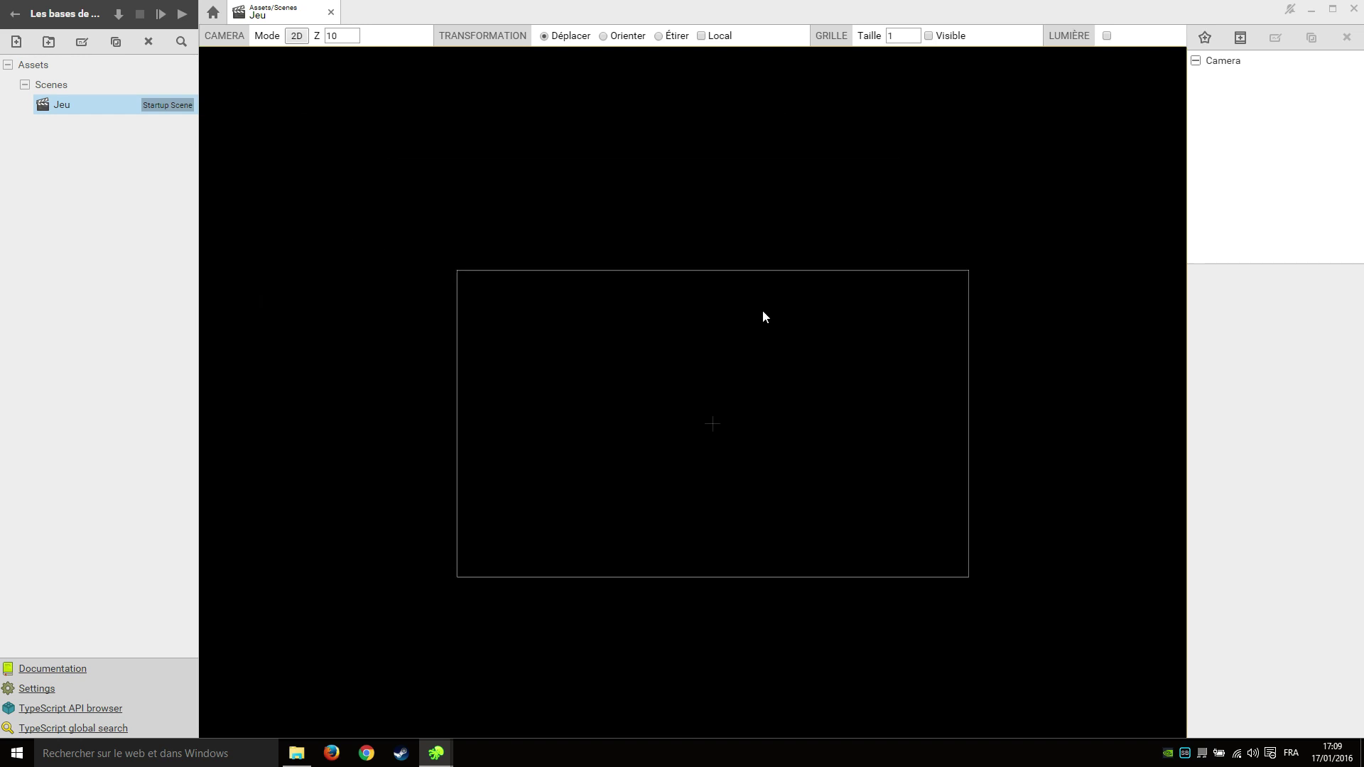
{"action": "scroll", "coordinate": [743, 311], "scroll_direction": "up", "scroll_amount": 1}
{"action": "middle_click_drag", "start_coordinate": [737, 396], "coordinate": [729, 338]}
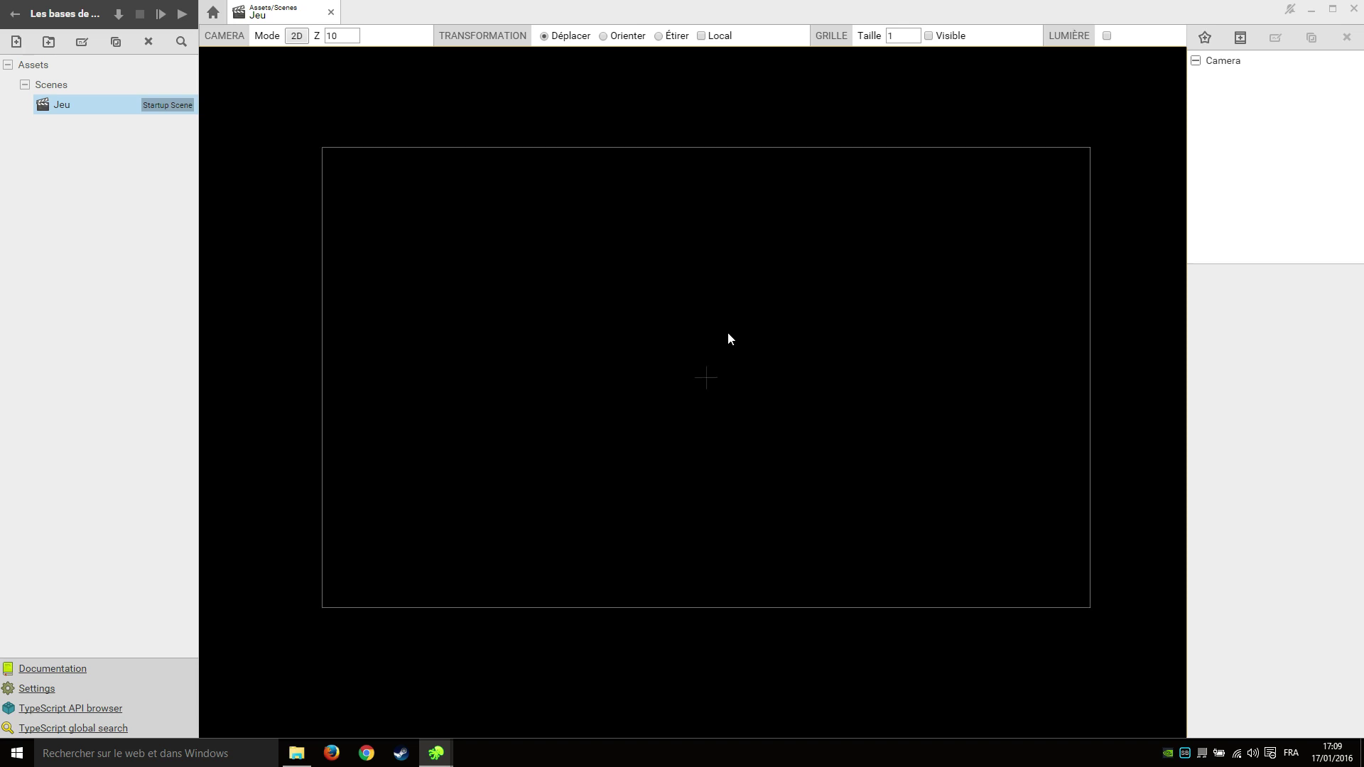
{"action": "left_click", "coordinate": [101, 158]}
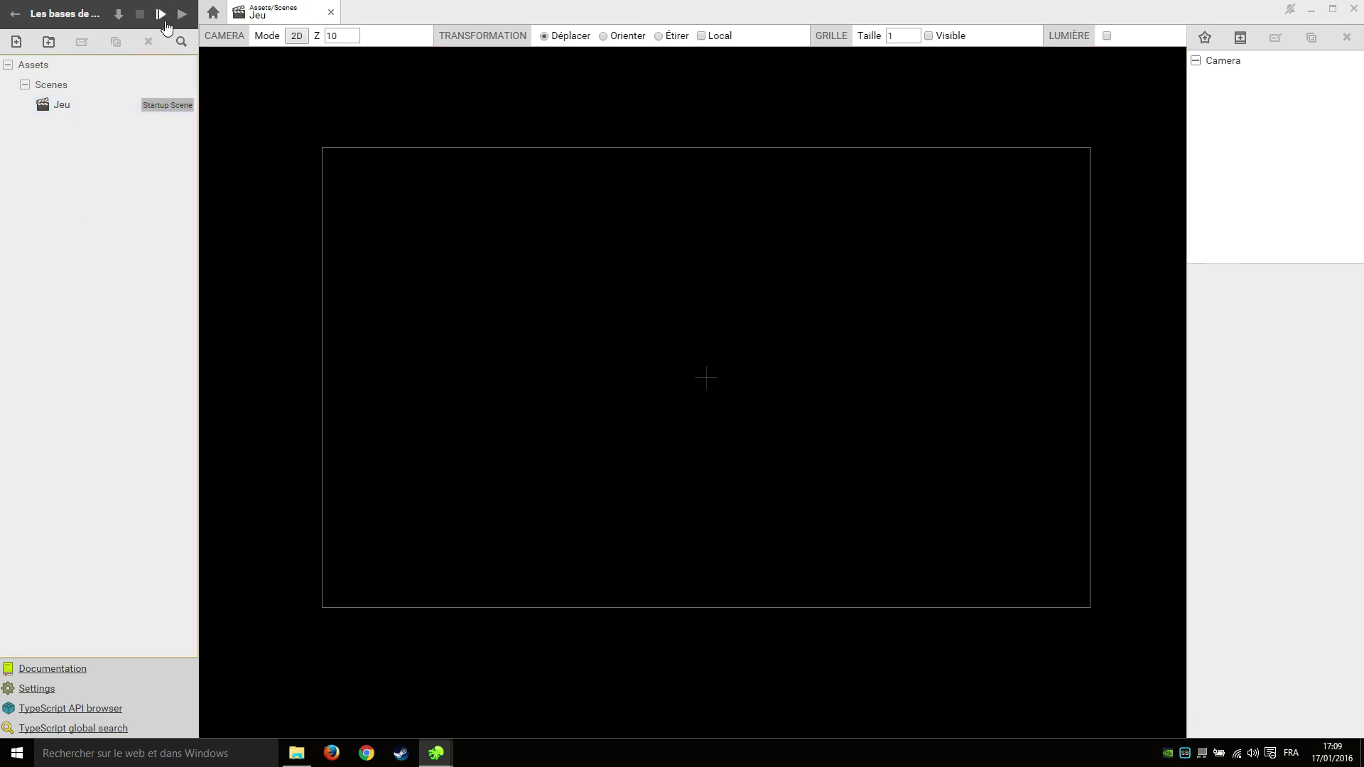
Debug-run the game to confirm the scripts compile, close the game window, and collapse Scenes.
{"action": "left_click", "coordinate": [161, 23]}
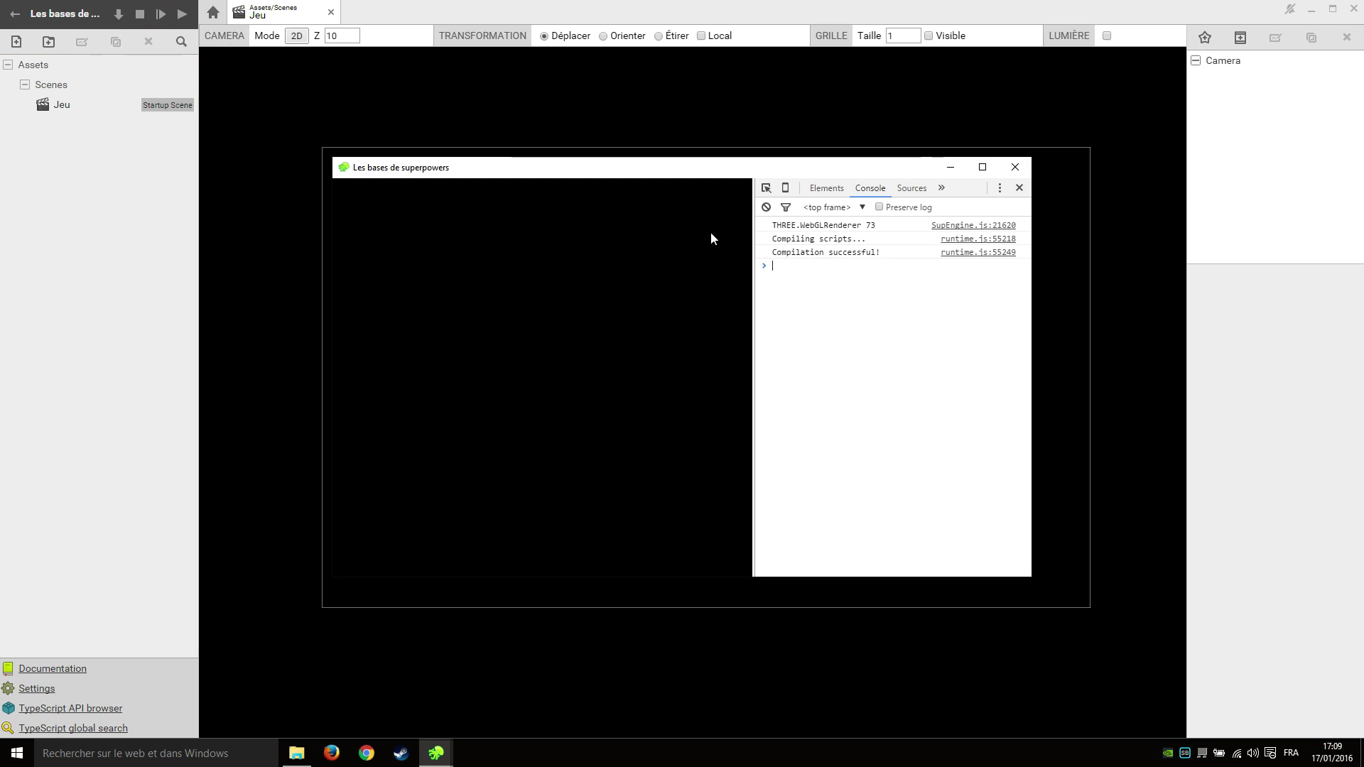
{"action": "left_click", "coordinate": [1024, 168]}
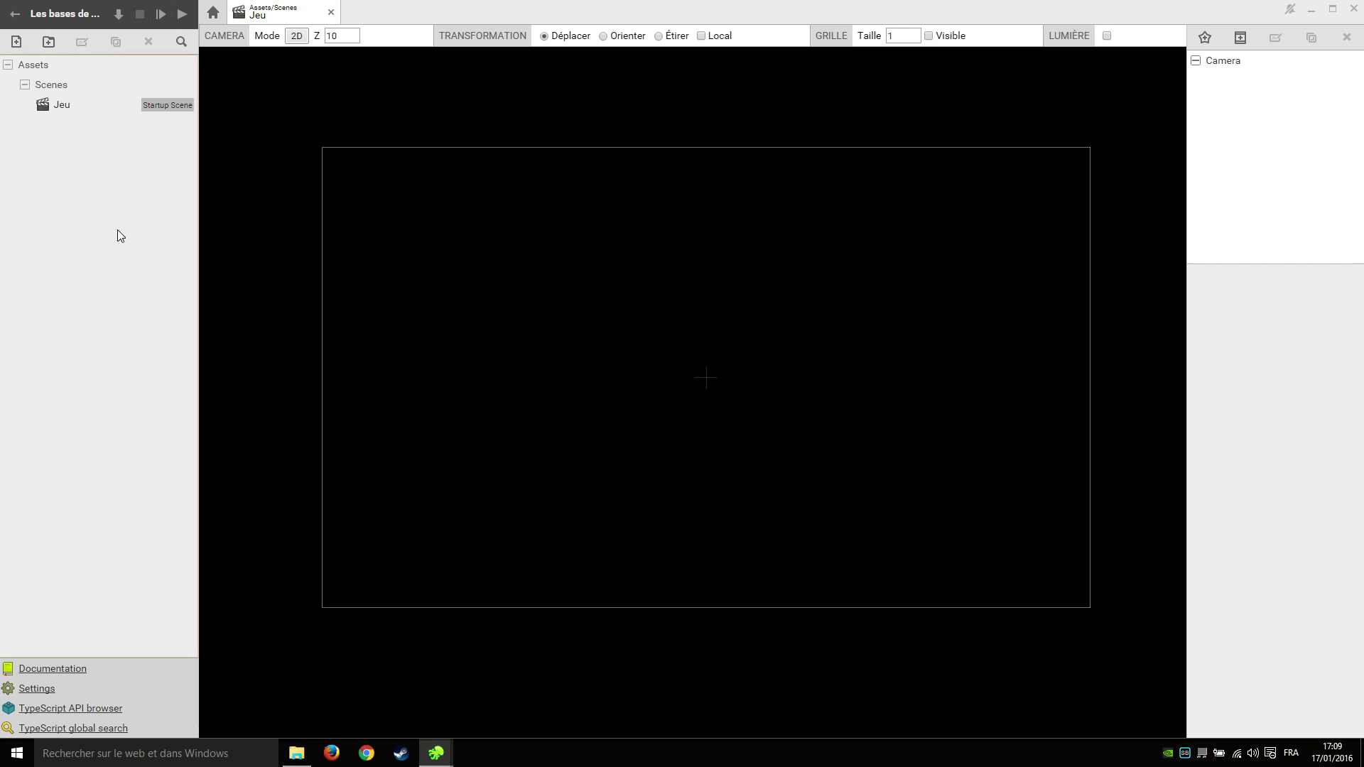
{"action": "left_click", "coordinate": [24, 85]}
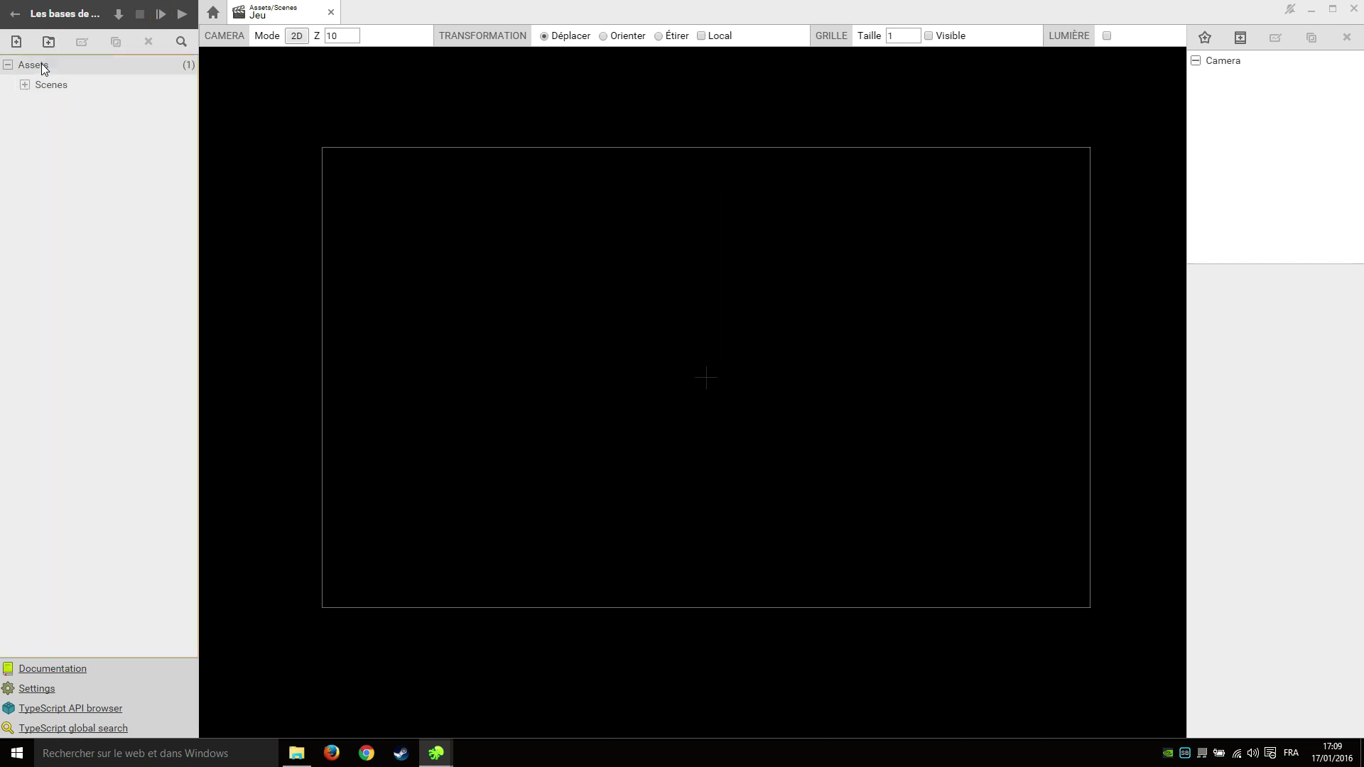
Create a folder named Maps at the root of Assets.
{"action": "left_click", "coordinate": [42, 62]}
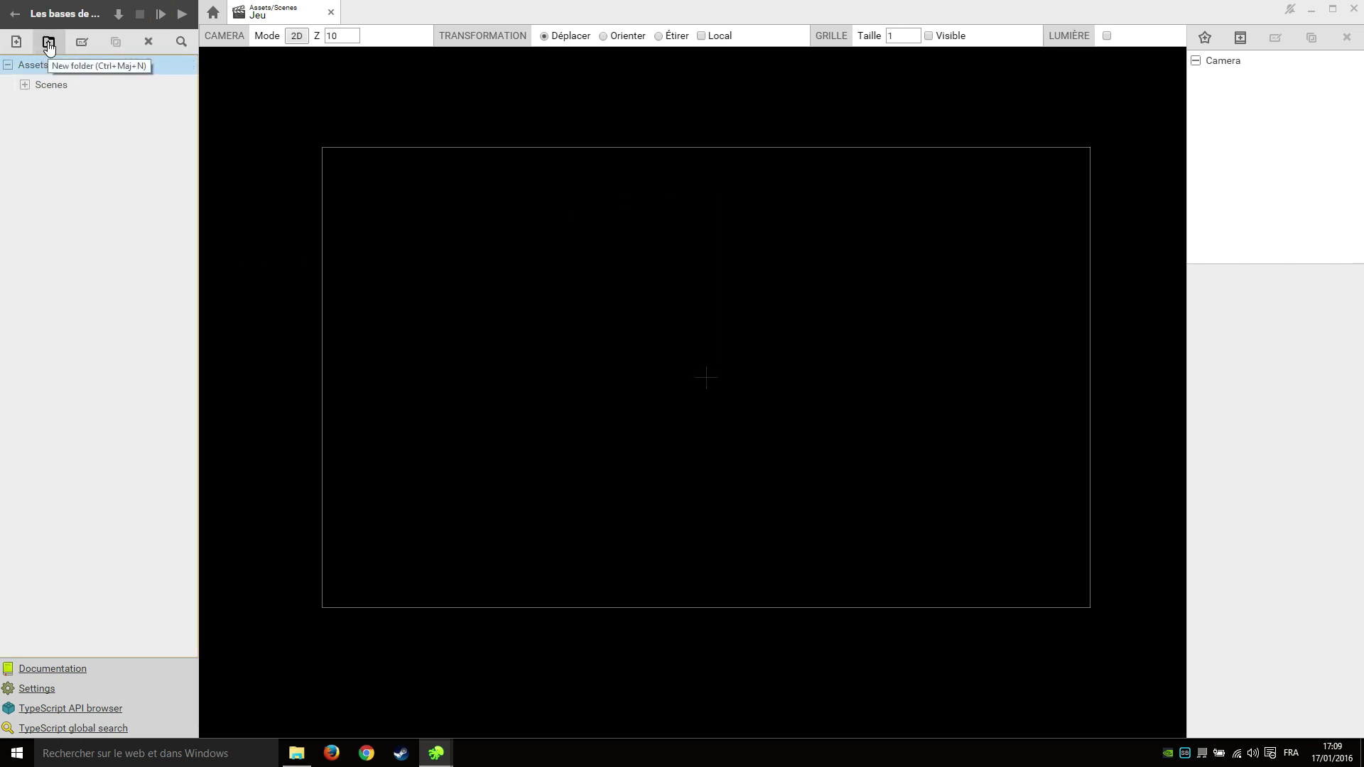
{"action": "left_click", "coordinate": [49, 43]}
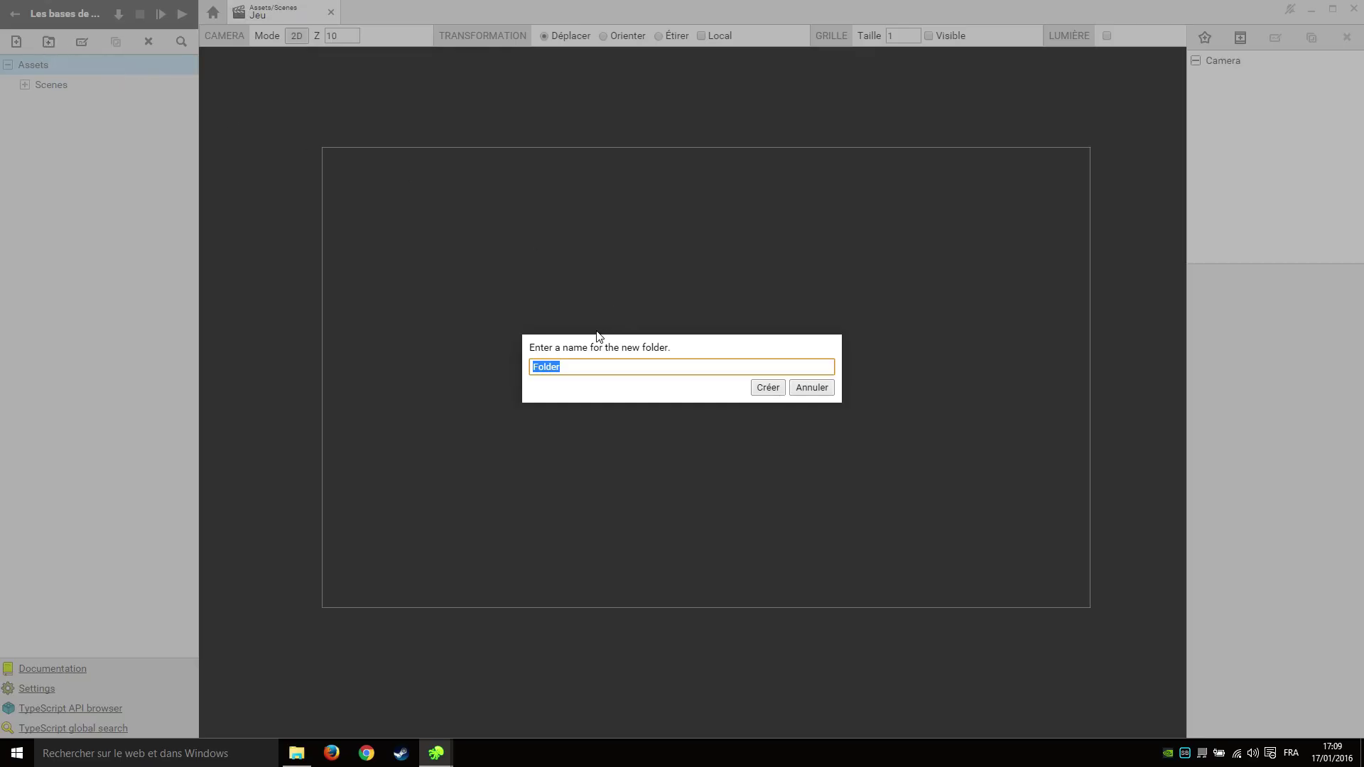
{"action": "type", "text": "Maps"}
{"action": "key", "text": "Return"}
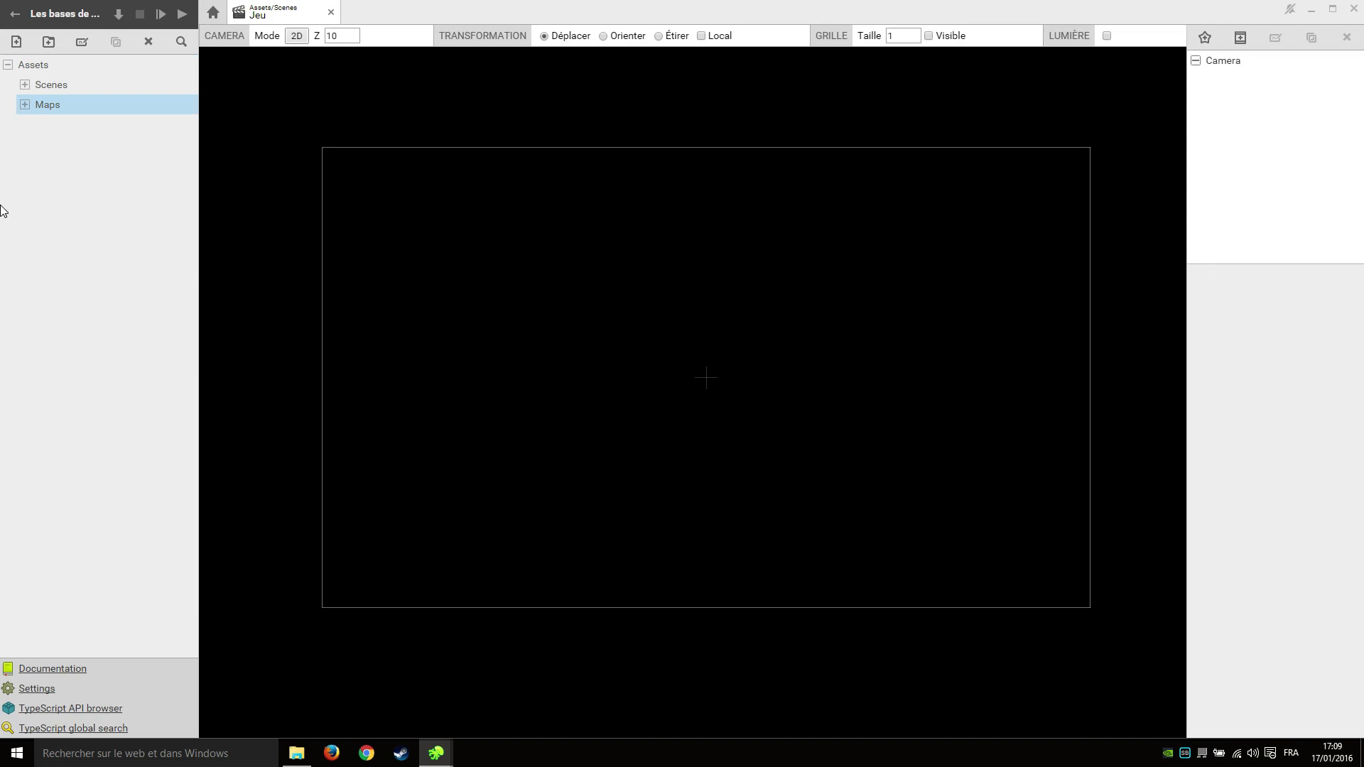
Create a new Tile Set asset named TileSet.
{"action": "left_click", "coordinate": [17, 43]}
{"action": "left_click", "coordinate": [550, 399]}
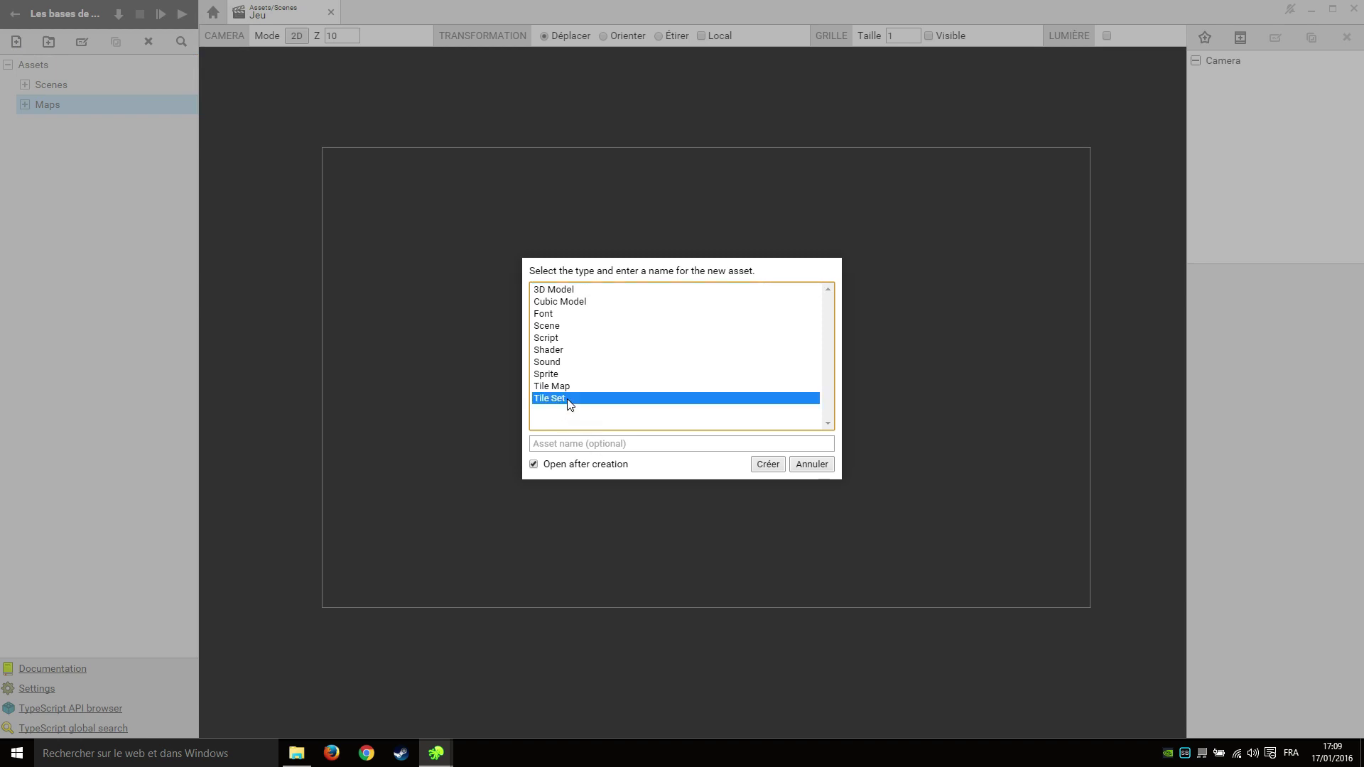
{"action": "left_click", "coordinate": [591, 443]}
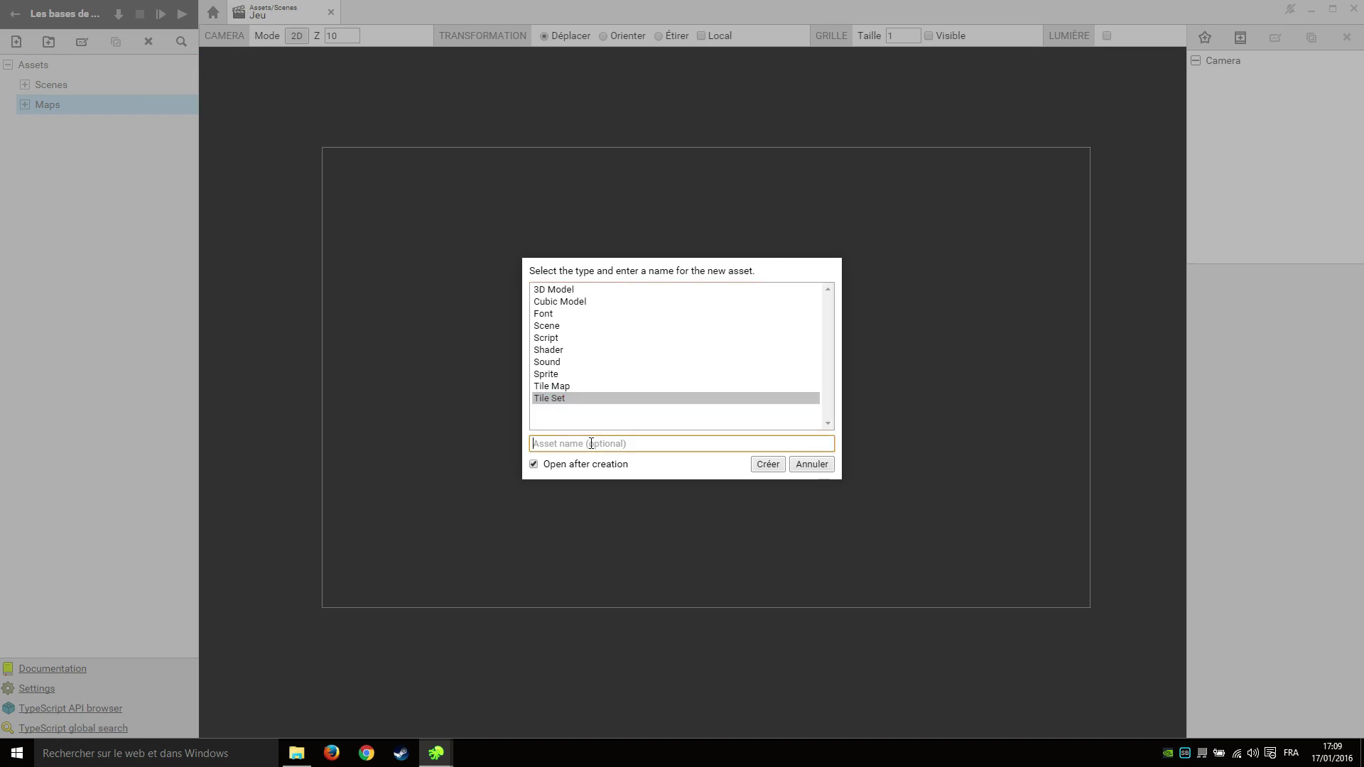
{"action": "type", "text": "TileSet"}
{"action": "key", "text": "Return"}
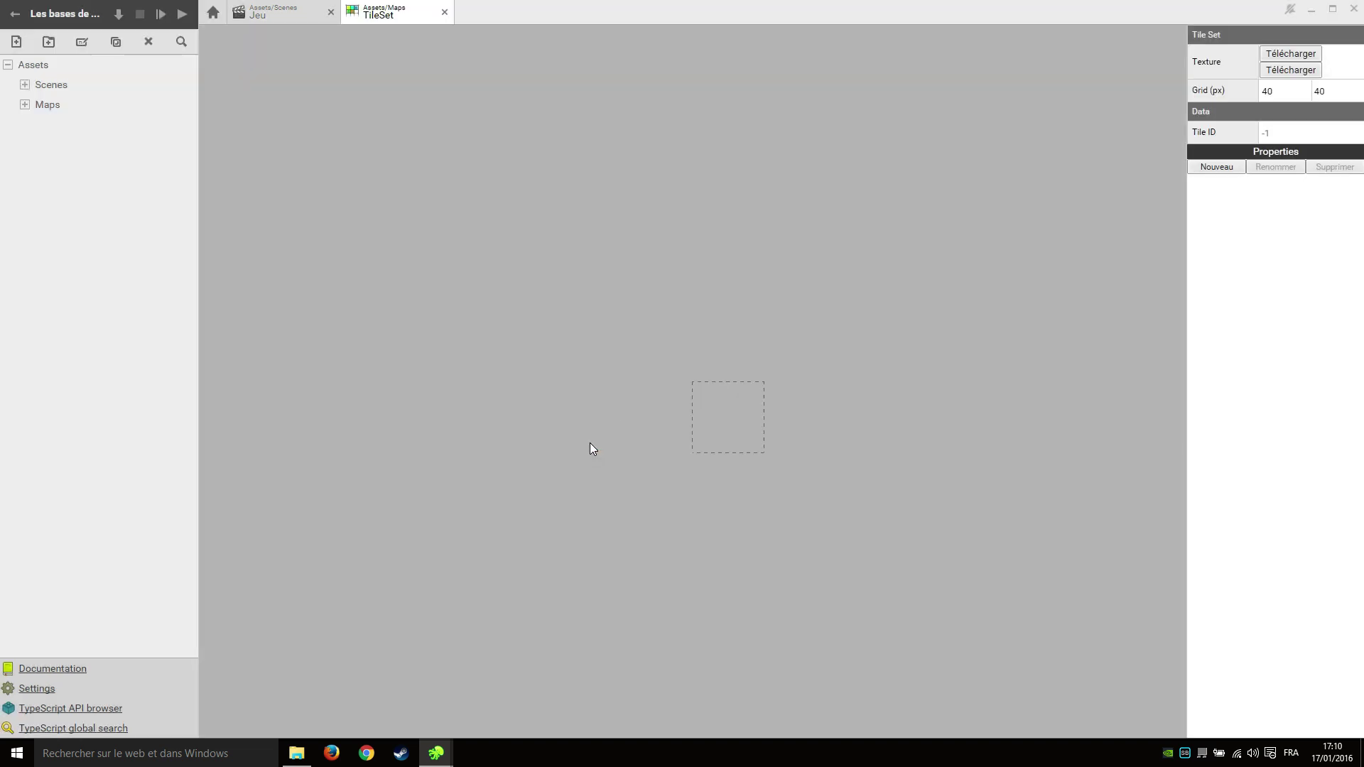
Load D:\superpowers19\prehistoric-platformer\background-elements\tileset-1.png as the TileSet texture.
{"action": "left_click", "coordinate": [1287, 54]}
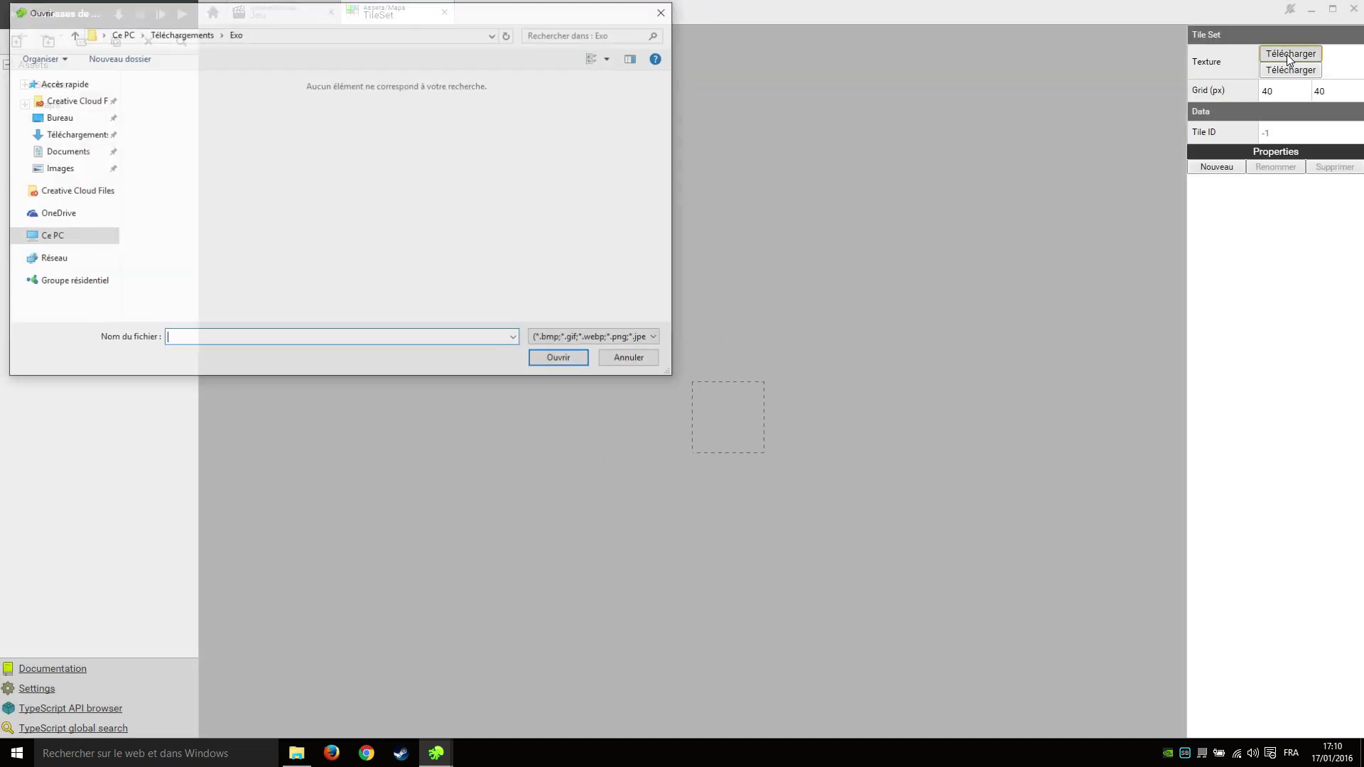
{"action": "left_click", "coordinate": [79, 239]}
{"action": "double_click", "coordinate": [395, 207]}
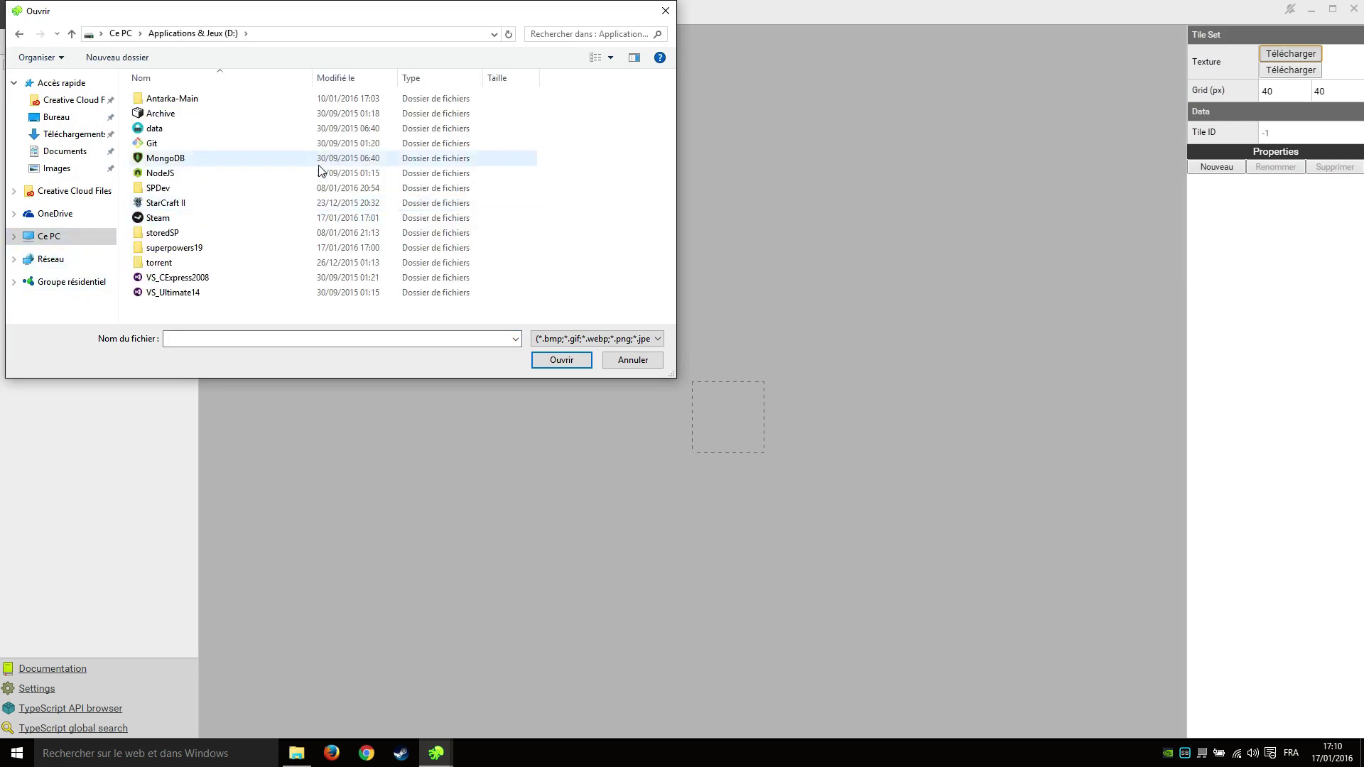
{"action": "double_click", "coordinate": [197, 248]}
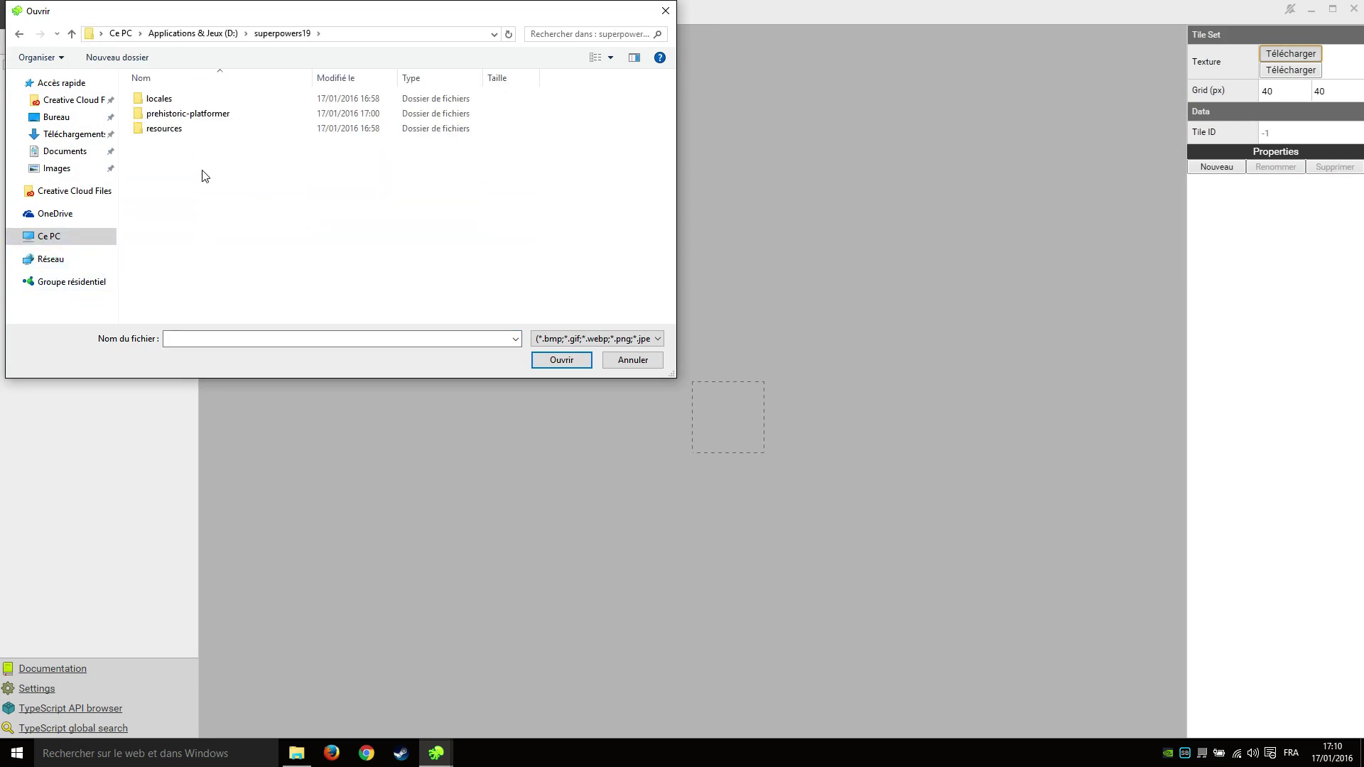
{"action": "double_click", "coordinate": [211, 115]}
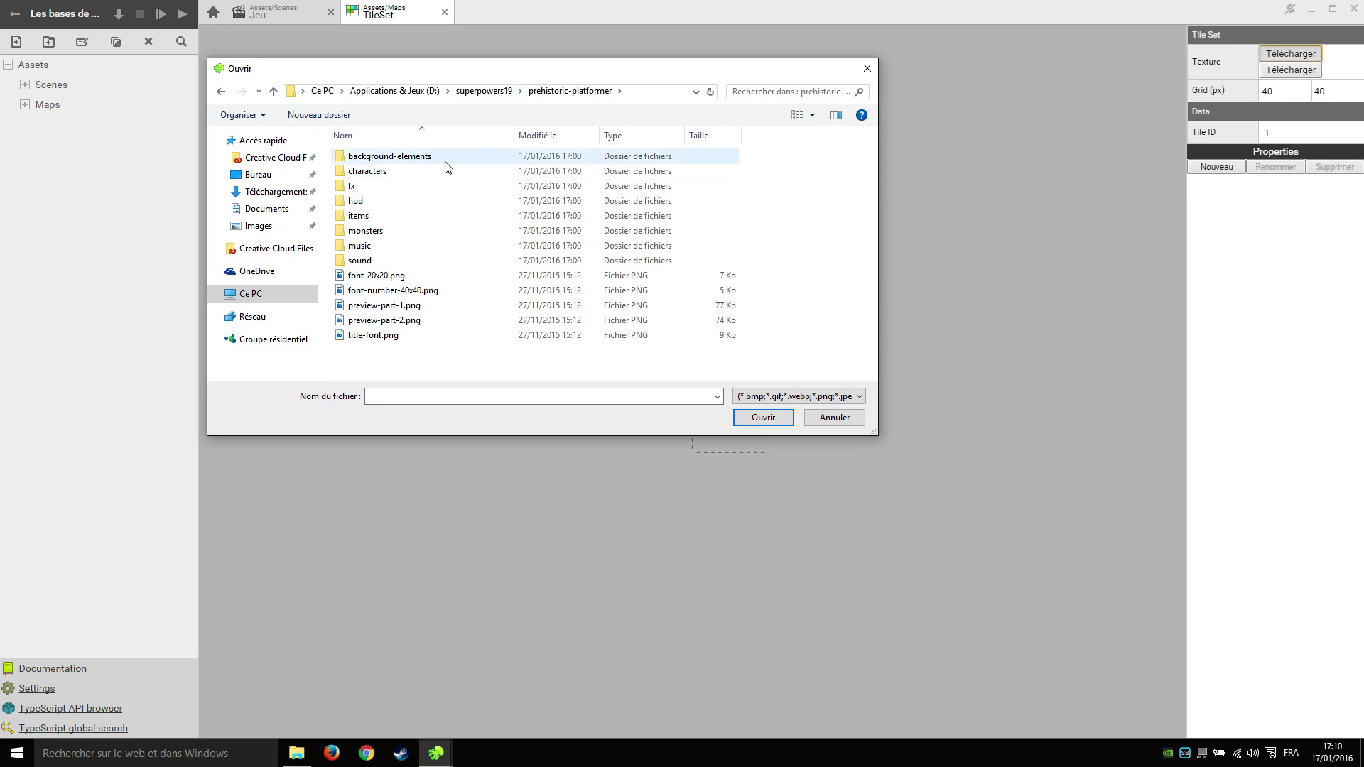
{"action": "double_click", "coordinate": [432, 163]}
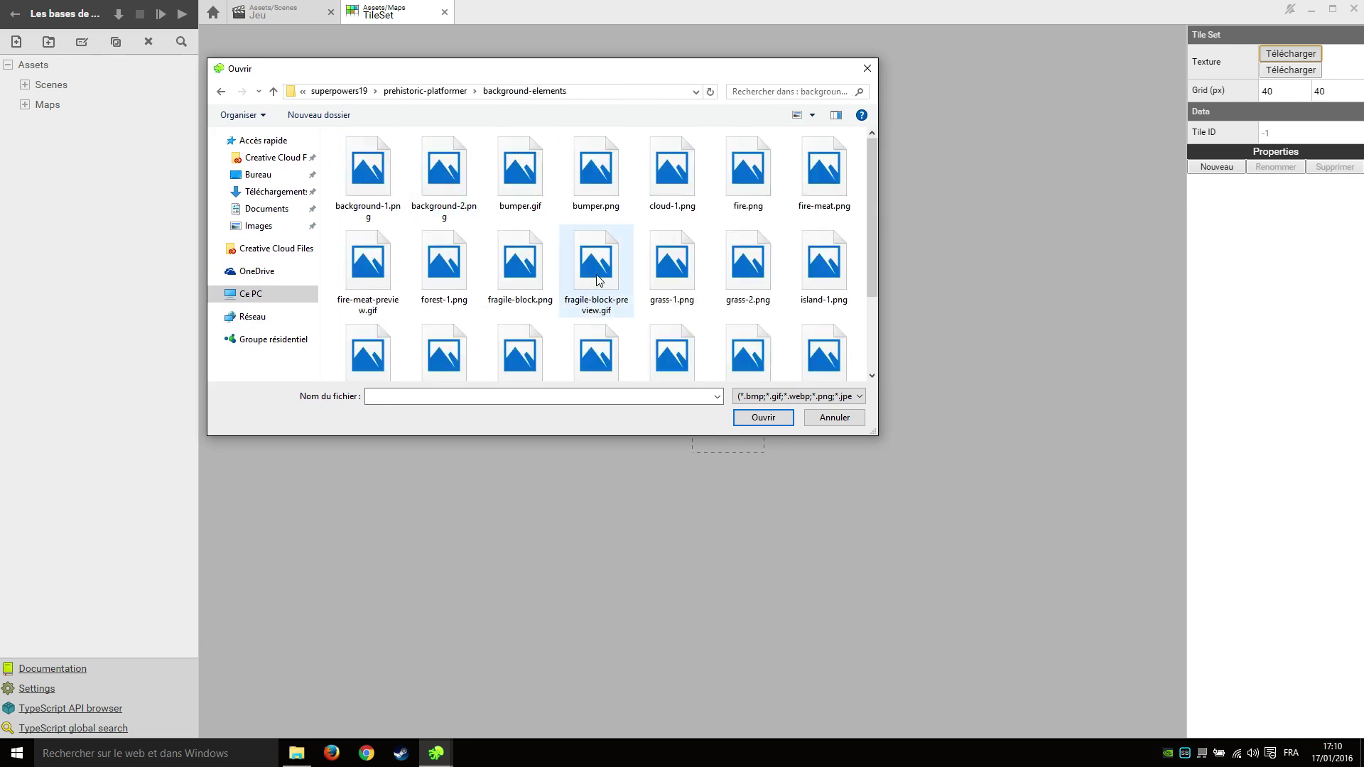
{"action": "scroll", "coordinate": [808, 305], "scroll_direction": "down", "scroll_amount": 2}
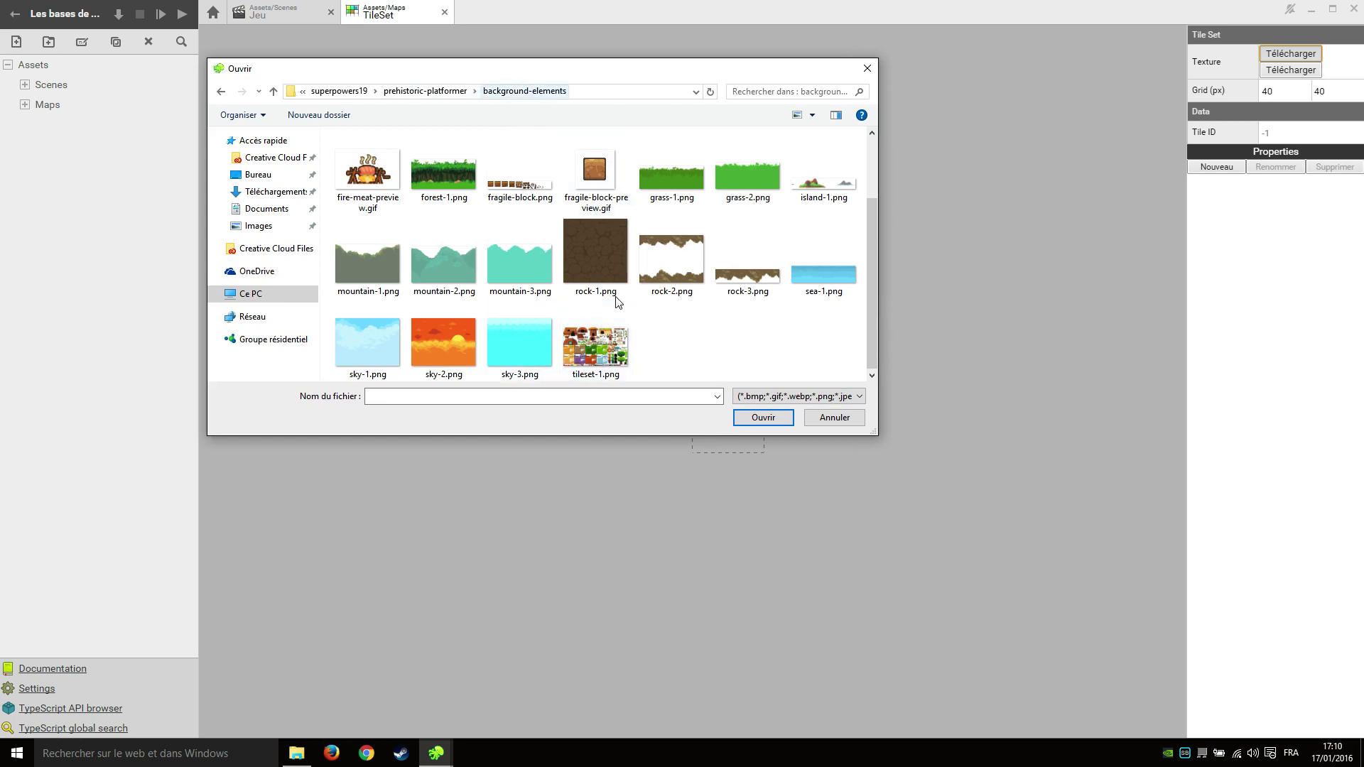
{"action": "double_click", "coordinate": [621, 360]}
{"action": "scroll", "coordinate": [675, 377], "scroll_direction": "down", "scroll_amount": 5}
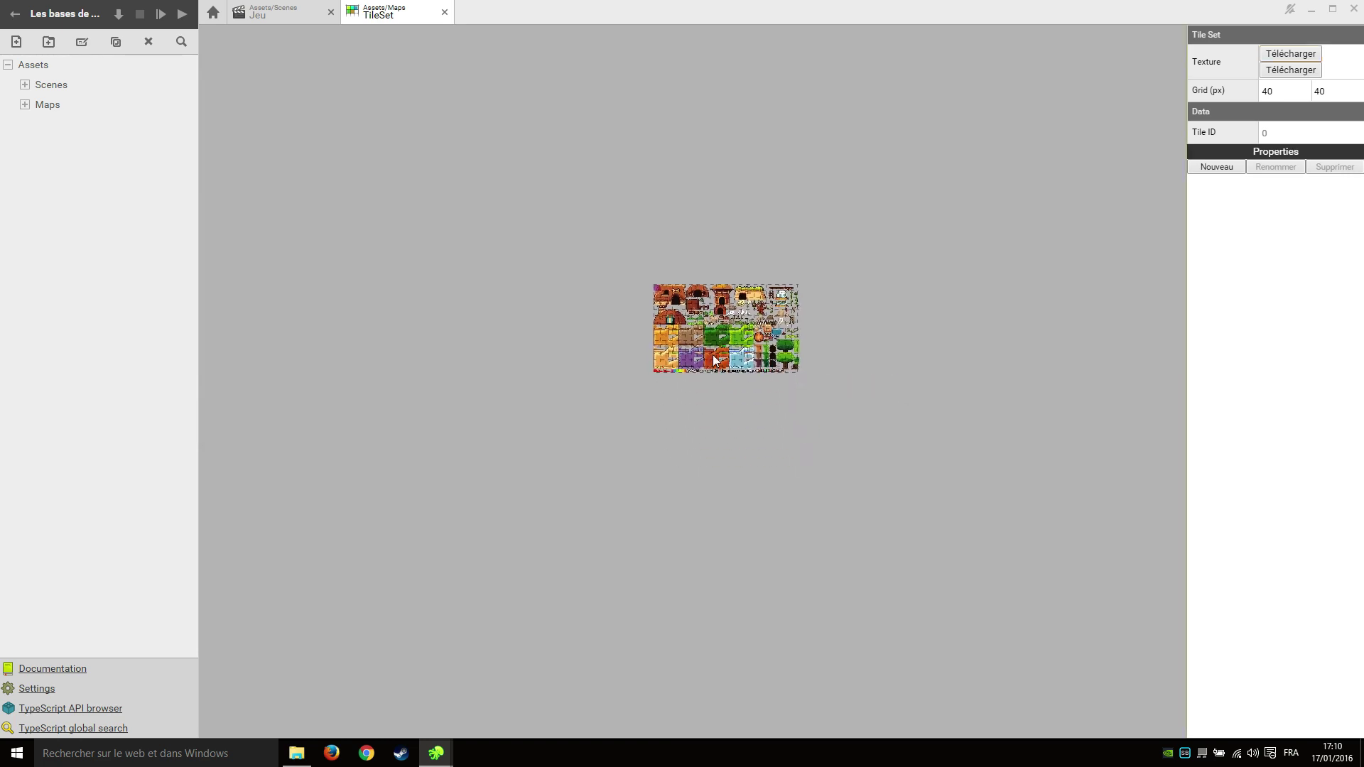
Set the TileSet grid to 32 × 32 px, then expand and select the Maps folder.
{"action": "scroll", "coordinate": [710, 398], "scroll_direction": "up", "scroll_amount": 5}
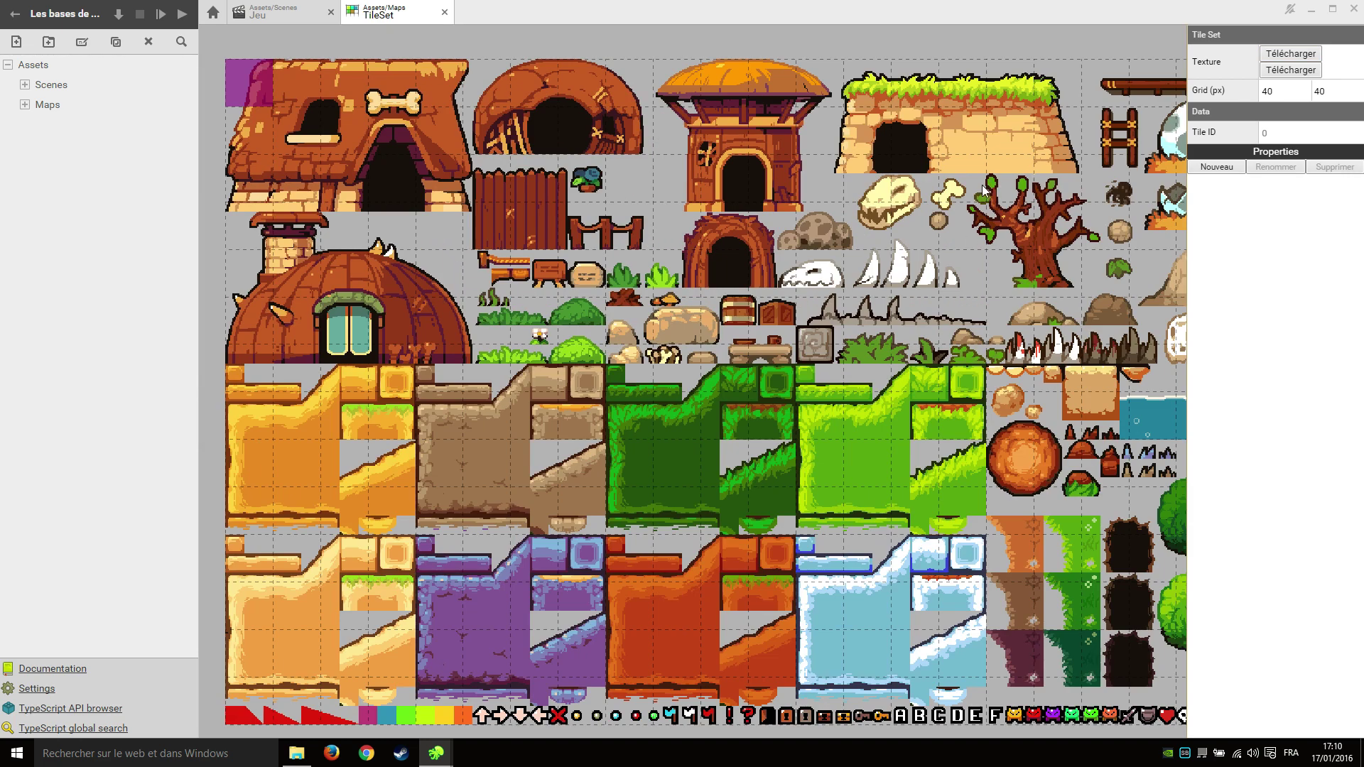
{"action": "scroll", "coordinate": [985, 188], "scroll_direction": "down", "scroll_amount": 3}
{"action": "double_click", "coordinate": [1281, 90]}
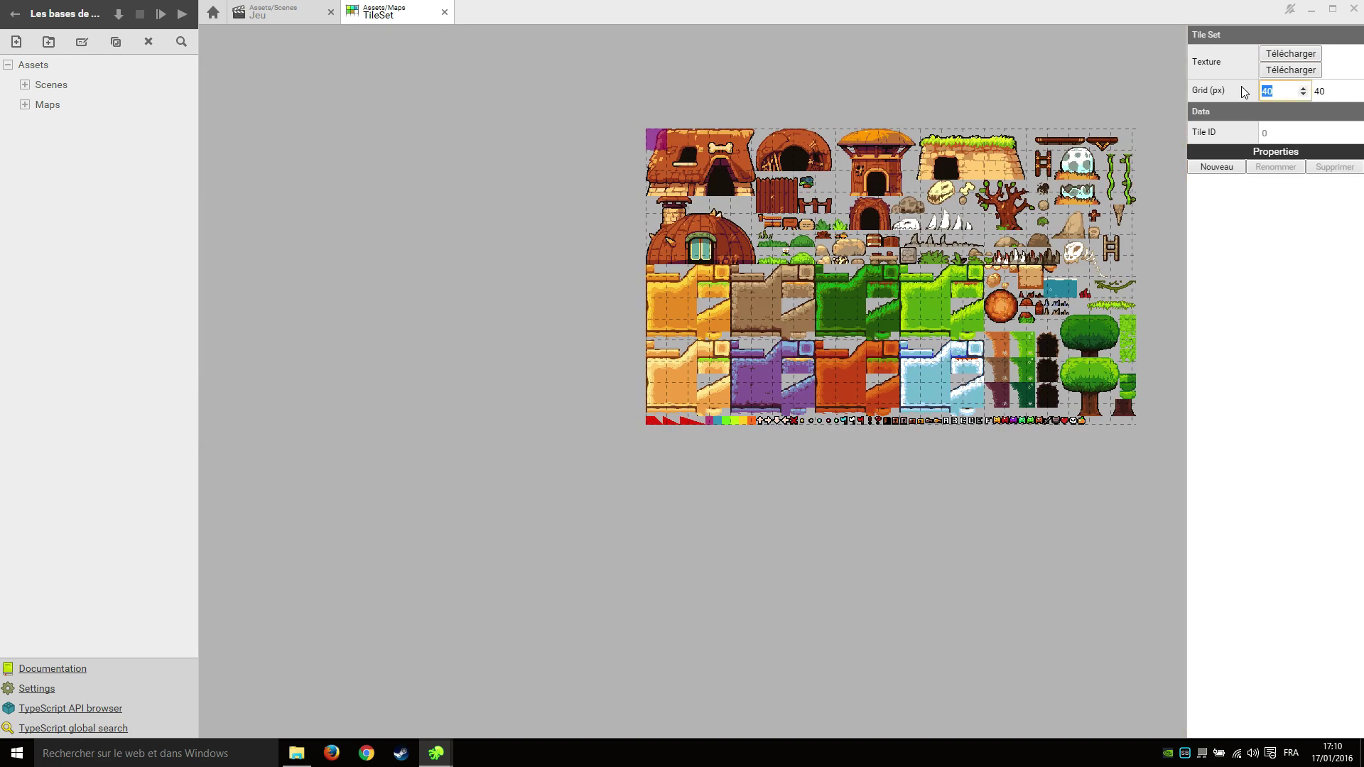
{"action": "type", "text": "32"}
{"action": "left_click", "coordinate": [1334, 91]}
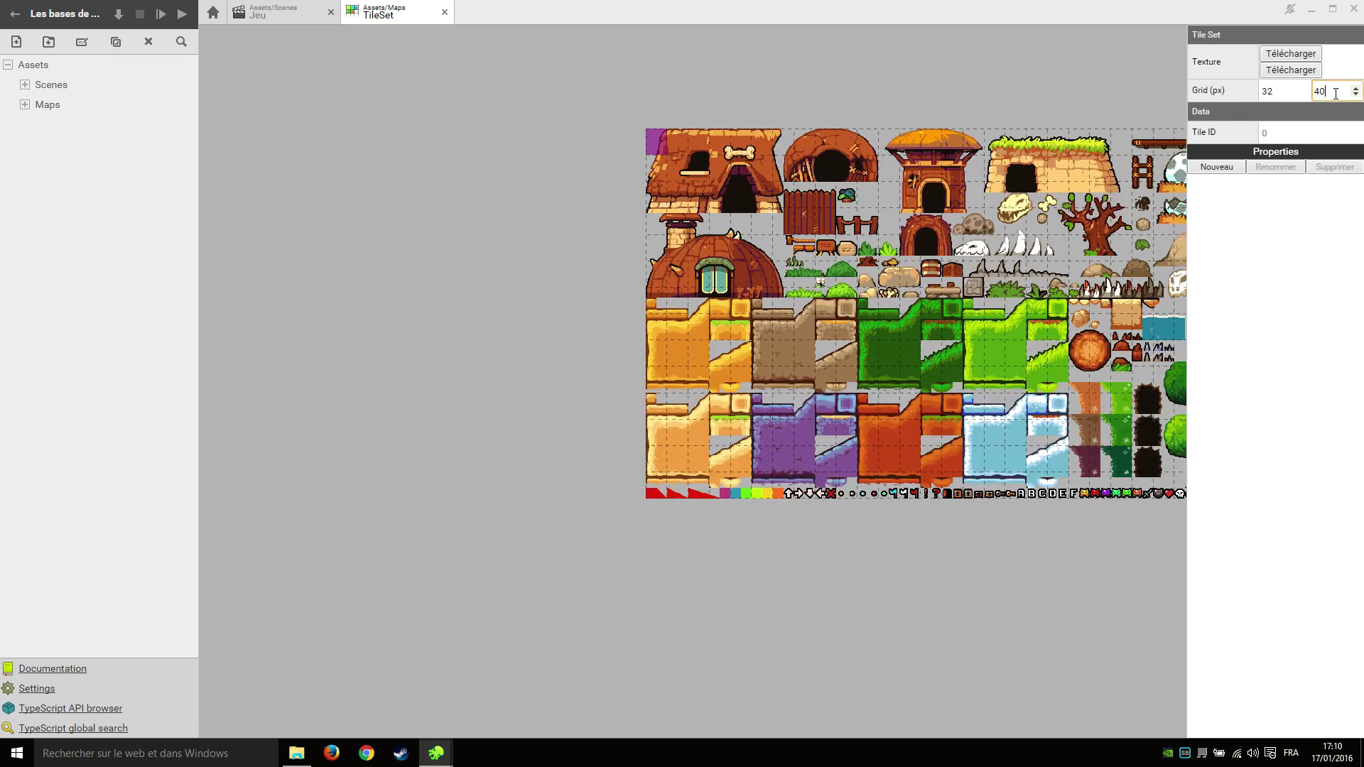
{"action": "type", "text": "32"}
{"action": "scroll", "coordinate": [706, 250], "scroll_direction": "down", "scroll_amount": 2}
{"action": "middle_click_drag", "start_coordinate": [927, 348], "coordinate": [883, 407]}
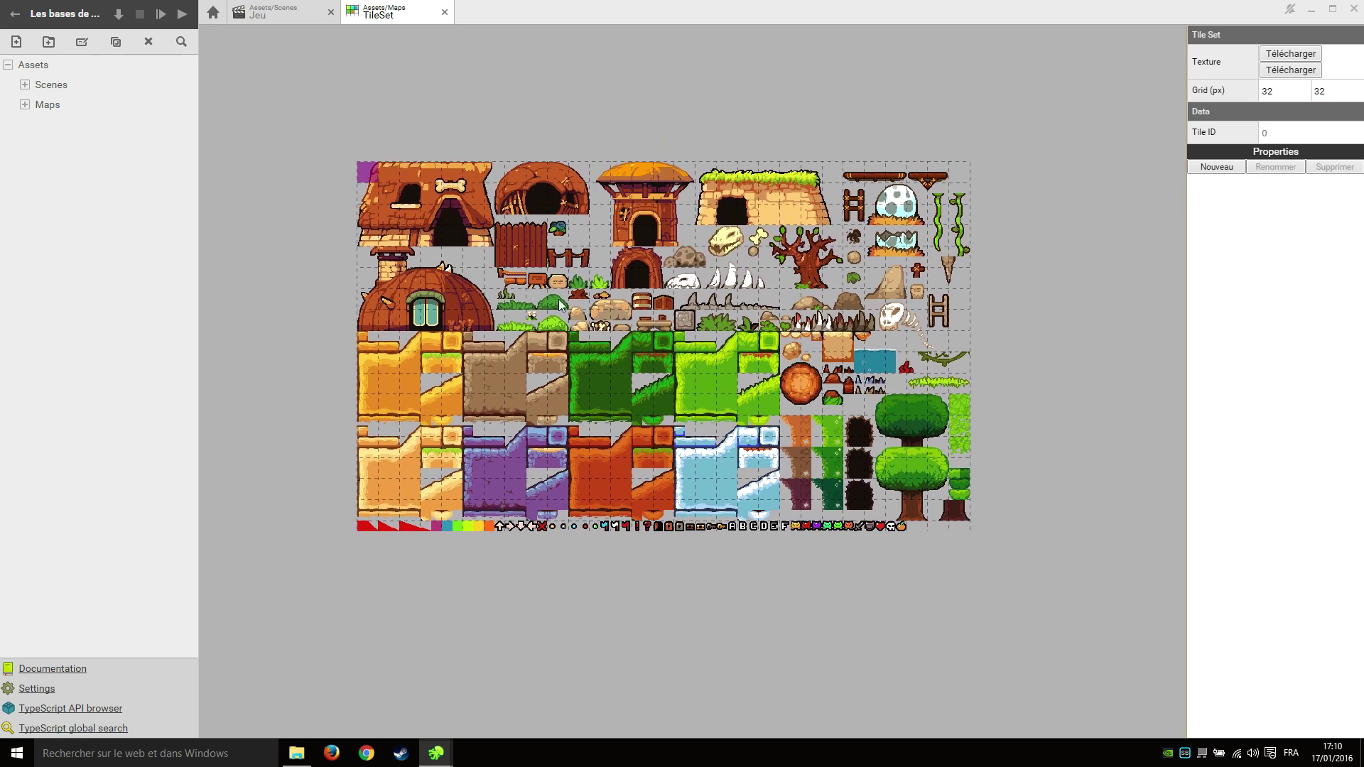
{"action": "middle_click_drag", "start_coordinate": [556, 327], "coordinate": [428, 278]}
{"action": "left_click", "coordinate": [25, 105]}
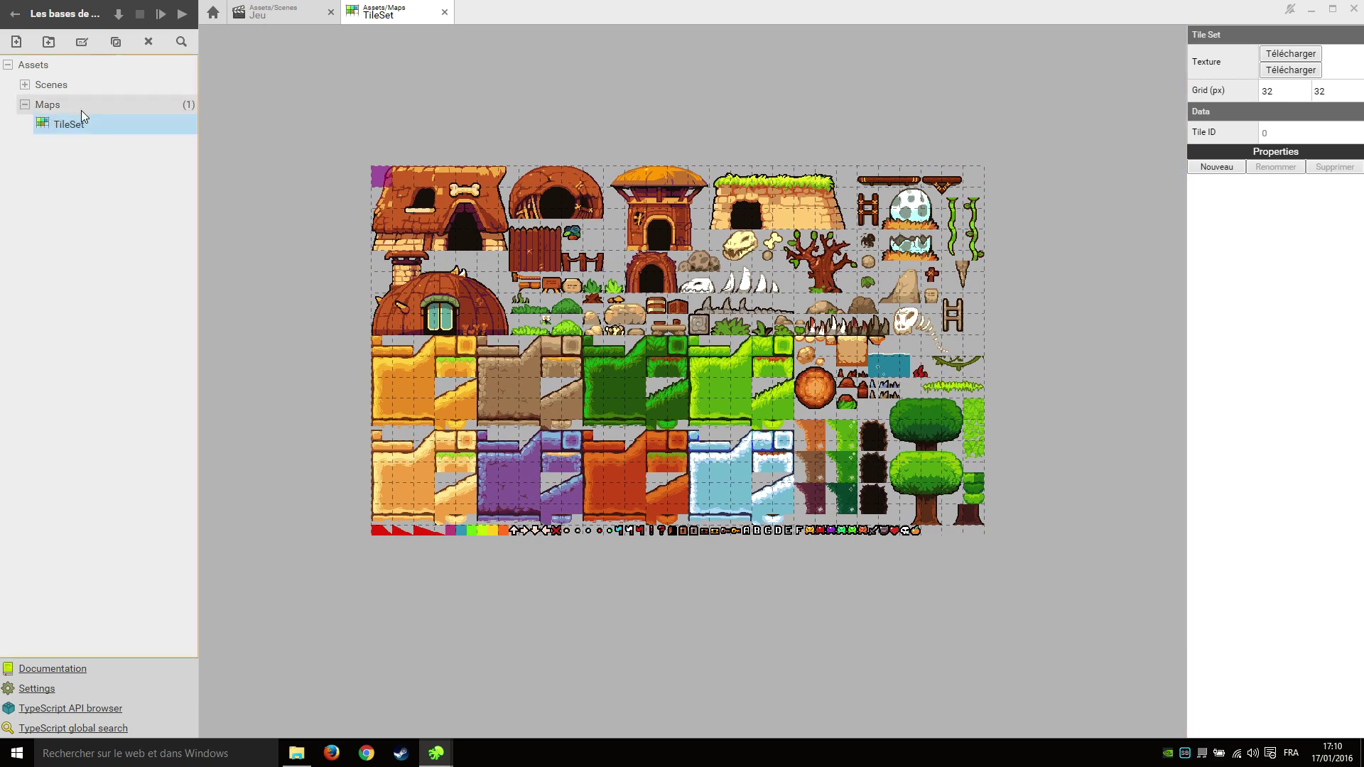
{"action": "left_click", "coordinate": [77, 108]}
Create the Niveau01 tile map in Maps, opening with a 30 × 20 grid and one layer.
{"action": "left_click", "coordinate": [16, 42]}
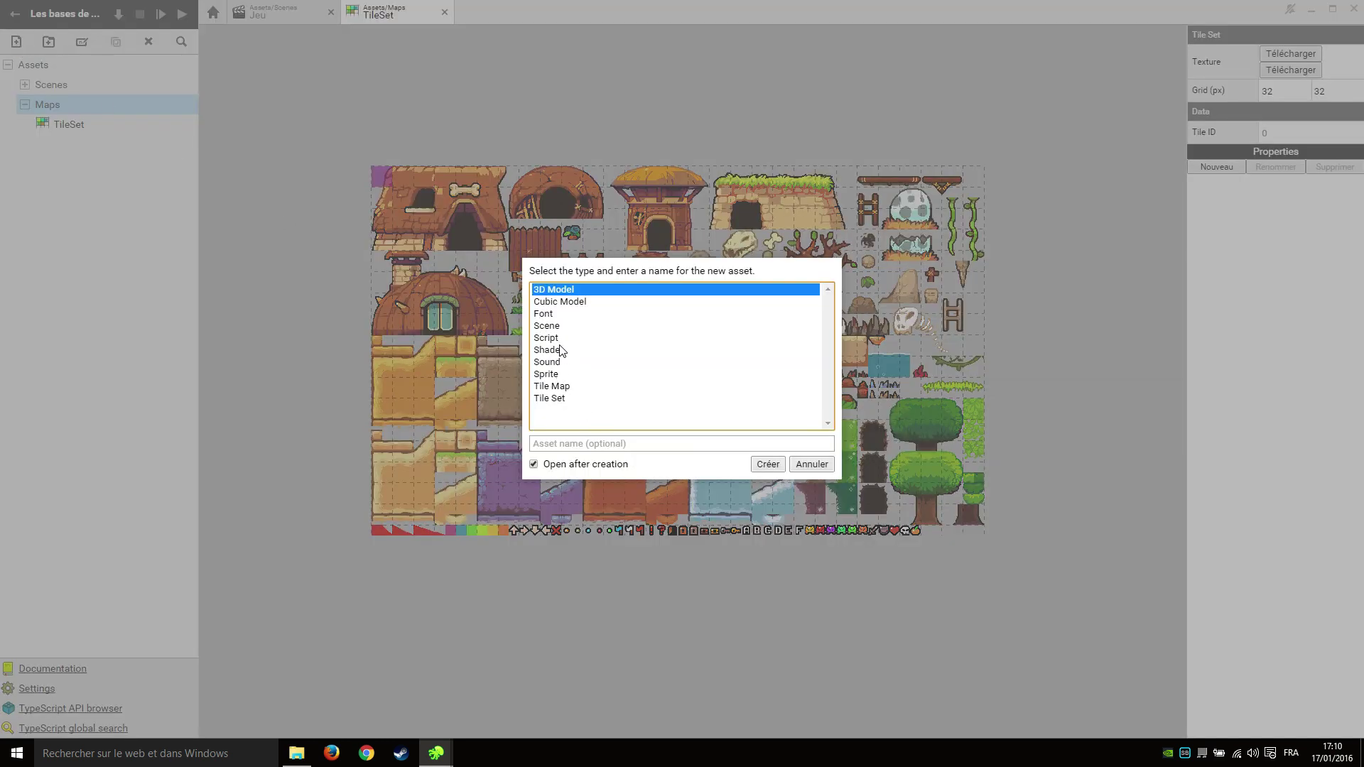
{"action": "left_click", "coordinate": [586, 388]}
{"action": "left_click", "coordinate": [600, 442]}
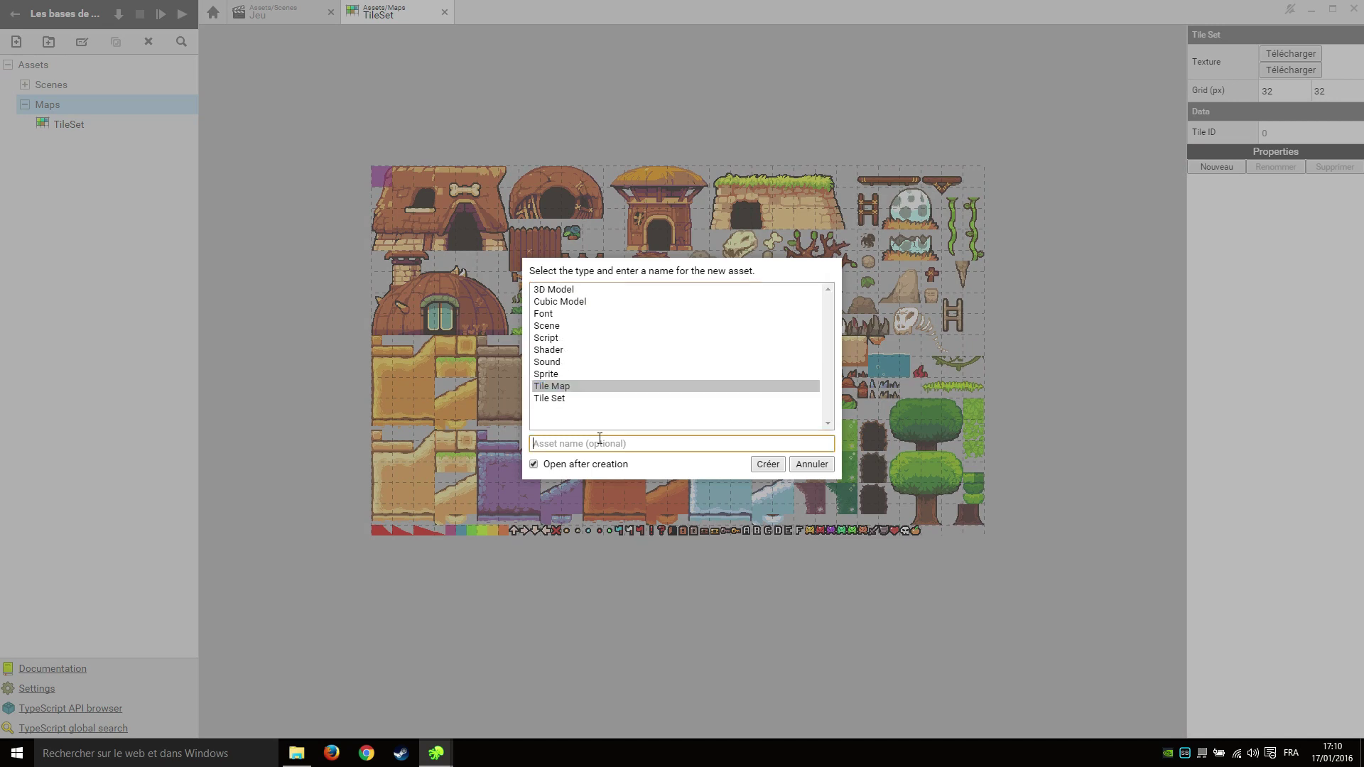
{"action": "type", "text": "Niveau01"}
{"action": "left_click", "coordinate": [768, 465]}
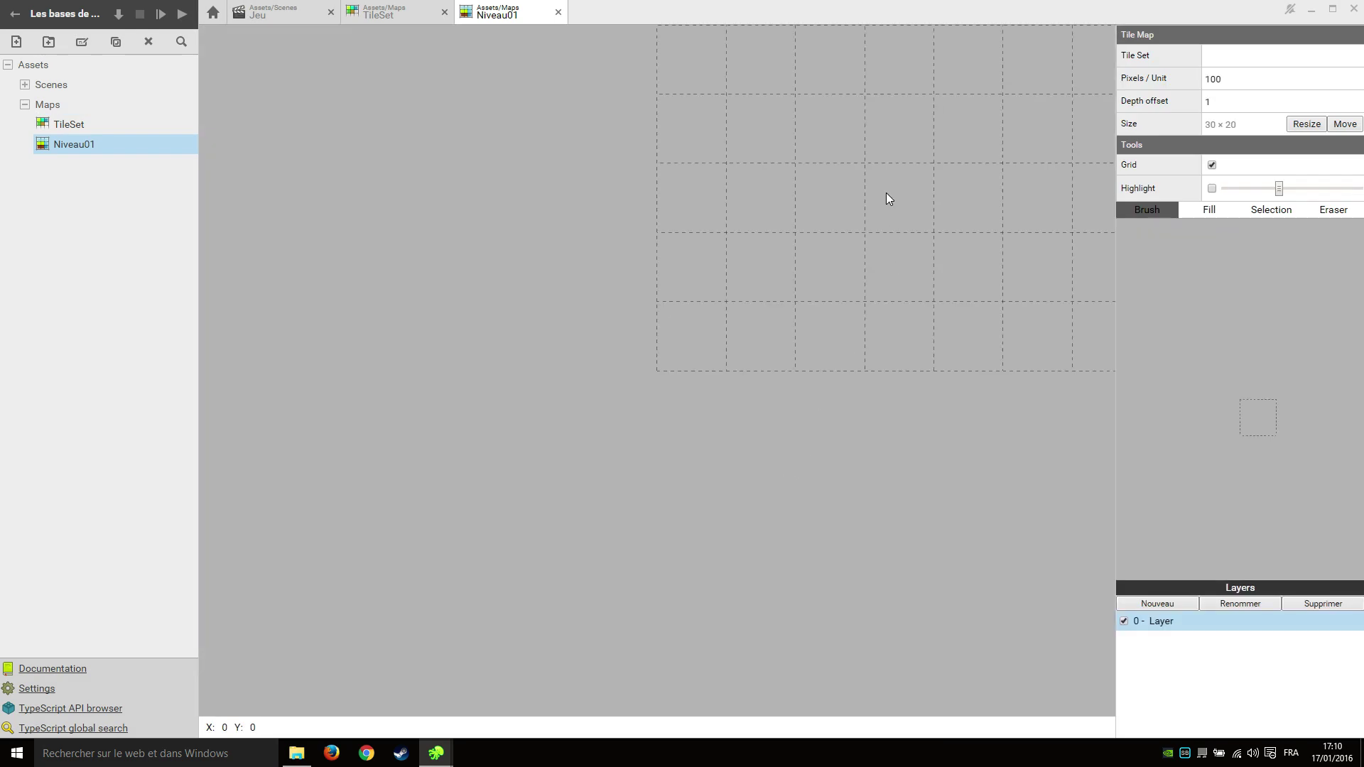
{"action": "scroll", "coordinate": [521, 490], "scroll_direction": "down", "scroll_amount": 5}
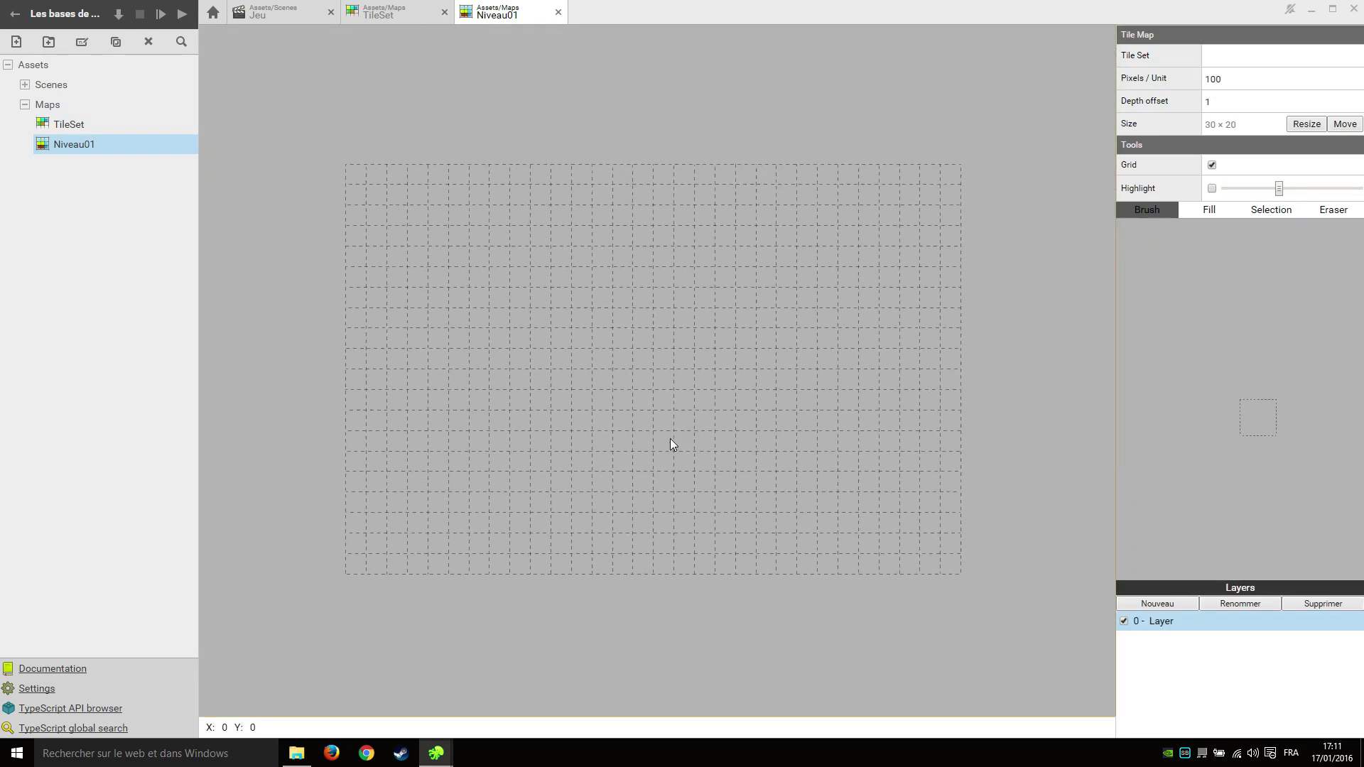
{"action": "left_click", "coordinate": [1228, 55]}
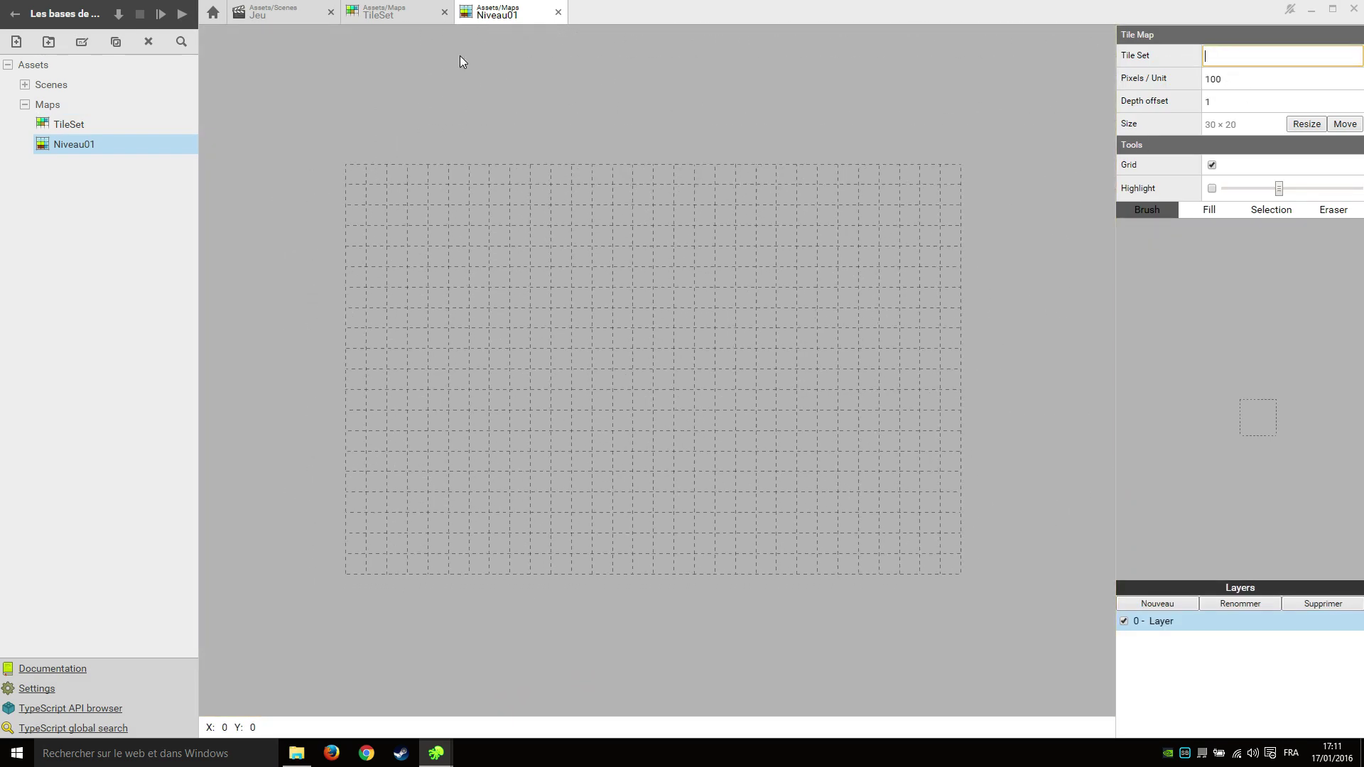
Assign Assets/Maps/TileSet as Niveau01's tile set, look over the map, then return to TileSet.
{"action": "left_click_drag", "start_coordinate": [65, 125], "coordinate": [1251, 56]}
{"action": "middle_click_drag", "start_coordinate": [480, 538], "coordinate": [733, 359]}
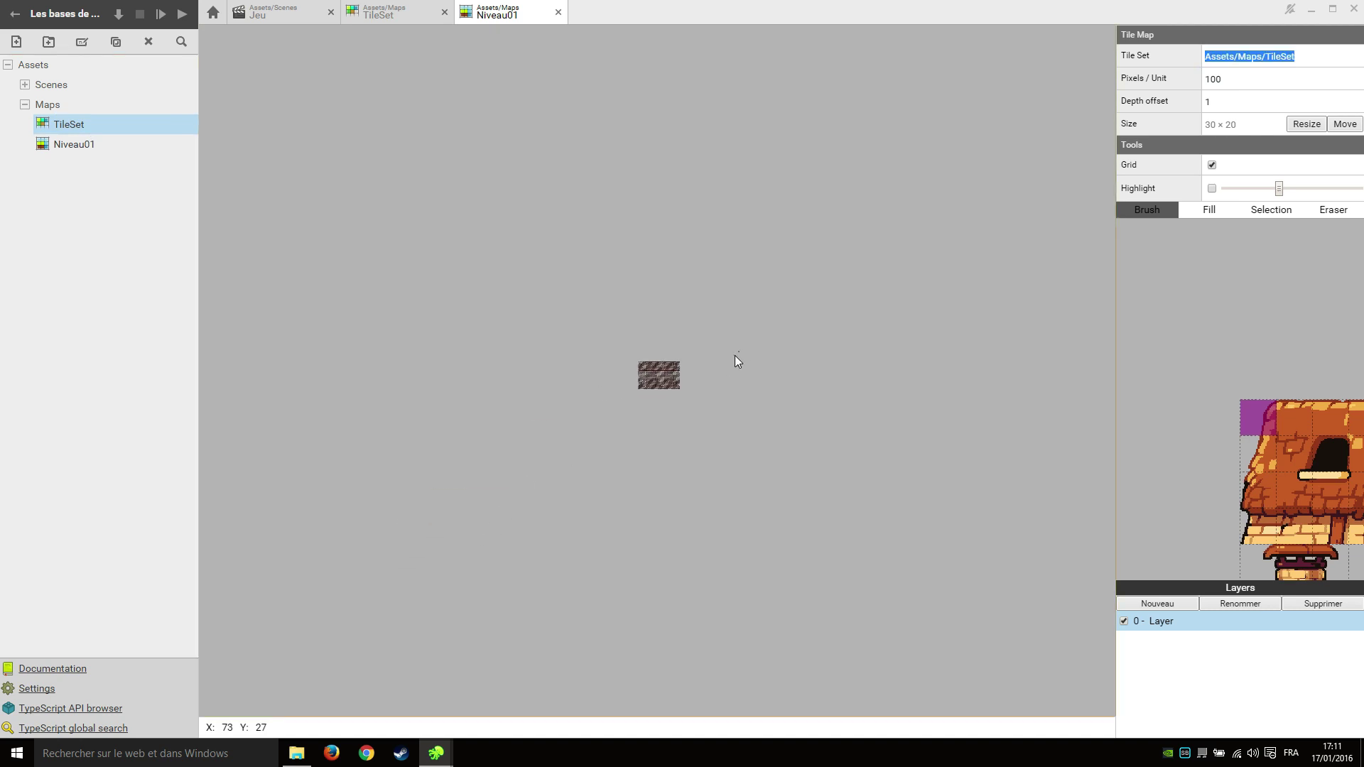
{"action": "scroll", "coordinate": [688, 353], "scroll_direction": "up", "scroll_amount": 6}
{"action": "scroll", "coordinate": [646, 352], "scroll_direction": "up", "scroll_amount": 1}
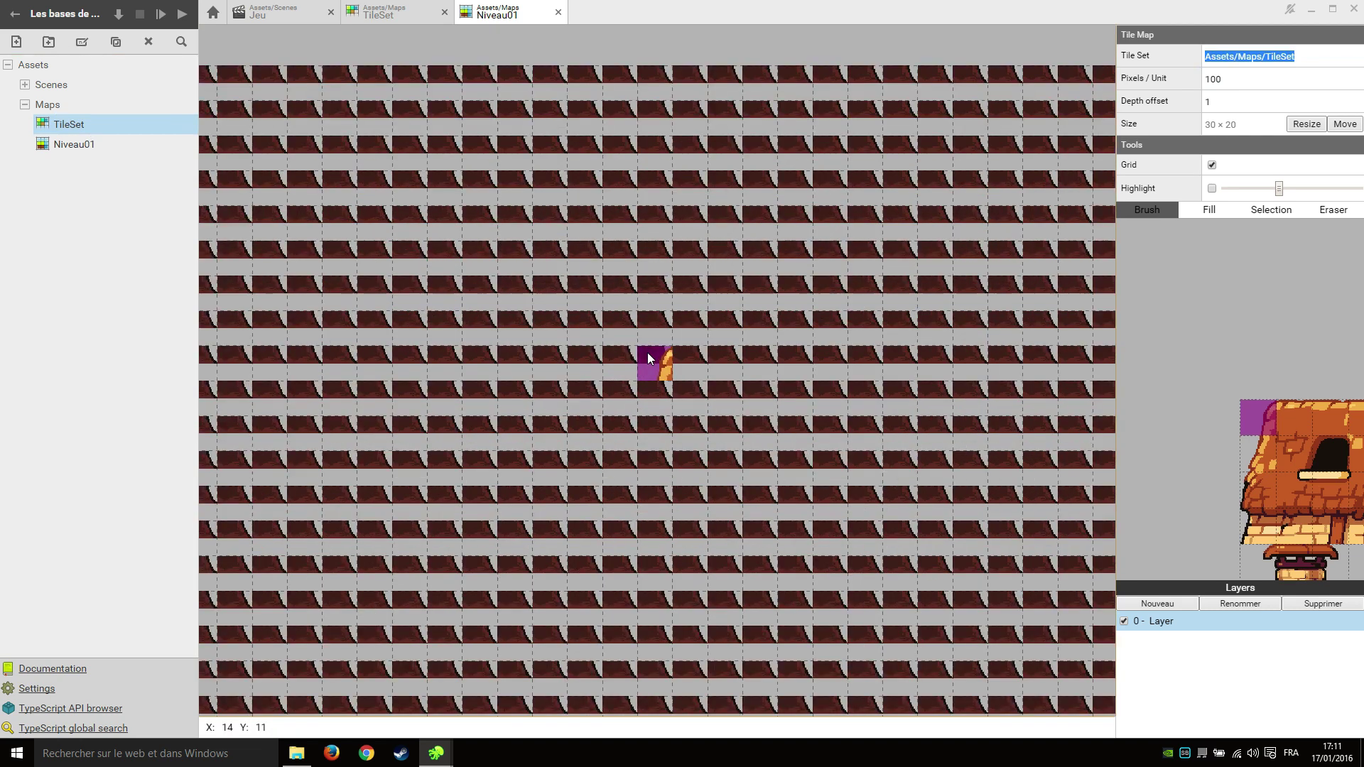
{"action": "scroll", "coordinate": [650, 352], "scroll_direction": "down", "scroll_amount": 5}
{"action": "scroll", "coordinate": [1159, 406], "scroll_direction": "down", "scroll_amount": 2}
{"action": "scroll", "coordinate": [1208, 455], "scroll_direction": "down", "scroll_amount": 2}
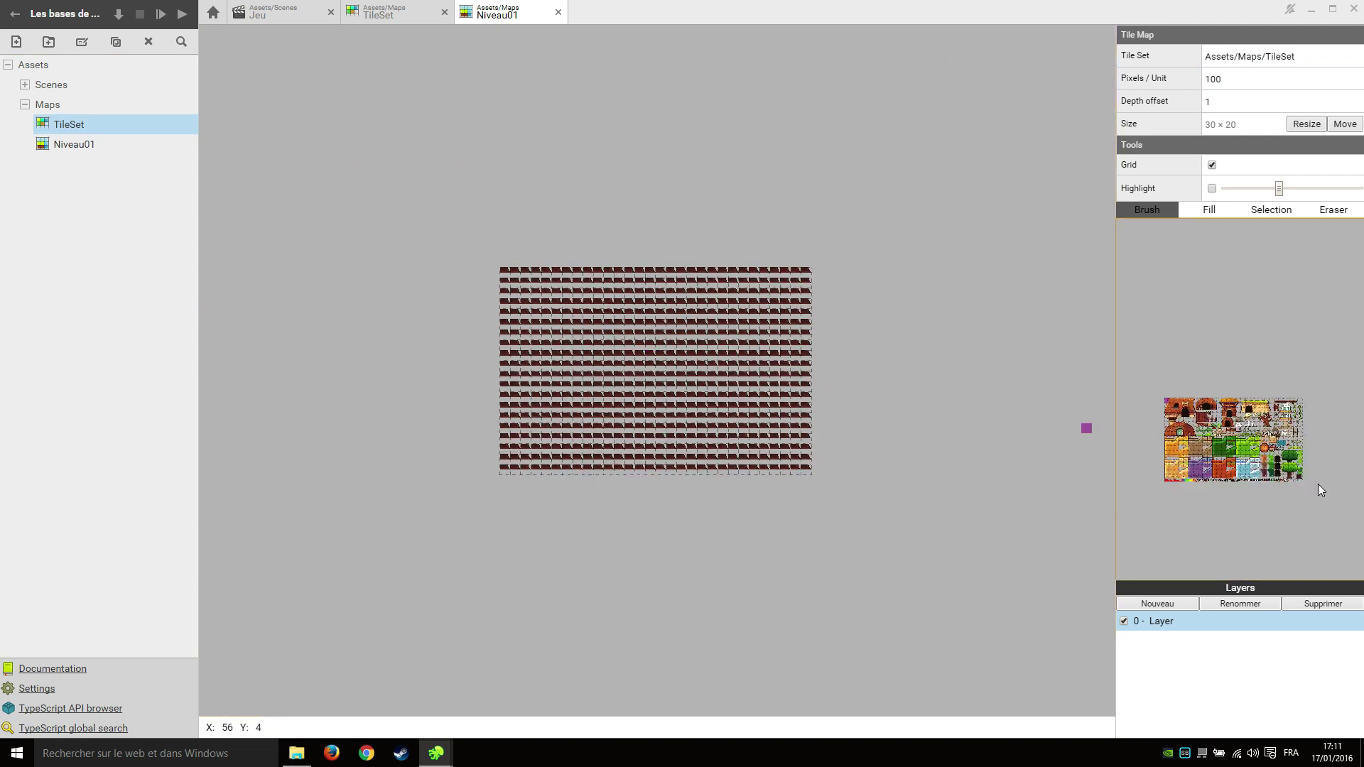
{"action": "scroll", "coordinate": [1277, 450], "scroll_direction": "up", "scroll_amount": 4}
{"action": "scroll", "coordinate": [1305, 449], "scroll_direction": "up", "scroll_amount": 1}
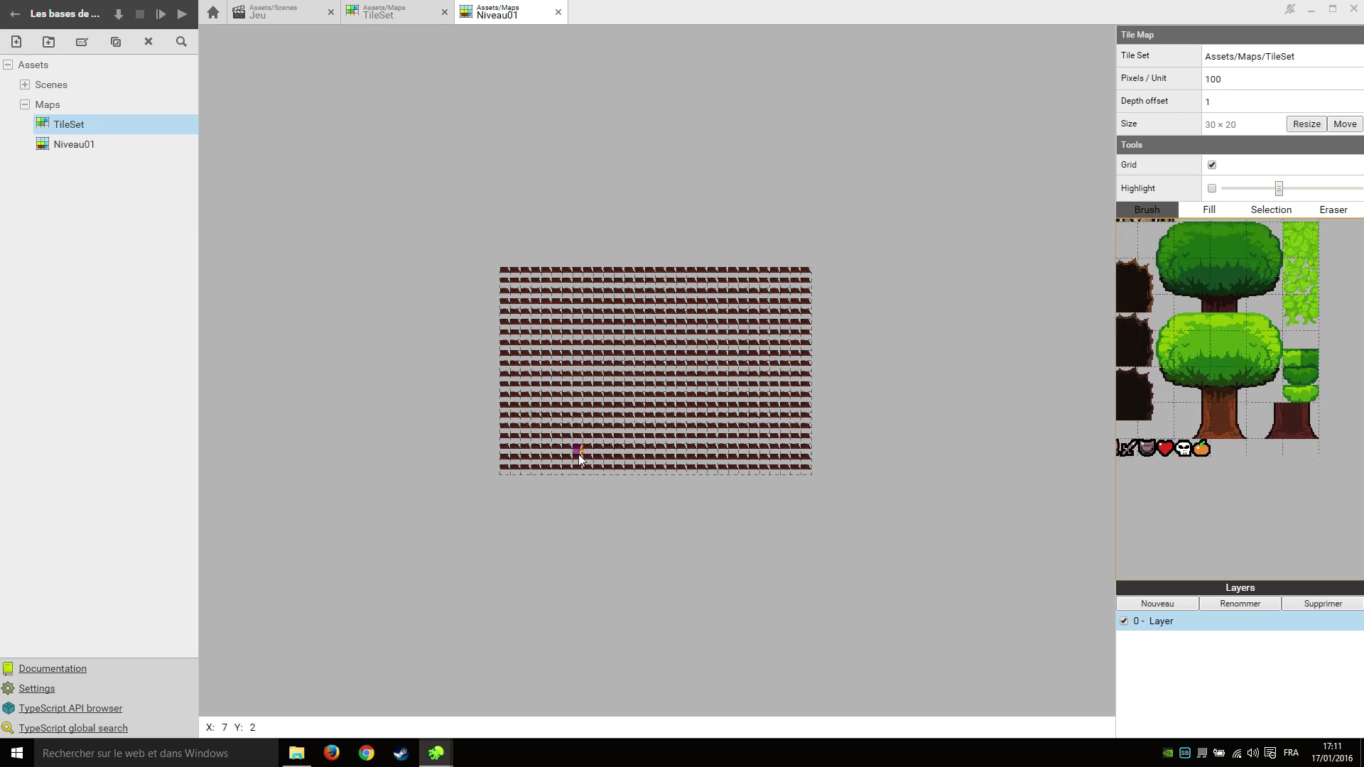
{"action": "scroll", "coordinate": [577, 454], "scroll_direction": "up", "scroll_amount": 1}
{"action": "scroll", "coordinate": [577, 454], "scroll_direction": "down", "scroll_amount": 1}
{"action": "left_click", "coordinate": [405, 15]}
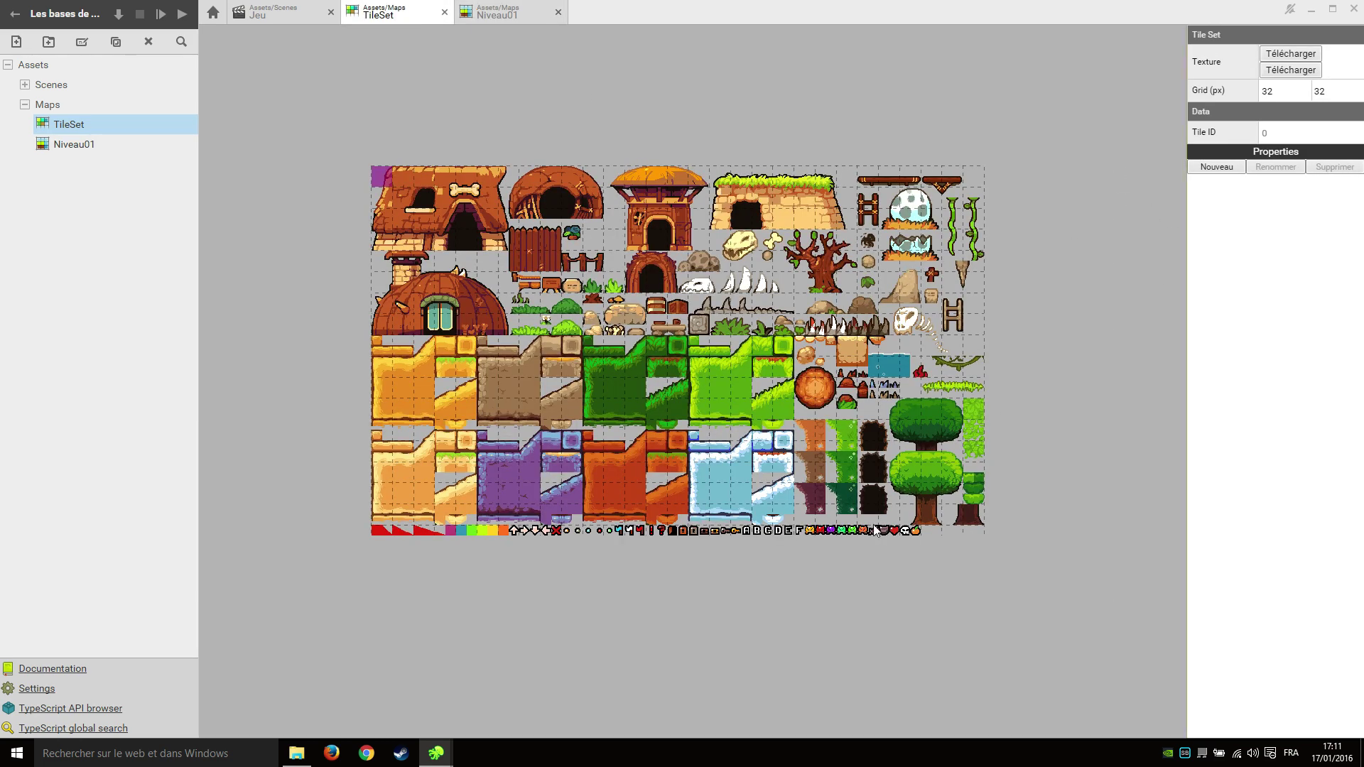
Change the TileSet grid width and height from 32 to 16 px.
{"action": "scroll", "coordinate": [391, 520], "scroll_direction": "up", "scroll_amount": 5}
{"action": "scroll", "coordinate": [392, 520], "scroll_direction": "down", "scroll_amount": 6}
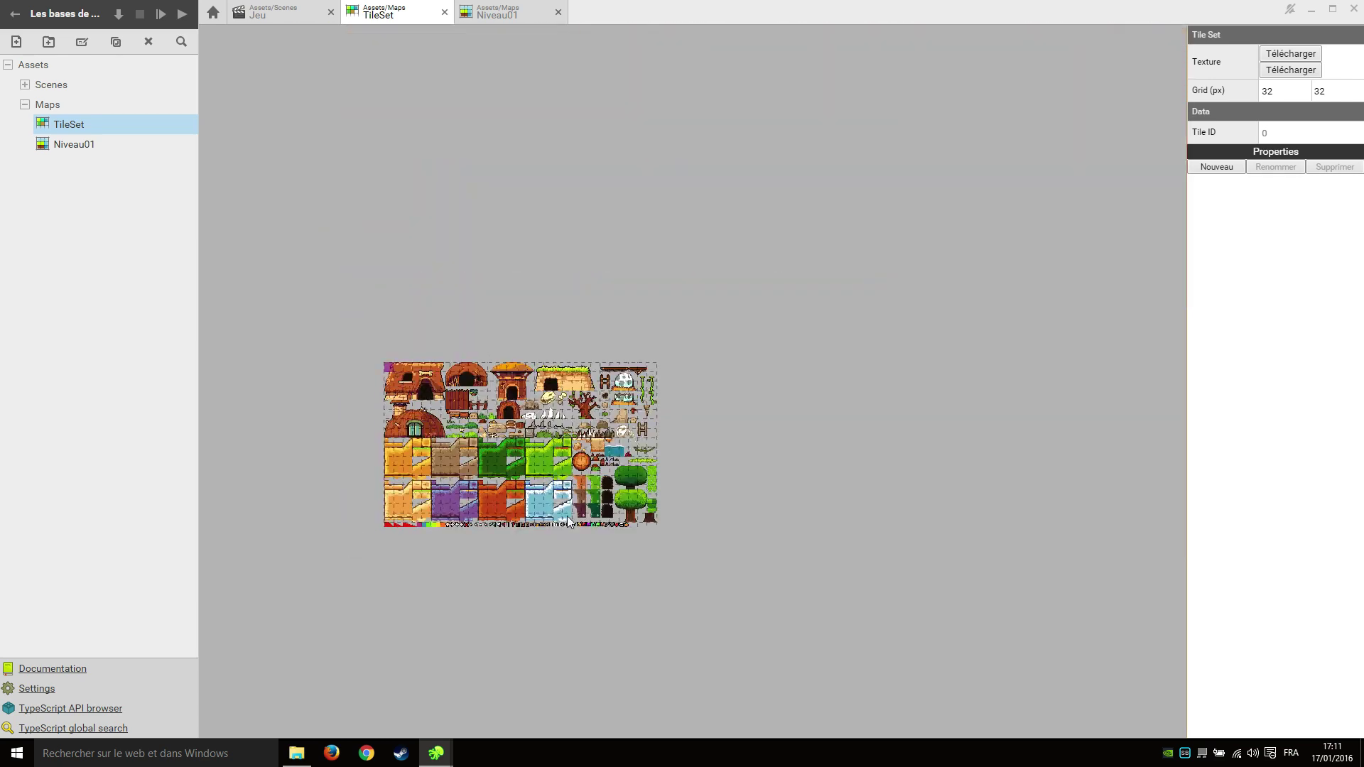
{"action": "scroll", "coordinate": [568, 523], "scroll_direction": "up", "scroll_amount": 8}
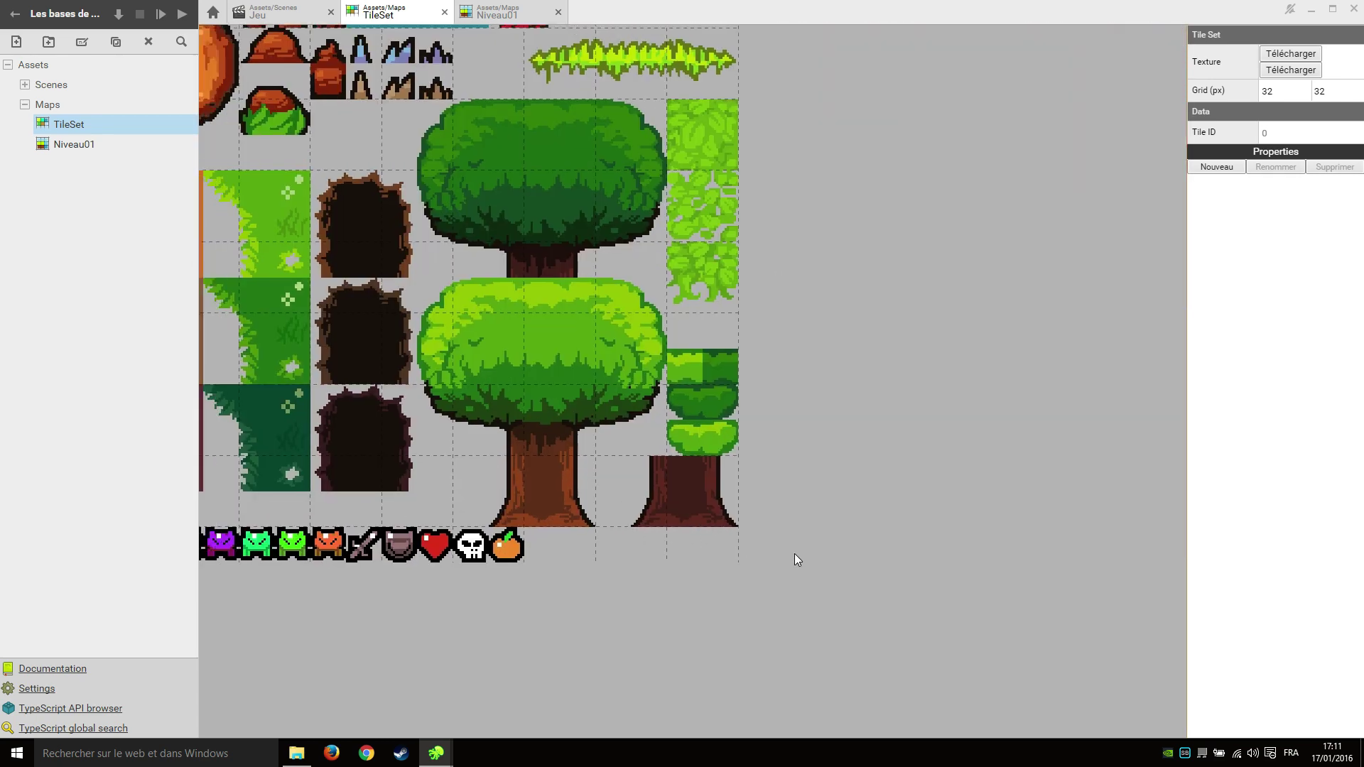
{"action": "scroll", "coordinate": [794, 557], "scroll_direction": "left", "scroll_amount": 5}
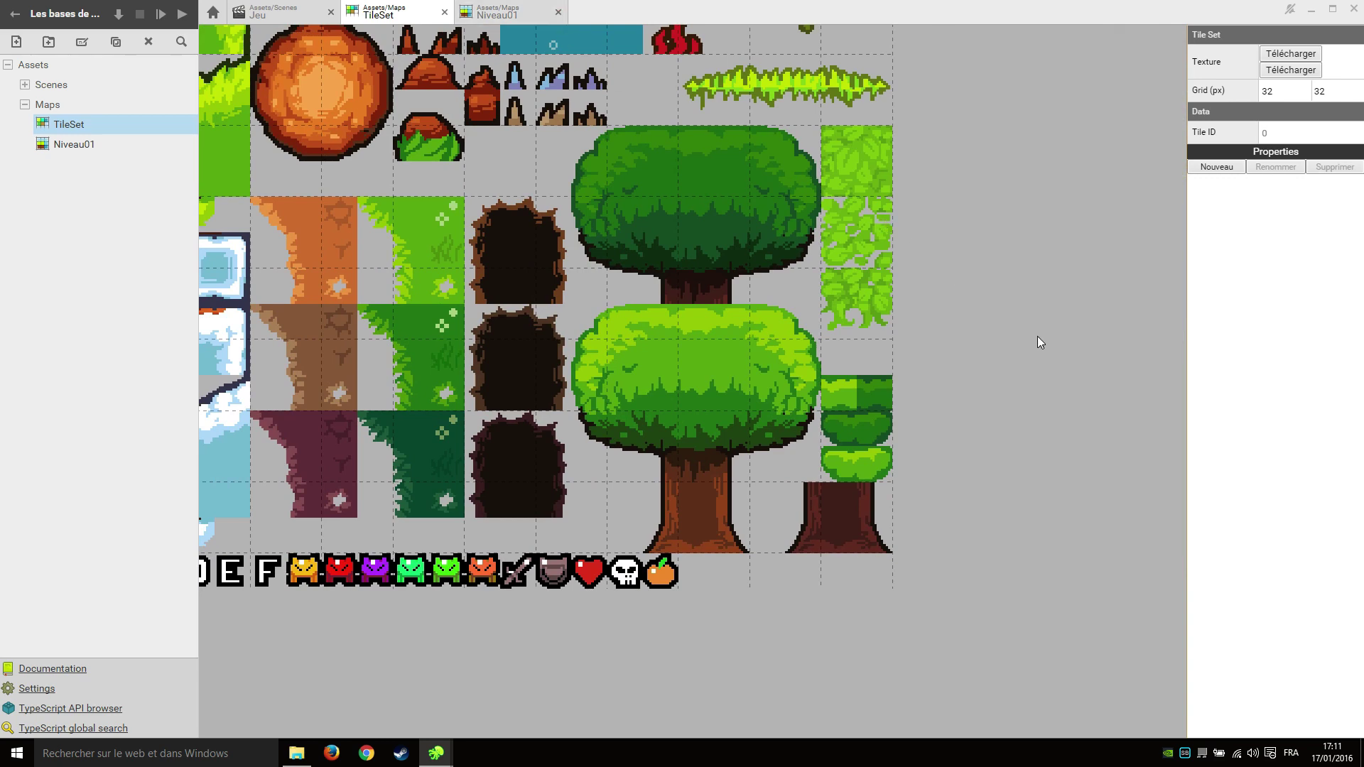
{"action": "left_click", "coordinate": [1194, 88]}
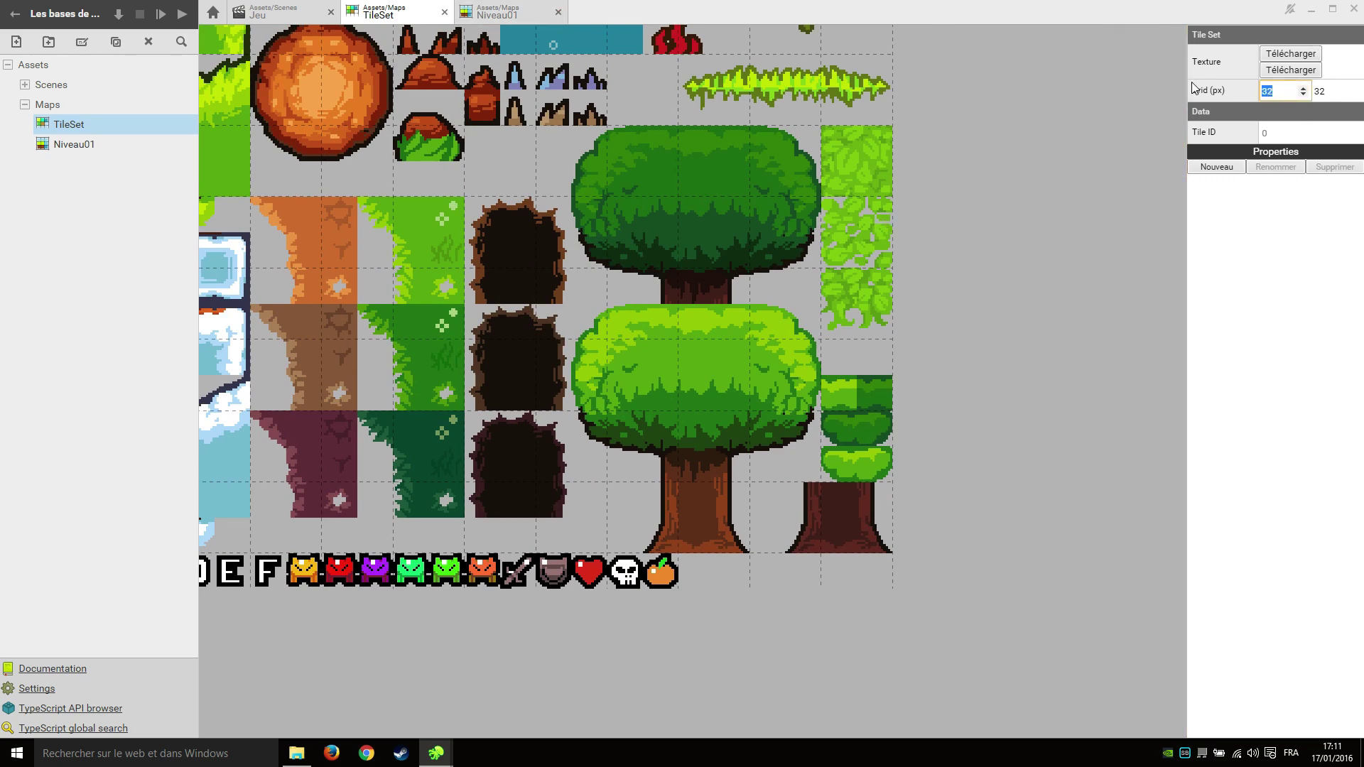
{"action": "key", "text": "Tab"}
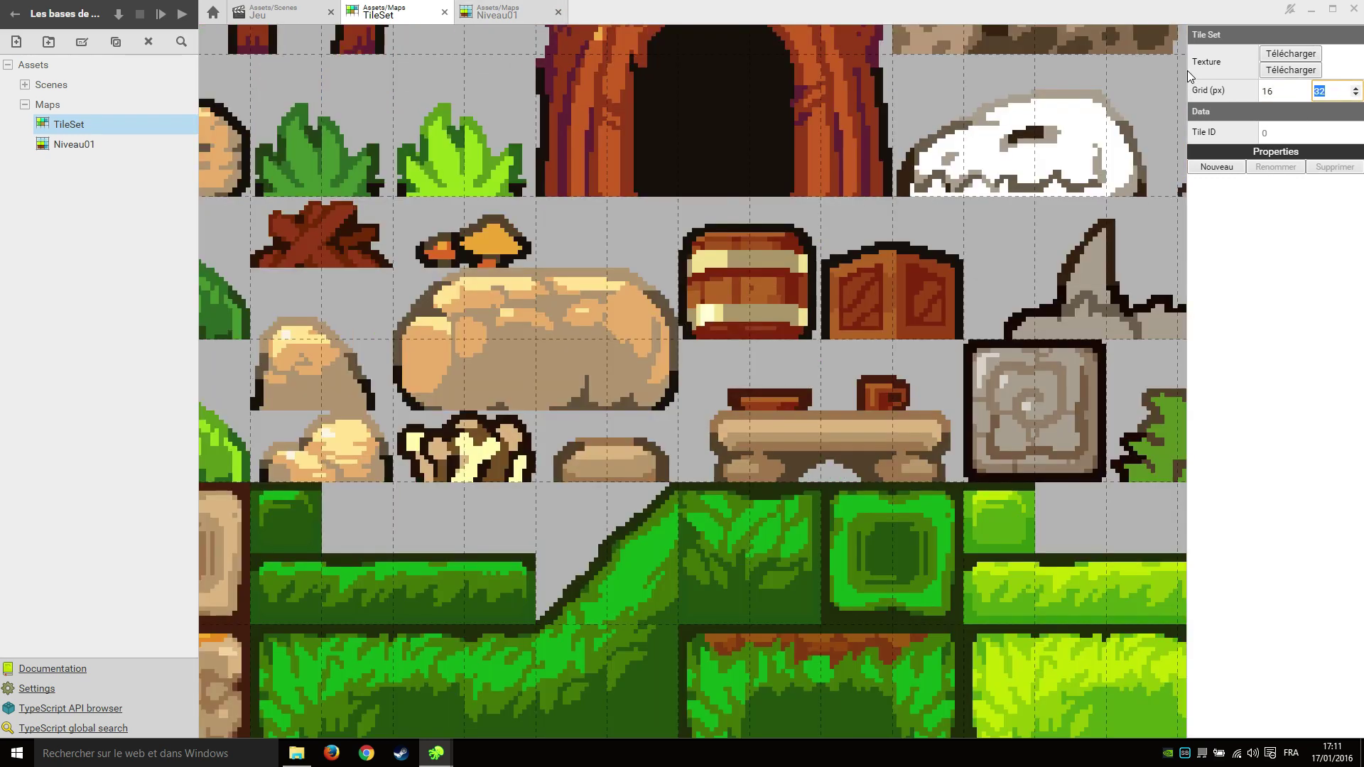
{"action": "type", "text": "16"}
{"action": "scroll", "coordinate": [829, 292], "scroll_direction": "down", "scroll_amount": 5}
{"action": "scroll", "coordinate": [786, 198], "scroll_direction": "up", "scroll_amount": 1}
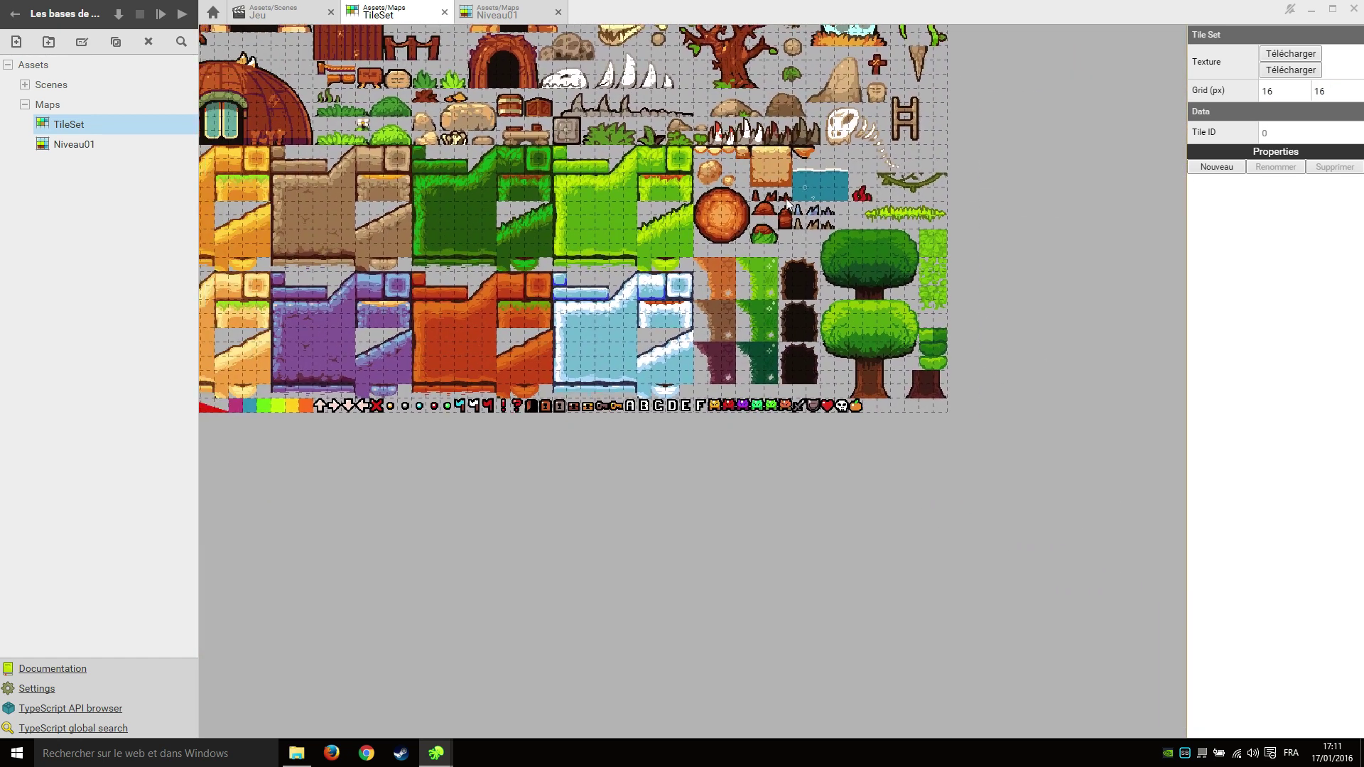
In Niveau01, pick the two-tile grass piece from the tileset palette as the brush.
{"action": "left_click", "coordinate": [511, 14]}
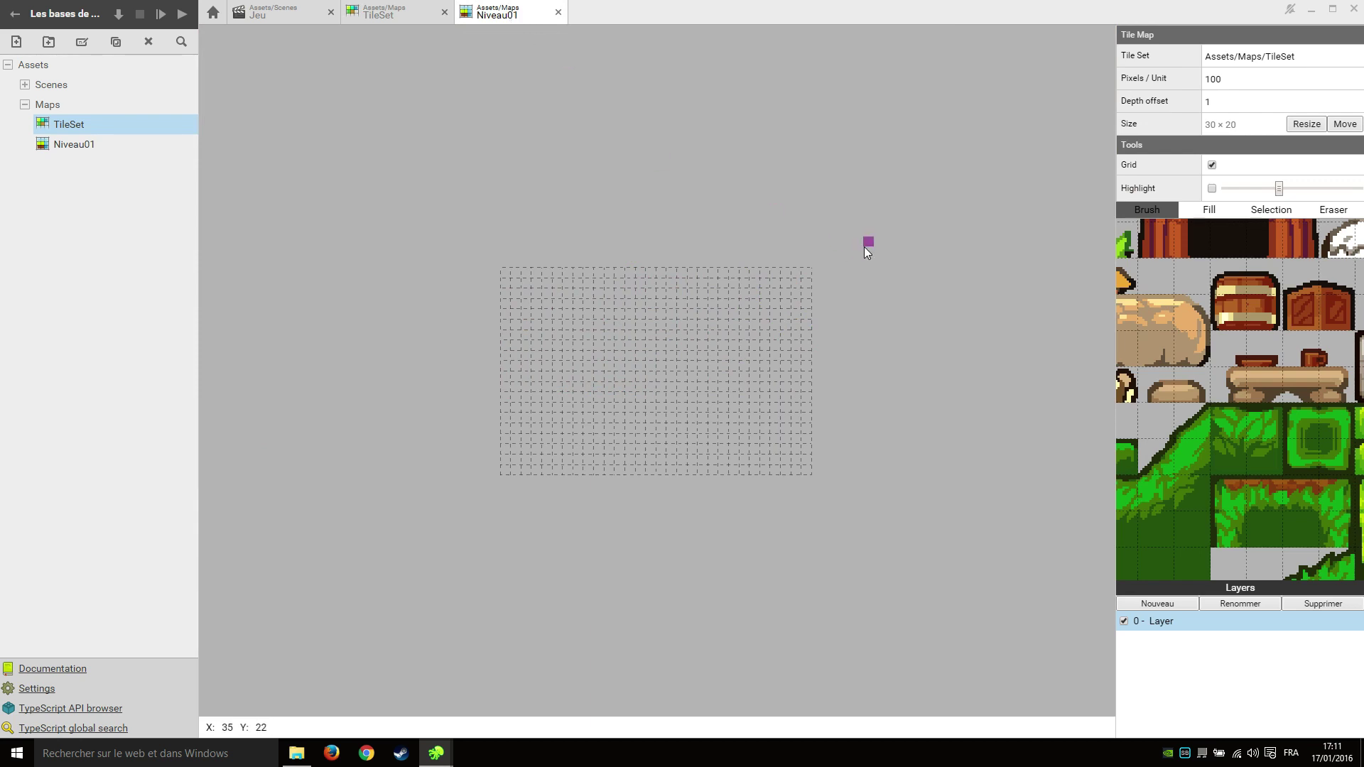
{"action": "scroll", "coordinate": [774, 405], "scroll_direction": "up", "scroll_amount": 1}
{"action": "scroll", "coordinate": [717, 415], "scroll_direction": "up", "scroll_amount": 3}
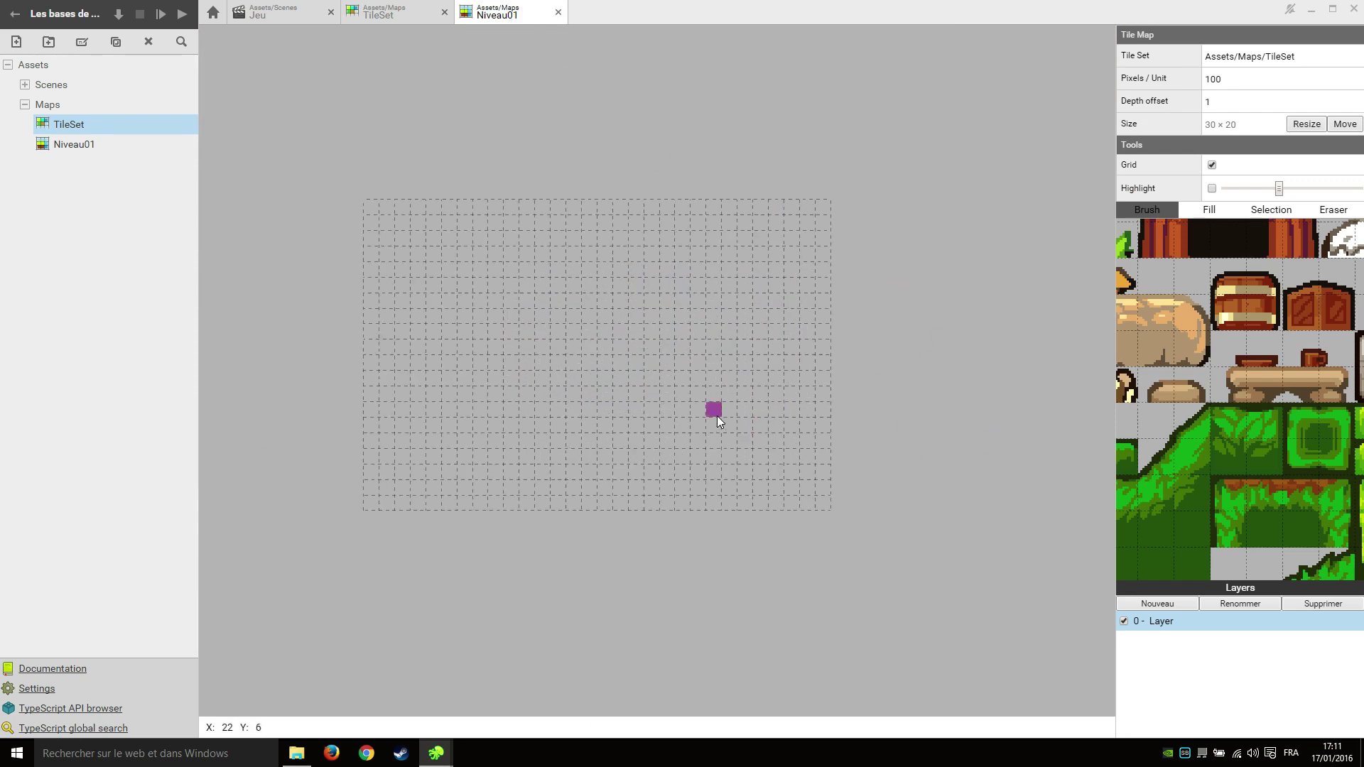
{"action": "scroll", "coordinate": [688, 411], "scroll_direction": "down", "scroll_amount": 3}
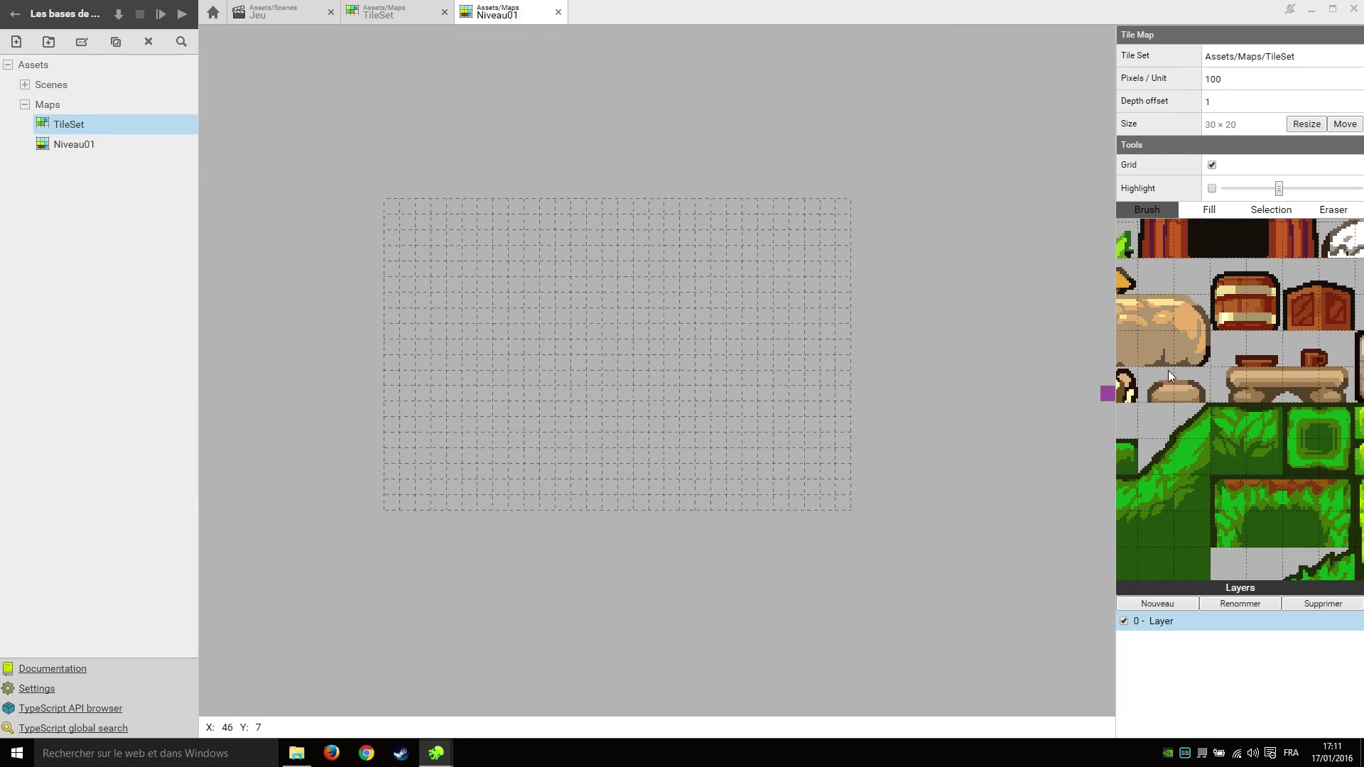
{"action": "scroll", "coordinate": [1226, 360], "scroll_direction": "down", "scroll_amount": 4}
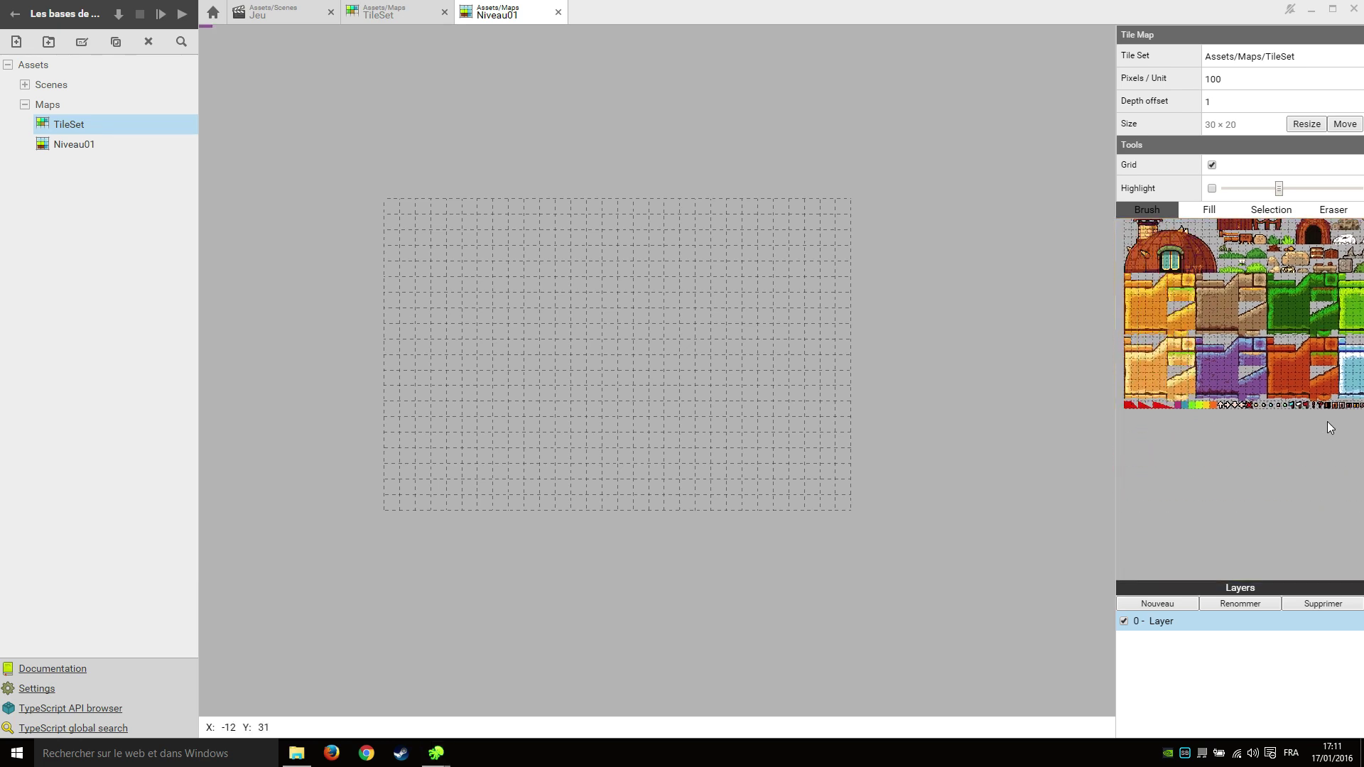
{"action": "scroll", "coordinate": [1327, 423], "scroll_direction": "up", "scroll_amount": 1}
{"action": "scroll", "coordinate": [1069, 419], "scroll_direction": "down", "scroll_amount": 1}
{"action": "scroll", "coordinate": [1240, 419], "scroll_direction": "down", "scroll_amount": 2}
{"action": "scroll", "coordinate": [1306, 442], "scroll_direction": "up", "scroll_amount": 1}
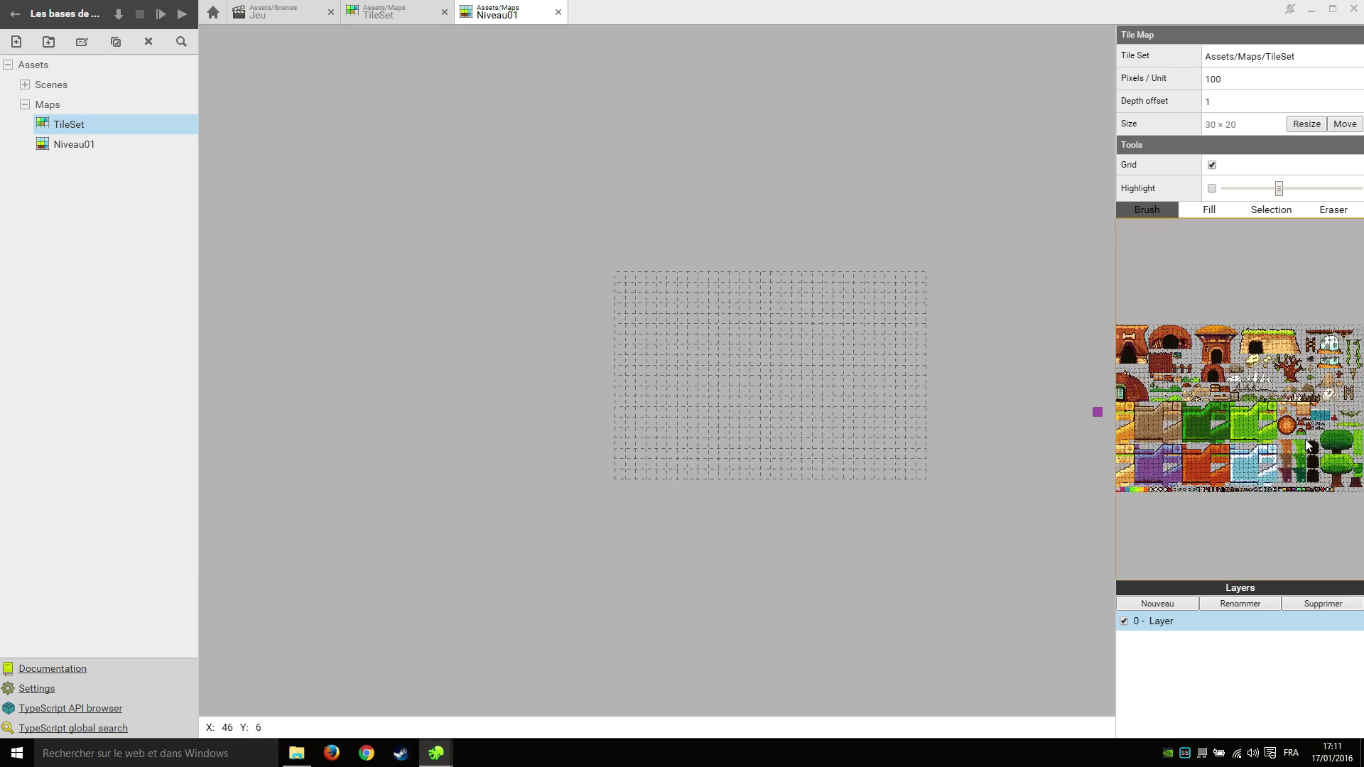
{"action": "scroll", "coordinate": [1239, 414], "scroll_direction": "up", "scroll_amount": 4}
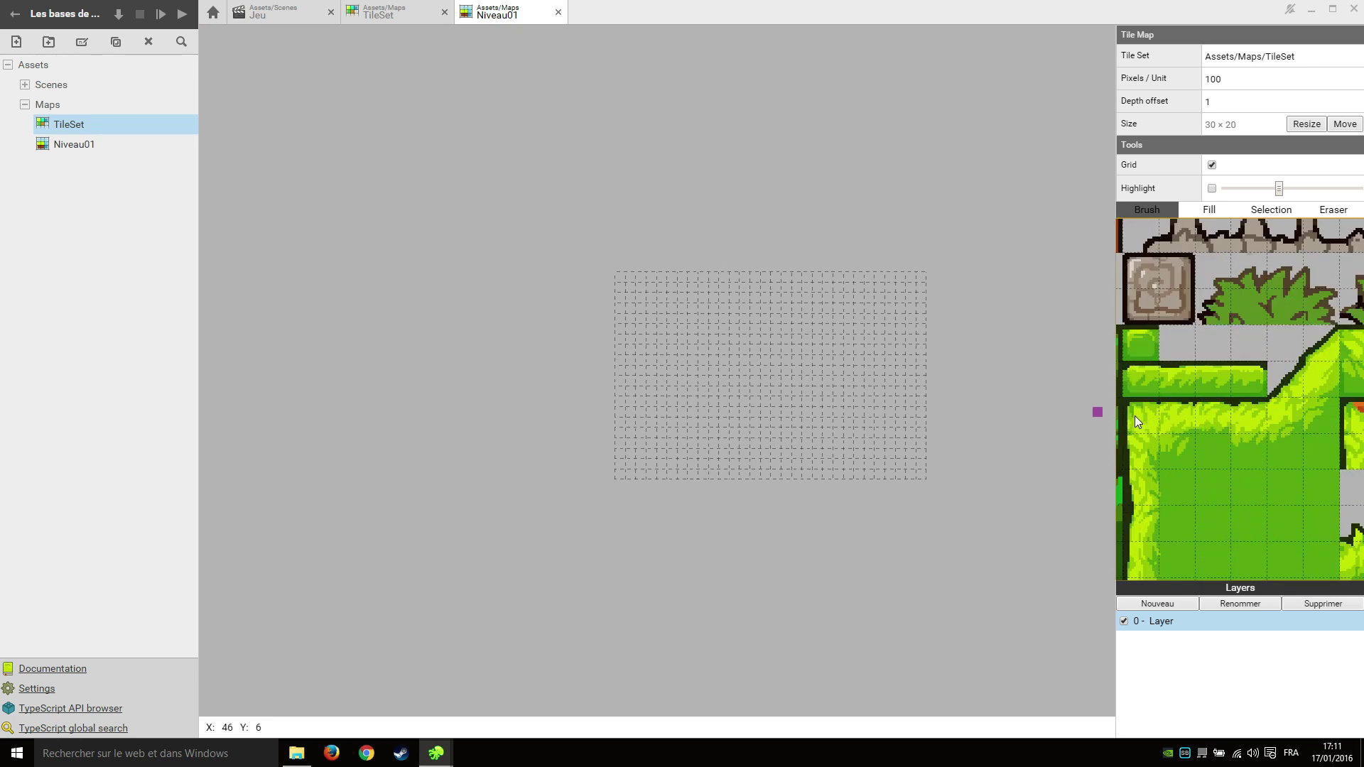
{"action": "left_click_drag", "start_coordinate": [1175, 413], "coordinate": [1217, 411]}
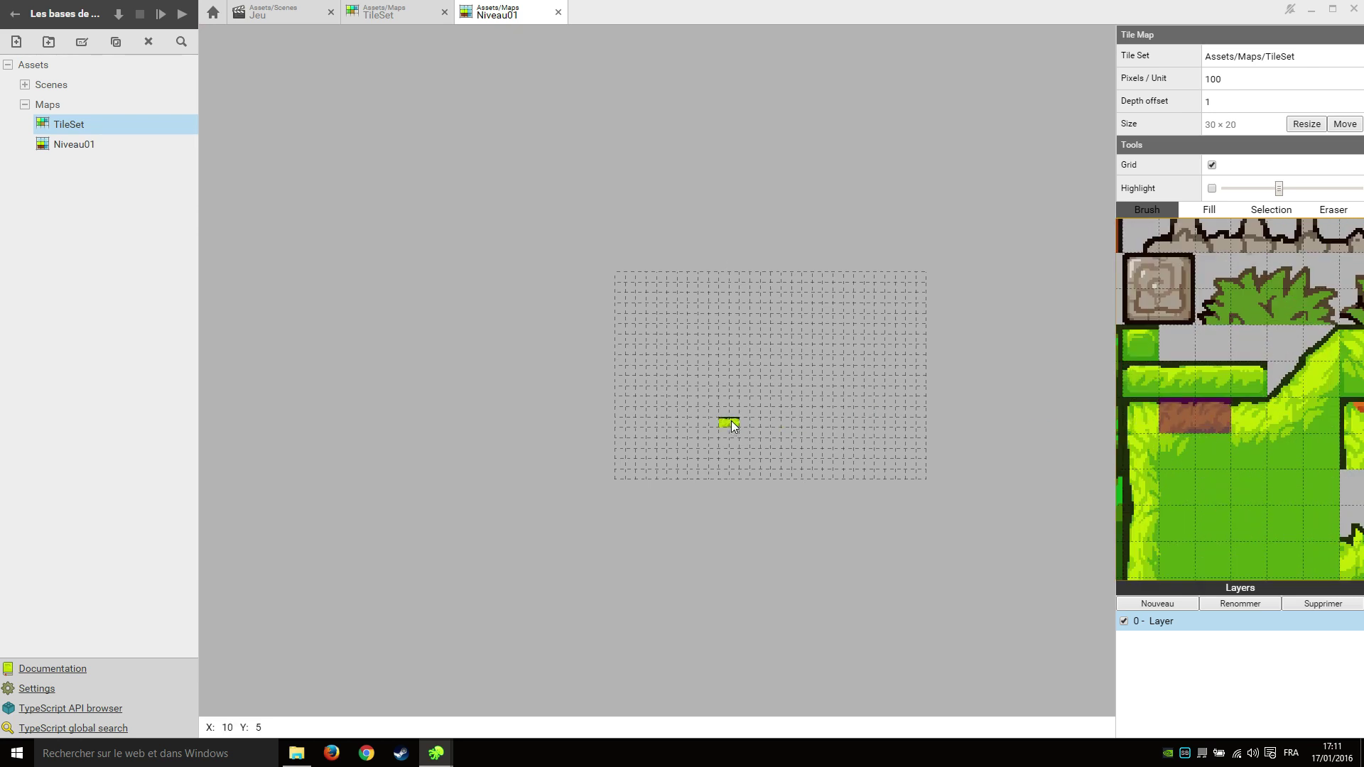
Paint grass along the map's bottom row across all 30 tiles.
{"action": "scroll", "coordinate": [676, 445], "scroll_direction": "up", "scroll_amount": 2}
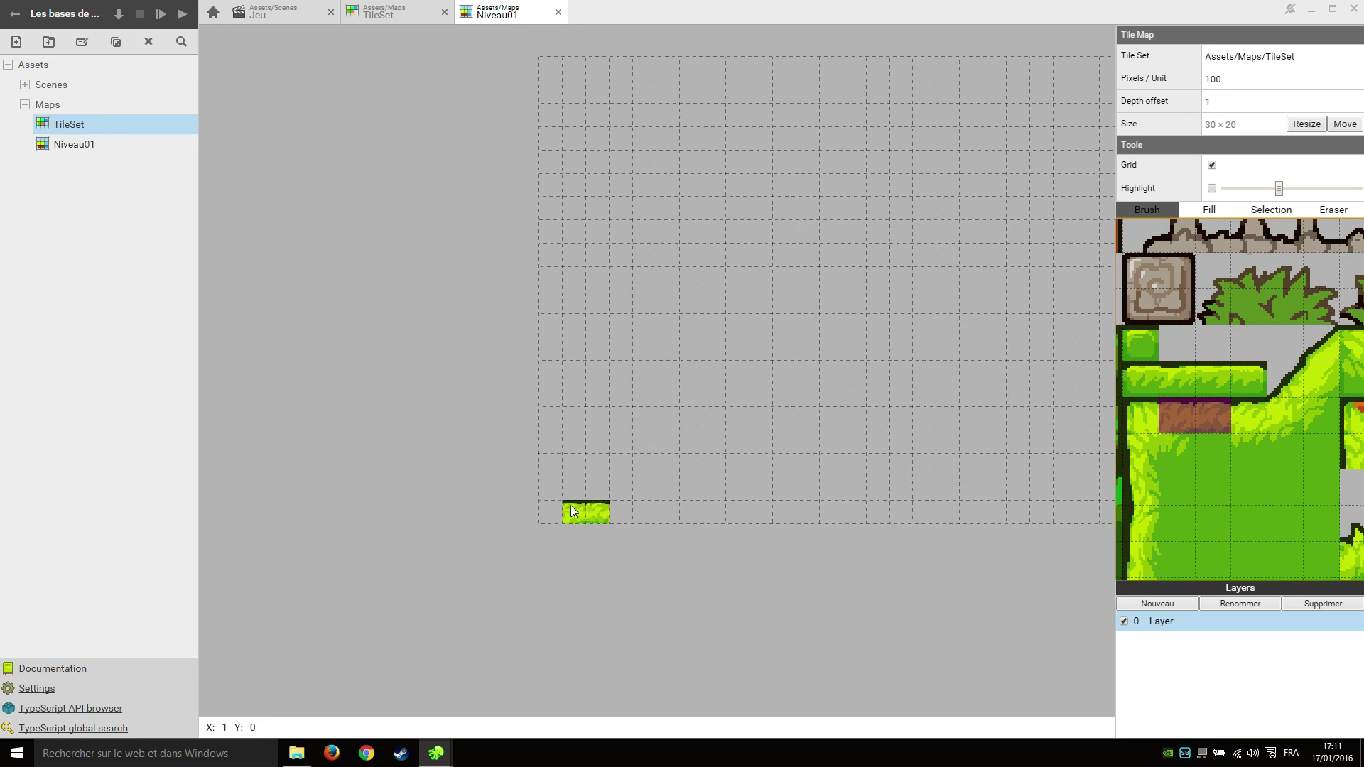
{"action": "mouse_move", "coordinate": [561, 513]}
{"action": "left_mouse_down"}
{"action": "mouse_move", "coordinate": [947, 517]}
{"action": "mouse_move", "coordinate": [733, 494]}
{"action": "mouse_move", "coordinate": [872, 496]}
{"action": "left_mouse_up"}
{"action": "scroll", "coordinate": [733, 511], "scroll_direction": "down", "scroll_amount": 2}
{"action": "scroll", "coordinate": [910, 527], "scroll_direction": "up", "scroll_amount": 2}
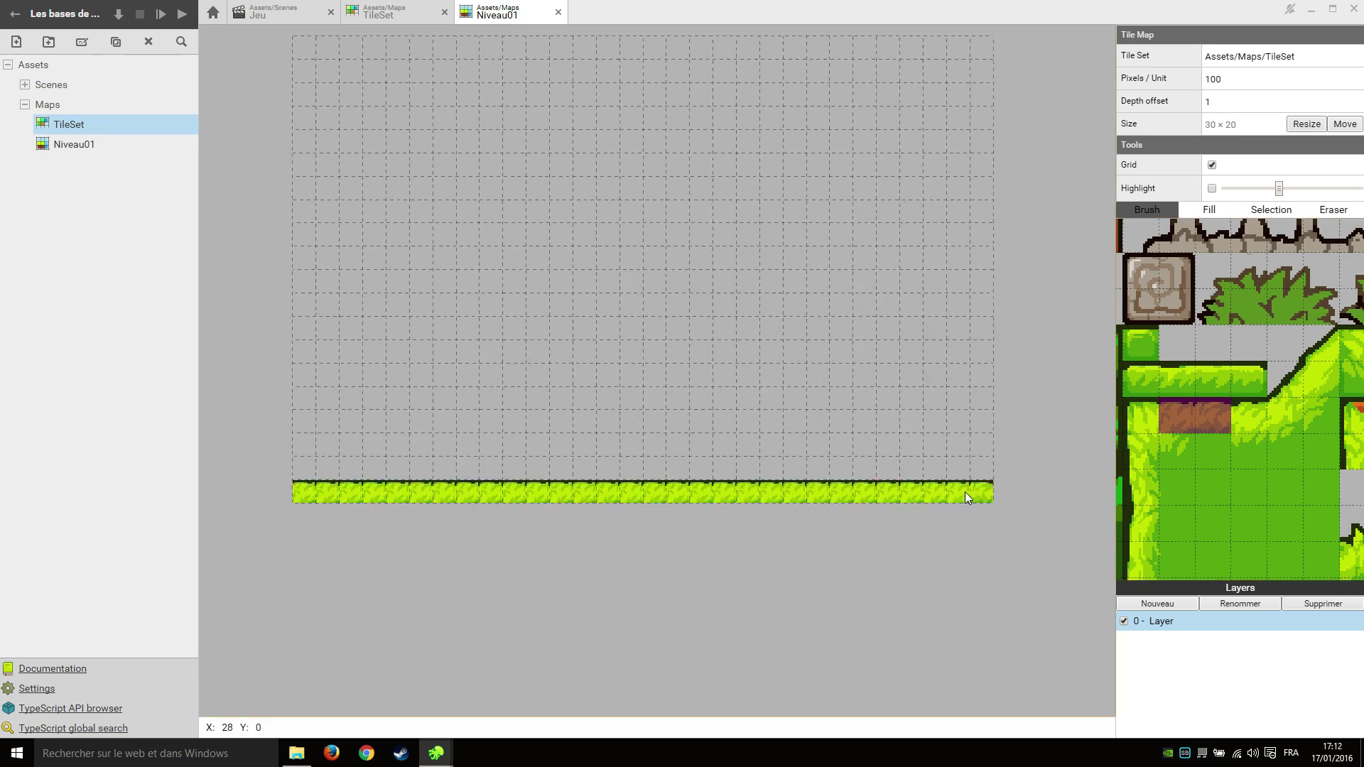
{"action": "scroll", "coordinate": [703, 569], "scroll_direction": "down", "scroll_amount": 1}
{"action": "scroll", "coordinate": [1277, 391], "scroll_direction": "down", "scroll_amount": 2}
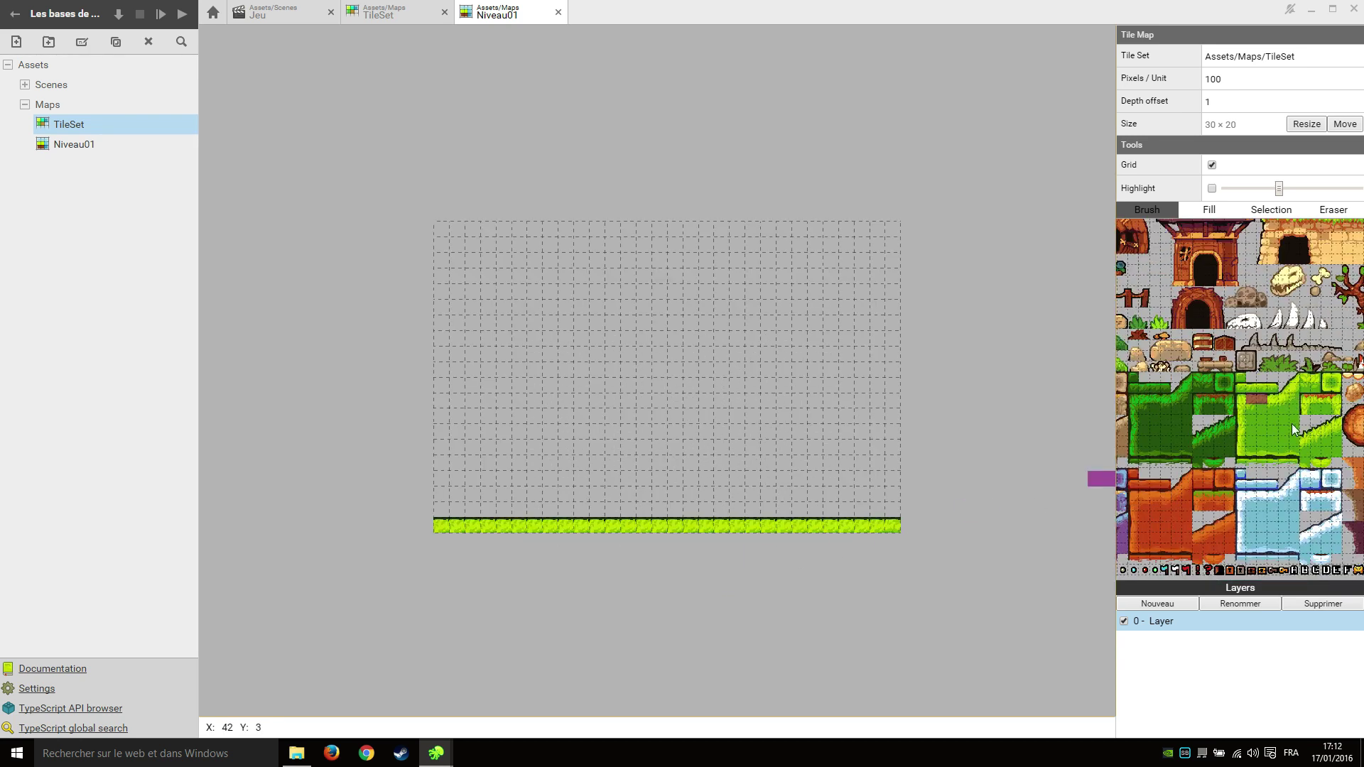
{"action": "scroll", "coordinate": [1291, 424], "scroll_direction": "up", "scroll_amount": 1}
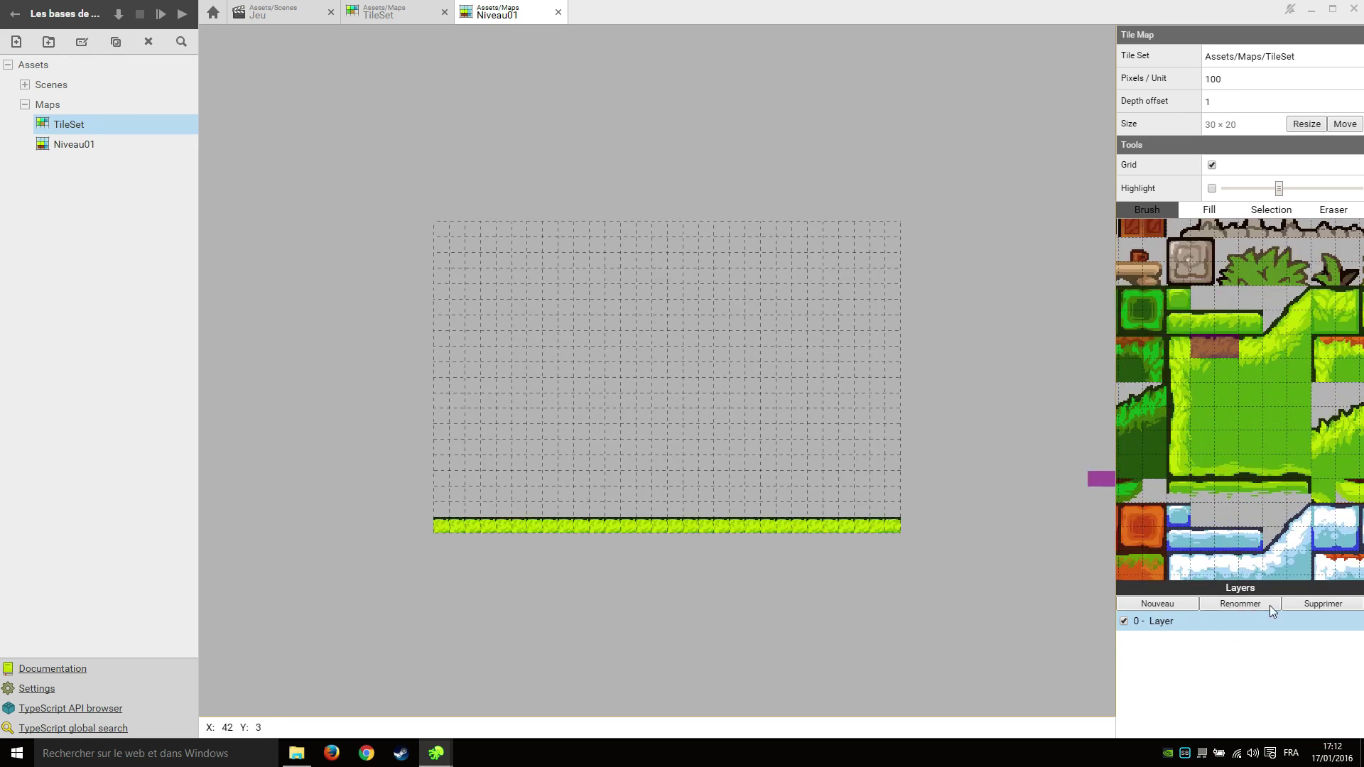
Add a new map layer named Decor.
{"action": "left_click", "coordinate": [1171, 605]}
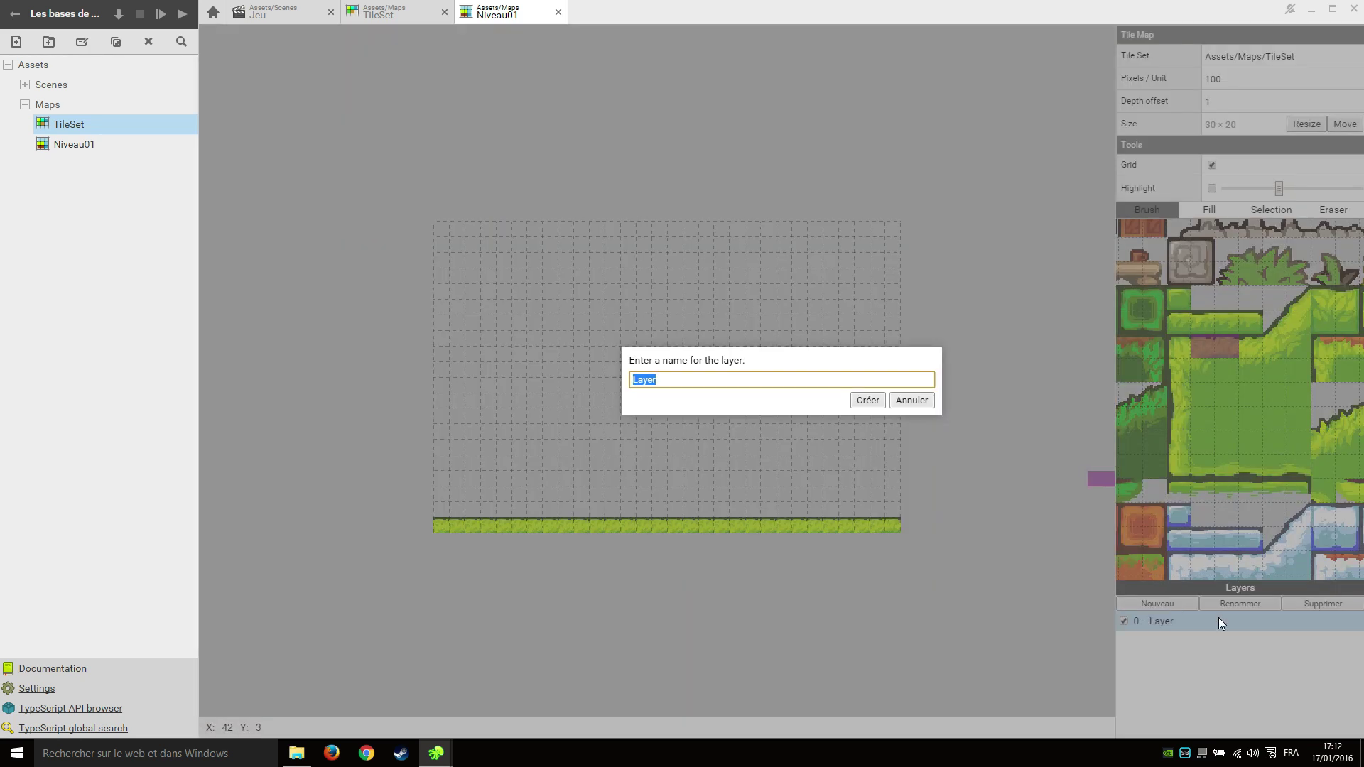
{"action": "type", "text": "Decor"}
{"action": "key", "text": "Return"}
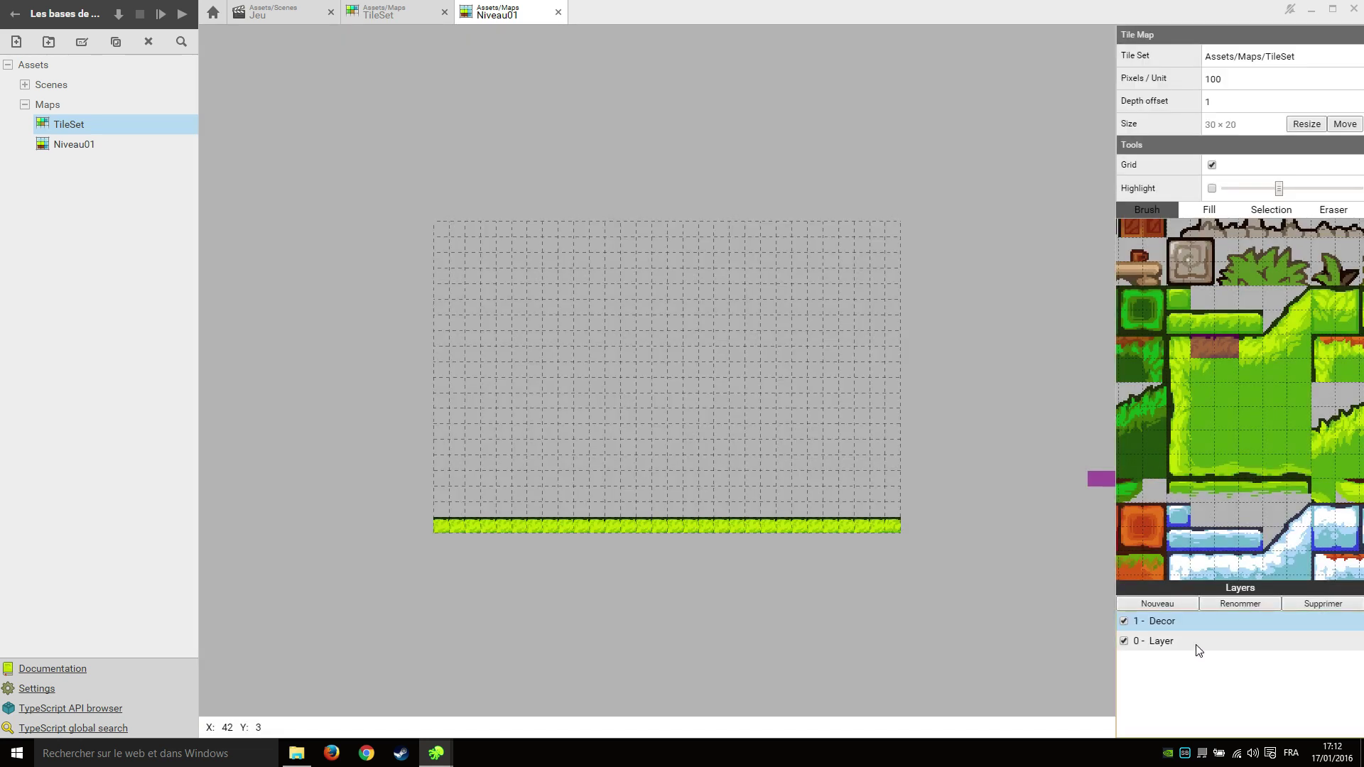
Rename the original layer 0 to Collision.
{"action": "left_click", "coordinate": [1197, 643]}
{"action": "left_click", "coordinate": [1242, 603]}
{"action": "type", "text": "C"}
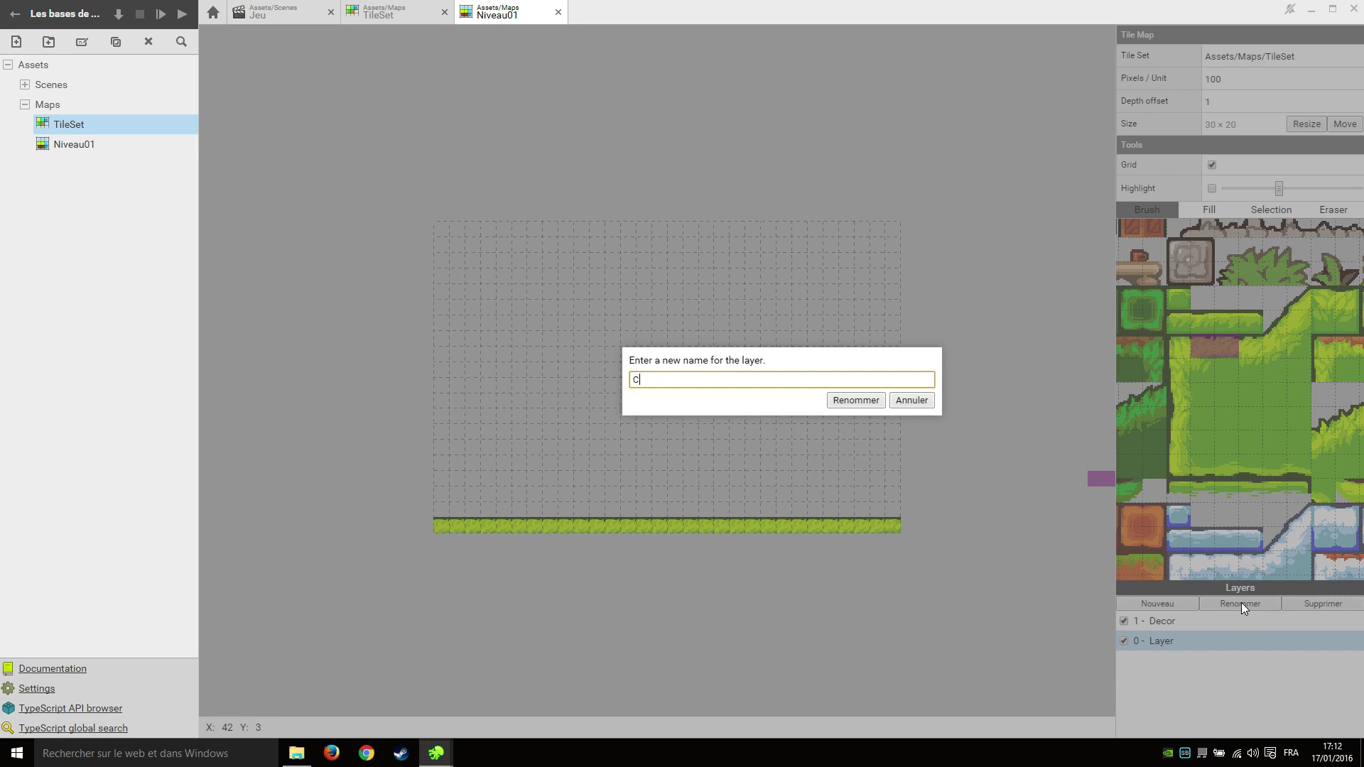
{"action": "type", "text": "ollision"}
{"action": "key", "text": "Return"}
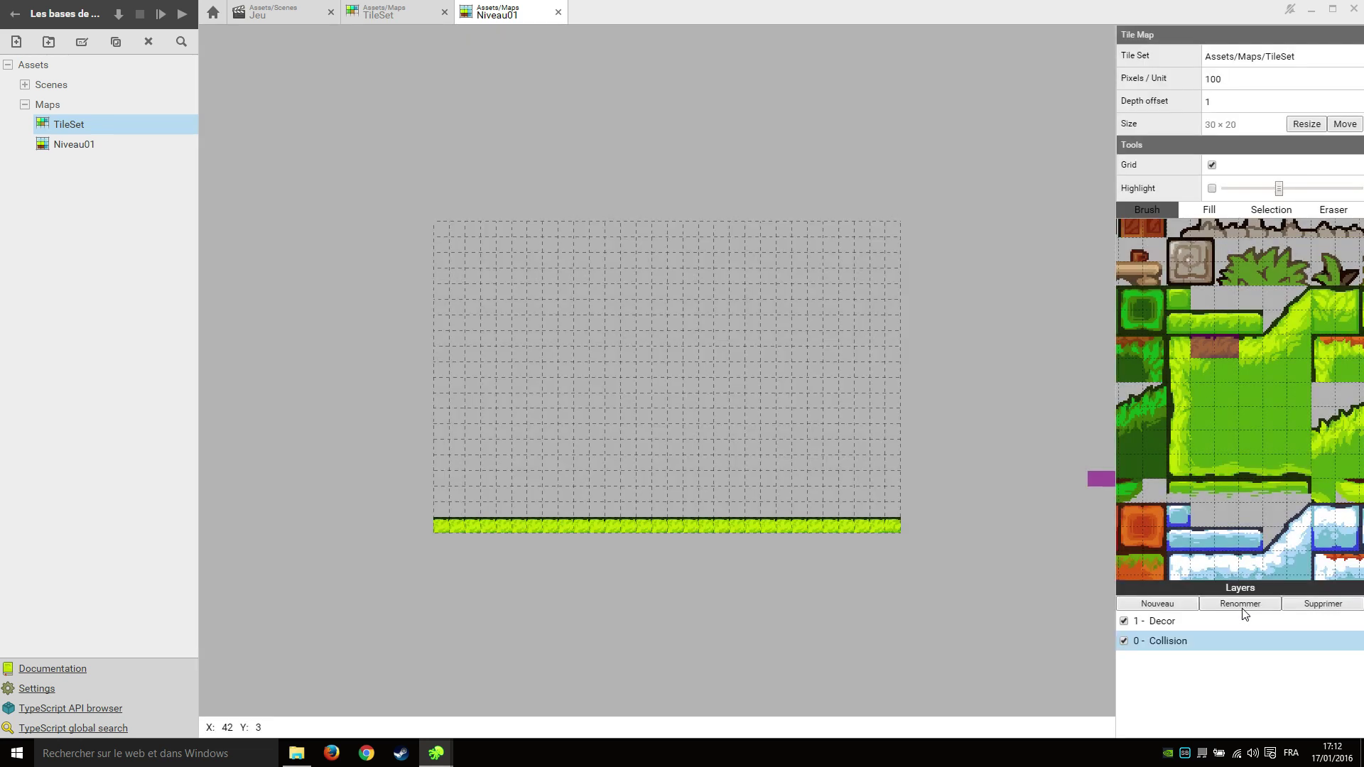
{"action": "scroll", "coordinate": [1240, 403], "scroll_direction": "down", "scroll_amount": 2}
Stamp the tower house tiles on the grass at the left of the map.
{"action": "scroll", "coordinate": [1188, 308], "scroll_direction": "up", "scroll_amount": 1}
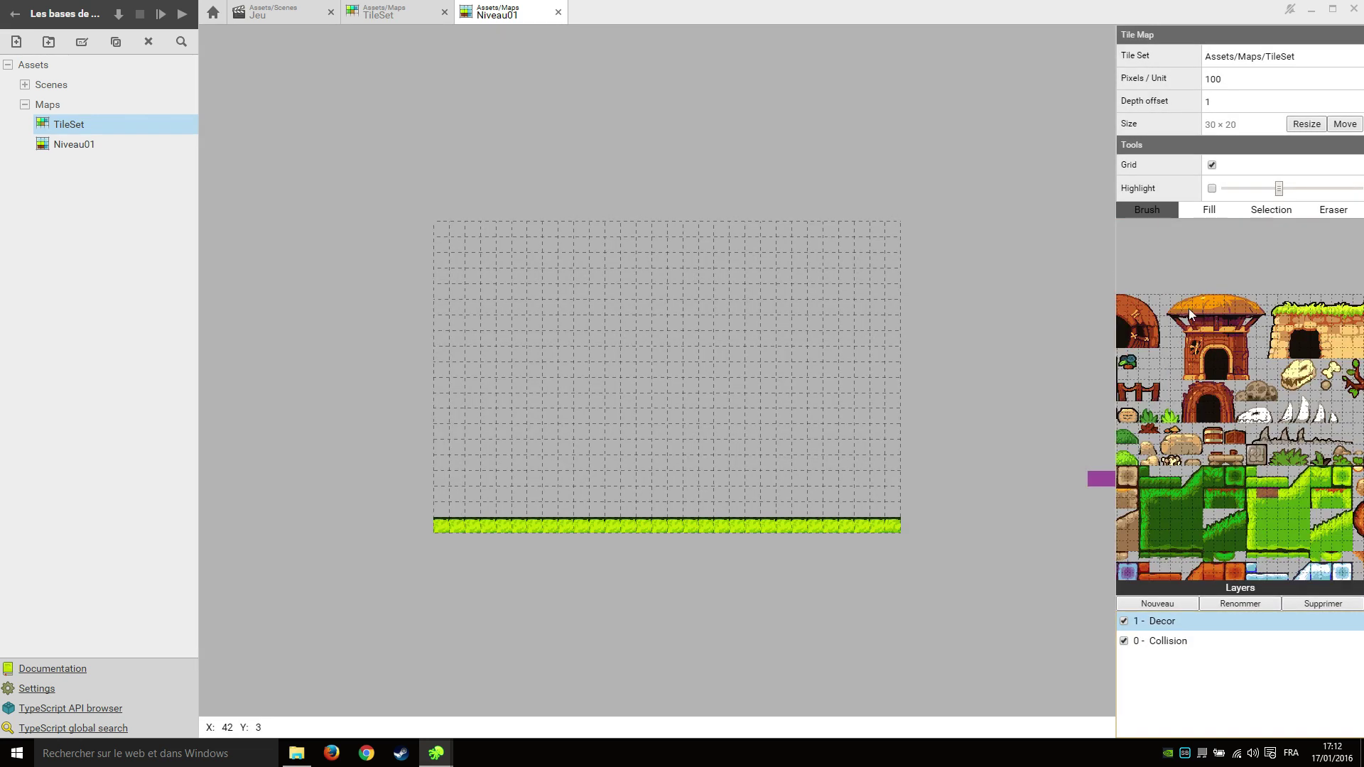
{"action": "left_click_drag", "start_coordinate": [1174, 297], "coordinate": [1267, 375]}
{"action": "left_click_drag", "start_coordinate": [1165, 298], "coordinate": [1263, 374]}
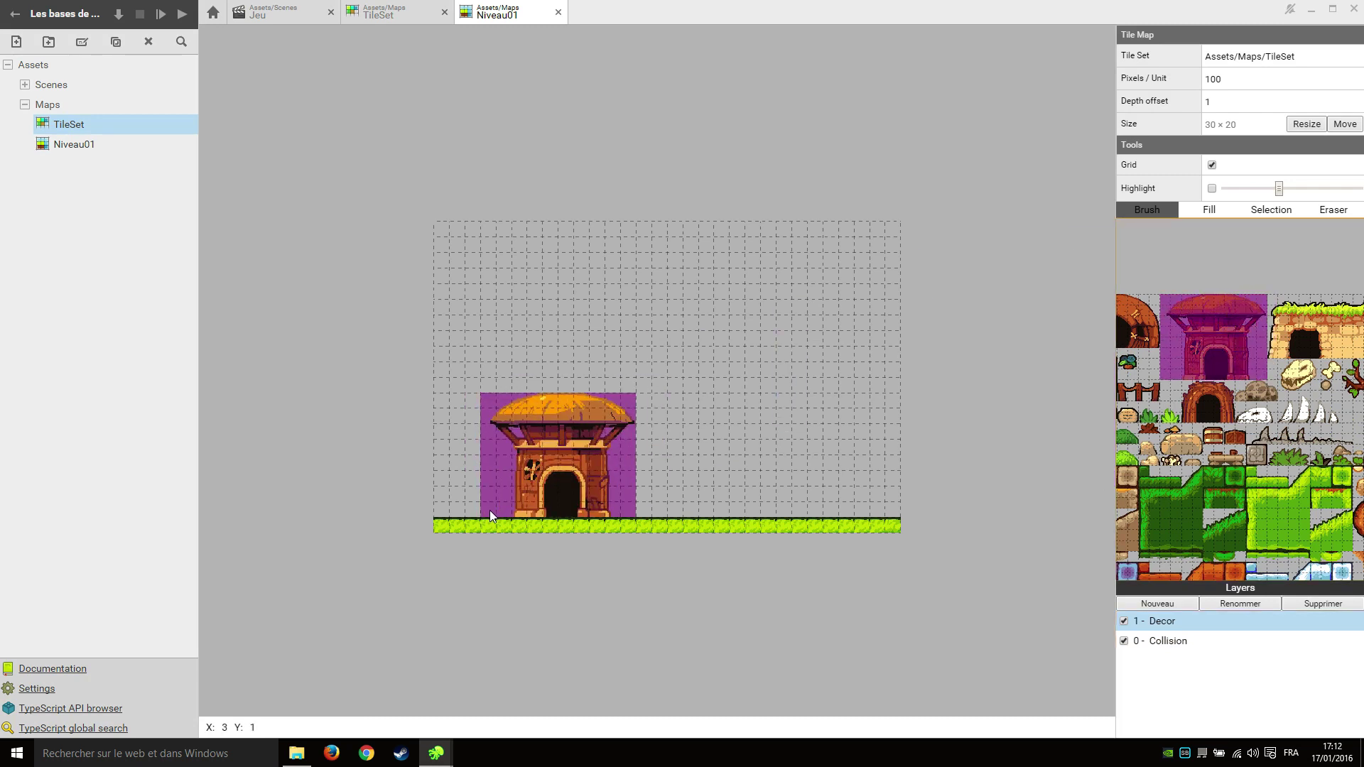
{"action": "left_click", "coordinate": [491, 510]}
Stamp the wooden fence tile block on the grass right of the house.
{"action": "scroll", "coordinate": [1213, 334], "scroll_direction": "down", "scroll_amount": 2}
{"action": "scroll", "coordinate": [1263, 344], "scroll_direction": "up", "scroll_amount": 5}
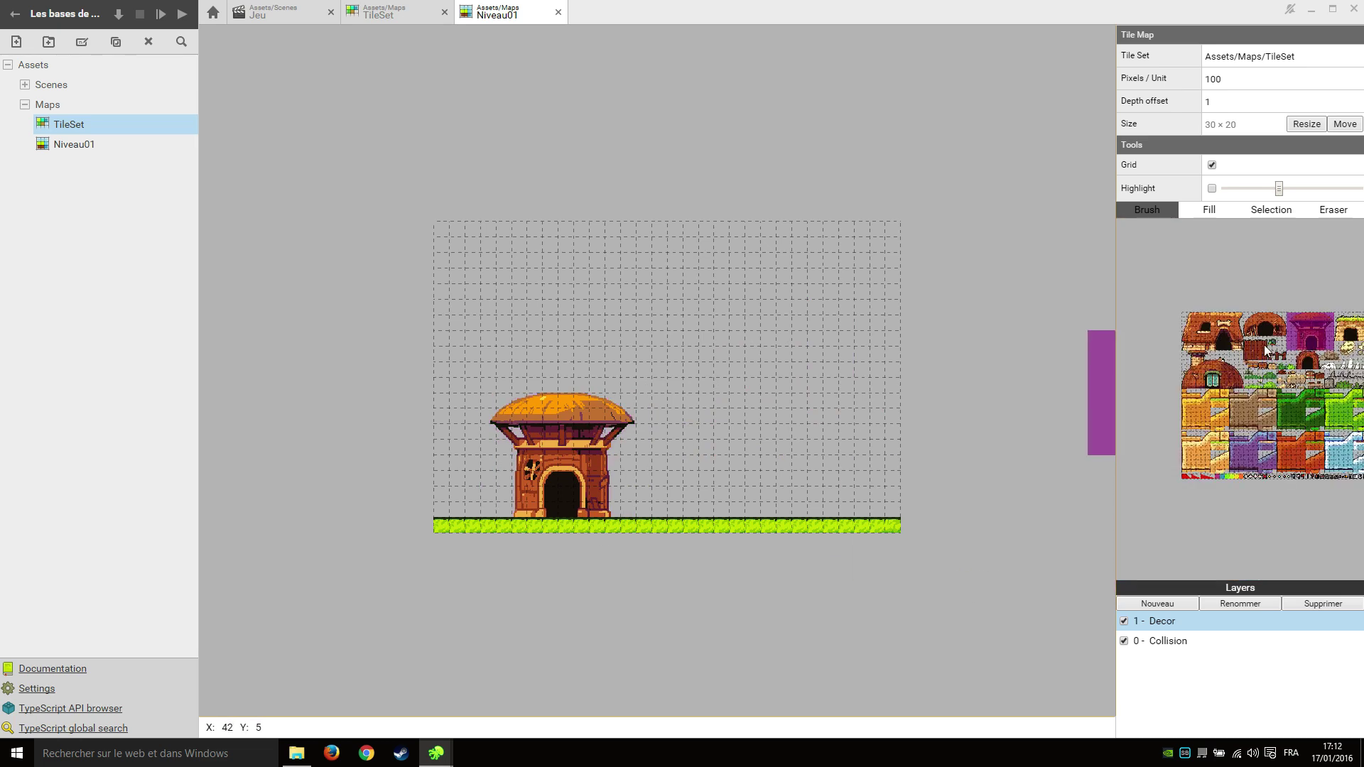
{"action": "left_click_drag", "start_coordinate": [1170, 304], "coordinate": [1281, 415]}
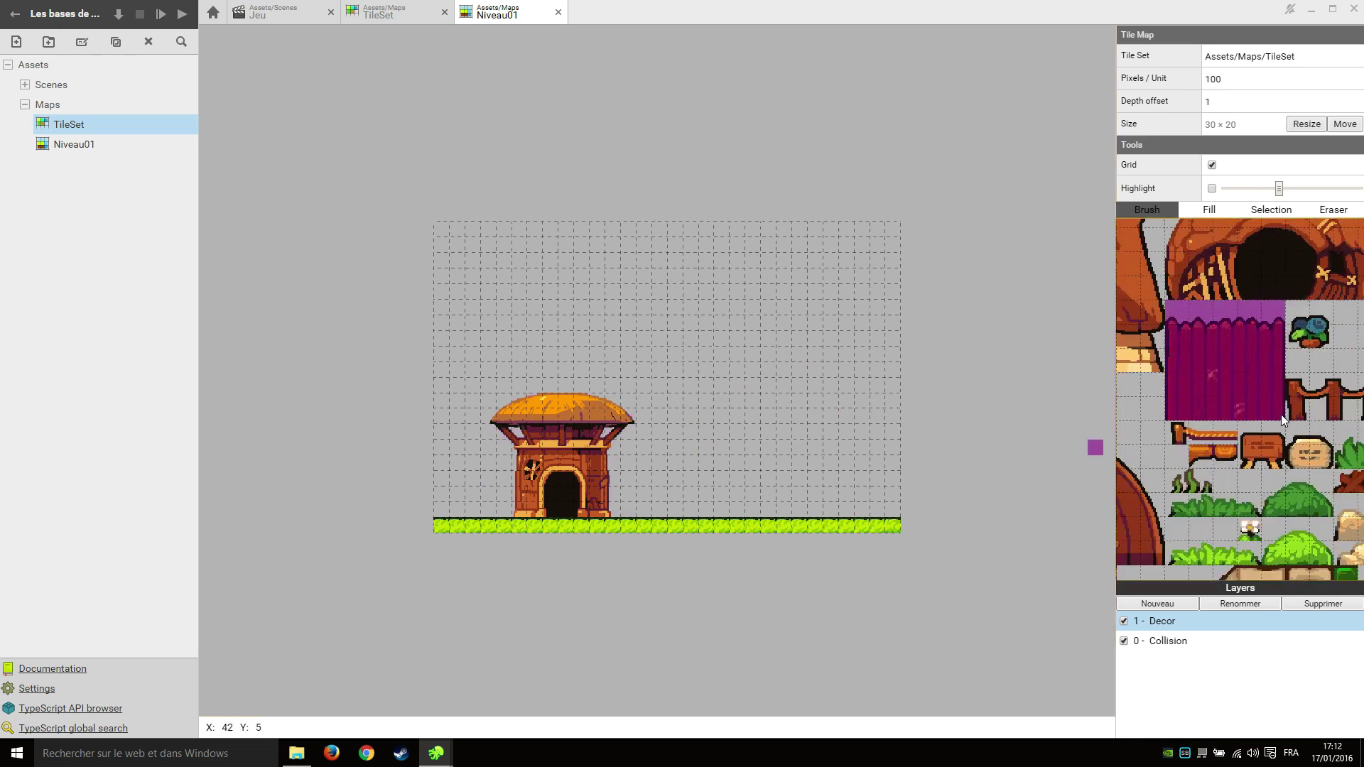
{"action": "left_click", "coordinate": [805, 502]}
Stamp the small fence tiles on the grass beside the house.
{"action": "scroll", "coordinate": [1243, 309], "scroll_direction": "down", "scroll_amount": 2}
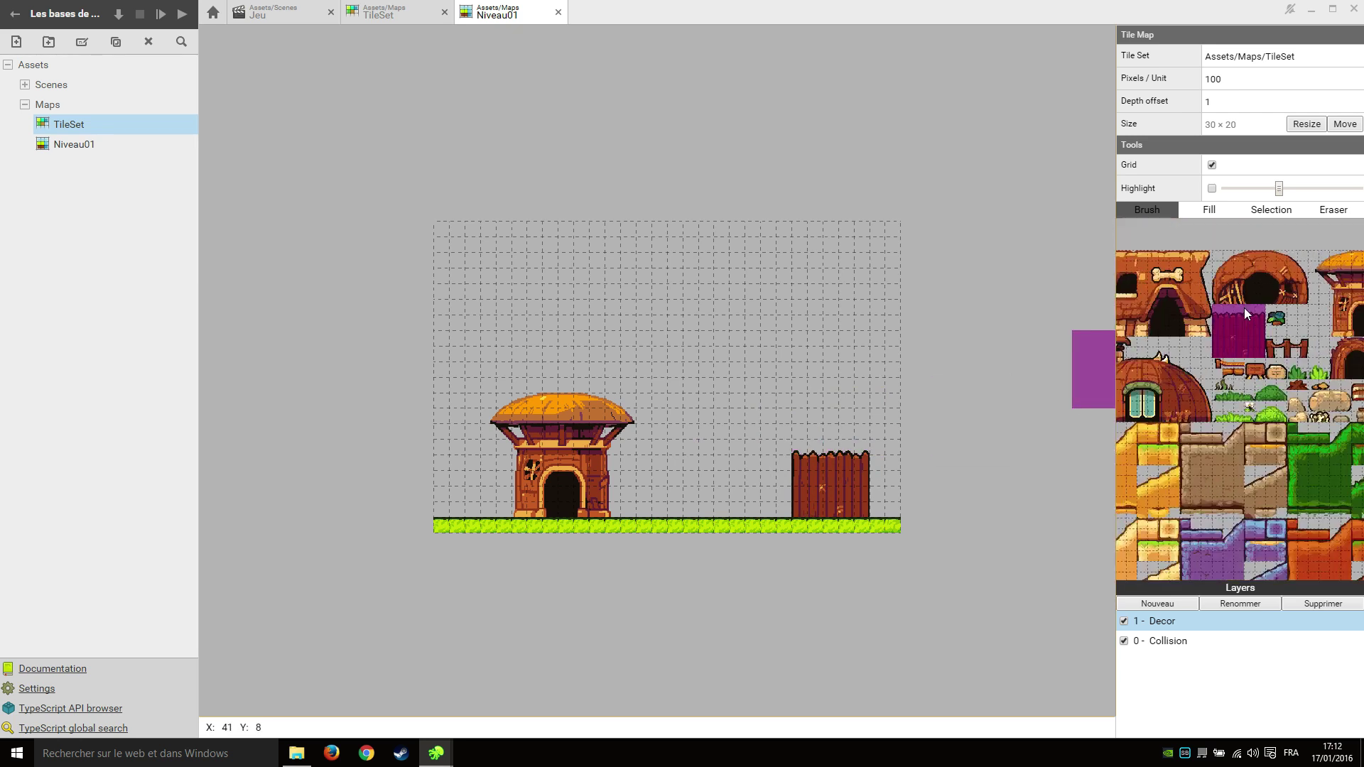
{"action": "scroll", "coordinate": [1293, 343], "scroll_direction": "up", "scroll_amount": 2}
{"action": "scroll", "coordinate": [1197, 320], "scroll_direction": "up", "scroll_amount": 2}
{"action": "left_click_drag", "start_coordinate": [1173, 306], "coordinate": [1302, 346]}
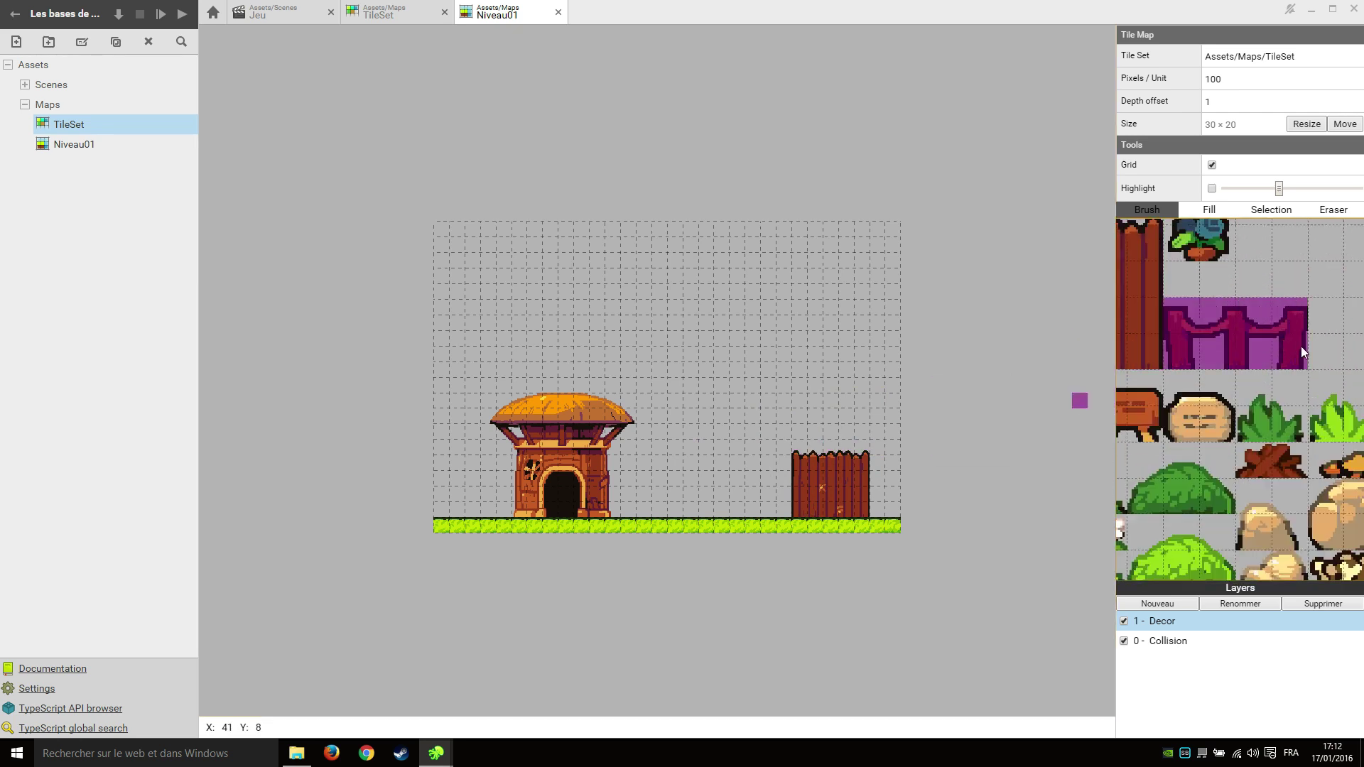
{"action": "left_click", "coordinate": [663, 512]}
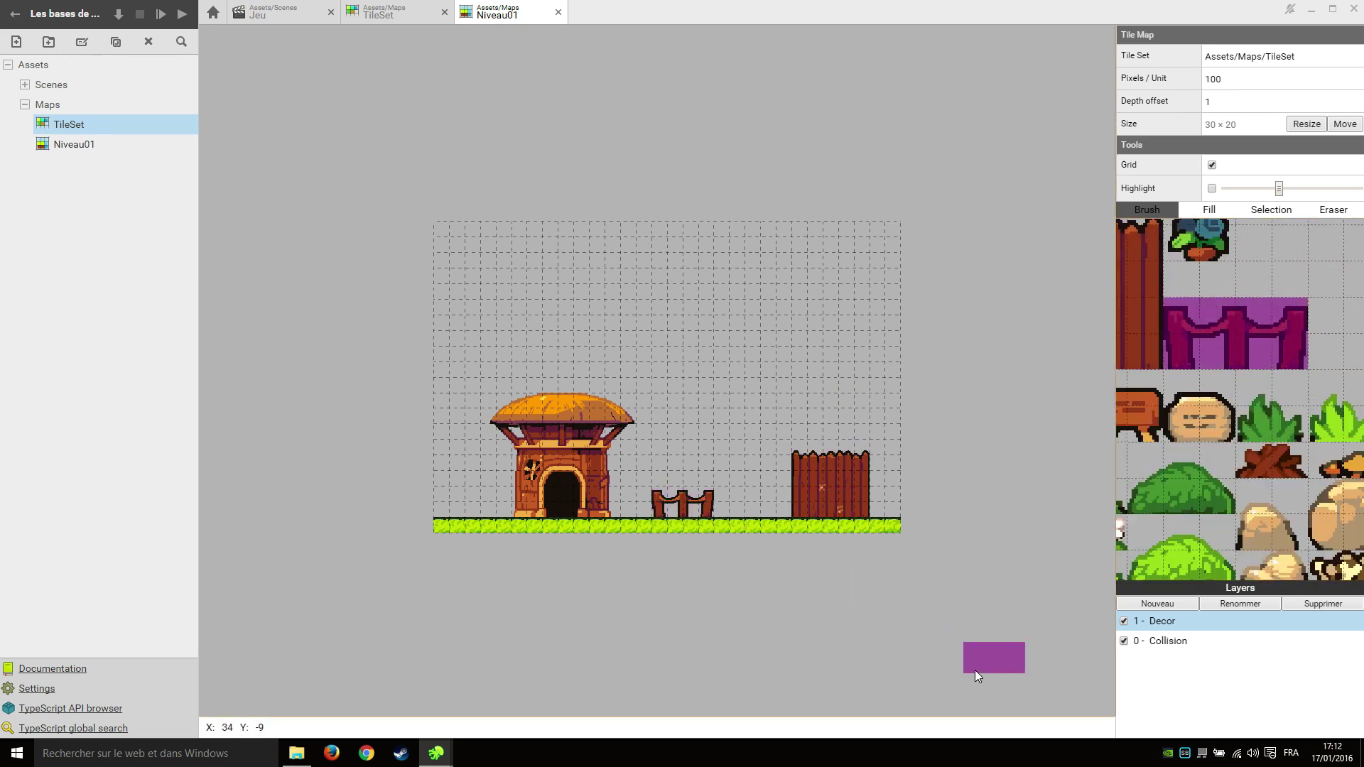
Add a new map layer named Decor2.
{"action": "left_click", "coordinate": [1174, 604]}
{"action": "type", "text": "Decor2"}
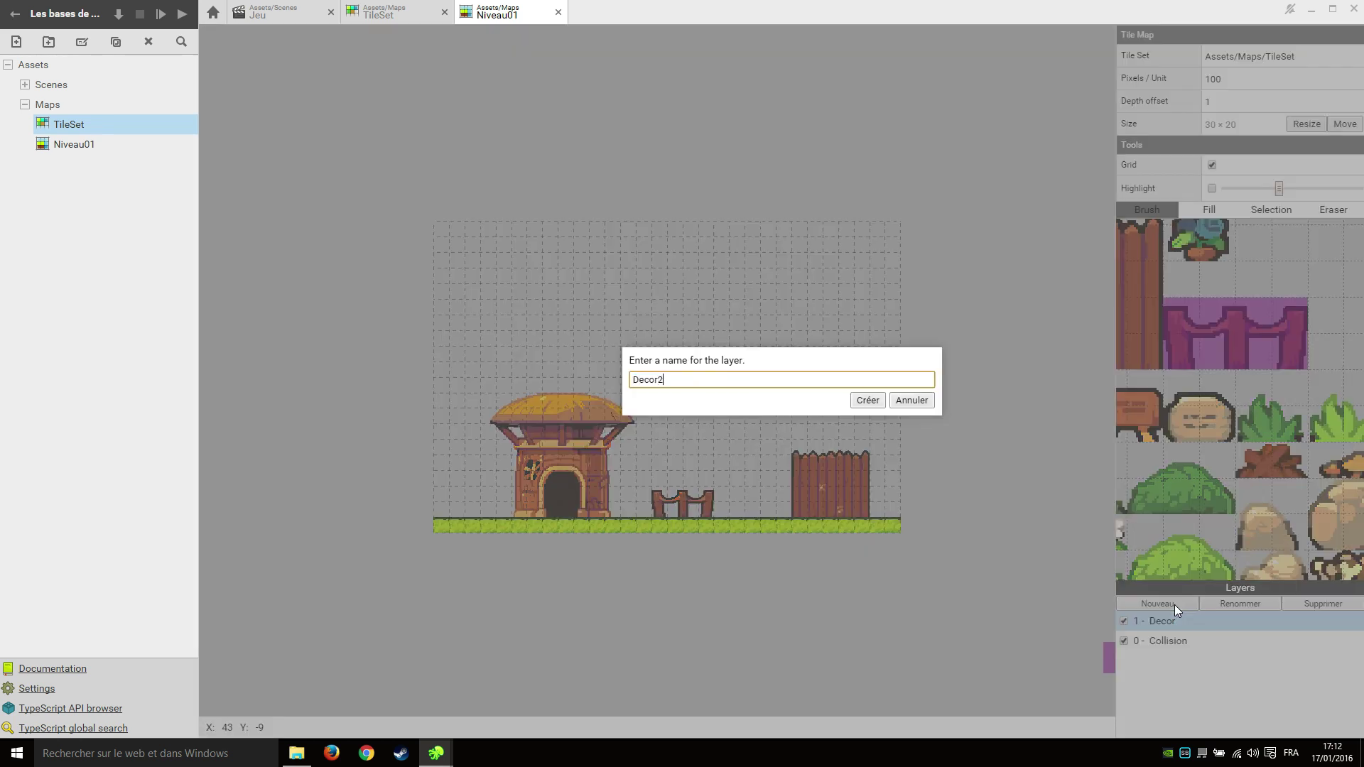
{"action": "key", "text": "Return"}
Stamp two-tile bushes in front of the house, at the small fence and beside the wooden wall.
{"action": "scroll", "coordinate": [1313, 442], "scroll_direction": "down", "scroll_amount": 2}
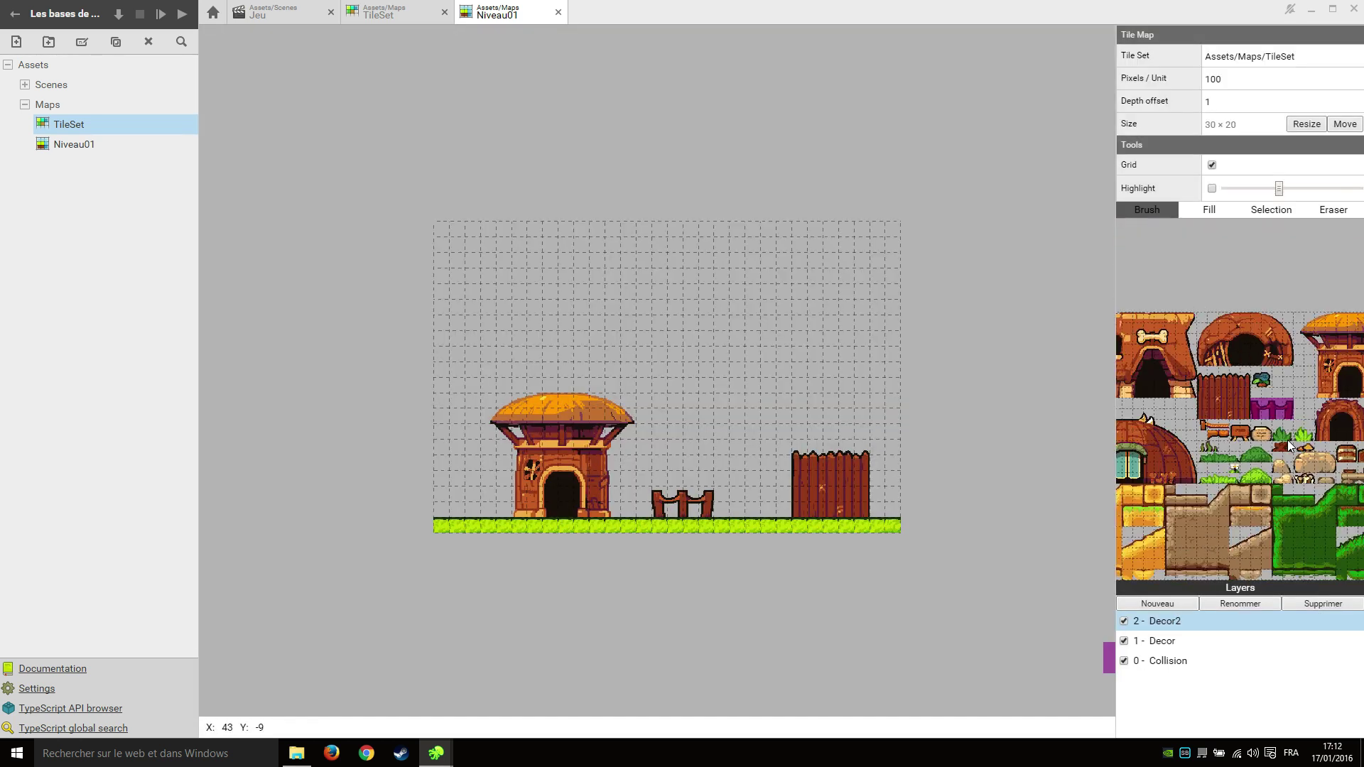
{"action": "scroll", "coordinate": [1313, 442], "scroll_direction": "up", "scroll_amount": 2}
{"action": "left_click_drag", "start_coordinate": [1148, 500], "coordinate": [1196, 498]}
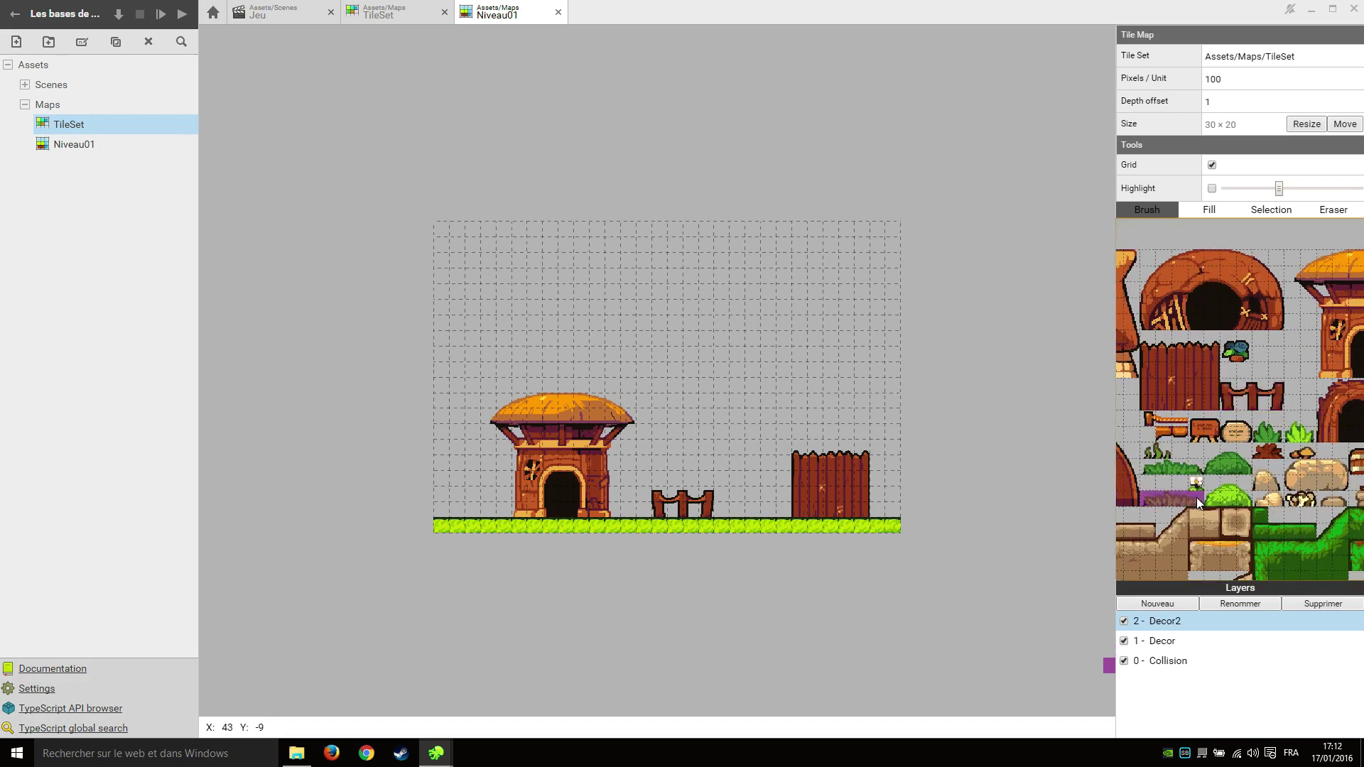
{"action": "scroll", "coordinate": [493, 495], "scroll_direction": "up", "scroll_amount": 2}
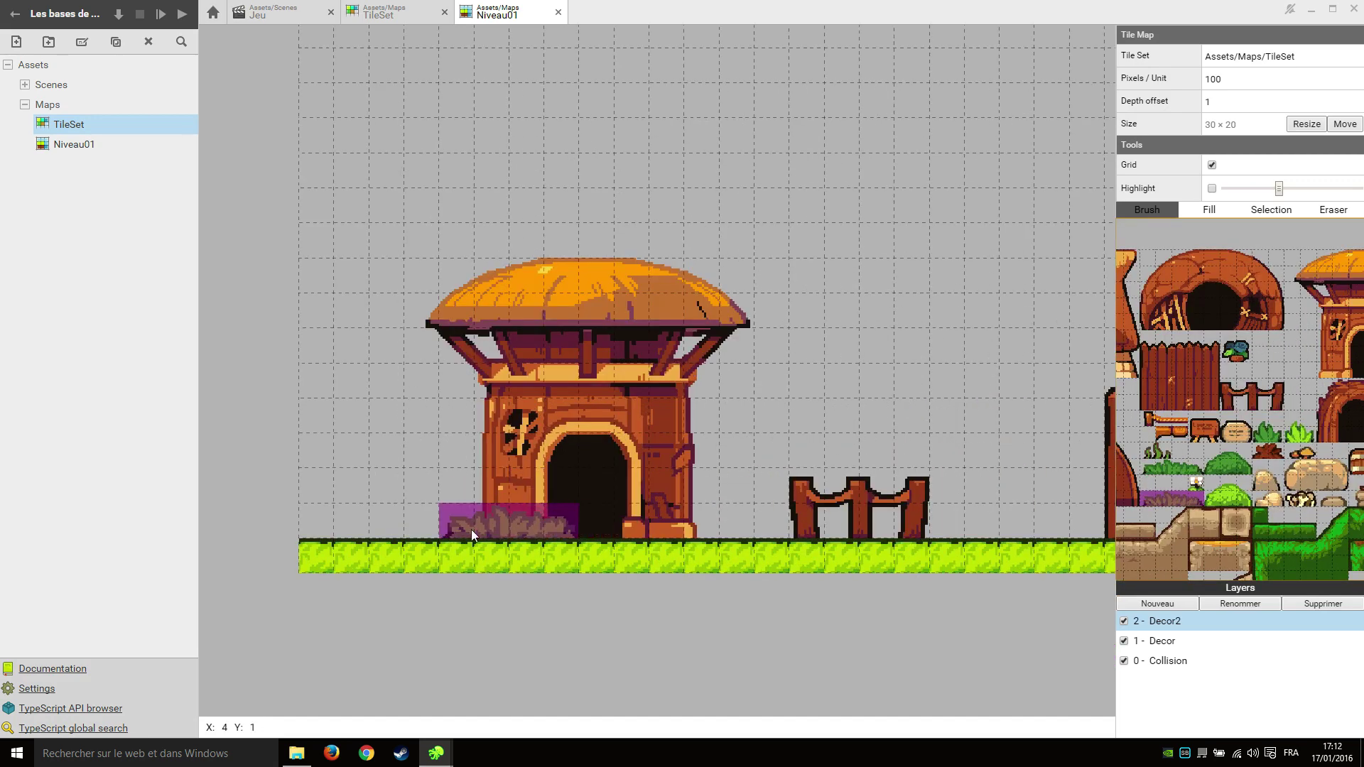
{"action": "left_click", "coordinate": [472, 528]}
{"action": "scroll", "coordinate": [783, 496], "scroll_direction": "down", "scroll_amount": 2}
{"action": "scroll", "coordinate": [782, 497], "scroll_direction": "up", "scroll_amount": 2}
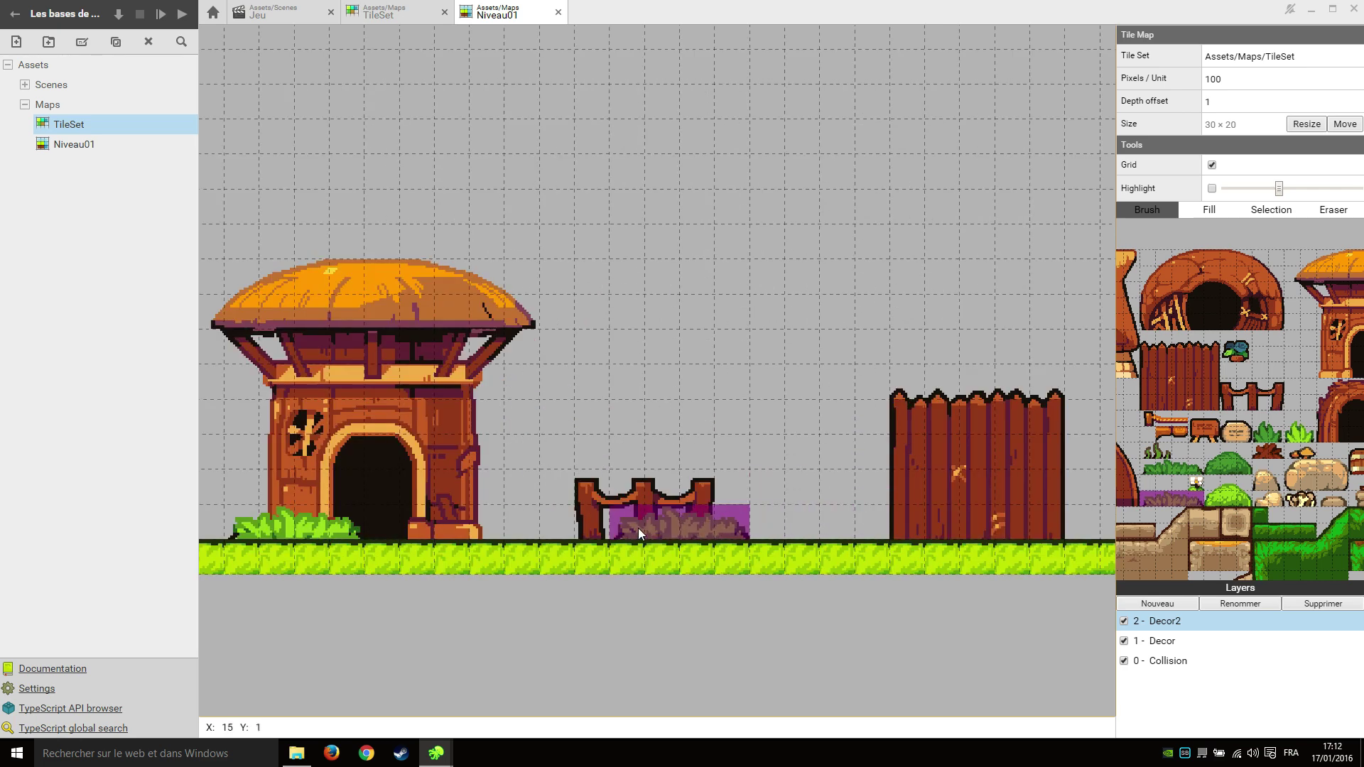
{"action": "left_click", "coordinate": [638, 527]}
{"action": "left_click", "coordinate": [872, 525]}
{"action": "scroll", "coordinate": [935, 624], "scroll_direction": "down", "scroll_amount": 2}
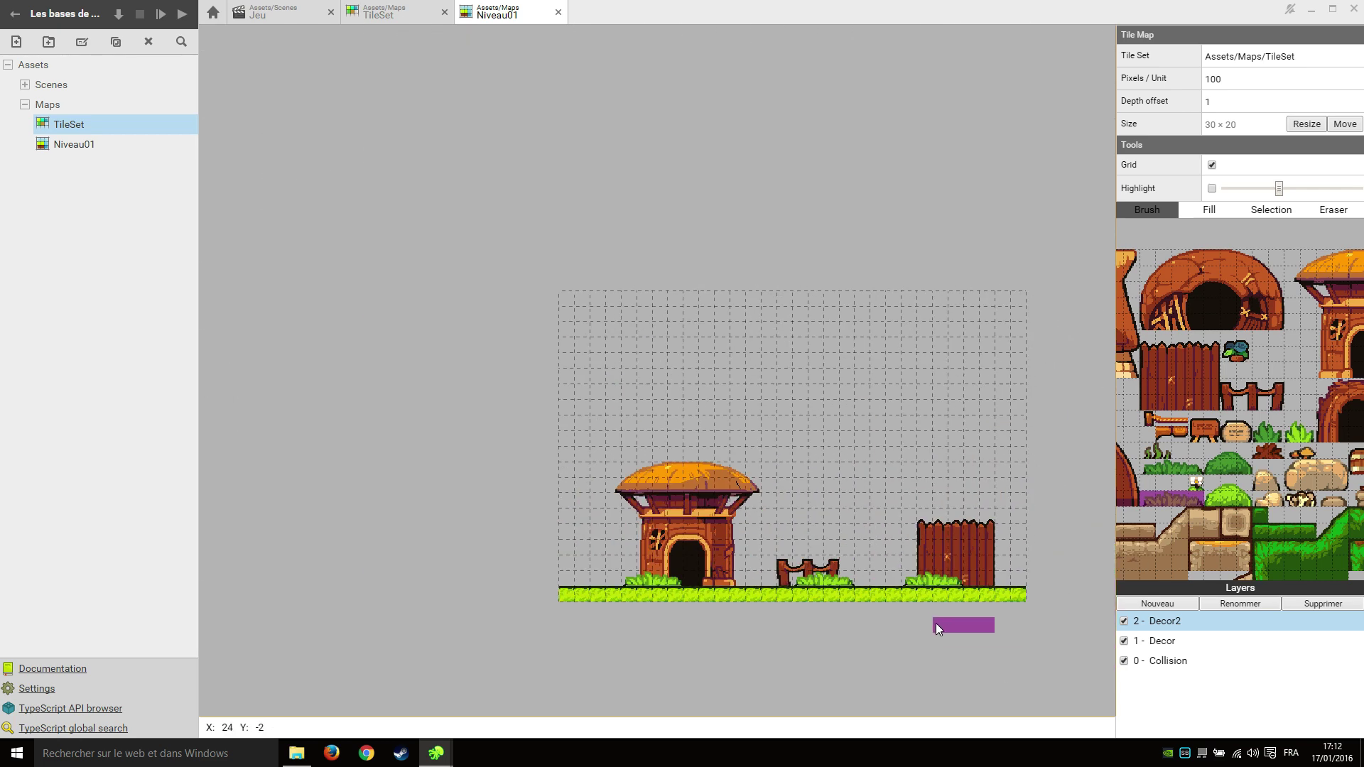
{"action": "scroll", "coordinate": [952, 639], "scroll_direction": "up", "scroll_amount": 2}
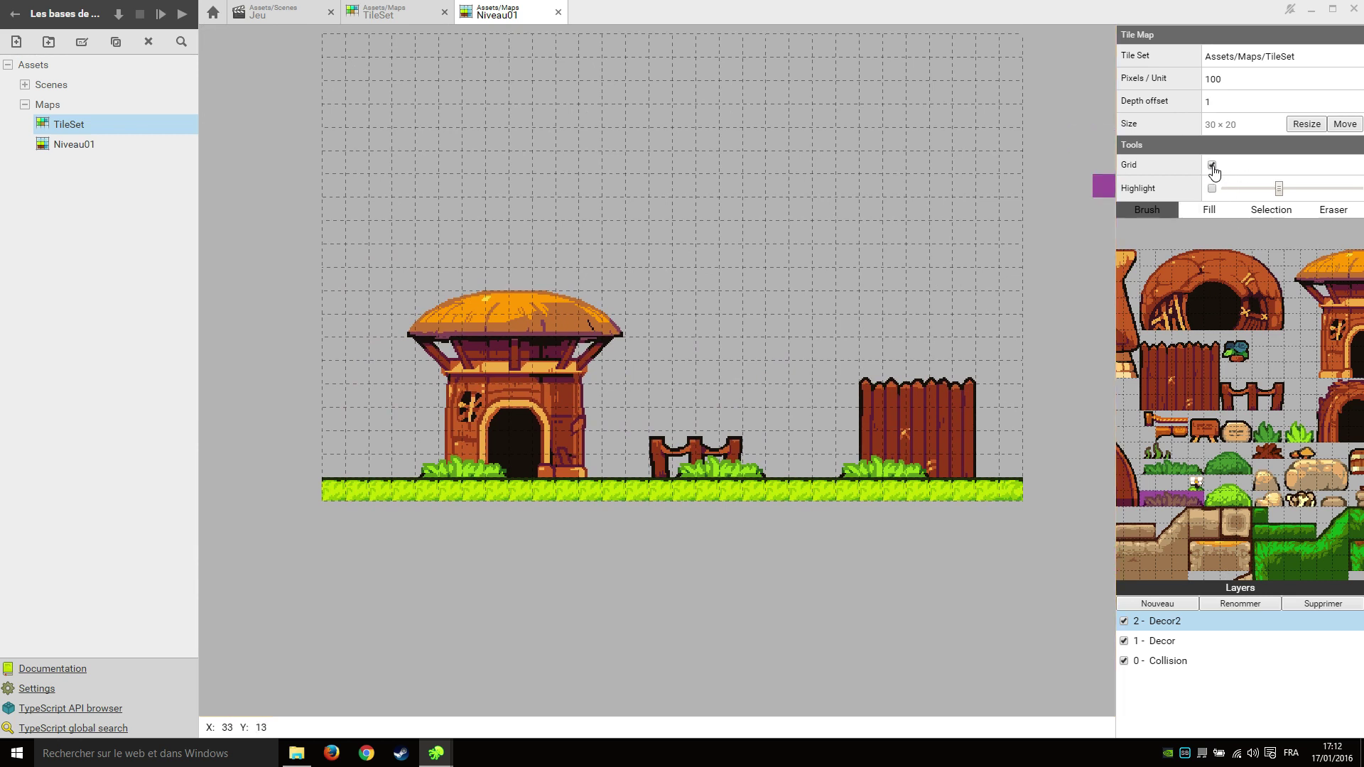
Keep the grid visible and turn on Highlight, lowering its slider to fade inactive layers.
{"action": "left_click", "coordinate": [1212, 165]}
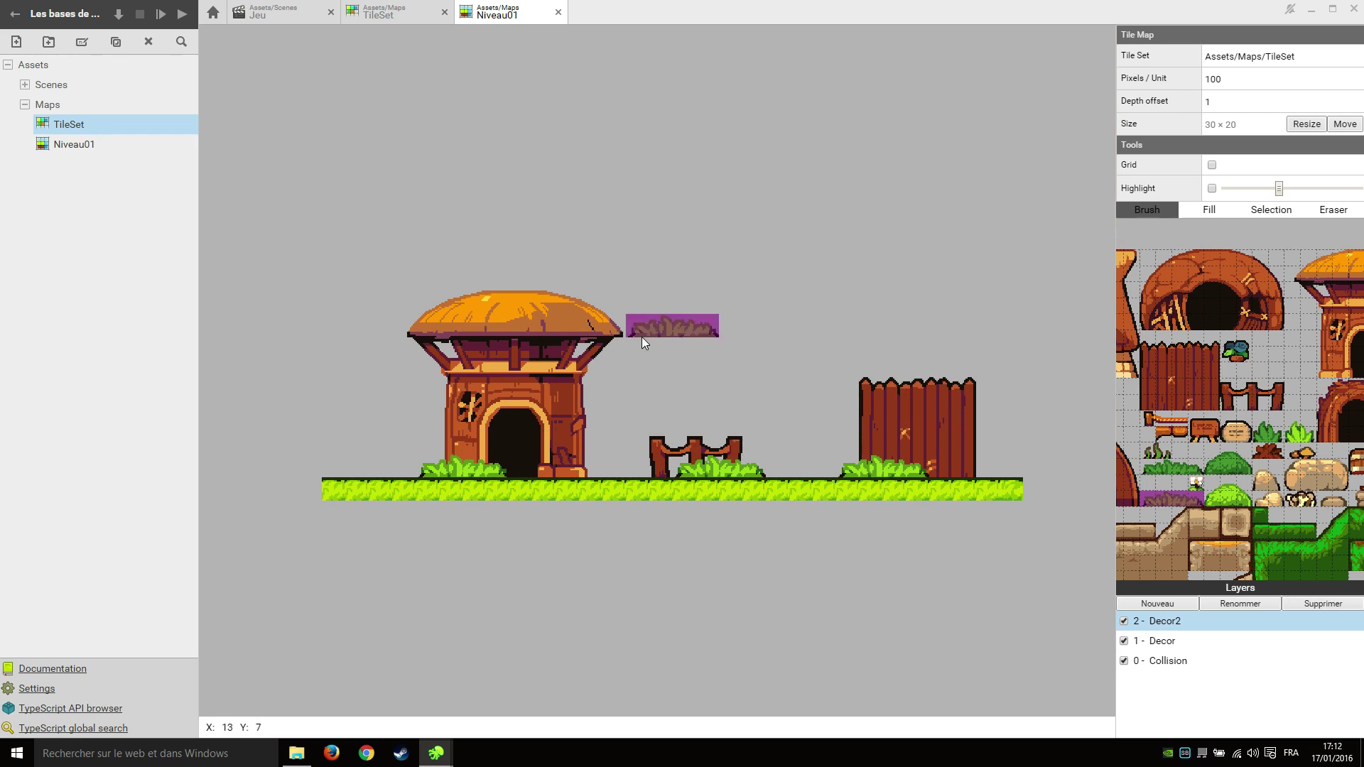
{"action": "left_click", "coordinate": [1211, 165]}
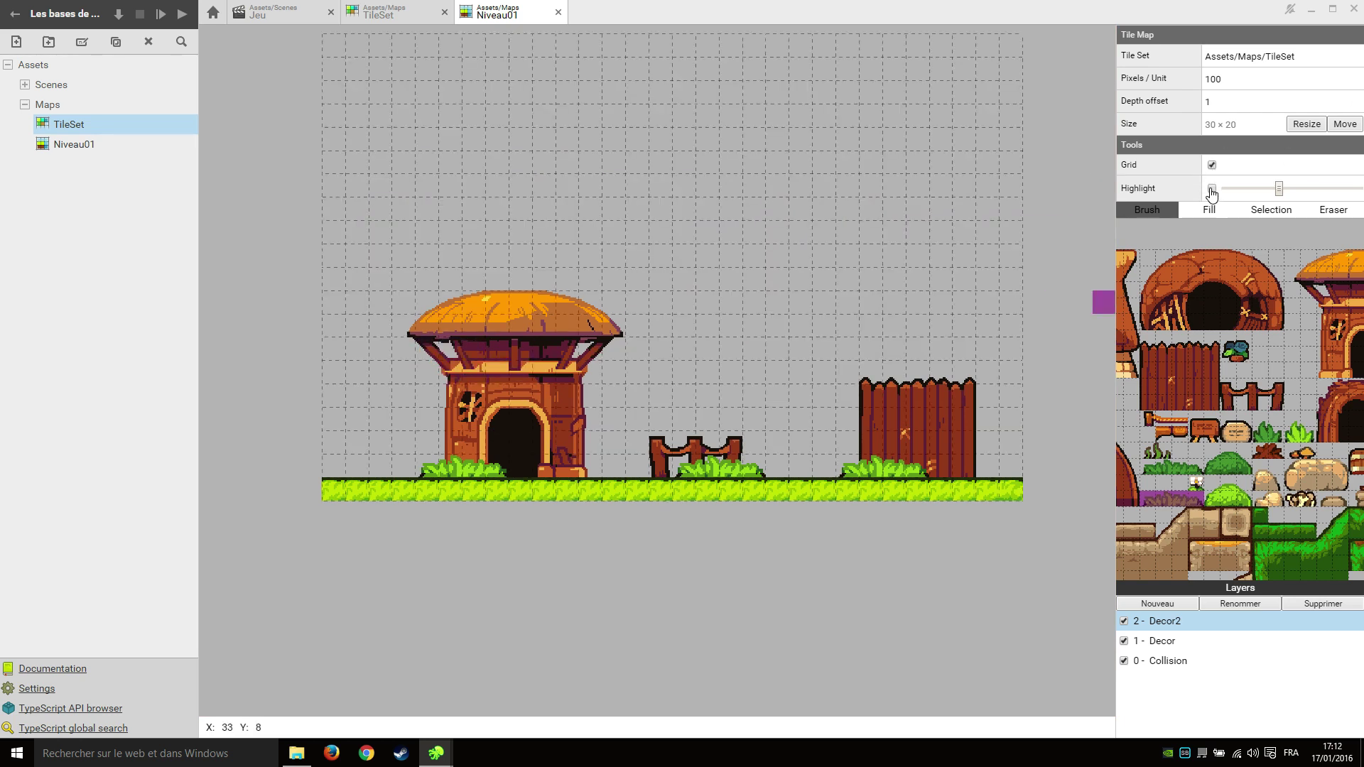
{"action": "left_click", "coordinate": [1212, 189]}
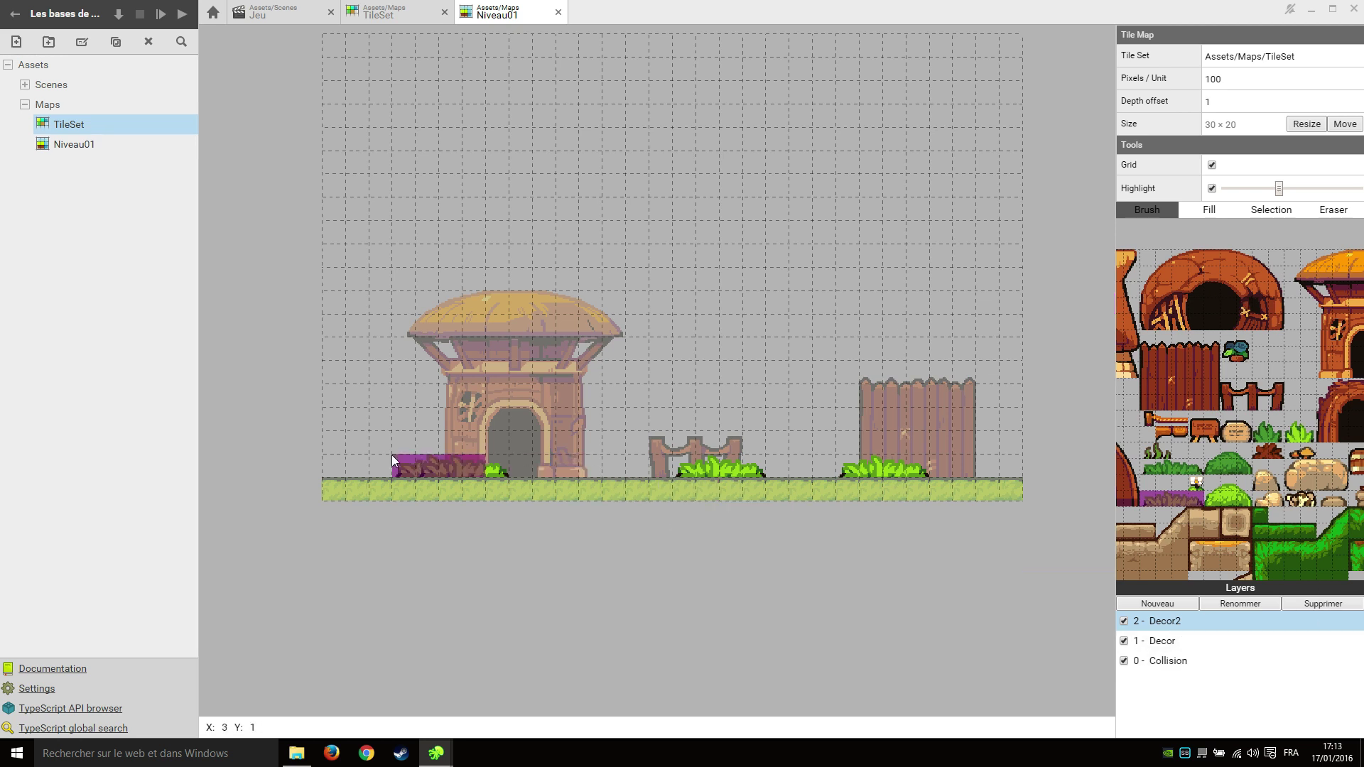
{"action": "left_click", "coordinate": [1256, 189]}
{"action": "left_click_drag", "start_coordinate": [1253, 192], "coordinate": [1242, 192]}
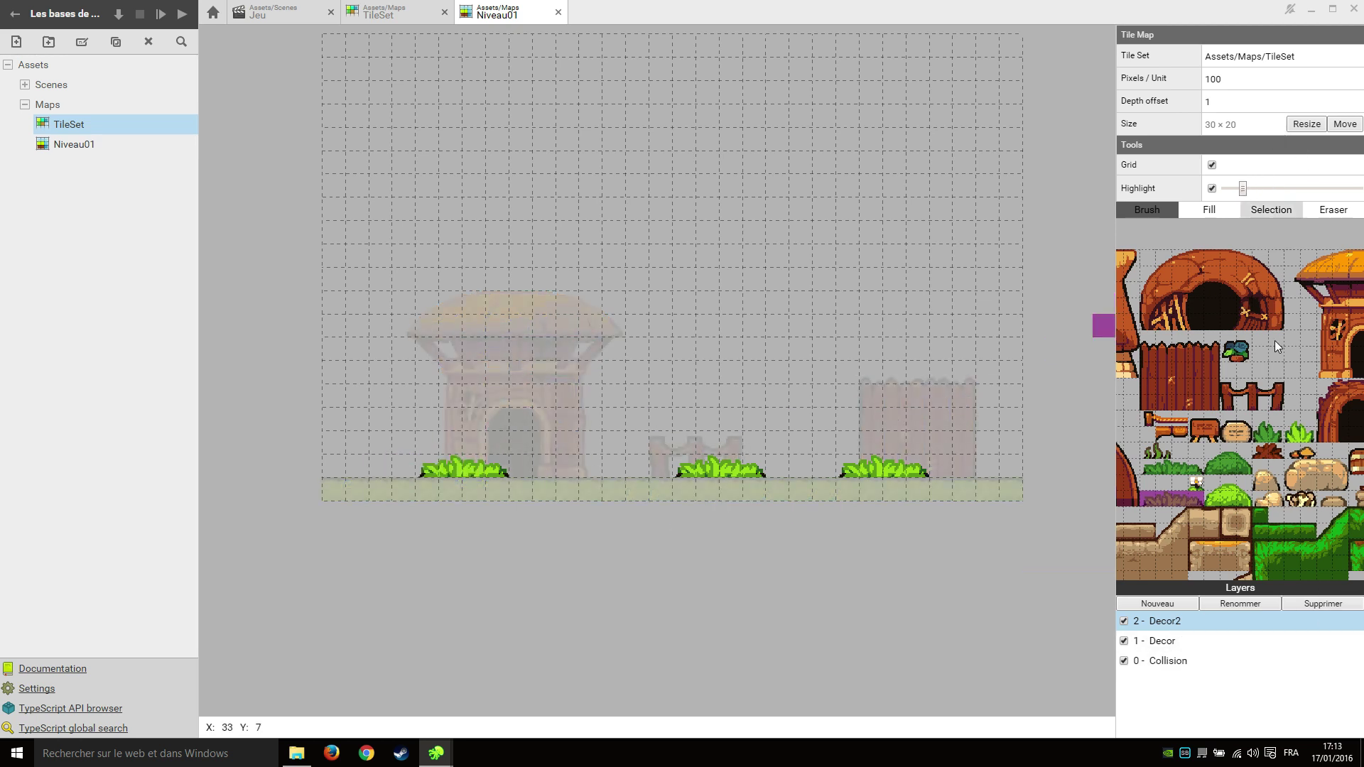
Check the Decor and Collision layers by selecting them and toggling their visibility, then go to Jeu.
{"action": "left_click", "coordinate": [1204, 641]}
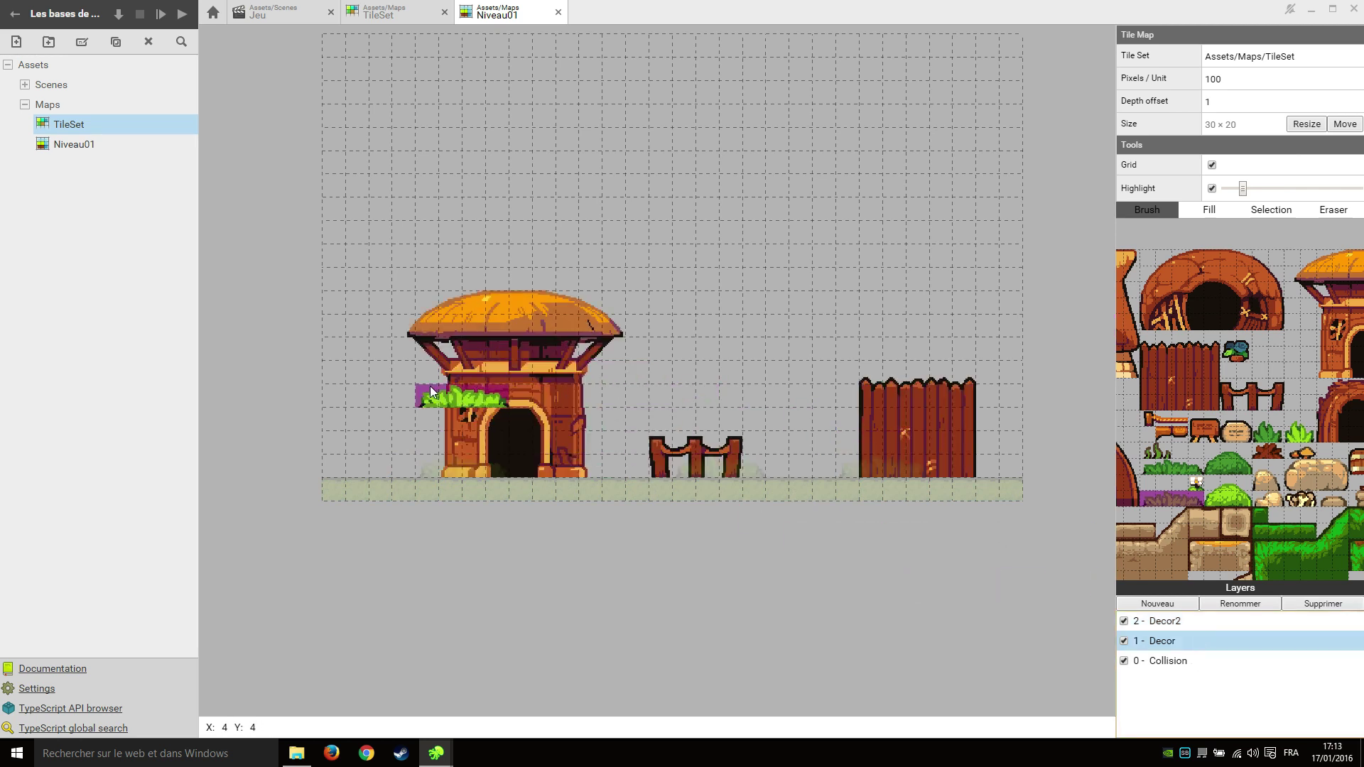
{"action": "left_click", "coordinate": [1212, 661]}
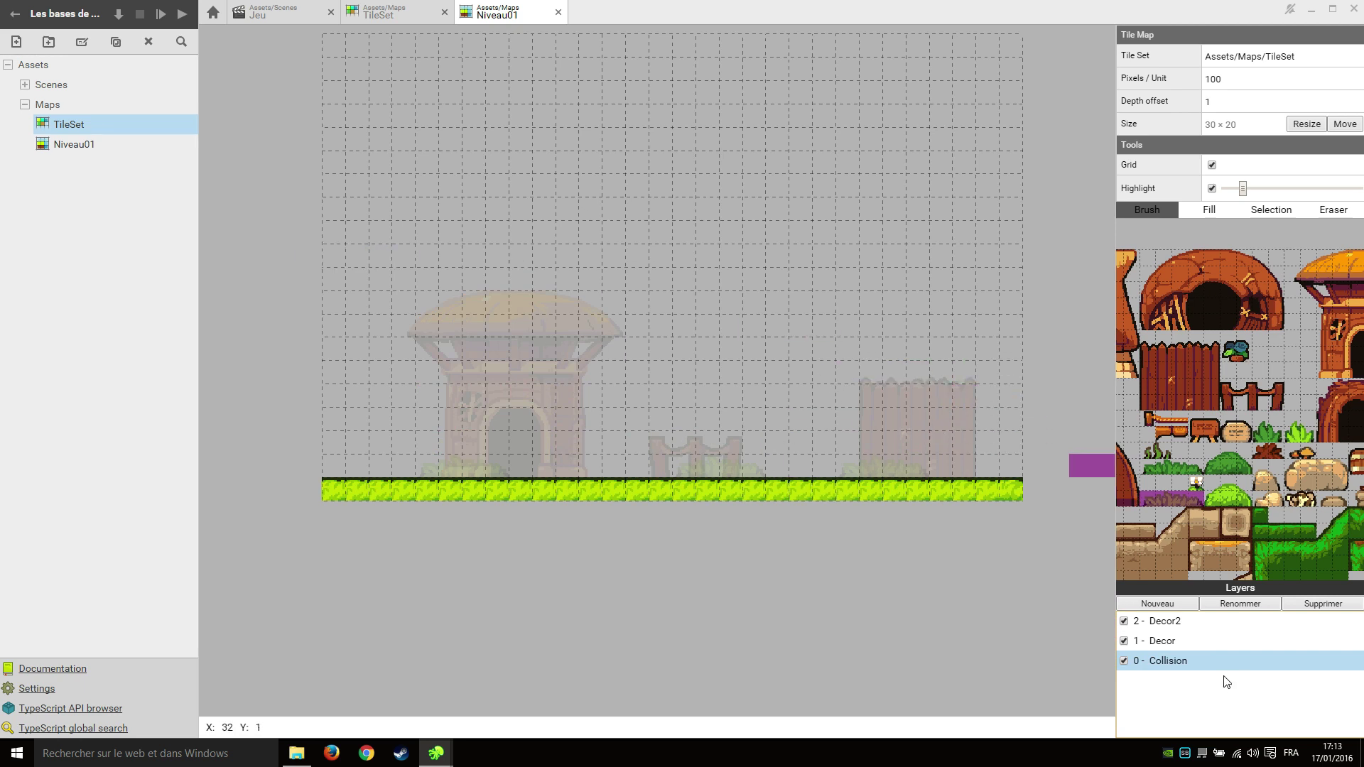
{"action": "left_click", "coordinate": [1124, 660]}
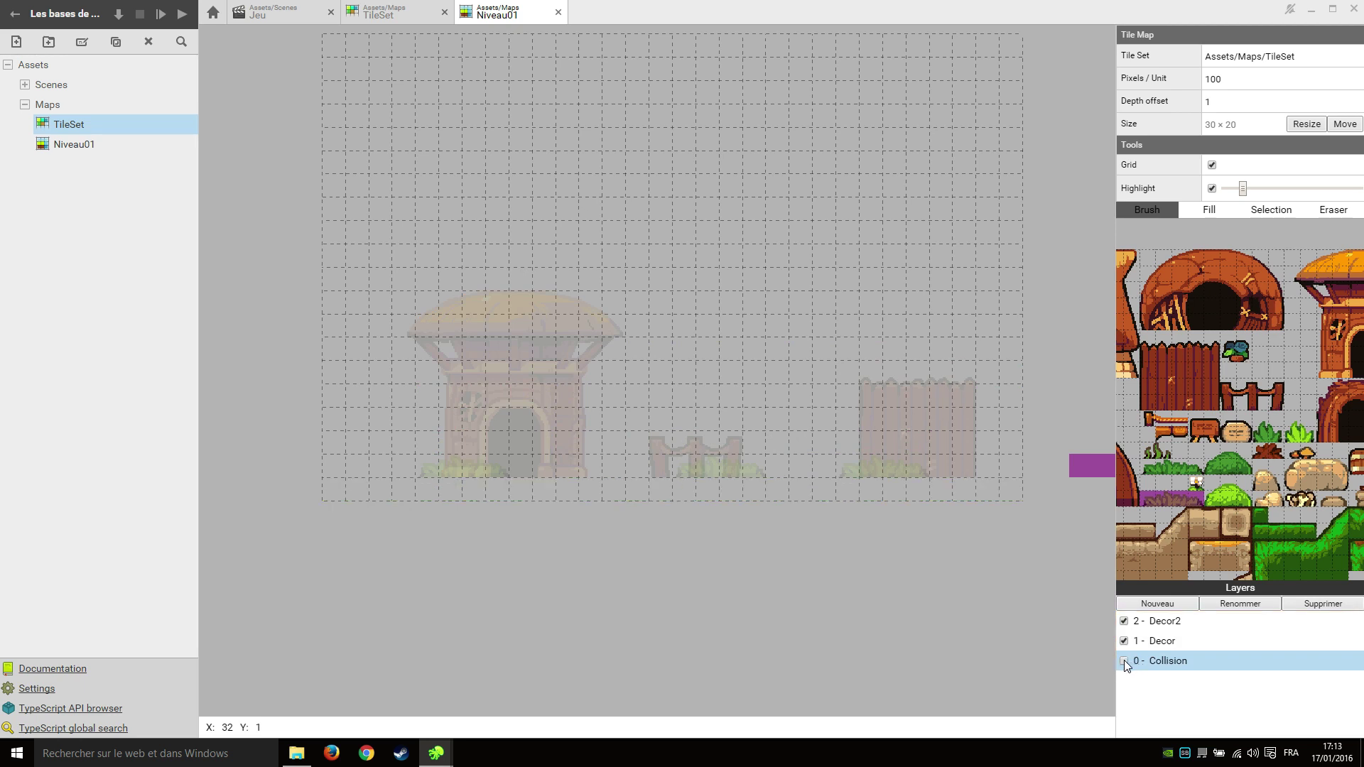
{"action": "left_click", "coordinate": [1123, 660]}
{"action": "left_click", "coordinate": [1124, 642]}
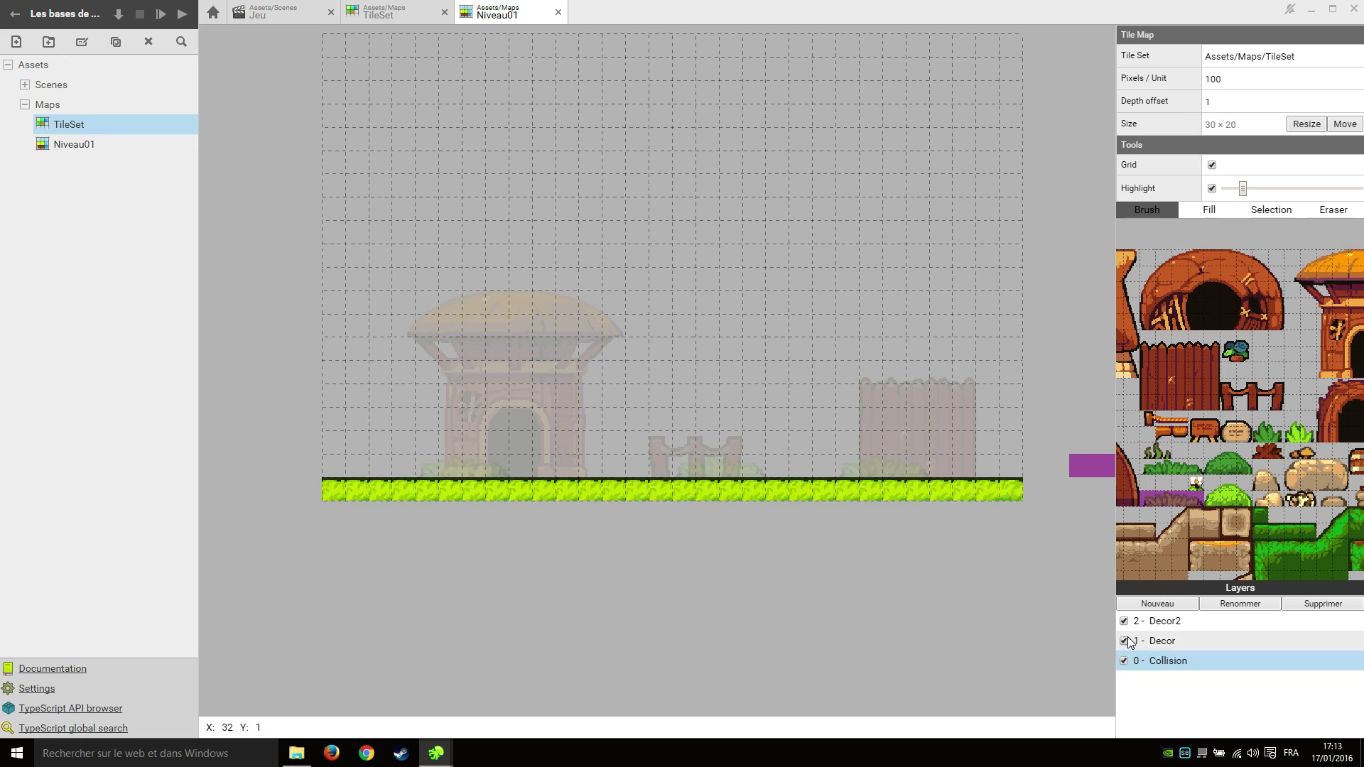
{"action": "left_click", "coordinate": [1125, 642]}
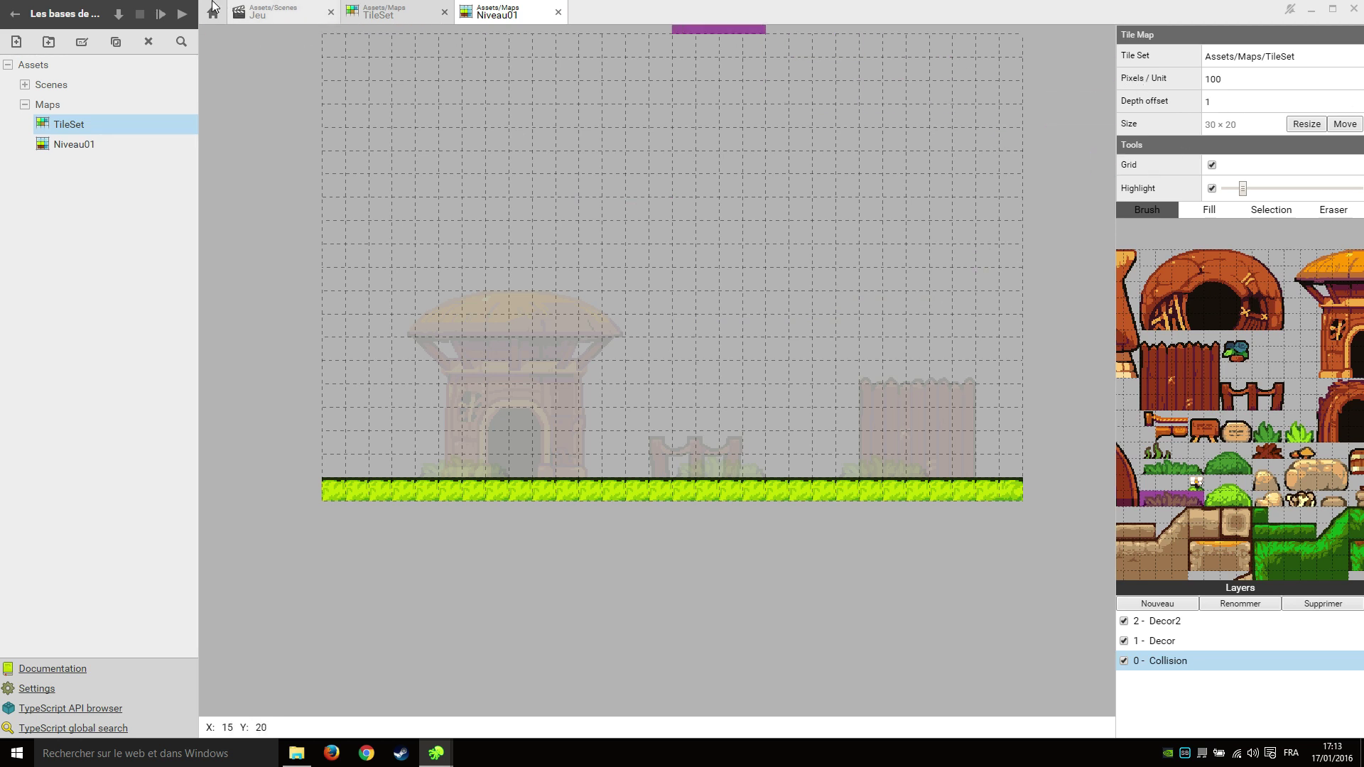
{"action": "left_click", "coordinate": [271, 12]}
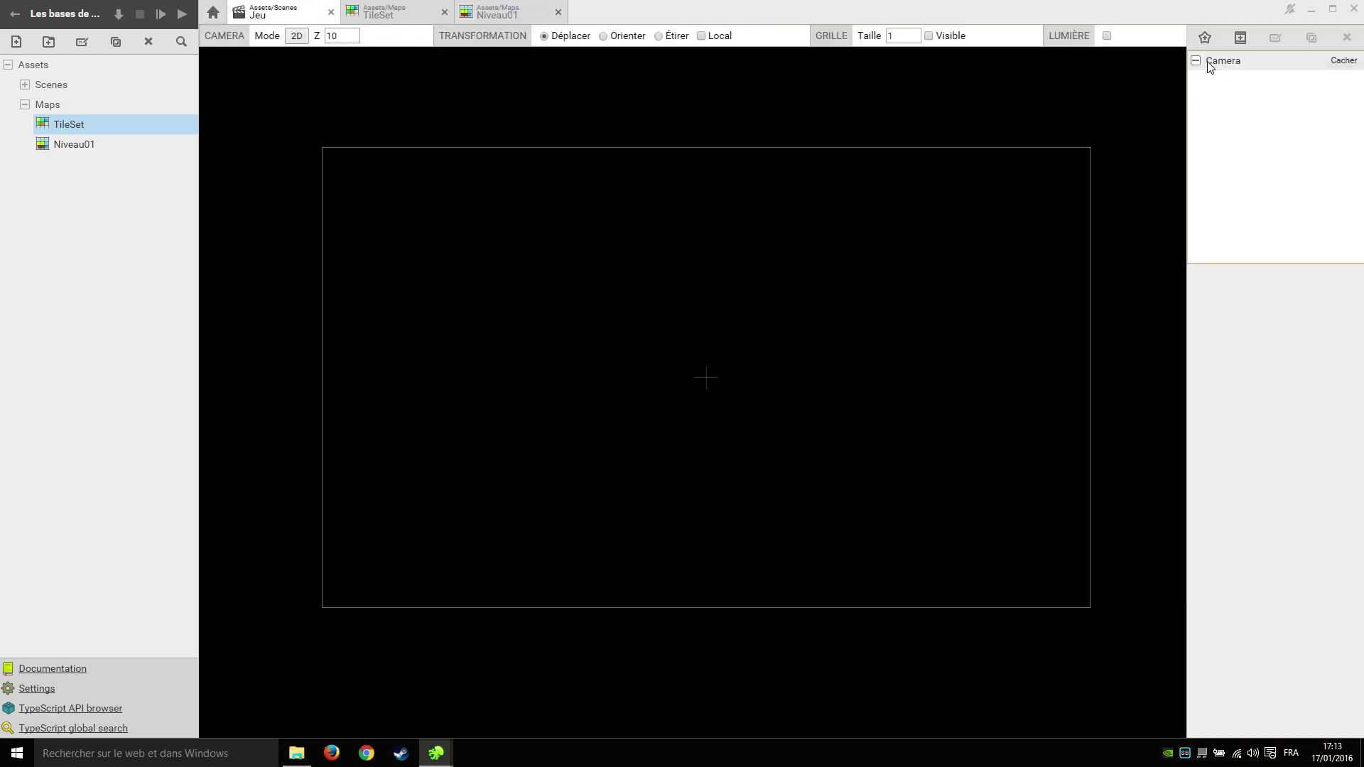
Create a new actor named Map under the Camera actor.
{"action": "left_click", "coordinate": [1226, 61]}
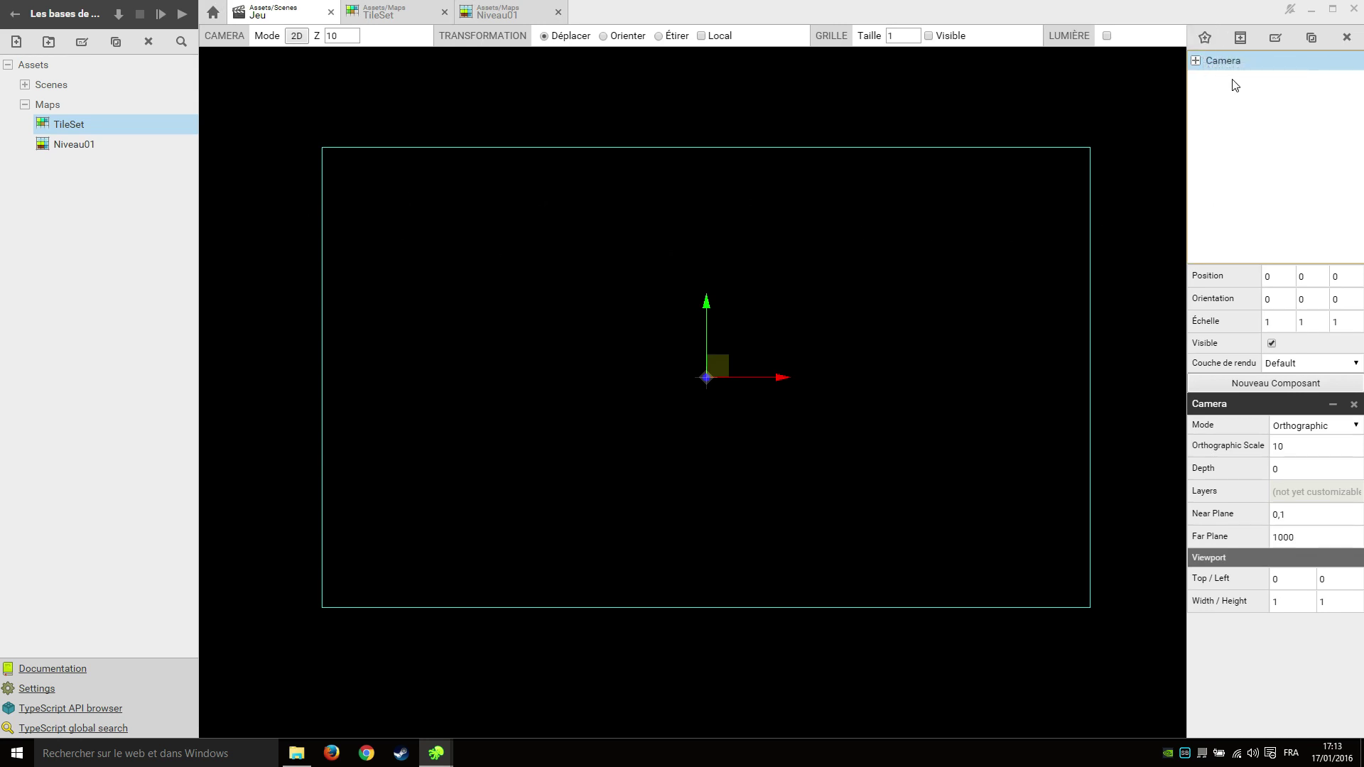
{"action": "left_click", "coordinate": [1205, 37]}
{"action": "type", "text": "Map"}
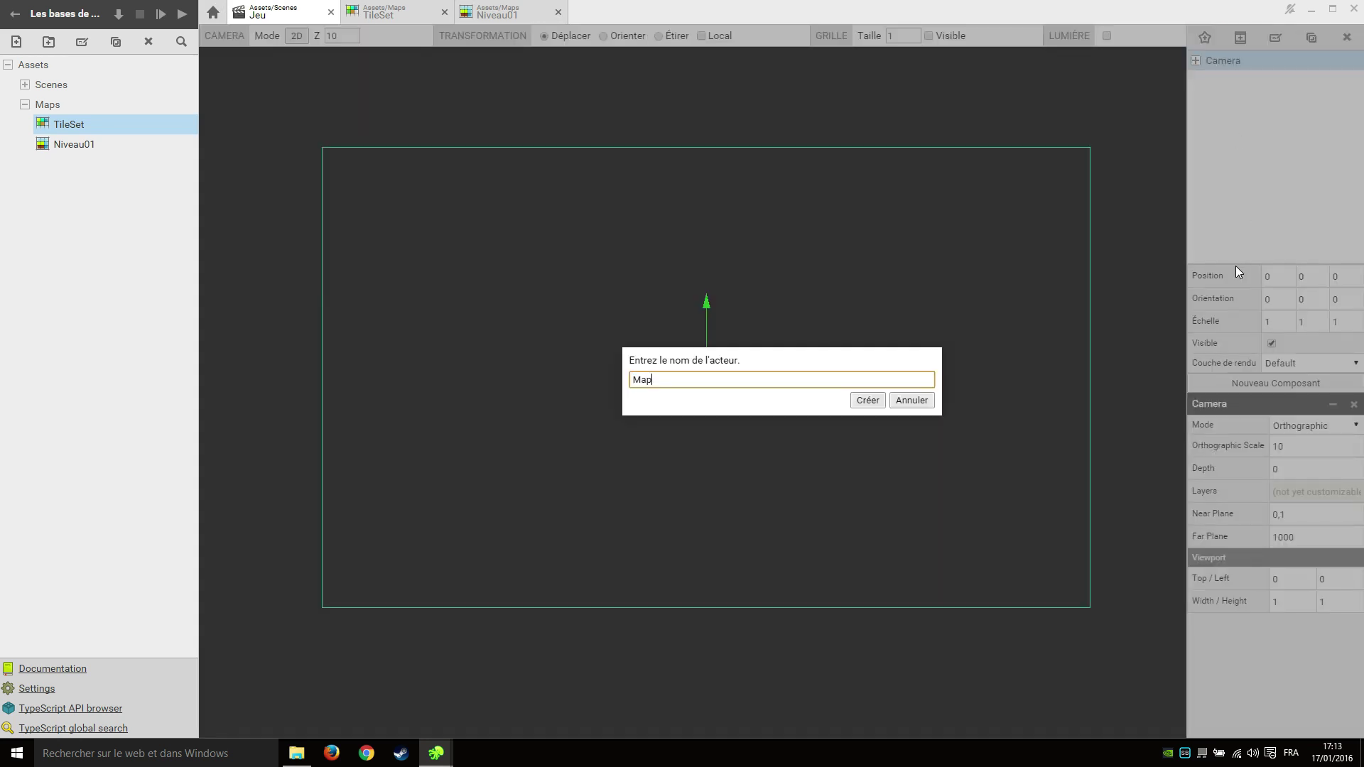
{"action": "key", "text": "Return"}
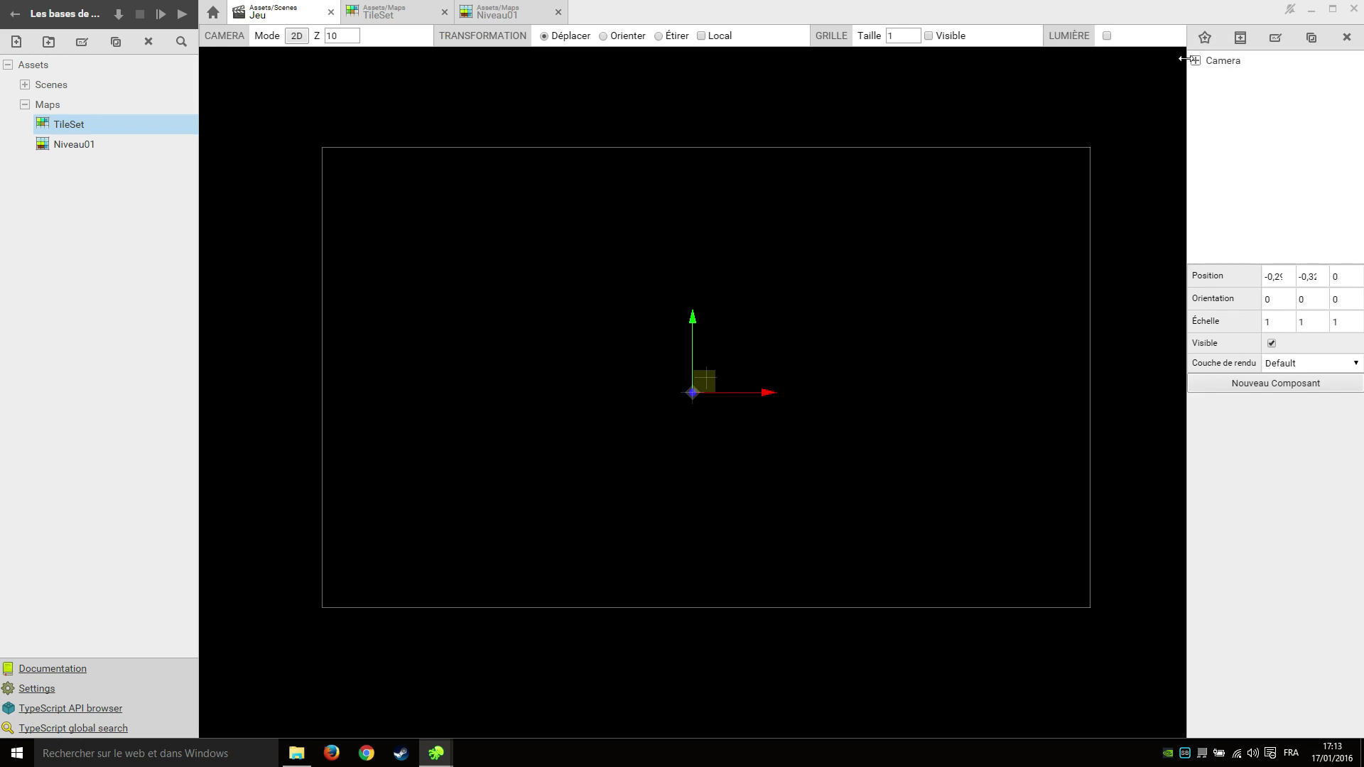
{"action": "left_click", "coordinate": [1195, 61]}
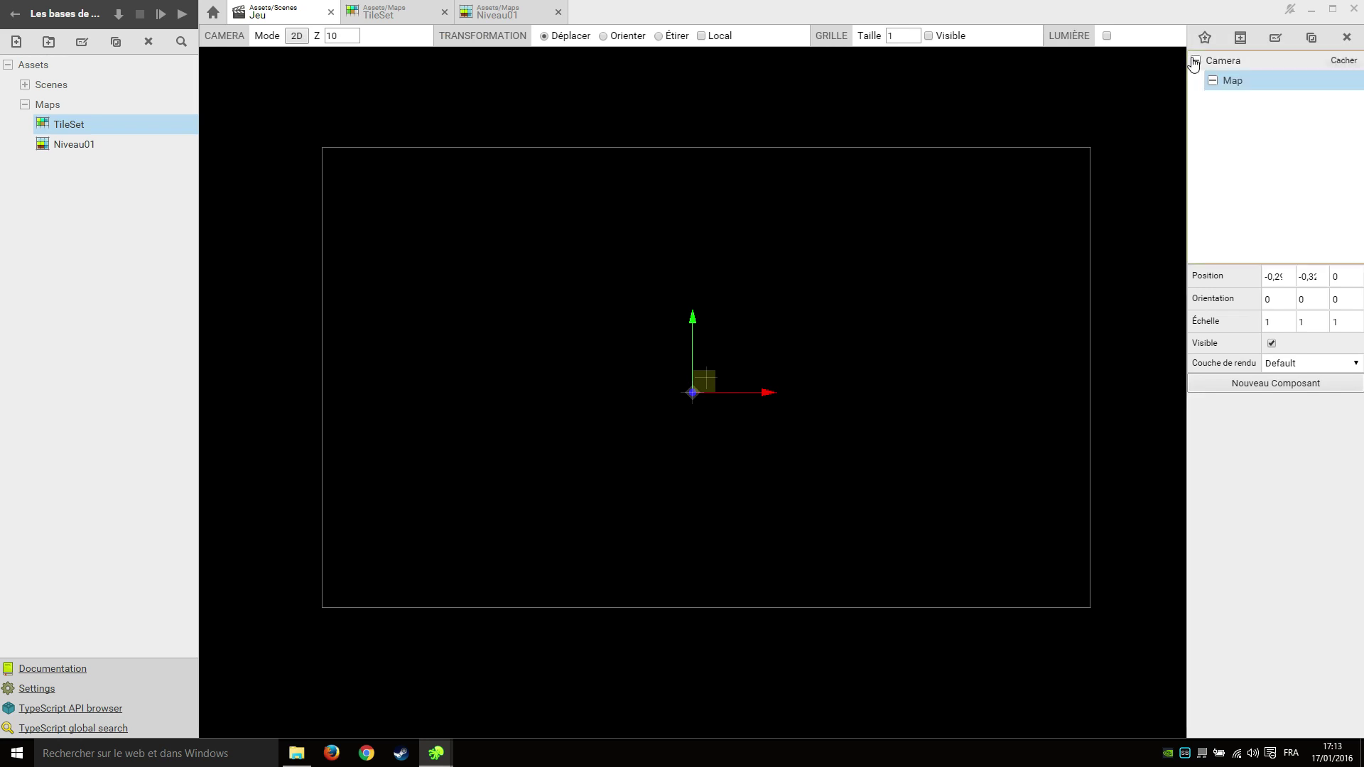
Set the Map actor's position to 0, 0, -2 and bring up the component types.
{"action": "double_click", "coordinate": [1281, 282]}
{"action": "type", "text": "0"}
{"action": "key", "text": "Tab"}
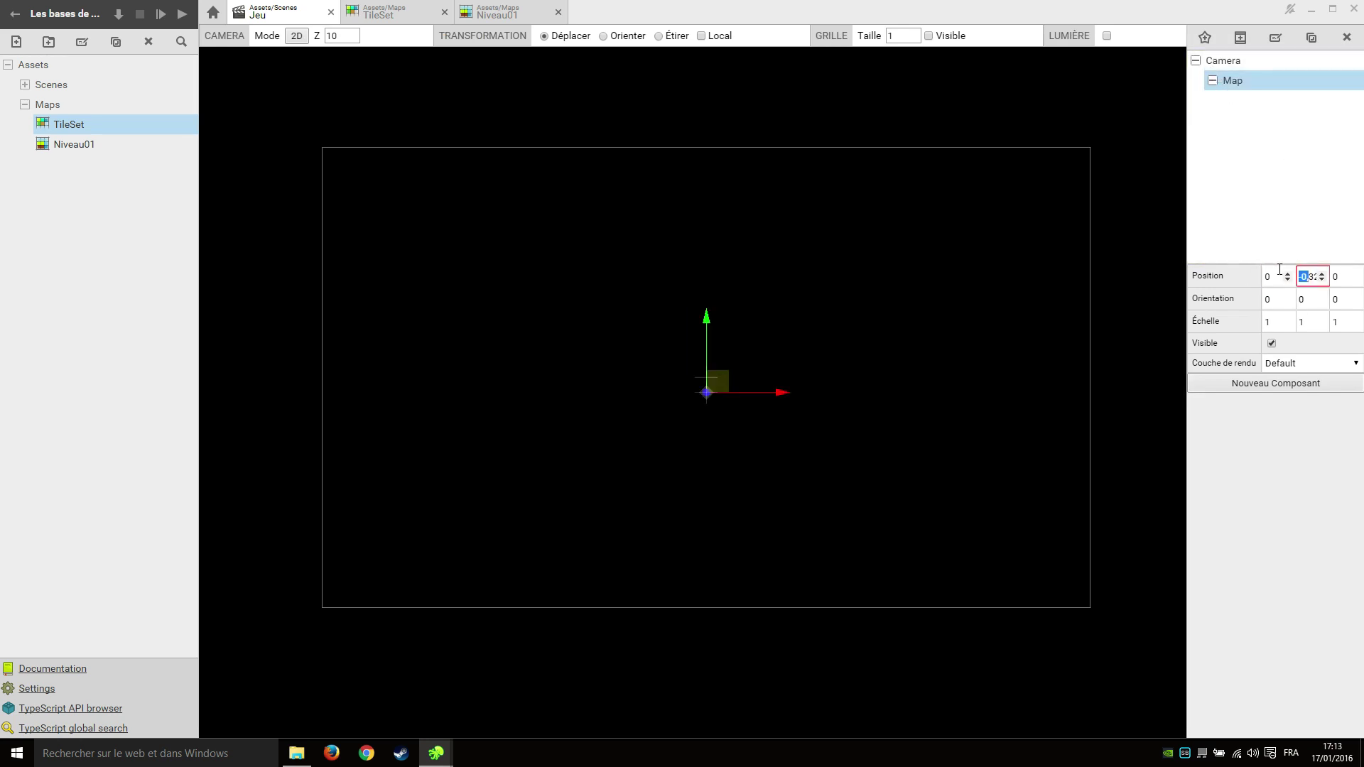
{"action": "type", "text": "4"}
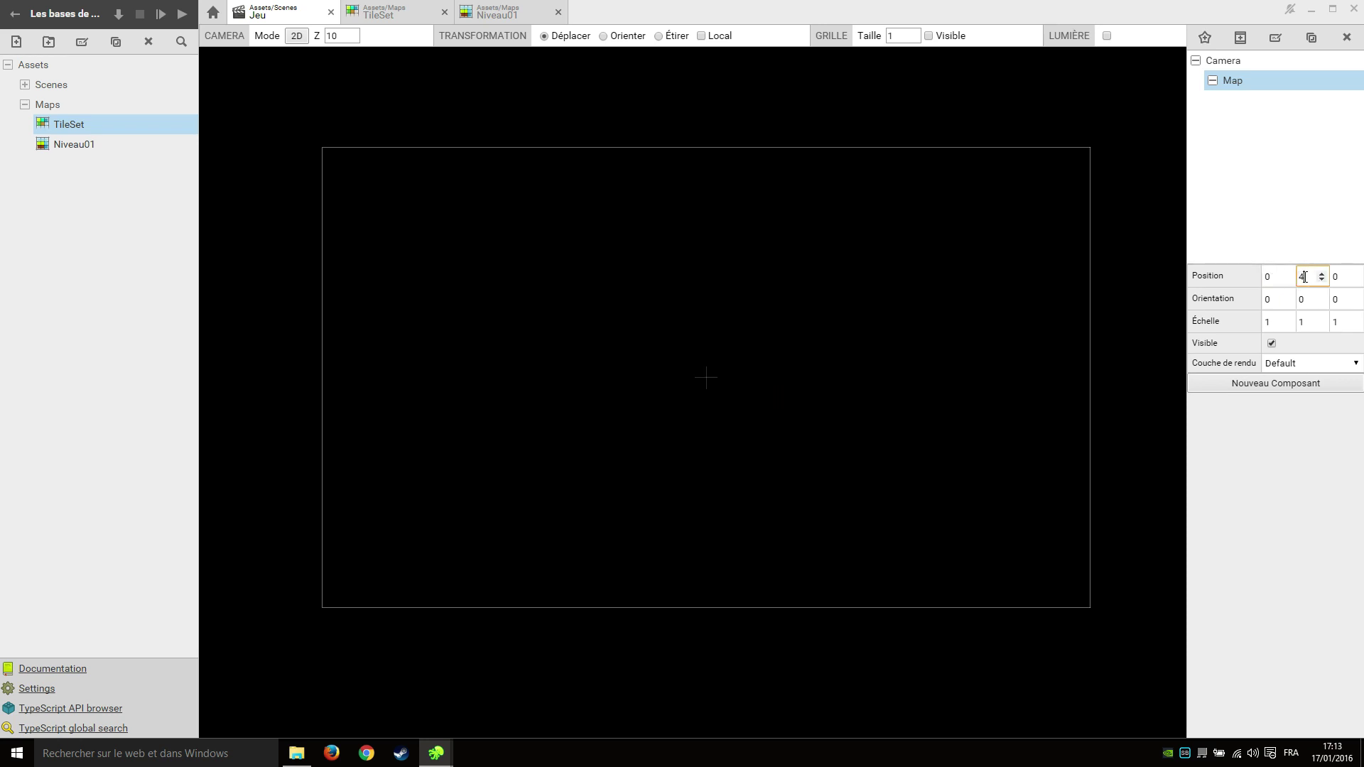
{"action": "key", "text": "BackSpace"}
{"action": "type", "text": "0"}
{"action": "key", "text": "Tab"}
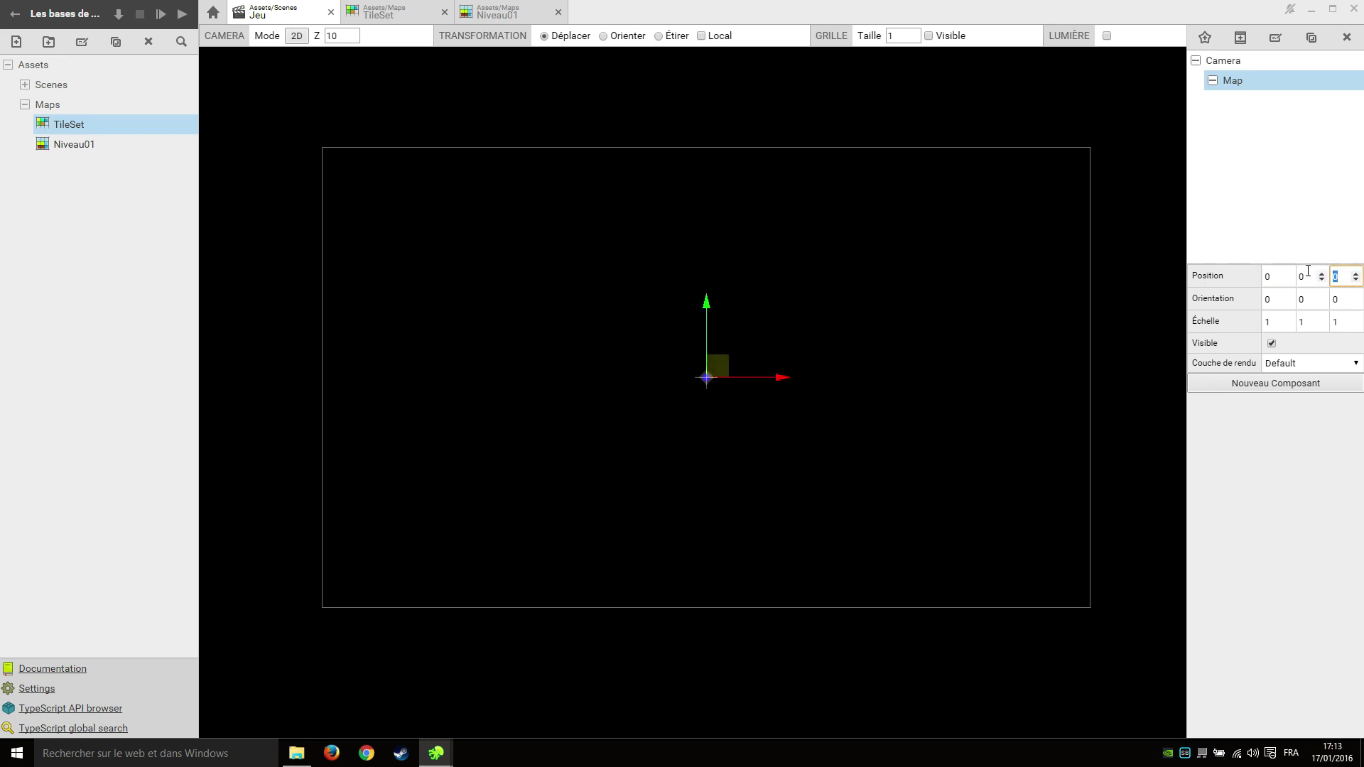
{"action": "type", "text": "-2"}
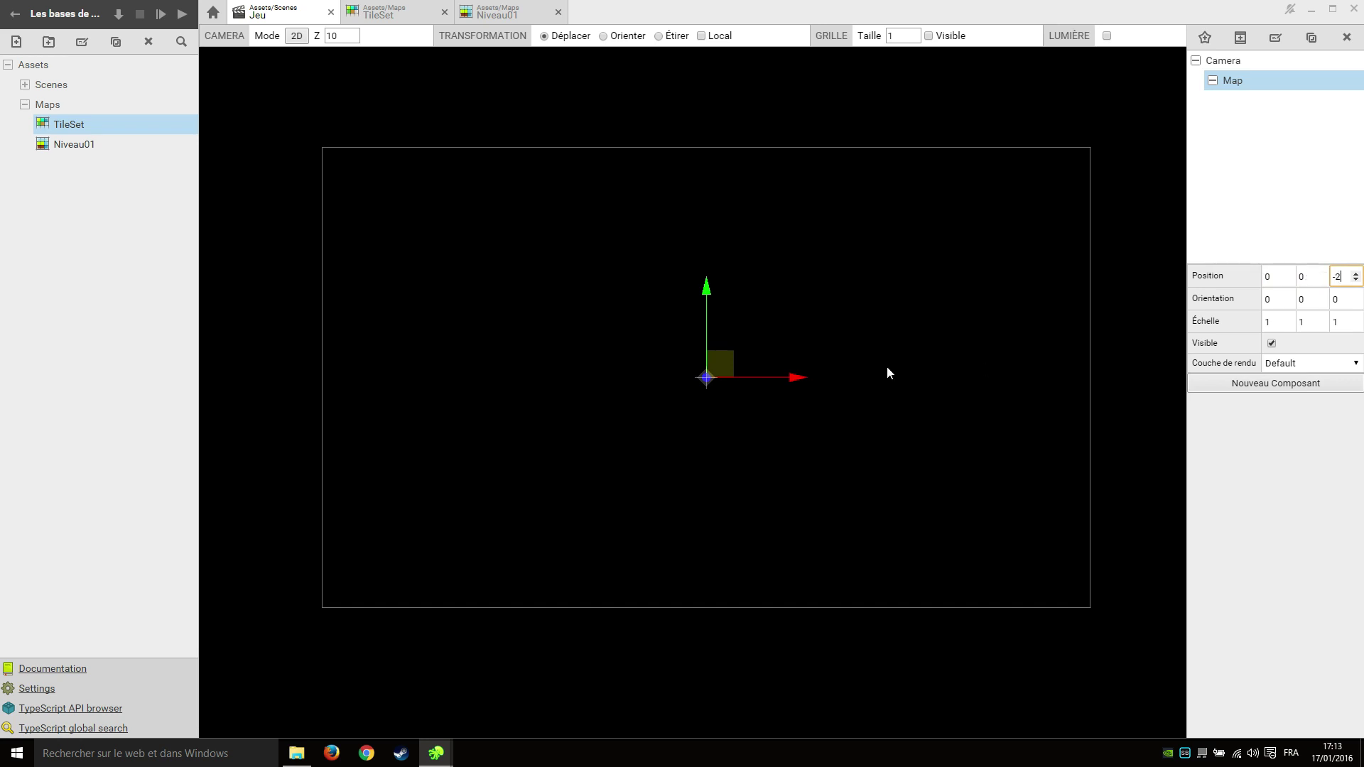
{"action": "middle_click_drag", "start_coordinate": [887, 372], "coordinate": [903, 403]}
{"action": "scroll", "coordinate": [902, 404], "scroll_direction": "down", "scroll_amount": 2}
{"action": "left_click", "coordinate": [1305, 392]}
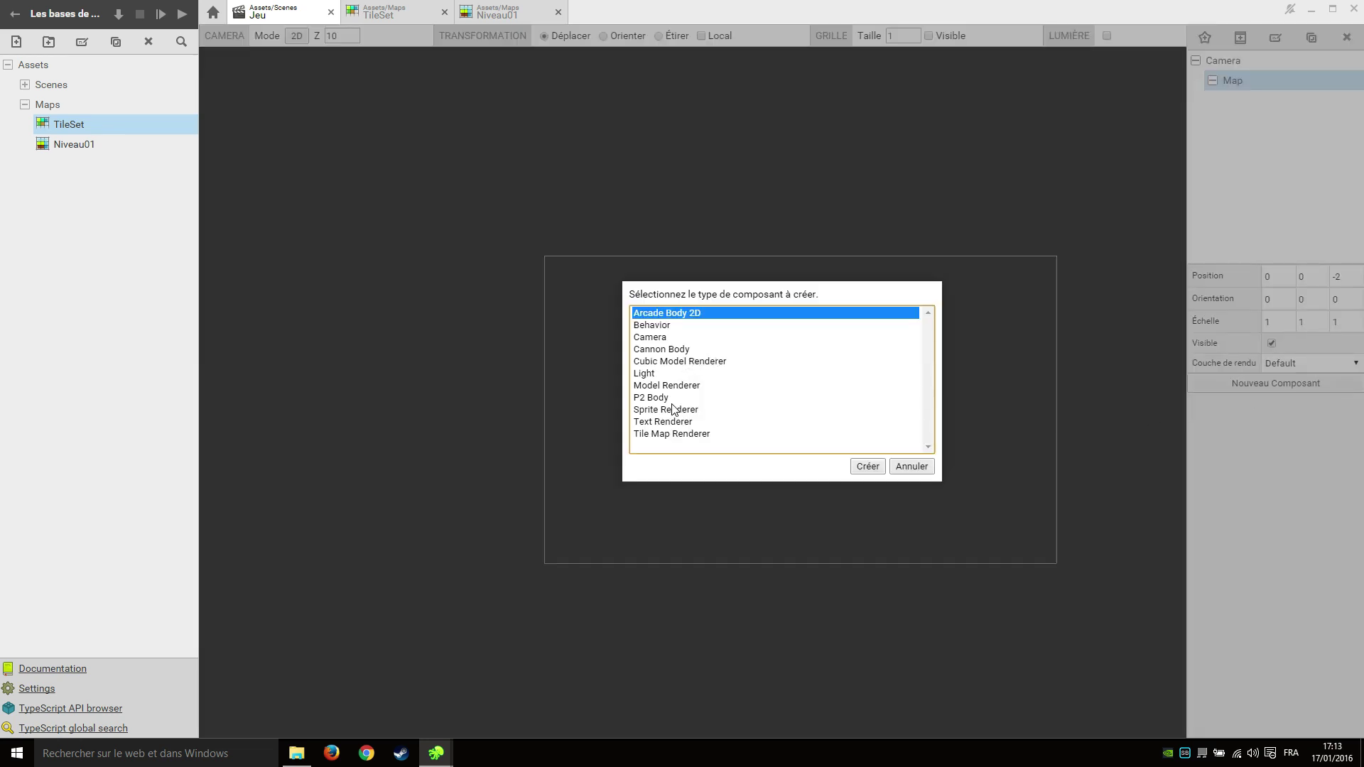
Add a Tile Map Renderer to Map and assign the Niveau01 map to it.
{"action": "left_click", "coordinate": [674, 434]}
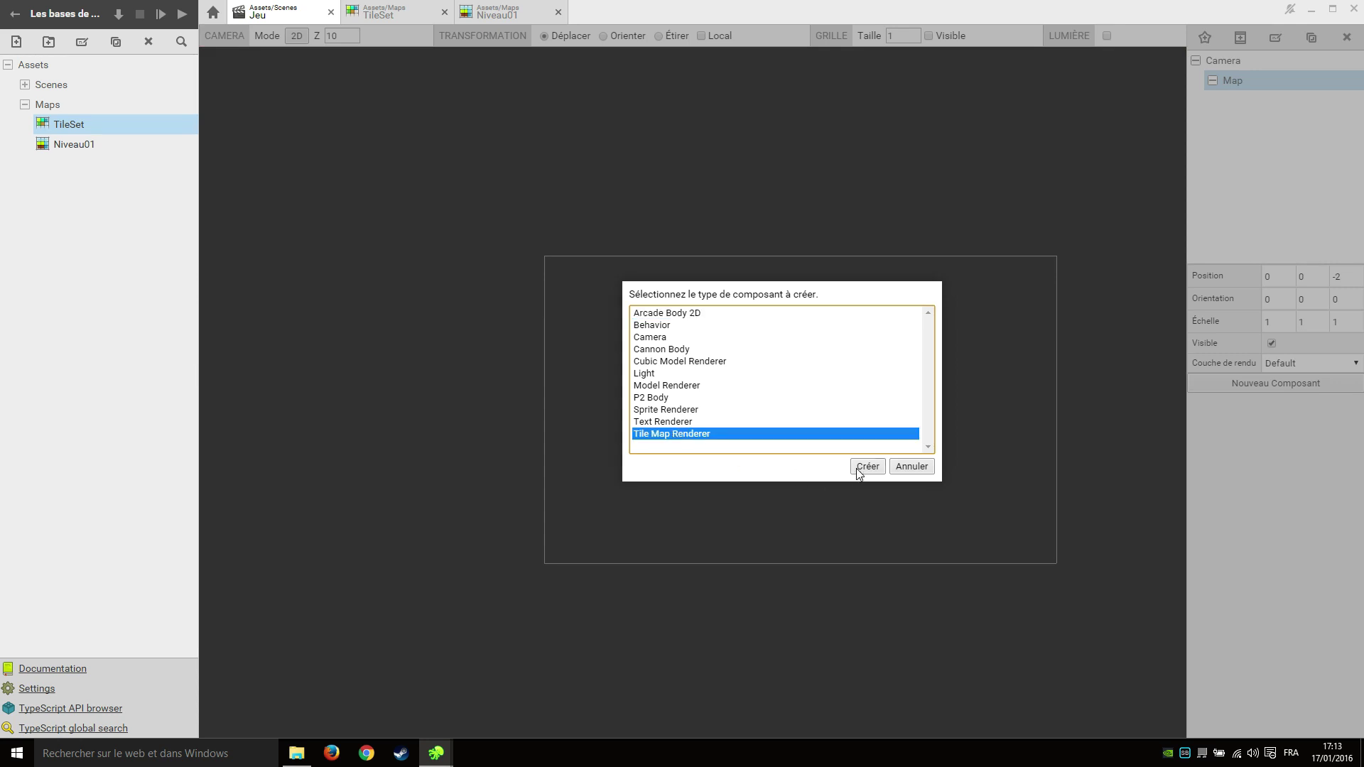
{"action": "left_click", "coordinate": [863, 468]}
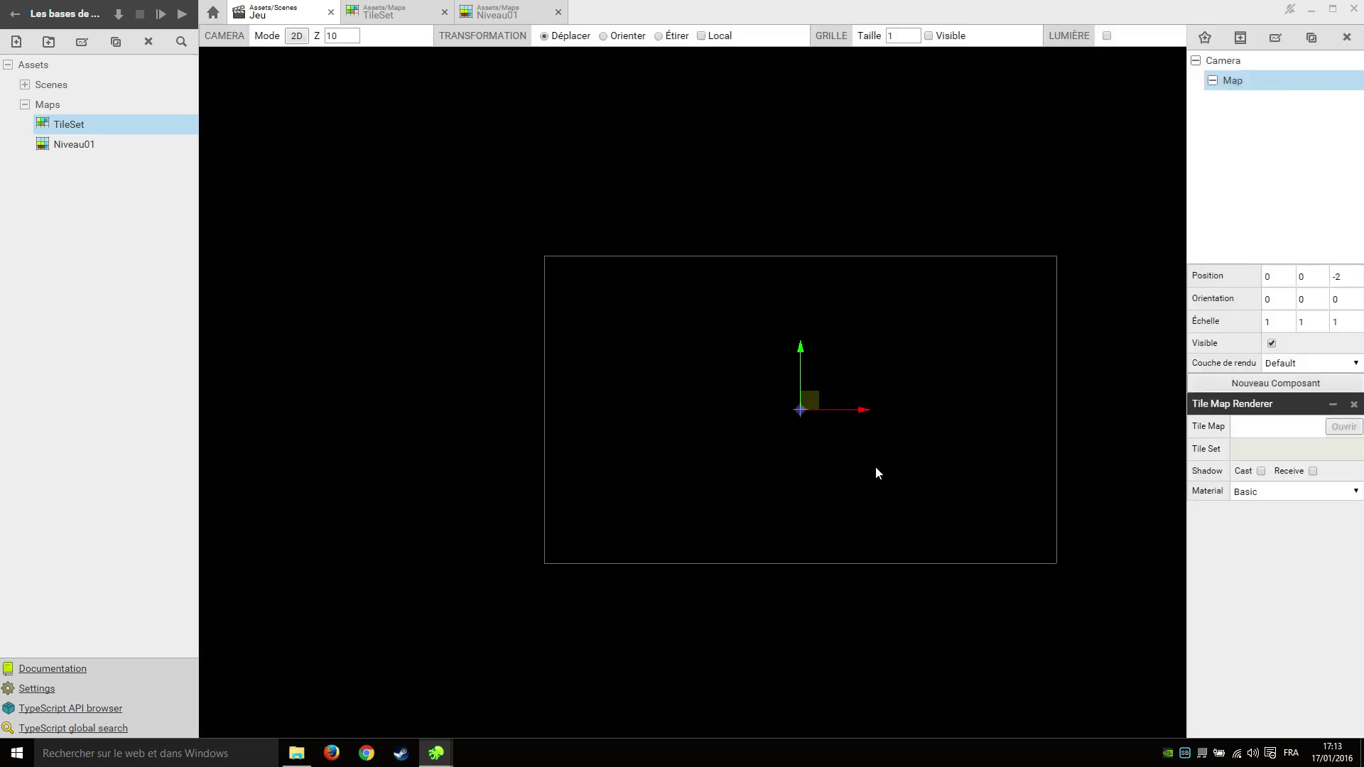
{"action": "left_click", "coordinate": [88, 187]}
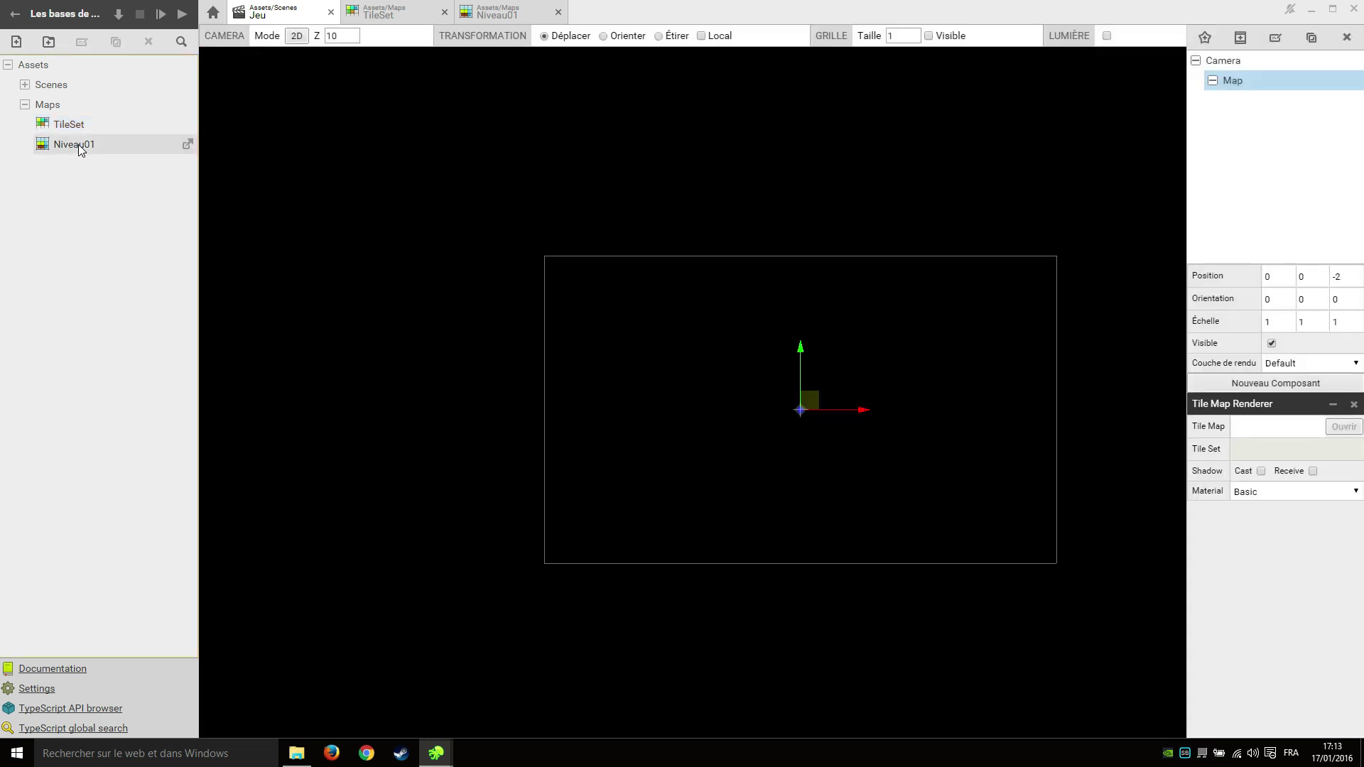
{"action": "left_click_drag", "start_coordinate": [80, 146], "coordinate": [1279, 428]}
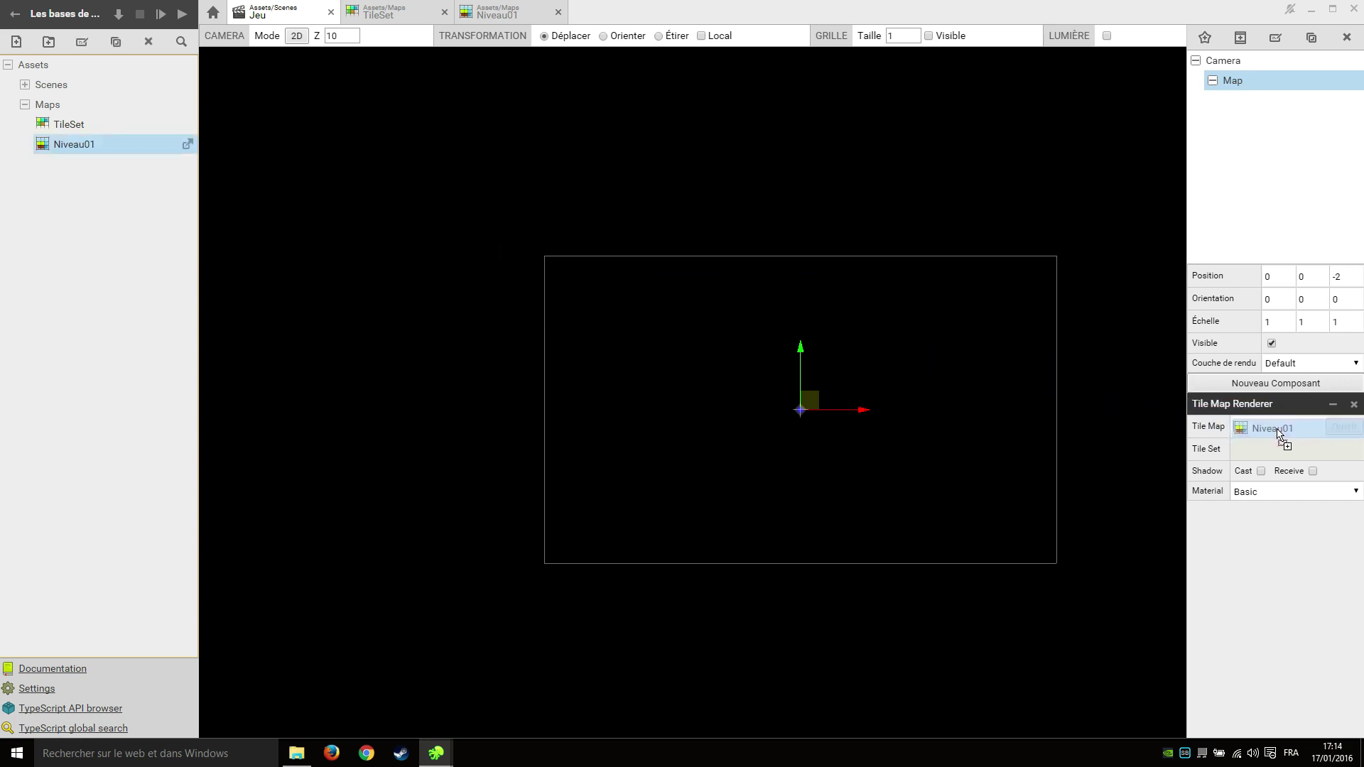
Drag the Map actor down and left to about X -2,66, Y -2,17.
{"action": "left_click", "coordinate": [1056, 430]}
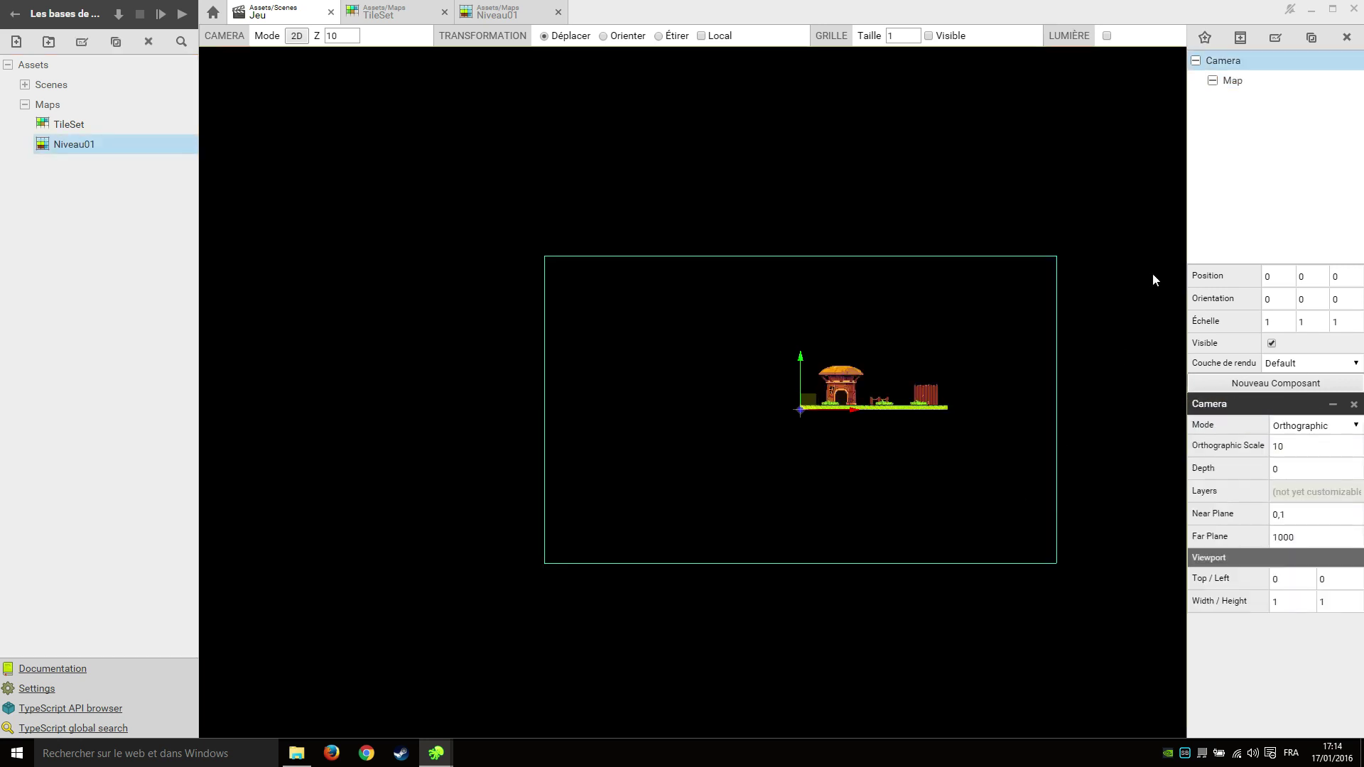
{"action": "left_click", "coordinate": [1240, 80]}
{"action": "scroll", "coordinate": [825, 386], "scroll_direction": "up", "scroll_amount": 2}
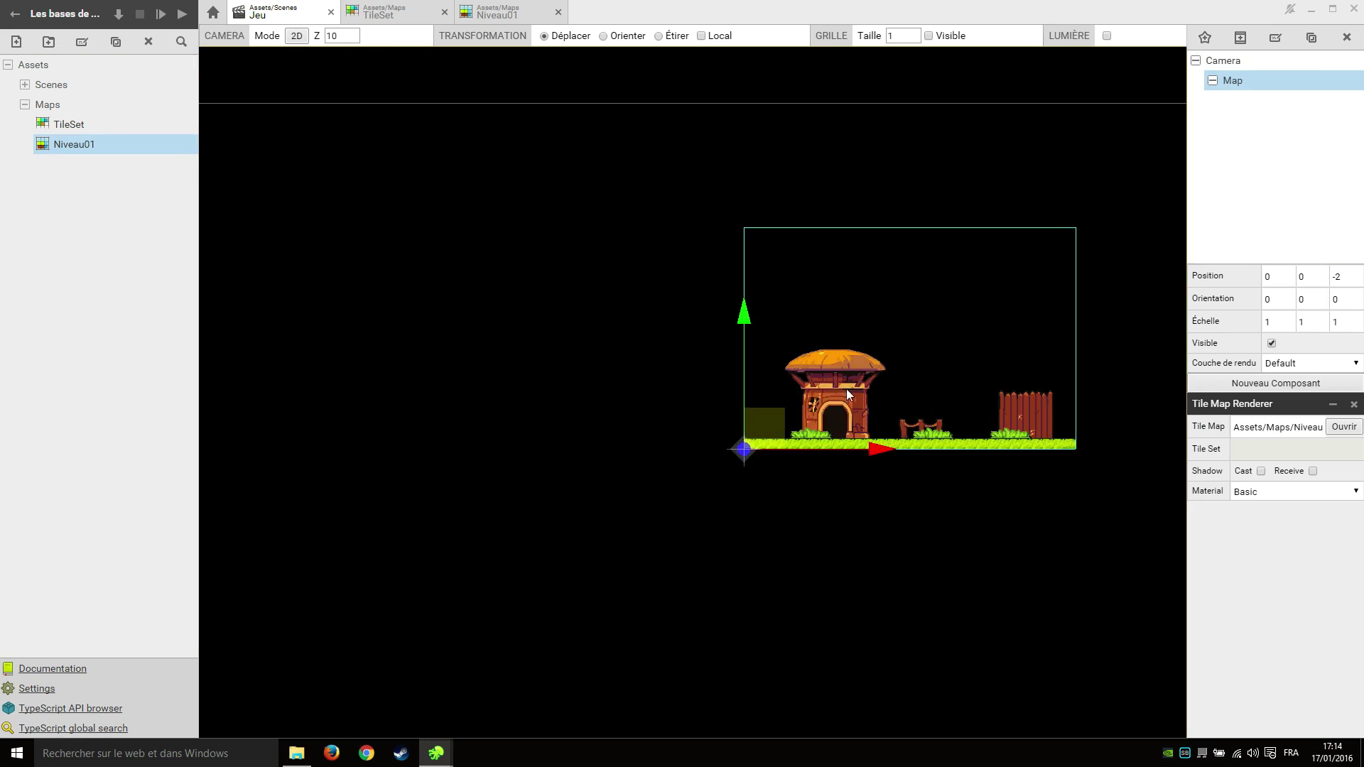
{"action": "scroll", "coordinate": [818, 398], "scroll_direction": "down", "scroll_amount": 3}
{"action": "scroll", "coordinate": [816, 338], "scroll_direction": "up", "scroll_amount": 3}
{"action": "scroll", "coordinate": [816, 339], "scroll_direction": "down", "scroll_amount": 2}
{"action": "scroll", "coordinate": [720, 343], "scroll_direction": "up", "scroll_amount": 1}
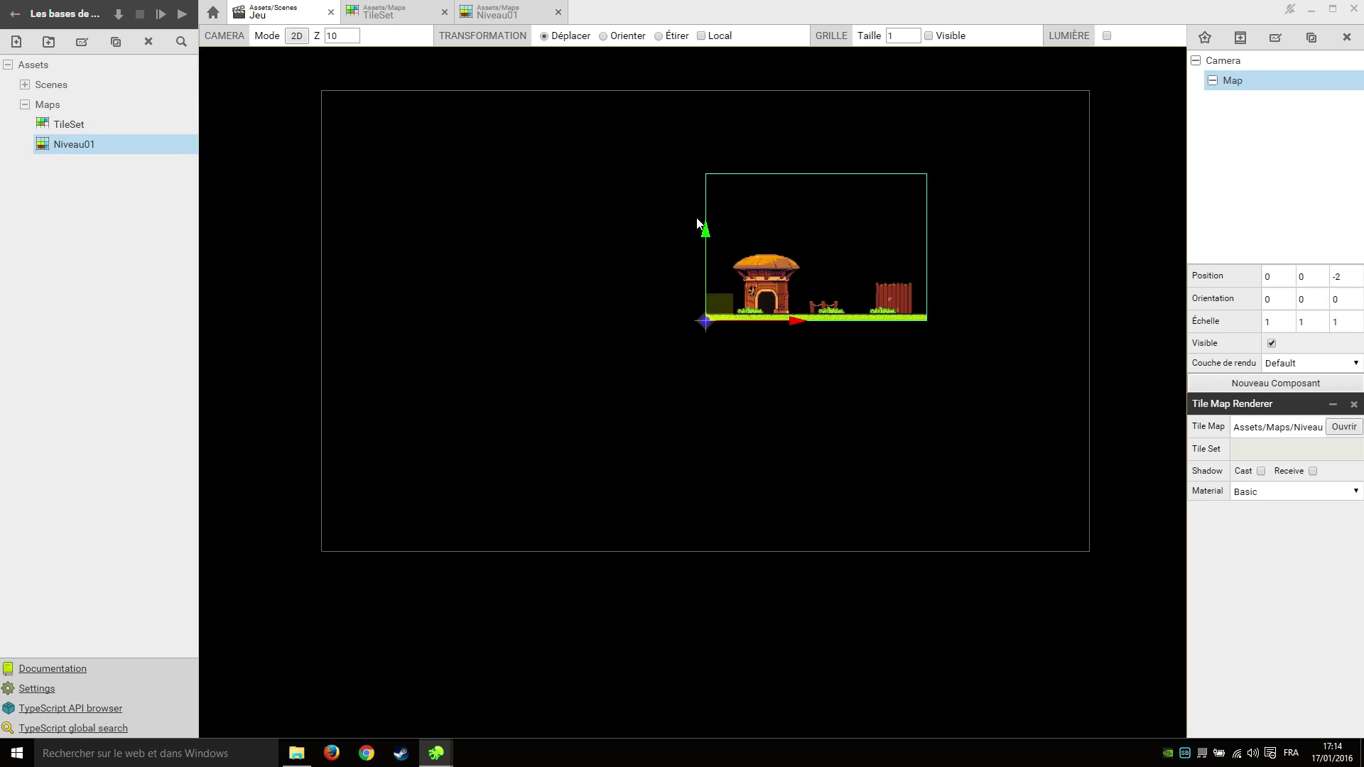
{"action": "left_click_drag", "start_coordinate": [714, 237], "coordinate": [717, 336]}
{"action": "left_click_drag", "start_coordinate": [806, 425], "coordinate": [674, 425]}
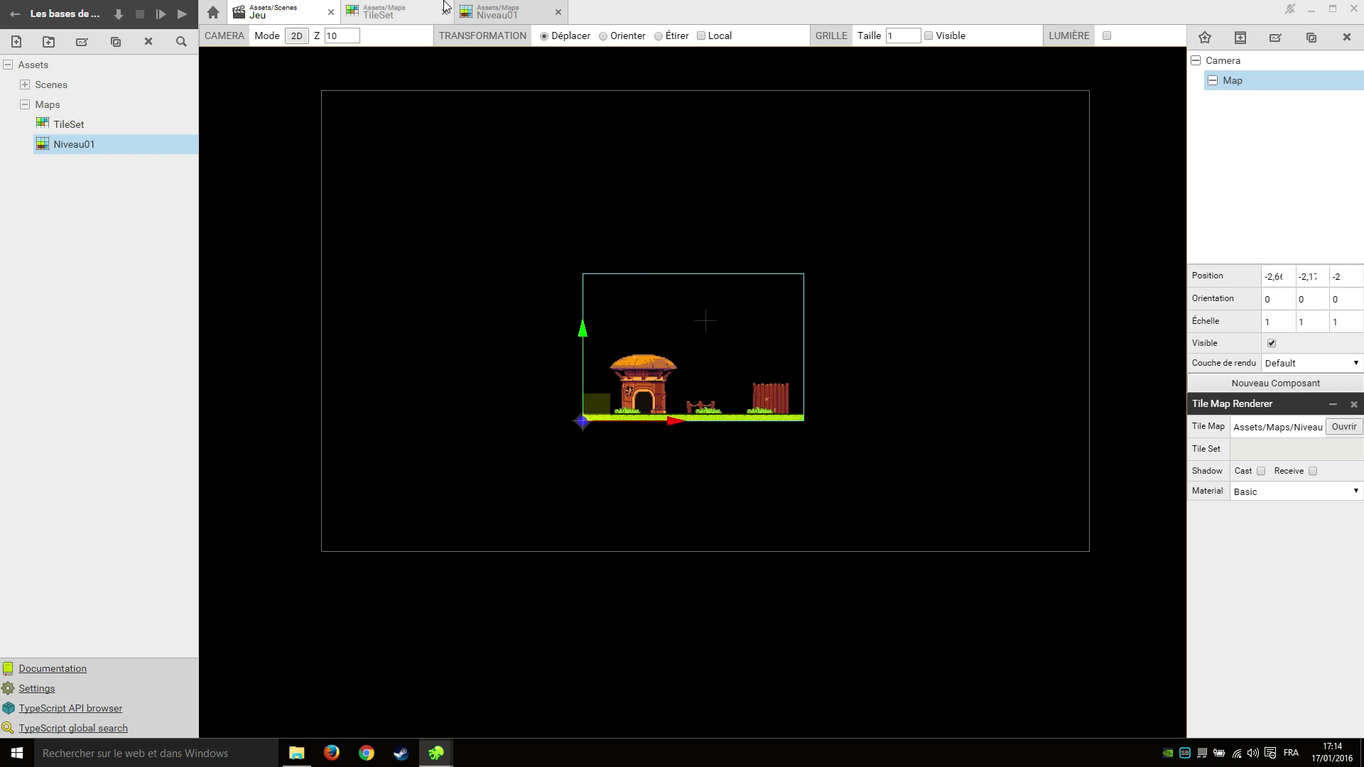
Set Niveau01 to 50 pixels per unit and move the map left to X -4,39.
{"action": "left_click", "coordinate": [493, 15]}
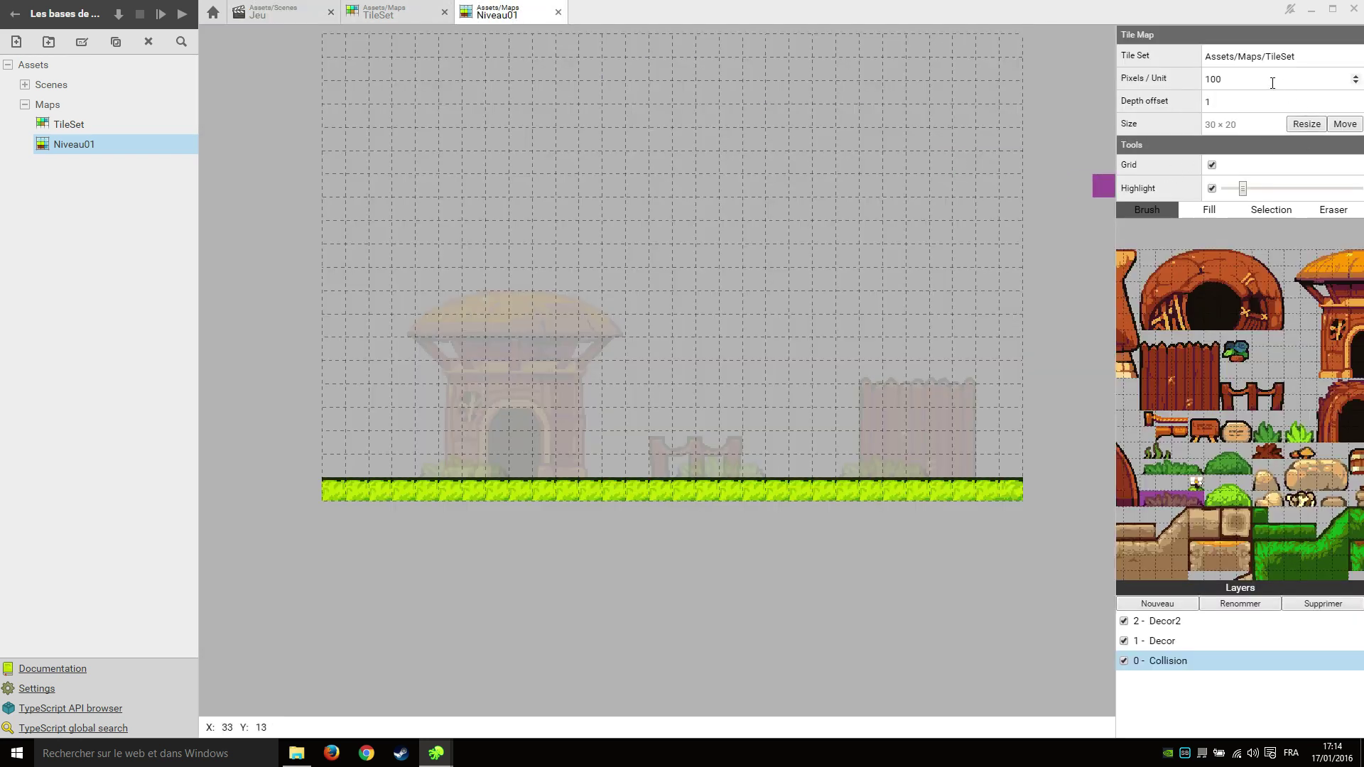
{"action": "left_click_drag", "start_coordinate": [1272, 83], "coordinate": [1145, 74]}
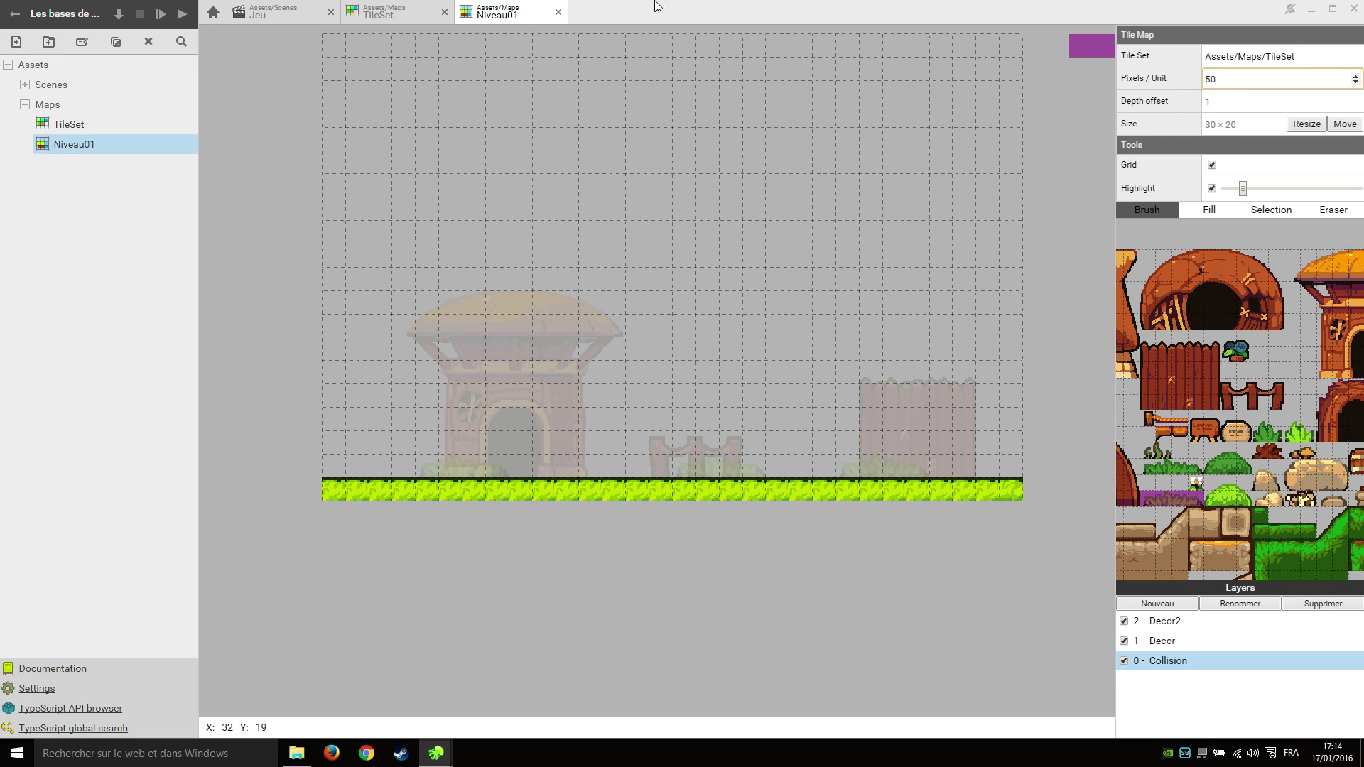
{"action": "left_click", "coordinate": [239, 7]}
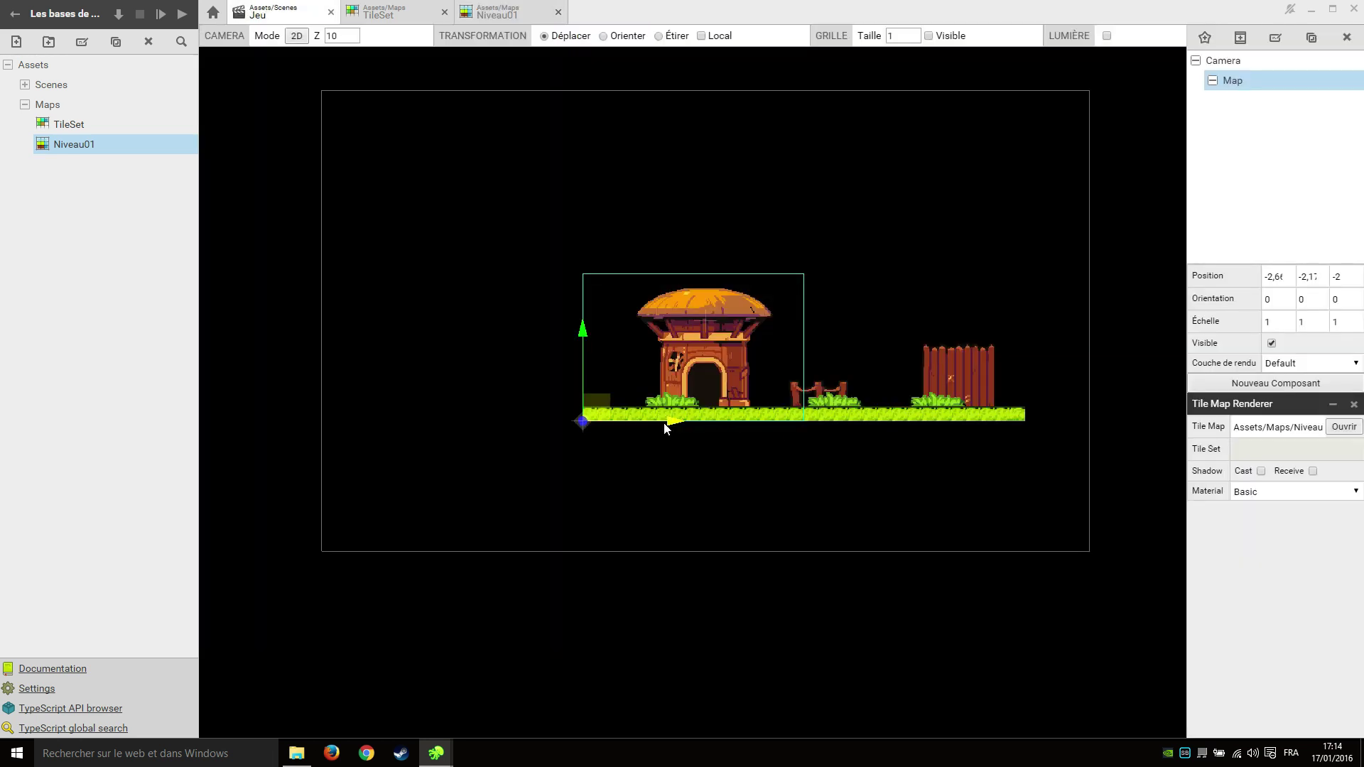
{"action": "left_click_drag", "start_coordinate": [667, 422], "coordinate": [588, 420]}
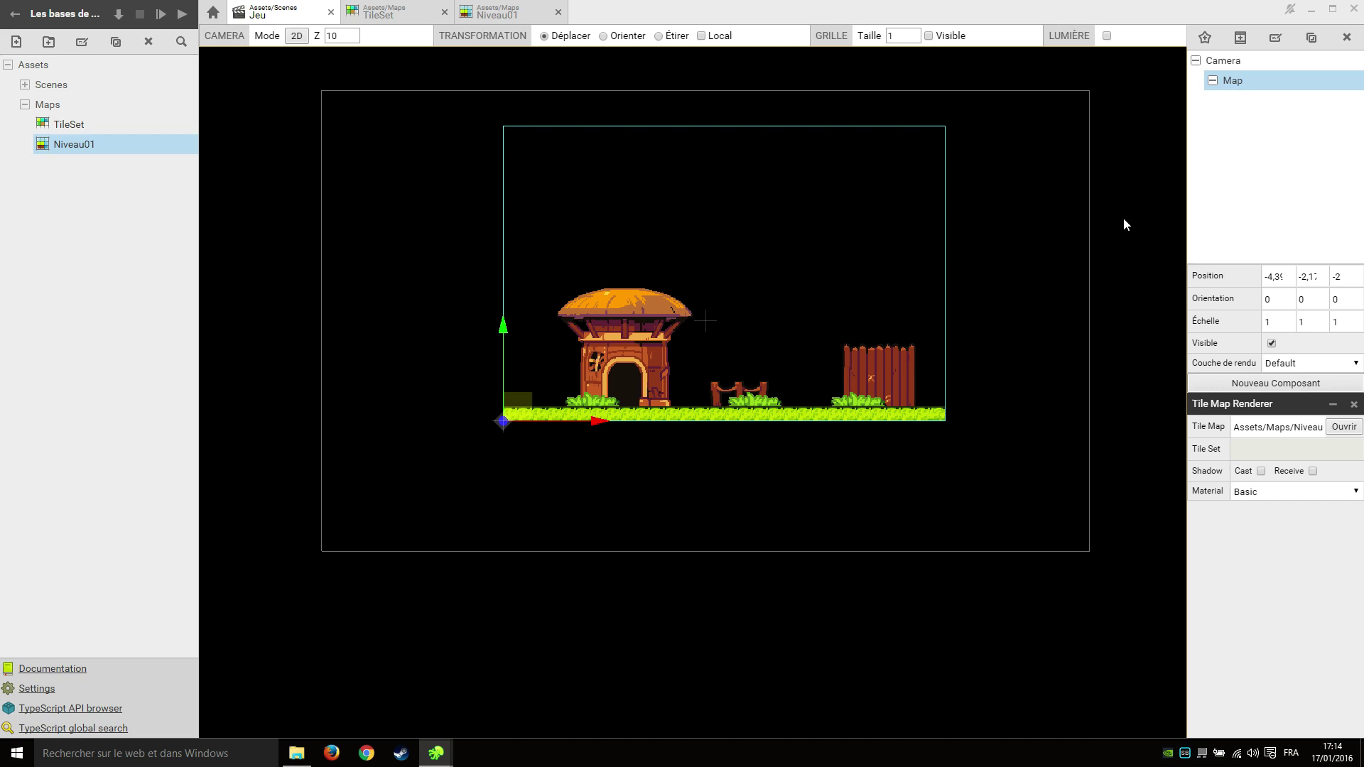
Set the Camera's orthographic scale to 6.
{"action": "left_click", "coordinate": [1230, 61]}
{"action": "double_click", "coordinate": [1306, 449]}
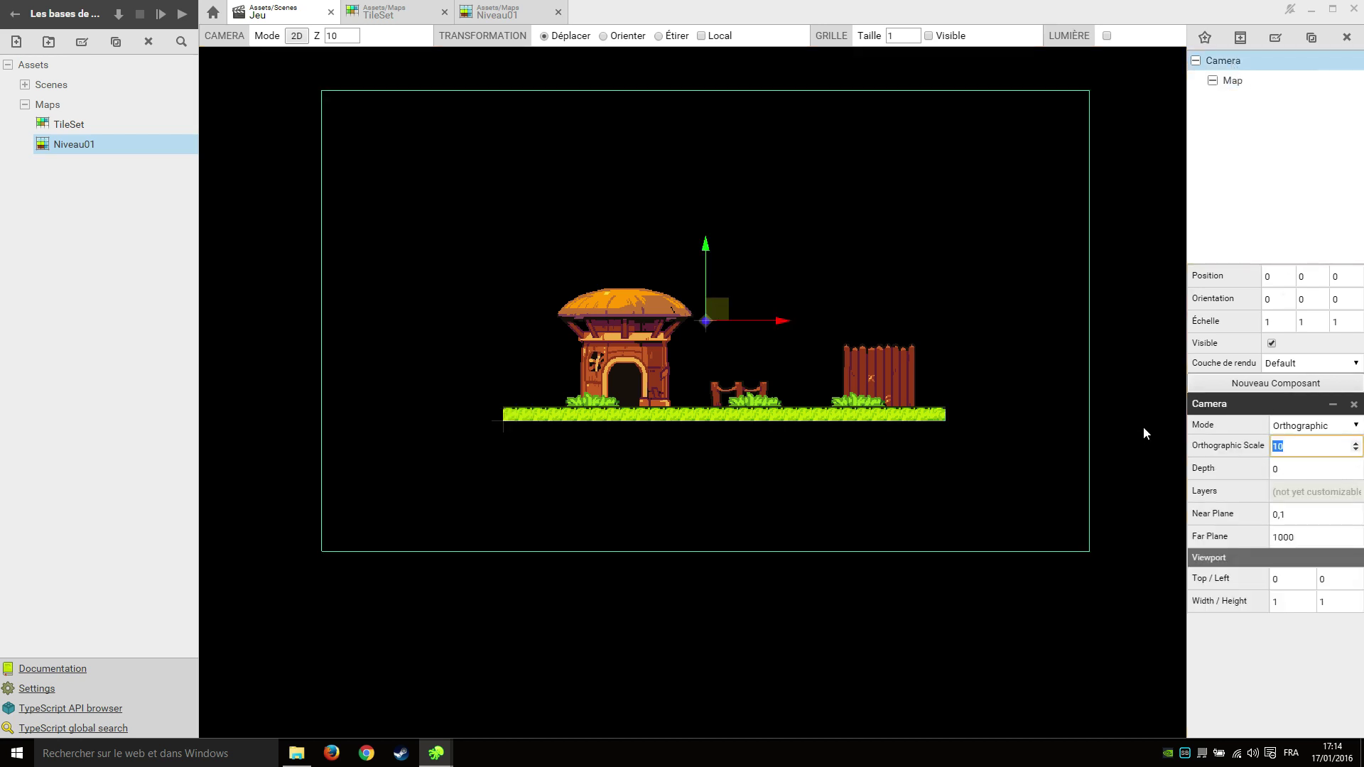
{"action": "type", "text": "6"}
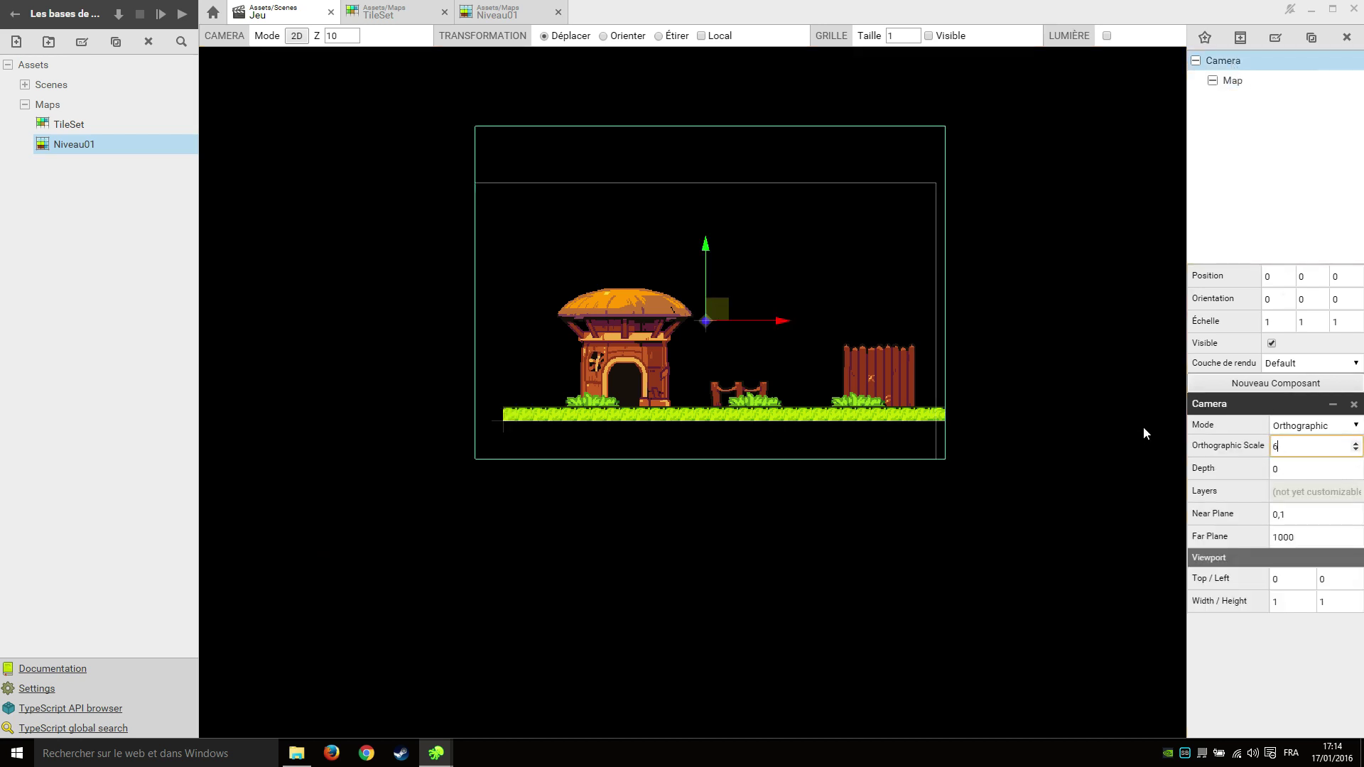
{"action": "left_click", "coordinate": [998, 512]}
Align the Map actor in the camera frame at about X -5,0, Y -2,83.
{"action": "scroll", "coordinate": [846, 385], "scroll_direction": "up", "scroll_amount": 2}
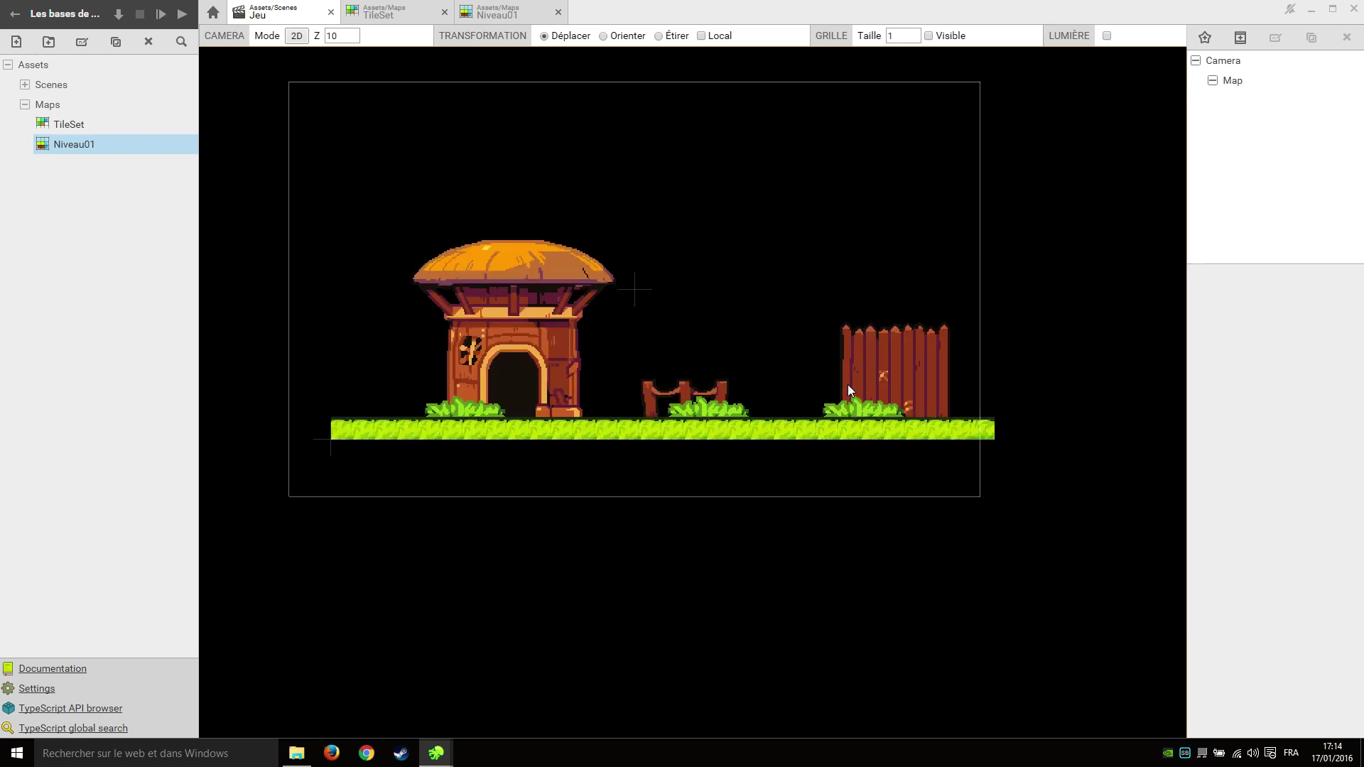
{"action": "scroll", "coordinate": [846, 385], "scroll_direction": "down", "scroll_amount": 2}
{"action": "middle_click_drag", "start_coordinate": [807, 353], "coordinate": [778, 438]}
{"action": "left_click", "coordinate": [1233, 80]}
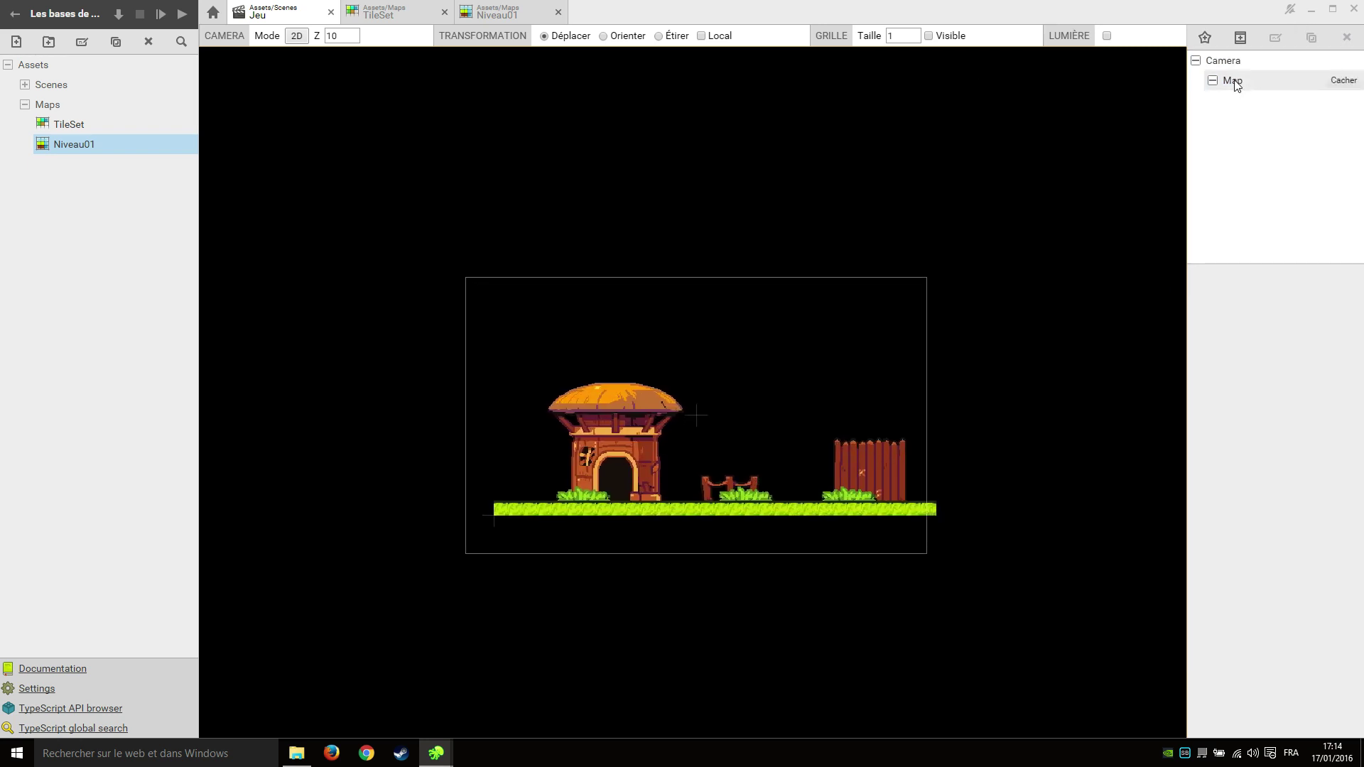
{"action": "left_click_drag", "start_coordinate": [500, 429], "coordinate": [496, 447]}
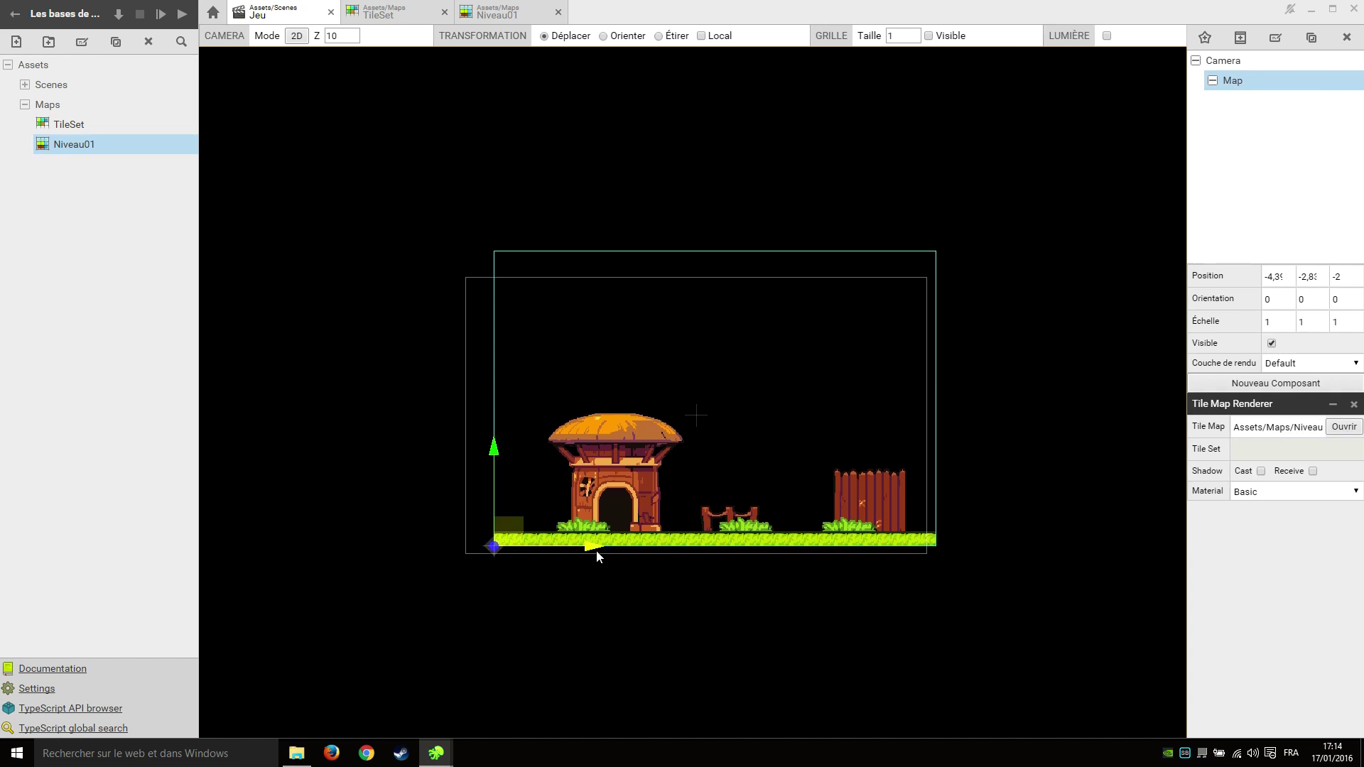
{"action": "left_click_drag", "start_coordinate": [595, 551], "coordinate": [569, 547]}
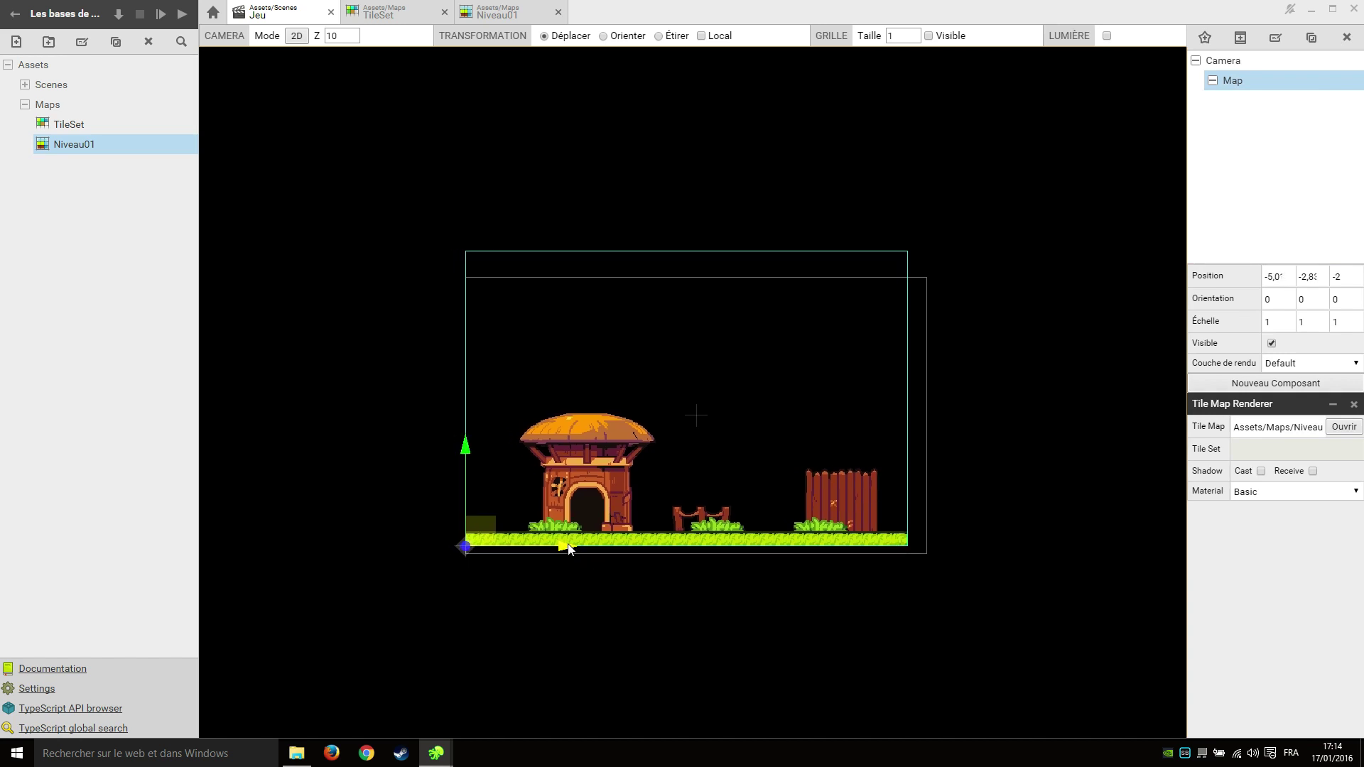
{"action": "left_click", "coordinate": [373, 477]}
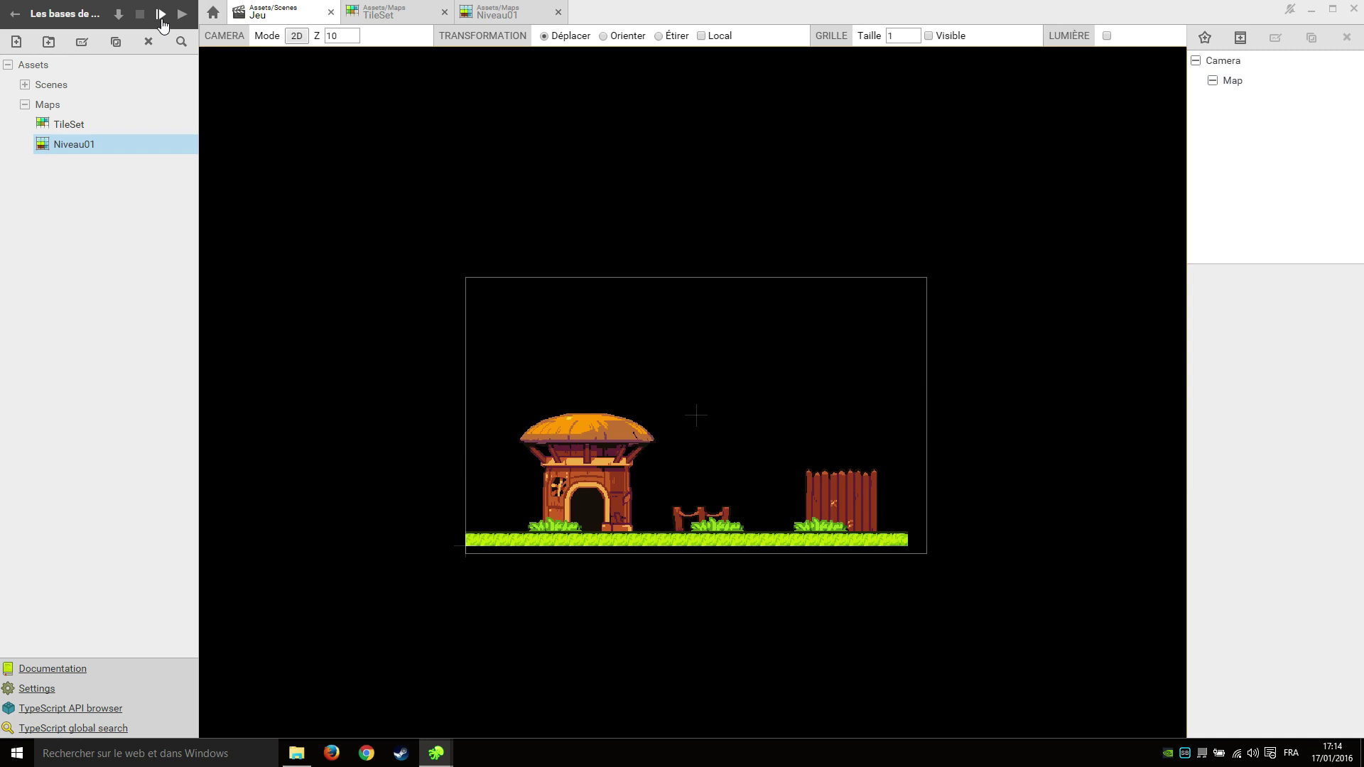
{"action": "left_click", "coordinate": [161, 15]}
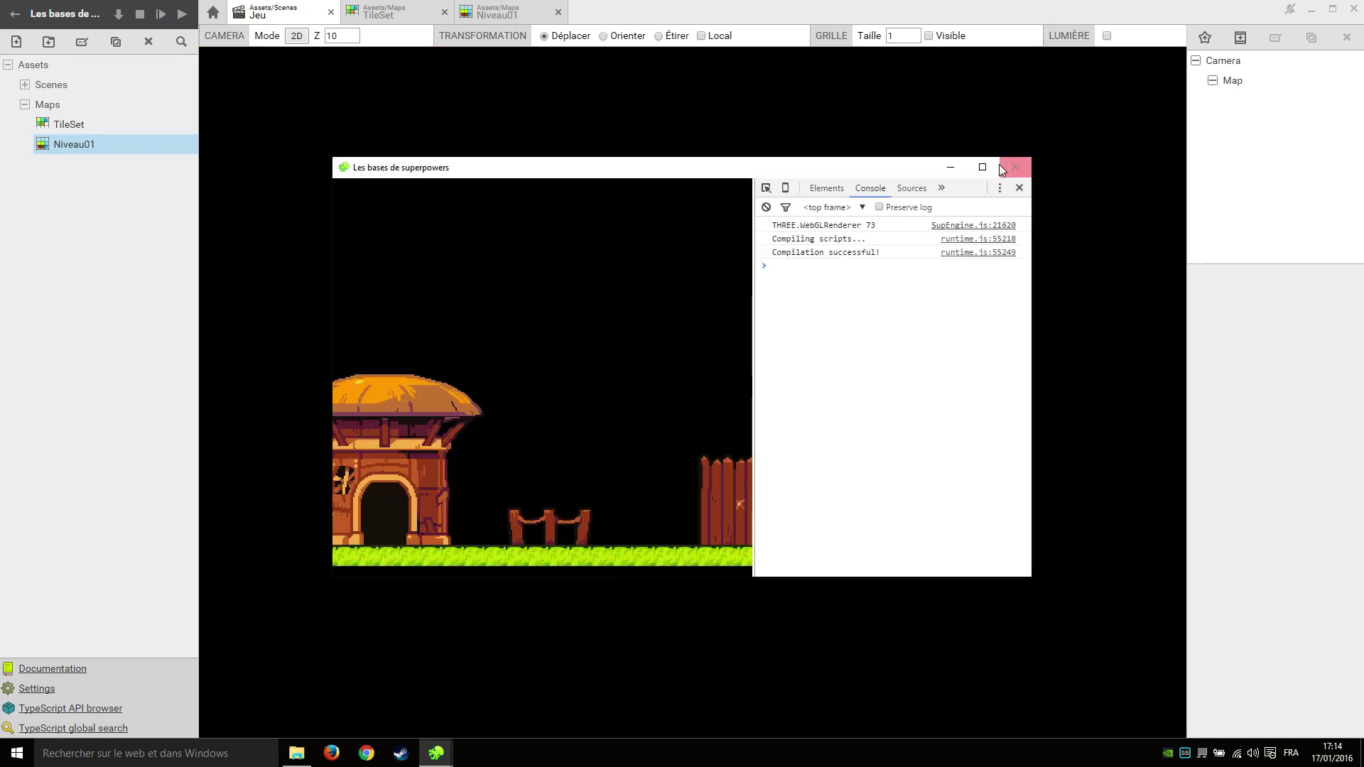
{"action": "left_click", "coordinate": [983, 167]}
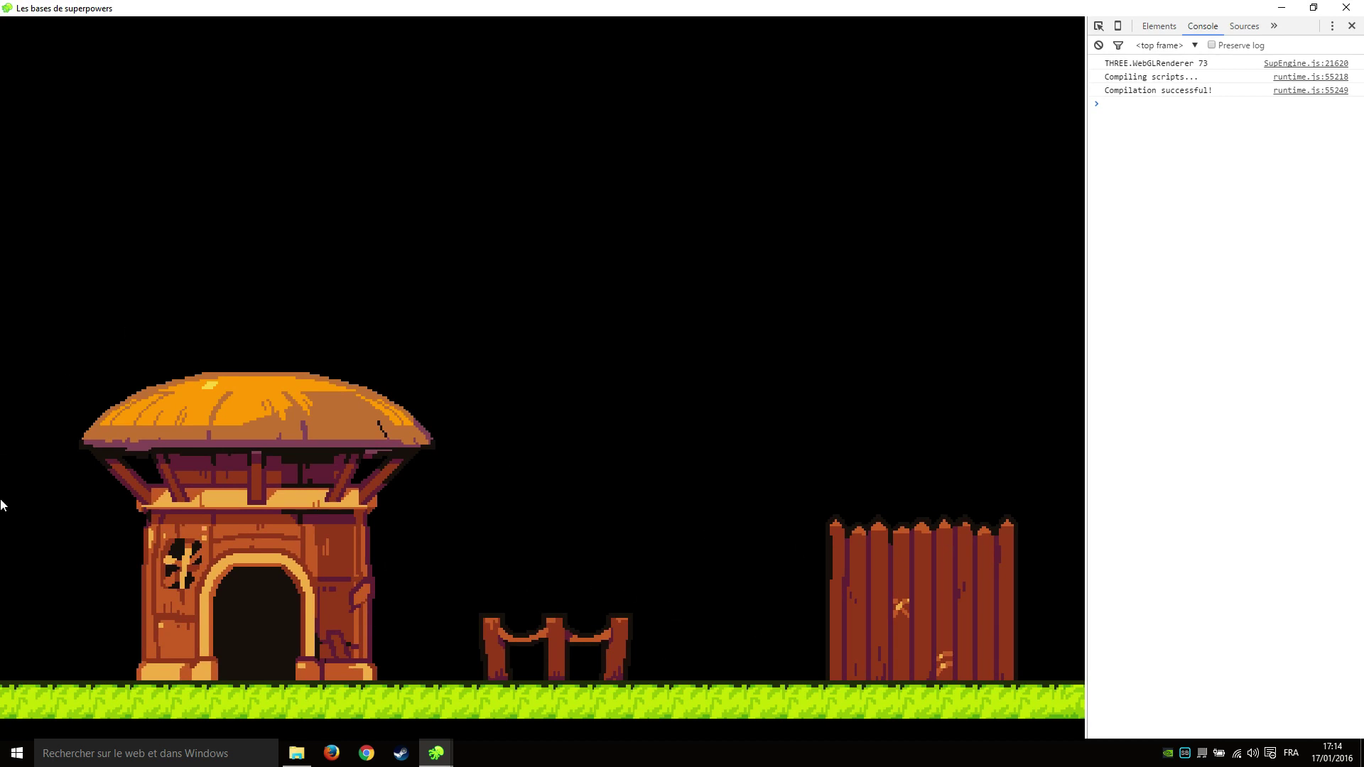
{"action": "left_click", "coordinate": [1346, 8]}
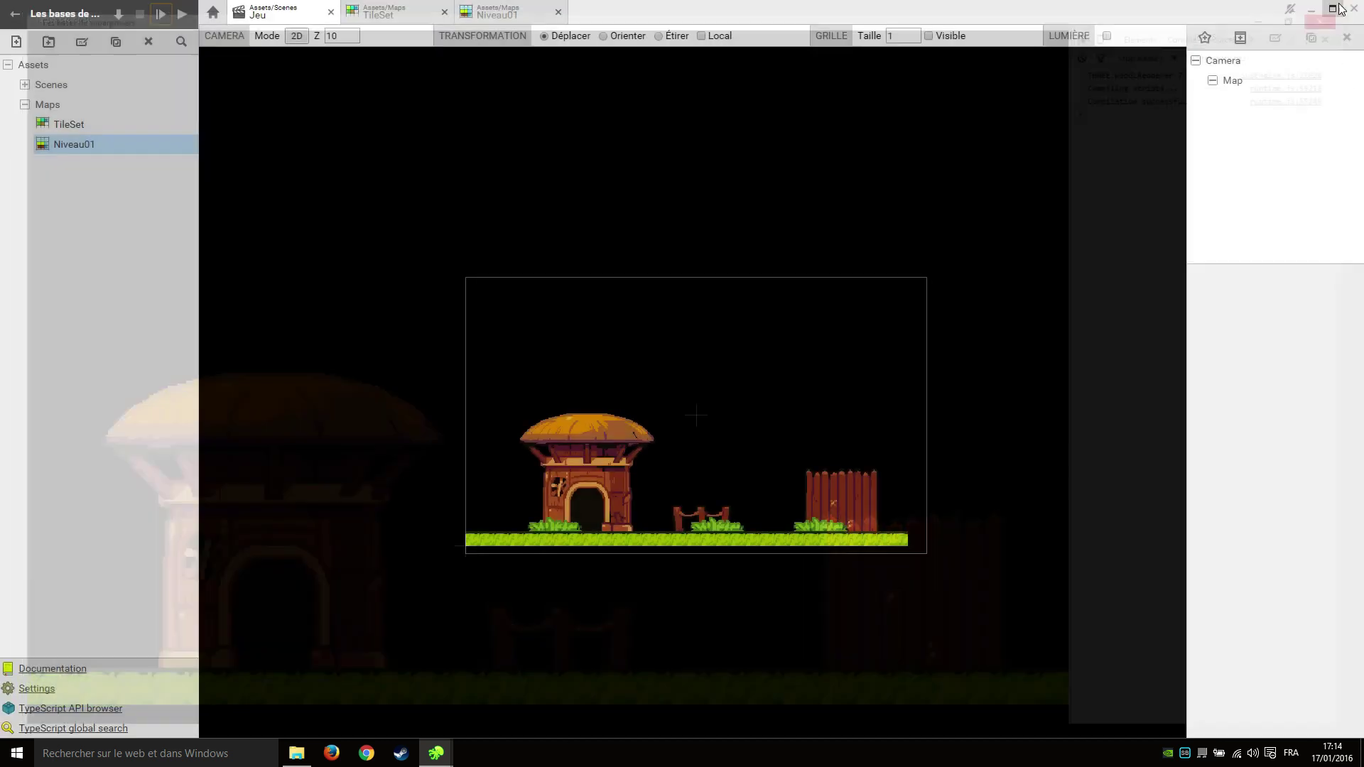
Create a Sprites folder at the Assets root.
{"action": "left_click", "coordinate": [105, 233]}
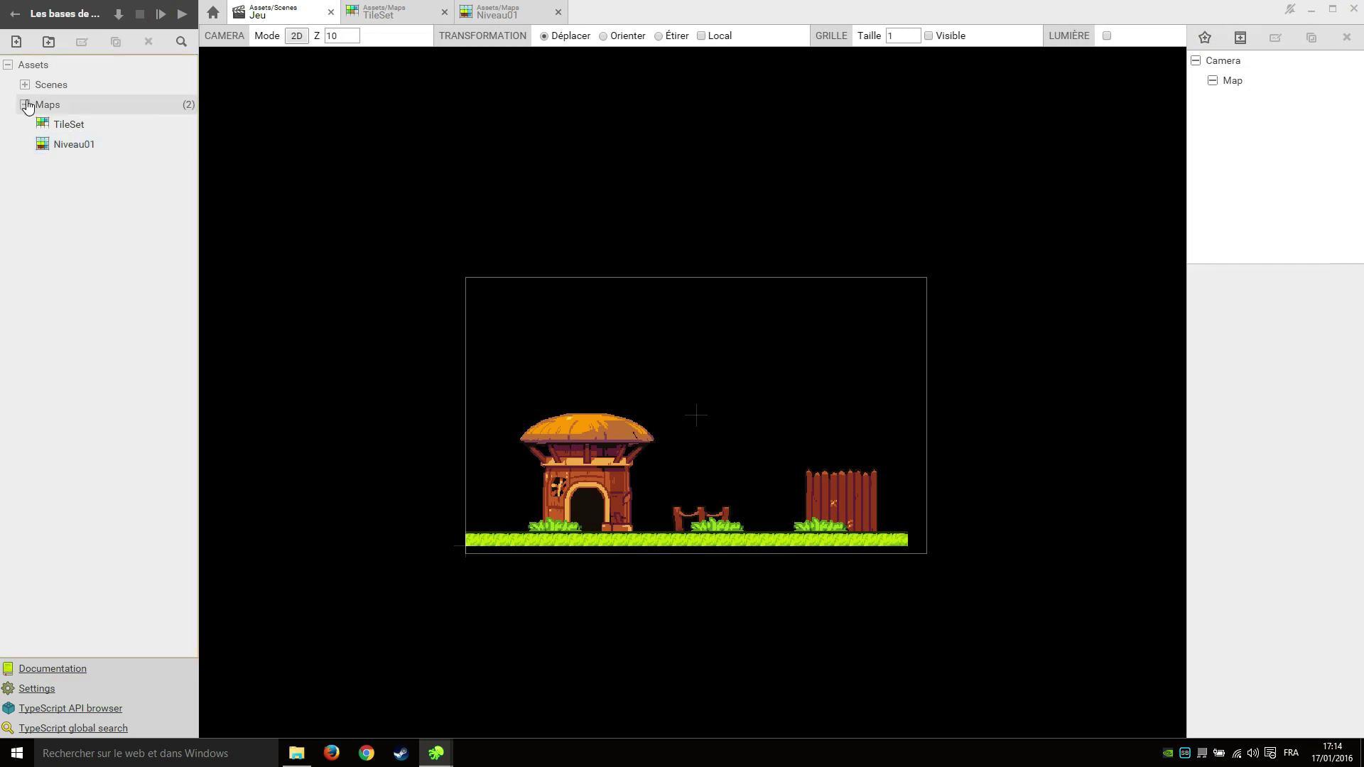
{"action": "left_click", "coordinate": [25, 105]}
{"action": "left_click", "coordinate": [70, 67]}
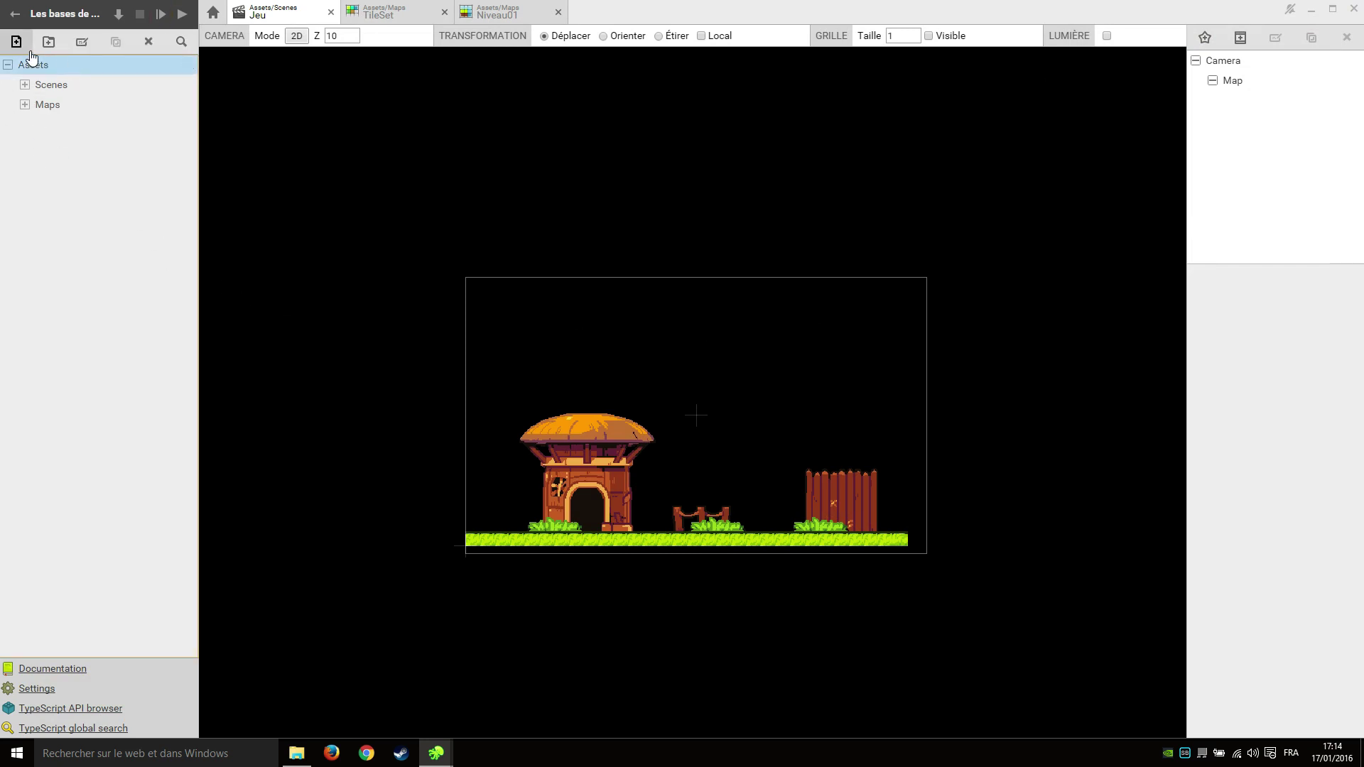
{"action": "left_click", "coordinate": [47, 42]}
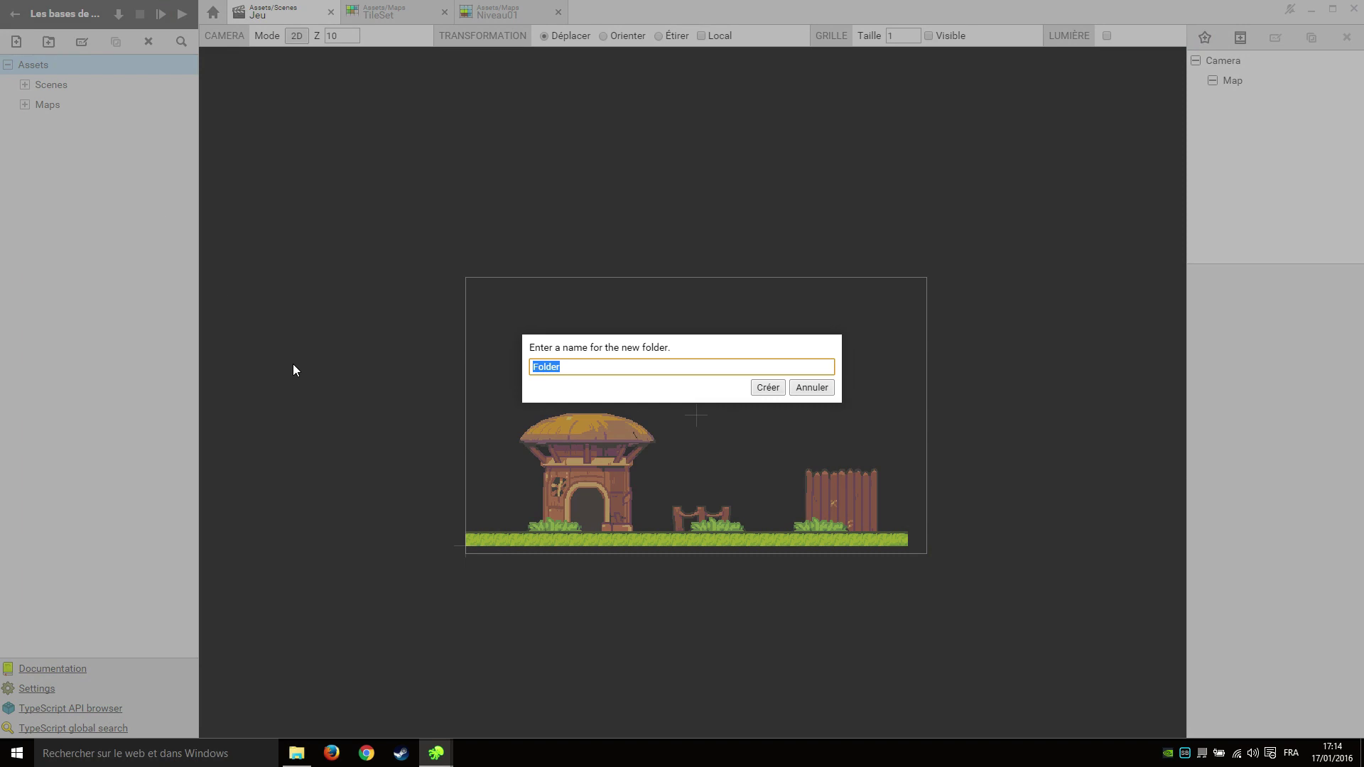
{"action": "type", "text": "Sprites"}
{"action": "key", "text": "Return"}
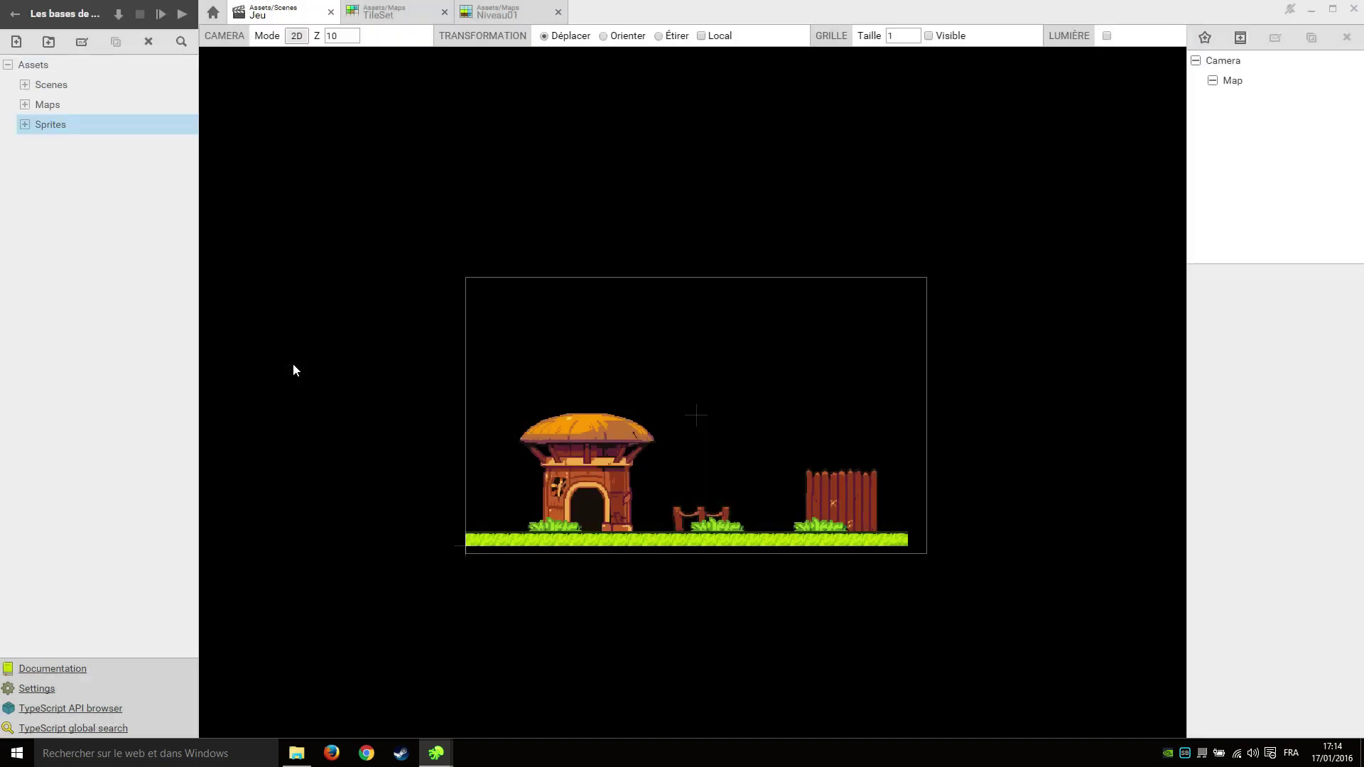
Create a new Sprite asset named Player.
{"action": "left_click", "coordinate": [15, 41]}
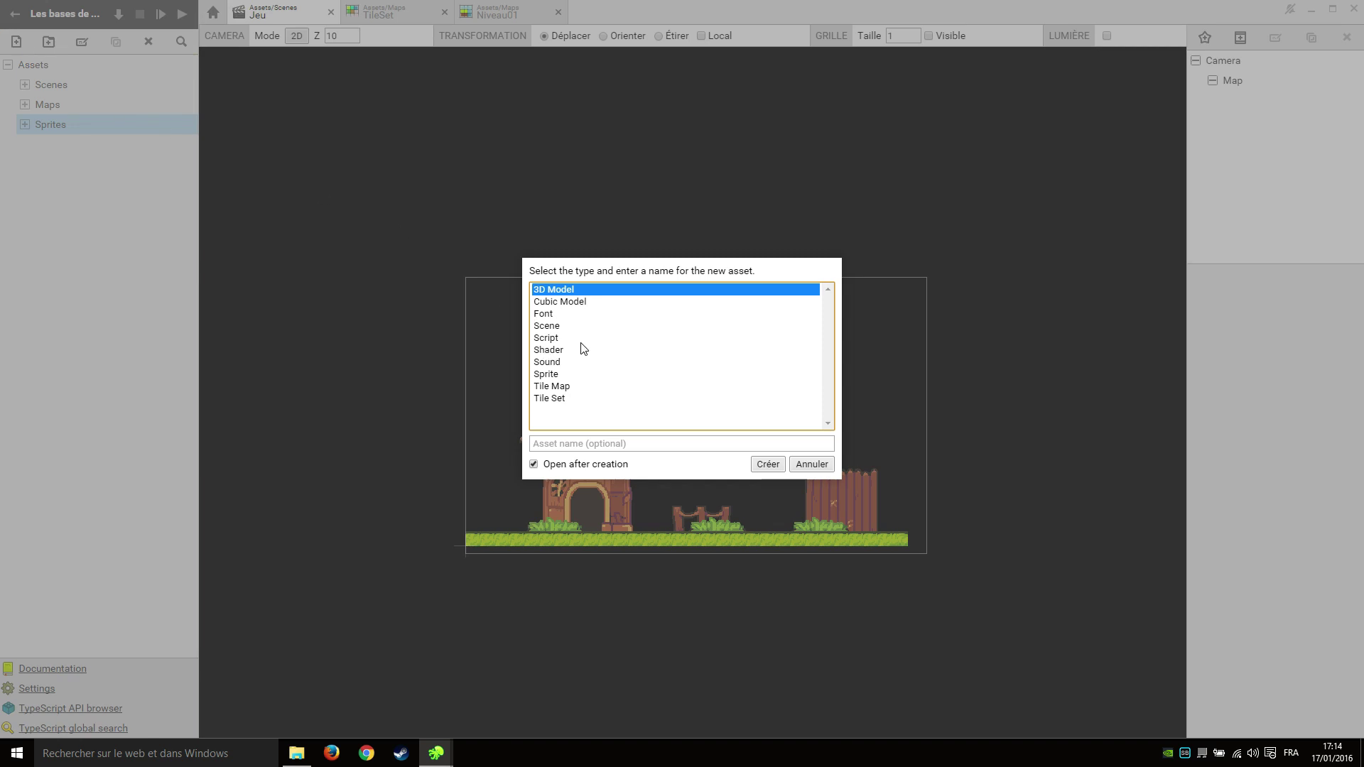
{"action": "left_click", "coordinate": [572, 375]}
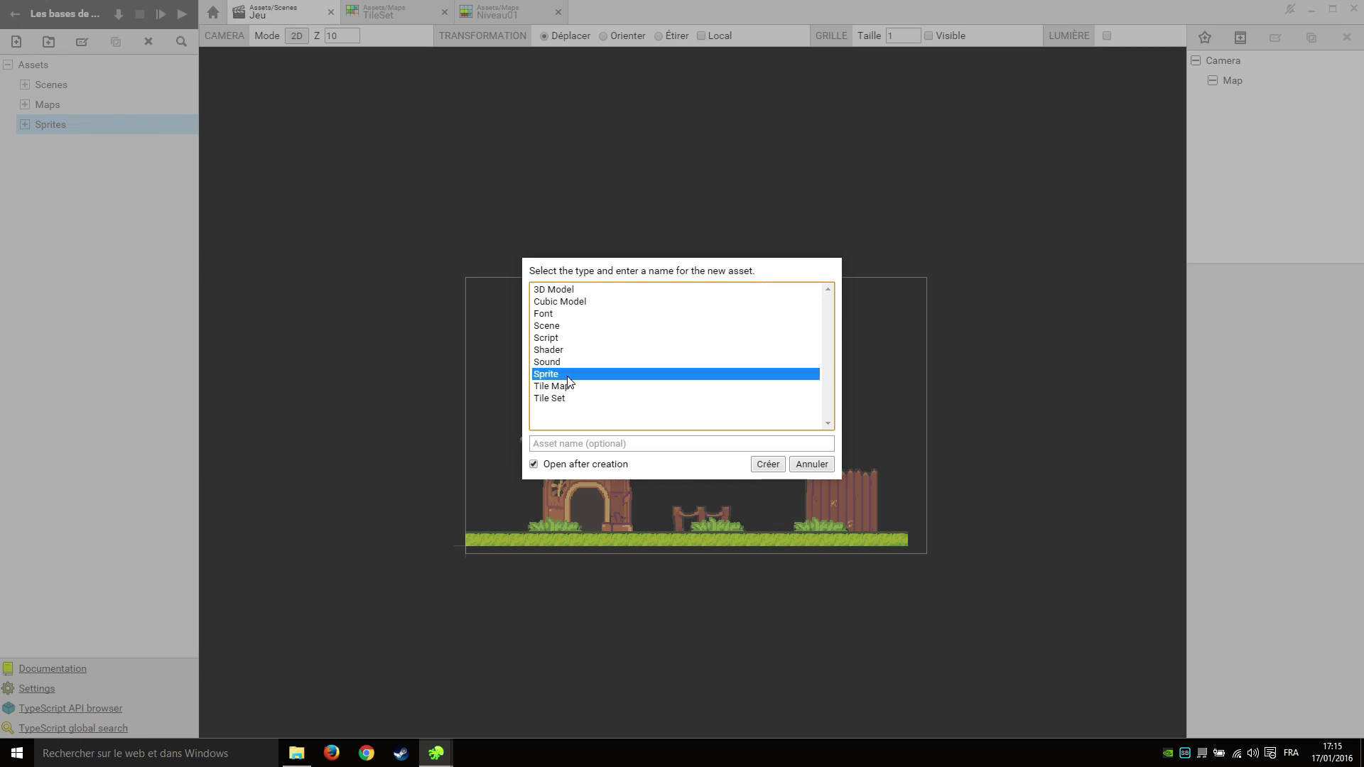
{"action": "left_click", "coordinate": [589, 444]}
{"action": "type", "text": "Player"}
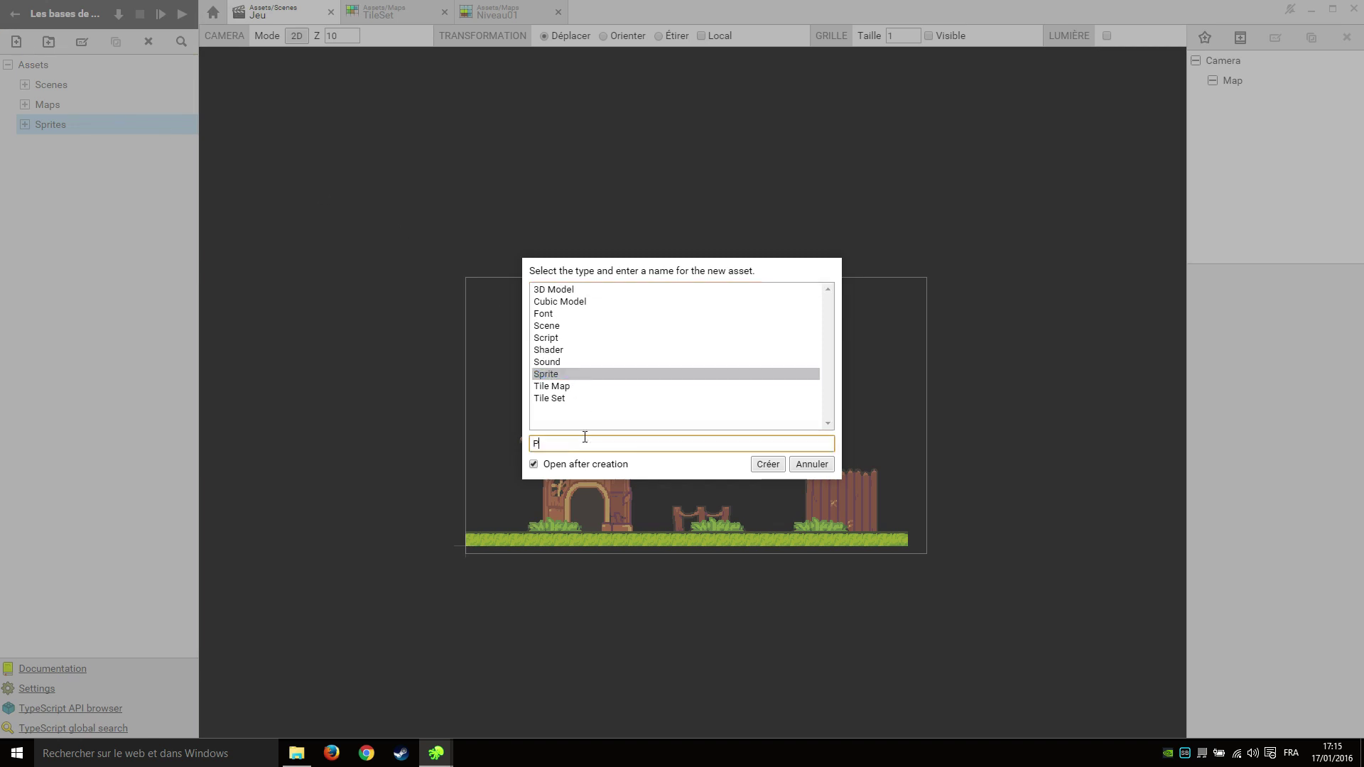
{"action": "key", "text": "Return"}
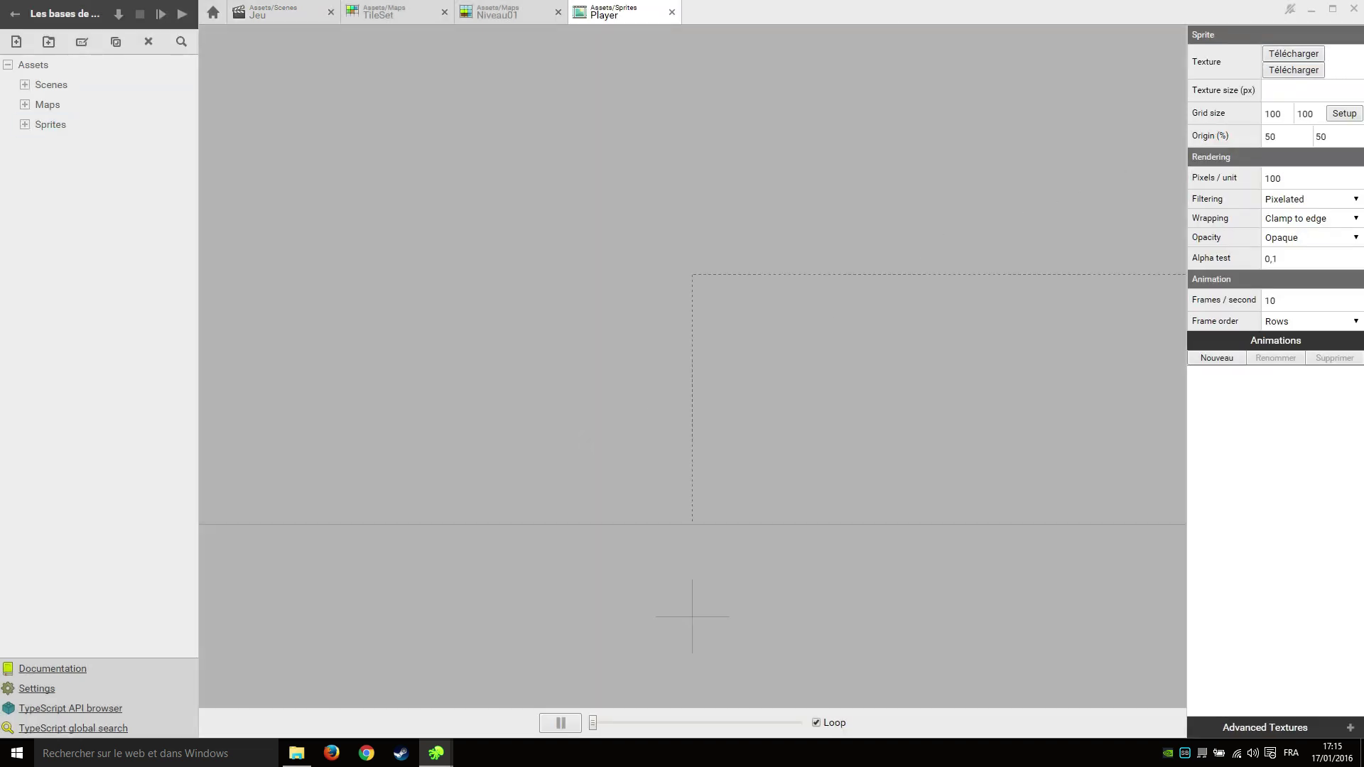
Load girl.png from characters/playable as the Player texture and widen the settings panel.
{"action": "left_click", "coordinate": [1304, 53]}
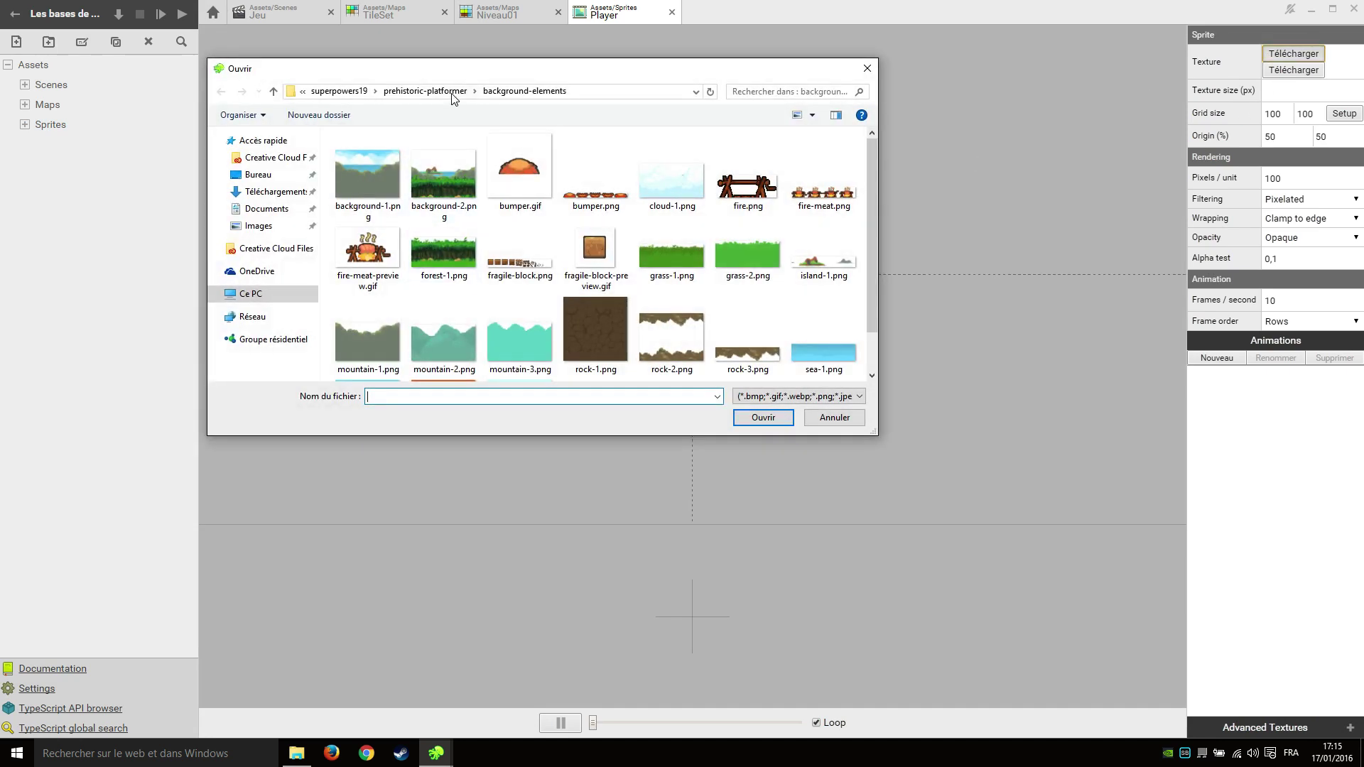
{"action": "left_click", "coordinate": [453, 96]}
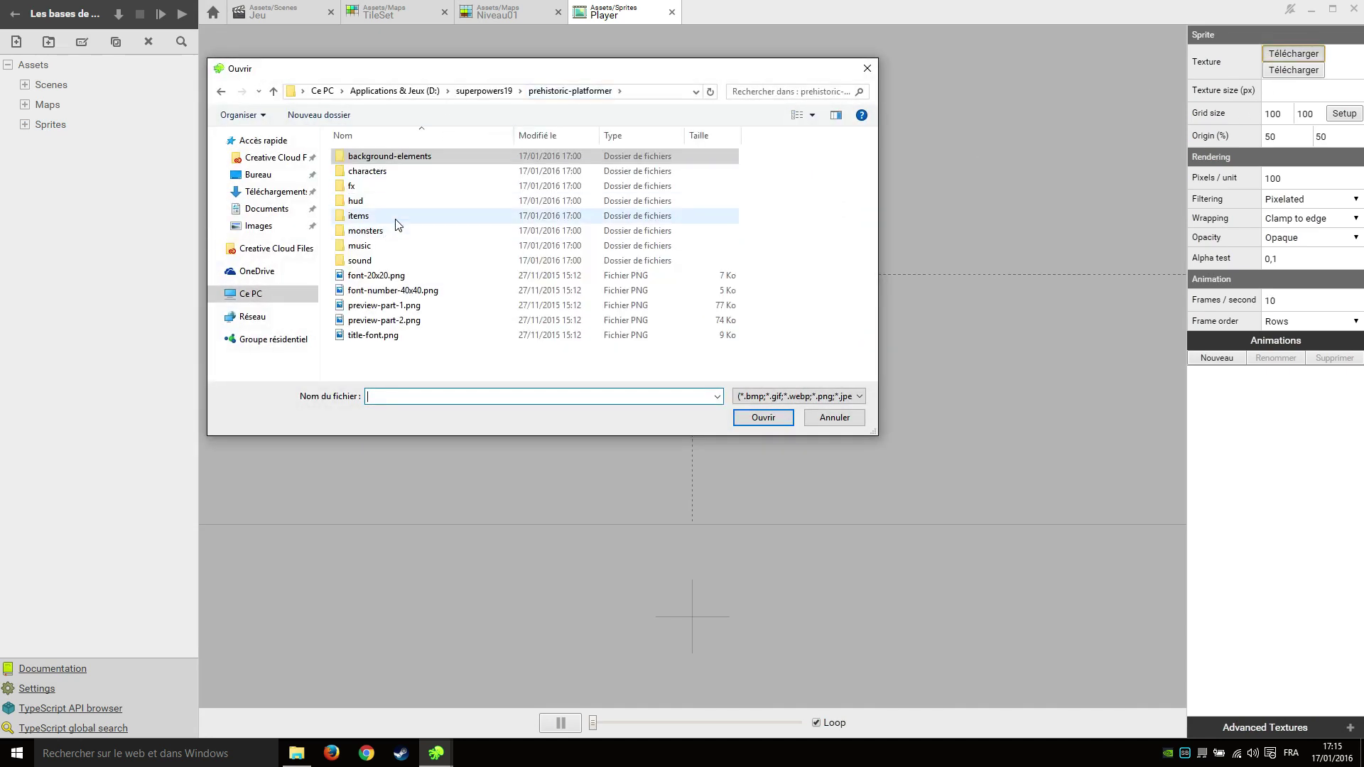
{"action": "double_click", "coordinate": [417, 171]}
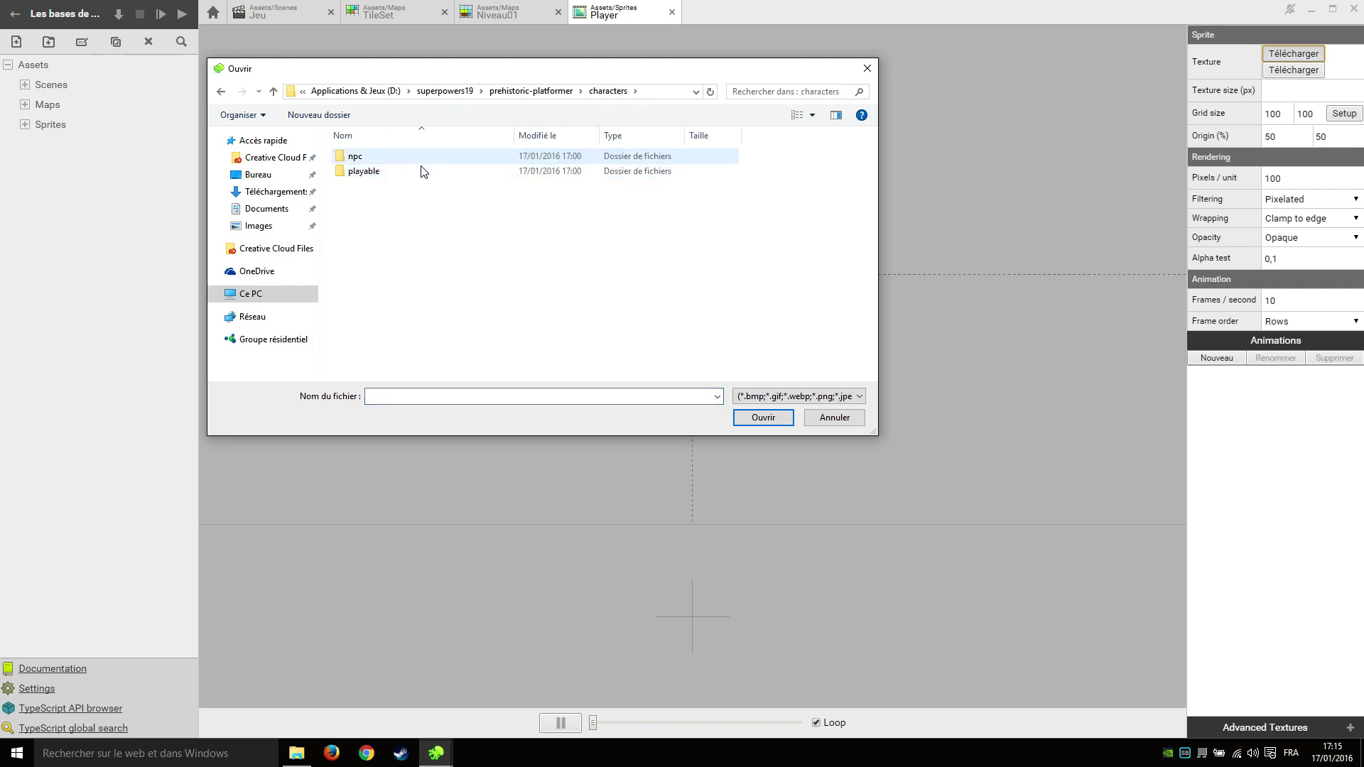
{"action": "double_click", "coordinate": [421, 173]}
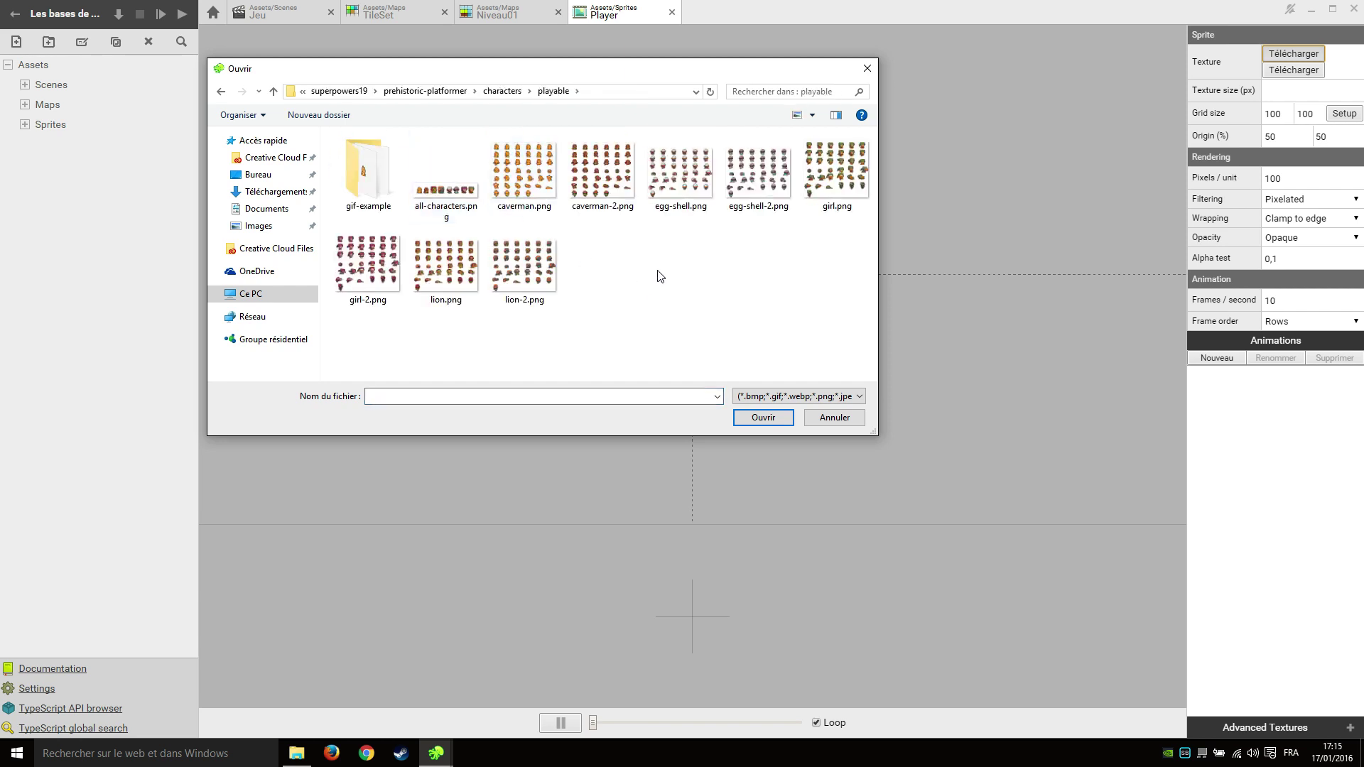
{"action": "double_click", "coordinate": [827, 179]}
{"action": "scroll", "coordinate": [873, 444], "scroll_direction": "down", "scroll_amount": 4}
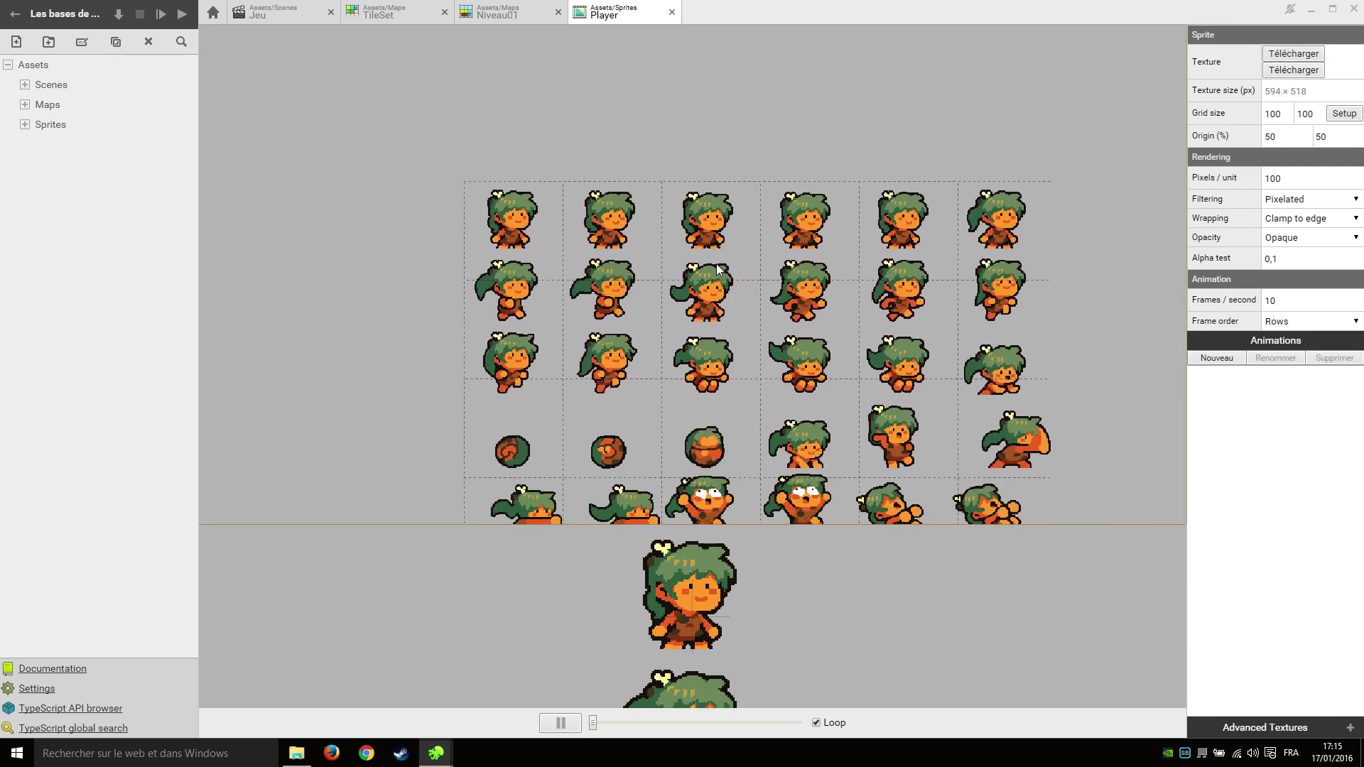
{"action": "scroll", "coordinate": [691, 304], "scroll_direction": "up", "scroll_amount": 2}
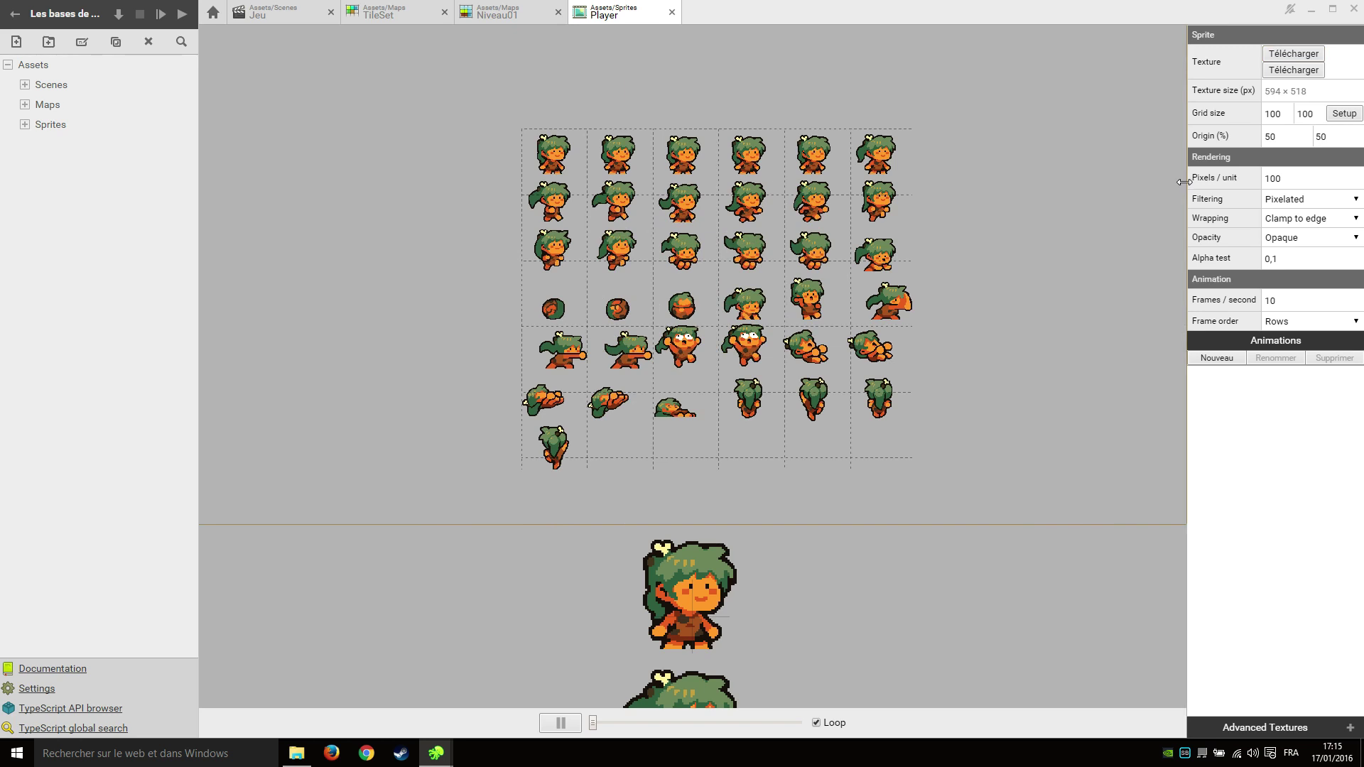
{"action": "left_click_drag", "start_coordinate": [1185, 182], "coordinate": [1007, 177]}
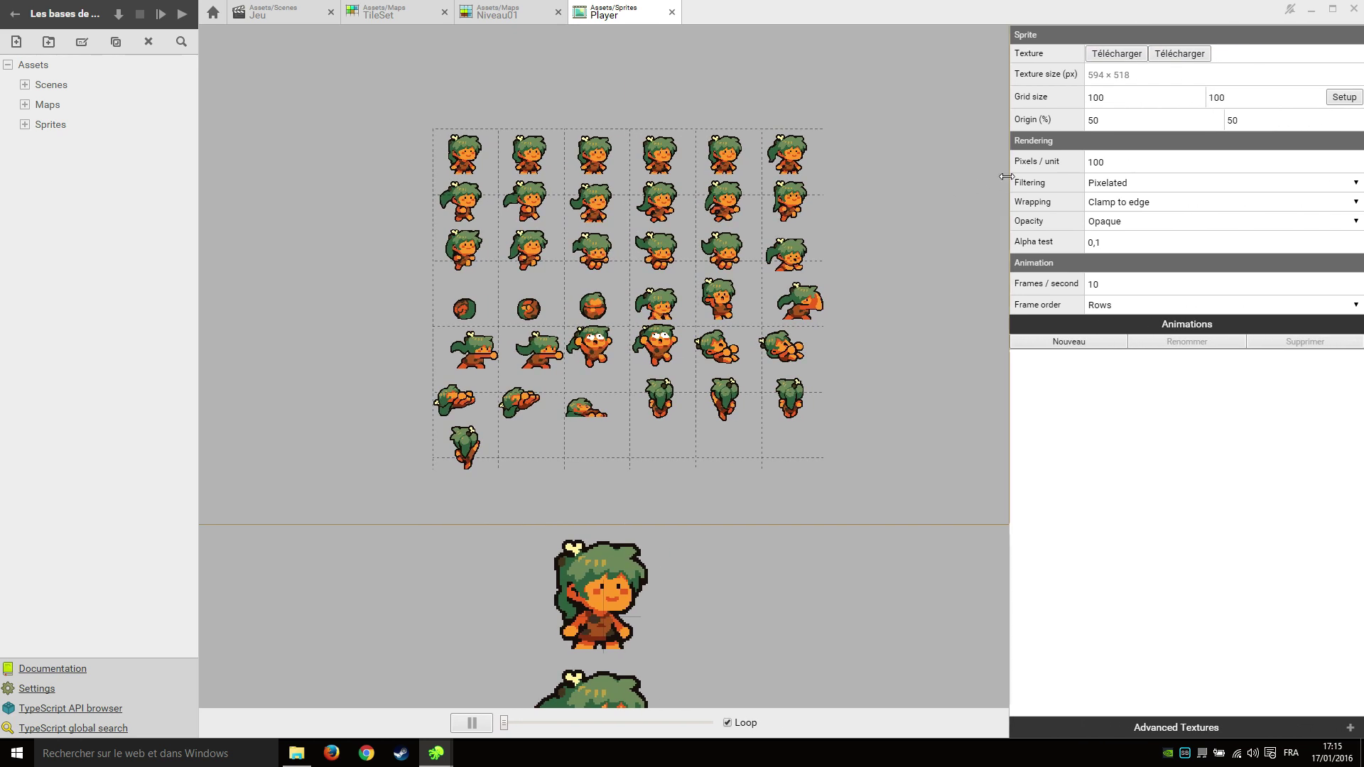
Set the Player sprite's grid size to 99 × 74 and its origin Y to 8,5.
{"action": "double_click", "coordinate": [1121, 101]}
{"action": "type", "text": "99"}
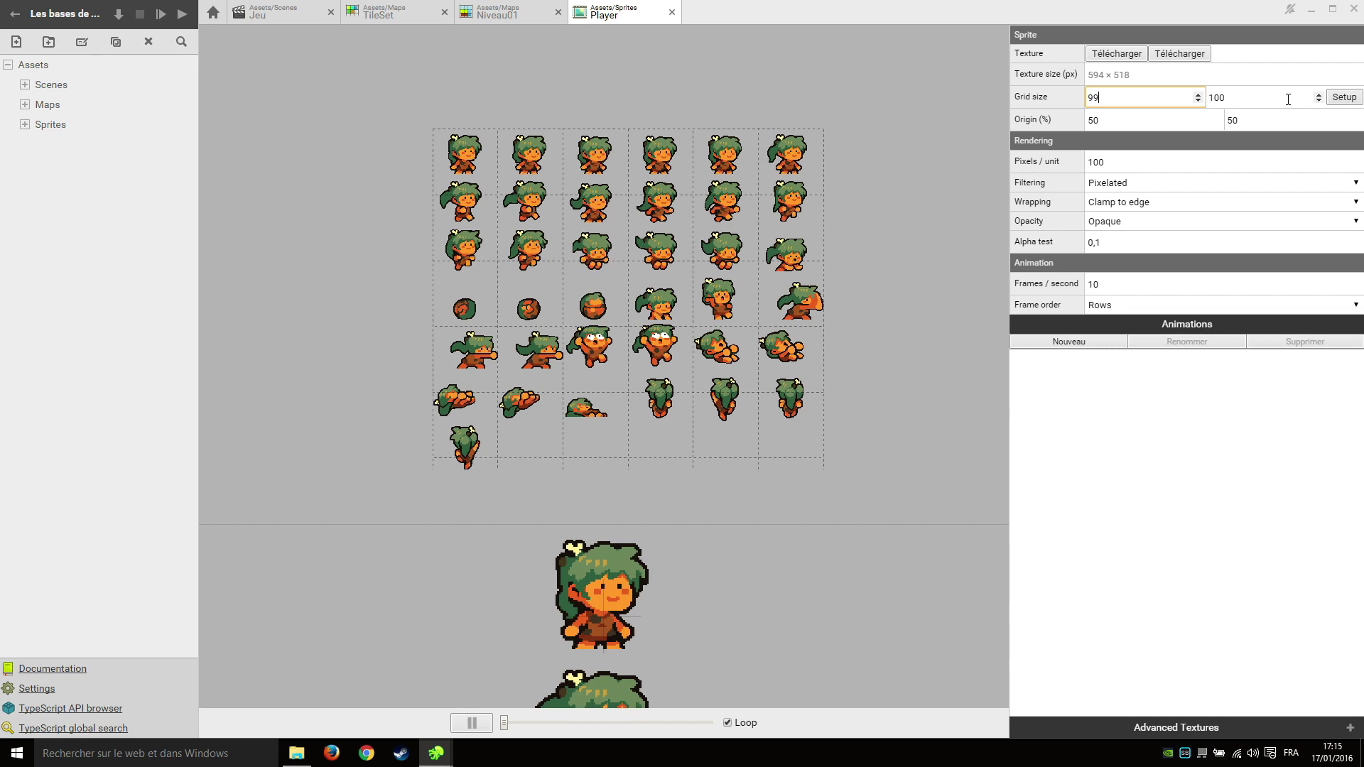
{"action": "key", "text": "Tab"}
{"action": "type", "text": "74"}
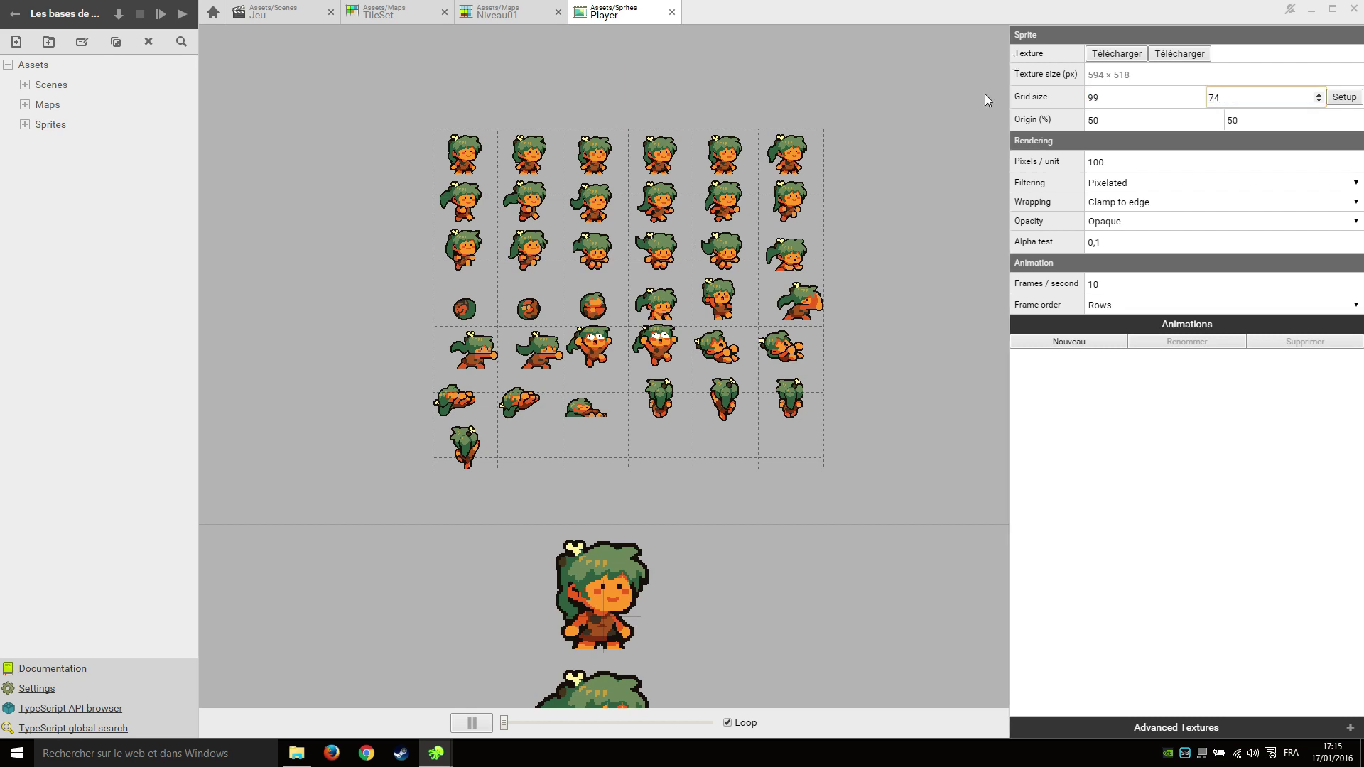
{"action": "key", "text": "Tab"}
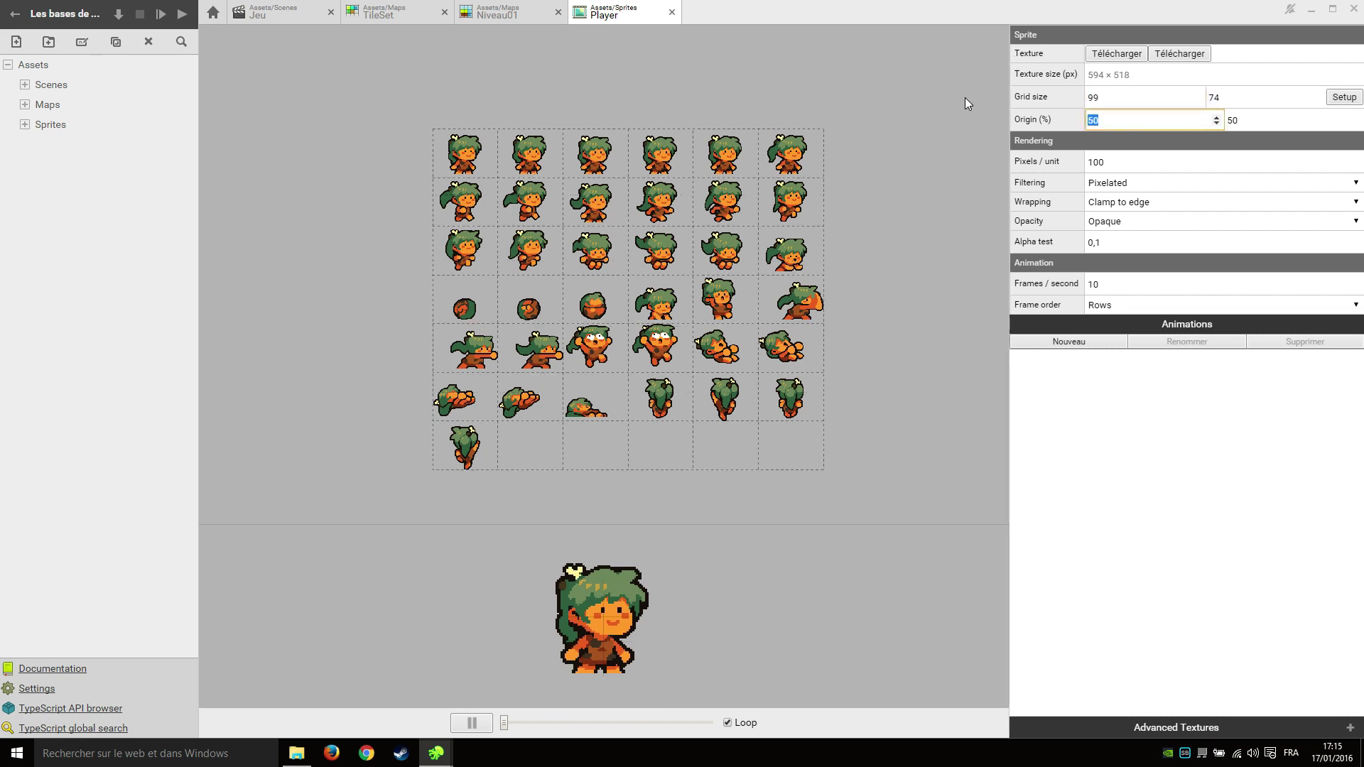
{"action": "key", "text": "Tab"}
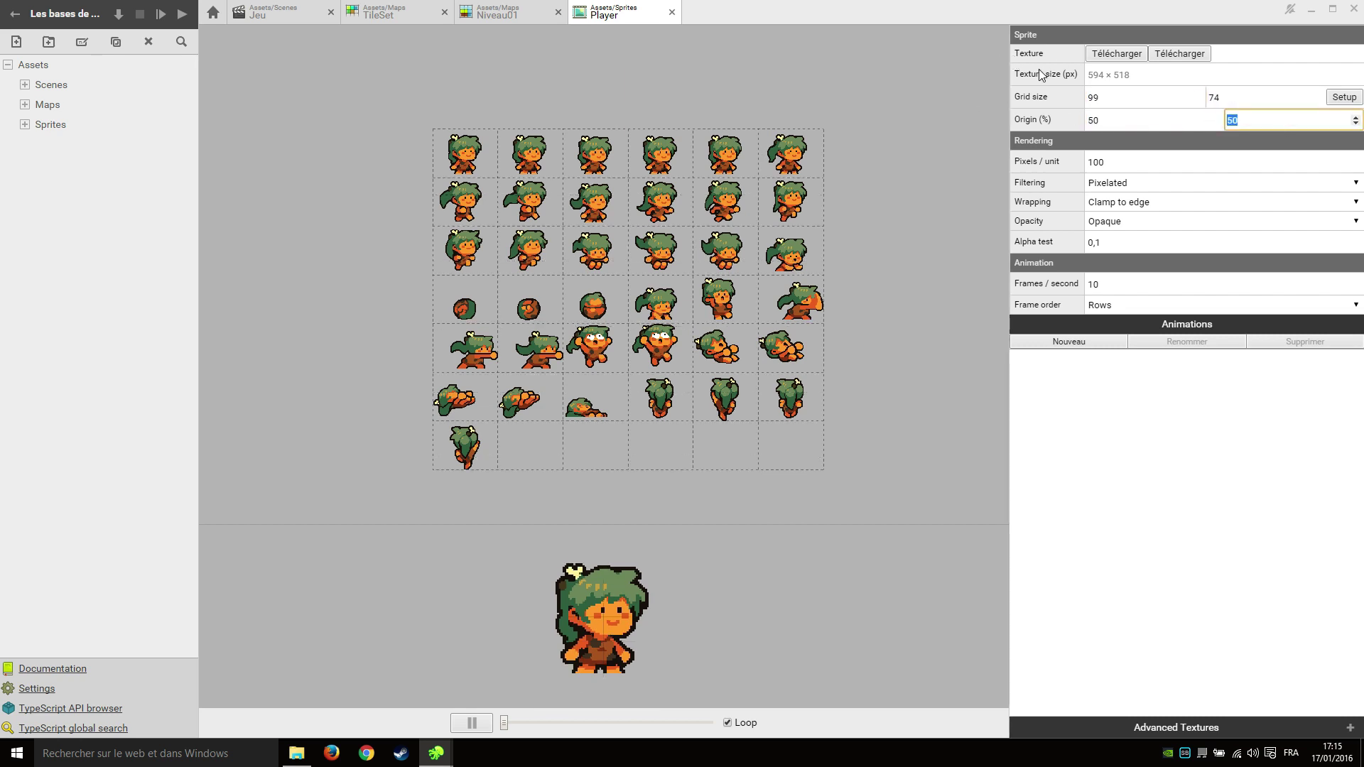
{"action": "type", "text": "8.5"}
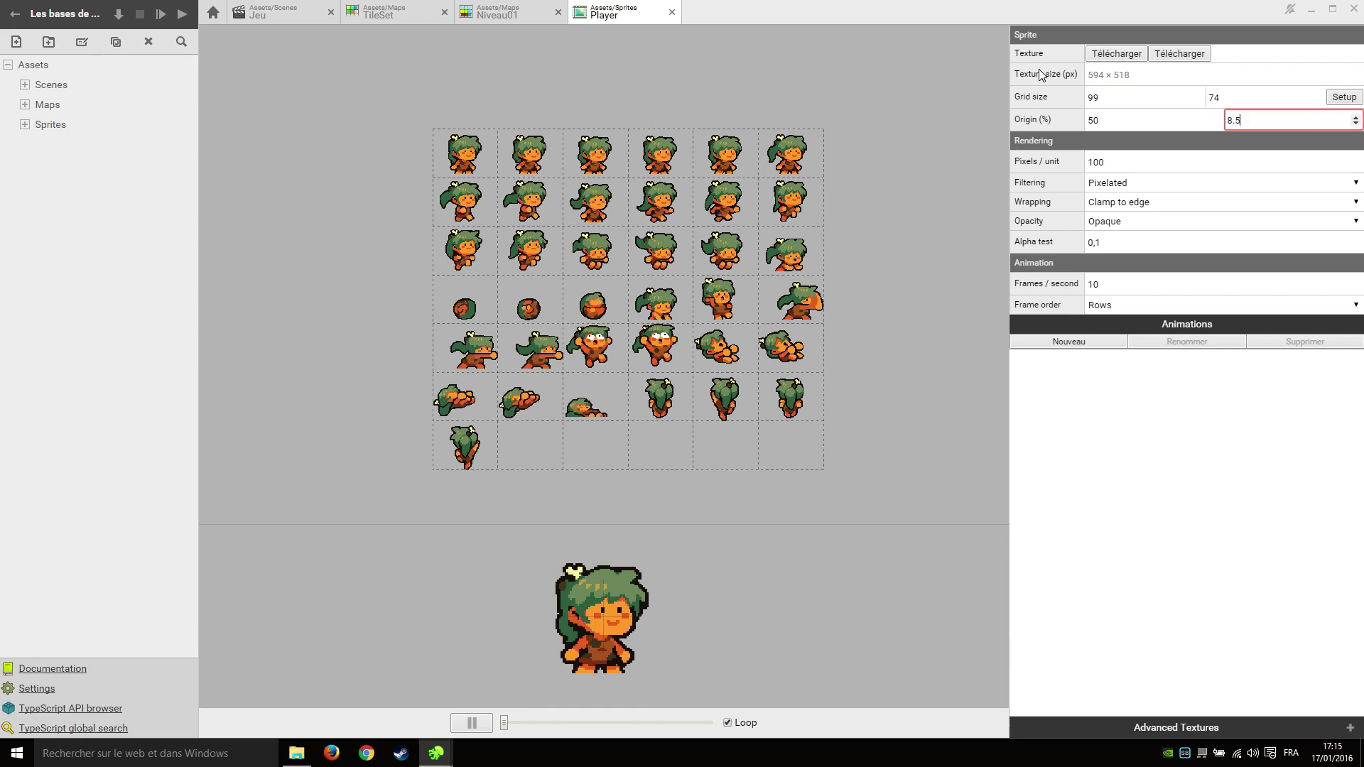
{"action": "key", "text": "BackSpace"}
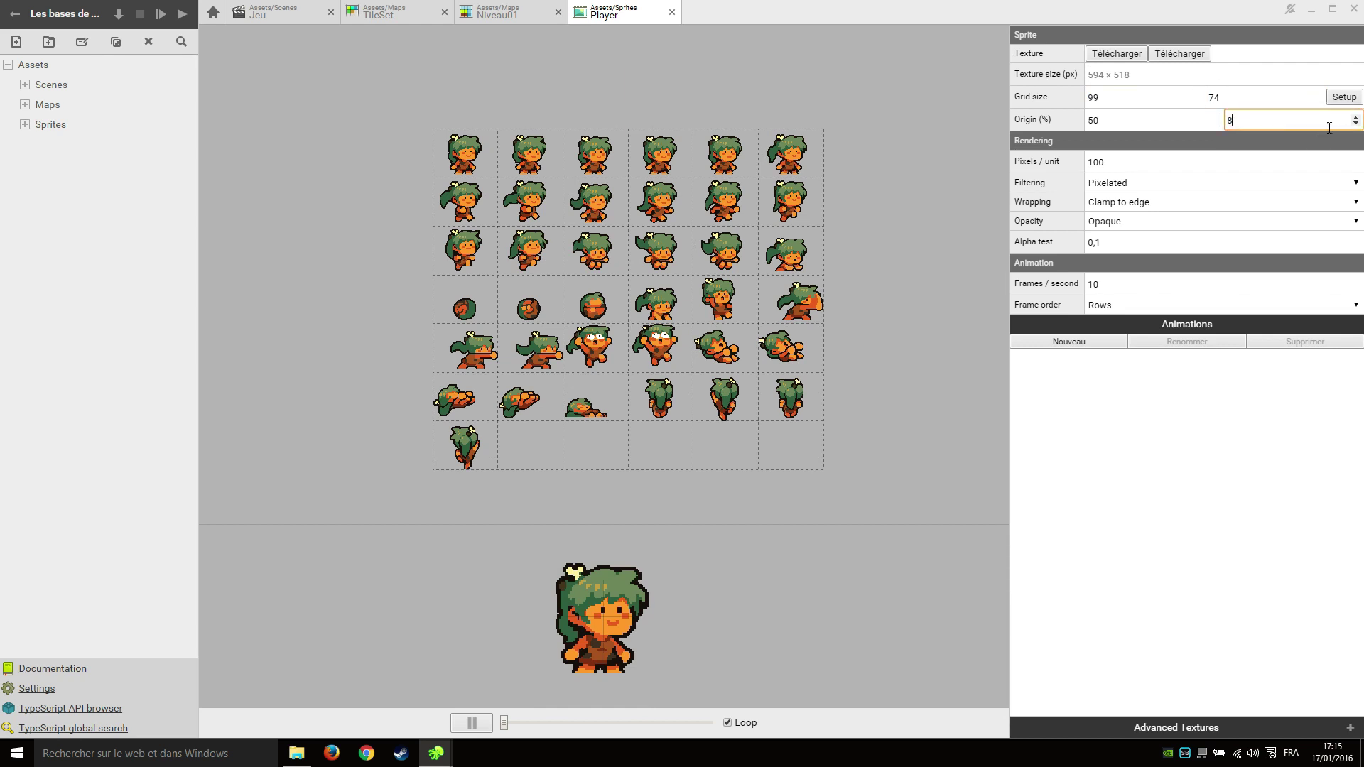
{"action": "type", "text": ",5"}
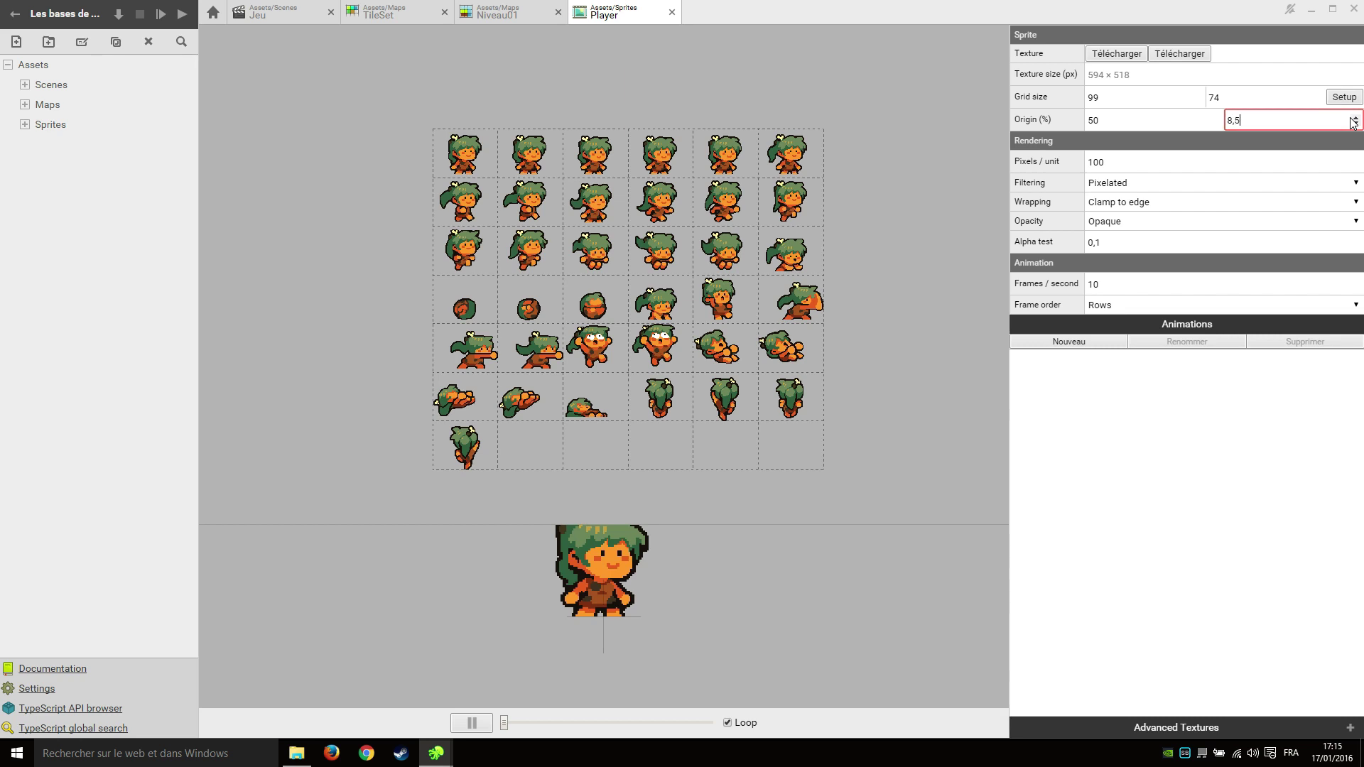
Keep wrapping on Clamp to edge and set alpha test to 0.4.
{"action": "left_click", "coordinate": [1282, 204]}
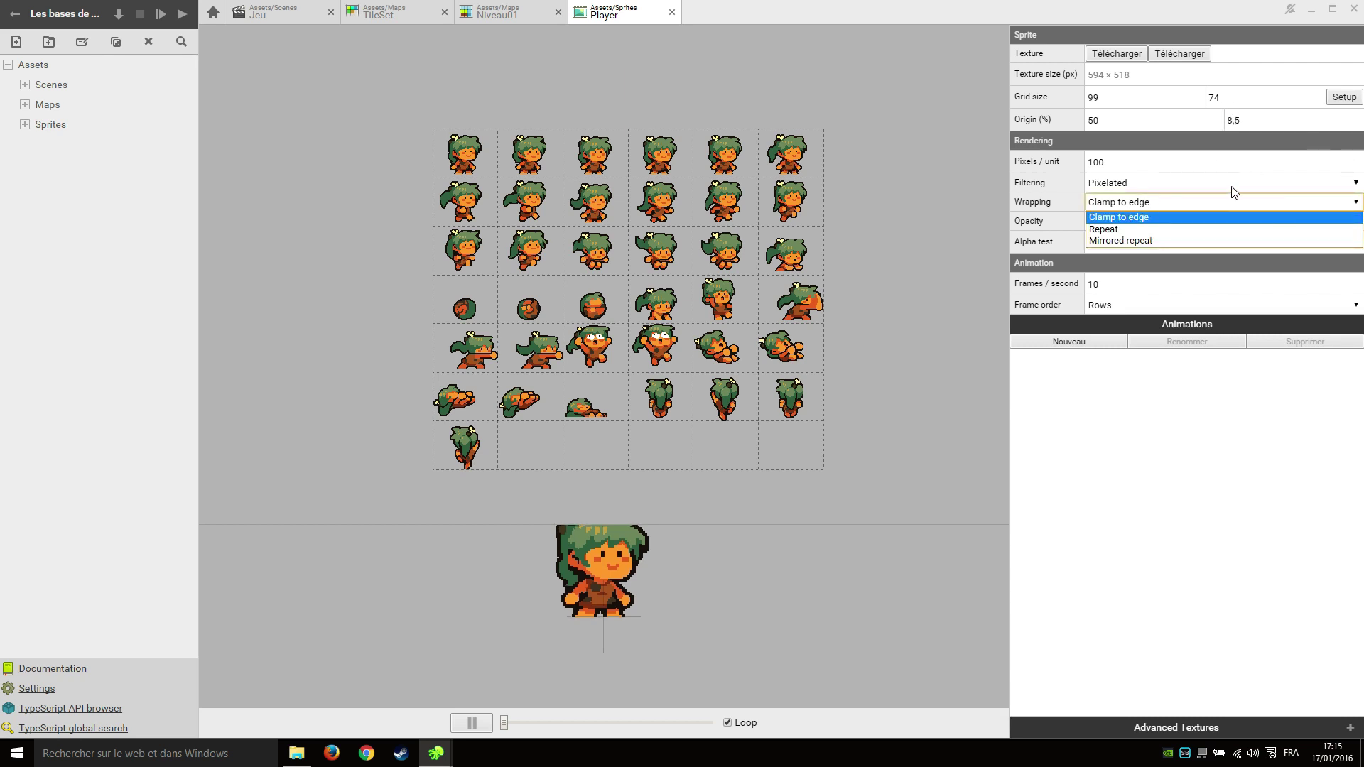
{"action": "left_click", "coordinate": [950, 291]}
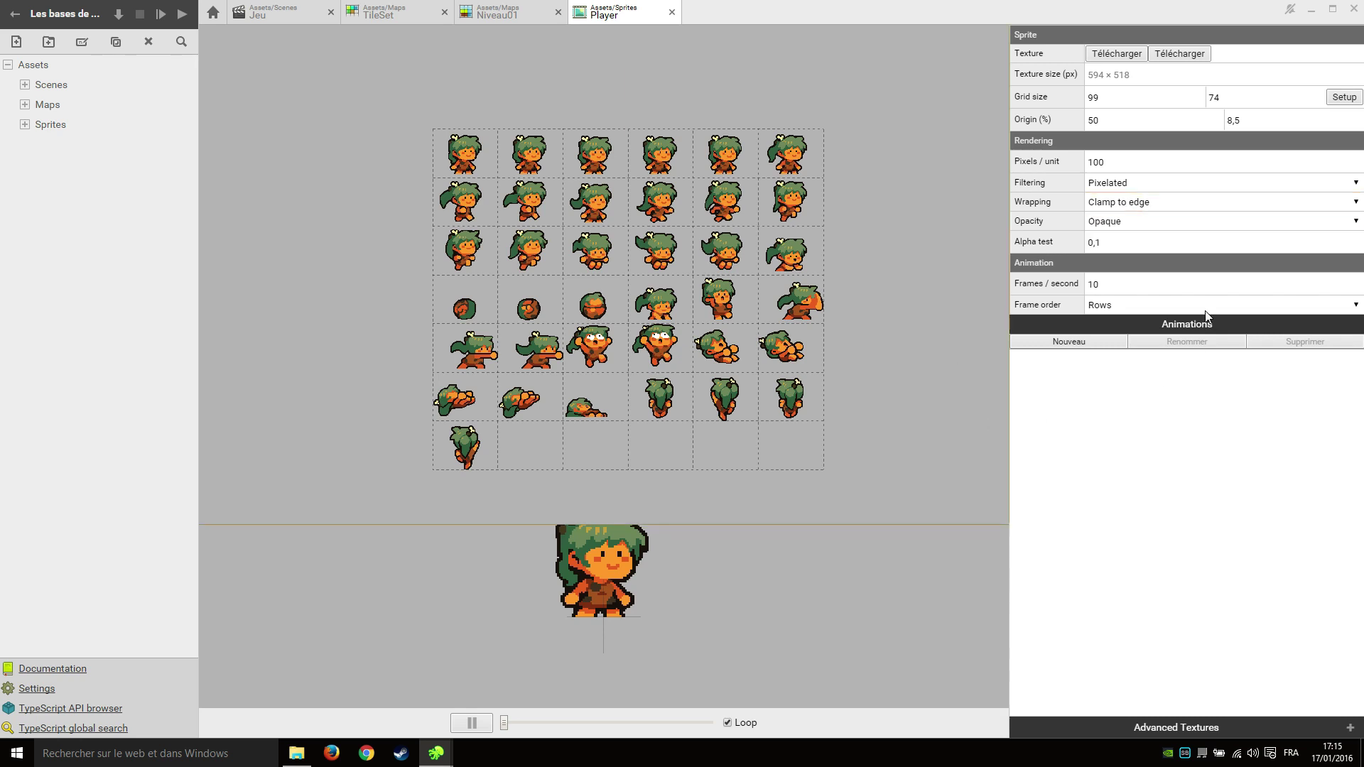
{"action": "double_click", "coordinate": [1128, 242]}
{"action": "type", "text": "0.4"}
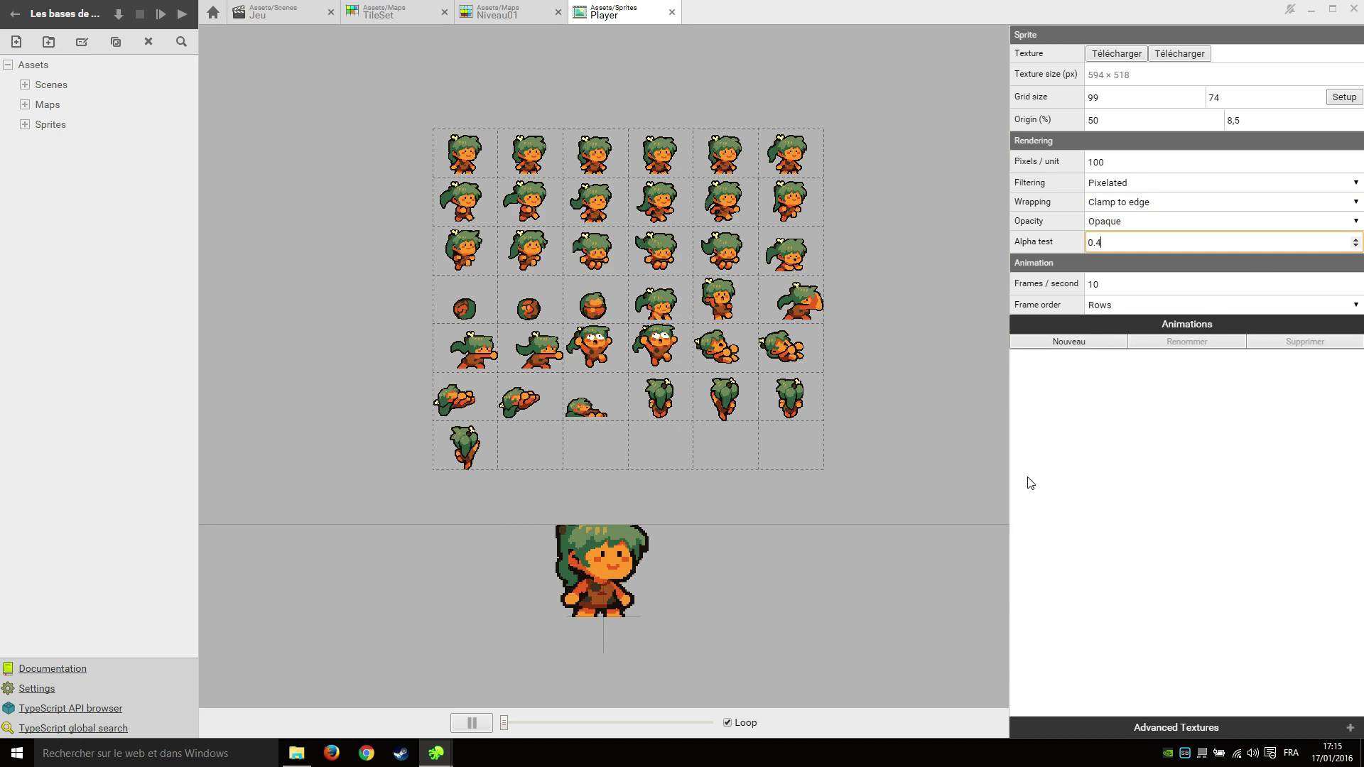
Commit the 0.4 alpha test value and add an Idle animation spanning frames 0–4.
{"action": "left_click", "coordinate": [1102, 392]}
{"action": "left_click", "coordinate": [1094, 342]}
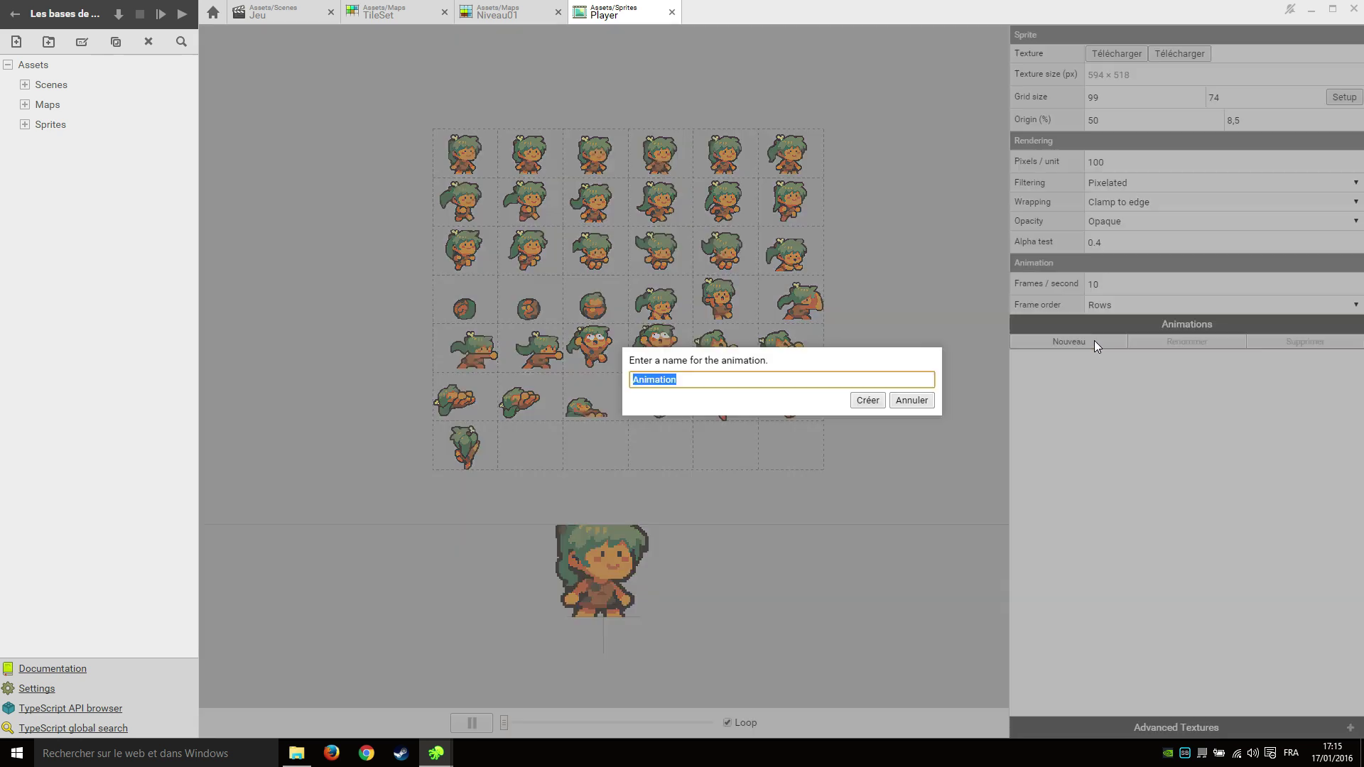
{"action": "type", "text": "Idle"}
{"action": "key", "text": "Return"}
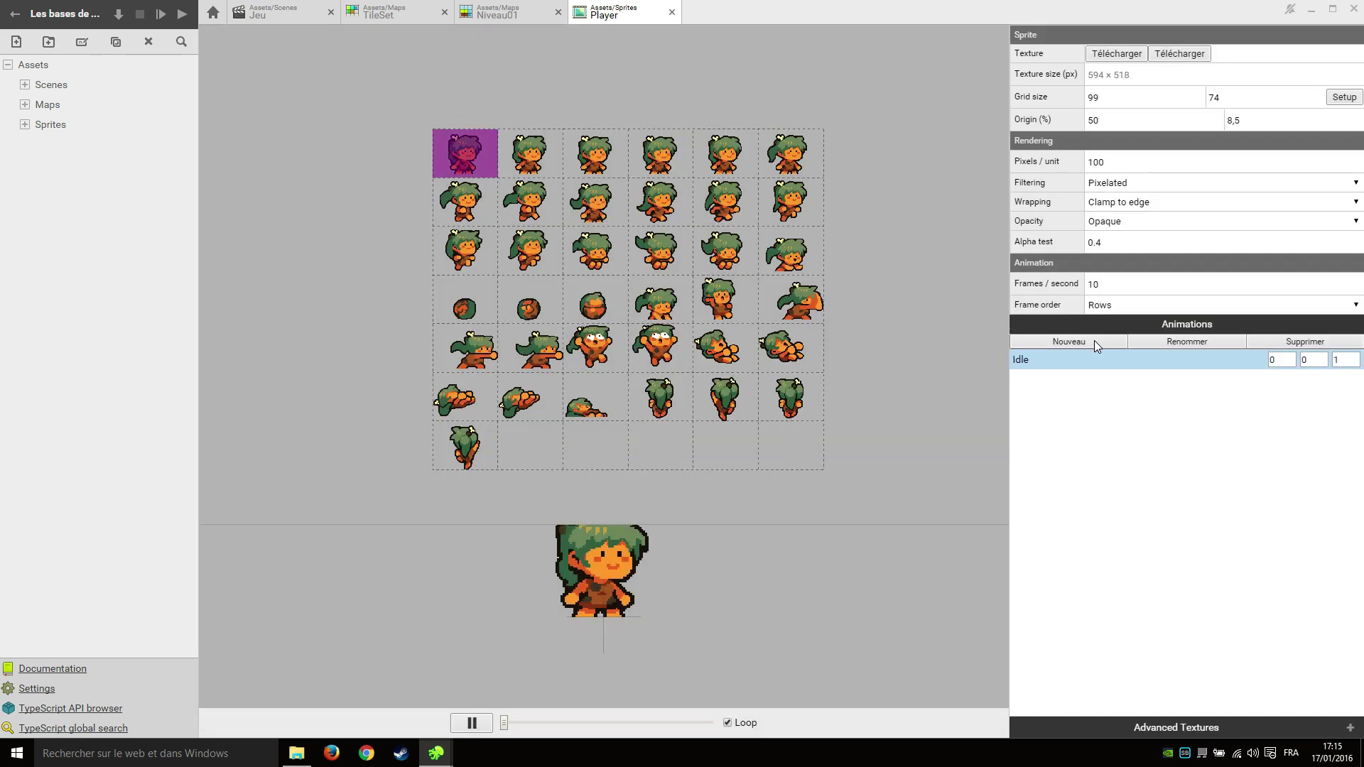
{"action": "left_click", "coordinate": [1322, 357]}
{"action": "left_click", "coordinate": [1322, 358]}
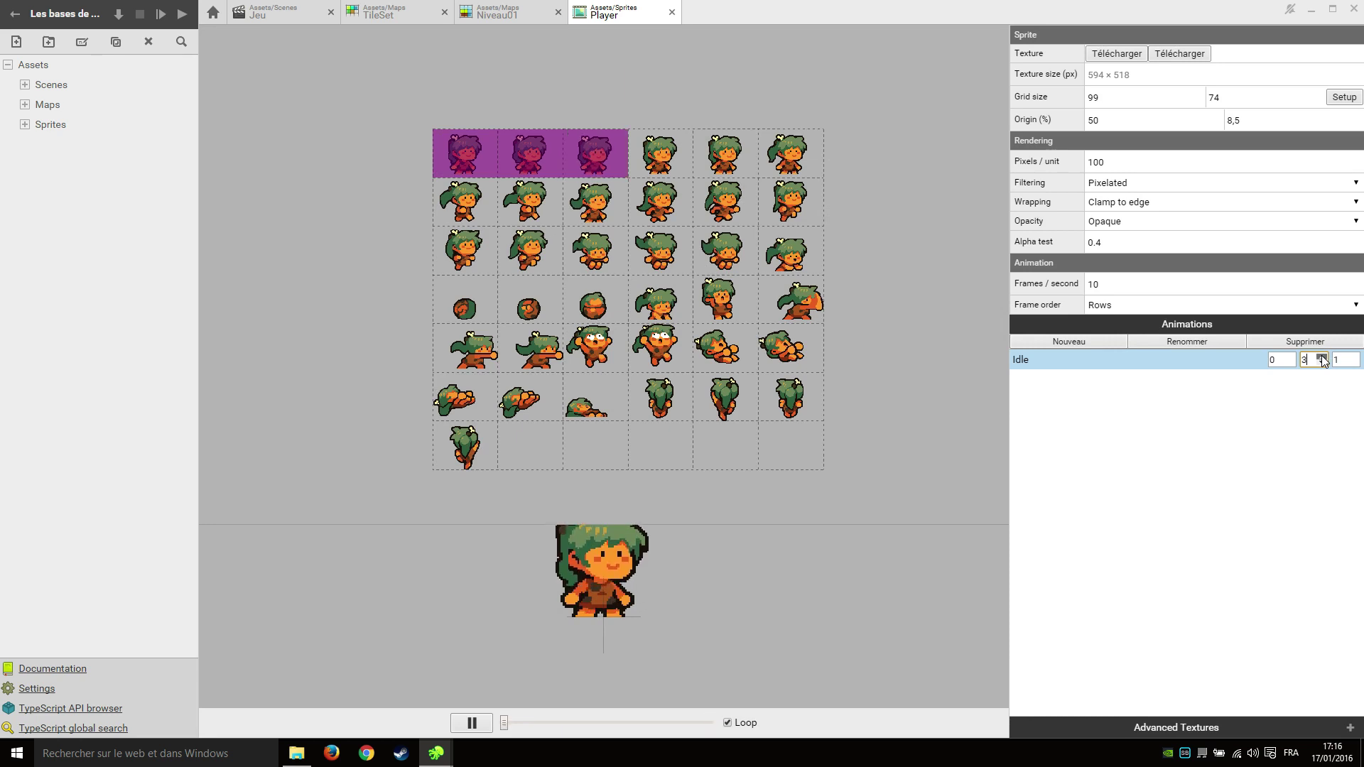
{"action": "left_click", "coordinate": [1321, 358]}
{"action": "scroll", "coordinate": [673, 627], "scroll_direction": "down", "scroll_amount": 1}
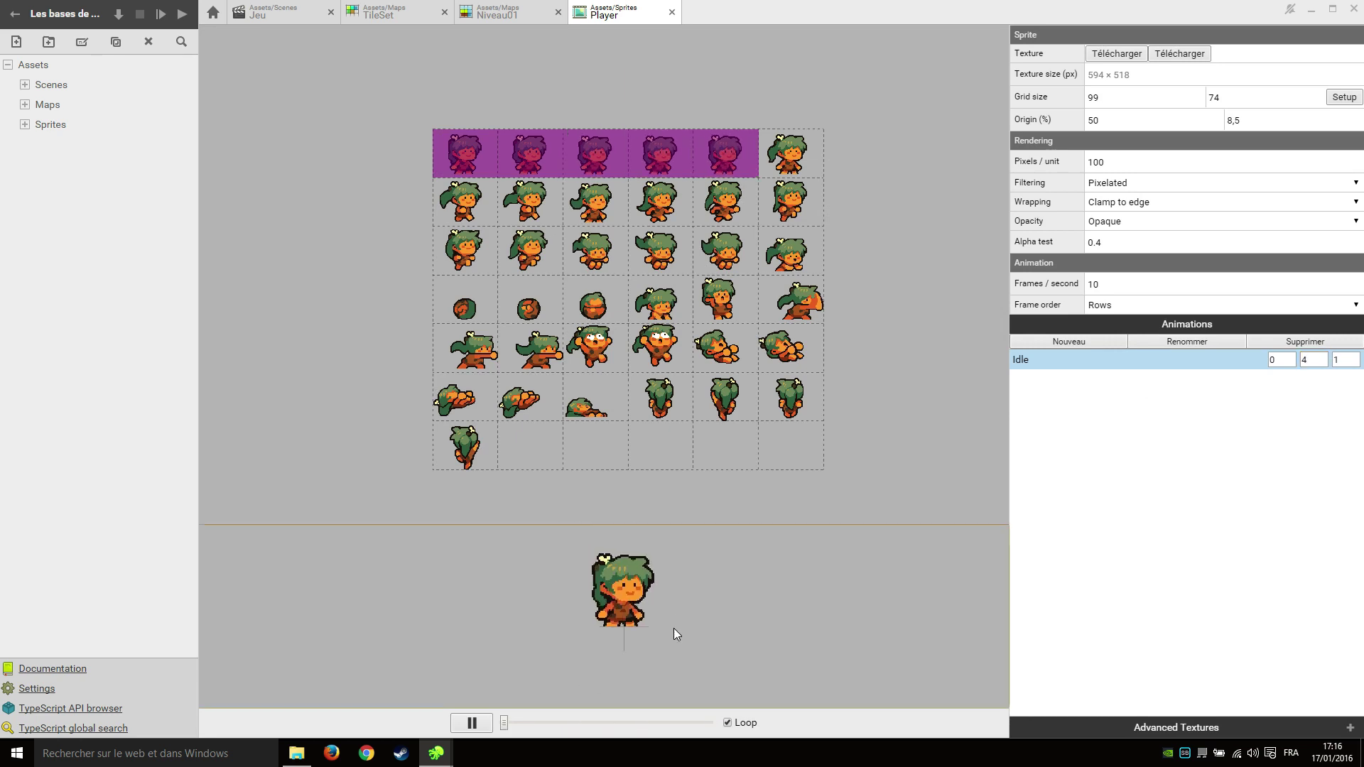
{"action": "scroll", "coordinate": [672, 618], "scroll_direction": "up", "scroll_amount": 1}
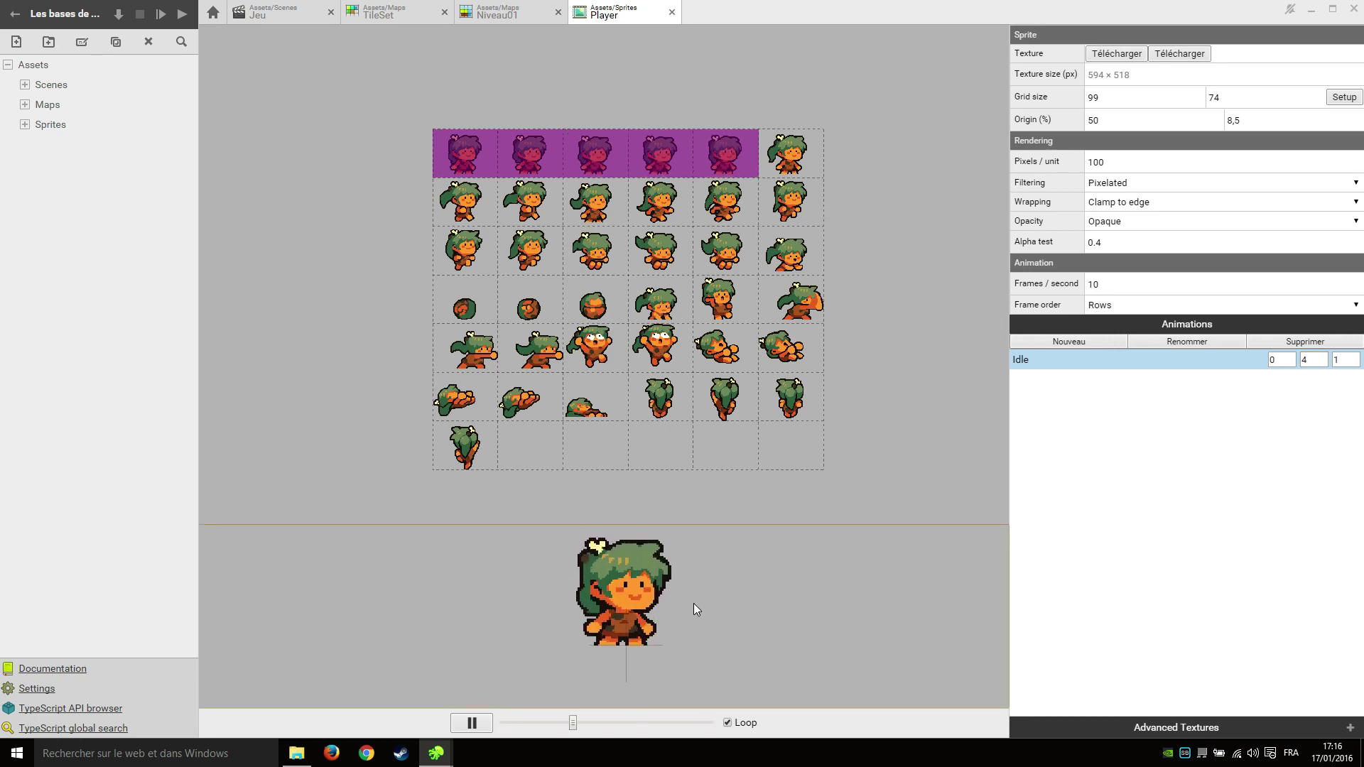
{"action": "left_click", "coordinate": [1165, 399]}
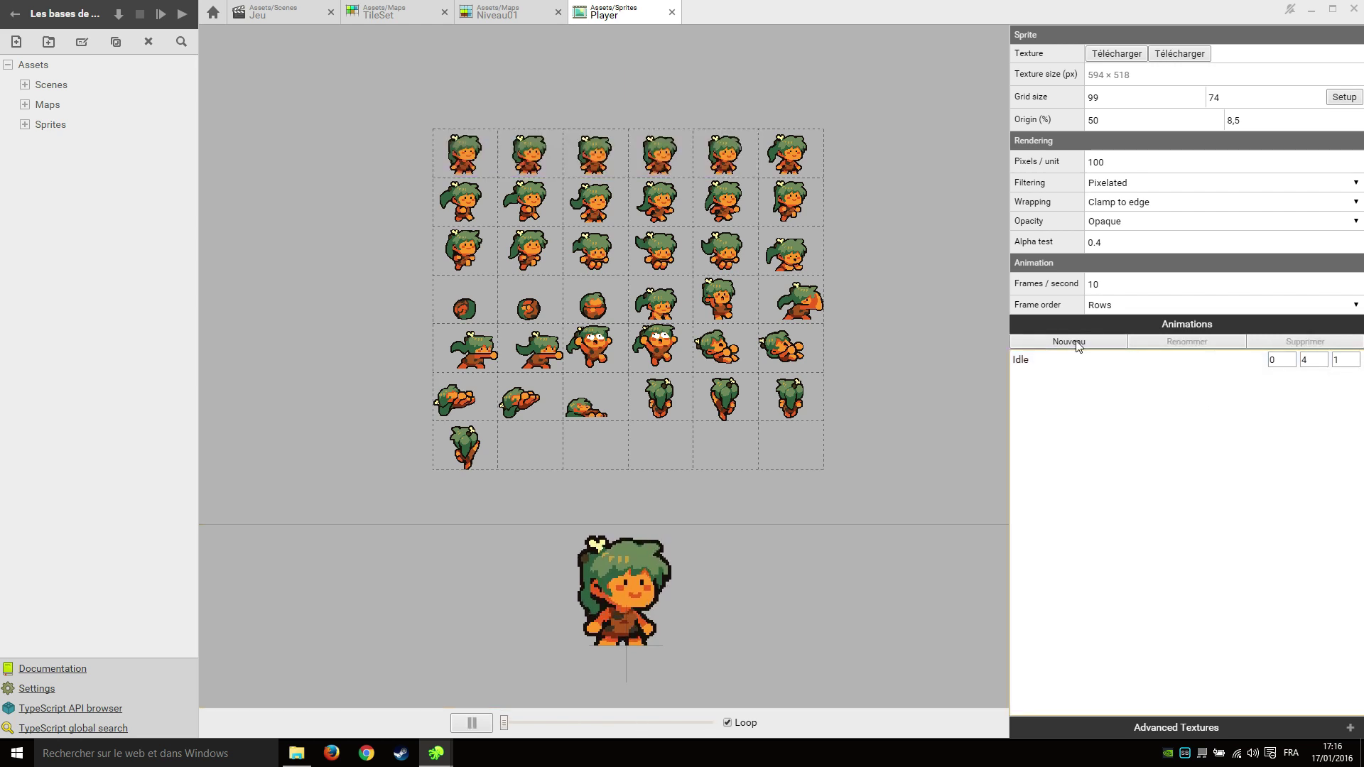
Add a Run animation covering frames 5–10 and preview the running cycle.
{"action": "left_click", "coordinate": [1077, 343]}
{"action": "type", "text": "Run"}
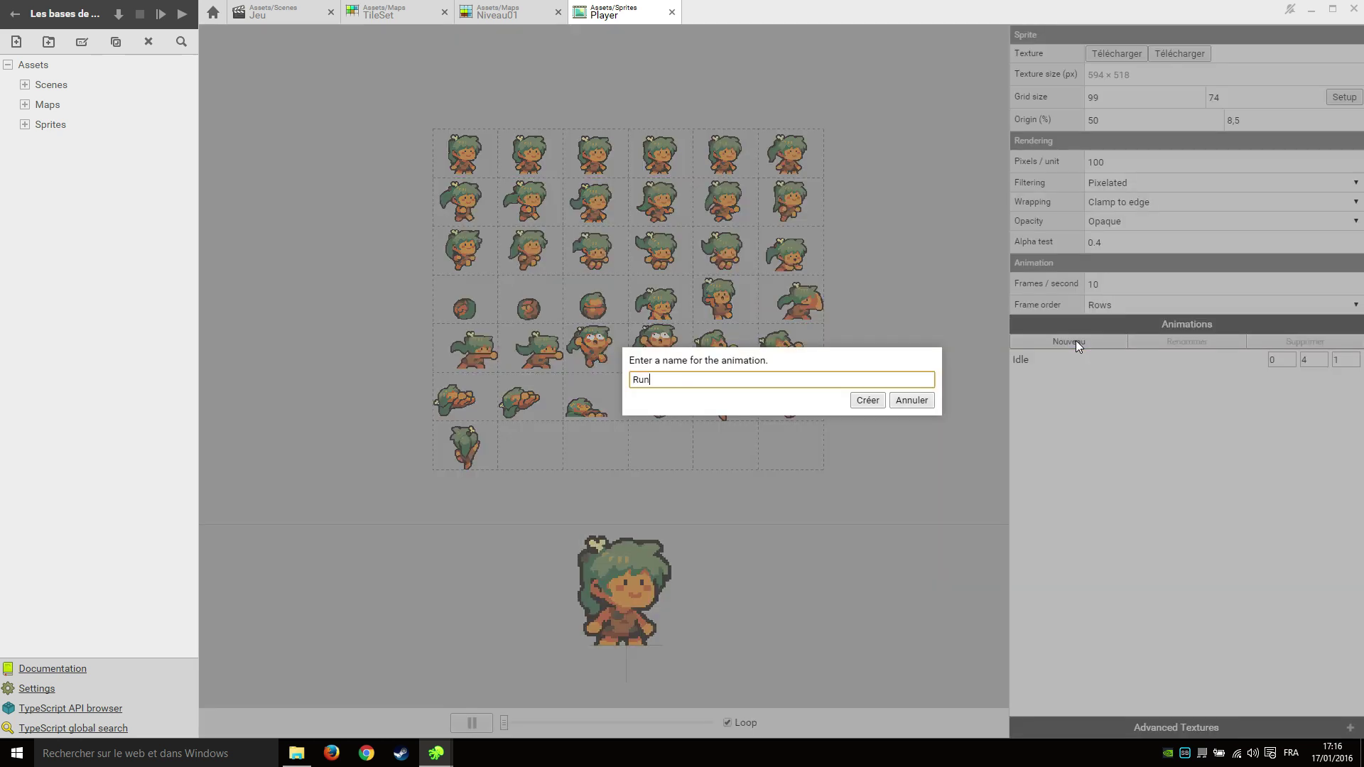
{"action": "key", "text": "Return"}
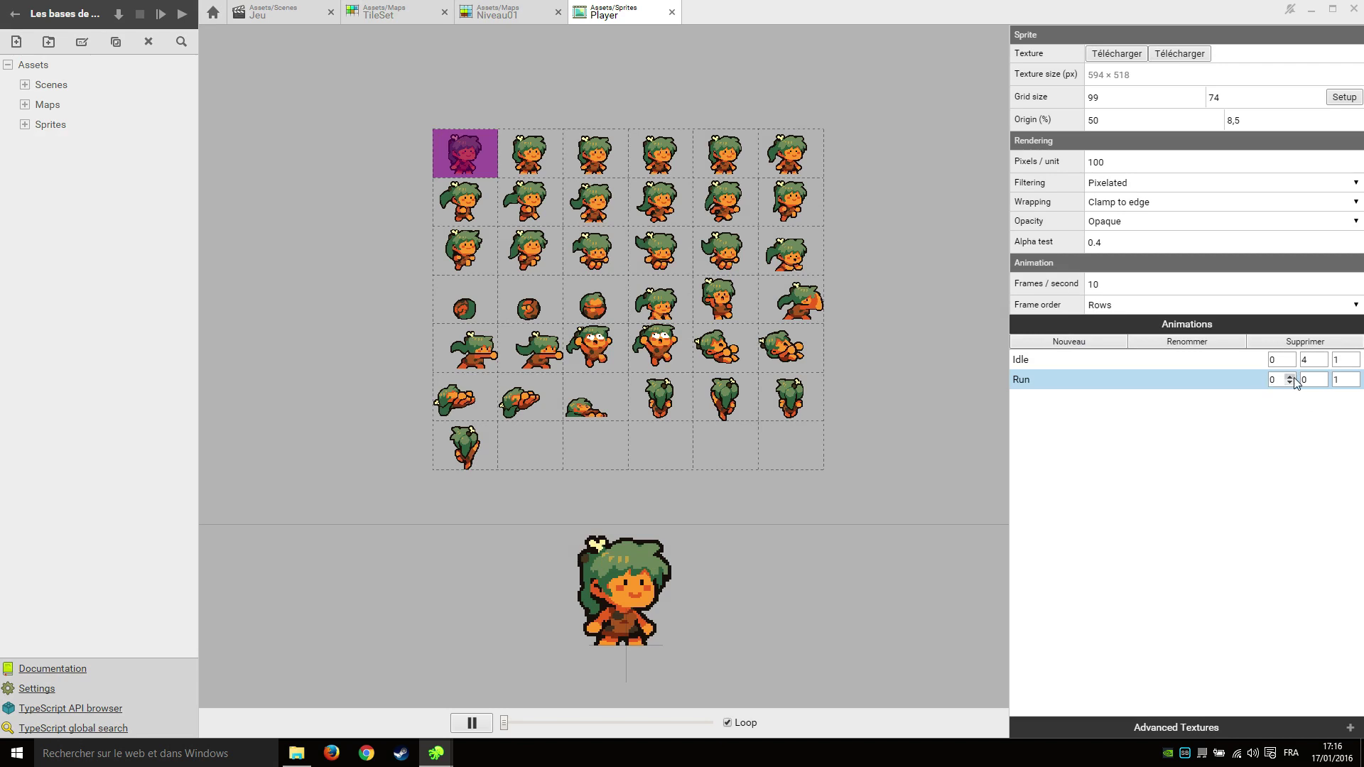
{"action": "left_click", "coordinate": [1289, 377]}
{"action": "left_click", "coordinate": [1289, 376]}
{"action": "left_click", "coordinate": [1289, 376]}
{"action": "left_click", "coordinate": [1289, 377]}
{"action": "left_click", "coordinate": [1289, 376]}
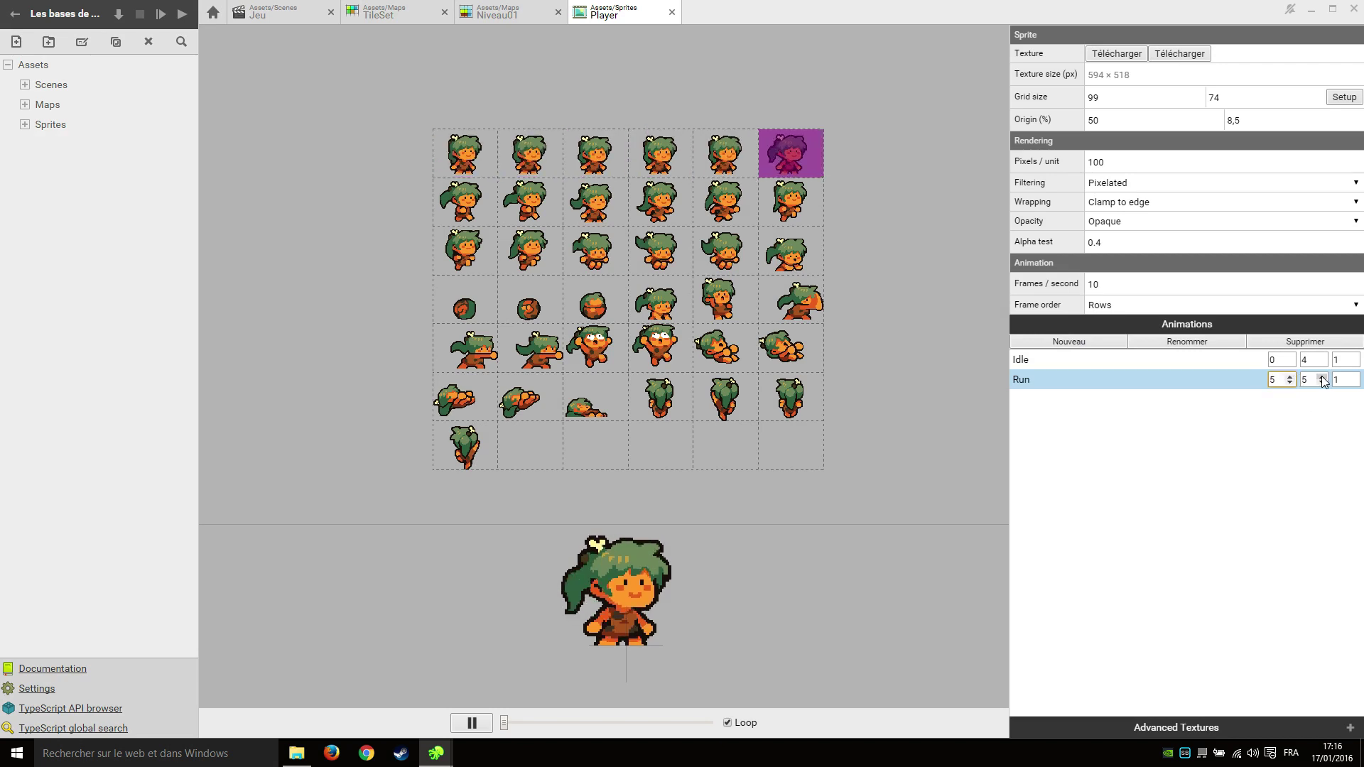
{"action": "left_click", "coordinate": [1321, 377]}
{"action": "left_click", "coordinate": [1321, 377]}
{"action": "left_click", "coordinate": [1321, 377]}
{"action": "left_click", "coordinate": [1322, 377]}
{"action": "left_click", "coordinate": [1321, 376]}
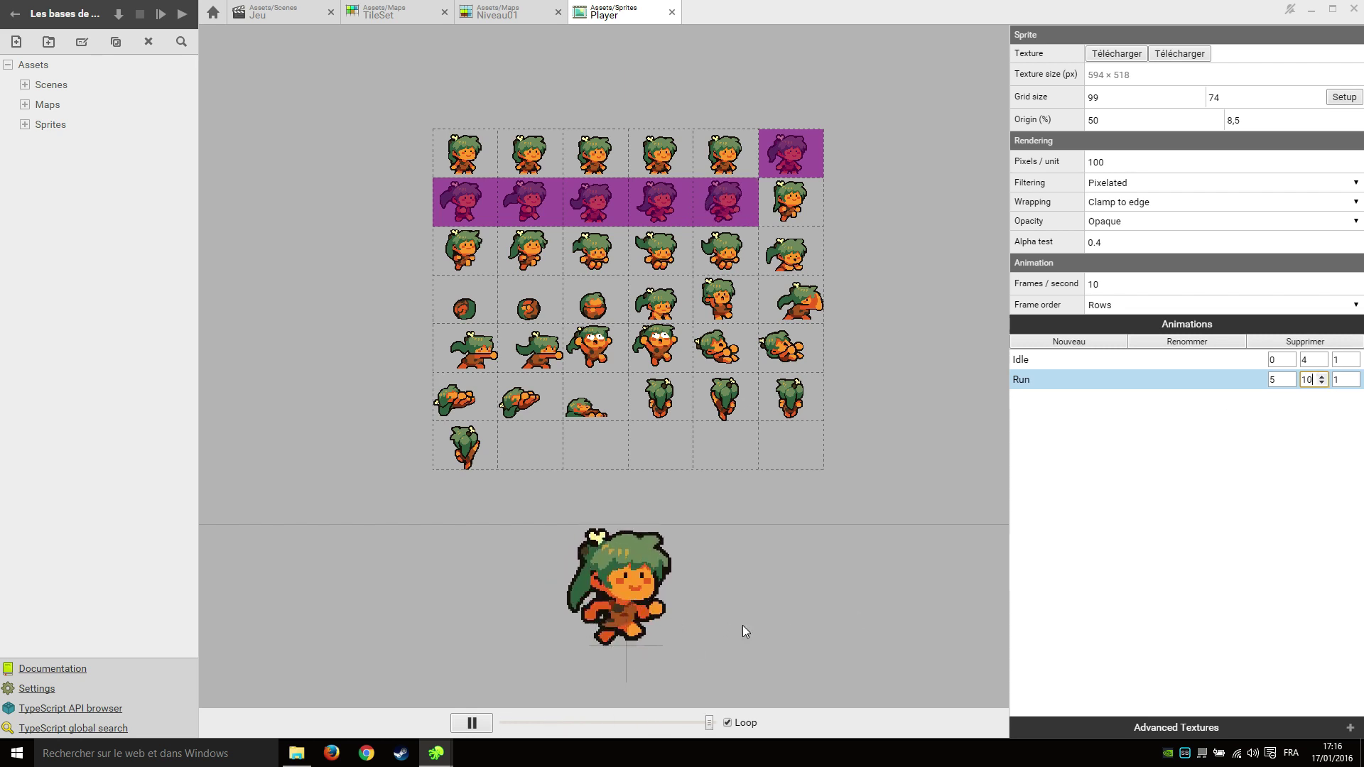
{"action": "scroll", "coordinate": [761, 616], "scroll_direction": "down", "scroll_amount": 2}
{"action": "scroll", "coordinate": [748, 613], "scroll_direction": "up", "scroll_amount": 2}
{"action": "mouse_move", "coordinate": [748, 612]}
{"action": "middle_mouse_down"}
{"action": "mouse_move", "coordinate": [800, 628]}
{"action": "mouse_move", "coordinate": [736, 608]}
{"action": "middle_mouse_up"}
{"action": "left_click", "coordinate": [331, 124]}
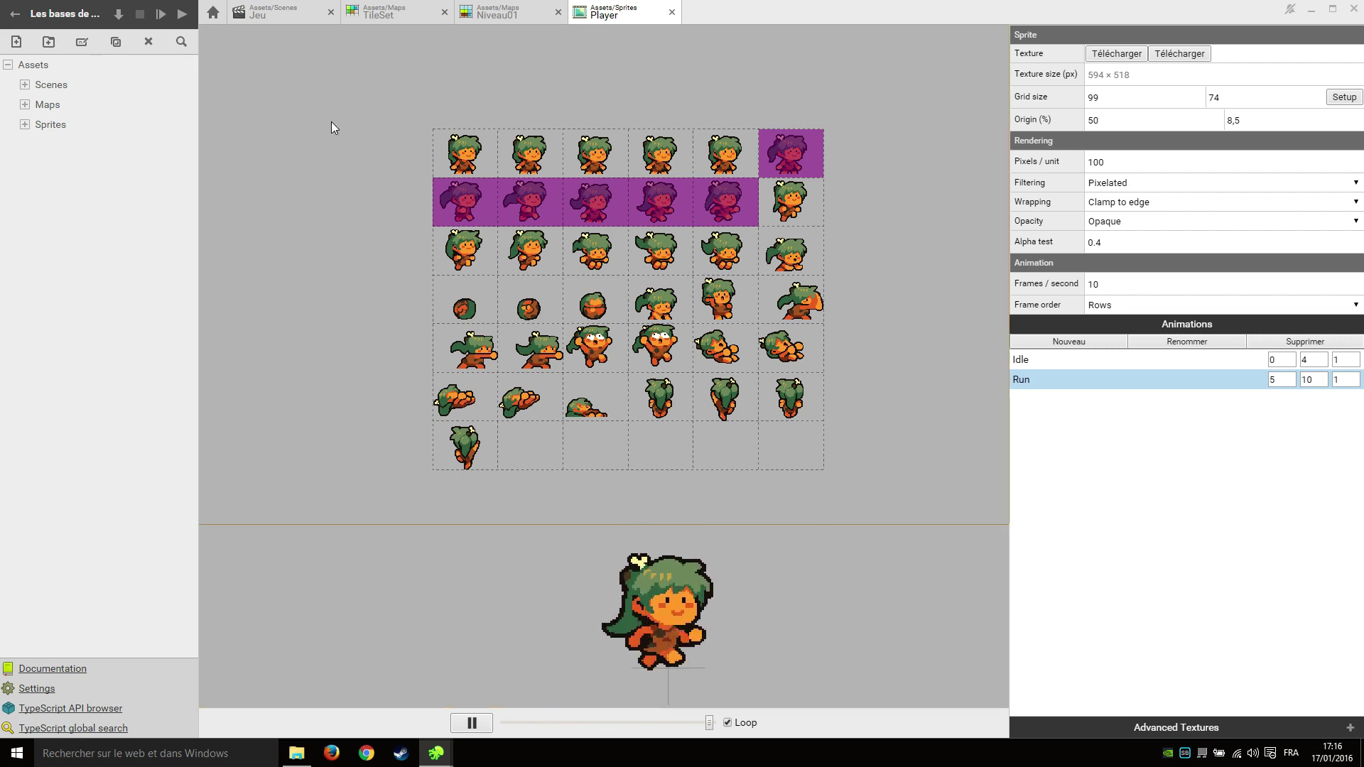
{"action": "left_click", "coordinate": [76, 142]}
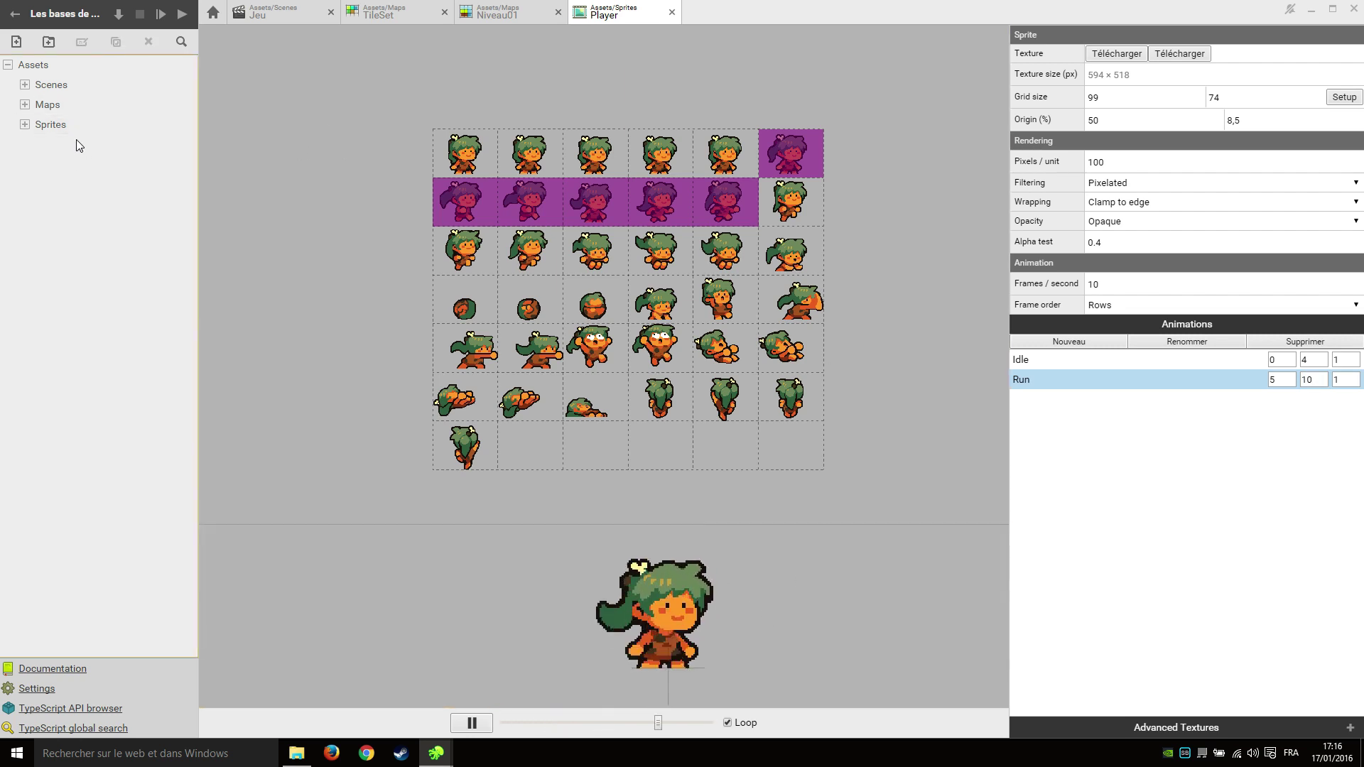
In the Jeu scene, create a Player actor with a Sprite Renderer using the Player sprite.
{"action": "left_click", "coordinate": [279, 17]}
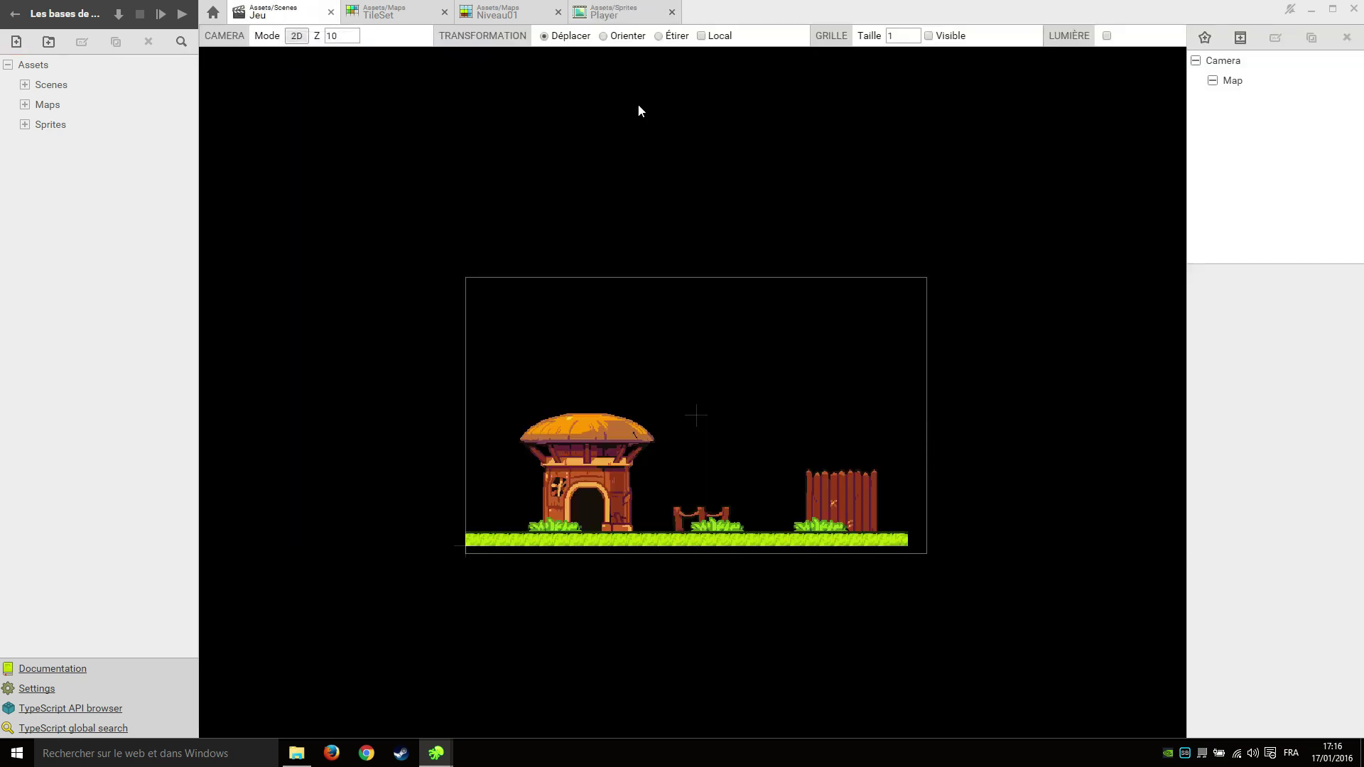
{"action": "left_click", "coordinate": [1223, 60]}
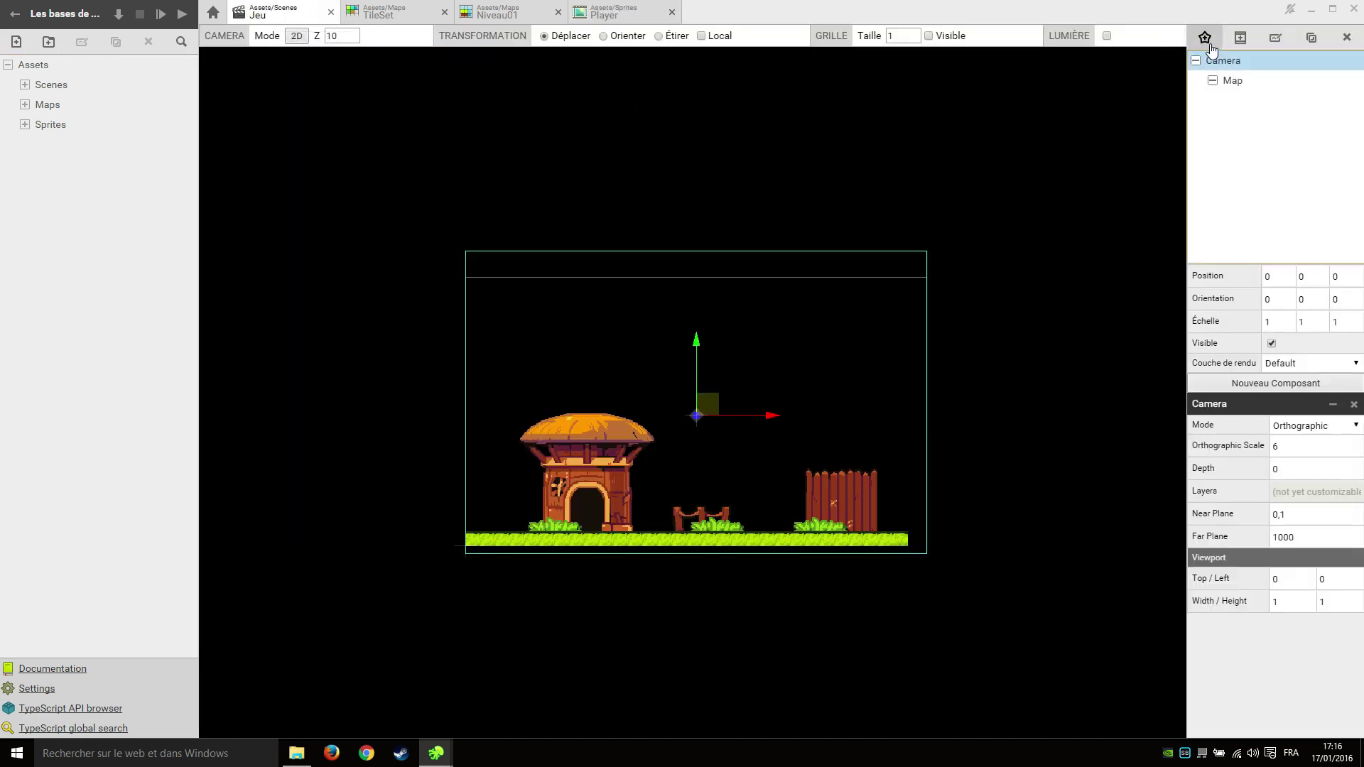
{"action": "left_click", "coordinate": [1205, 38]}
{"action": "type", "text": "Player"}
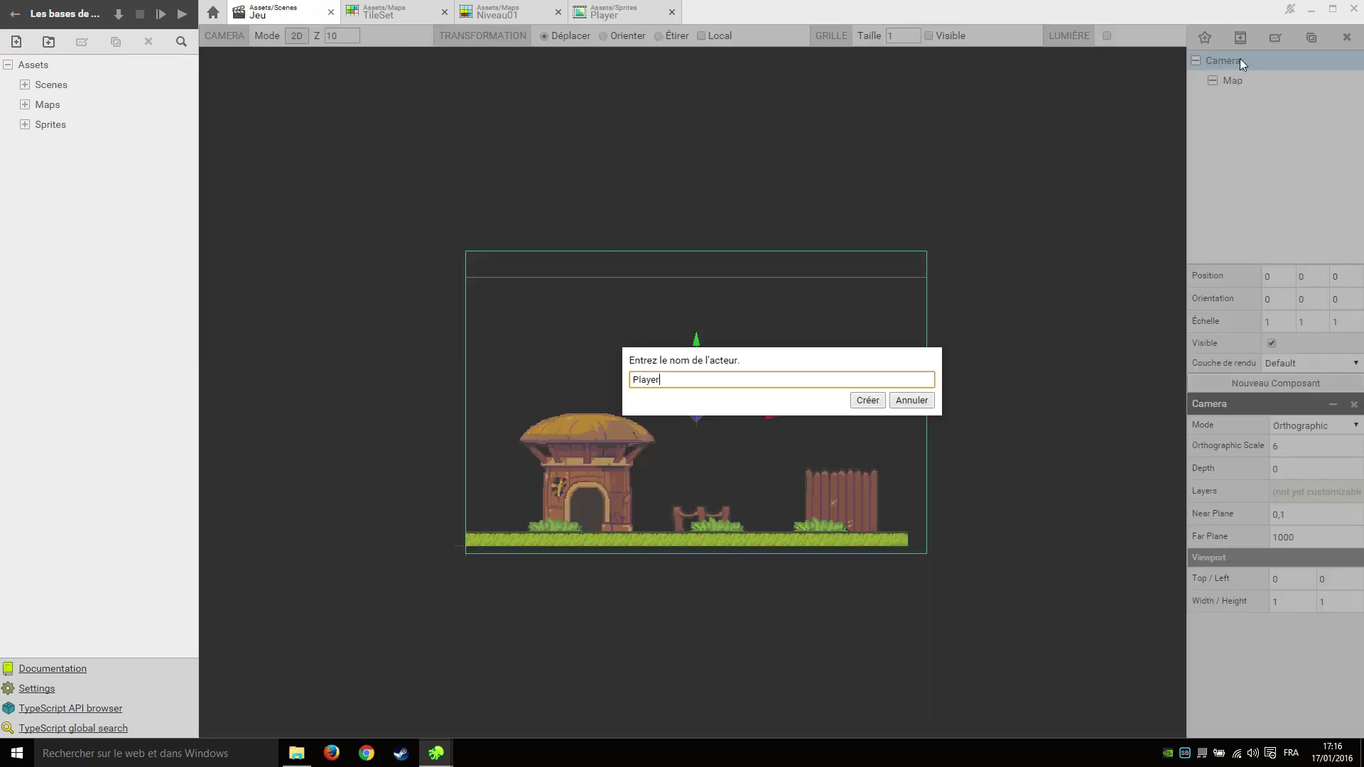
{"action": "key", "text": "Return"}
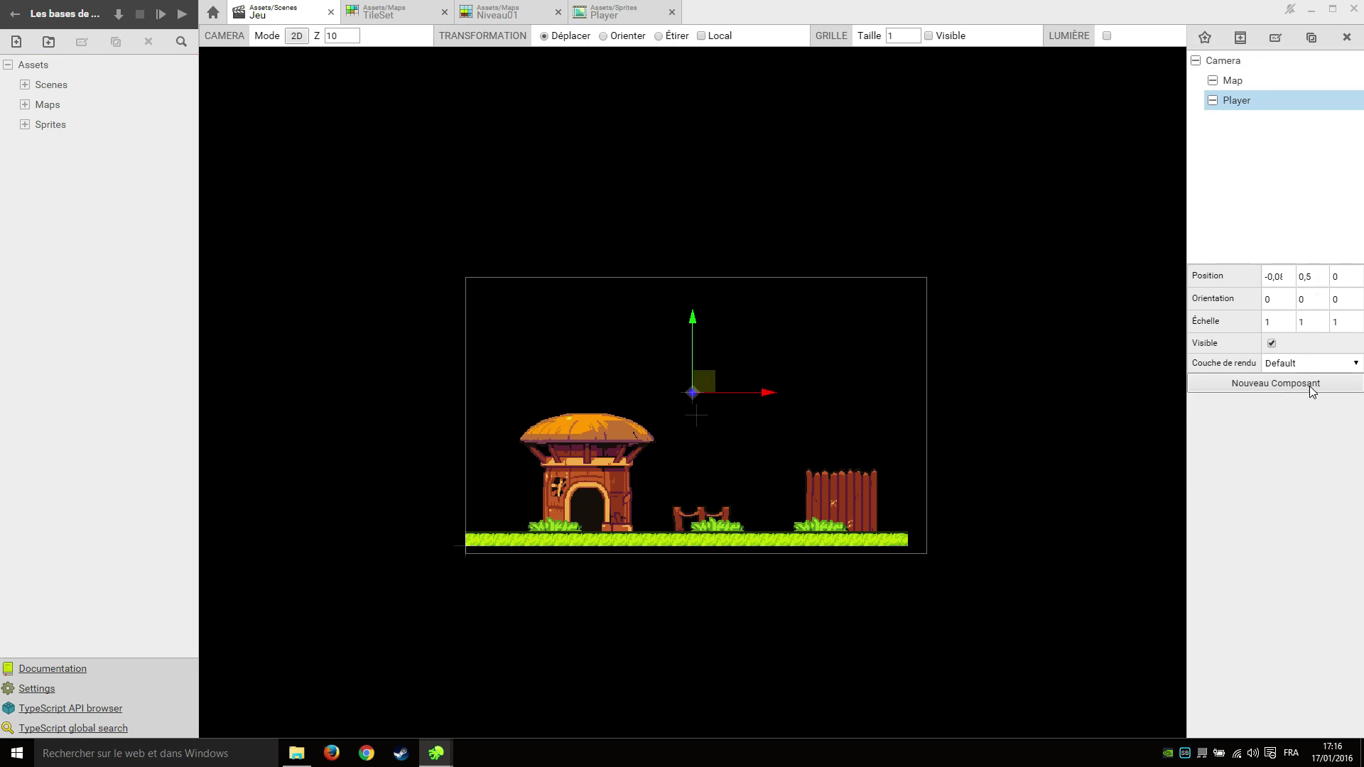
{"action": "left_click", "coordinate": [1310, 386]}
{"action": "left_click", "coordinate": [703, 412]}
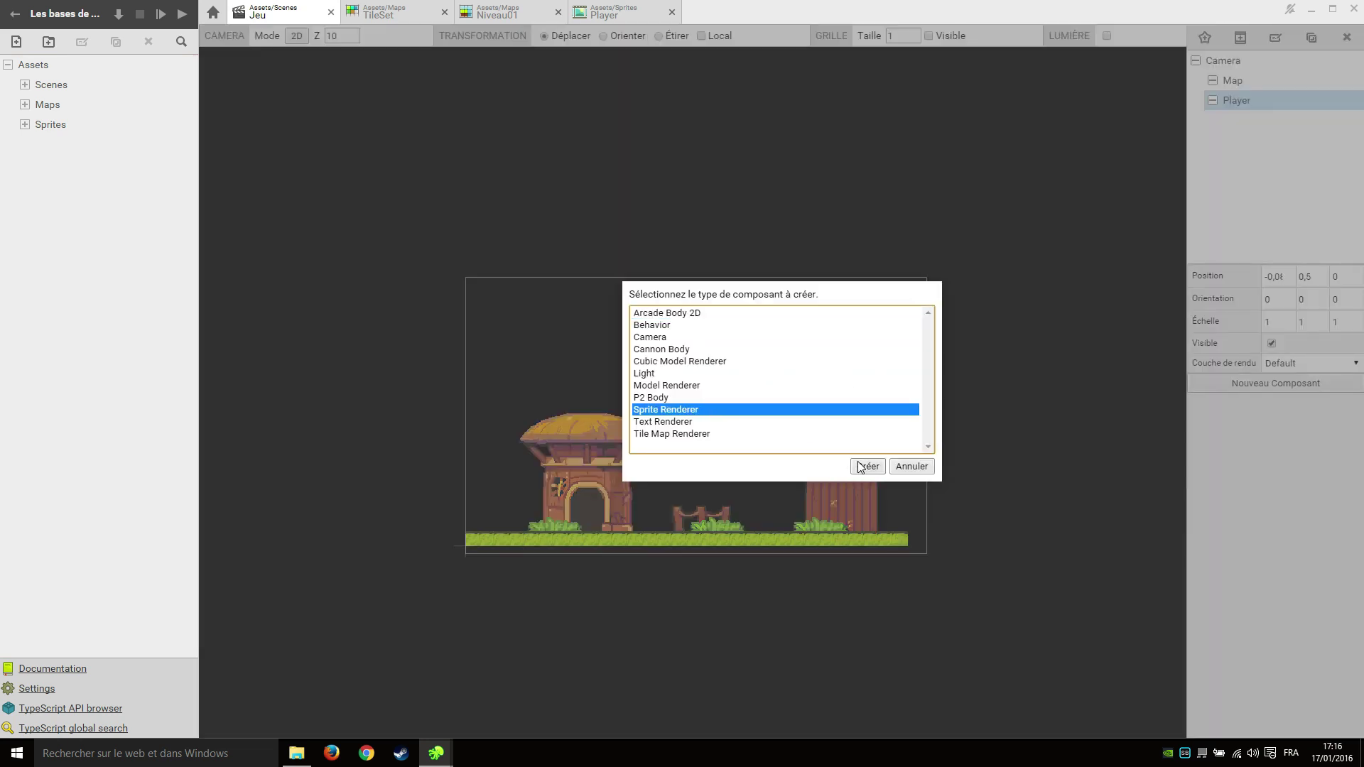
{"action": "left_click", "coordinate": [867, 466]}
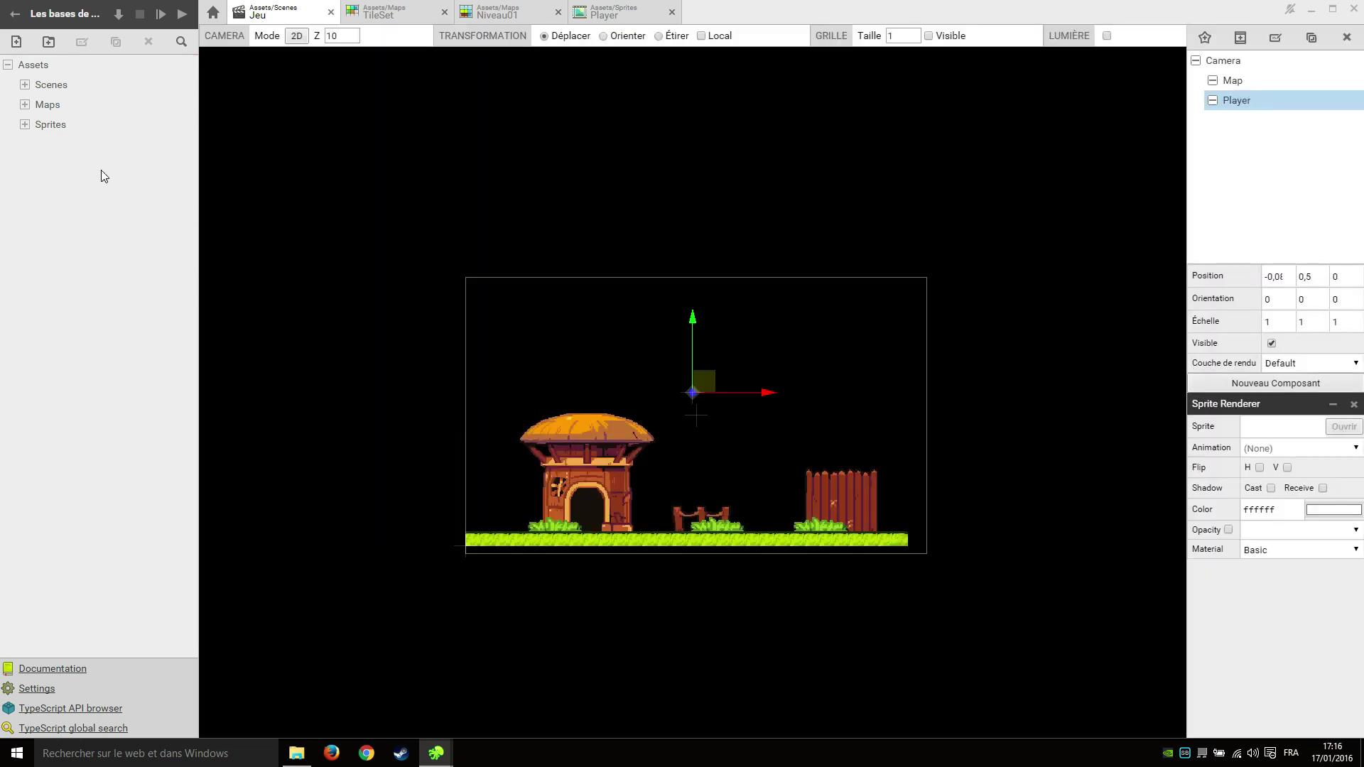
{"action": "left_click", "coordinate": [24, 125]}
{"action": "left_click_drag", "start_coordinate": [68, 148], "coordinate": [1257, 430]}
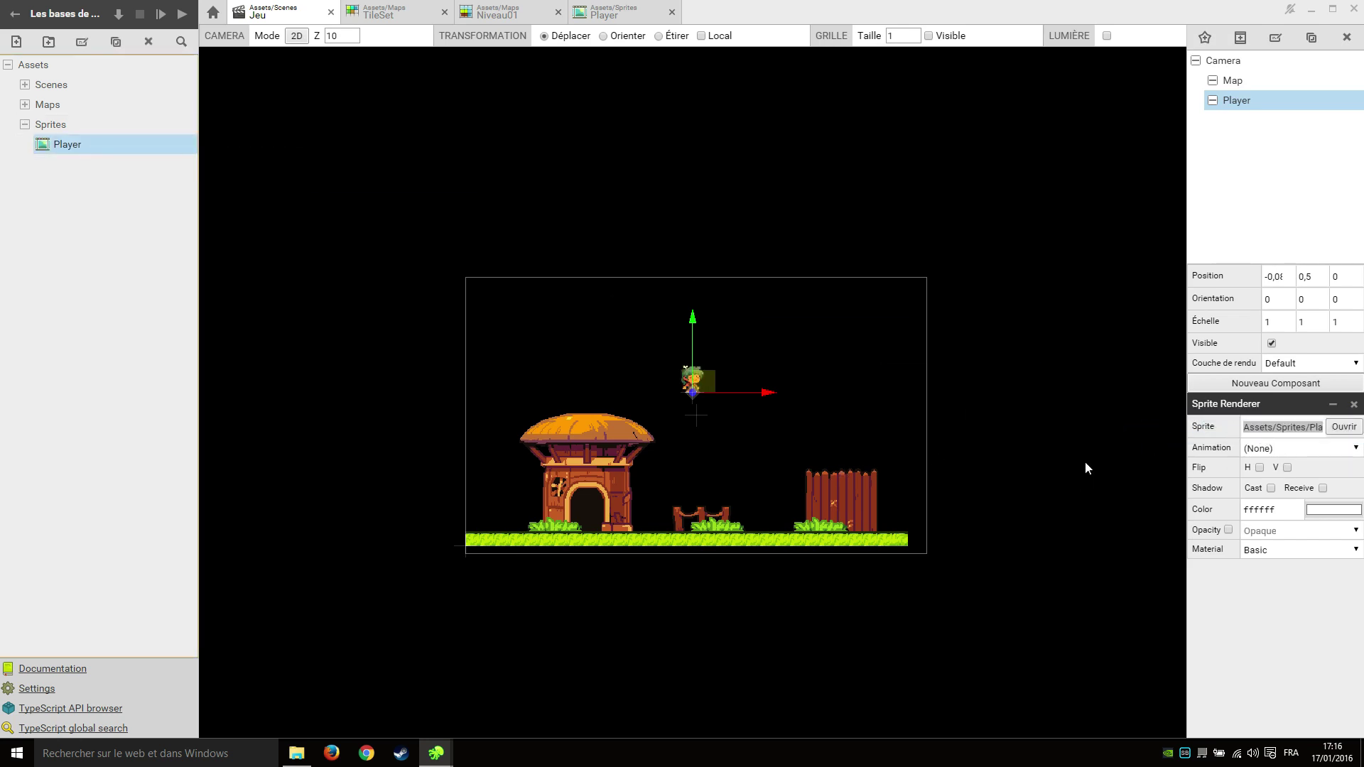
Lower the Player and set its position to 0, 0, -2.
{"action": "scroll", "coordinate": [796, 367], "scroll_direction": "up", "scroll_amount": 4}
{"action": "left_click_drag", "start_coordinate": [562, 263], "coordinate": [562, 357]}
{"action": "double_click", "coordinate": [1279, 277]}
{"action": "type", "text": "0"}
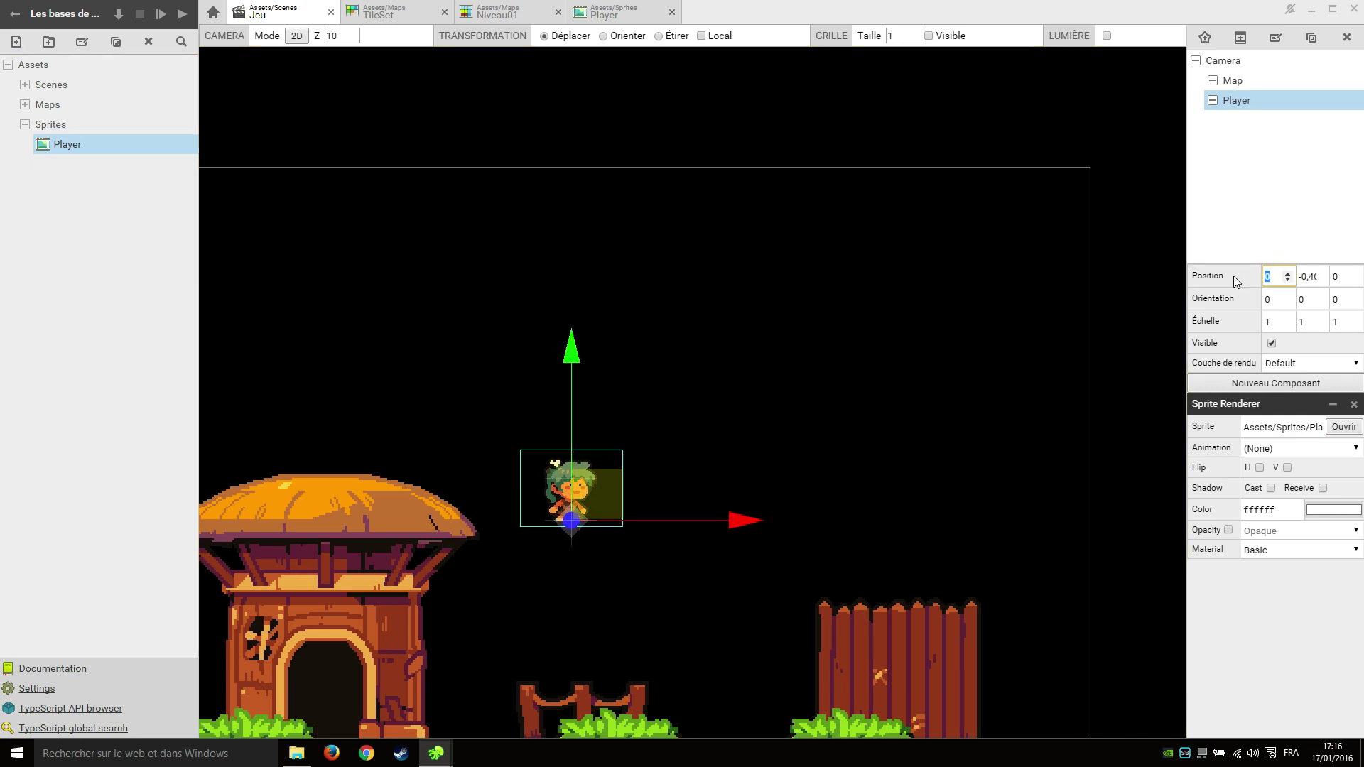
{"action": "double_click", "coordinate": [1310, 277]}
{"action": "key", "text": "BackSpace"}
{"action": "type", "text": "0"}
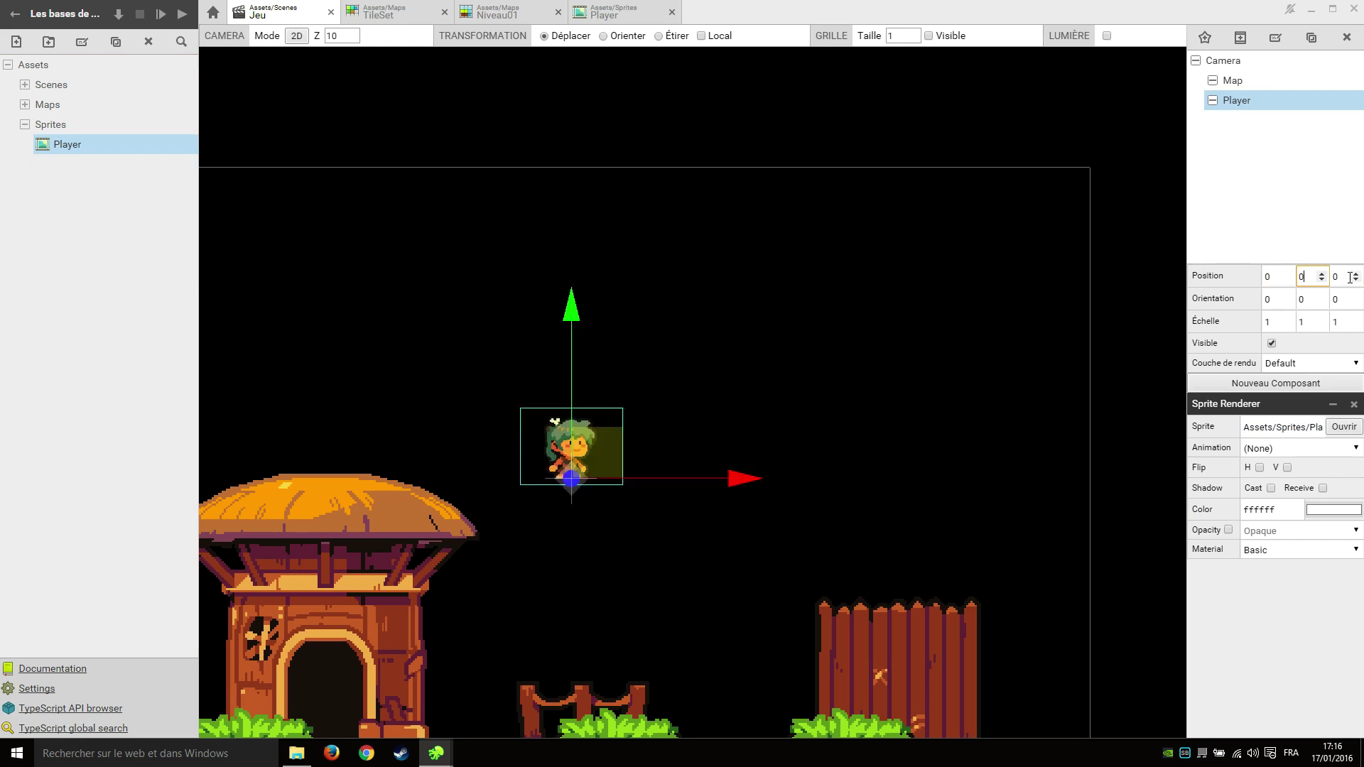
{"action": "key", "text": "Tab"}
{"action": "type", "text": "-2"}
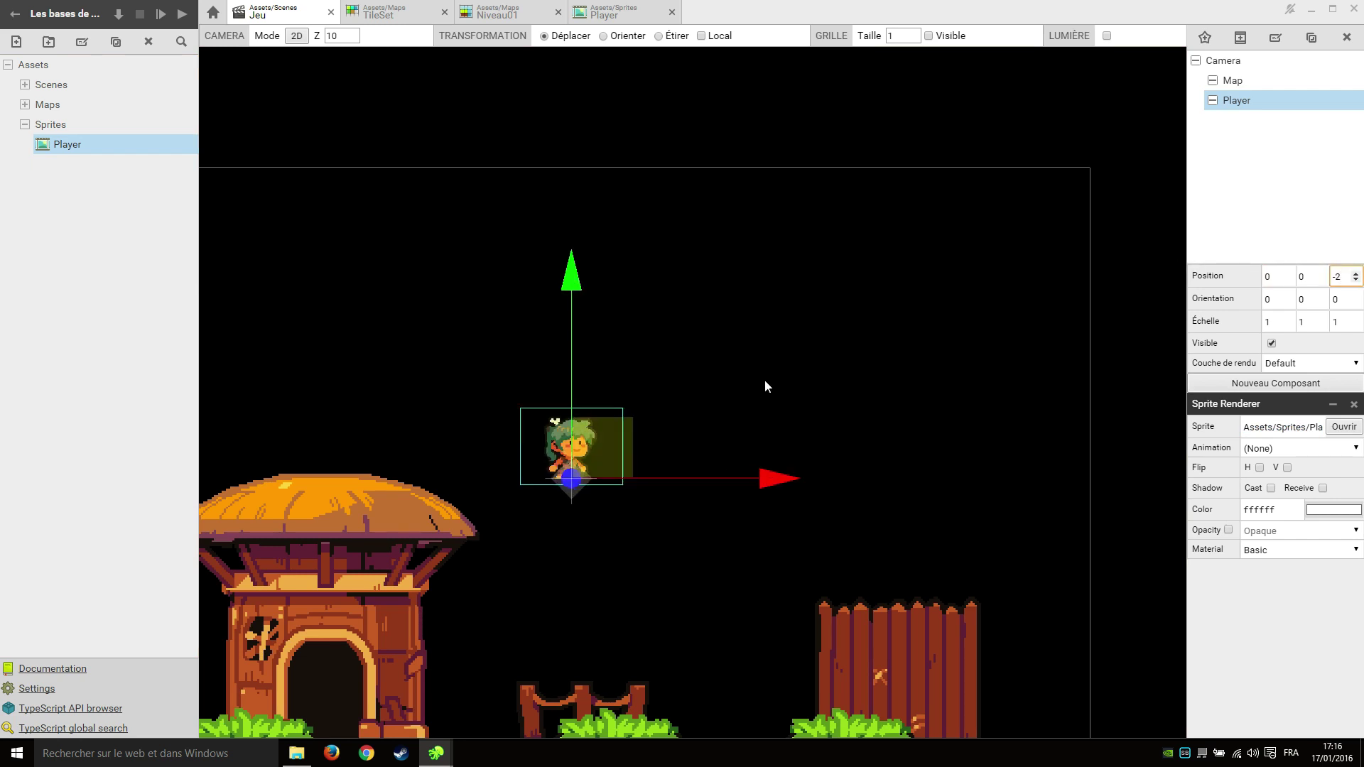
{"action": "scroll", "coordinate": [772, 386], "scroll_direction": "down", "scroll_amount": 2}
{"action": "scroll", "coordinate": [702, 423], "scroll_direction": "up", "scroll_amount": 2}
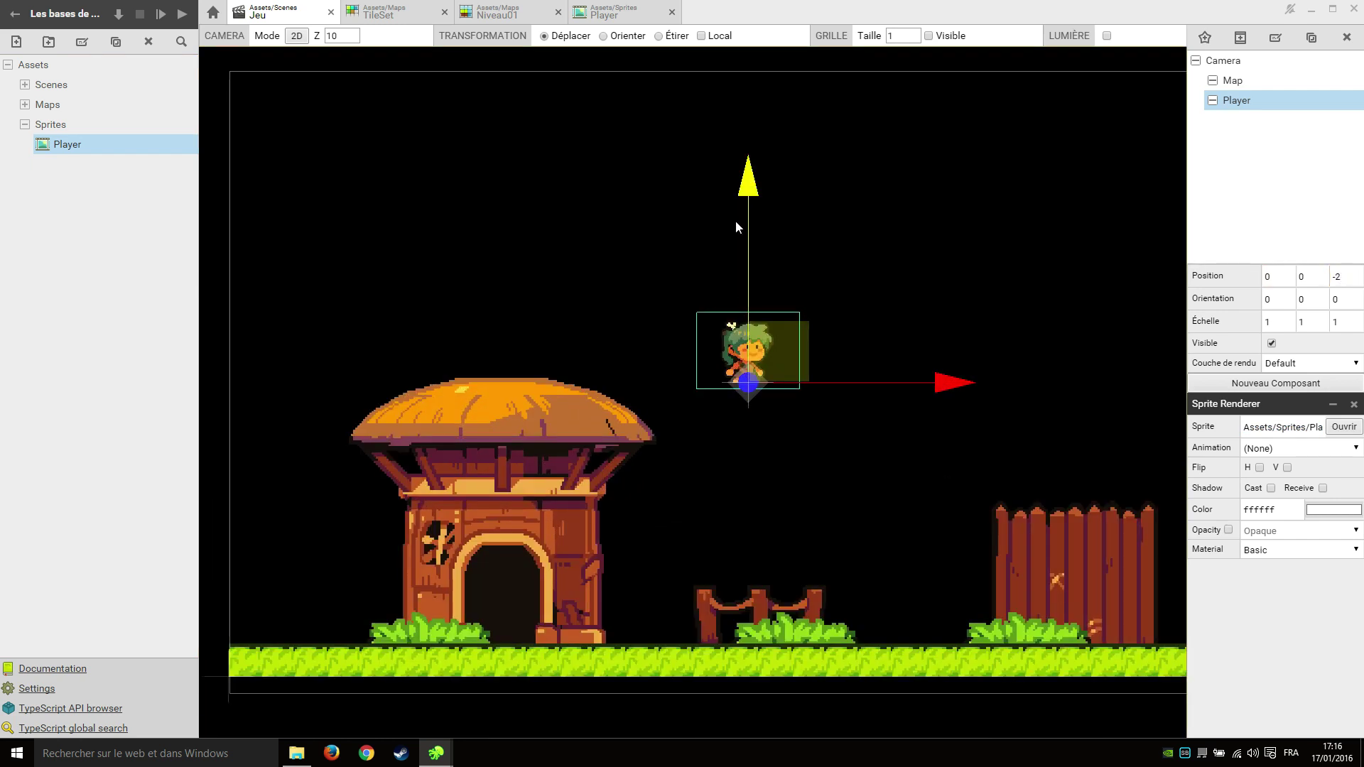
Stand the Player on the grass just right of the hut with depth 0.
{"action": "left_click_drag", "start_coordinate": [736, 226], "coordinate": [798, 430]}
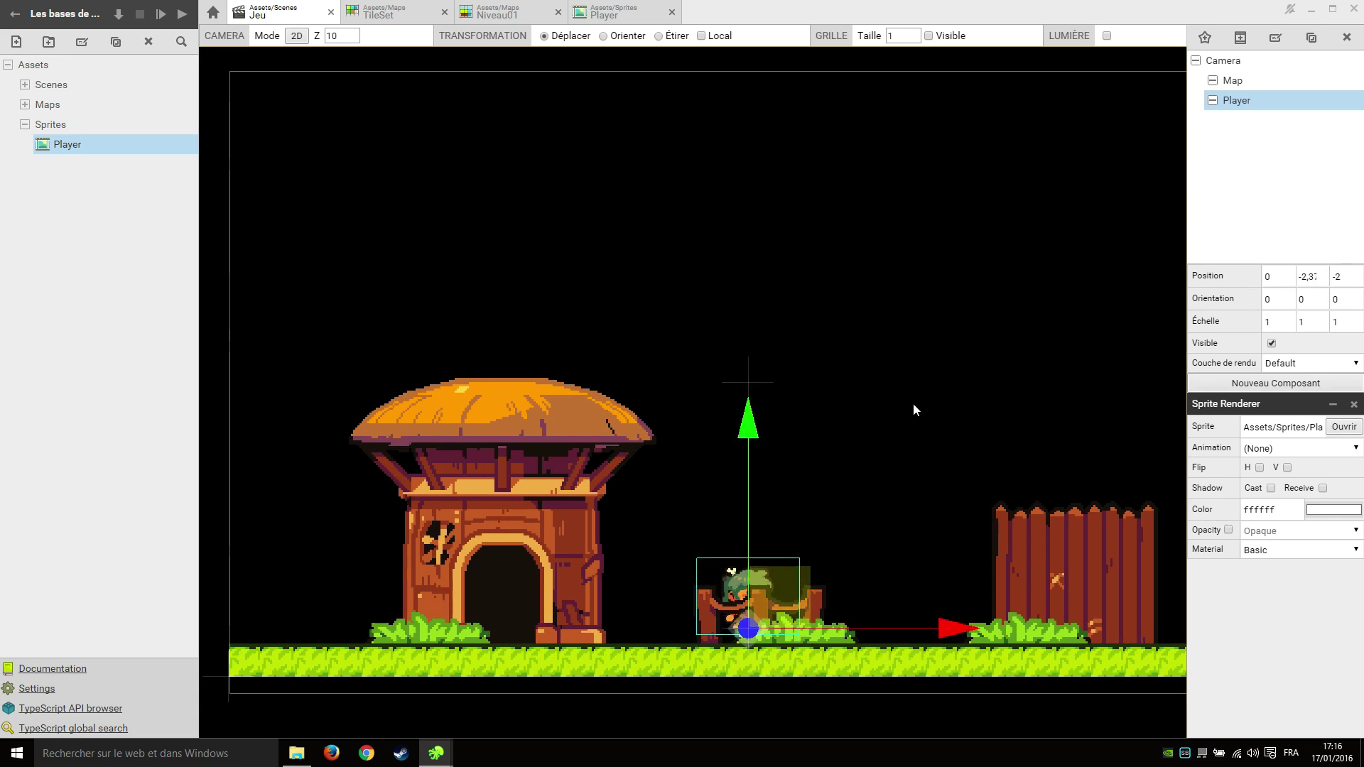
{"action": "double_click", "coordinate": [1344, 276]}
{"action": "type", "text": "0"}
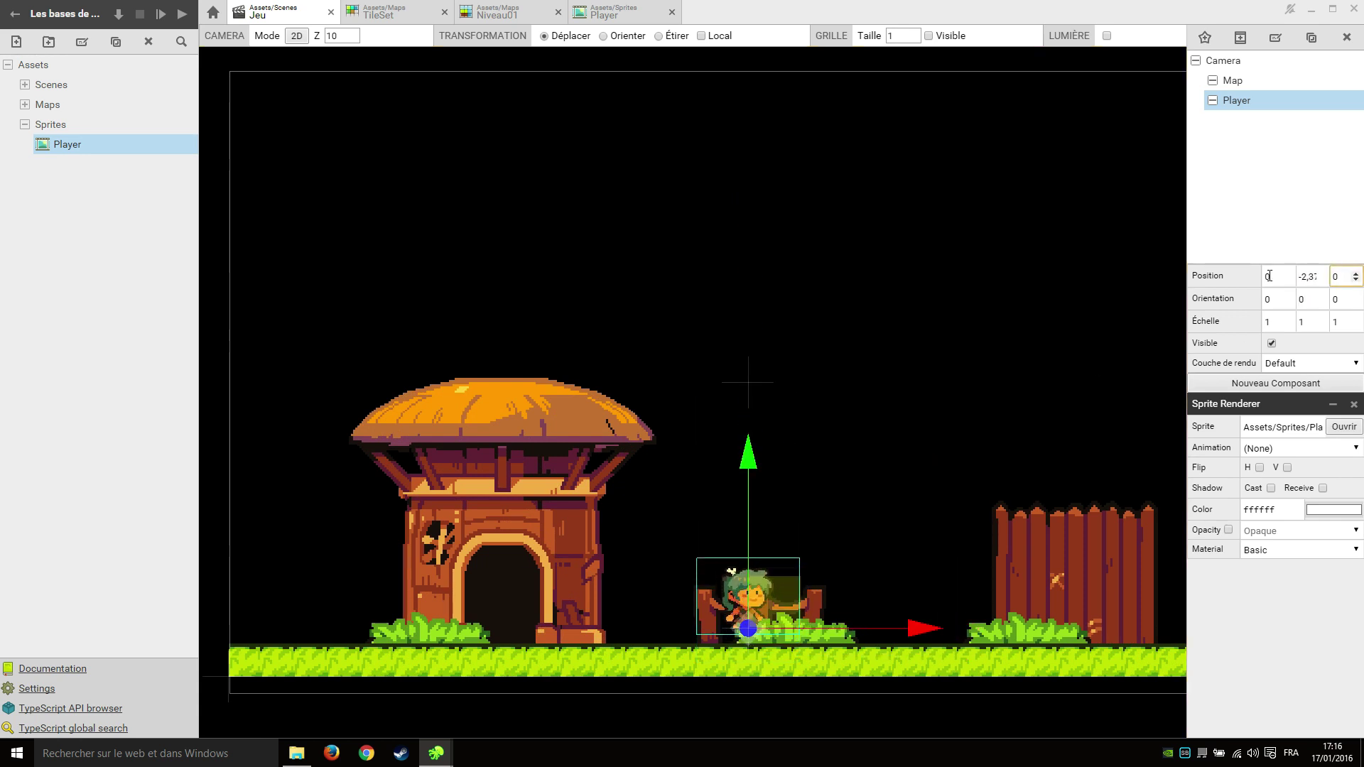
{"action": "left_click_drag", "start_coordinate": [923, 626], "coordinate": [838, 625]}
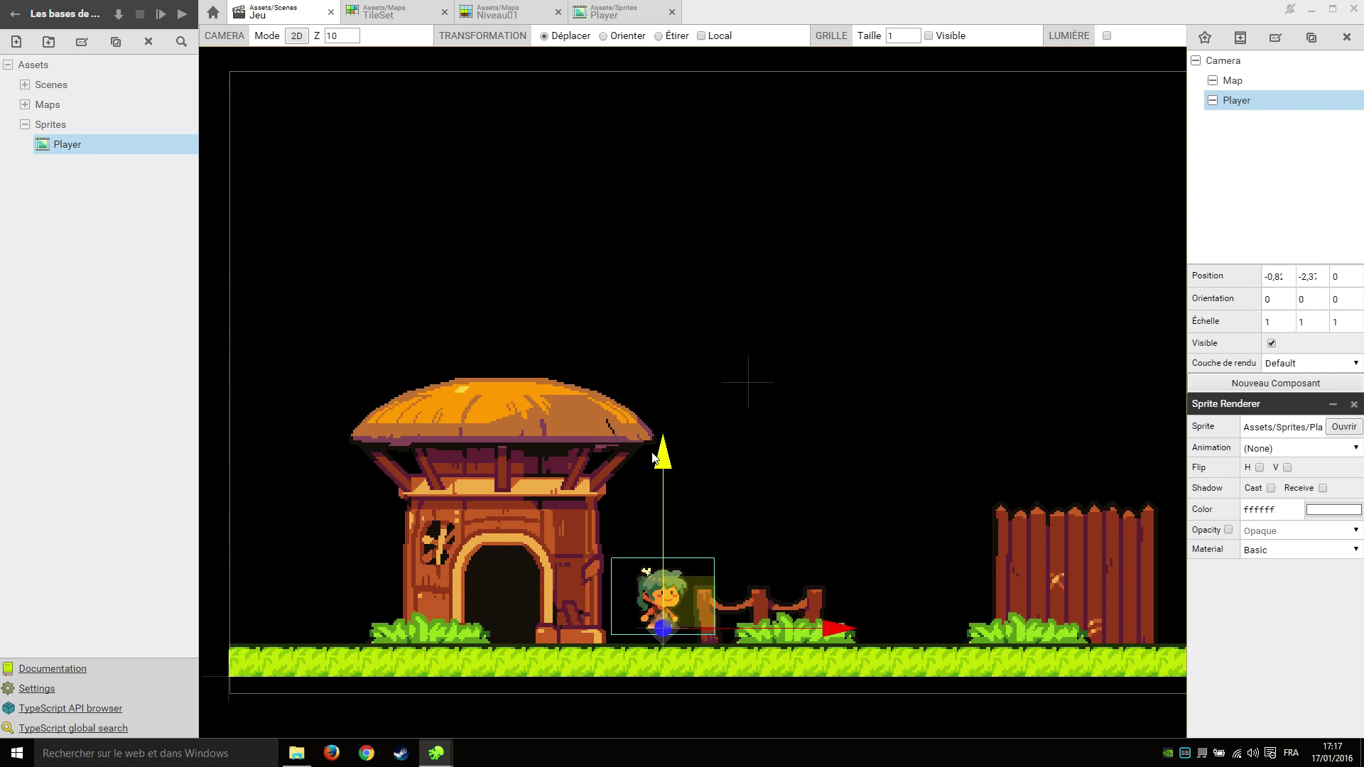
{"action": "left_click_drag", "start_coordinate": [665, 461], "coordinate": [666, 450]}
{"action": "left_click", "coordinate": [605, 13]}
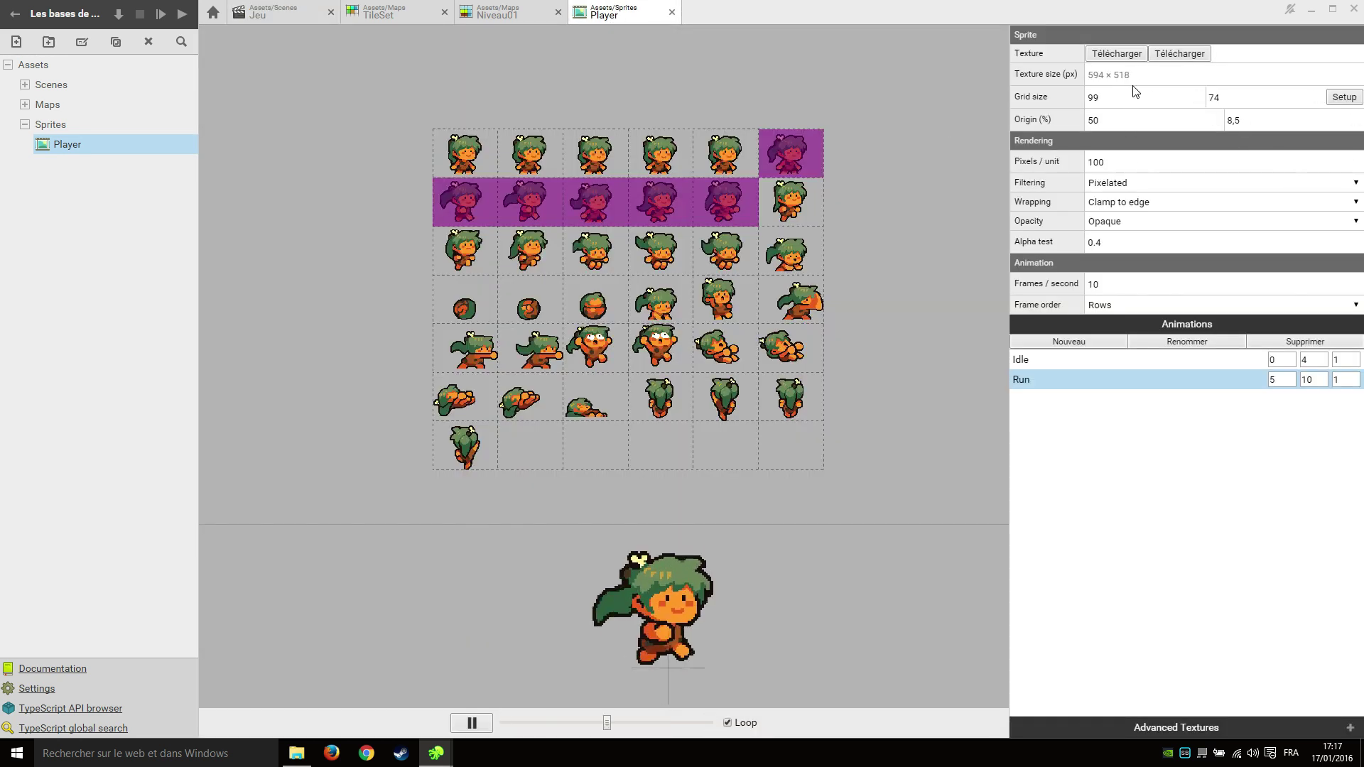
Set the Player sprite to 50 pixels per unit and re-lower the Player onto the grass.
{"action": "double_click", "coordinate": [1136, 164]}
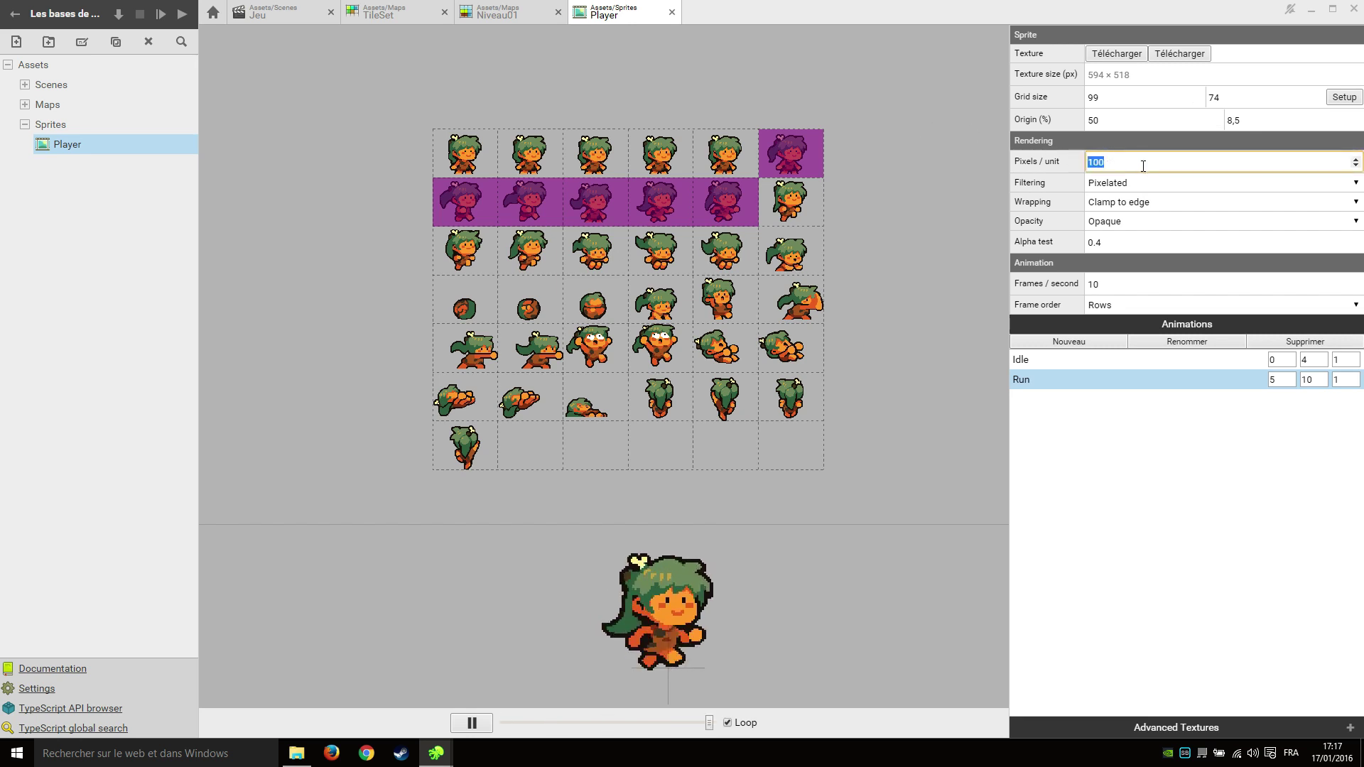
{"action": "type", "text": "50"}
{"action": "left_click", "coordinate": [274, 12]}
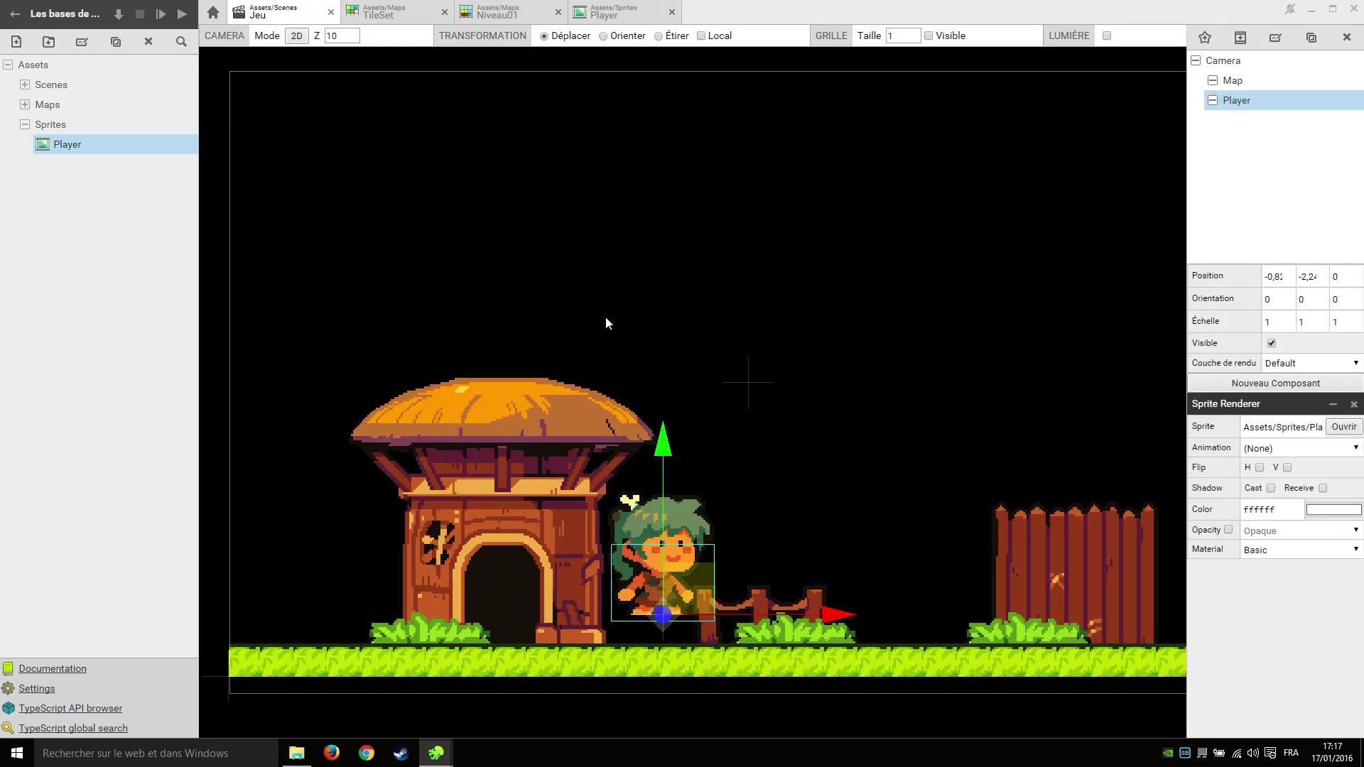
{"action": "scroll", "coordinate": [721, 386], "scroll_direction": "down", "scroll_amount": 1}
{"action": "scroll", "coordinate": [666, 488], "scroll_direction": "up", "scroll_amount": 1}
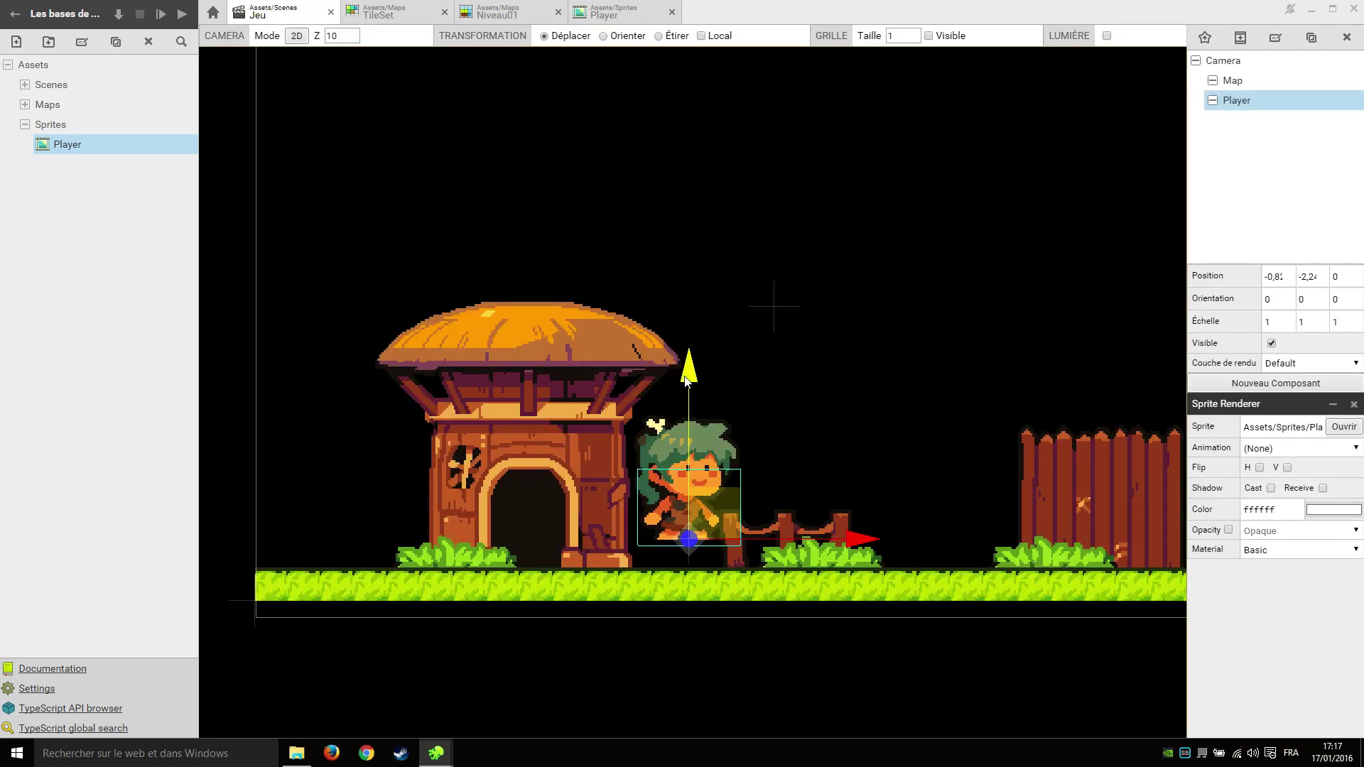
{"action": "left_click_drag", "start_coordinate": [687, 381], "coordinate": [755, 403]}
{"action": "left_click_drag", "start_coordinate": [756, 402], "coordinate": [756, 399]}
Deselect the Player and launch a test run of the game.
{"action": "scroll", "coordinate": [857, 469], "scroll_direction": "down", "scroll_amount": 1}
{"action": "left_click", "coordinate": [892, 619]}
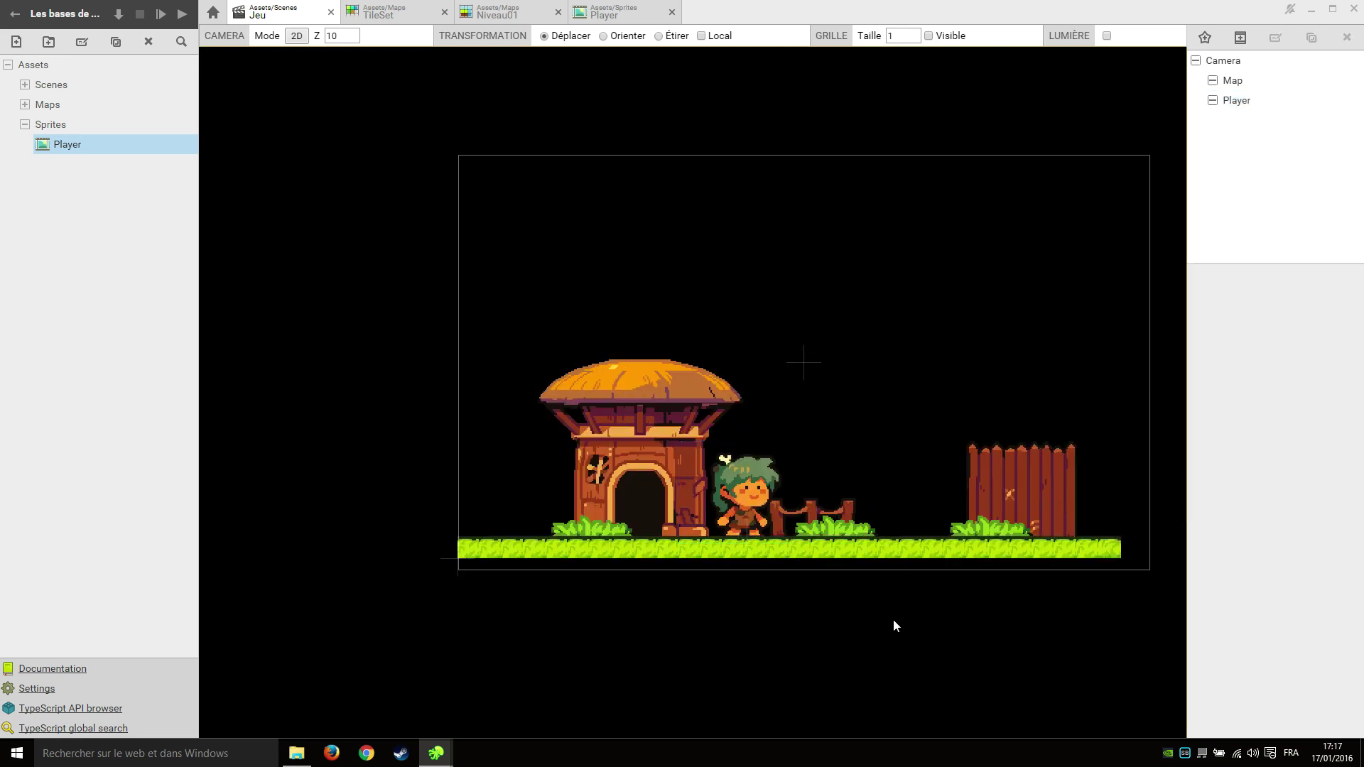
{"action": "scroll", "coordinate": [789, 568], "scroll_direction": "down", "scroll_amount": 2}
{"action": "scroll", "coordinate": [817, 558], "scroll_direction": "up", "scroll_amount": 2}
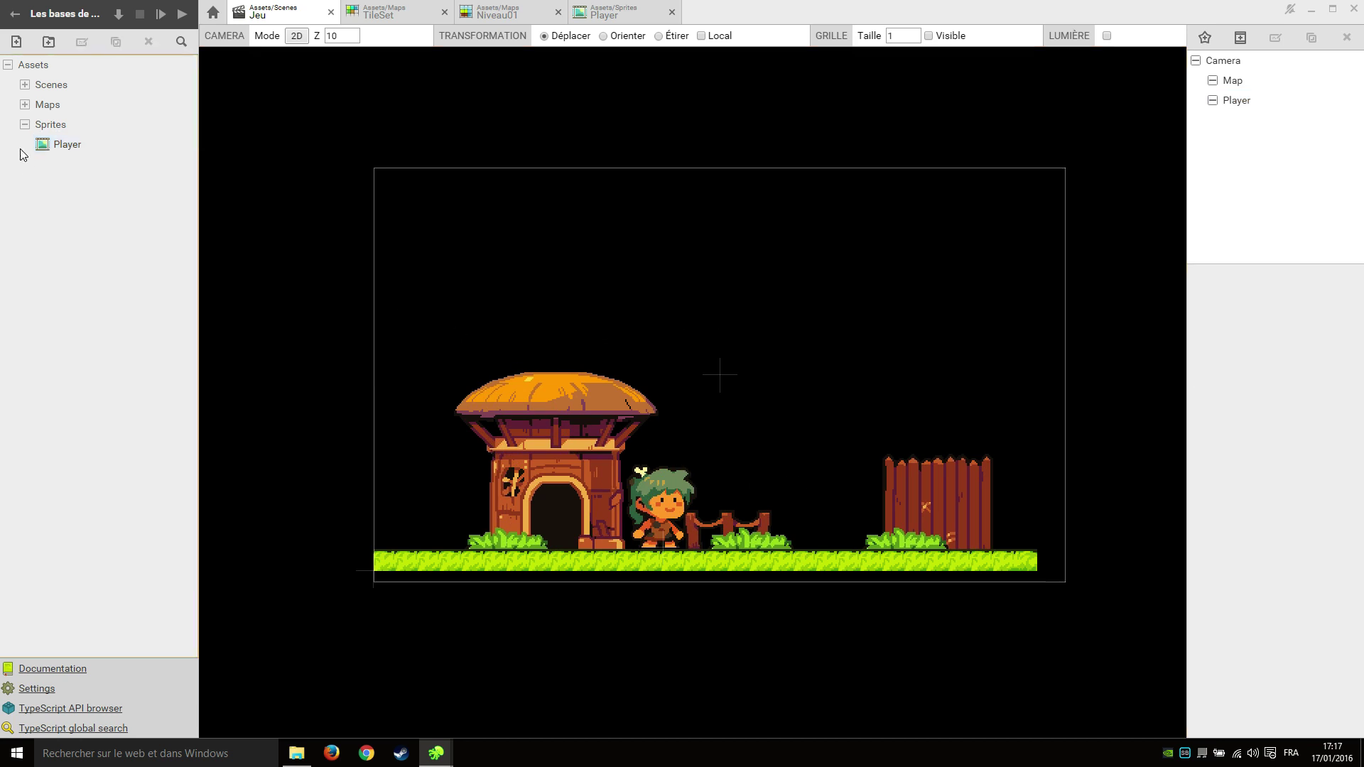
{"action": "left_click", "coordinate": [160, 13]}
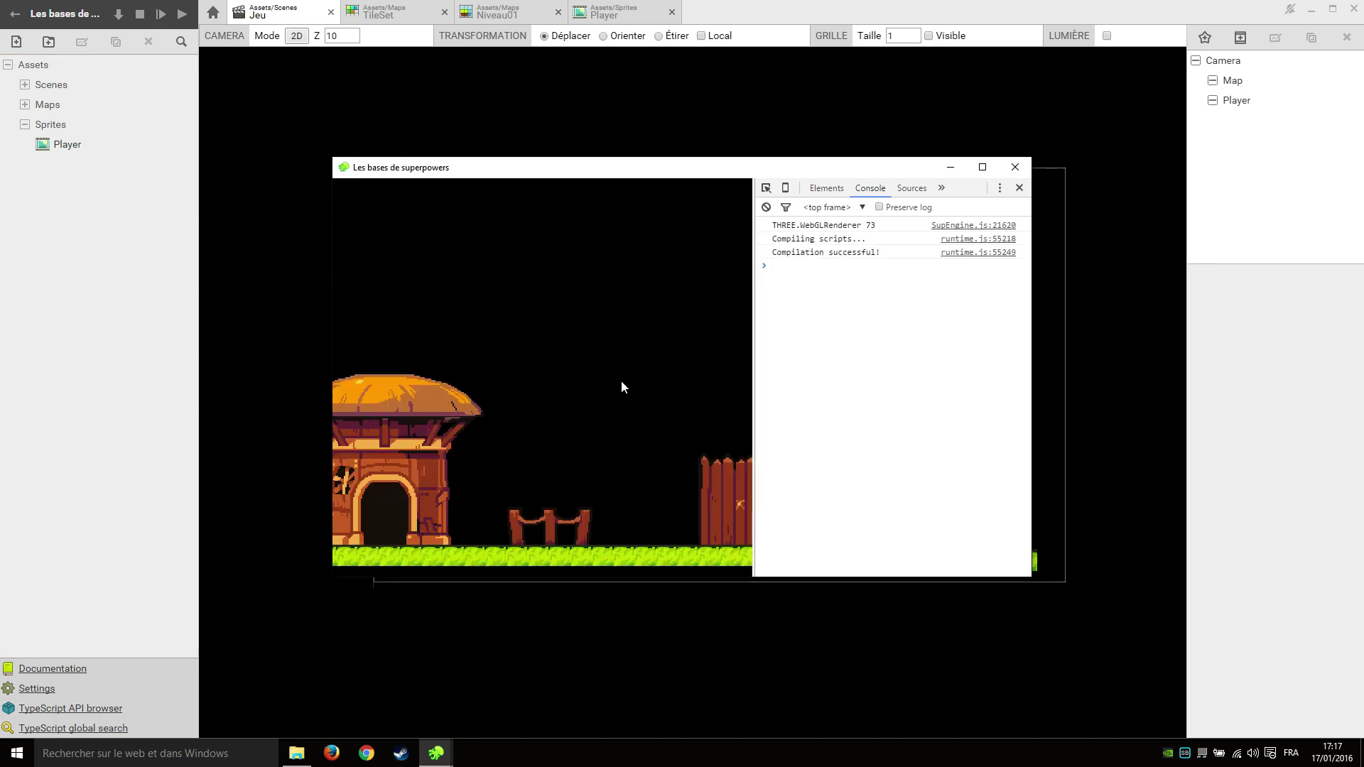
Close the test game window and set the Player's Z position to -0.5.
{"action": "left_click", "coordinate": [983, 167]}
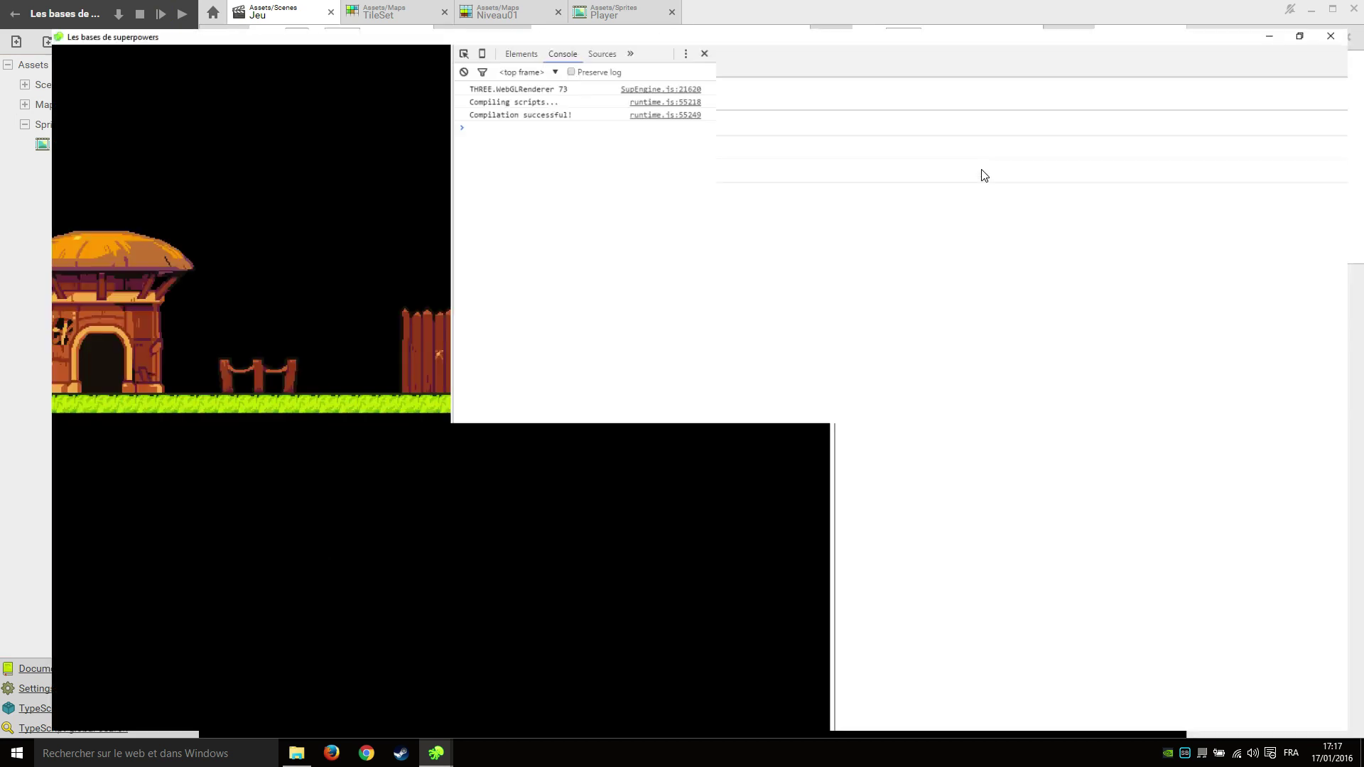
{"action": "left_click", "coordinate": [1313, 7]}
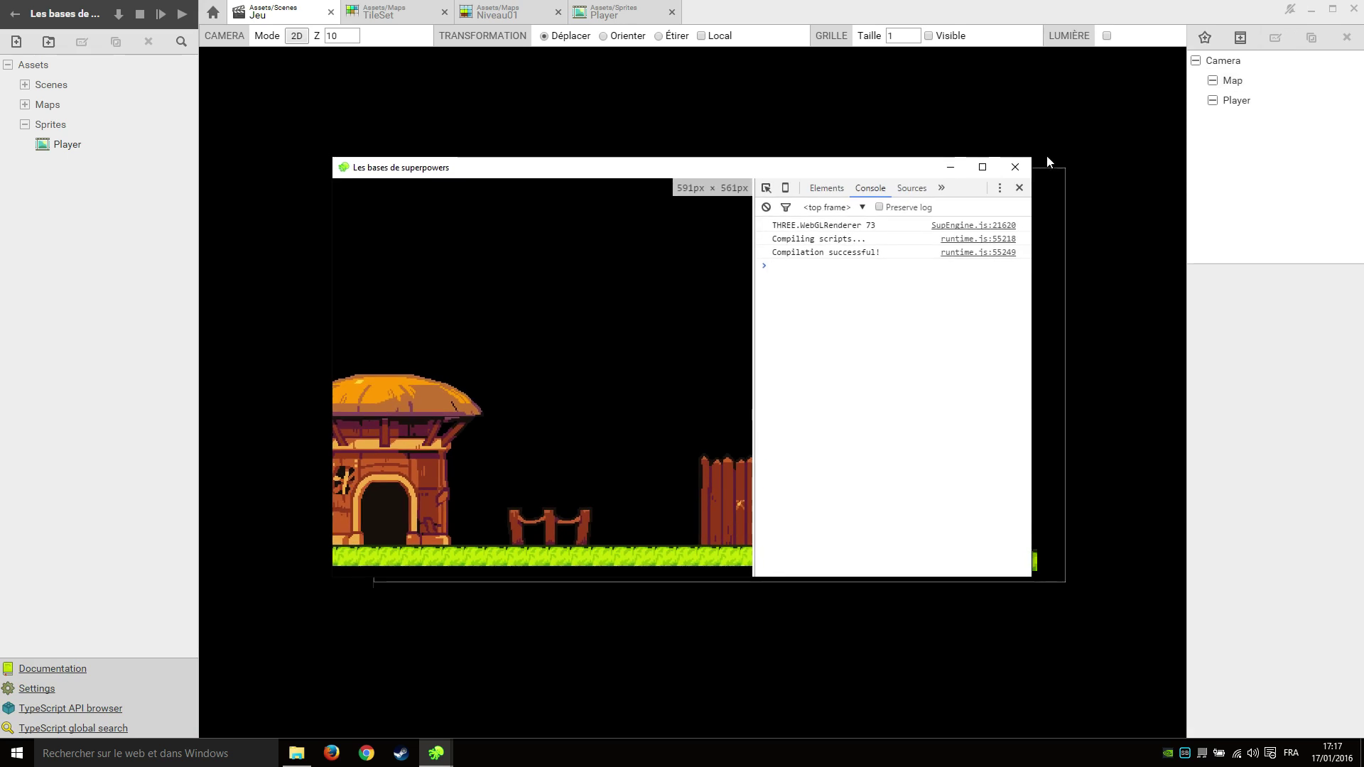
{"action": "left_click", "coordinate": [1016, 169]}
{"action": "left_click", "coordinate": [1251, 100]}
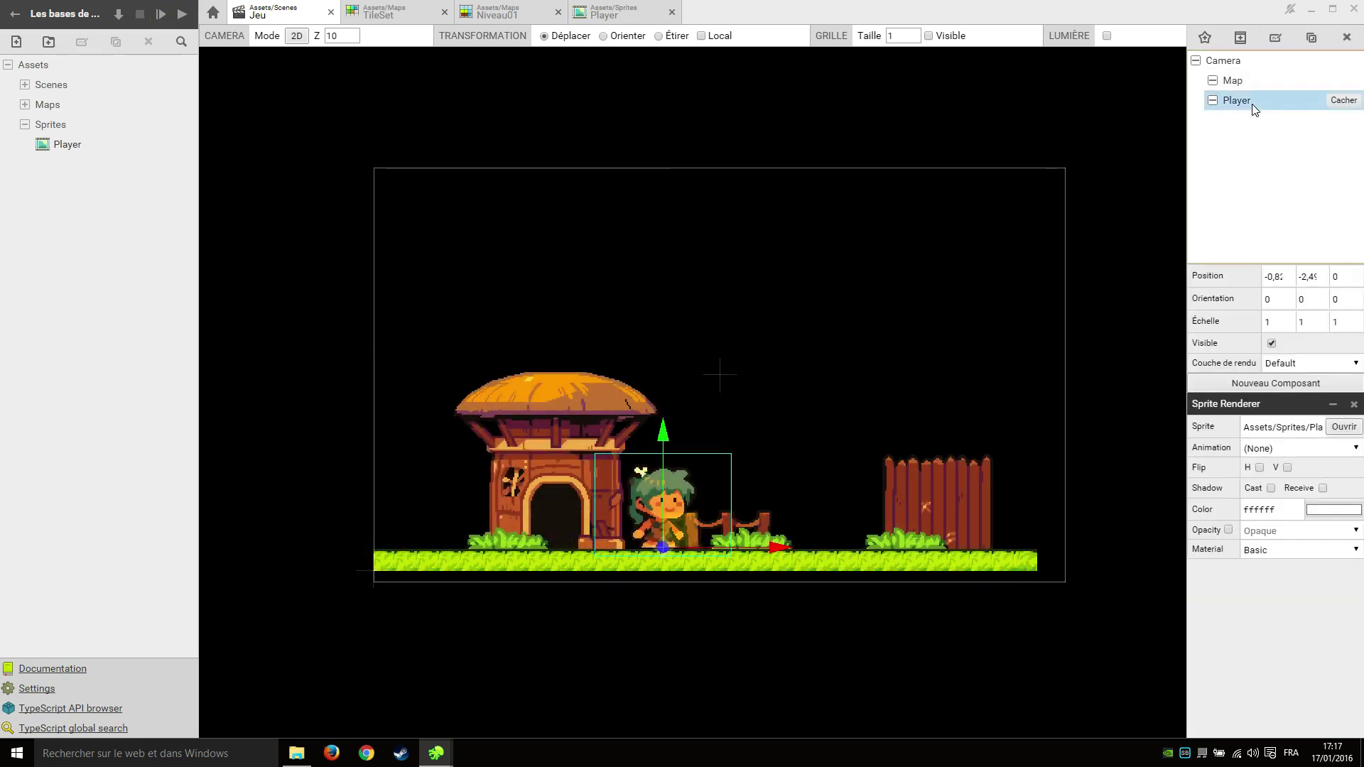
{"action": "left_click", "coordinate": [1346, 280]}
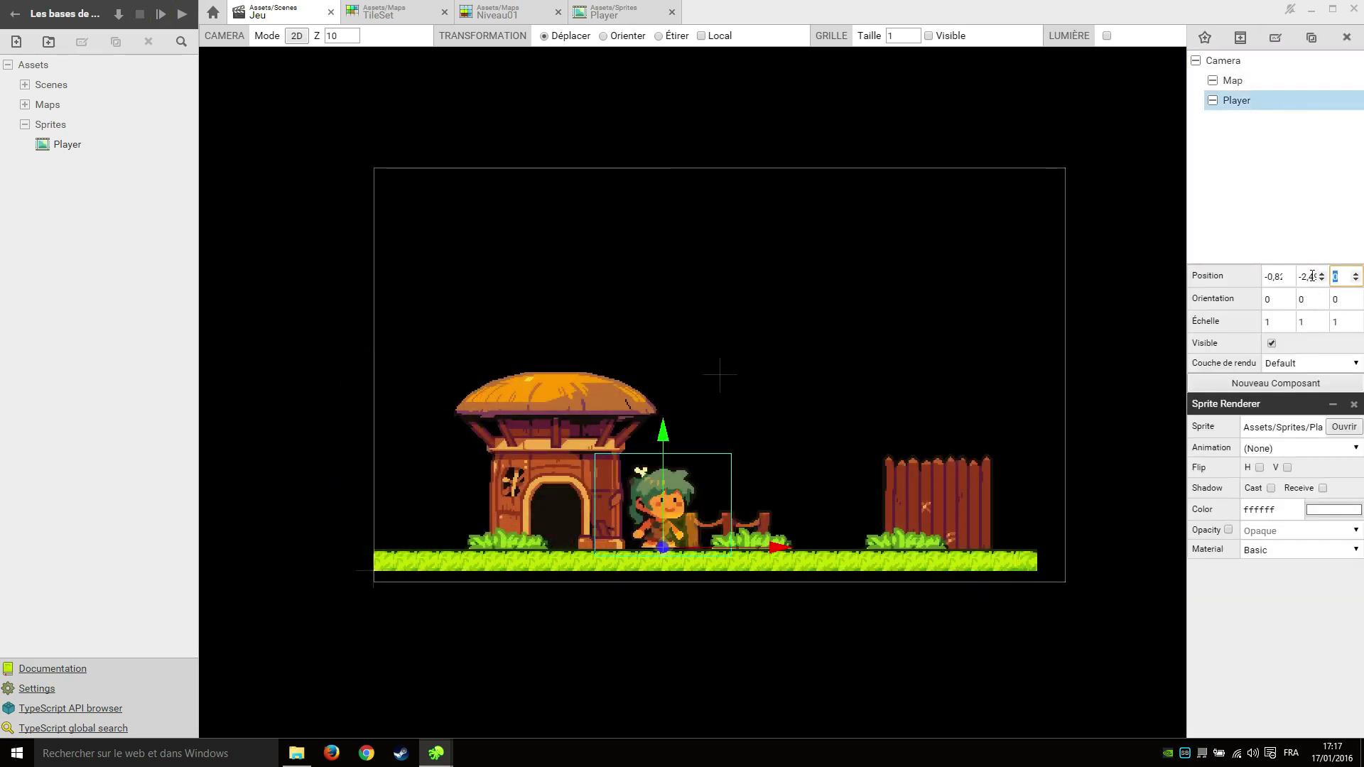
{"action": "type", "text": "-0.5"}
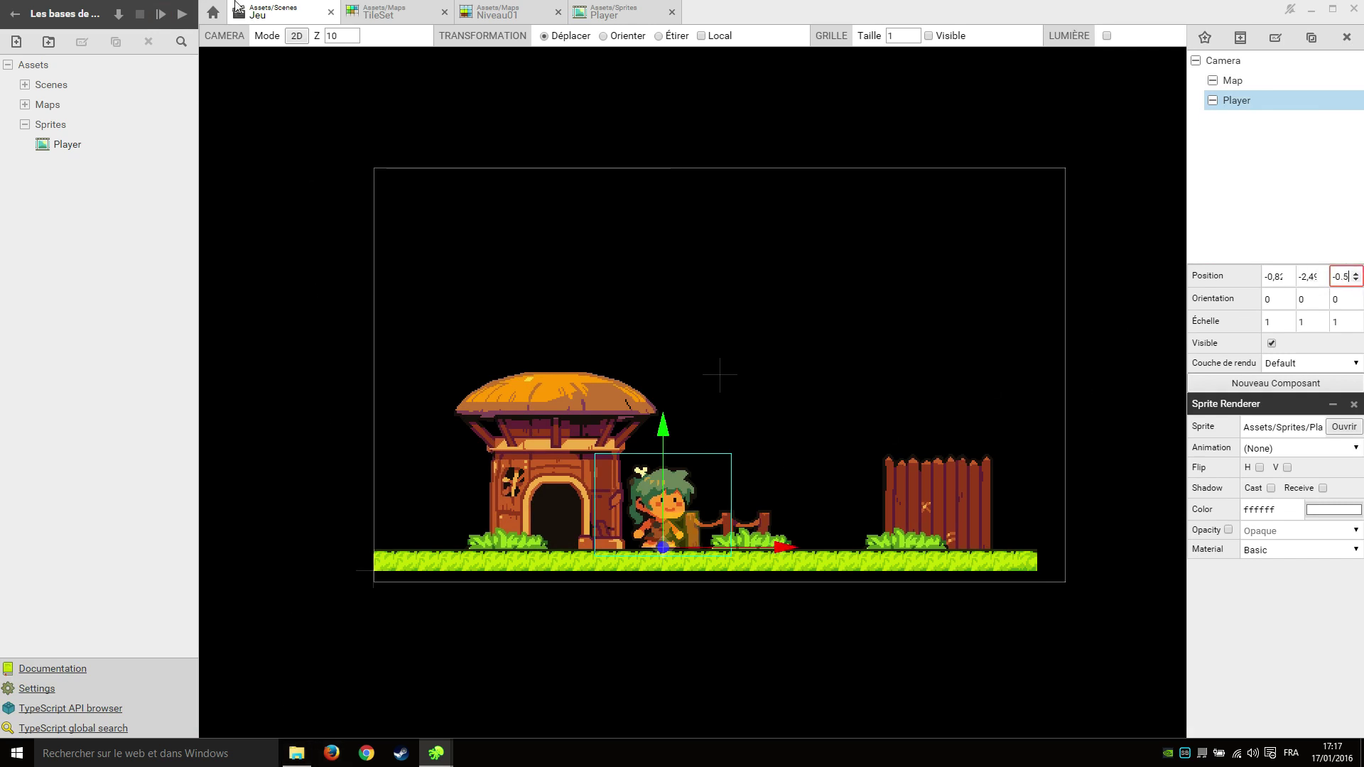
In 3D view, set the Map's Z to -5 and drag the Player to about -2.13.
{"action": "left_click", "coordinate": [296, 36]}
{"action": "right_click_drag", "start_coordinate": [655, 385], "coordinate": [1250, 83]}
{"action": "left_click", "coordinate": [1251, 83]}
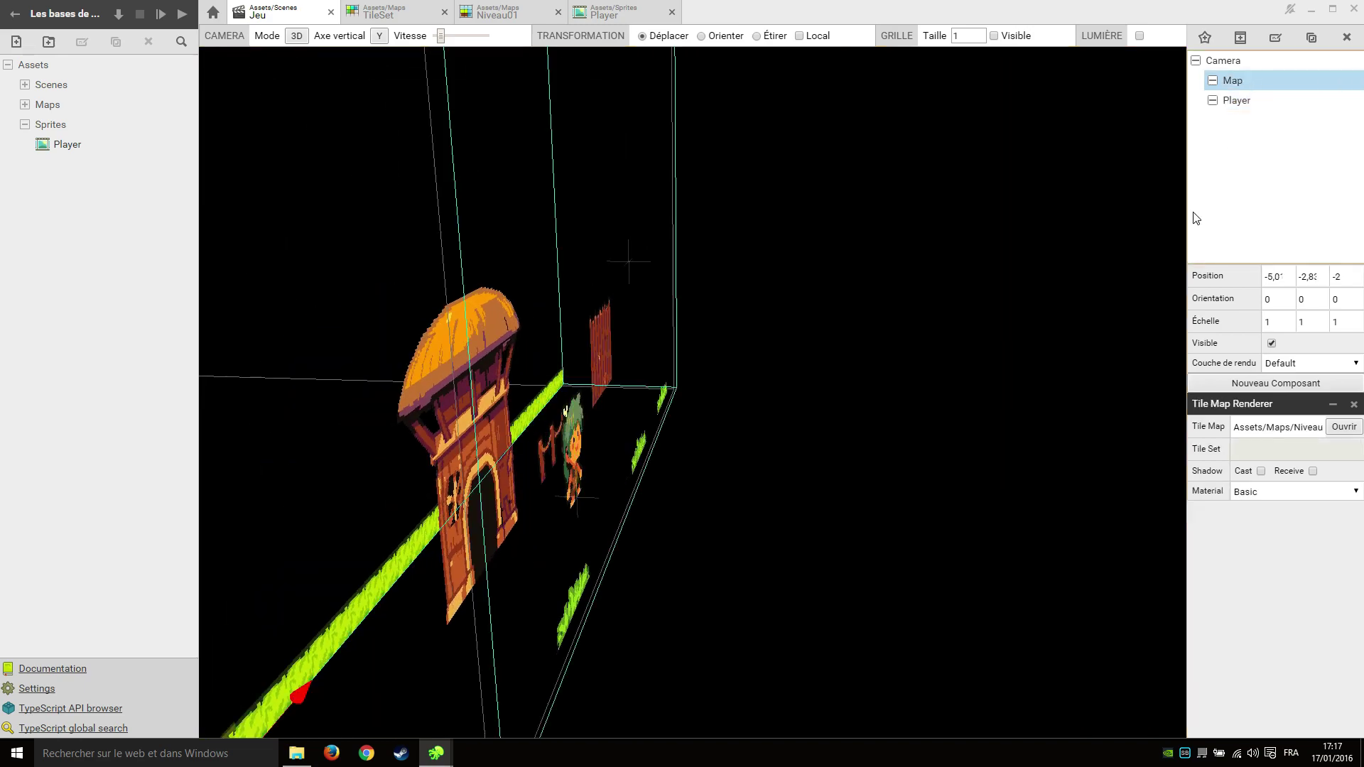
{"action": "double_click", "coordinate": [1339, 276]}
{"action": "type", "text": "-5"}
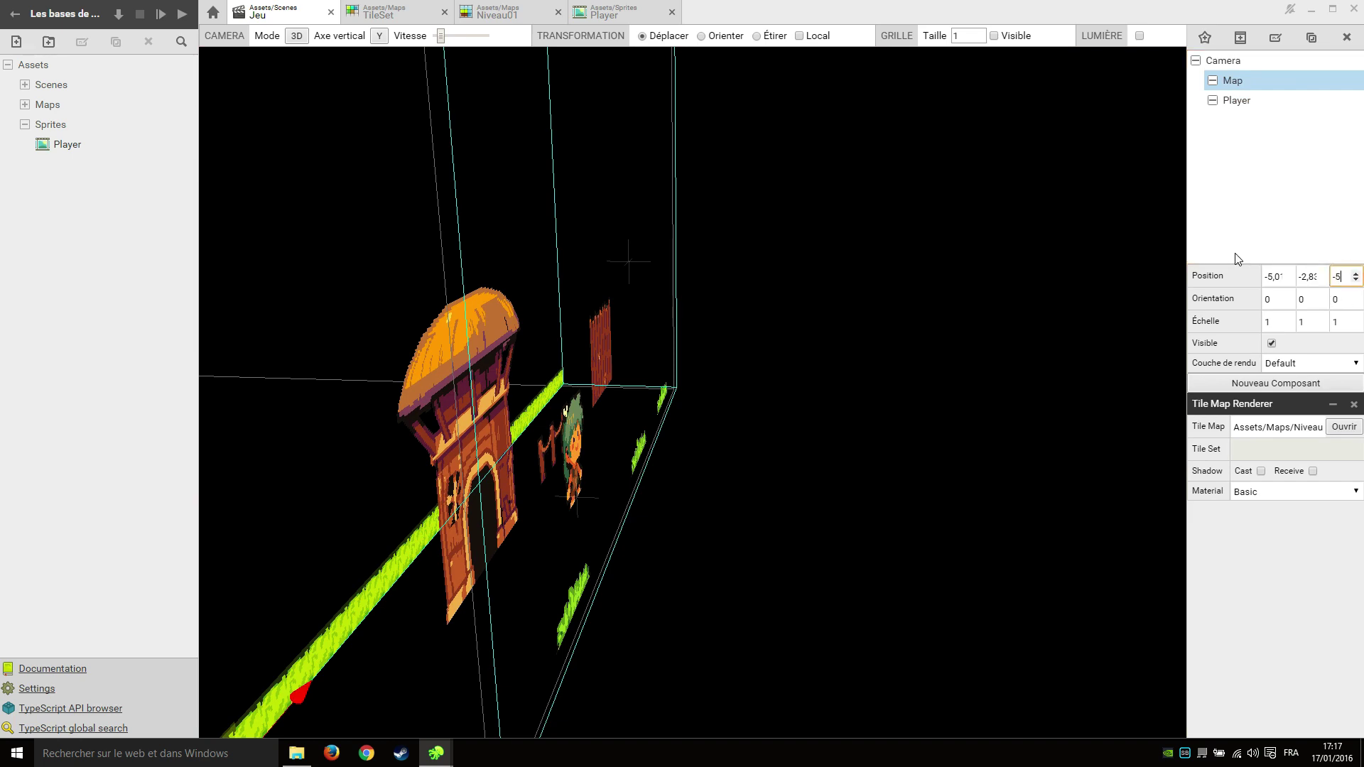
{"action": "key", "text": "Return"}
{"action": "right_click_drag", "start_coordinate": [1066, 305], "coordinate": [708, 388]}
{"action": "left_click", "coordinate": [916, 529]}
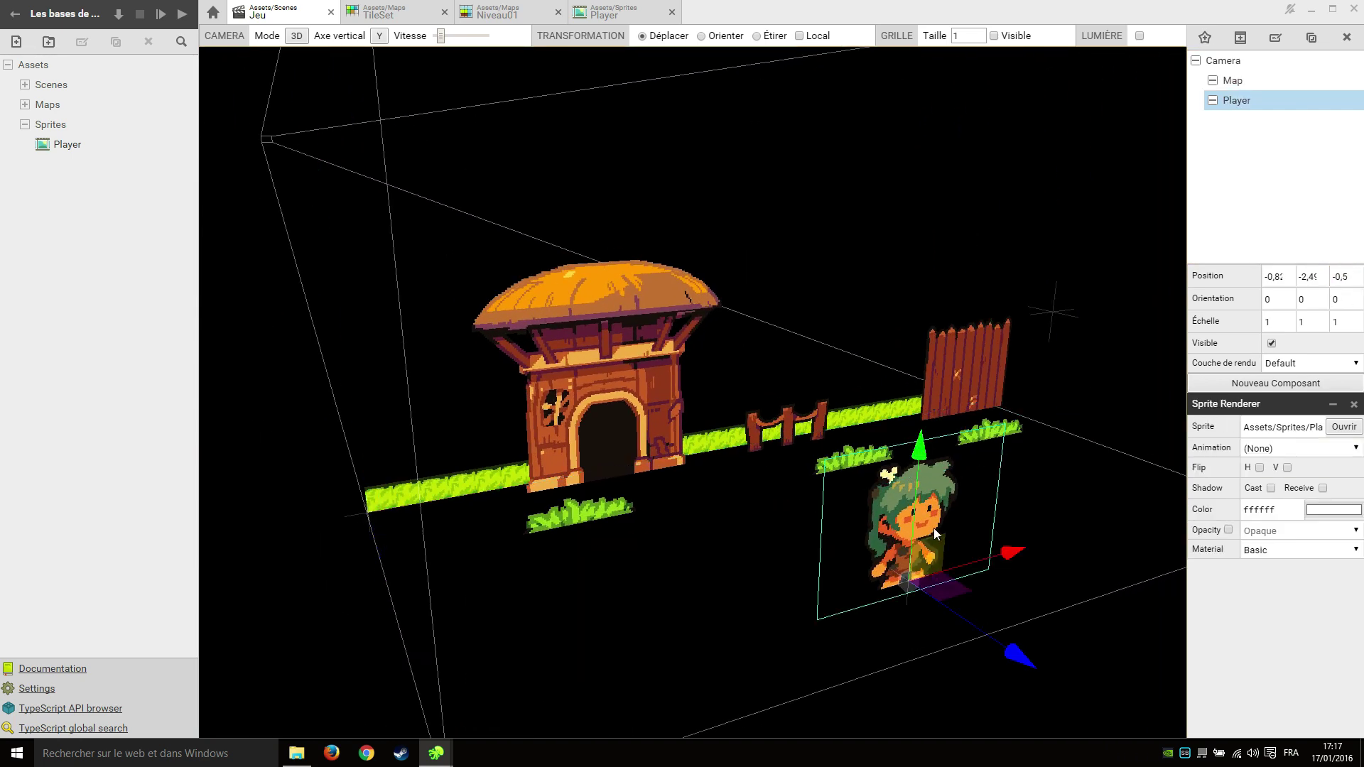
{"action": "right_click_drag", "start_coordinate": [933, 527], "coordinate": [1094, 479]}
{"action": "left_click_drag", "start_coordinate": [1125, 523], "coordinate": [938, 487]}
{"action": "right_click_drag", "start_coordinate": [938, 487], "coordinate": [765, 437]}
{"action": "scroll", "coordinate": [765, 437], "scroll_direction": "up", "scroll_amount": 2}
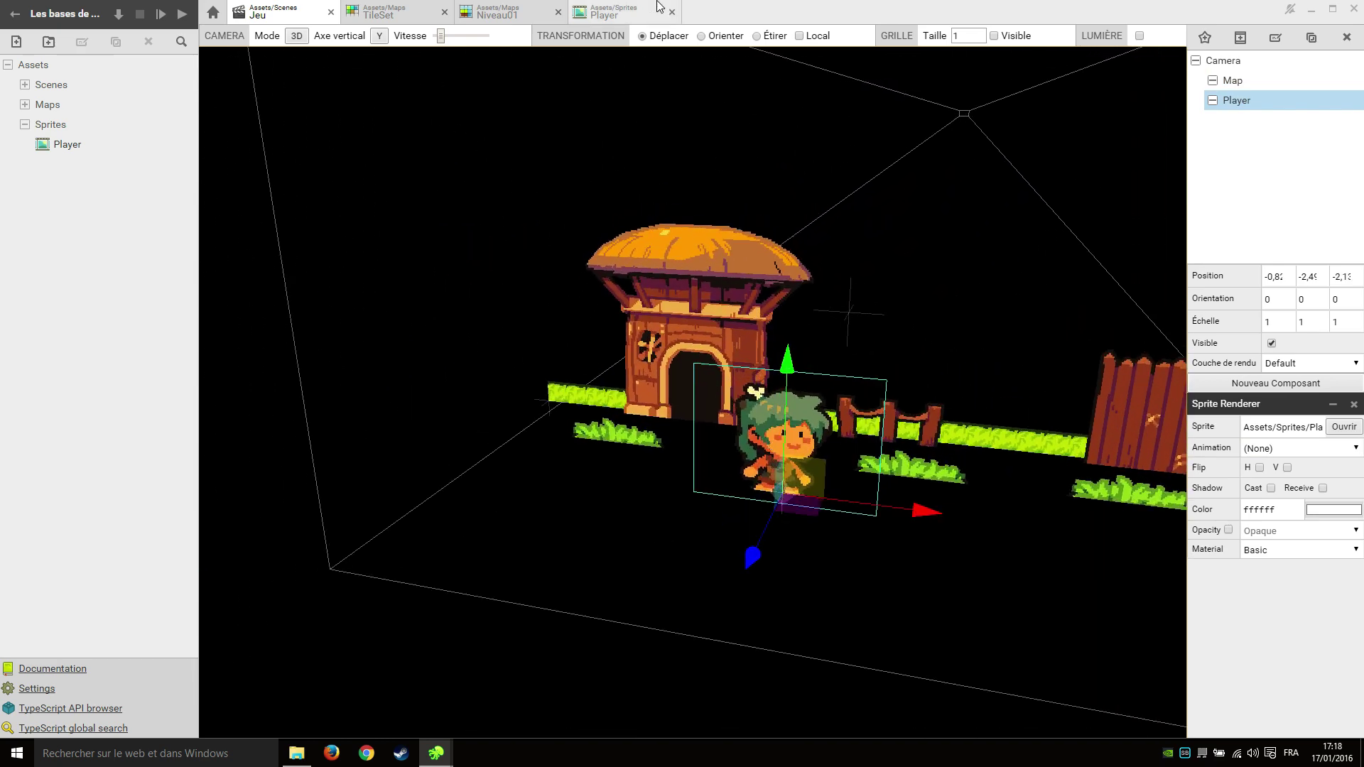
Drag Niveau01's Collision layer to the top, then push the Player's Z depth to about -3.
{"action": "left_click", "coordinate": [505, 13]}
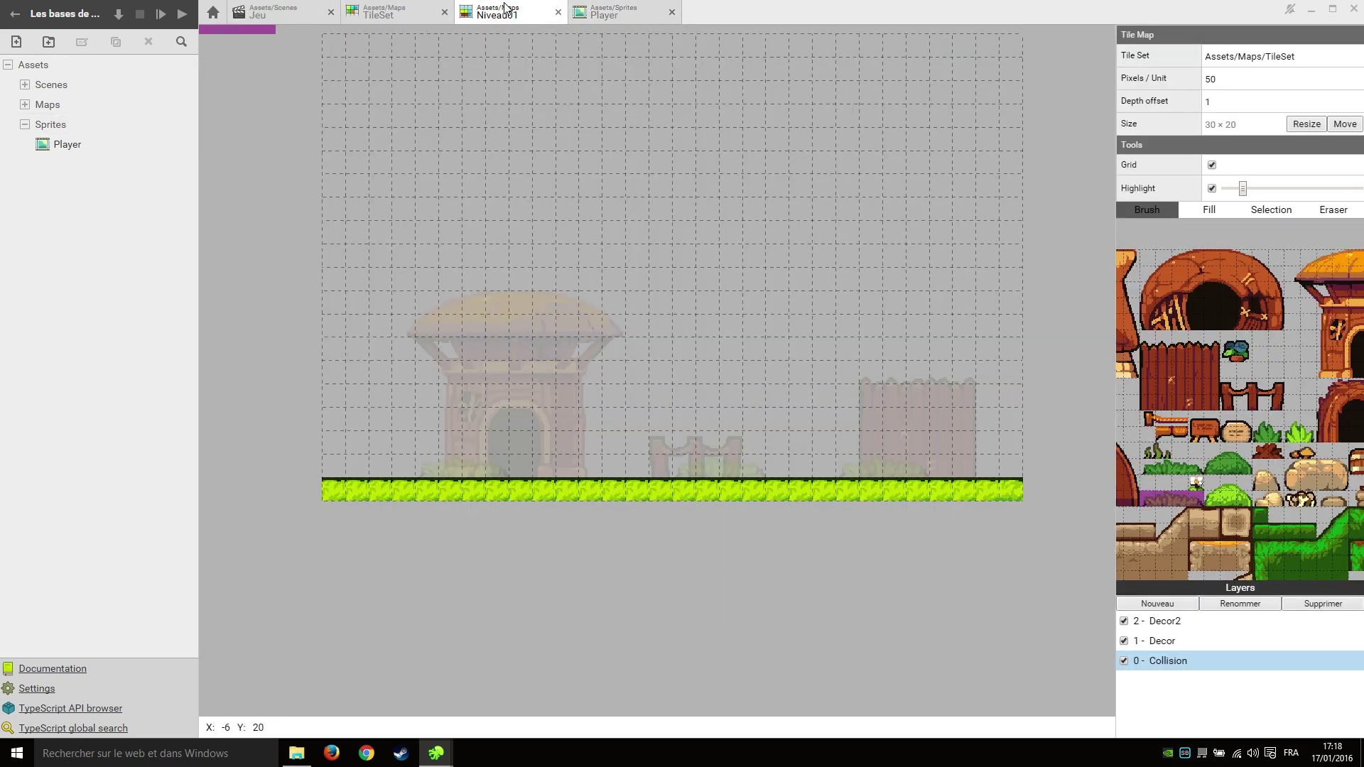
{"action": "left_click_drag", "start_coordinate": [1192, 668], "coordinate": [1222, 615]}
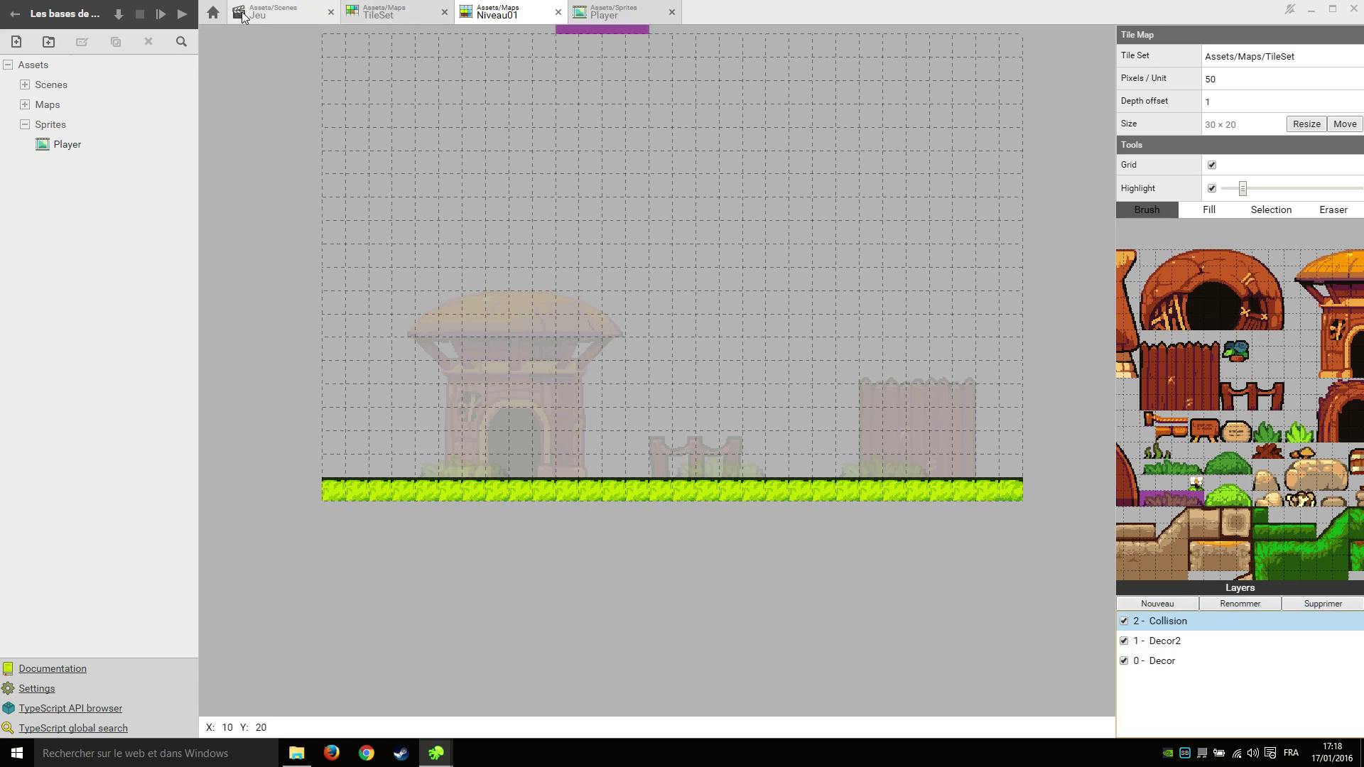
{"action": "left_click", "coordinate": [263, 13]}
{"action": "scroll", "coordinate": [782, 408], "scroll_direction": "up", "scroll_amount": 3}
{"action": "right_click_drag", "start_coordinate": [816, 419], "coordinate": [887, 497]}
{"action": "left_click_drag", "start_coordinate": [979, 527], "coordinate": [868, 500]}
{"action": "mouse_move", "coordinate": [868, 499]}
{"action": "right_mouse_down"}
{"action": "mouse_move", "coordinate": [956, 420]}
{"action": "mouse_move", "coordinate": [849, 497]}
{"action": "mouse_move", "coordinate": [874, 504]}
{"action": "right_mouse_up"}
Set the Player's Z to -3, test-run the game to confirm it draws over the map, then close it.
{"action": "left_click", "coordinate": [1355, 275]}
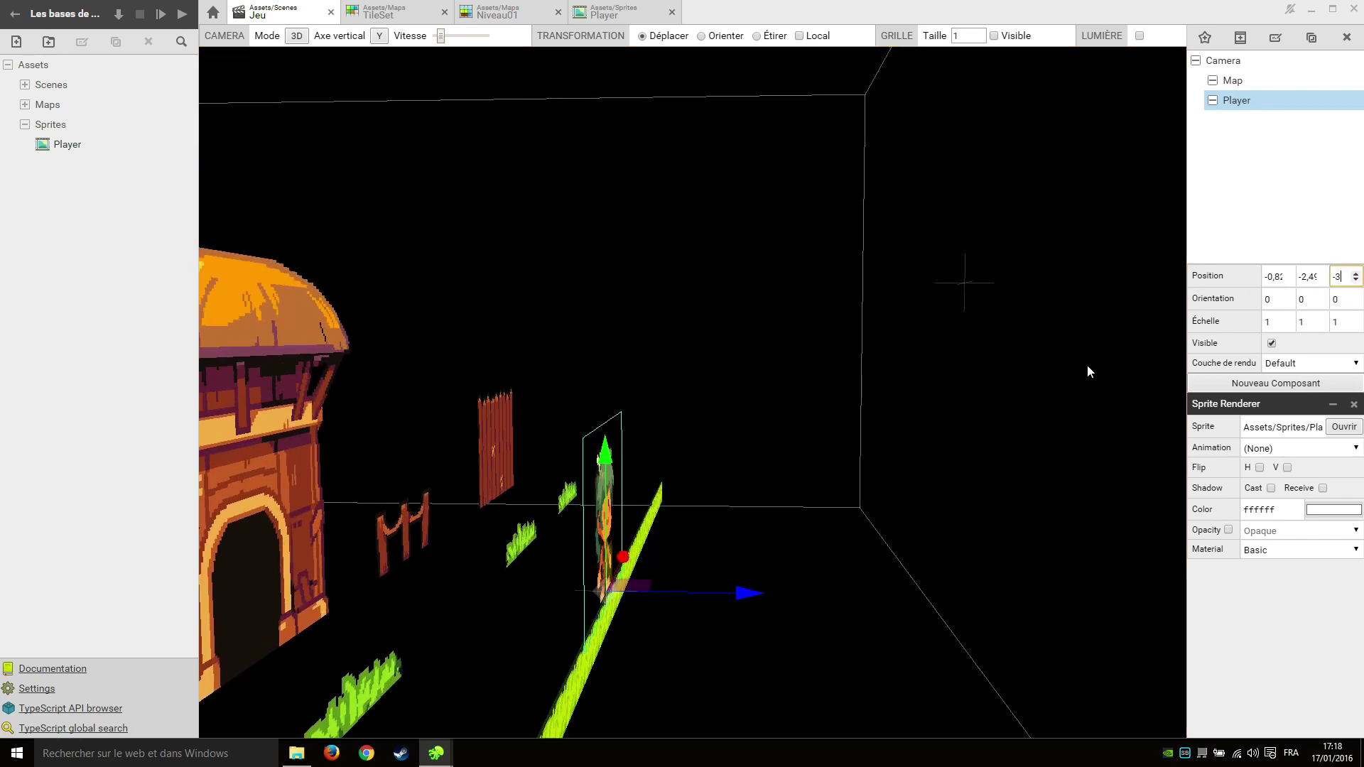
{"action": "left_click", "coordinate": [940, 470]}
{"action": "right_click_drag", "start_coordinate": [940, 470], "coordinate": [701, 449]}
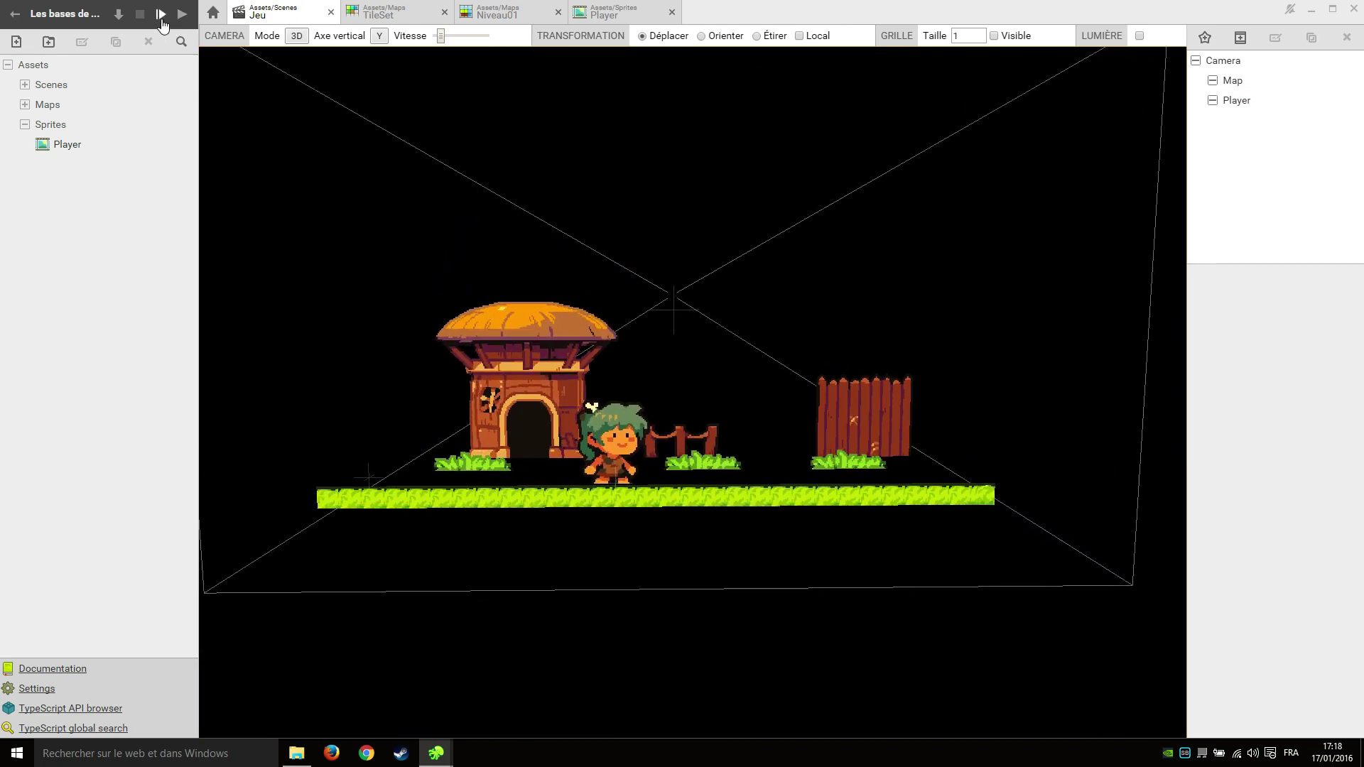
{"action": "left_click", "coordinate": [161, 16]}
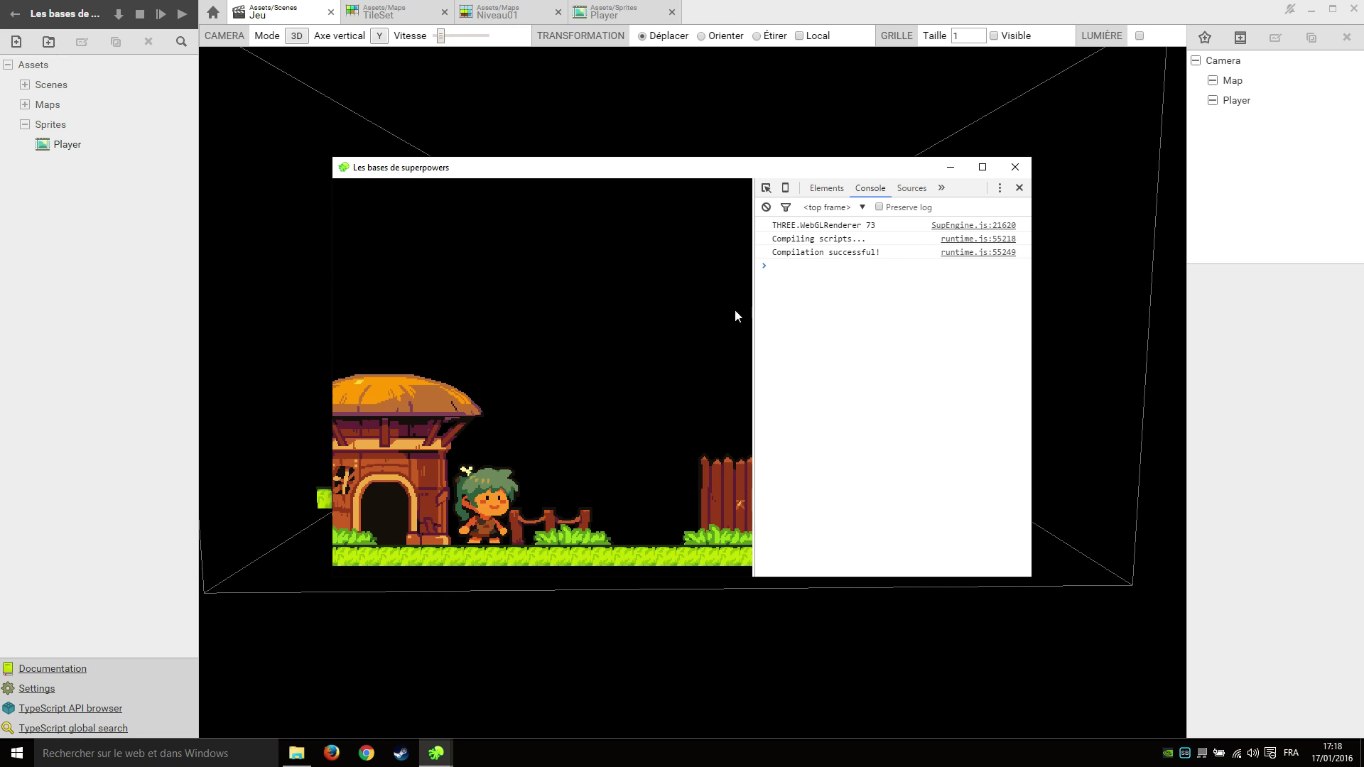
{"action": "left_click", "coordinate": [1025, 169]}
{"action": "left_click", "coordinate": [25, 124]}
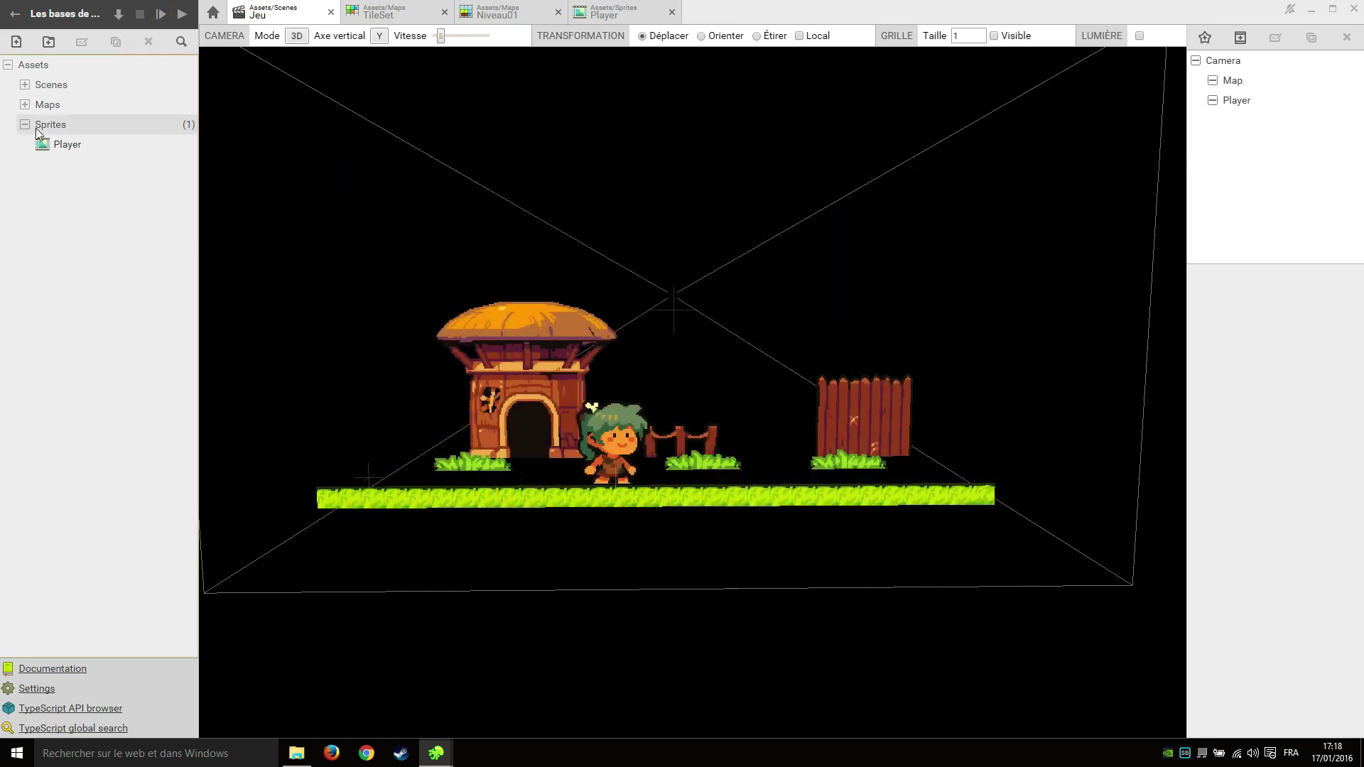
Create a Scripts folder at the Assets root.
{"action": "left_click", "coordinate": [63, 69]}
{"action": "left_click", "coordinate": [49, 42]}
{"action": "type", "text": "Scripts"}
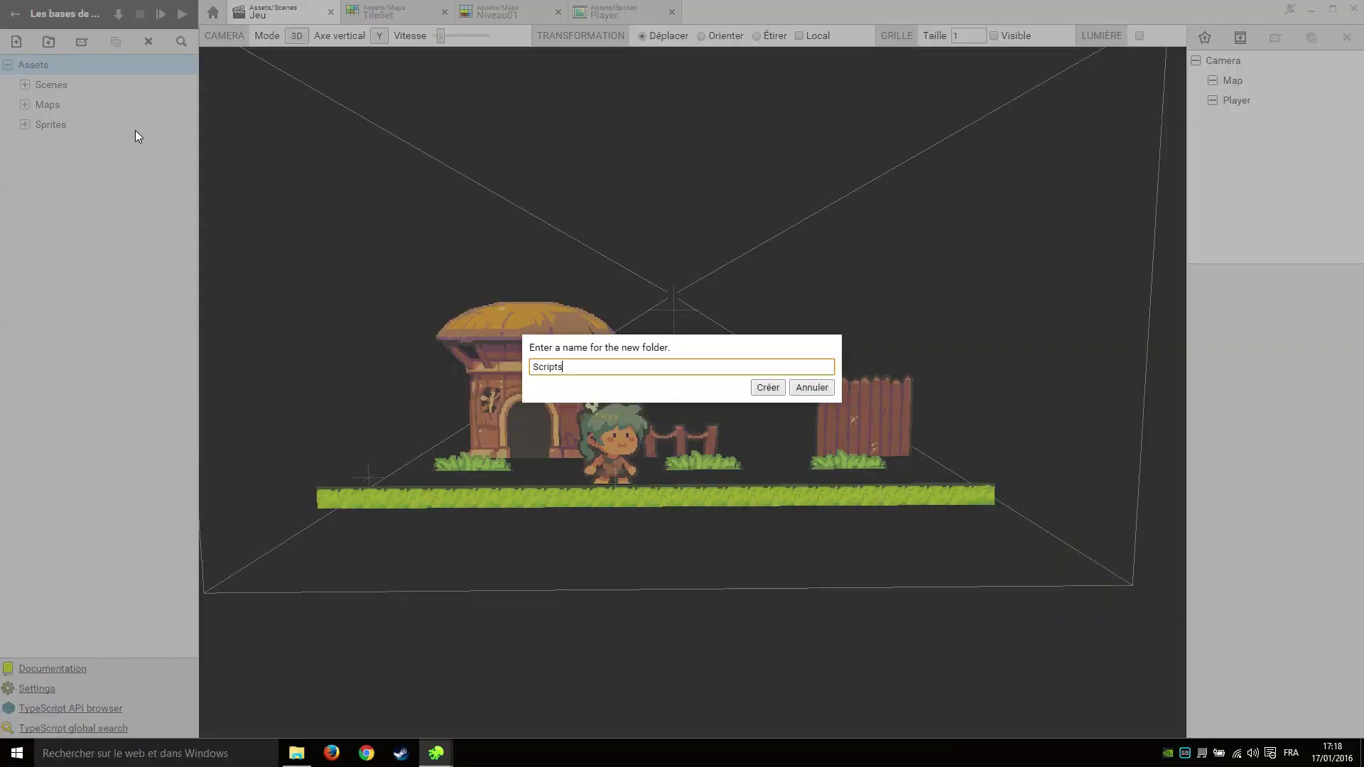
{"action": "key", "text": "Return"}
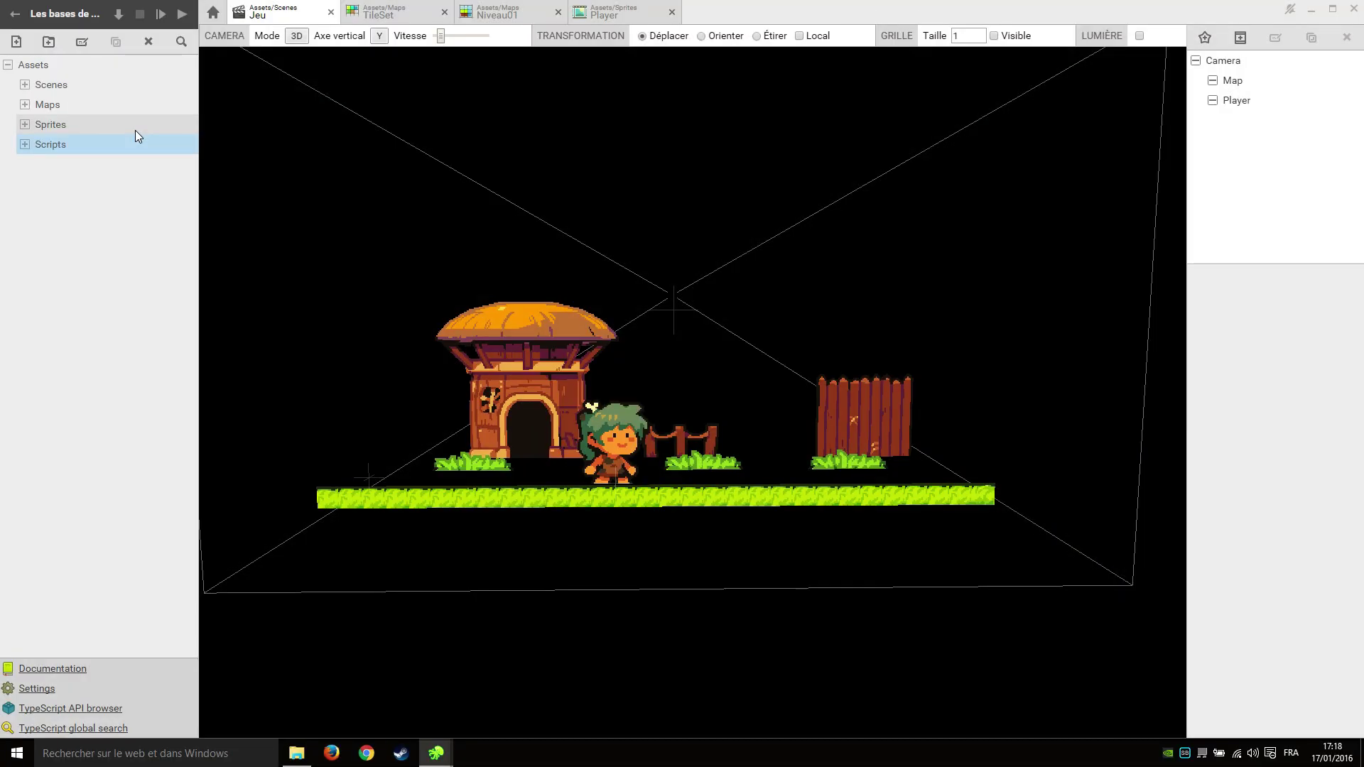
Create a script asset named Player inside the Scripts folder.
{"action": "left_click", "coordinate": [72, 147]}
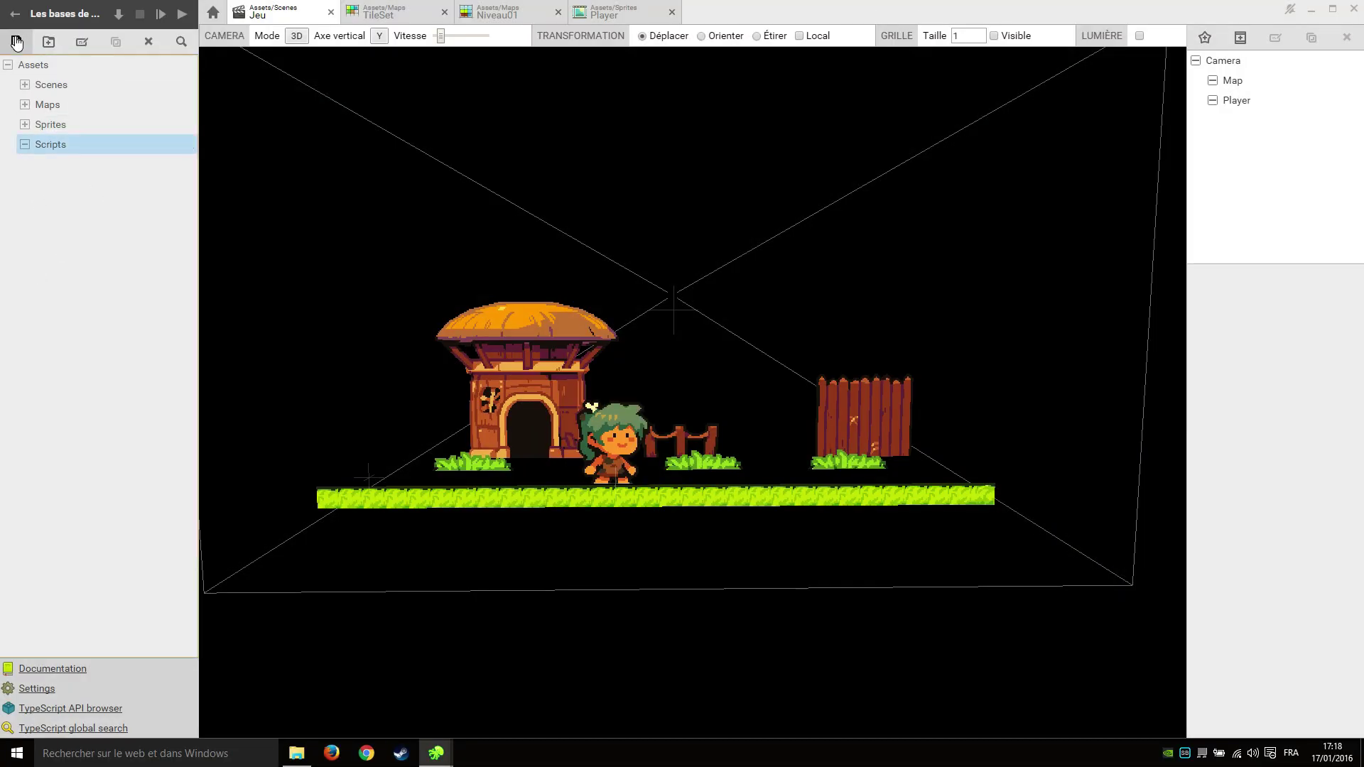
{"action": "left_click", "coordinate": [16, 42]}
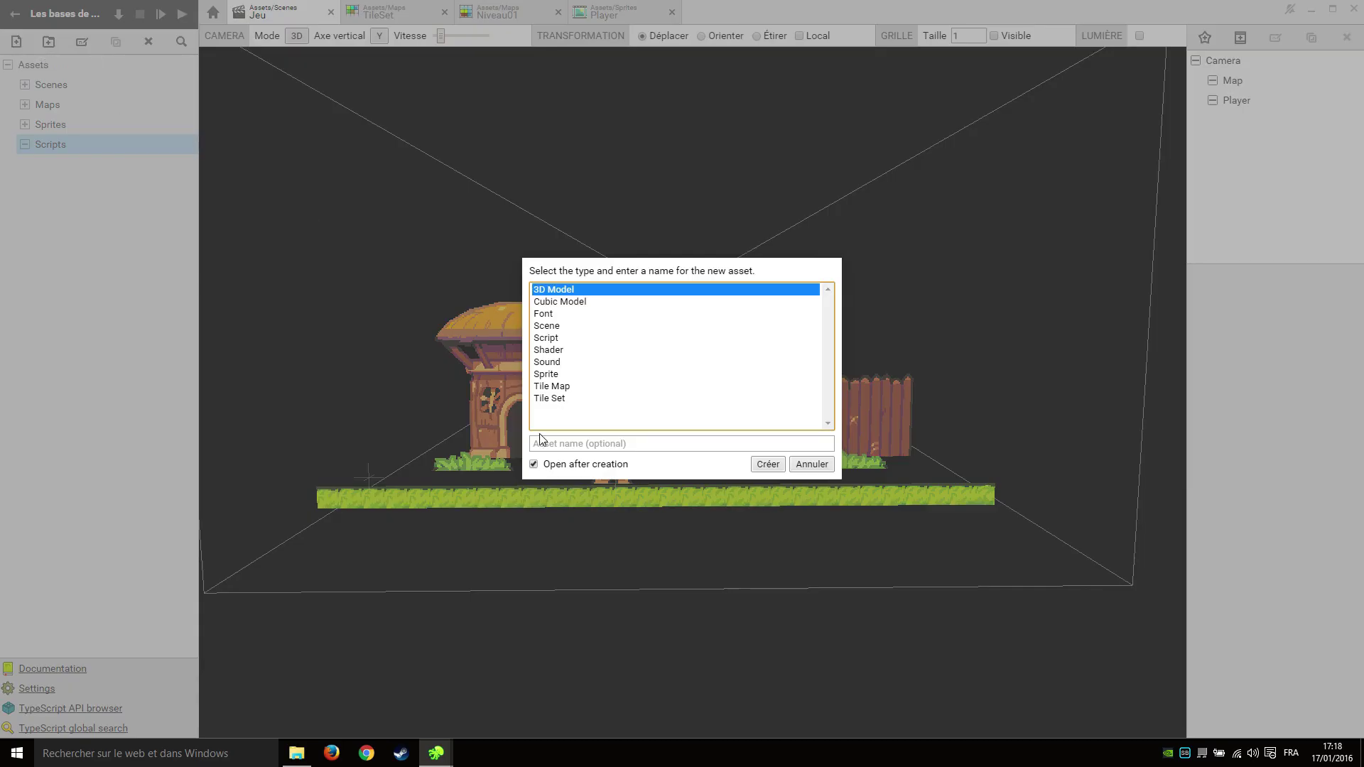
{"action": "left_click", "coordinate": [557, 339]}
{"action": "left_click", "coordinate": [662, 444]}
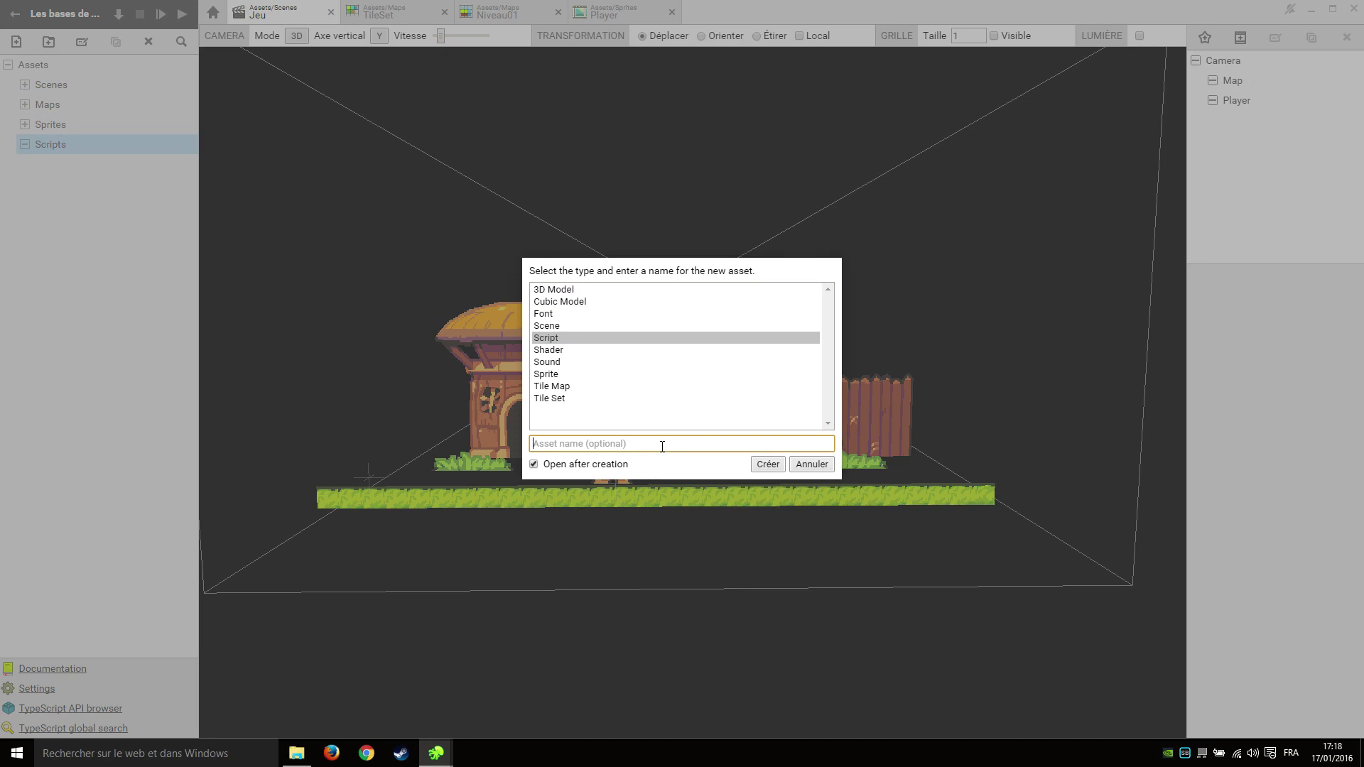
{"action": "type", "text": "Pl"}
{"action": "left_click", "coordinate": [662, 446]}
{"action": "key", "text": "Return"}
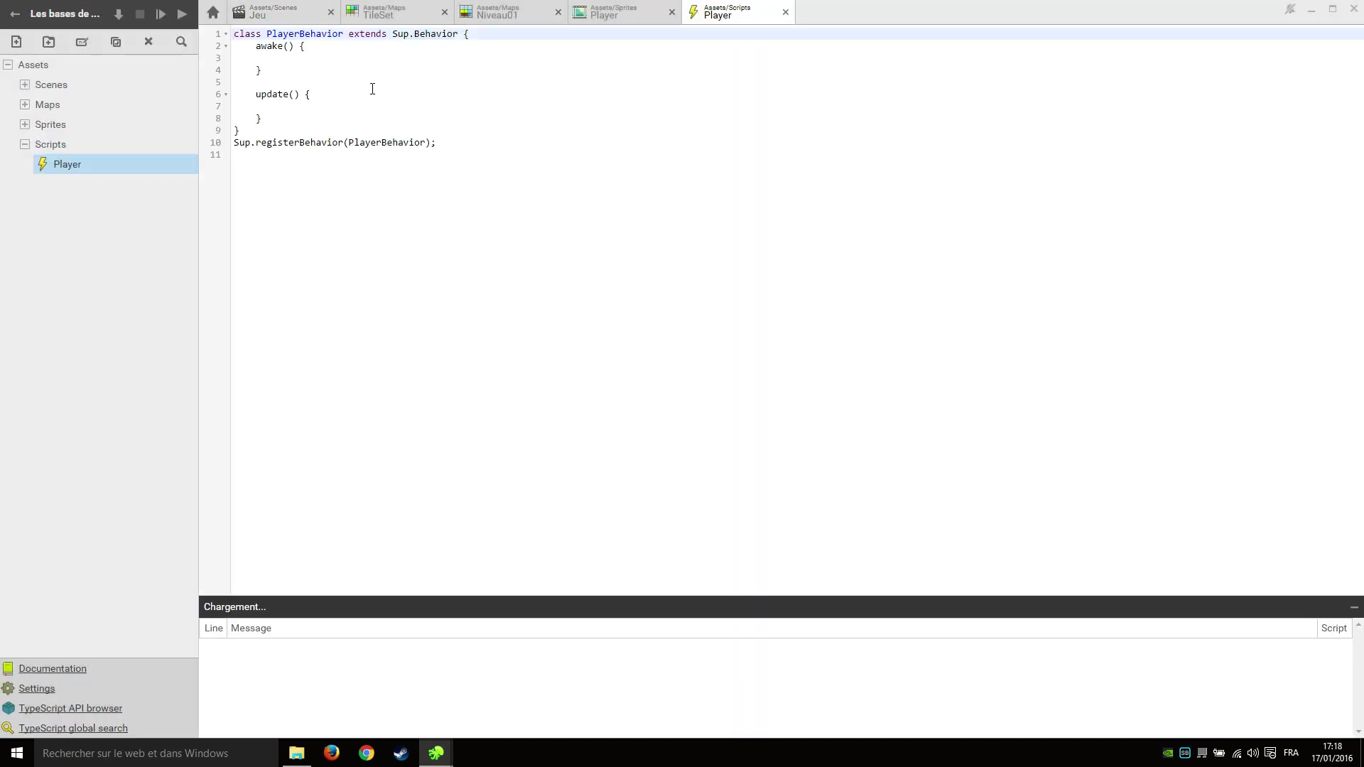
Review the PlayerBehavior template, then select the Player actor in Jeu and collapse its Sprite Renderer.
{"action": "double_click", "coordinate": [294, 33]}
{"action": "left_click", "coordinate": [356, 92]}
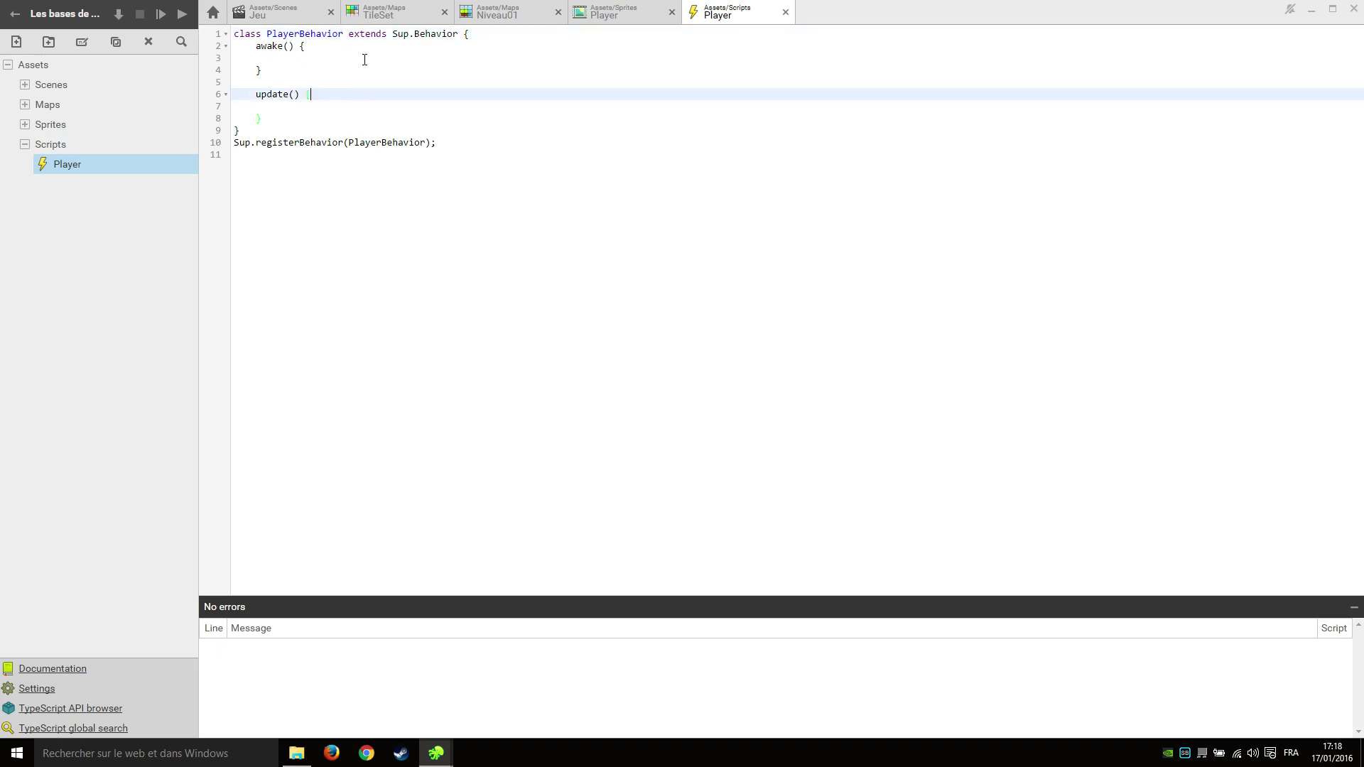
{"action": "left_click", "coordinate": [373, 58]}
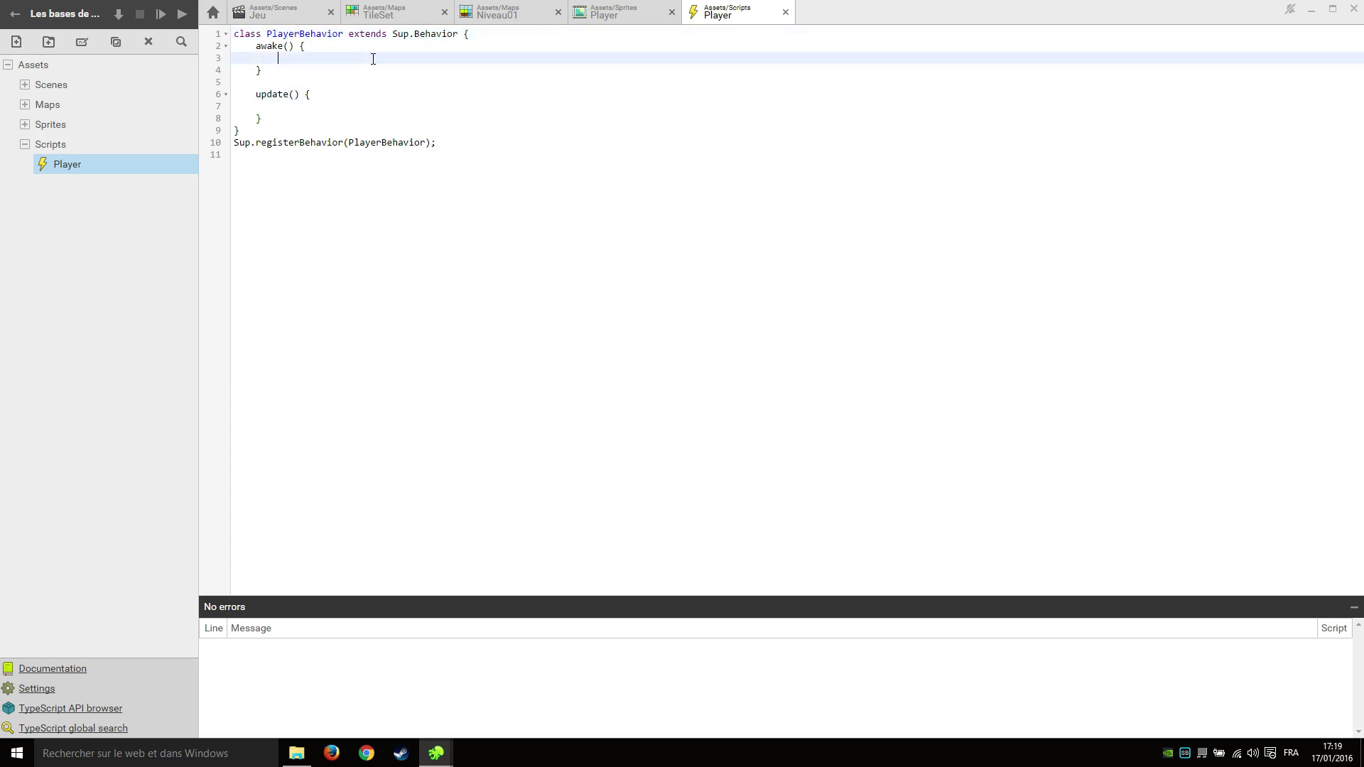
{"action": "left_click", "coordinate": [284, 15]}
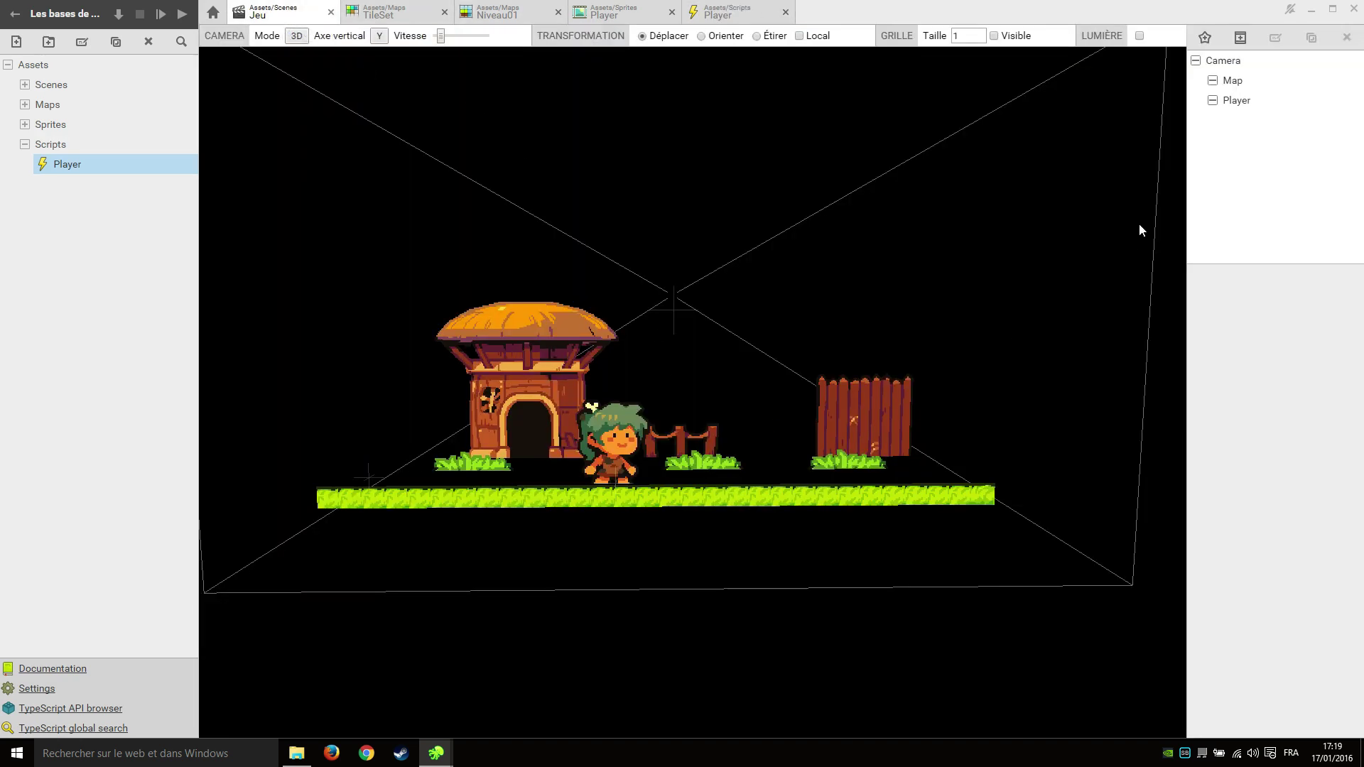
{"action": "left_click", "coordinate": [1269, 106]}
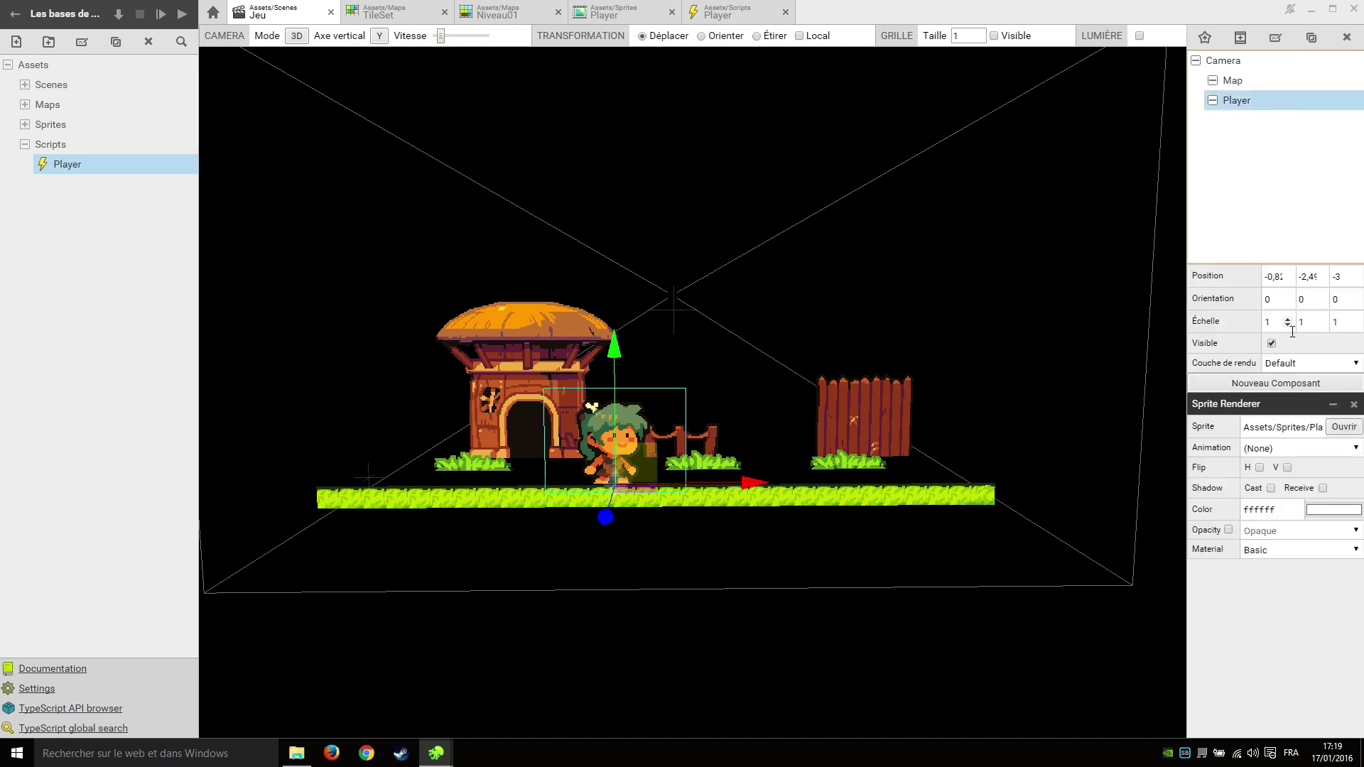
{"action": "left_click", "coordinate": [1330, 405]}
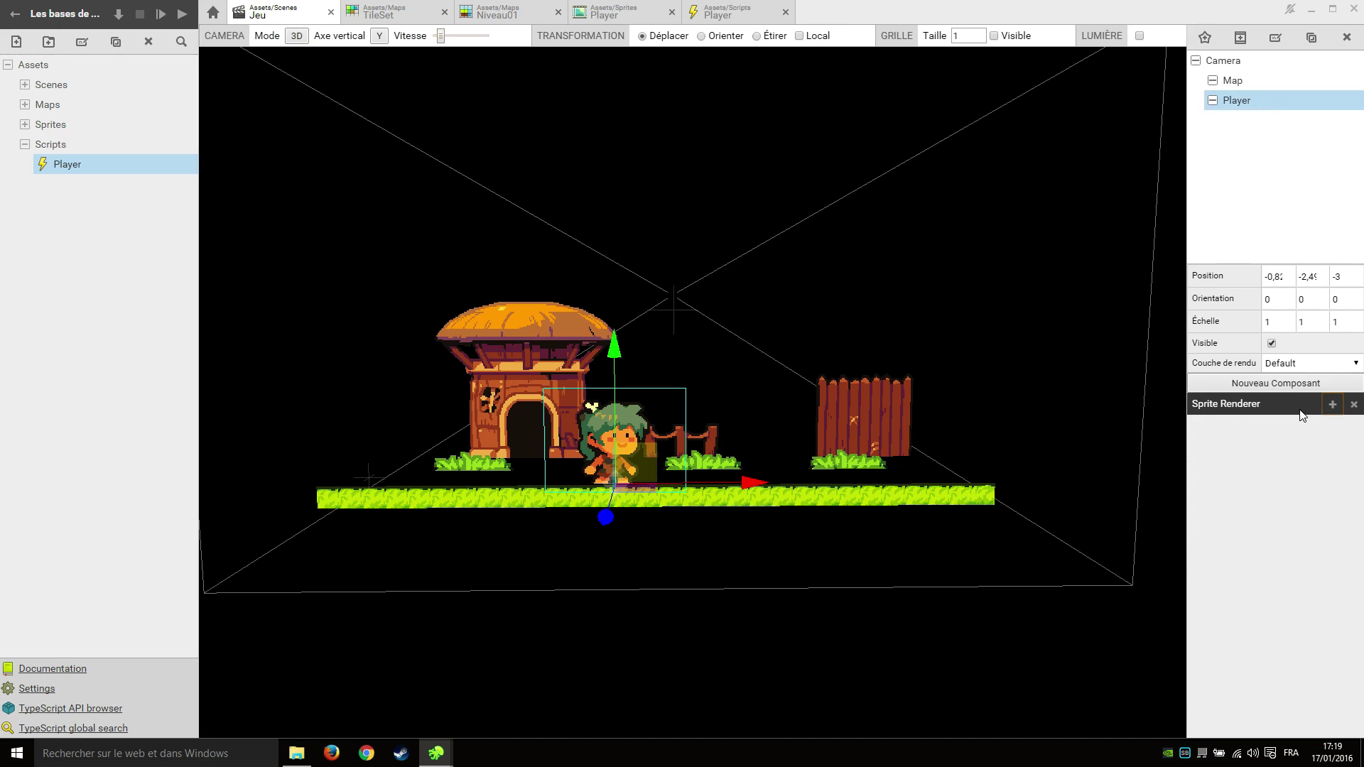
{"action": "left_click", "coordinate": [1332, 407]}
{"action": "left_click", "coordinate": [1332, 405]}
{"action": "scroll", "coordinate": [761, 365], "scroll_direction": "up", "scroll_amount": 5}
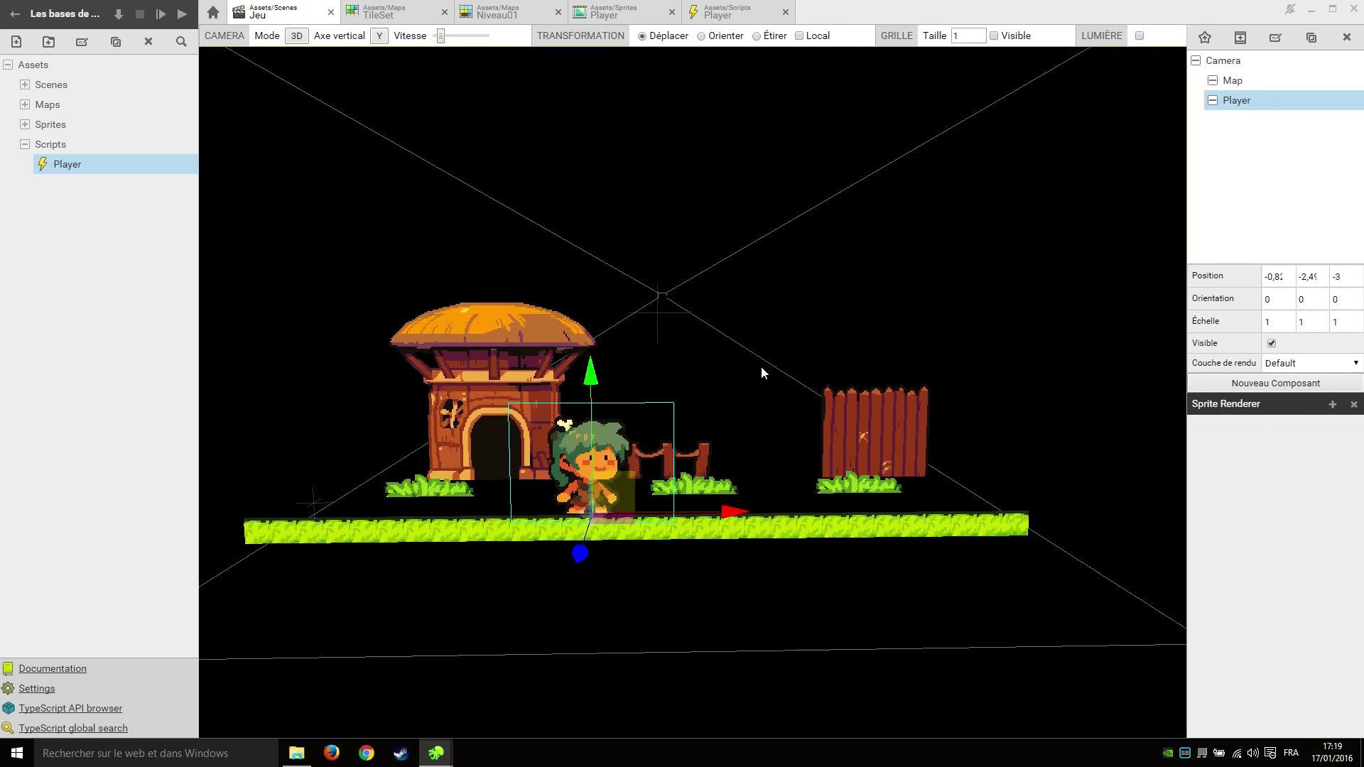
{"action": "scroll", "coordinate": [983, 462], "scroll_direction": "down", "scroll_amount": 5}
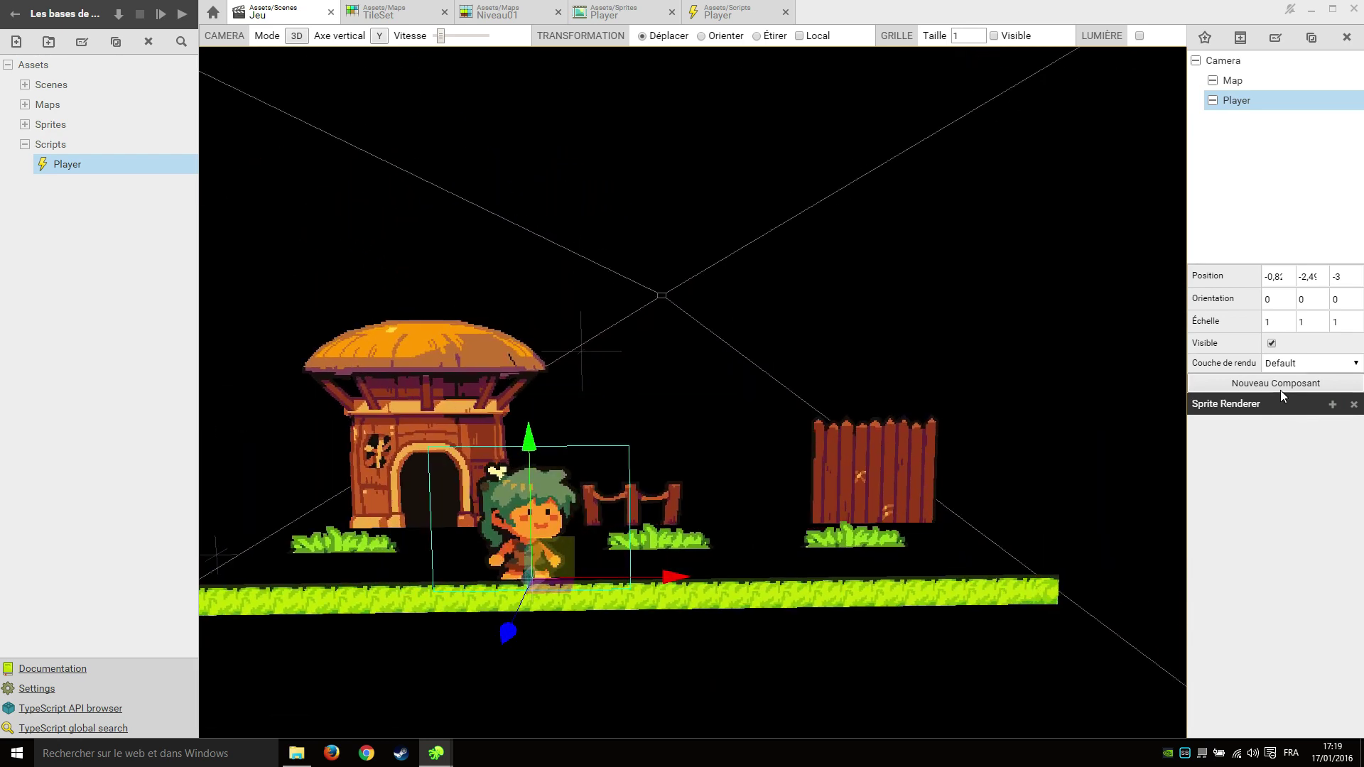
Add a Behavior component to Player with its class set to PlayerBehavior.
{"action": "left_click", "coordinate": [1280, 387]}
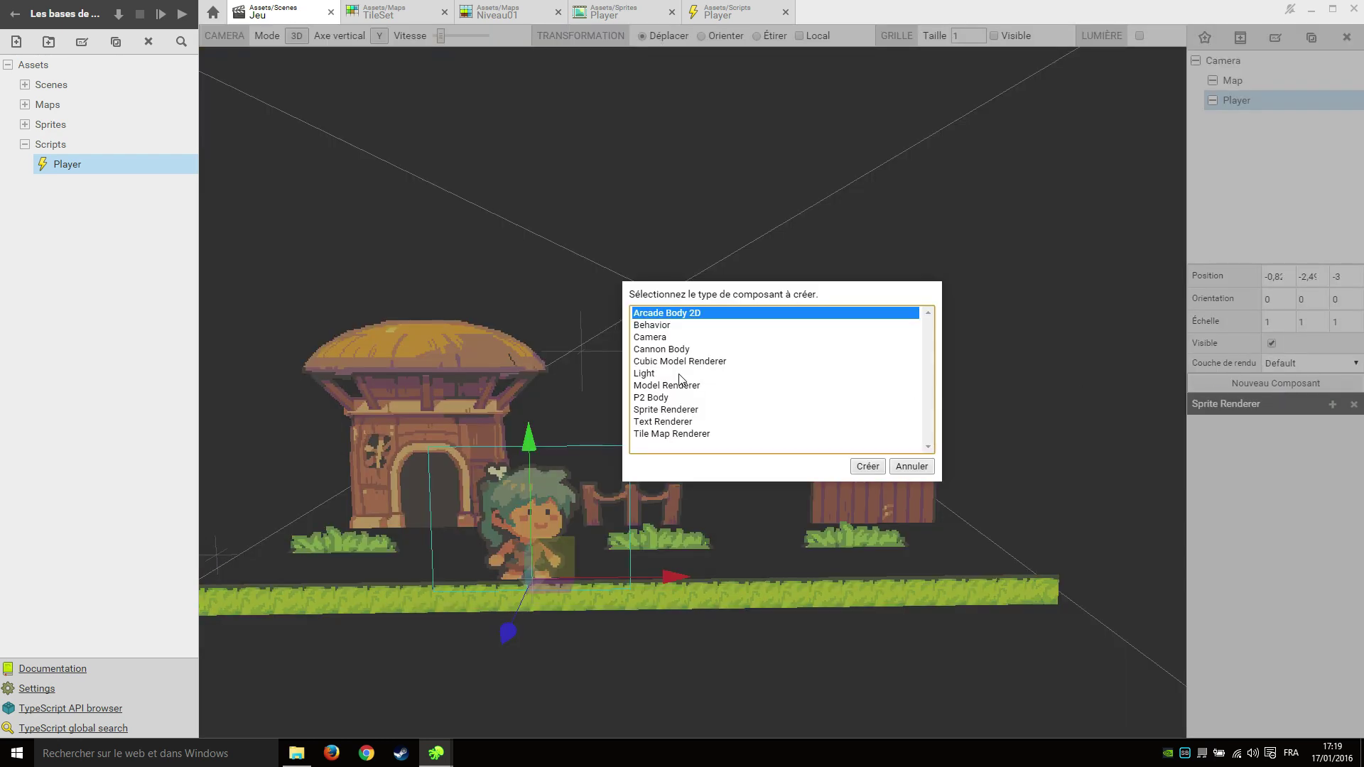
{"action": "left_click", "coordinate": [680, 327]}
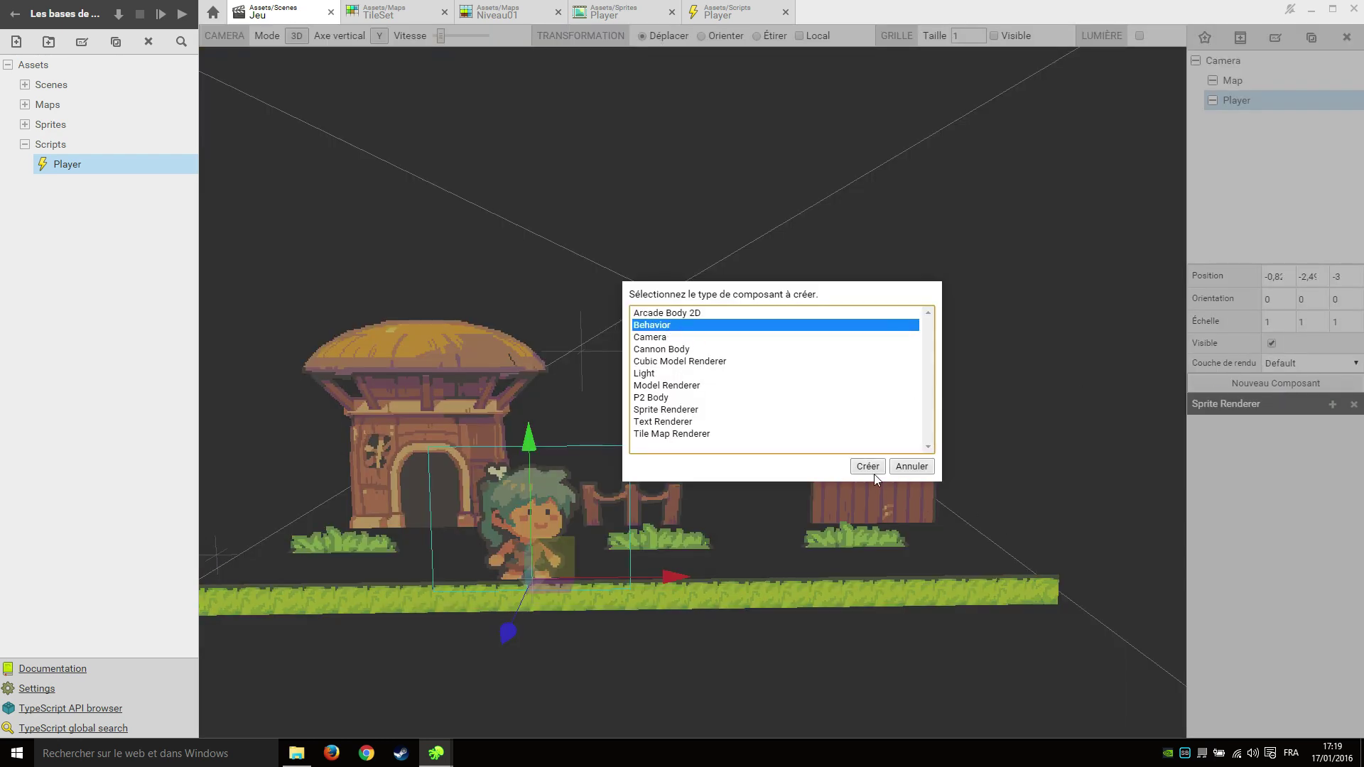
{"action": "left_click", "coordinate": [867, 467]}
{"action": "left_click", "coordinate": [1286, 449]}
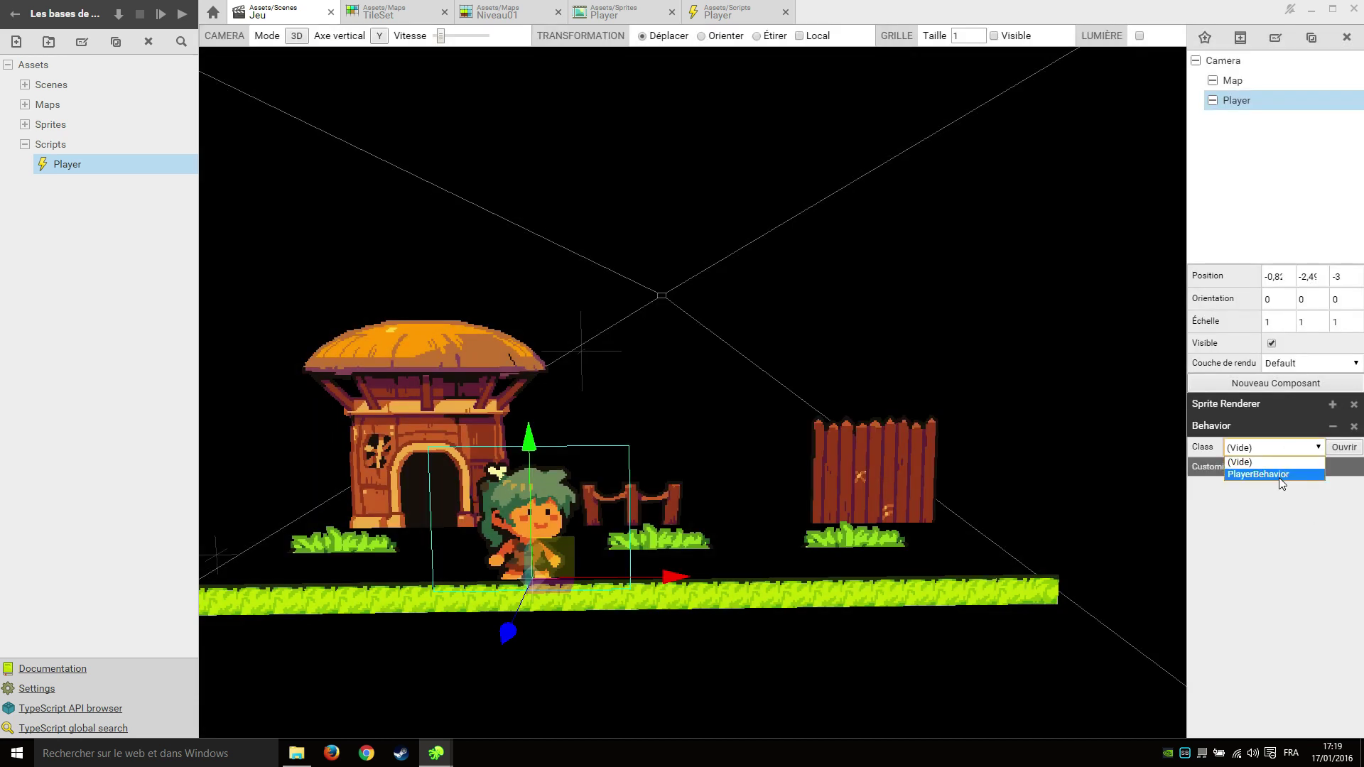
{"action": "left_click", "coordinate": [1277, 473]}
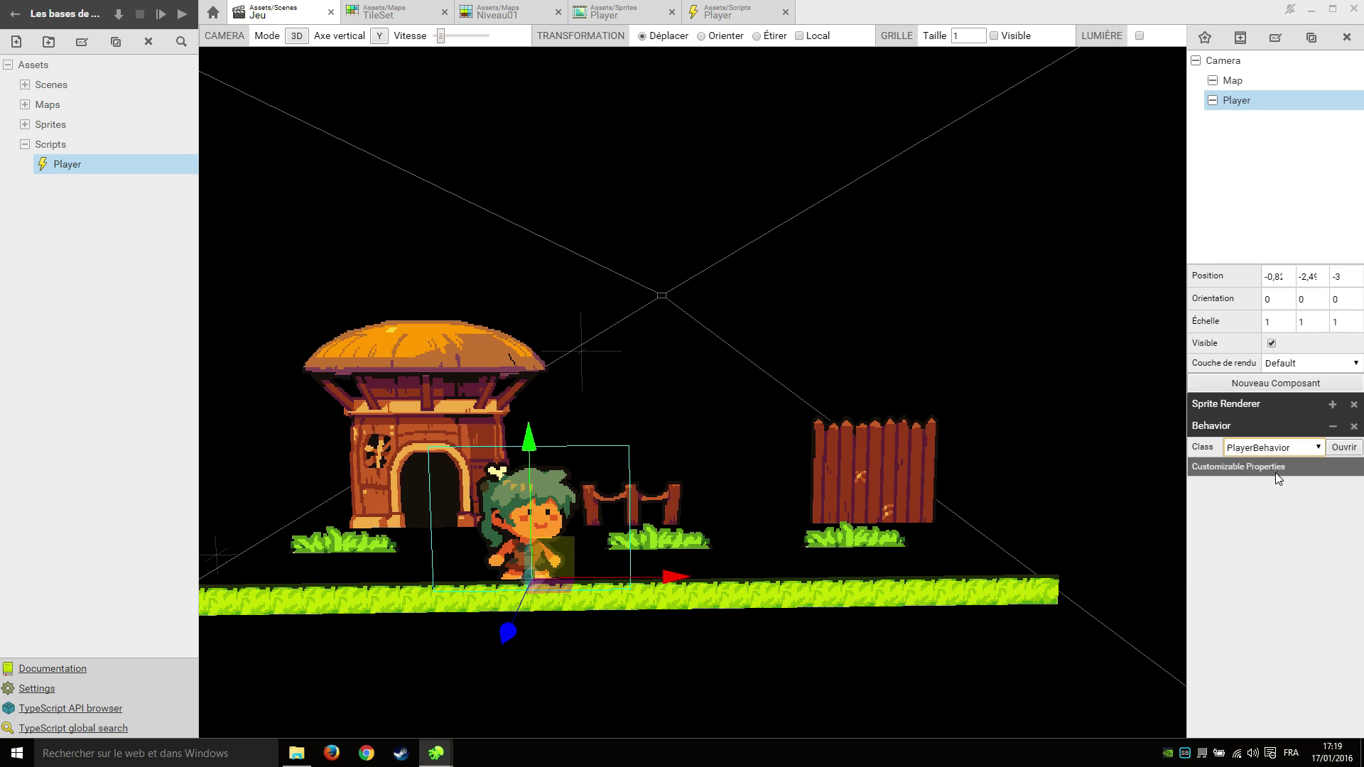
{"action": "middle_click_drag", "start_coordinate": [616, 615], "coordinate": [643, 273]}
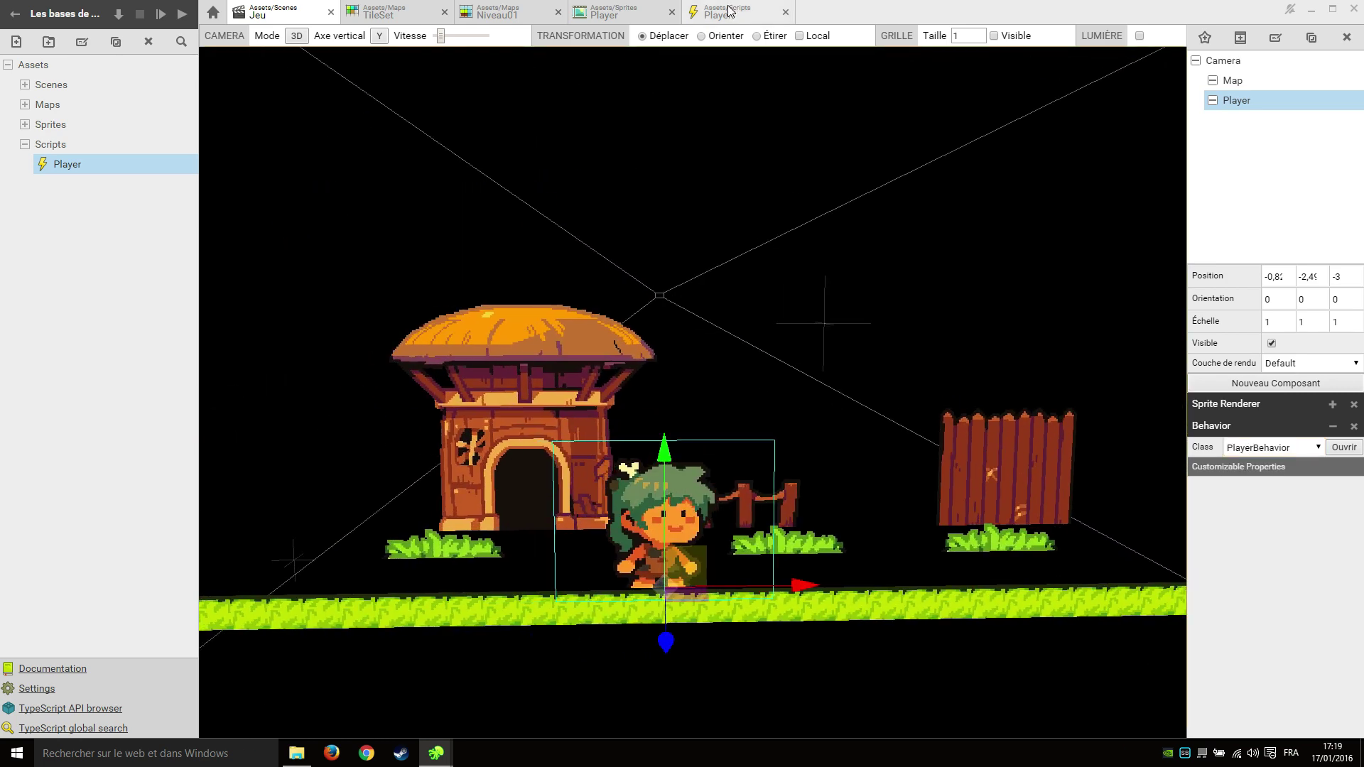
Add Sup.log("player update!"); inside update(), save, and run the game with the debug console.
{"action": "left_click", "coordinate": [728, 12]}
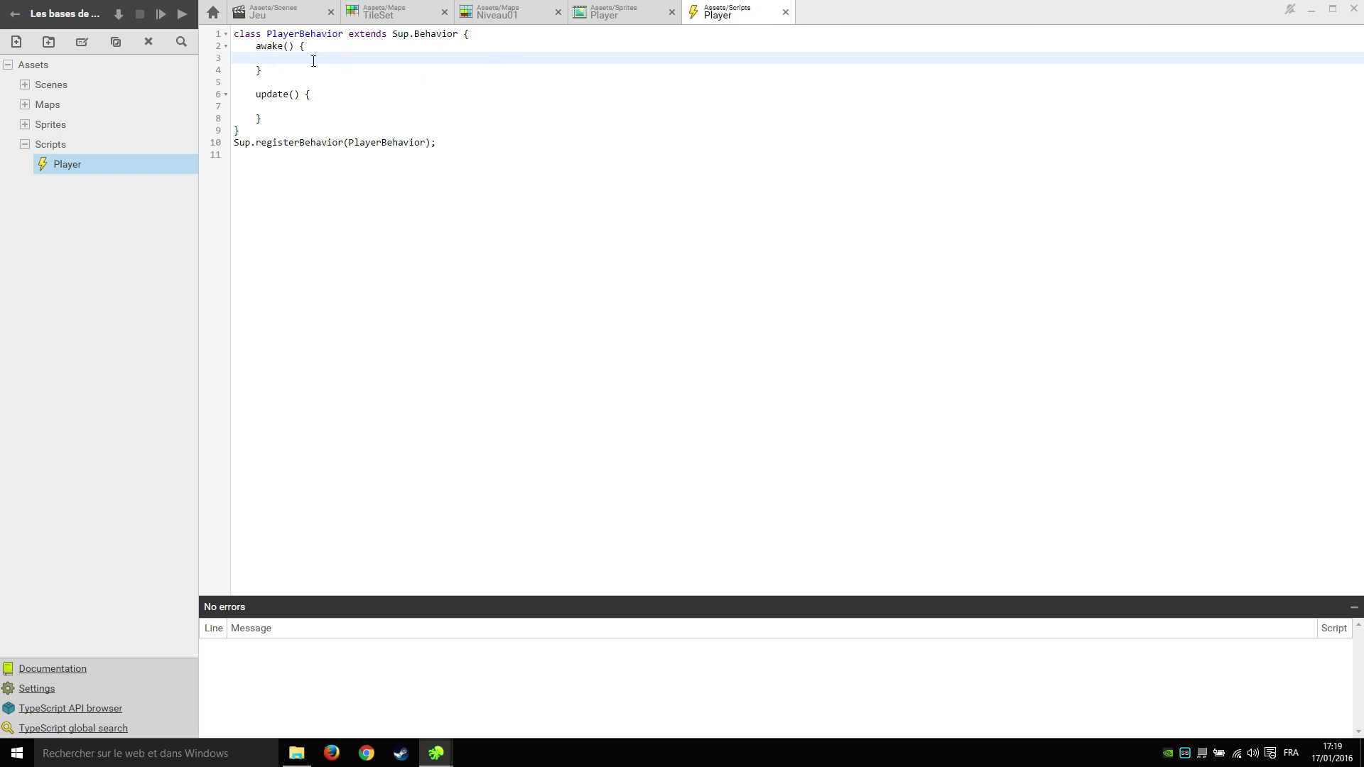
{"action": "left_click", "coordinate": [309, 108]}
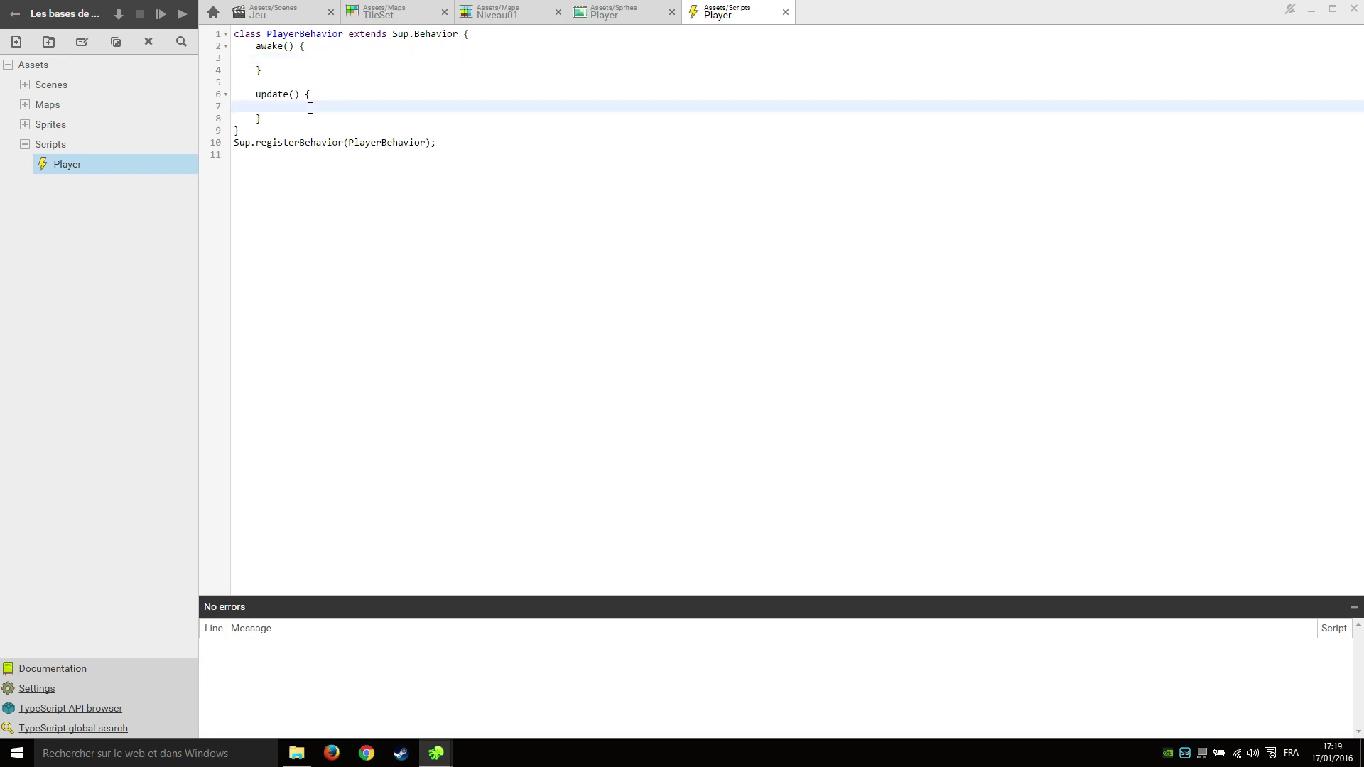
{"action": "type", "text": "Sup"}
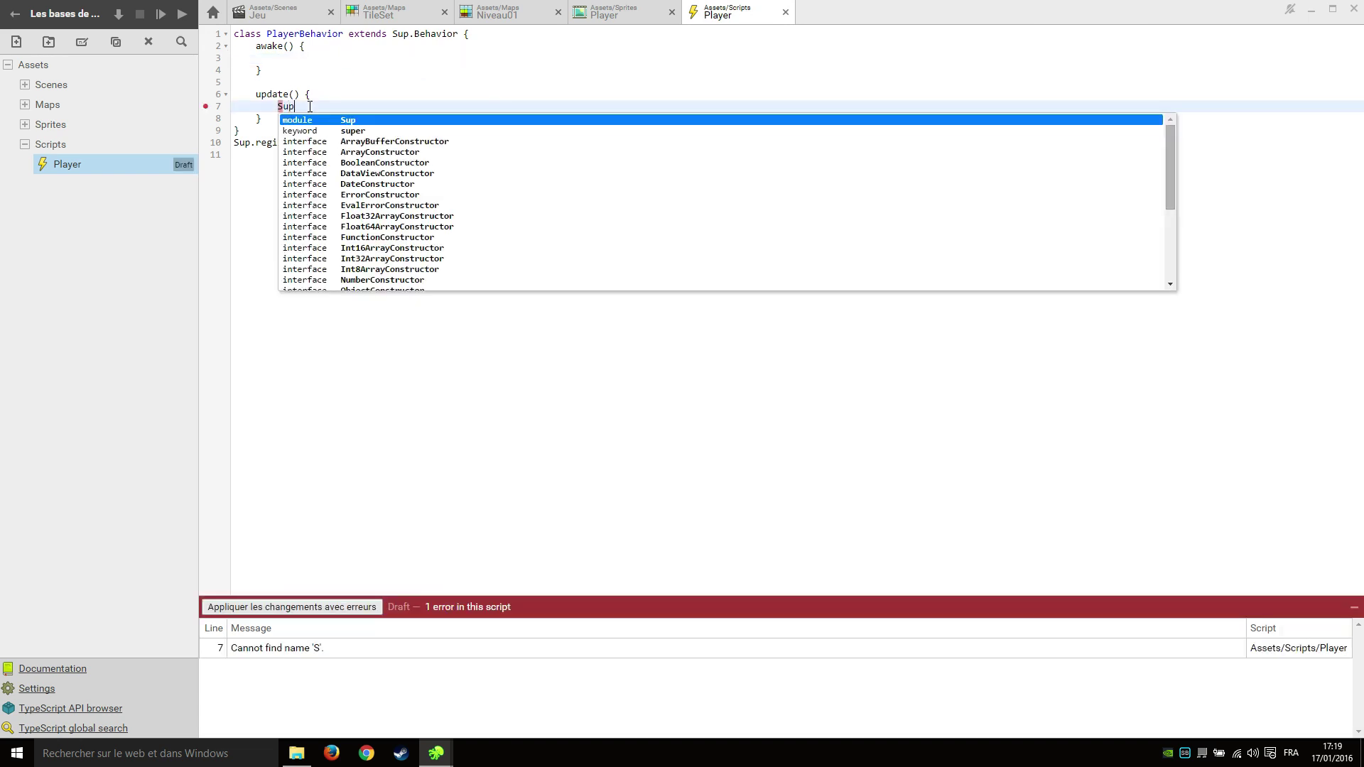
{"action": "type", "text": ".log(\""}
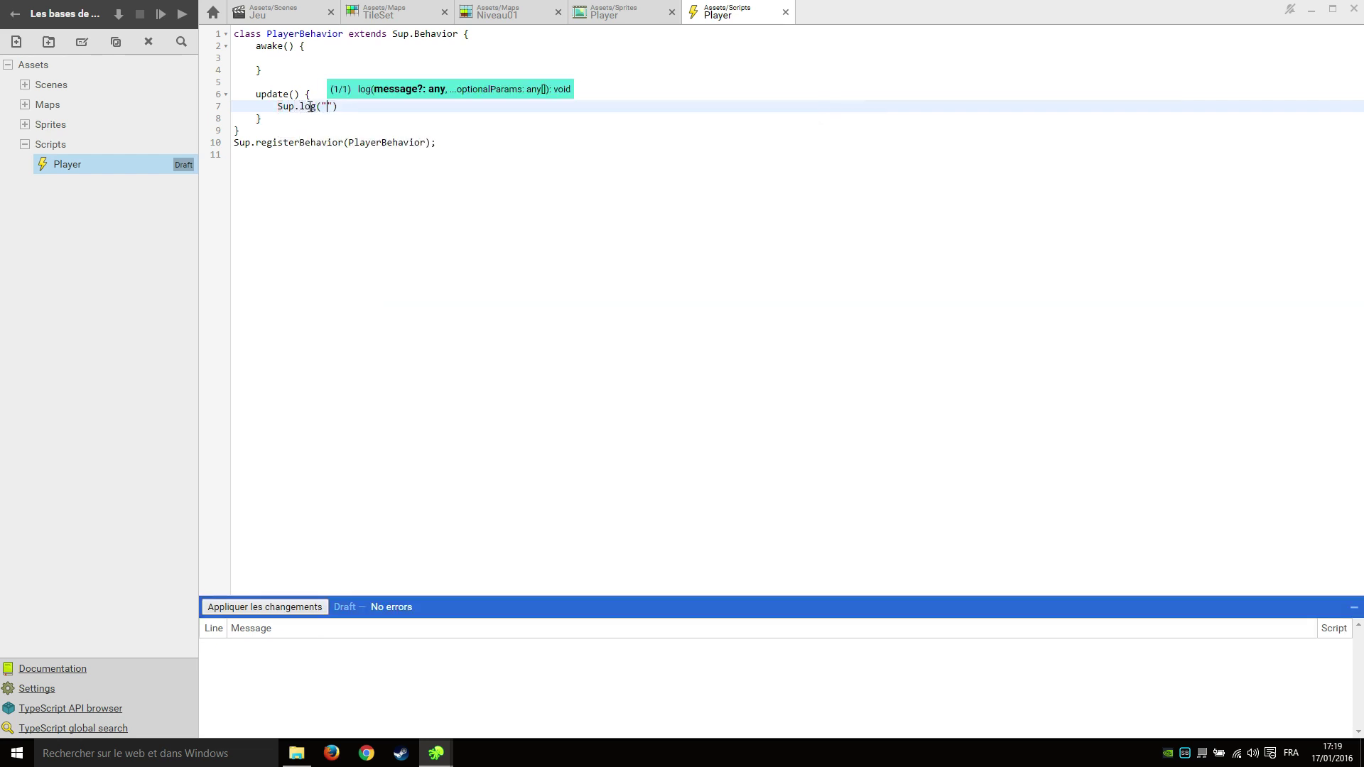
{"action": "type", "text": "player updat"}
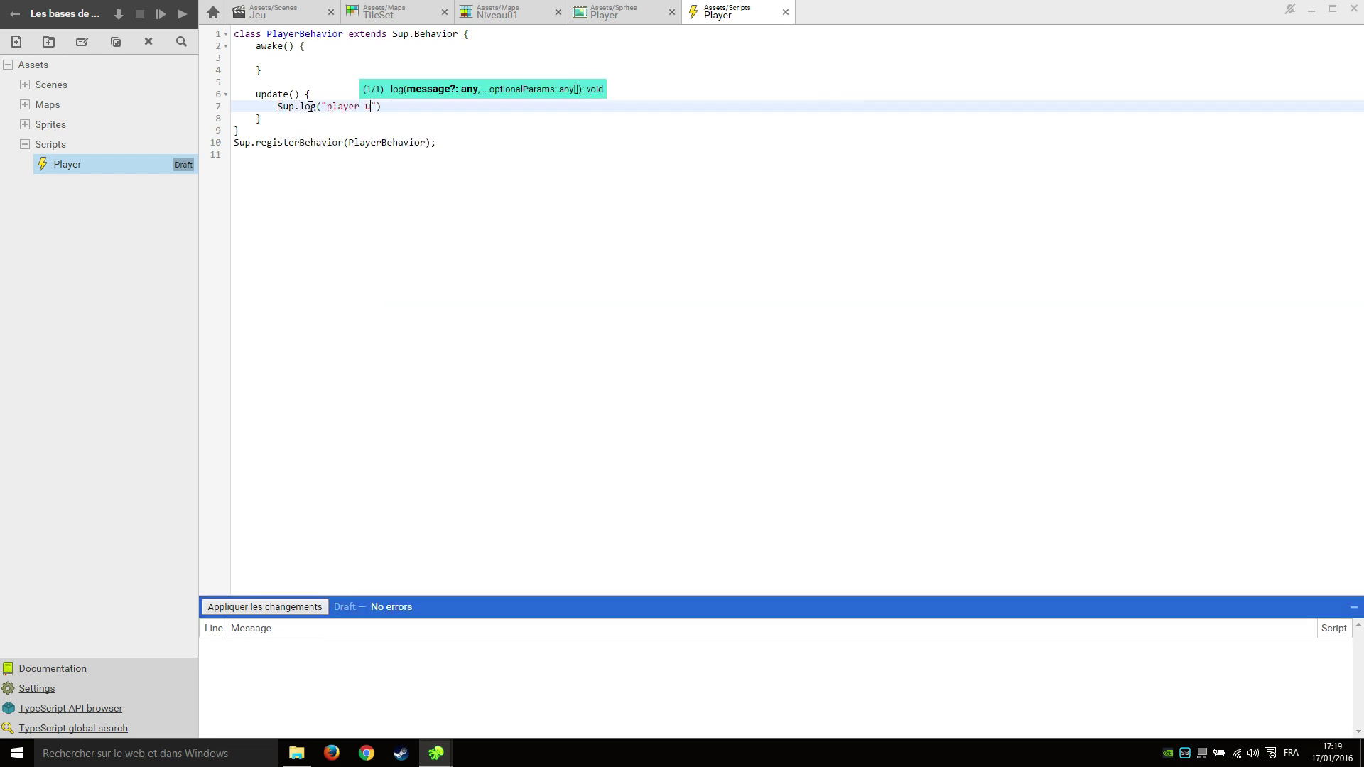
{"action": "type", "text": "e!\");"}
{"action": "key", "text": "ctrl+s"}
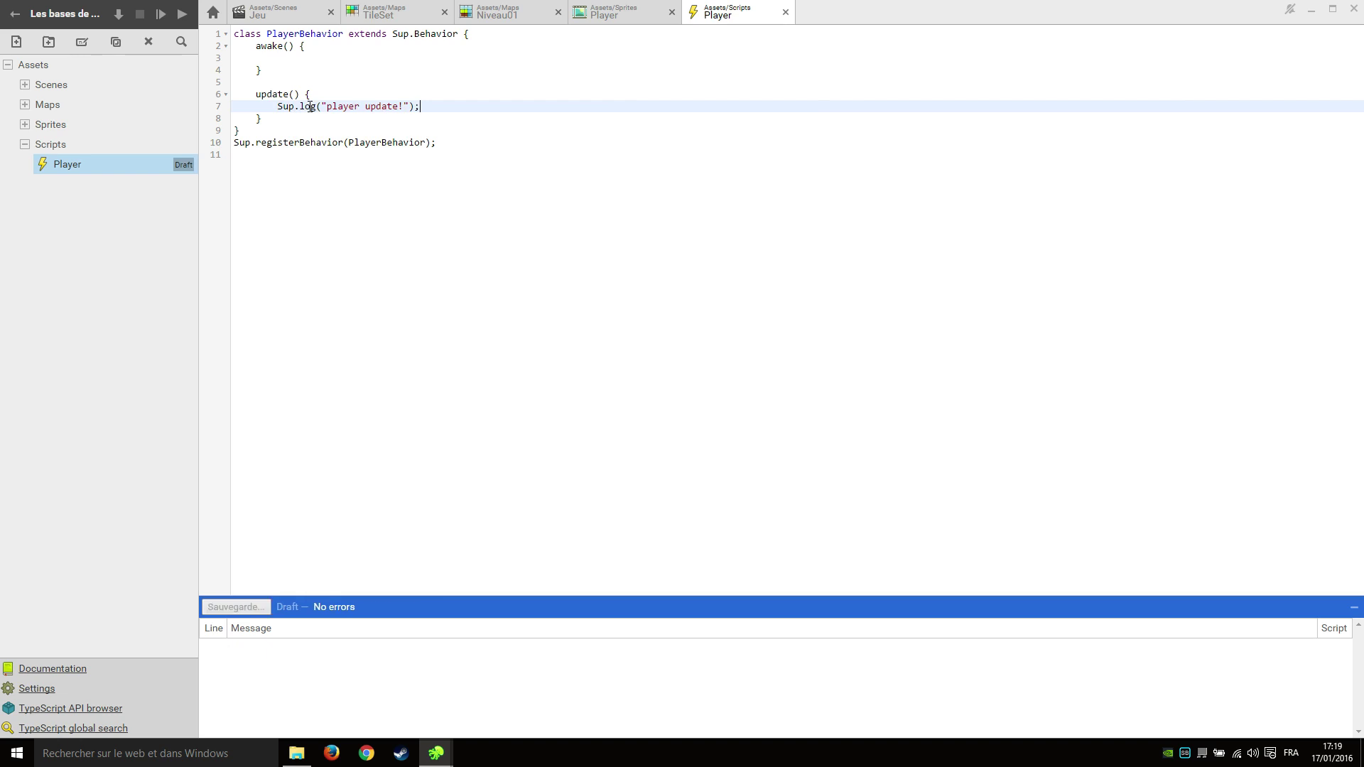
{"action": "left_click", "coordinate": [390, 152]}
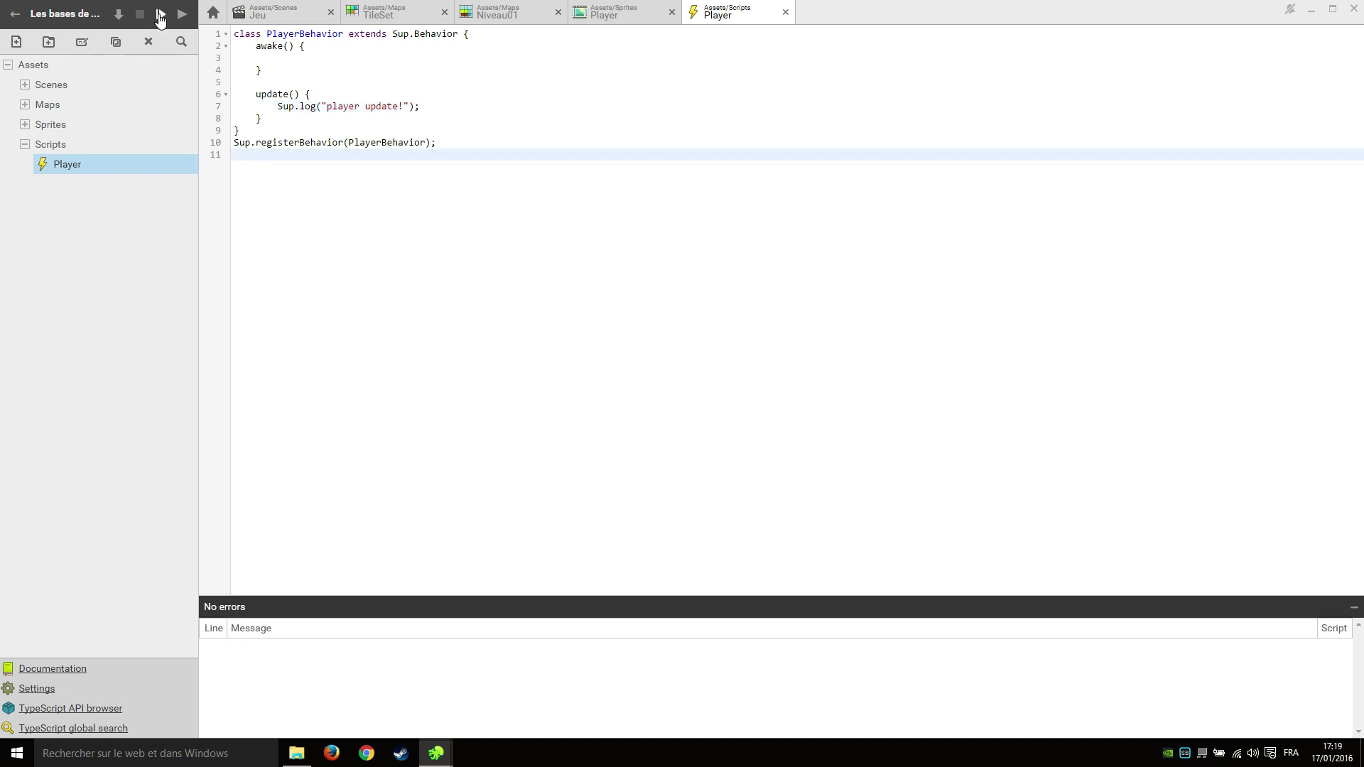
{"action": "left_click", "coordinate": [159, 14]}
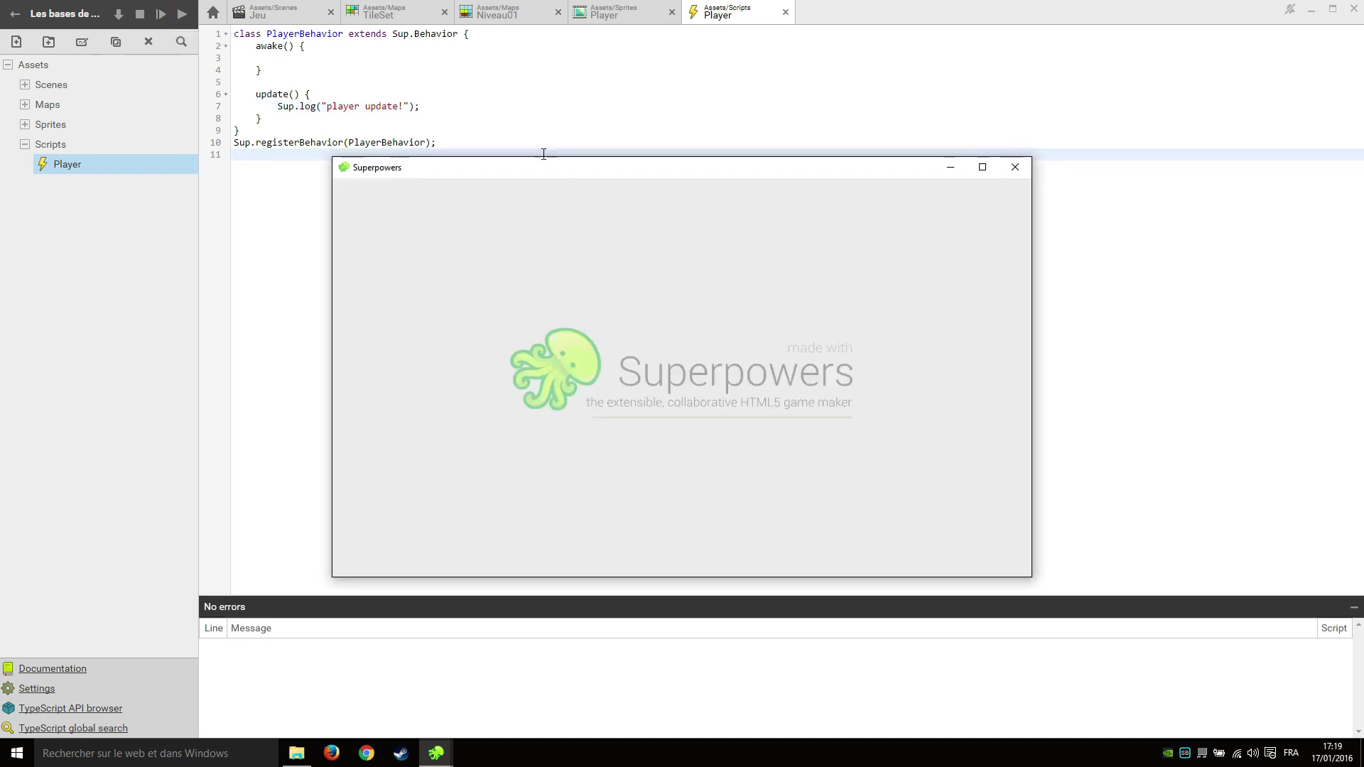
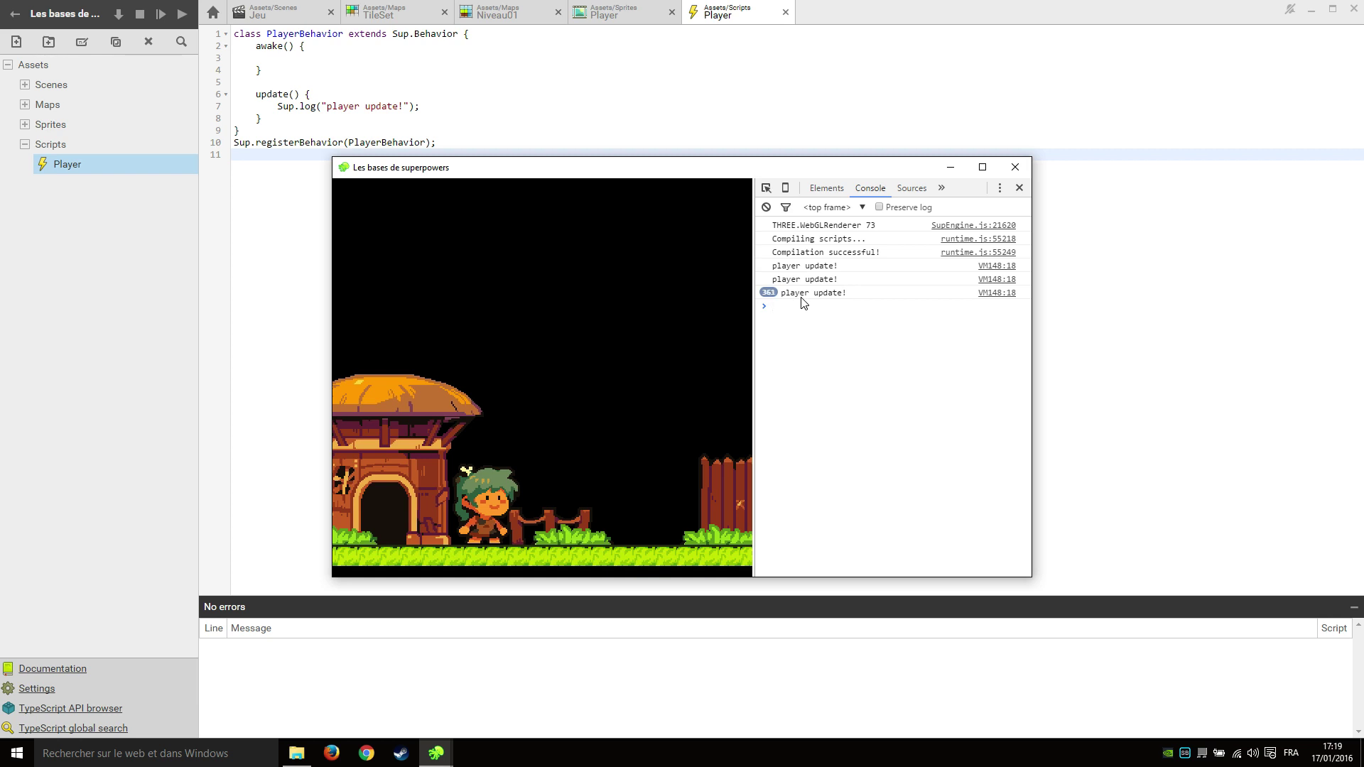
Close the running test game and return to the Player script.
{"action": "left_click", "coordinate": [1015, 167]}
{"action": "left_click", "coordinate": [586, 17]}
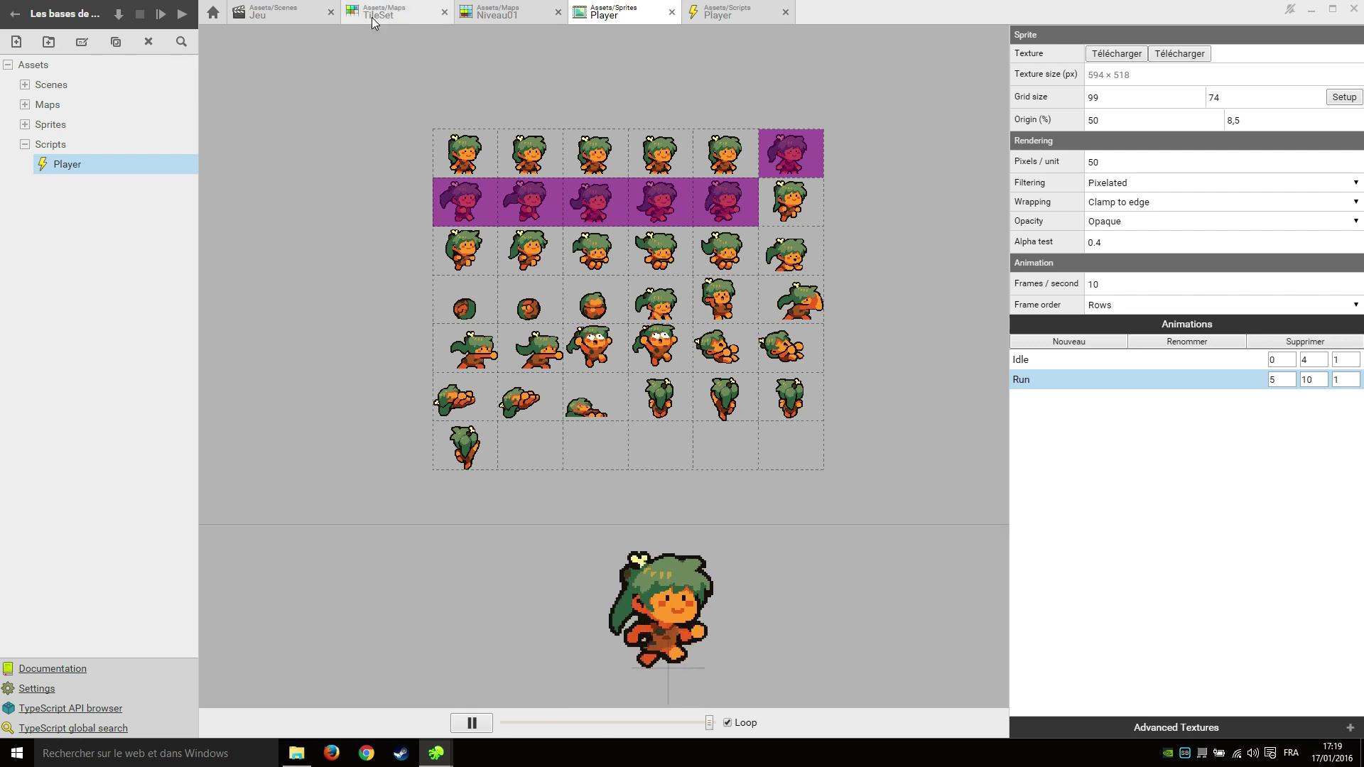
{"action": "left_click", "coordinate": [300, 9]}
{"action": "left_click", "coordinate": [709, 10]}
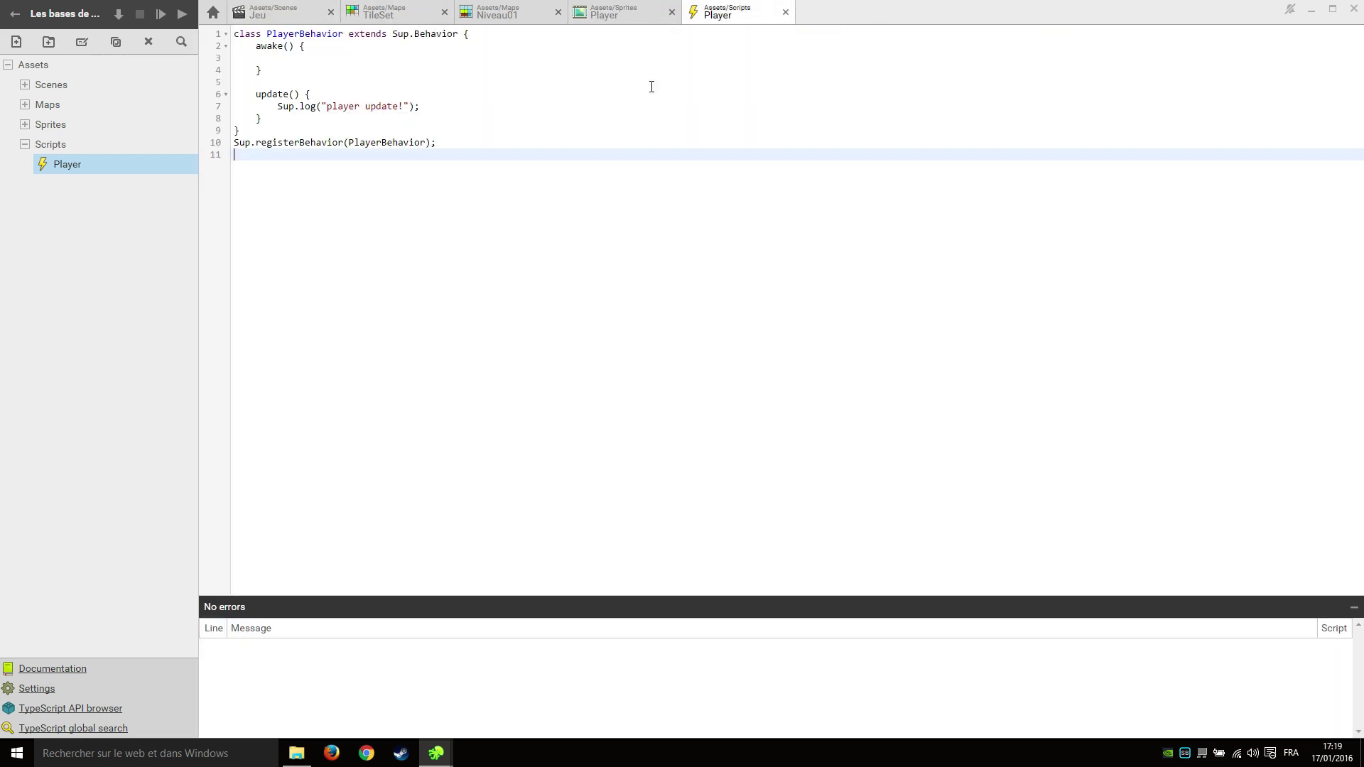
Replace the Sup.log statement with an empty if (Sup.Input.isKeyDown("Q")) block.
{"action": "left_click_drag", "start_coordinate": [420, 106], "coordinate": [269, 105]}
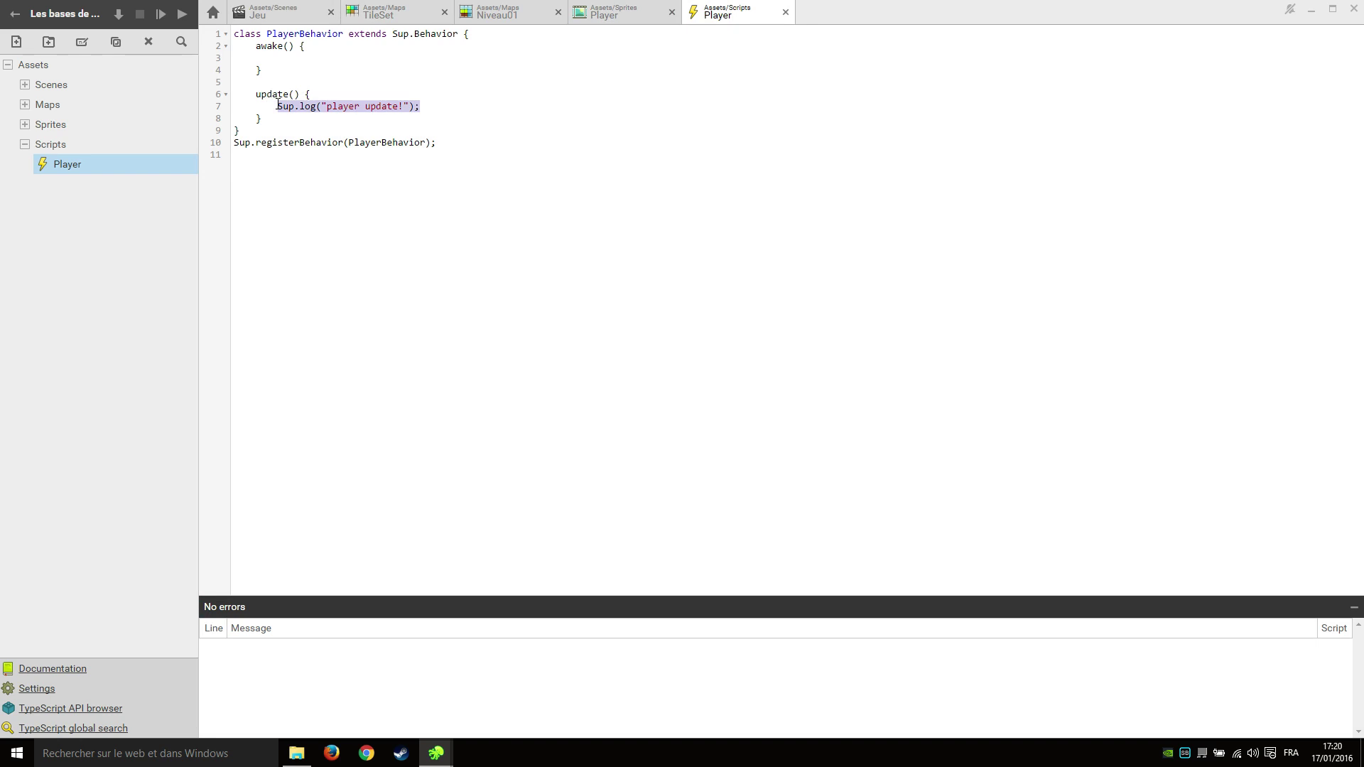
{"action": "key", "text": "BackSpace"}
{"action": "key", "text": "Return"}
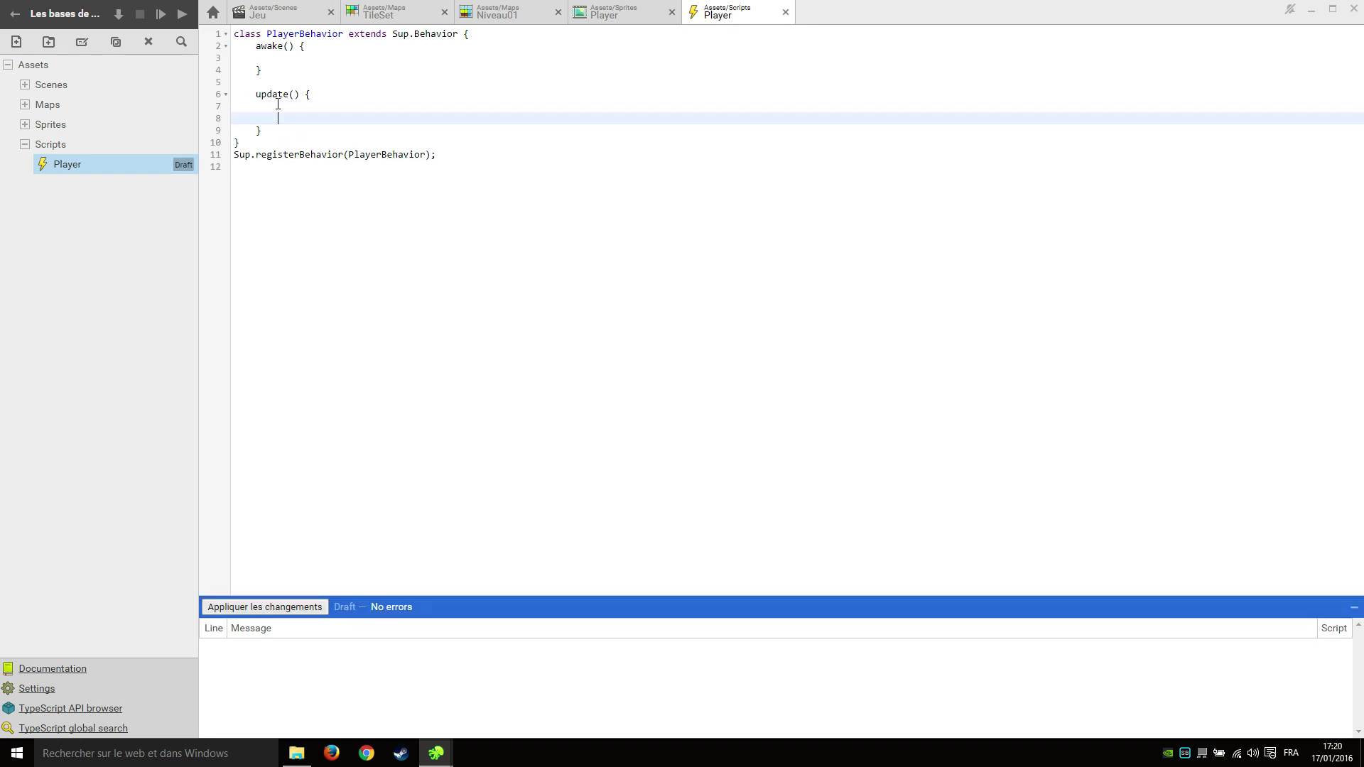
{"action": "type", "text": "if ("}
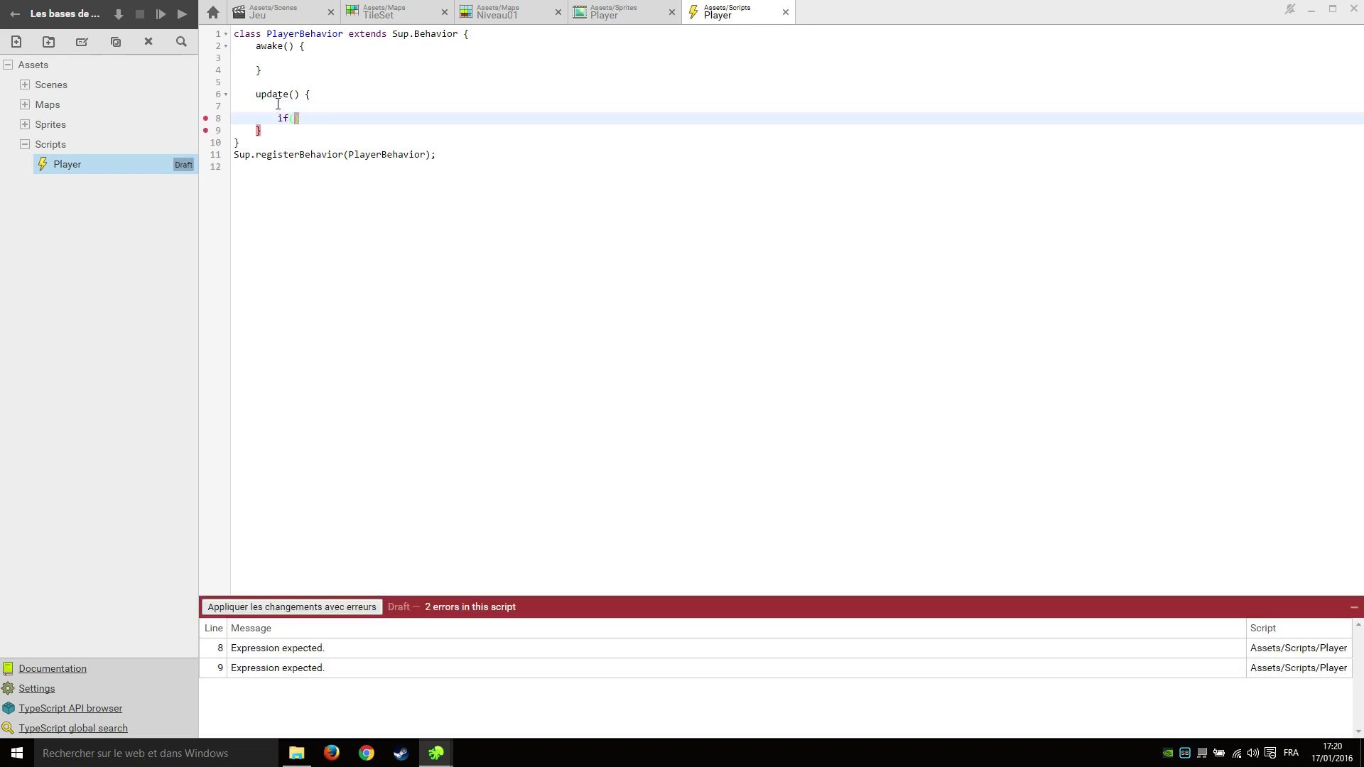
{"action": "type", "text": "Sup."}
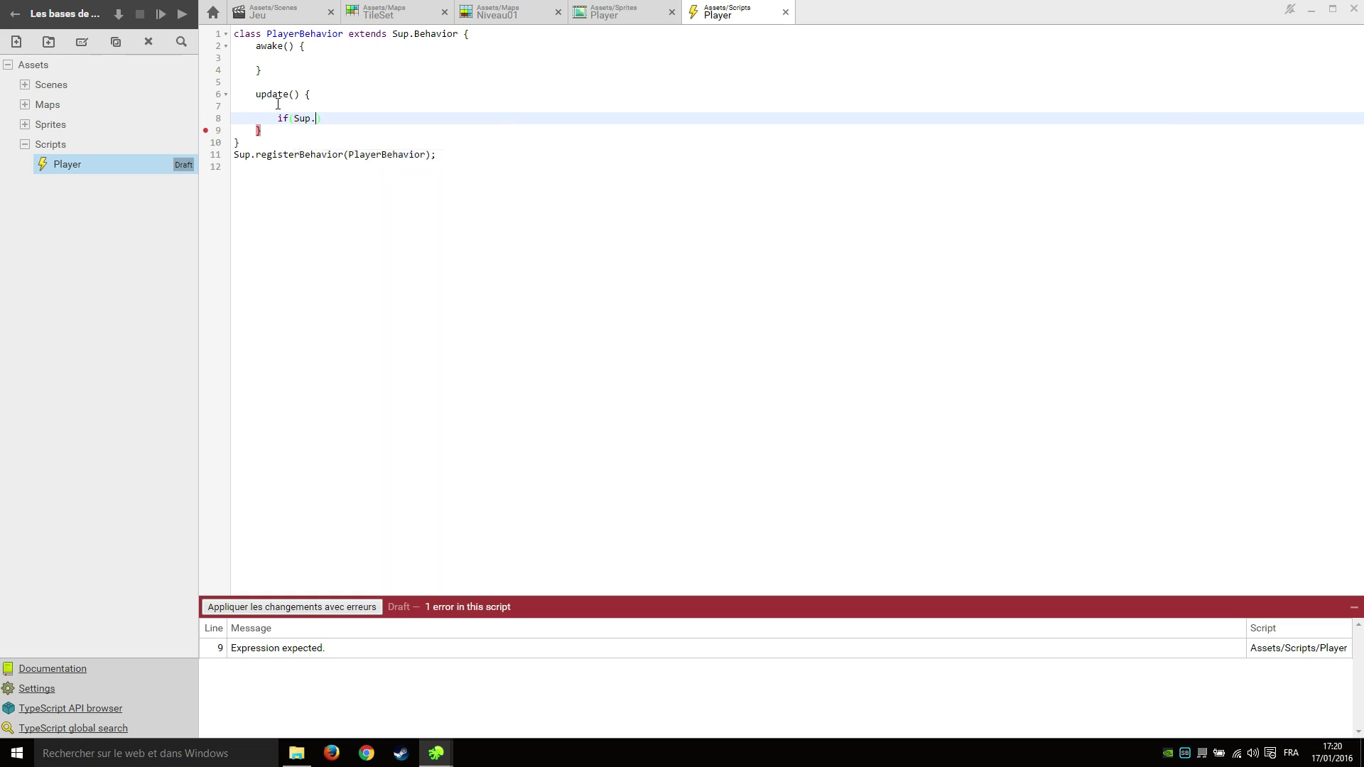
{"action": "type", "text": "Input.was"}
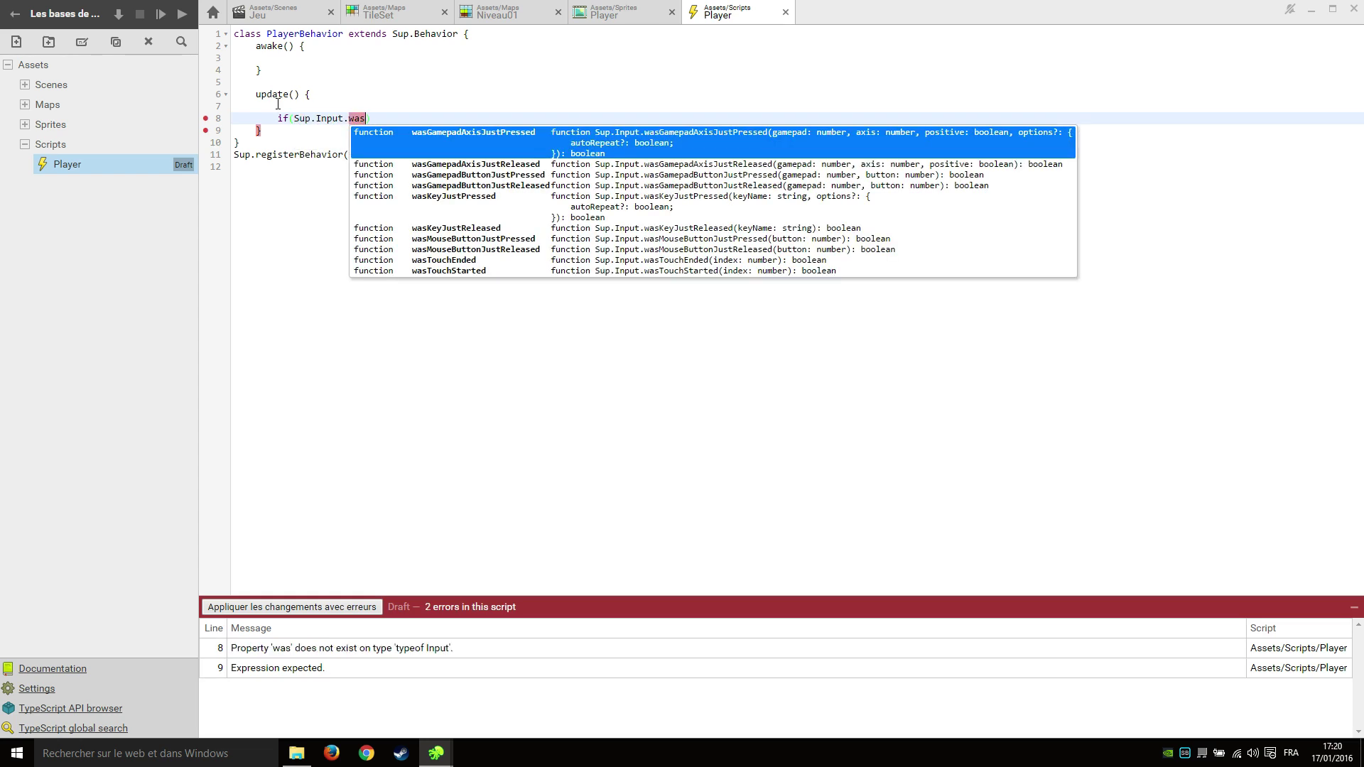
{"action": "key", "text": "BackSpace"}
{"action": "key", "text": "BackSpace"}
{"action": "key", "text": "BackSpace"}
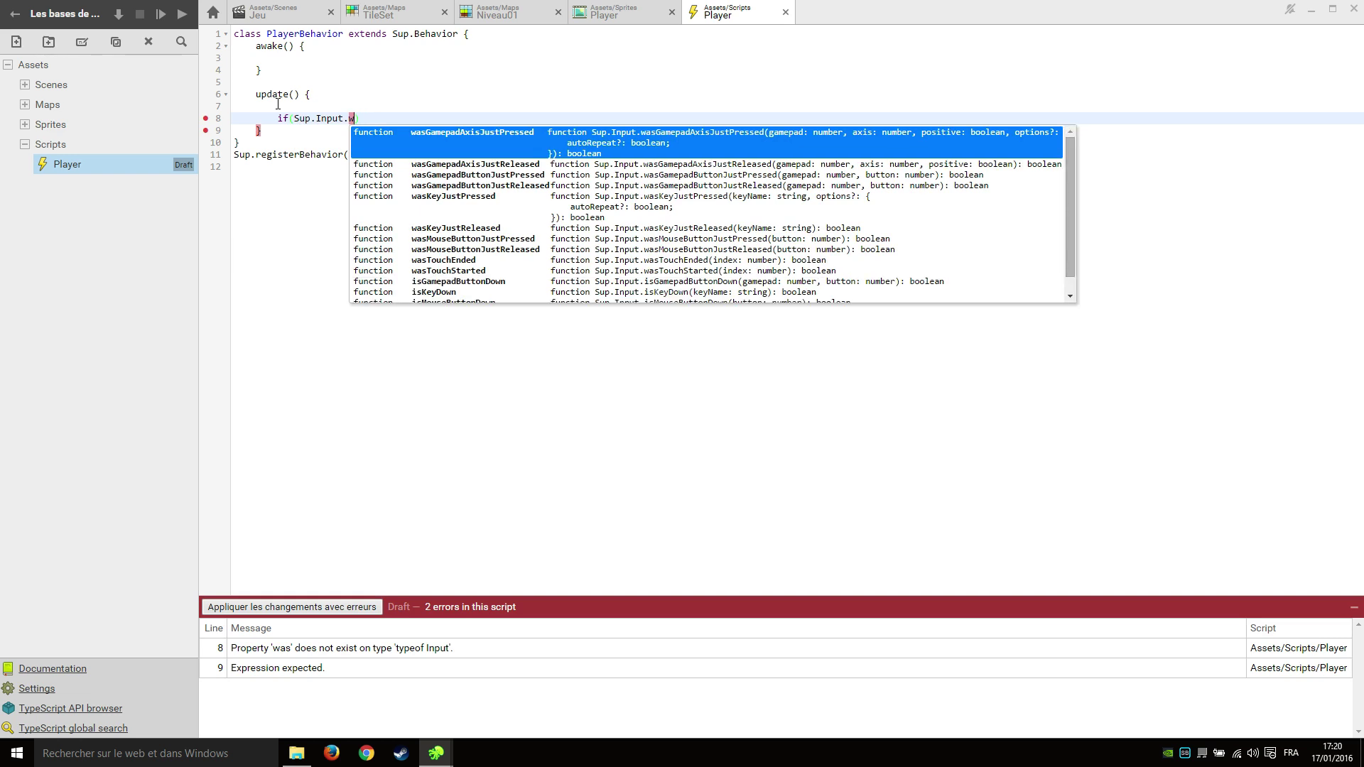
{"action": "type", "text": "isKe"}
{"action": "key", "text": "Return"}
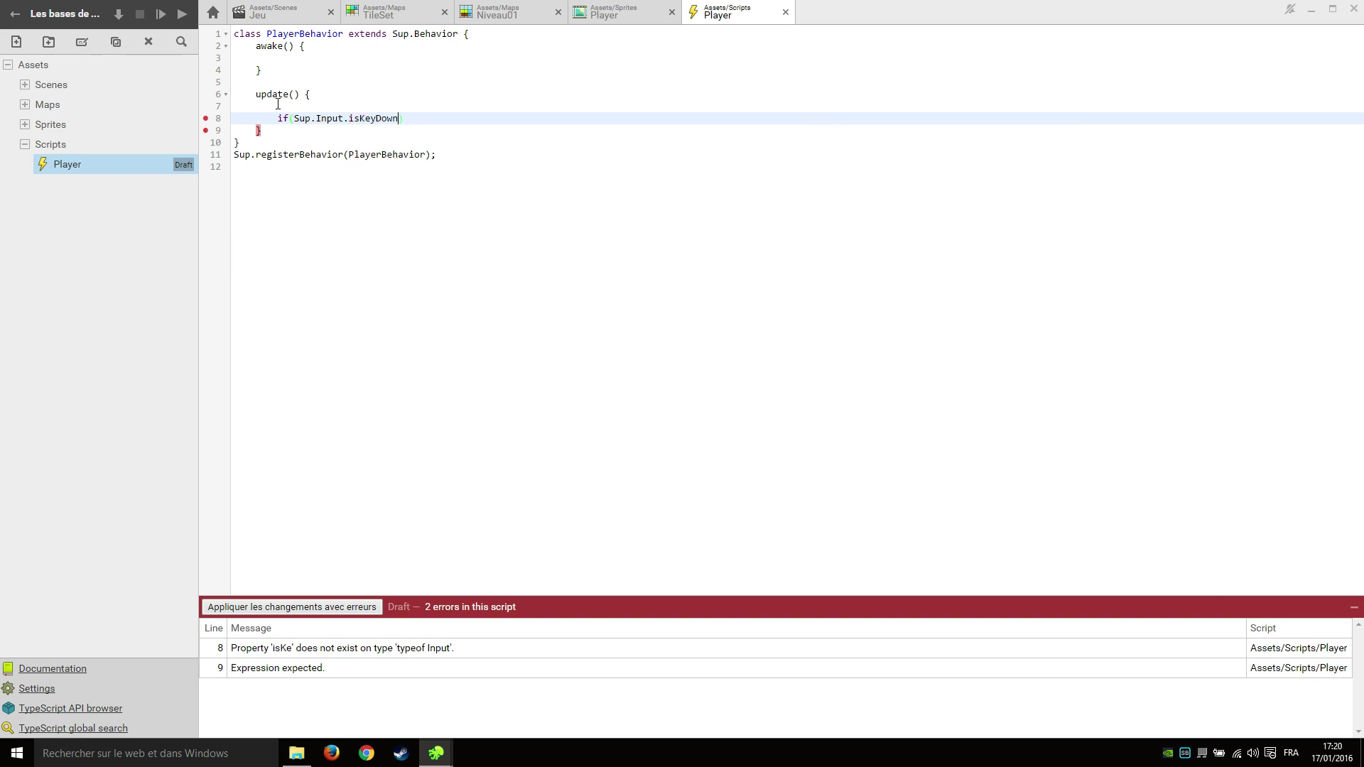
{"action": "type", "text": "(\"Q\""}
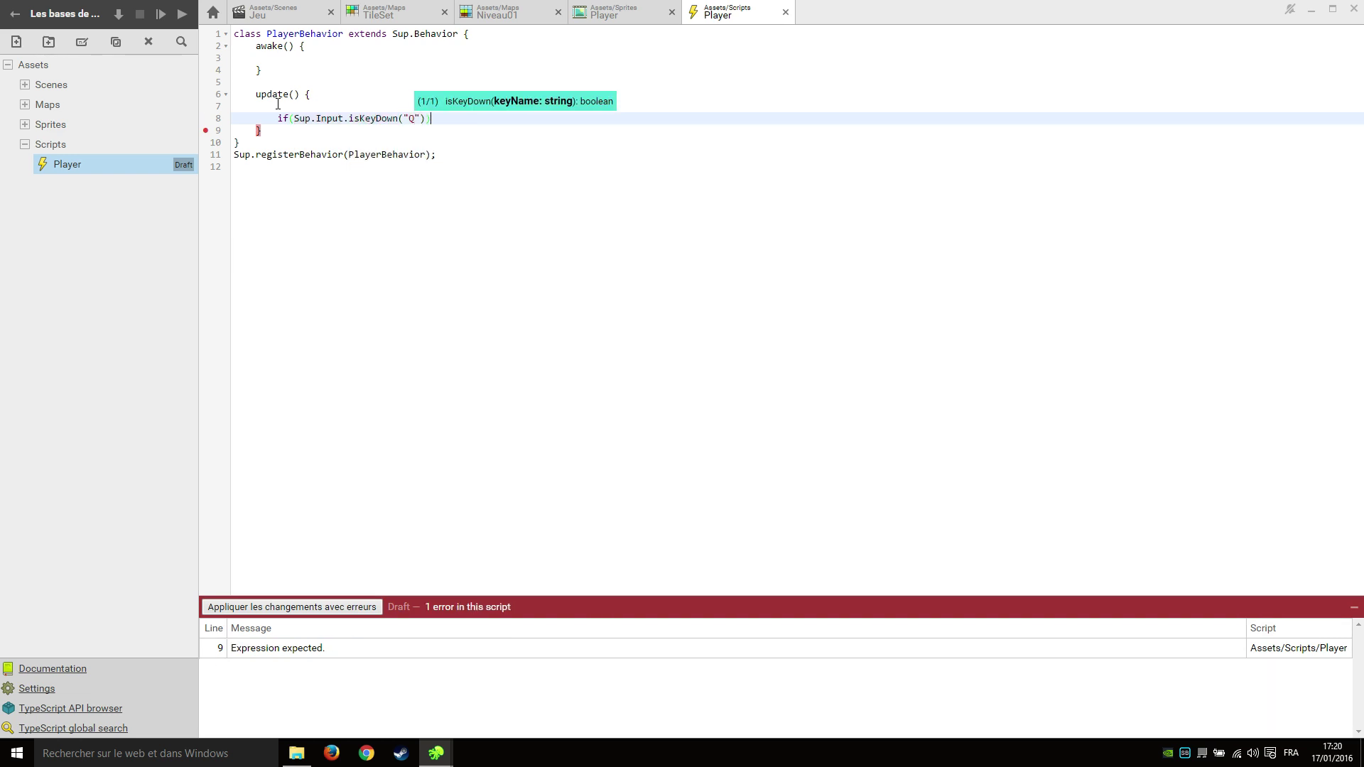
{"action": "type", "text": ")) {"}
{"action": "key", "text": "Return"}
Add an empty else if (Sup.Input.isKeyDown("D")) branch and save the script.
{"action": "left_click", "coordinate": [324, 146]}
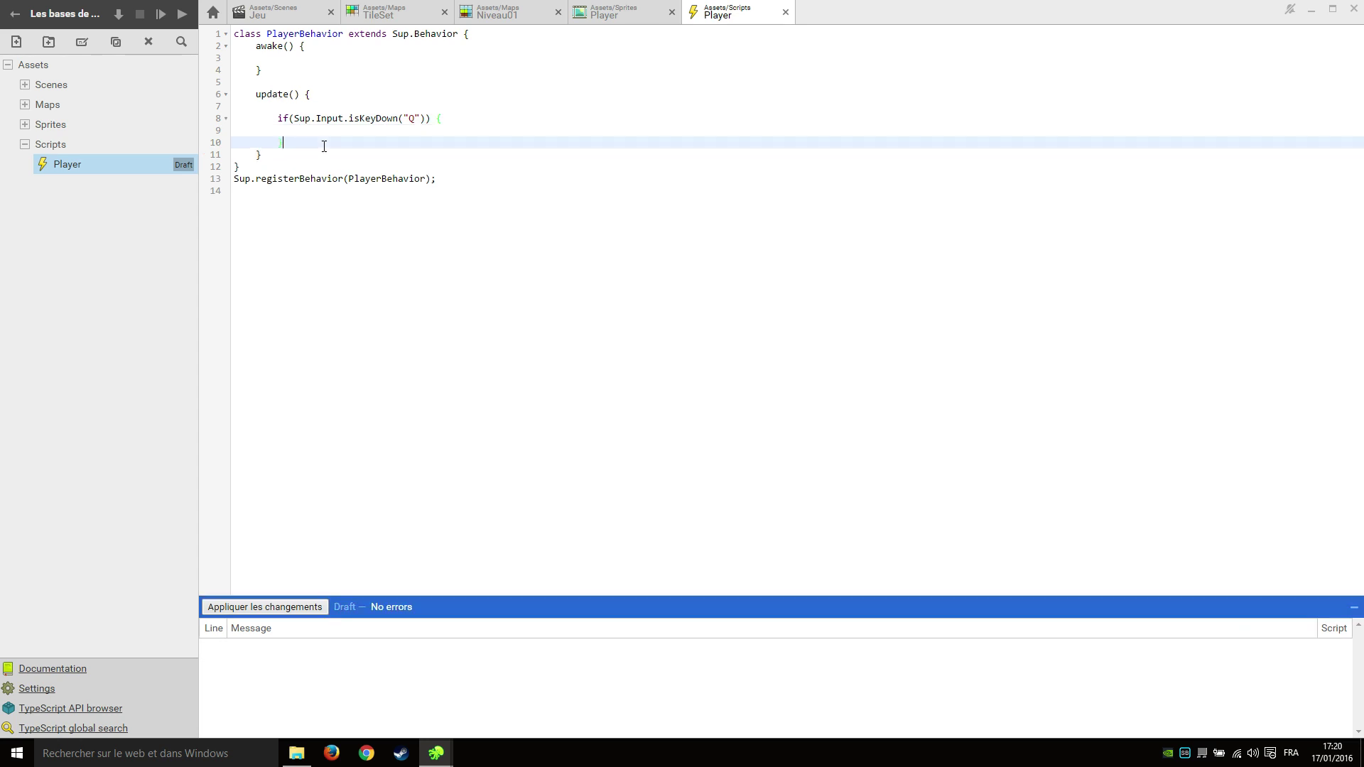
{"action": "key", "text": "Return"}
{"action": "type", "text": "else if("}
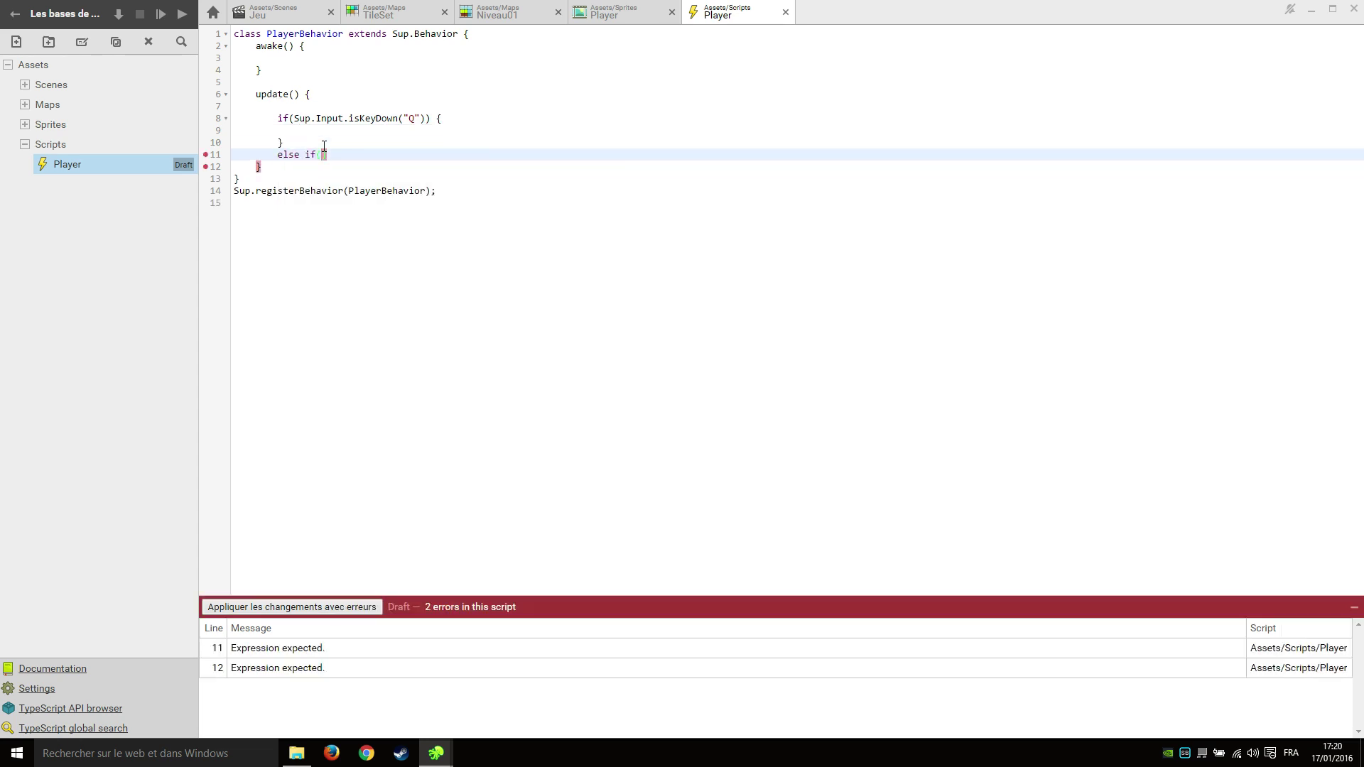
{"action": "type", "text": "Sup.Input."}
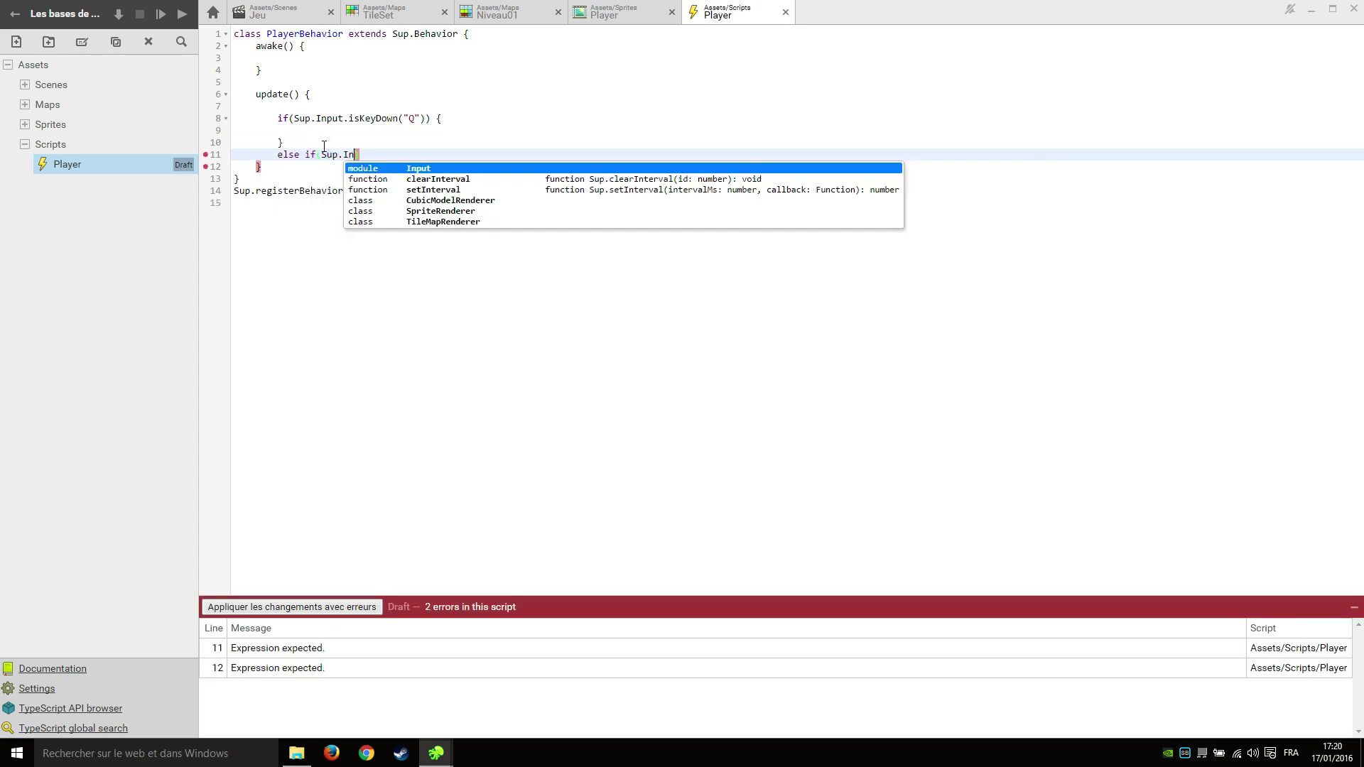
{"action": "type", "text": "isK"}
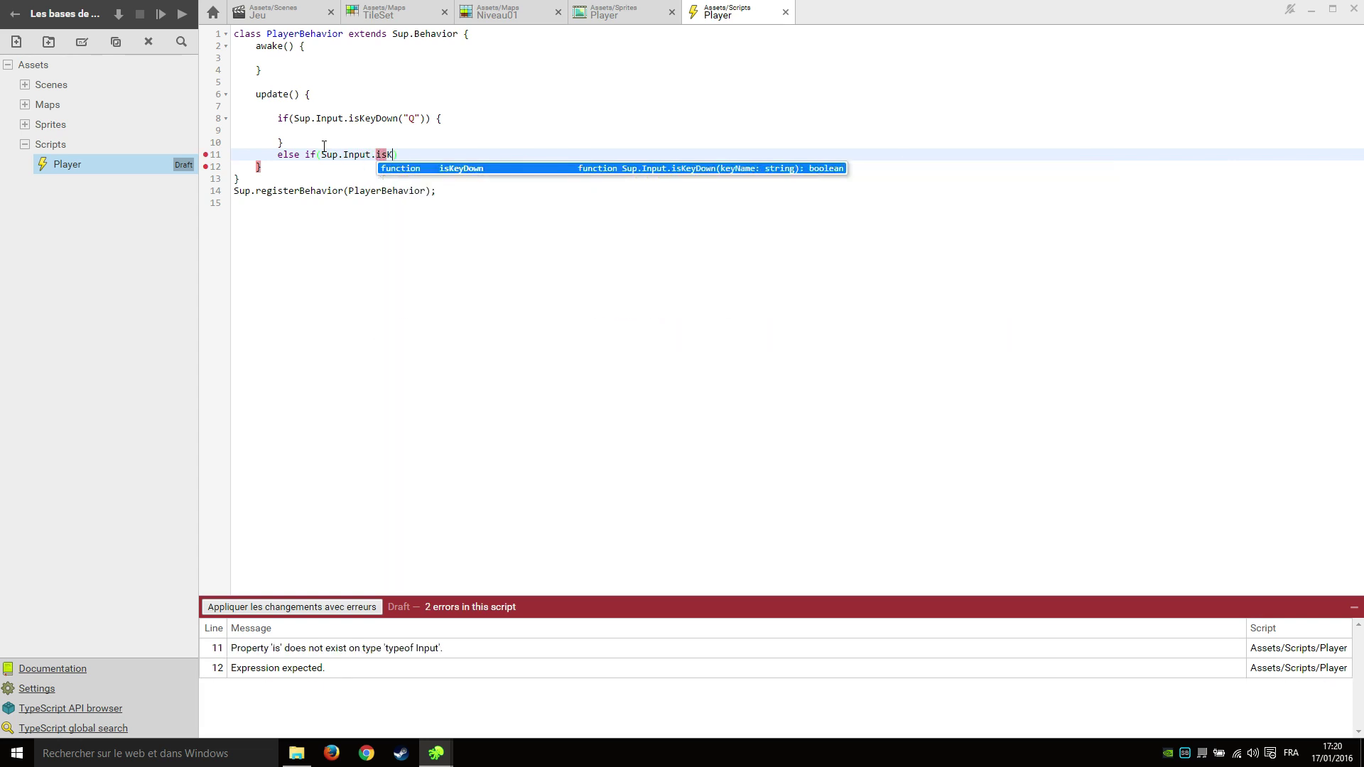
{"action": "type", "text": "e"}
{"action": "key", "text": "Return"}
{"action": "type", "text": "(\"D\""}
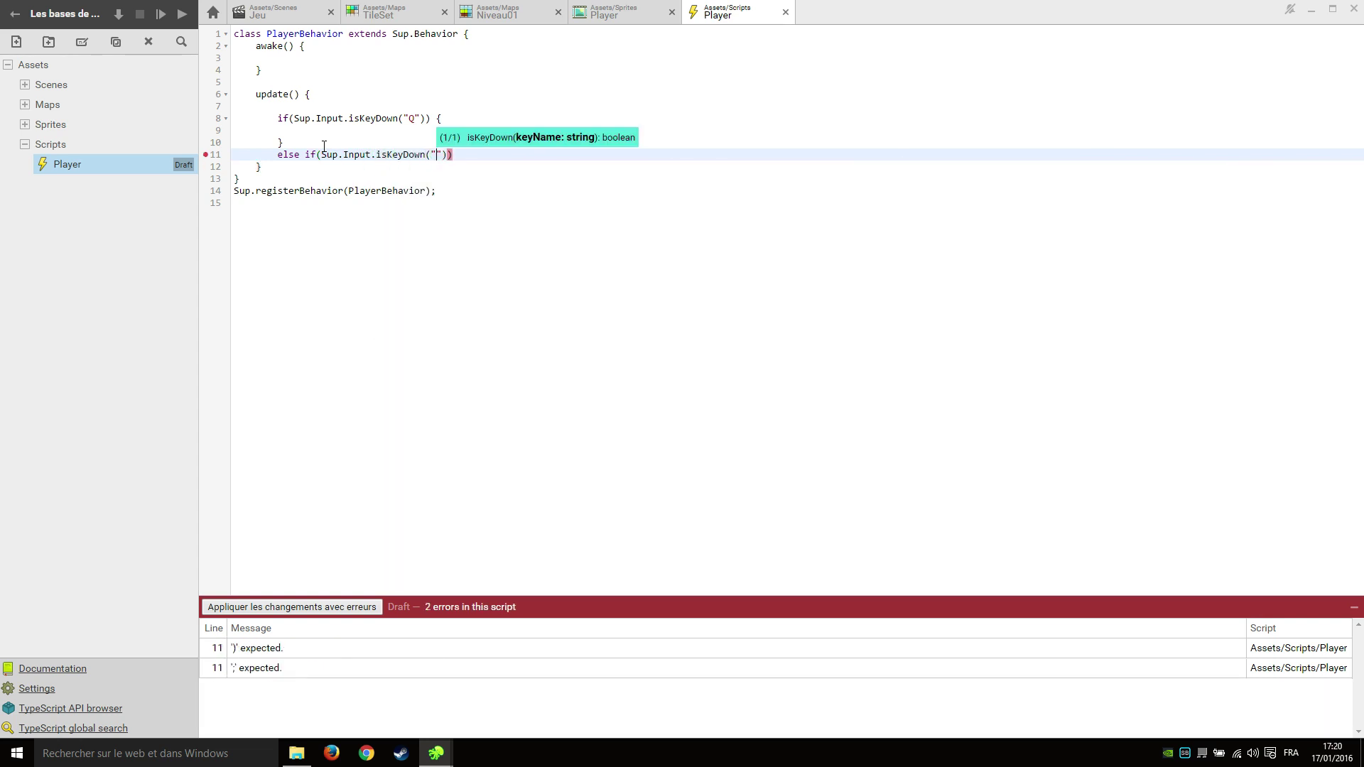
{"action": "type", "text": ")) {"}
{"action": "key", "text": "Return"}
{"action": "key", "text": "Return"}
{"action": "type", "text": "}"}
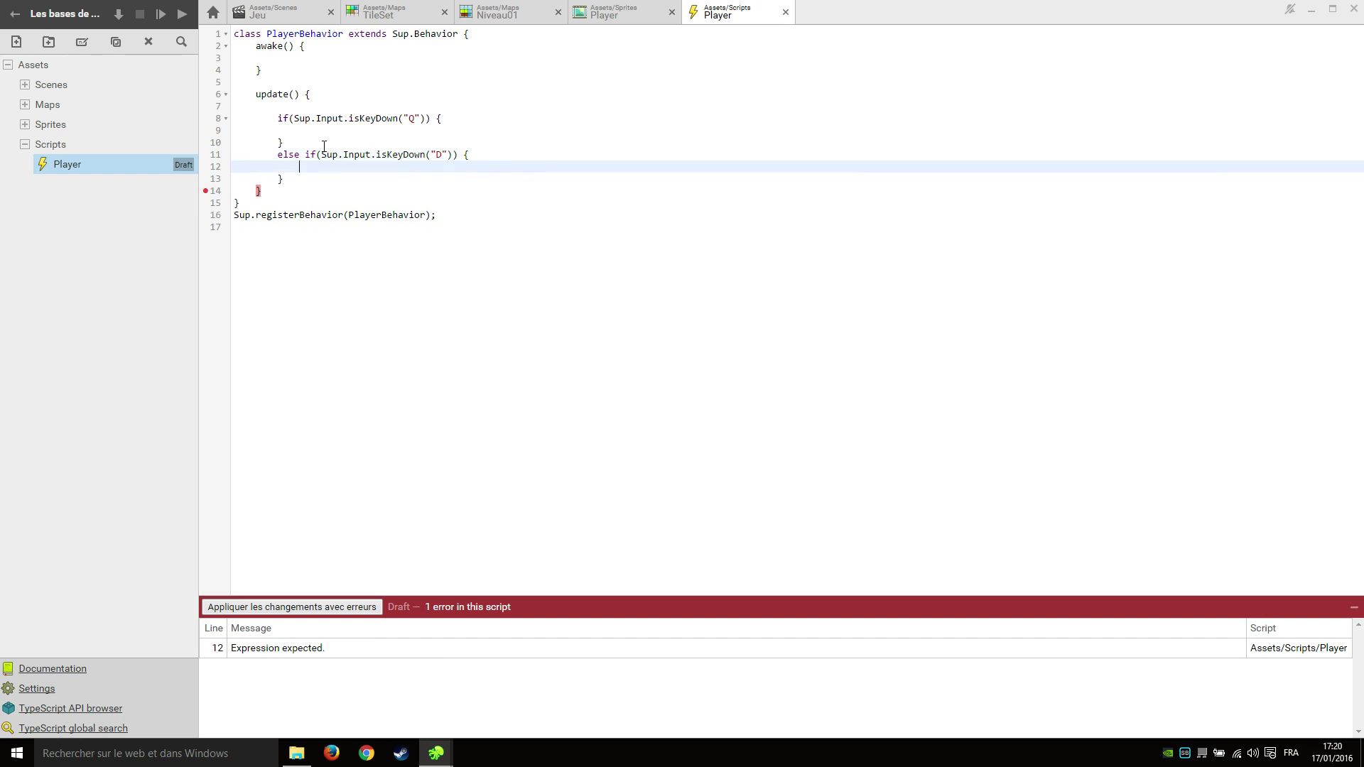
{"action": "key", "text": "ctrl+s"}
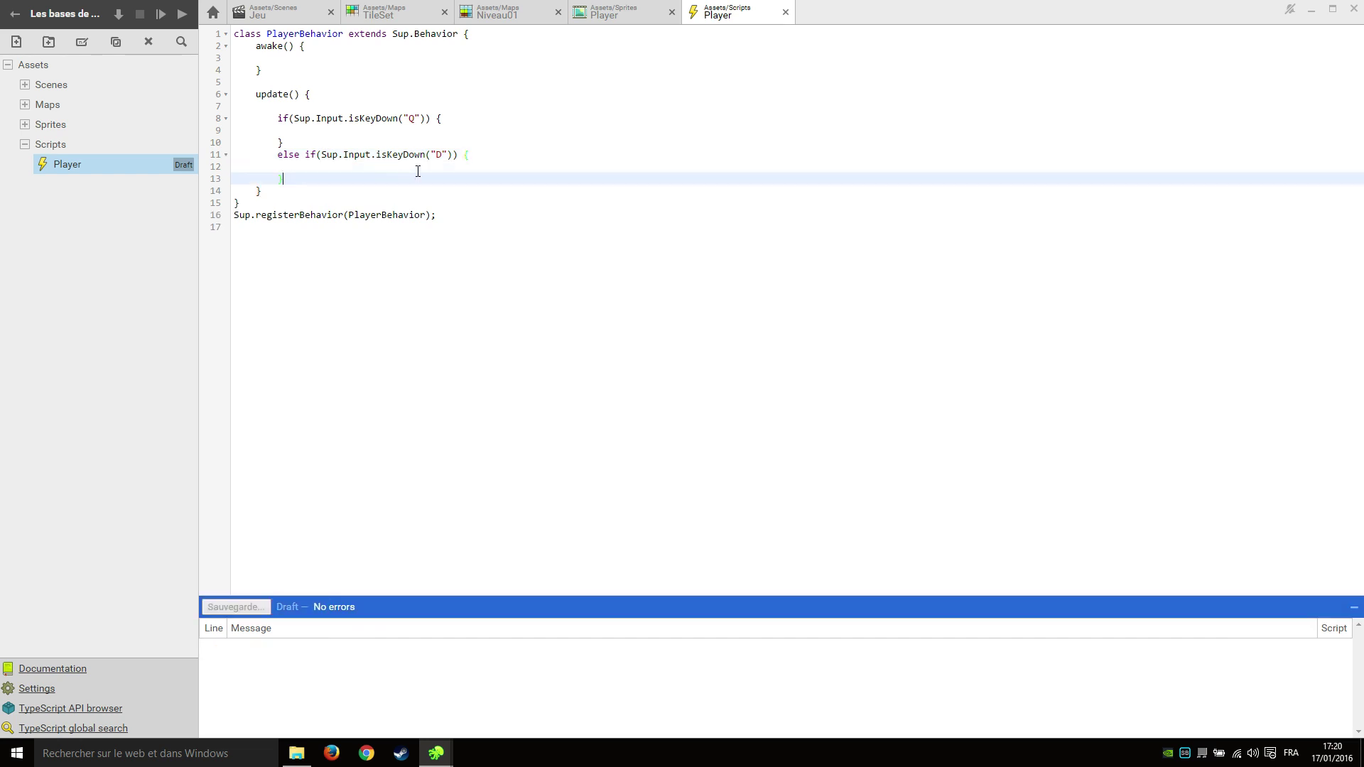
Look up Sup.Actor's move and moveX methods in the TypeScript API browser.
{"action": "left_click", "coordinate": [88, 709]}
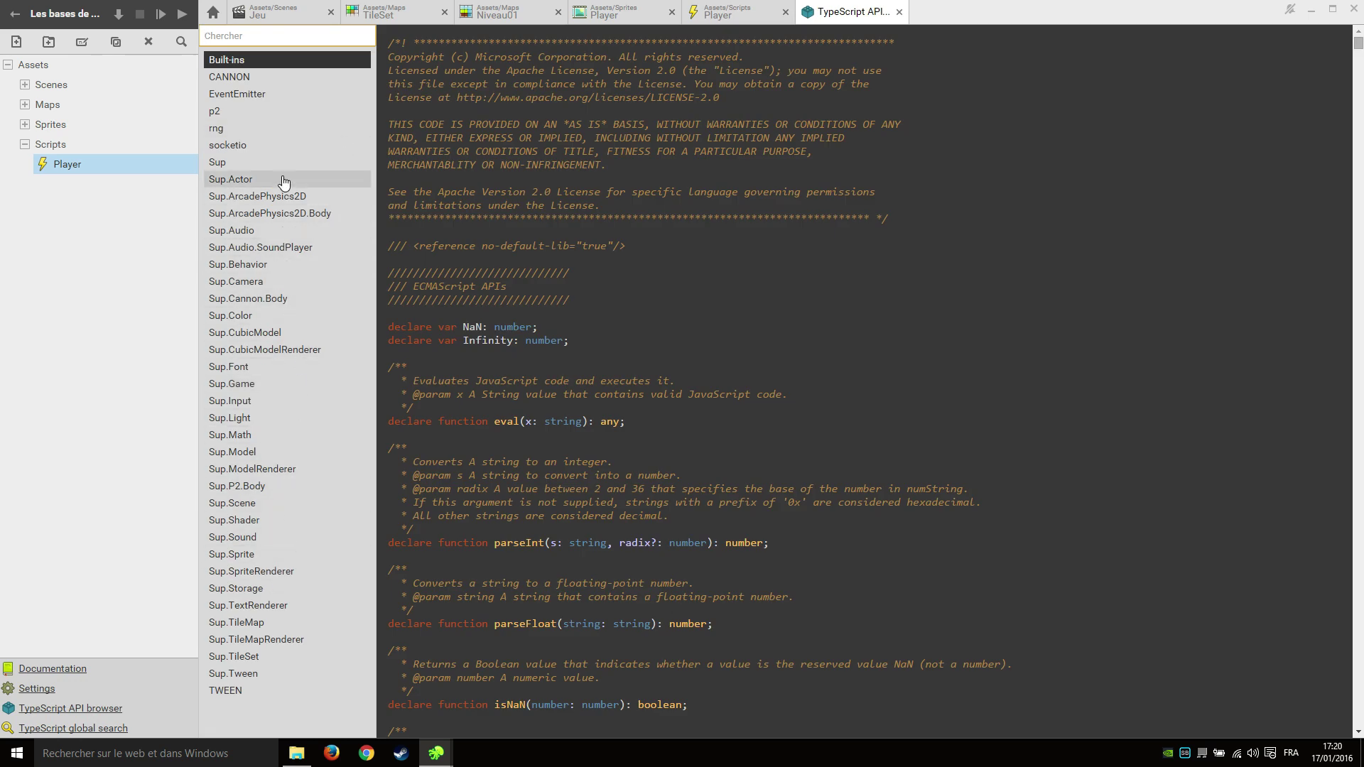
{"action": "left_click", "coordinate": [255, 179]}
{"action": "scroll", "coordinate": [500, 246], "scroll_direction": "down", "scroll_amount": 15}
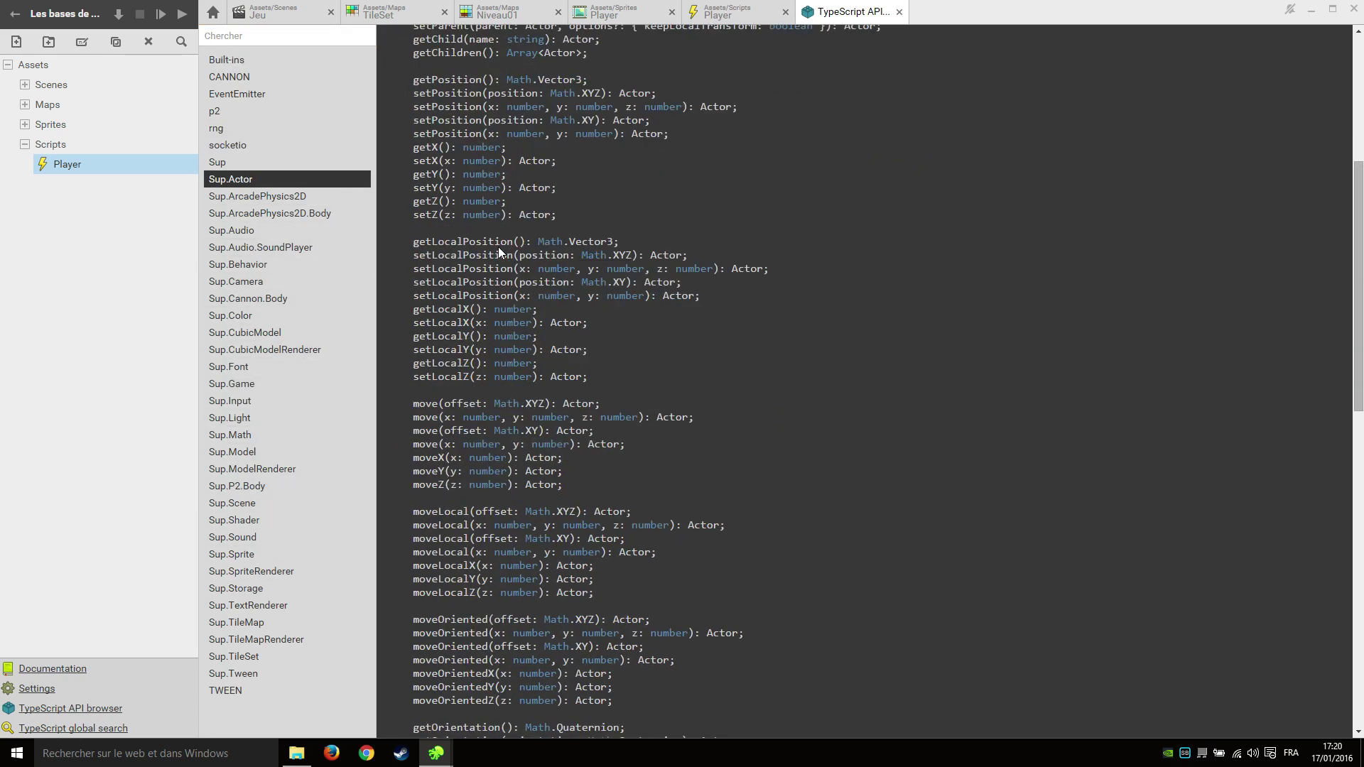
{"action": "scroll", "coordinate": [488, 246], "scroll_direction": "up", "scroll_amount": 5}
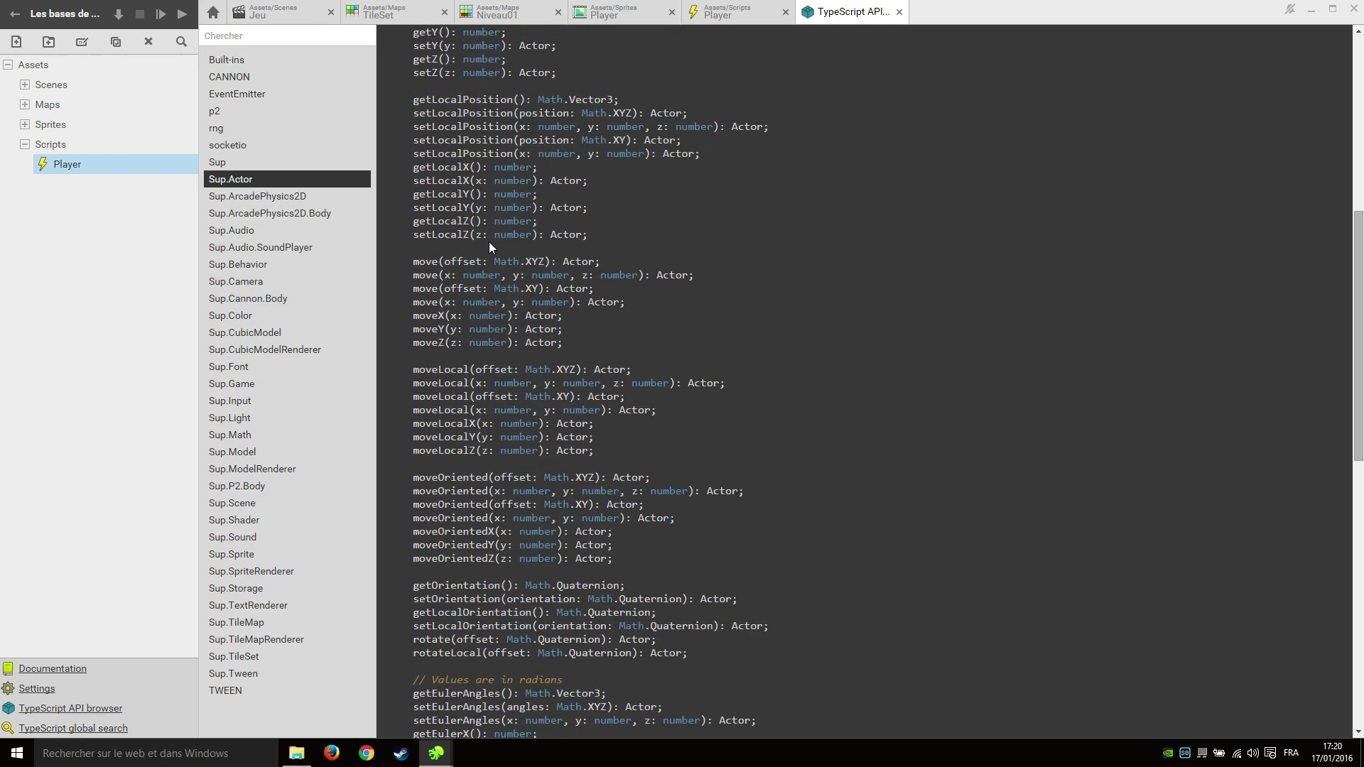
{"action": "left_click_drag", "start_coordinate": [417, 263], "coordinate": [450, 261]}
{"action": "left_click_drag", "start_coordinate": [446, 315], "coordinate": [439, 315]}
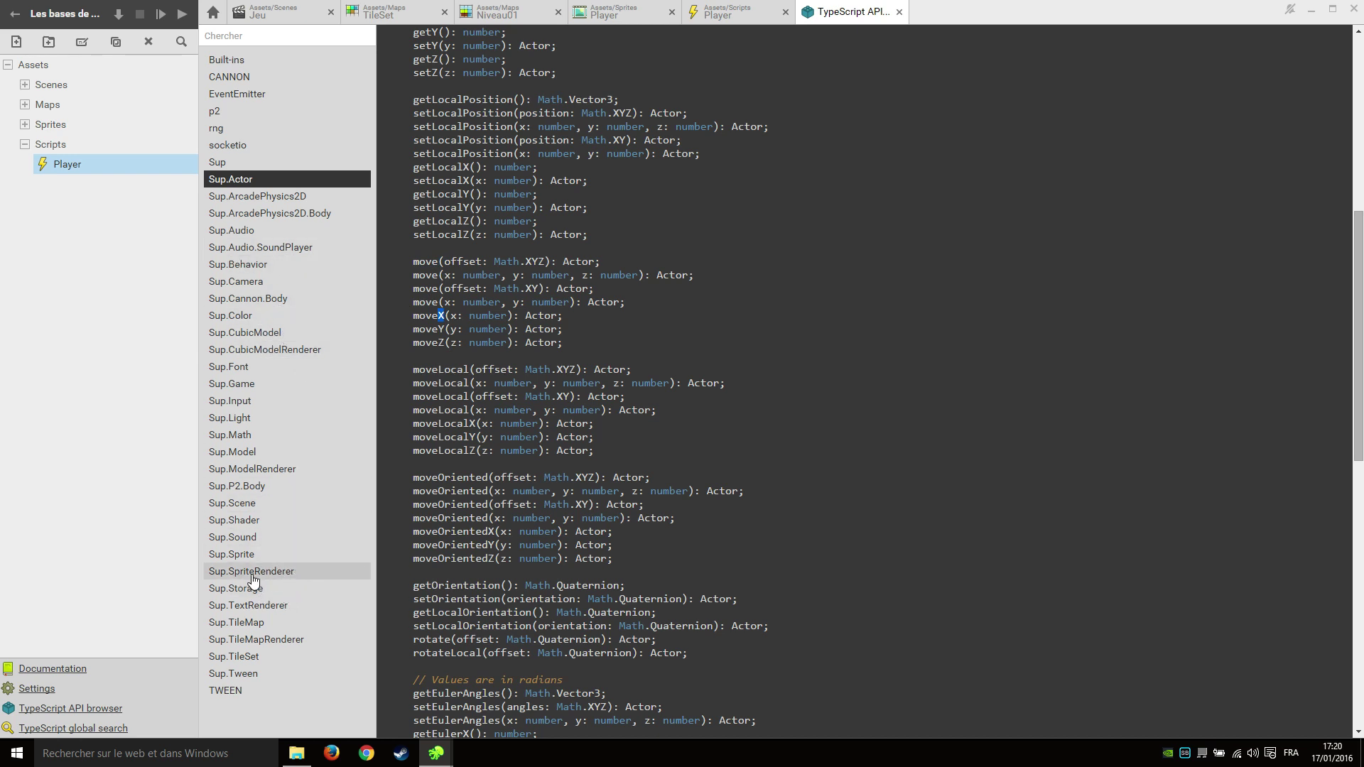
Inspect Sup.SpriteRenderer's getHorizontalFlip and setHorizontalFlip methods, then go back to the Player script.
{"action": "left_click", "coordinate": [288, 572]}
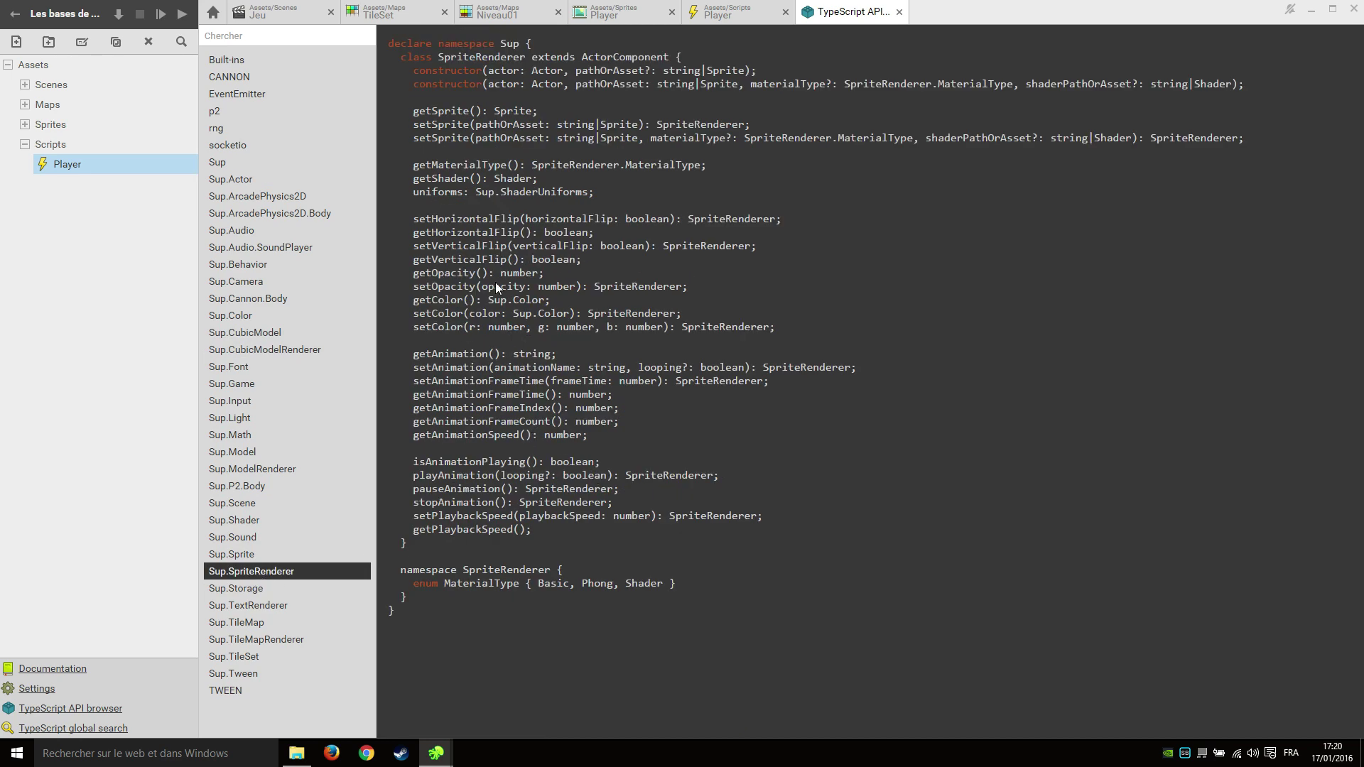
{"action": "left_click_drag", "start_coordinate": [427, 51], "coordinate": [644, 458]}
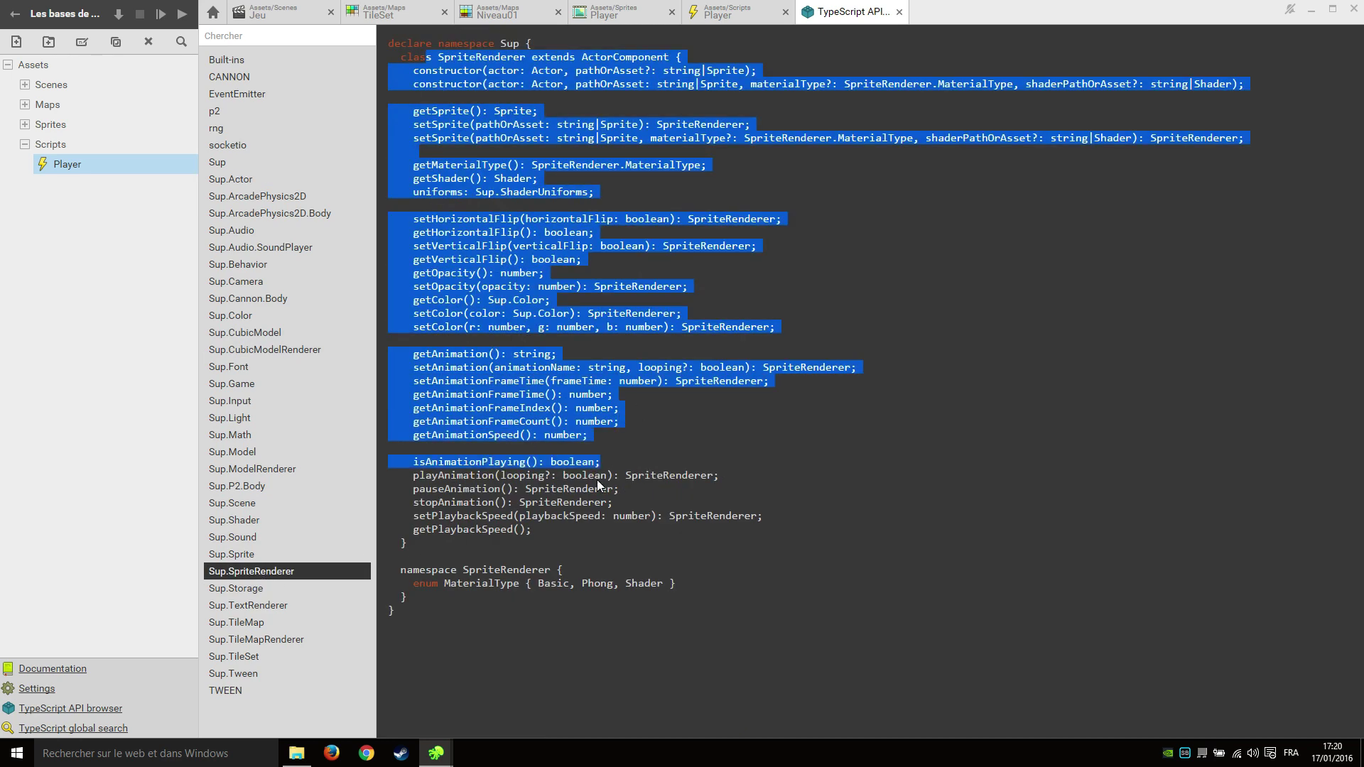
{"action": "left_click", "coordinate": [597, 479]}
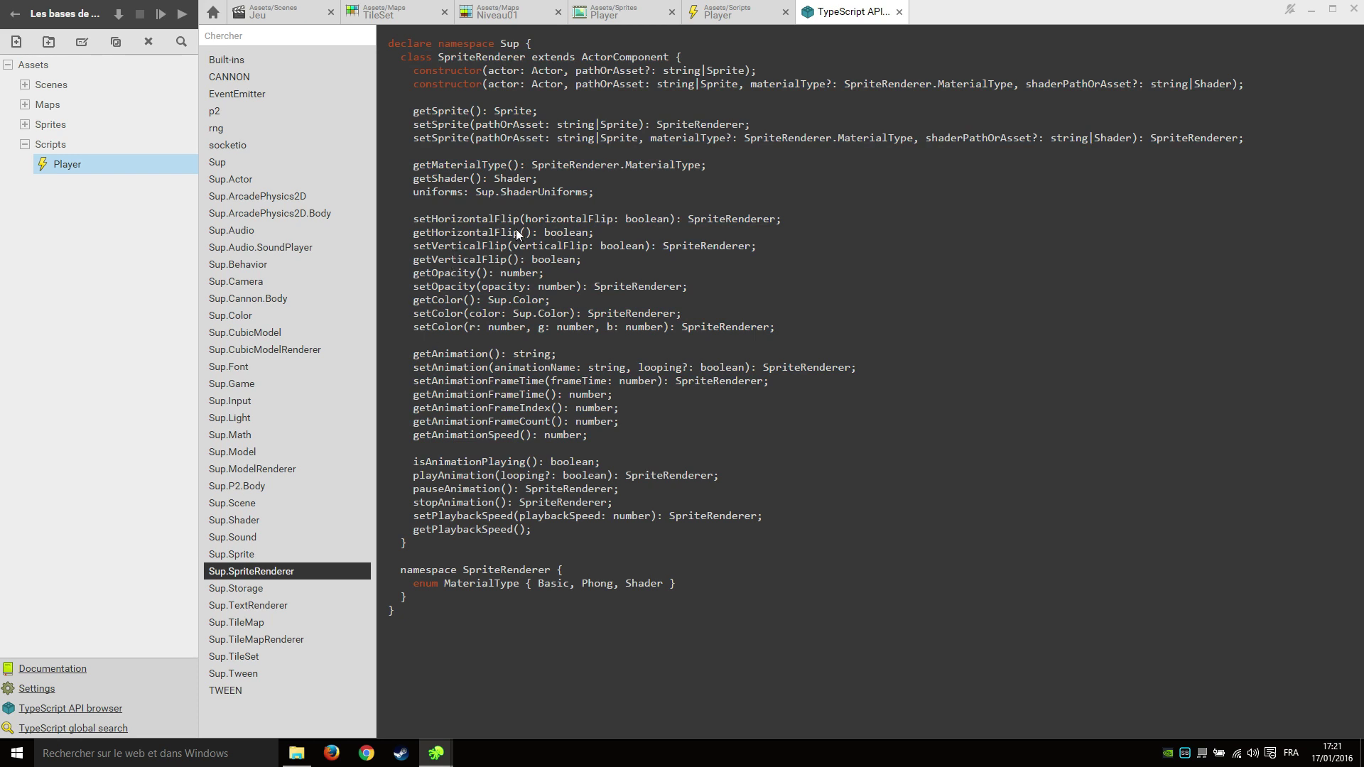
{"action": "double_click", "coordinate": [453, 233]}
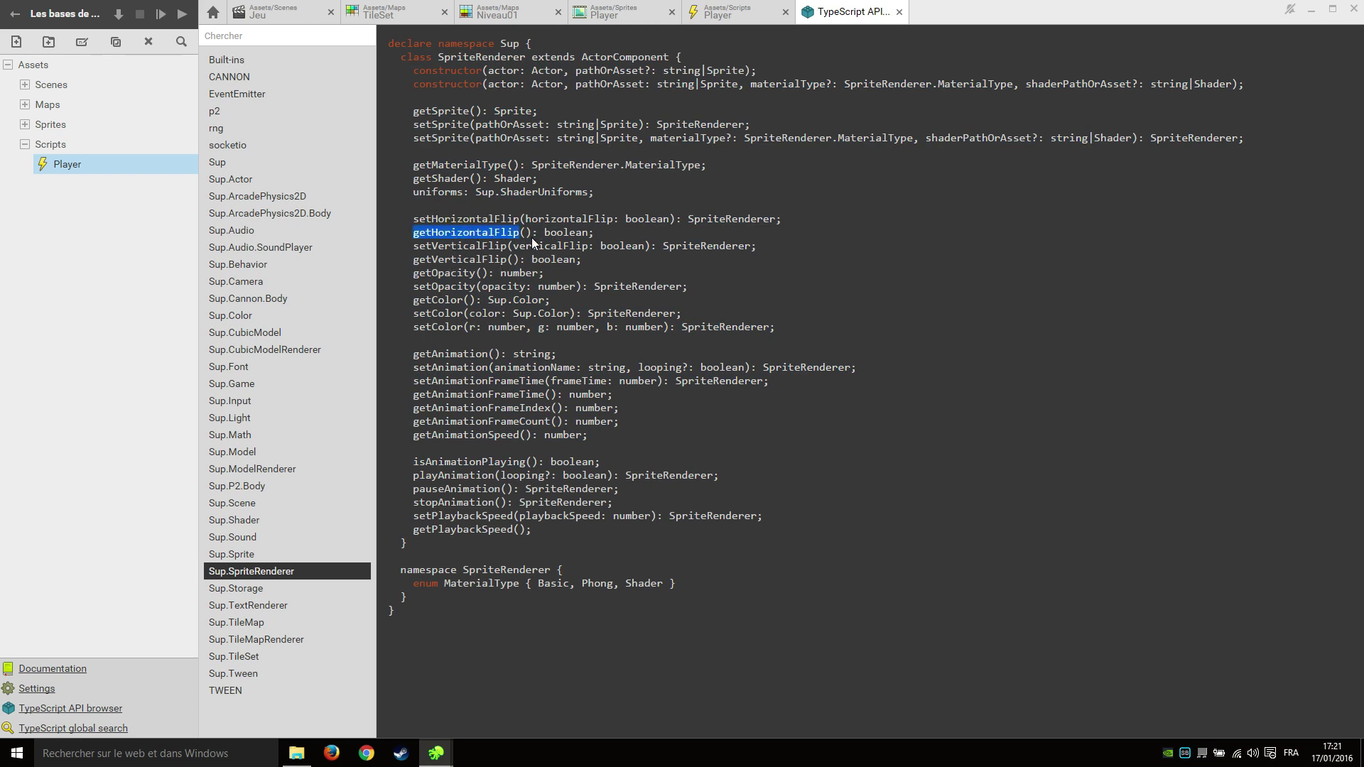
{"action": "double_click", "coordinate": [463, 220]}
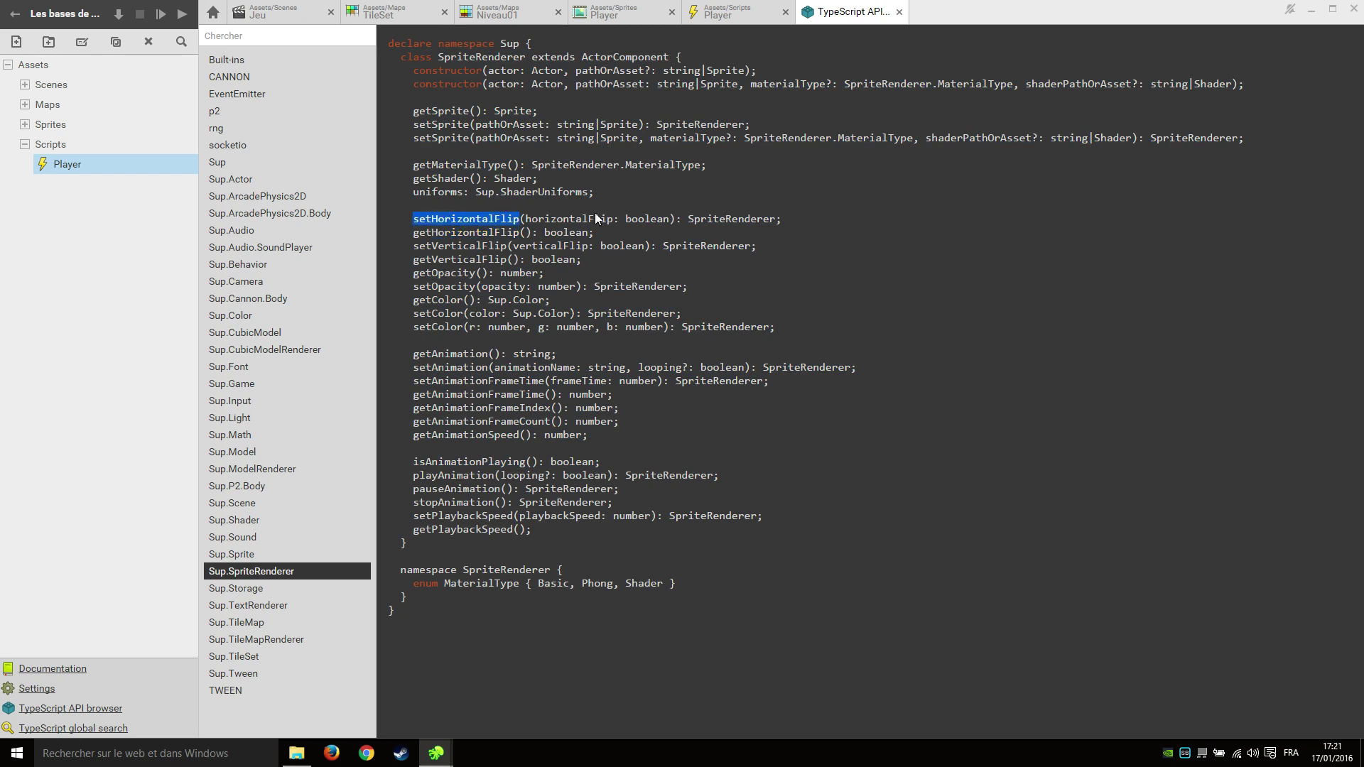
{"action": "left_click", "coordinate": [668, 219]}
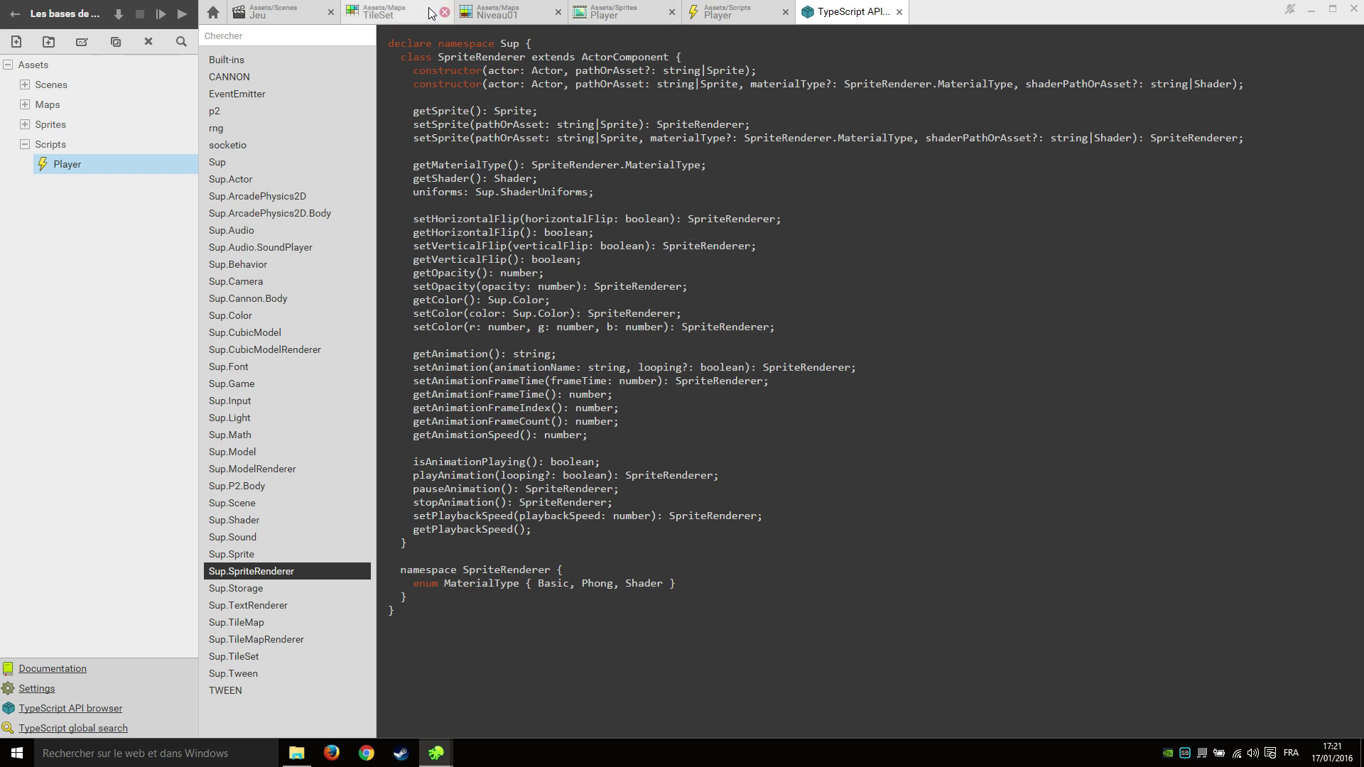
{"action": "left_click", "coordinate": [717, 18]}
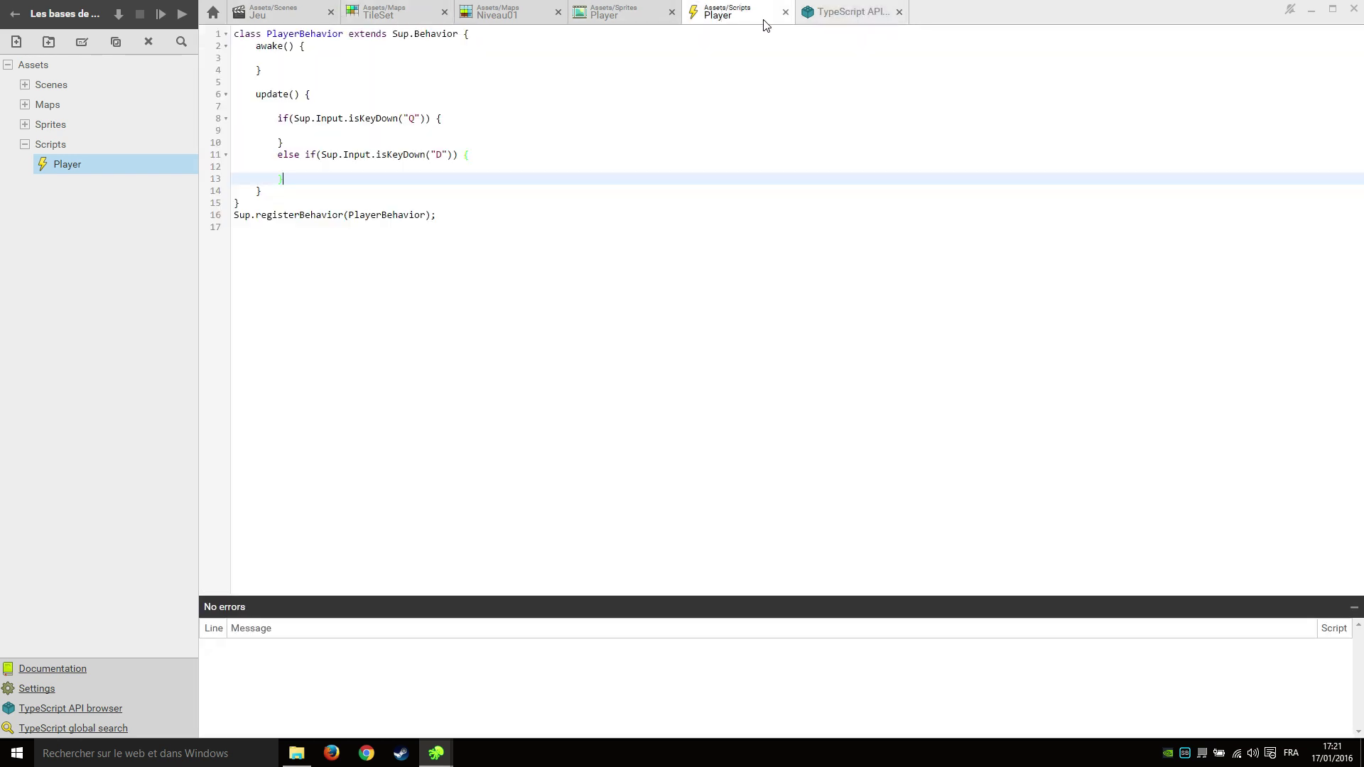
Shift the Player actor left to X -0.426 in the Jeu scene, then reopen the Player script's D-key branch.
{"action": "left_click", "coordinate": [292, 15]}
{"action": "scroll", "coordinate": [906, 365], "scroll_direction": "up", "scroll_amount": 5}
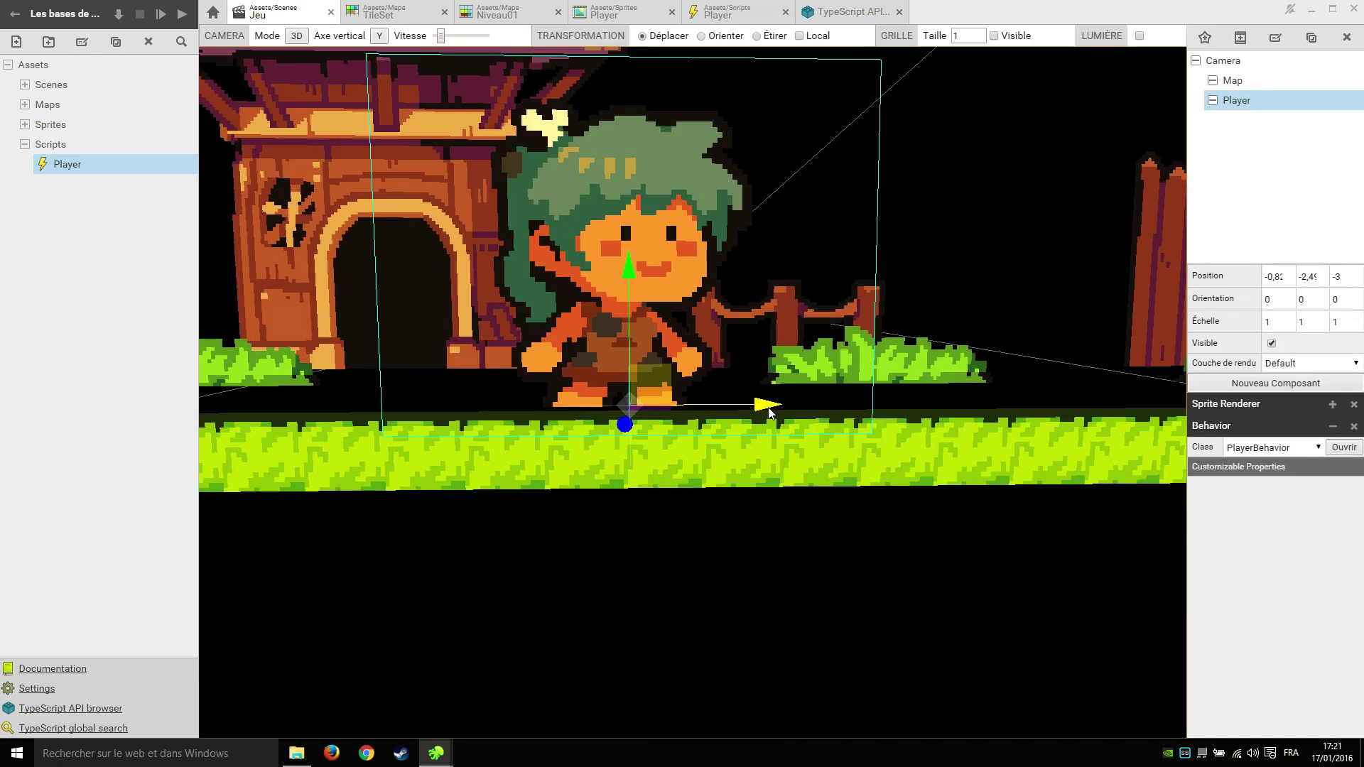
{"action": "left_click_drag", "start_coordinate": [769, 409], "coordinate": [756, 408]}
{"action": "left_click_drag", "start_coordinate": [1187, 288], "coordinate": [1122, 288]}
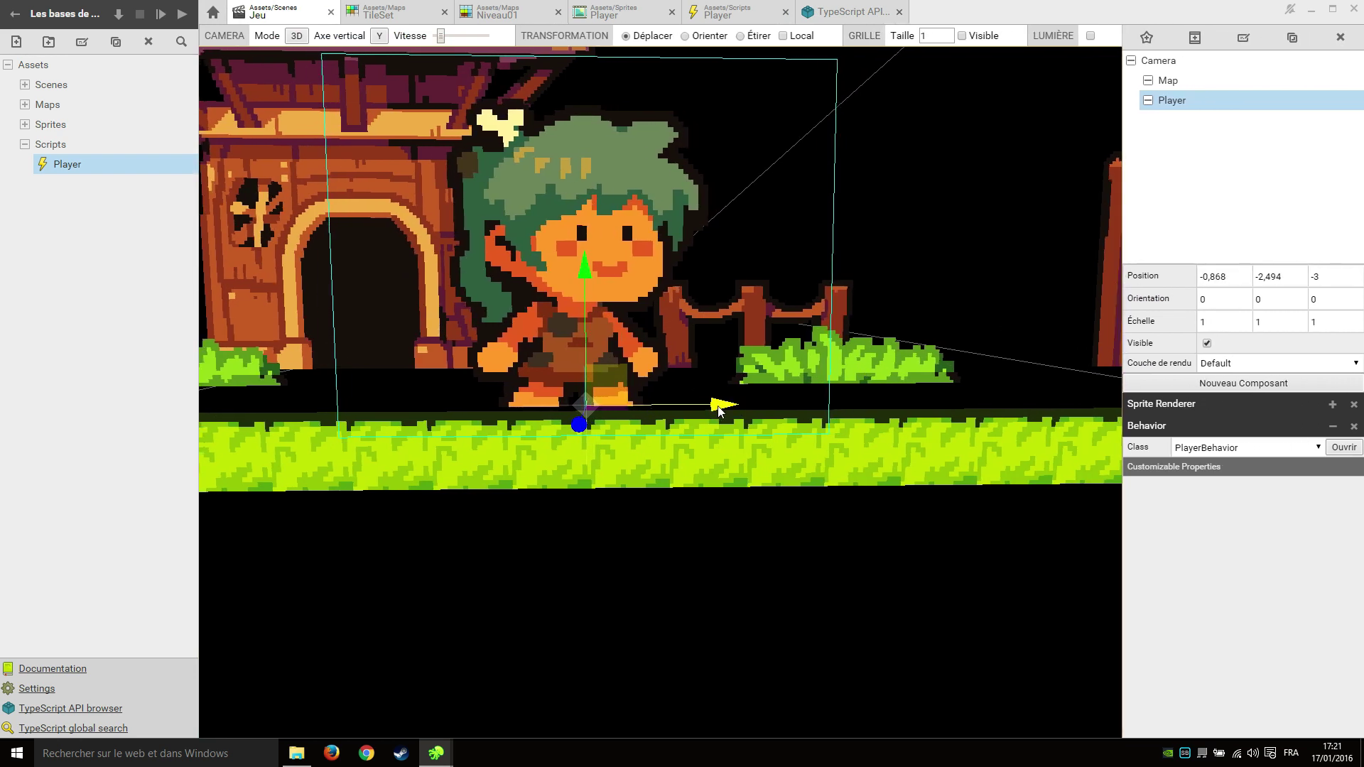
{"action": "left_click_drag", "start_coordinate": [725, 406], "coordinate": [836, 402]}
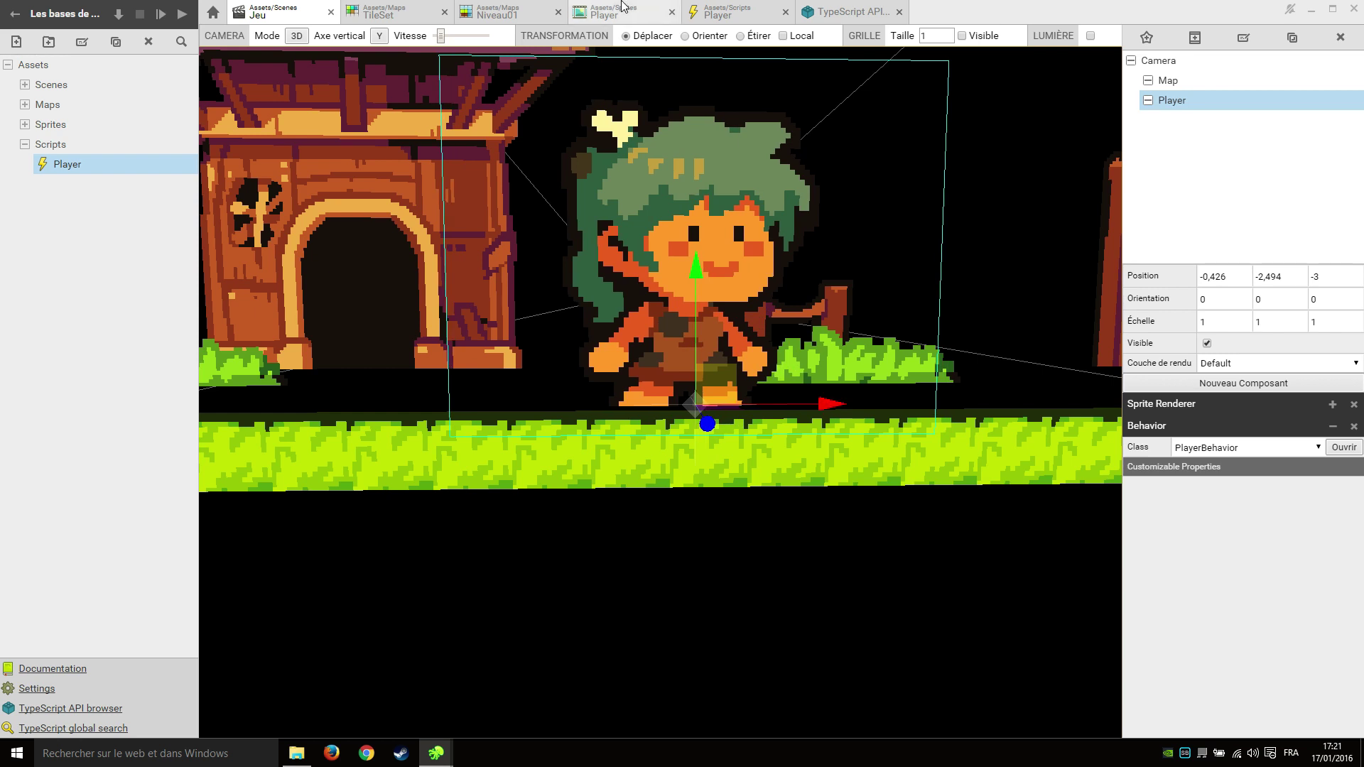
{"action": "left_click", "coordinate": [726, 12]}
{"action": "left_click", "coordinate": [365, 165]}
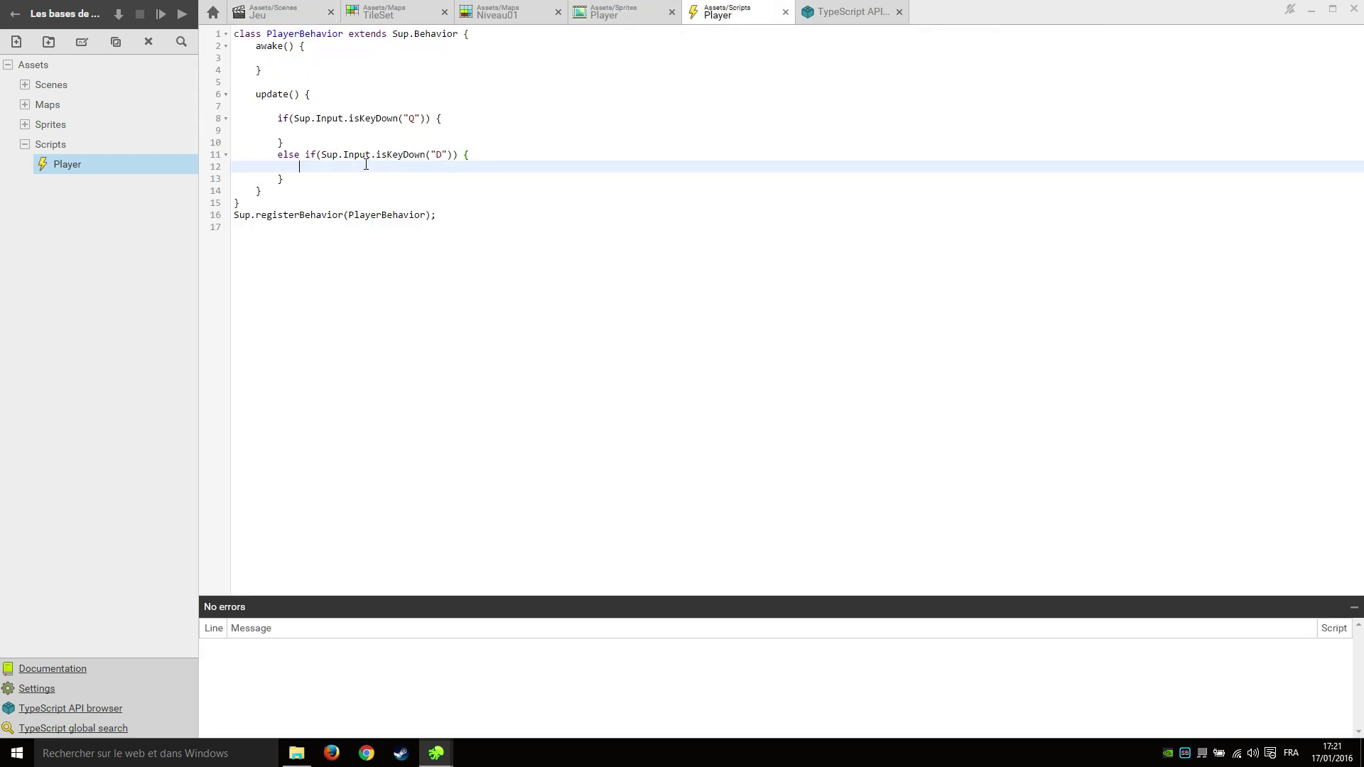
Add a speed : number = 0.05 property to the PlayerBehavior class.
{"action": "left_click", "coordinate": [498, 34]}
{"action": "key", "text": "Return"}
{"action": "key", "text": "Return"}
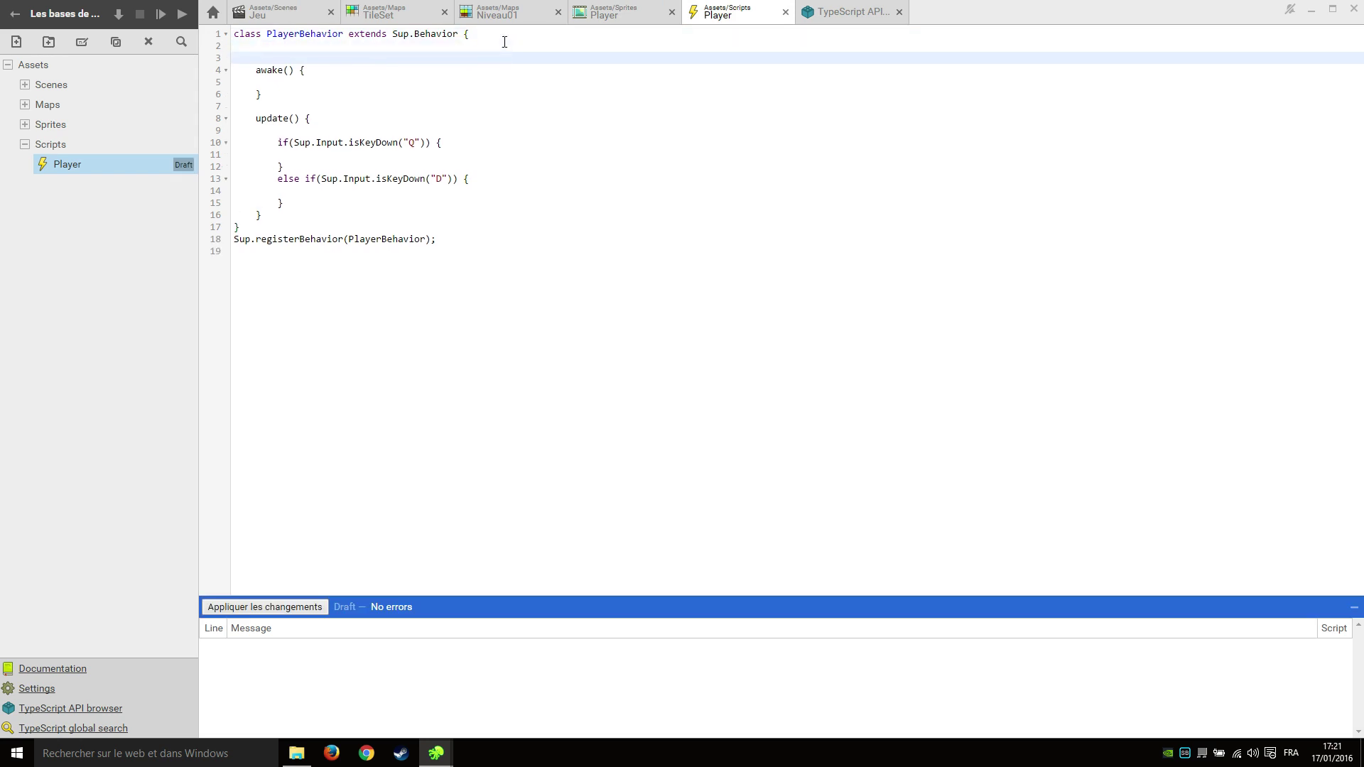
{"action": "type", "text": "speed : u"}
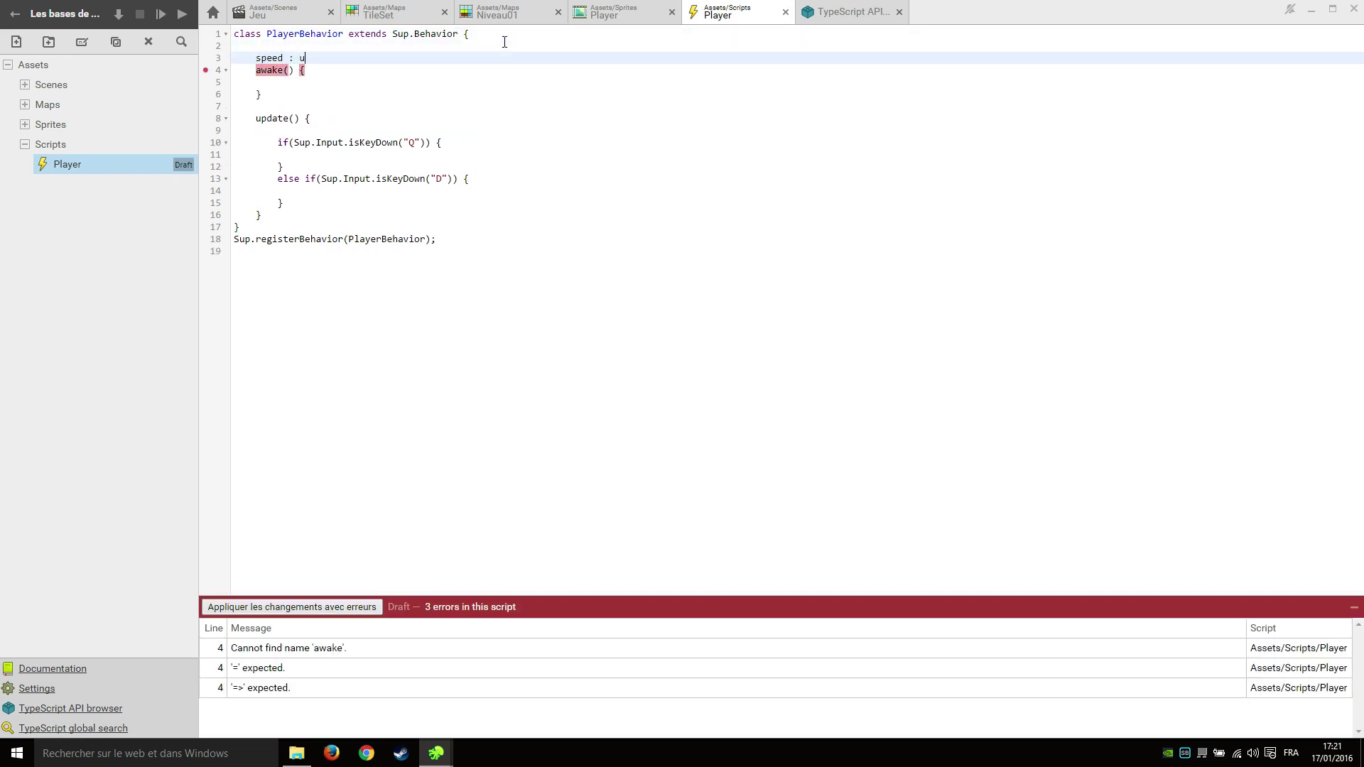
{"action": "key", "text": "BackSpace"}
{"action": "type", "text": "umber"}
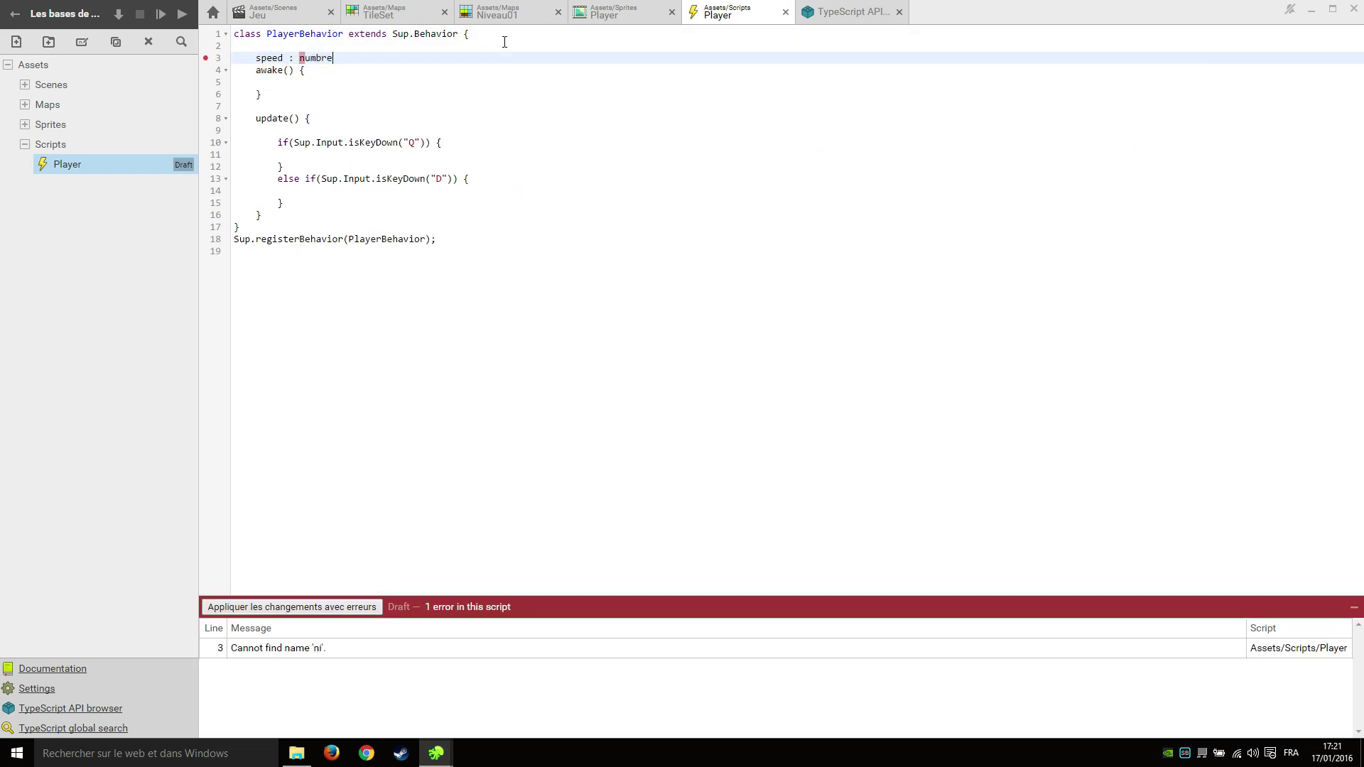
{"action": "type", "text": " = 0.05;"}
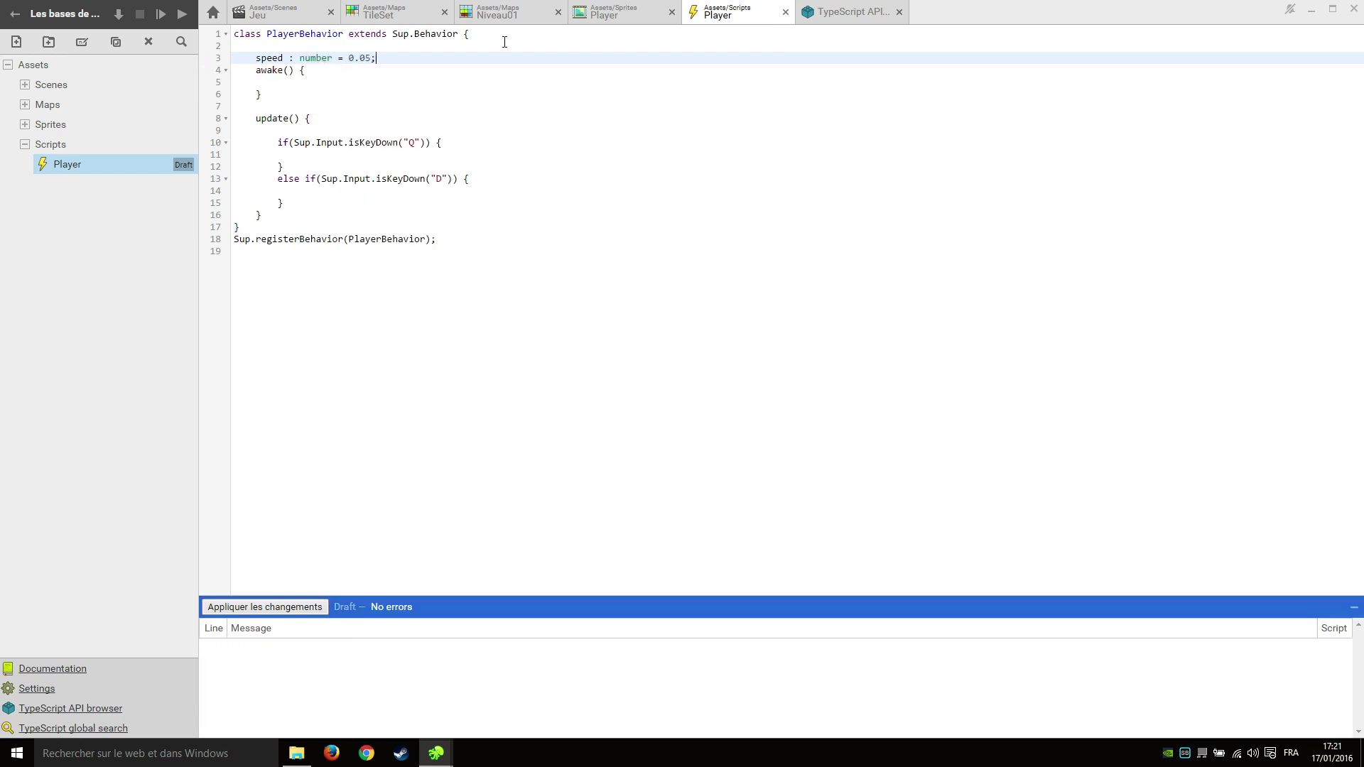
{"action": "key", "text": "Return"}
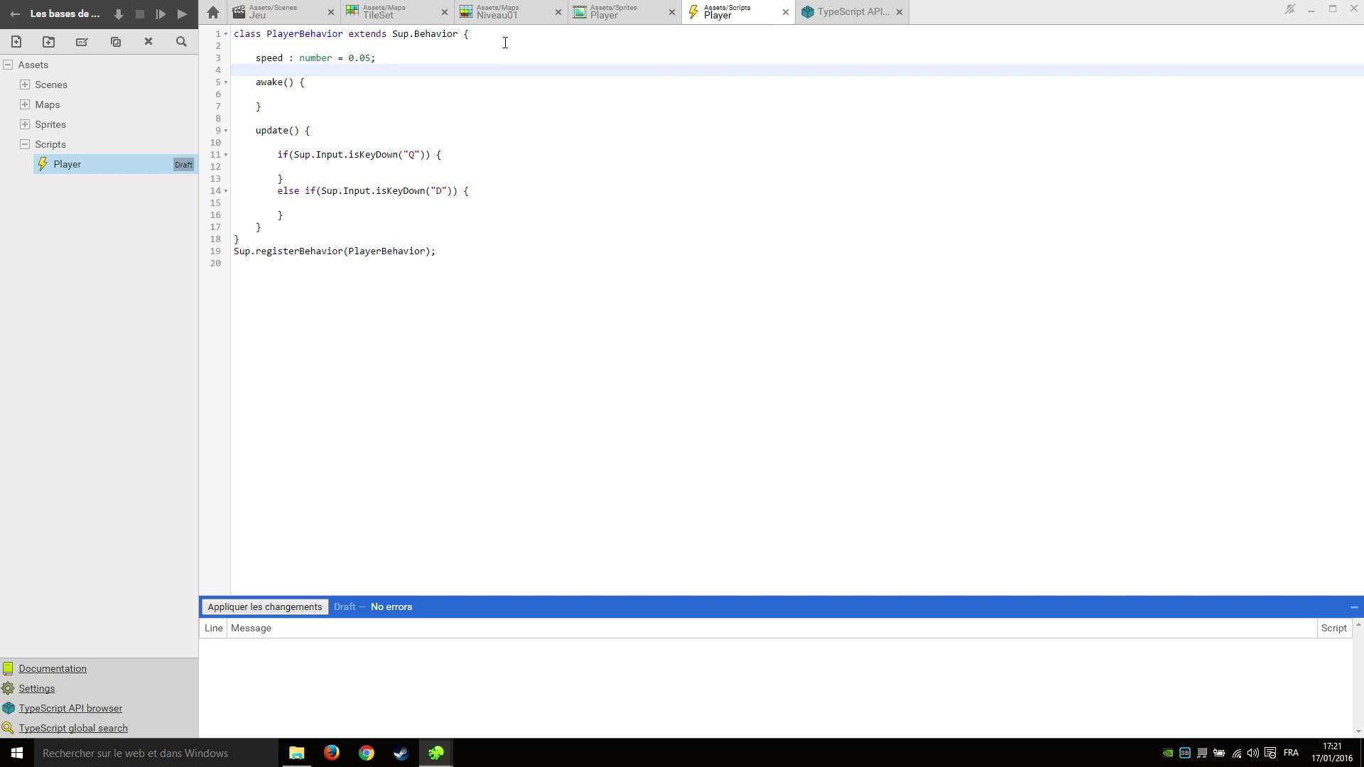
Call this.actor.moveX(this.speed) on D and moveX(-this.speed) on Q, then save.
{"action": "left_click", "coordinate": [368, 200]}
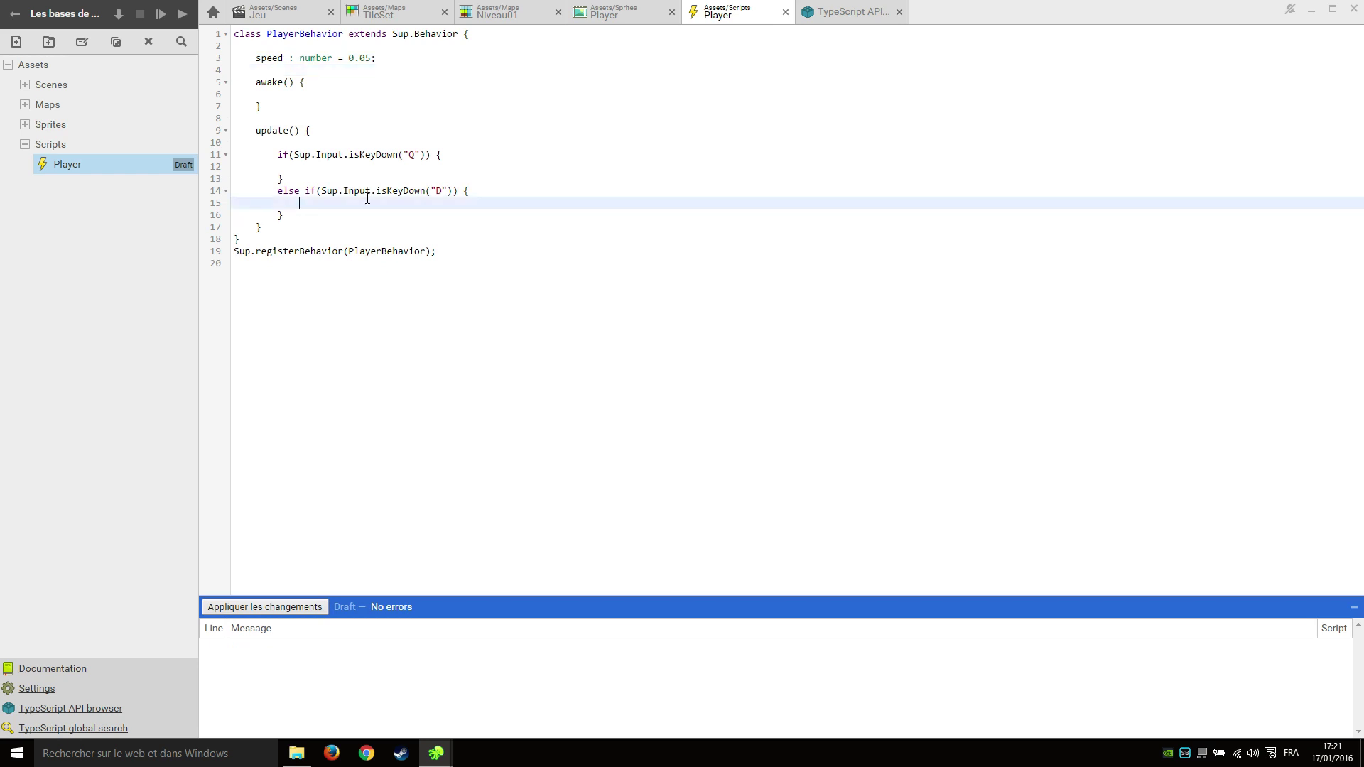
{"action": "type", "text": "this.actor"}
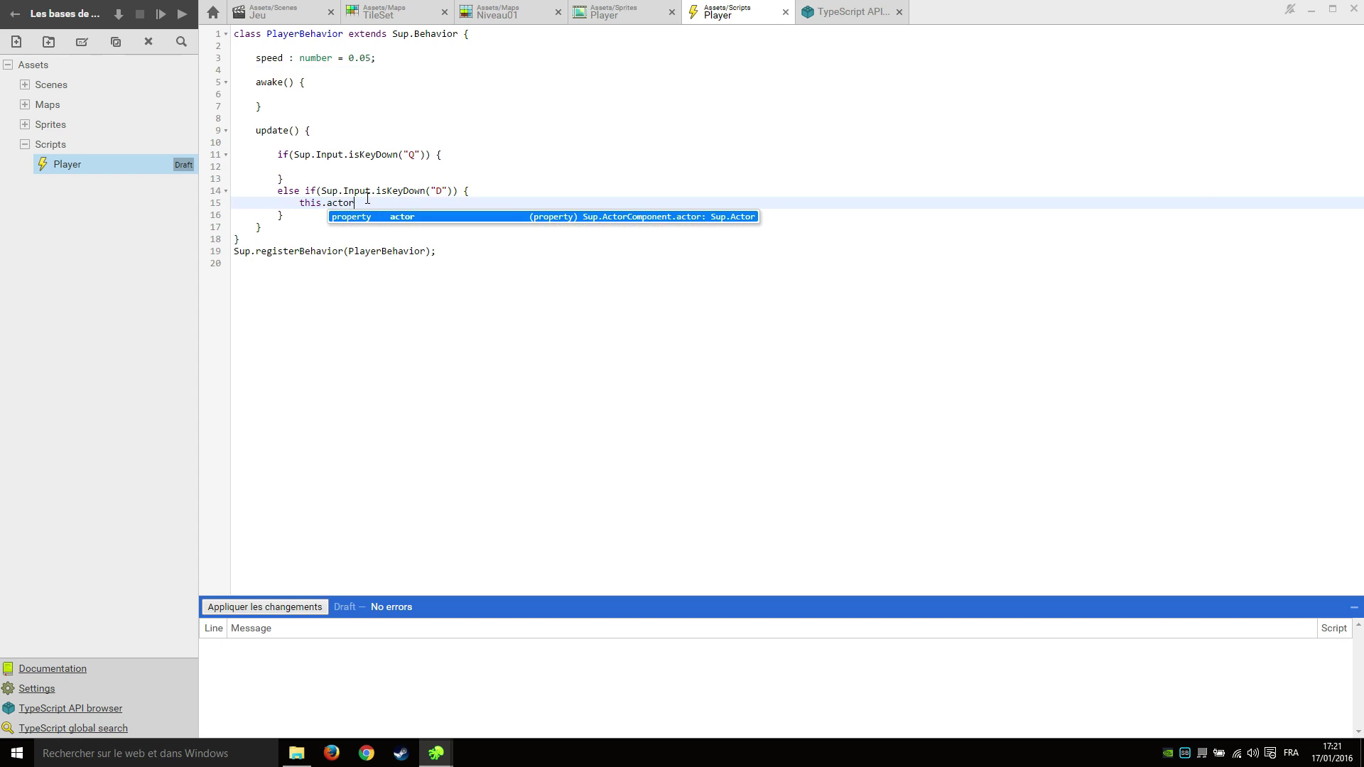
{"action": "type", "text": "."}
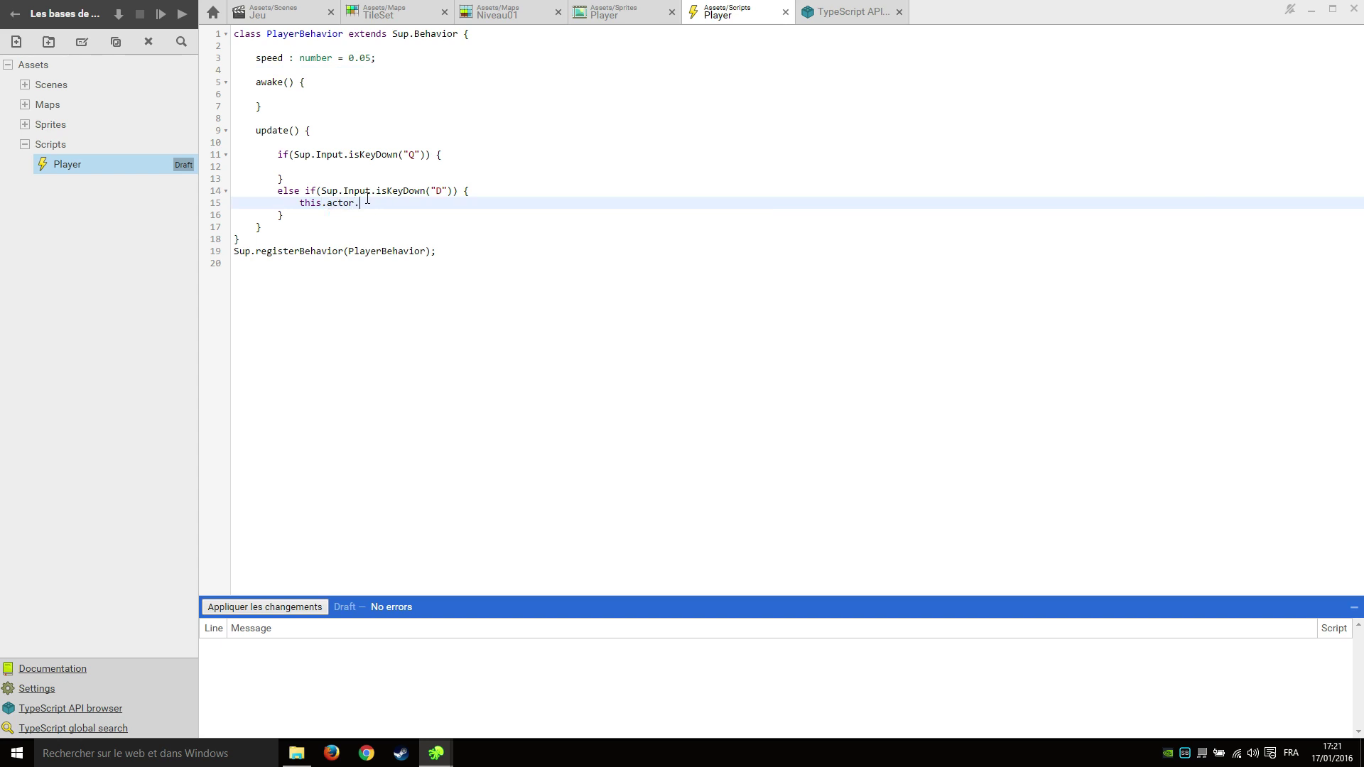
{"action": "type", "text": "moveX"}
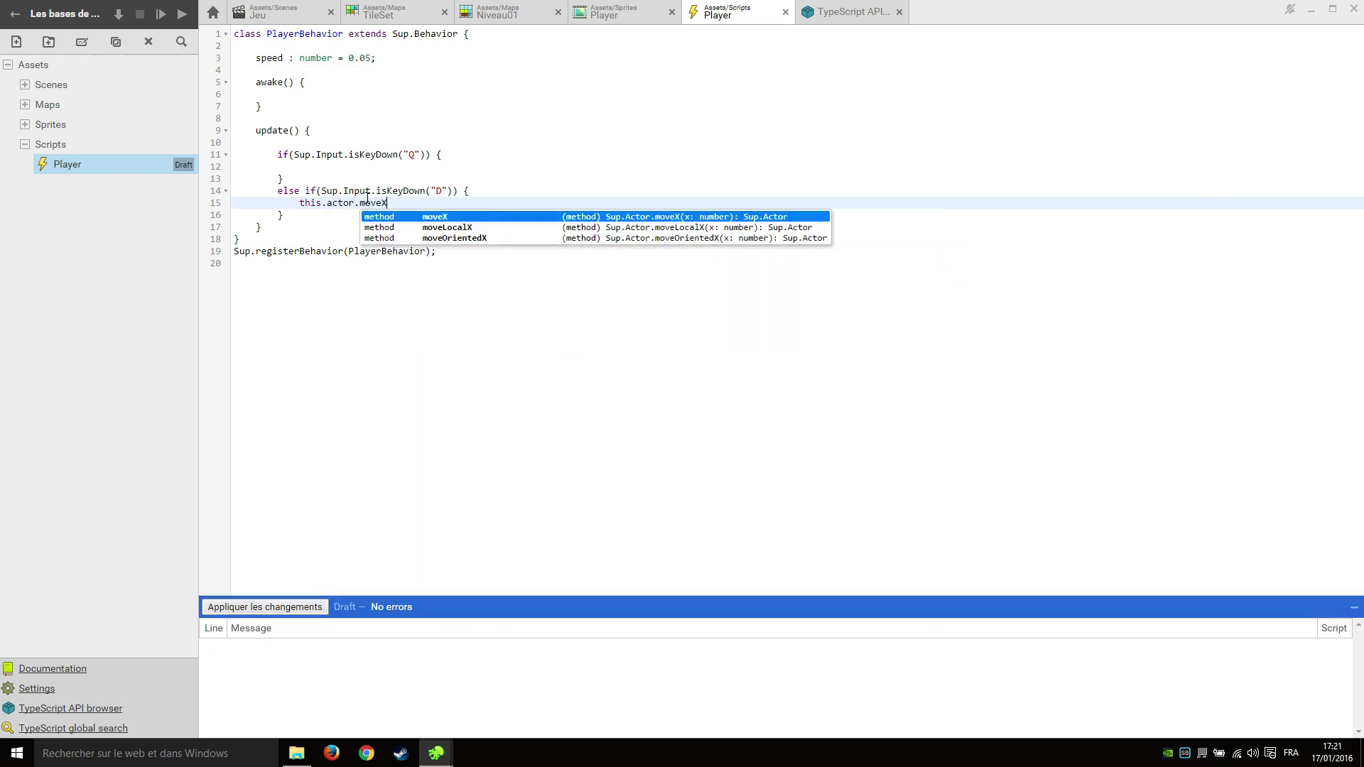
{"action": "type", "text": "("}
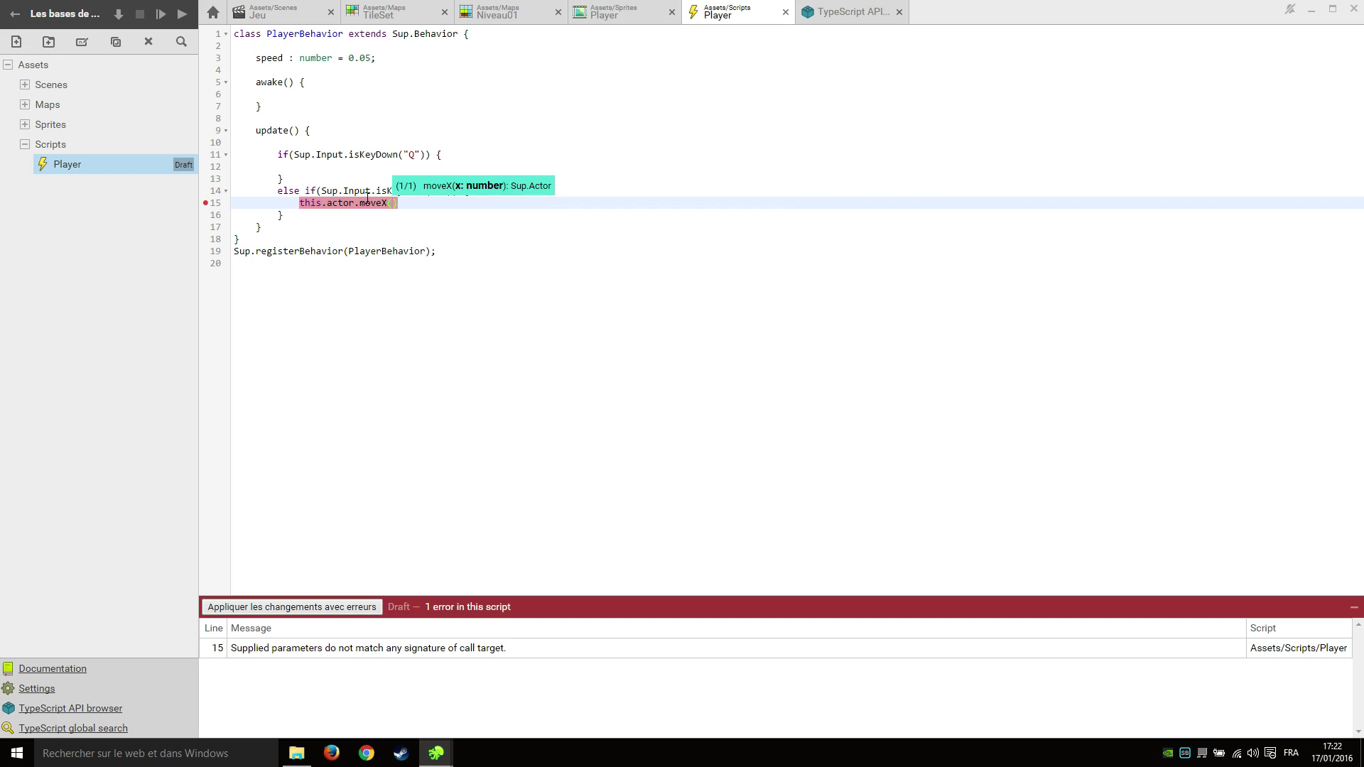
{"action": "type", "text": "this.sp"}
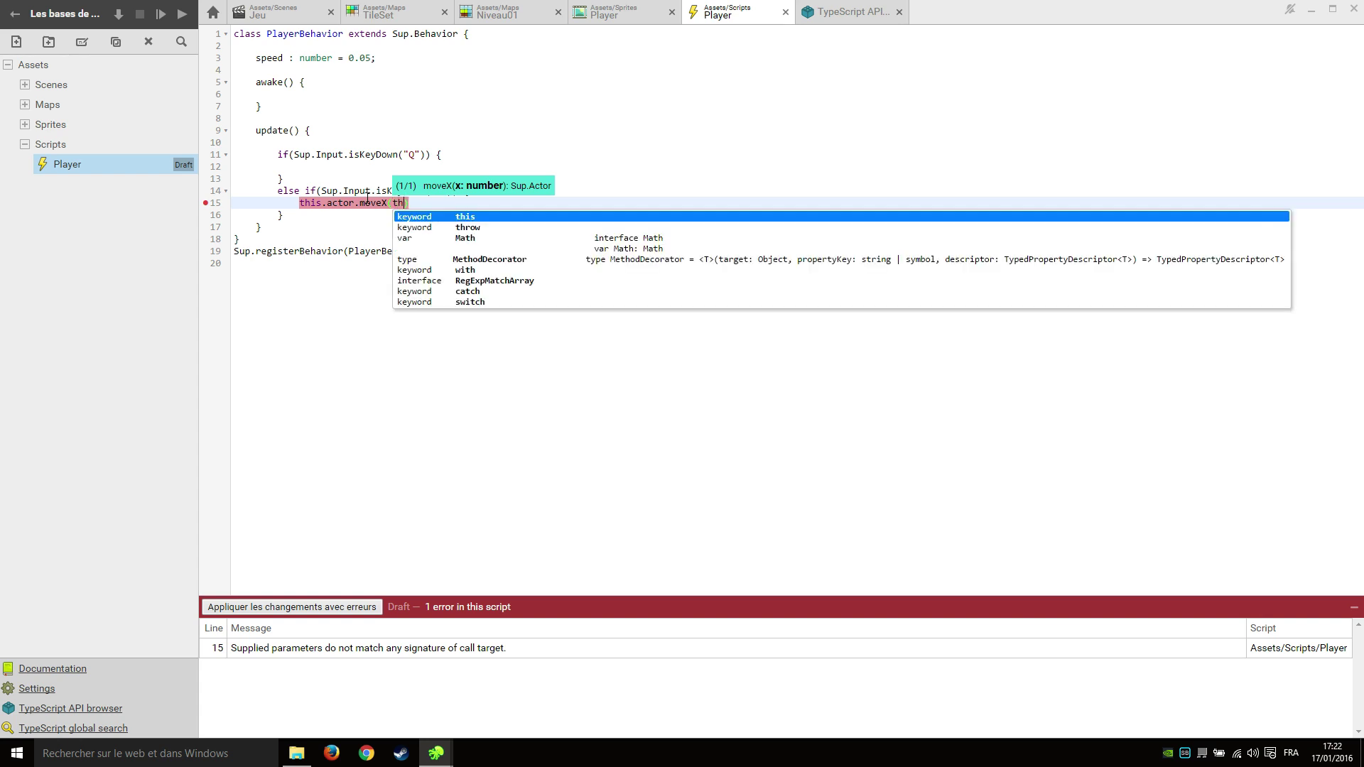
{"action": "type", "text": "eed);"}
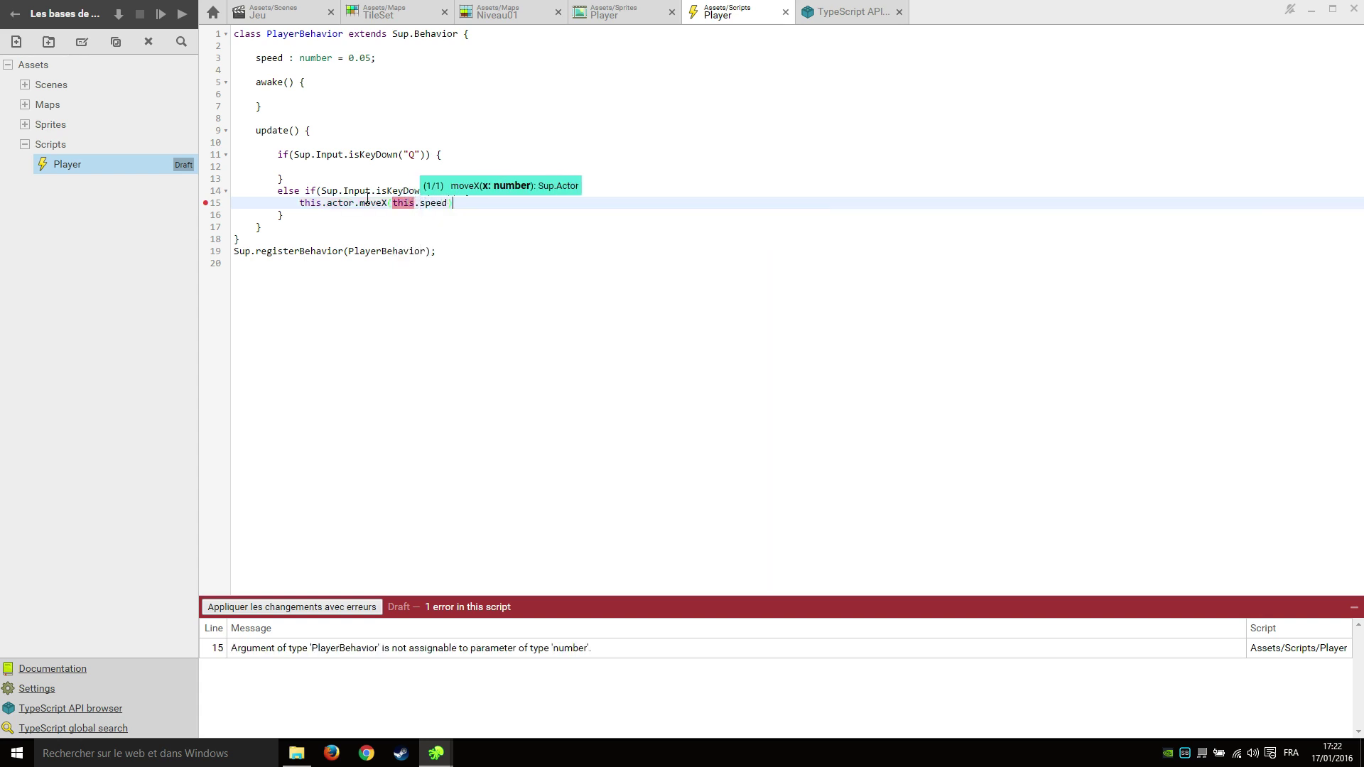
{"action": "left_click", "coordinate": [366, 168]}
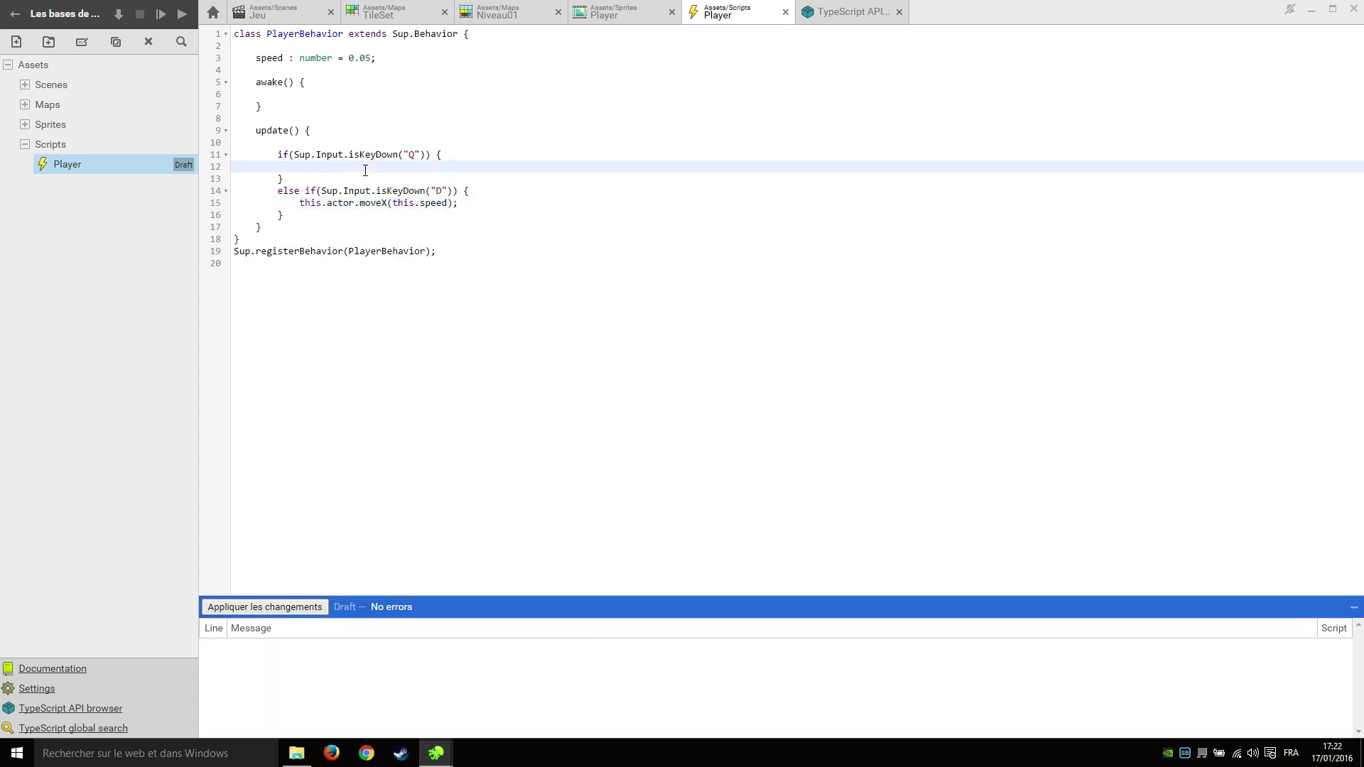
{"action": "type", "text": "this.actor"}
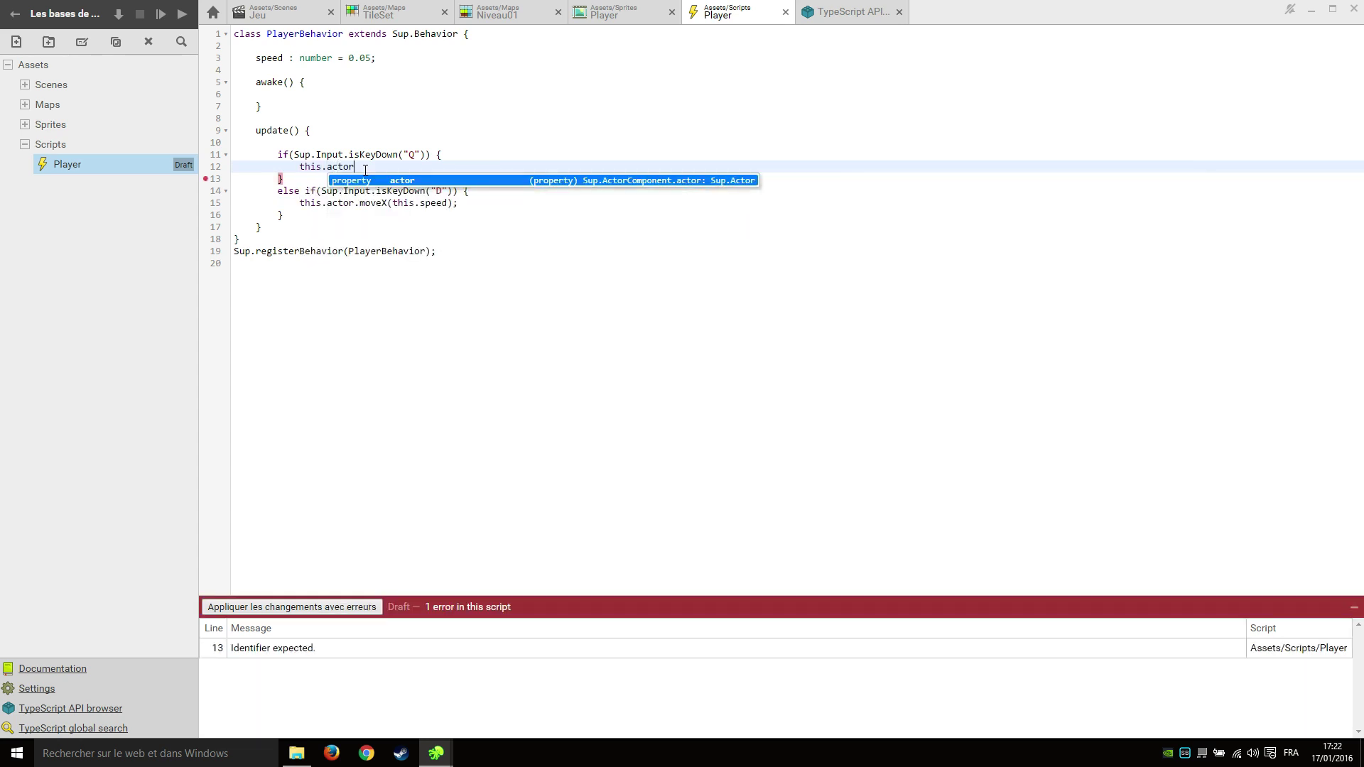
{"action": "type", "text": ".moveX("}
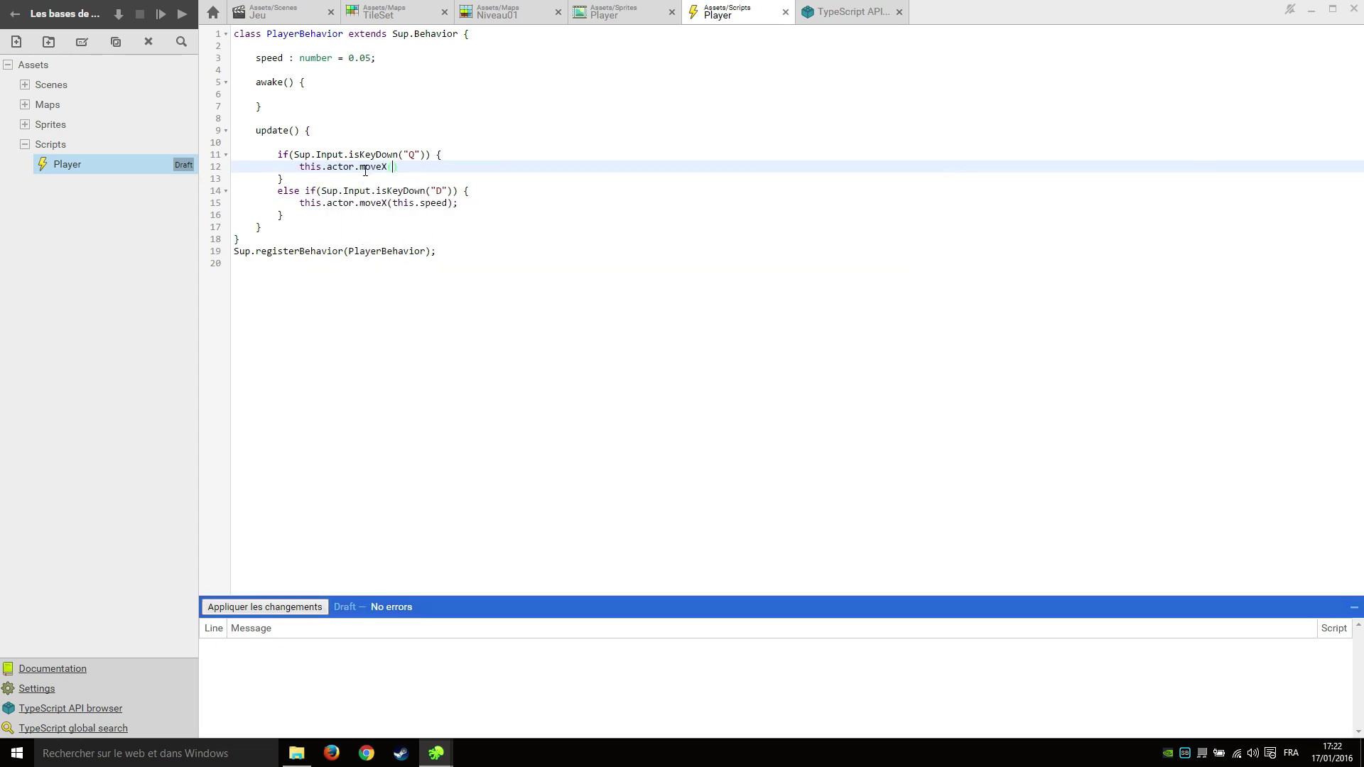
{"action": "type", "text": "-this."}
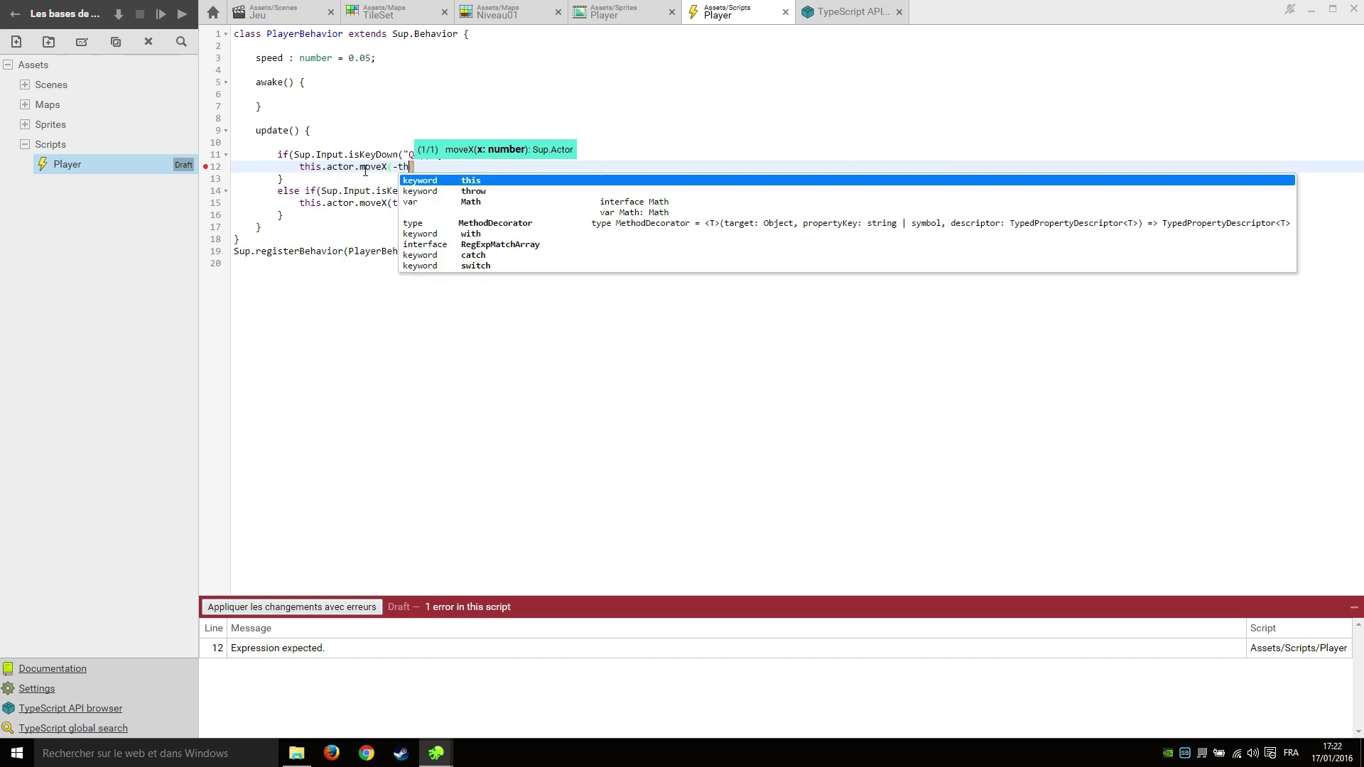
{"action": "type", "text": "speed);"}
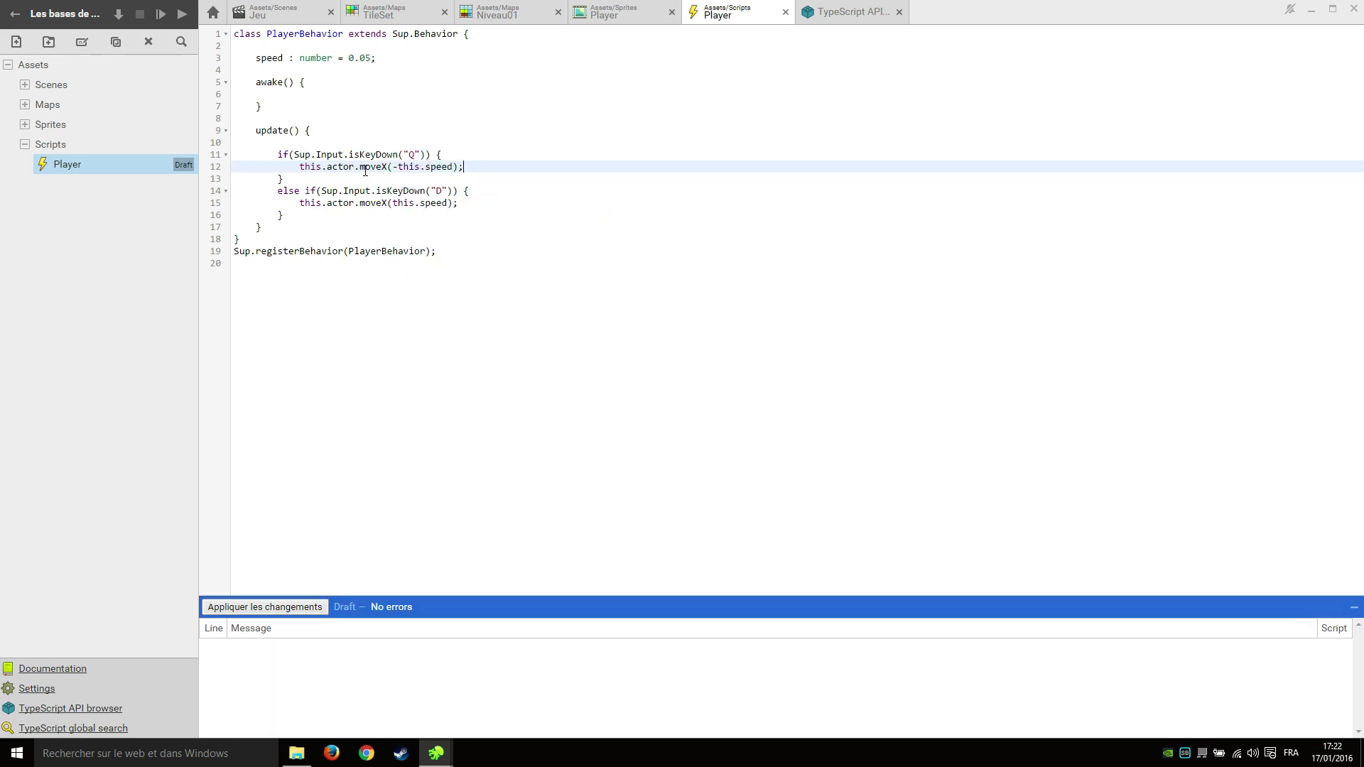
{"action": "left_click", "coordinate": [377, 216]}
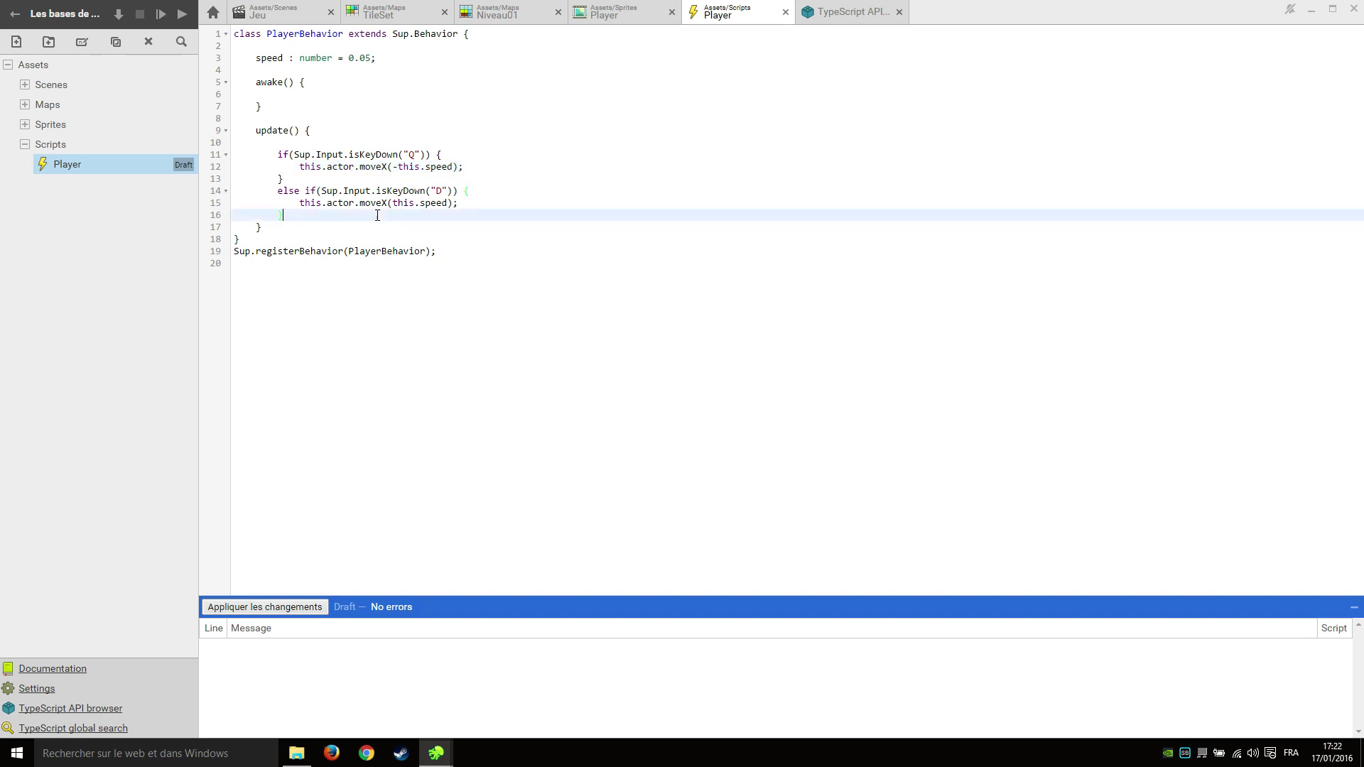
{"action": "key", "text": "Return"}
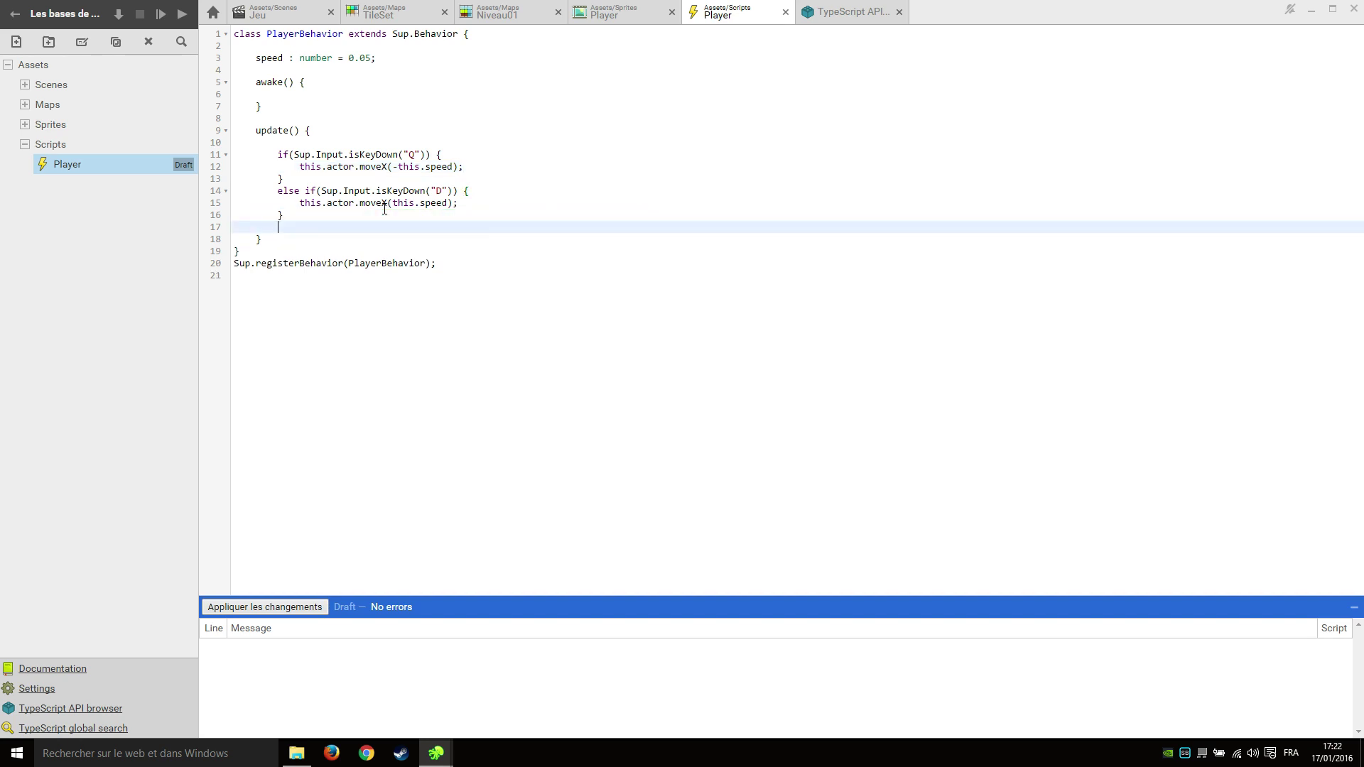
{"action": "key", "text": "ctrl+s"}
{"action": "left_click", "coordinate": [515, 243]}
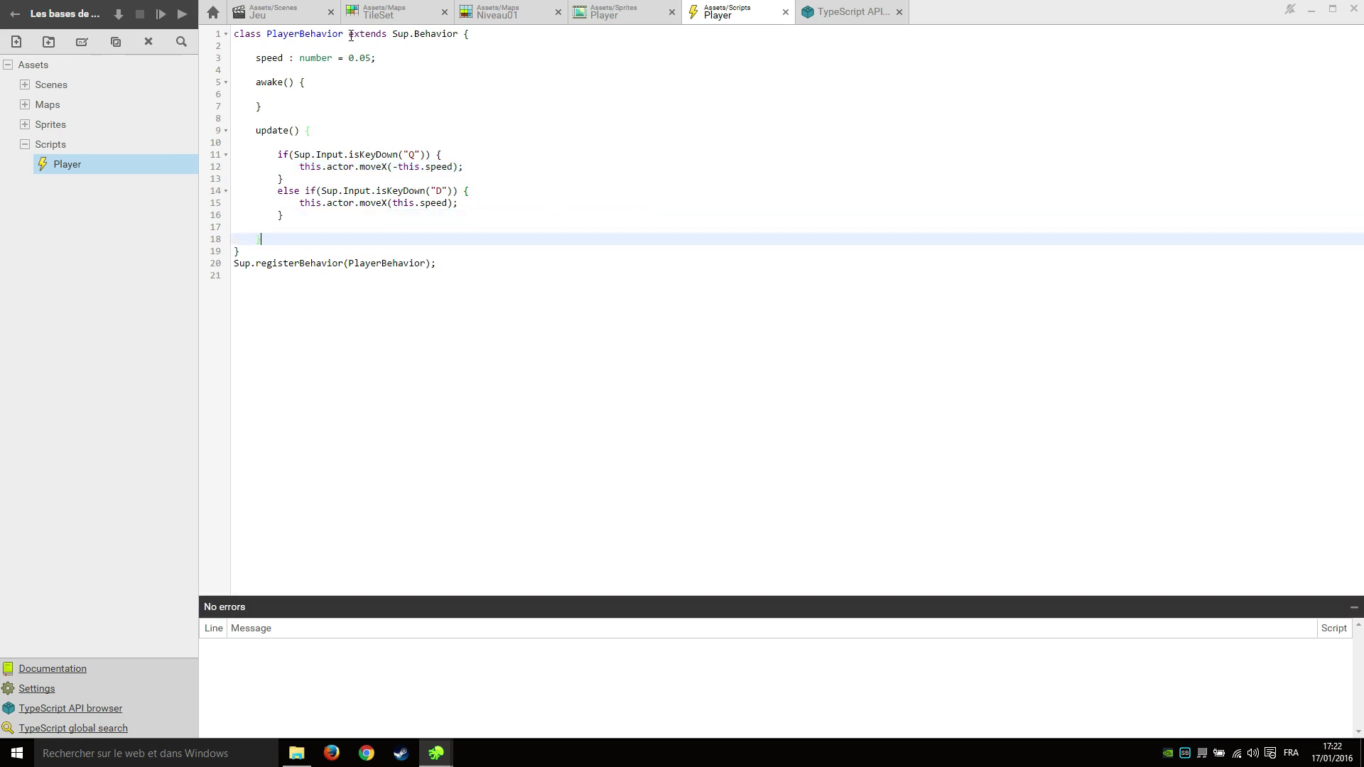
{"action": "left_click", "coordinate": [160, 14]}
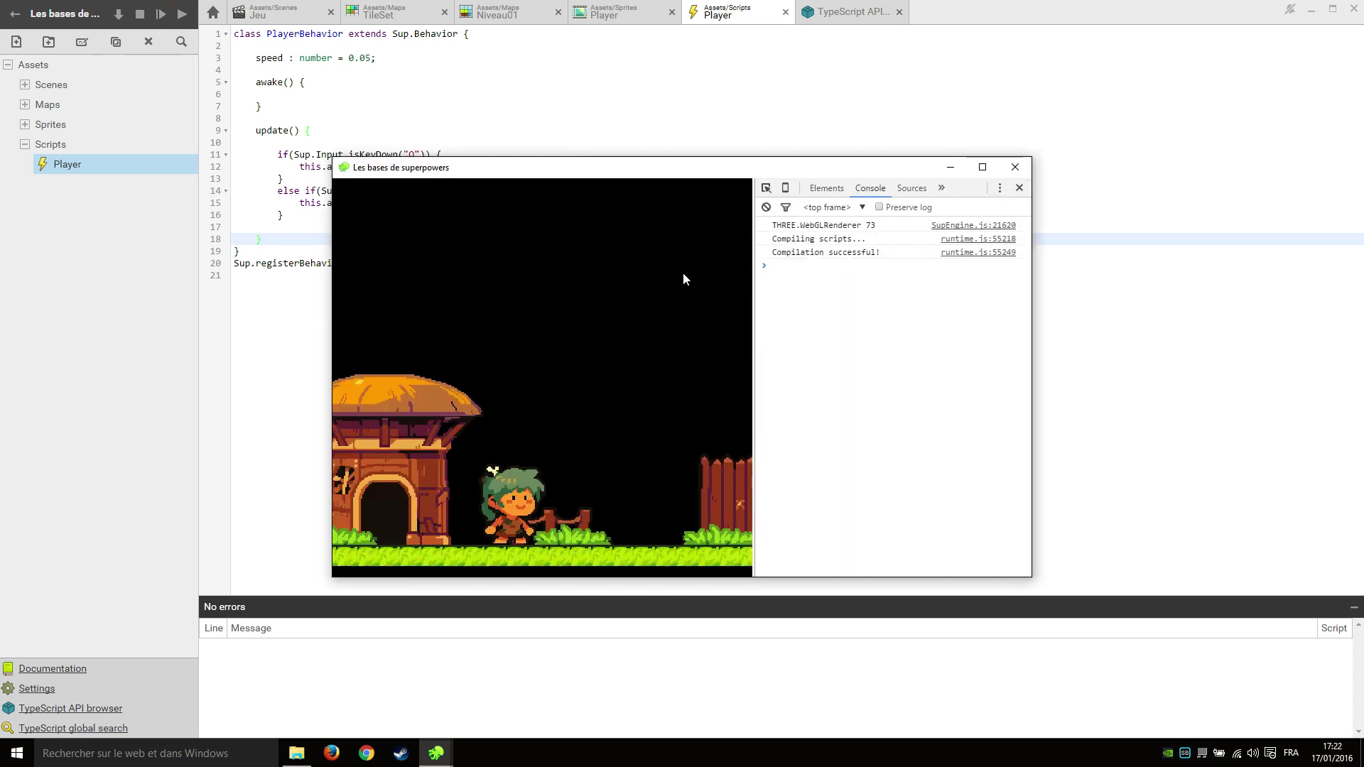
{"action": "key", "text": "d"}
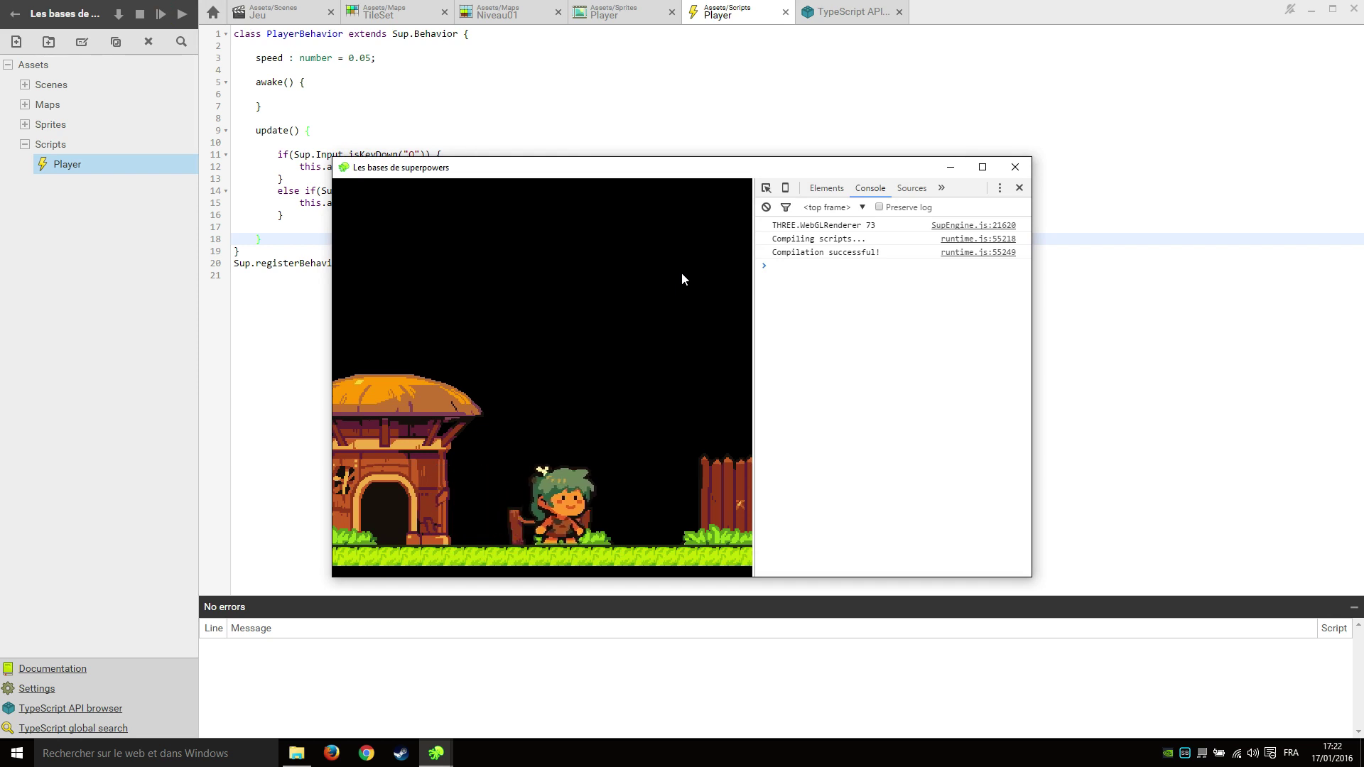
{"action": "key", "text": "q"}
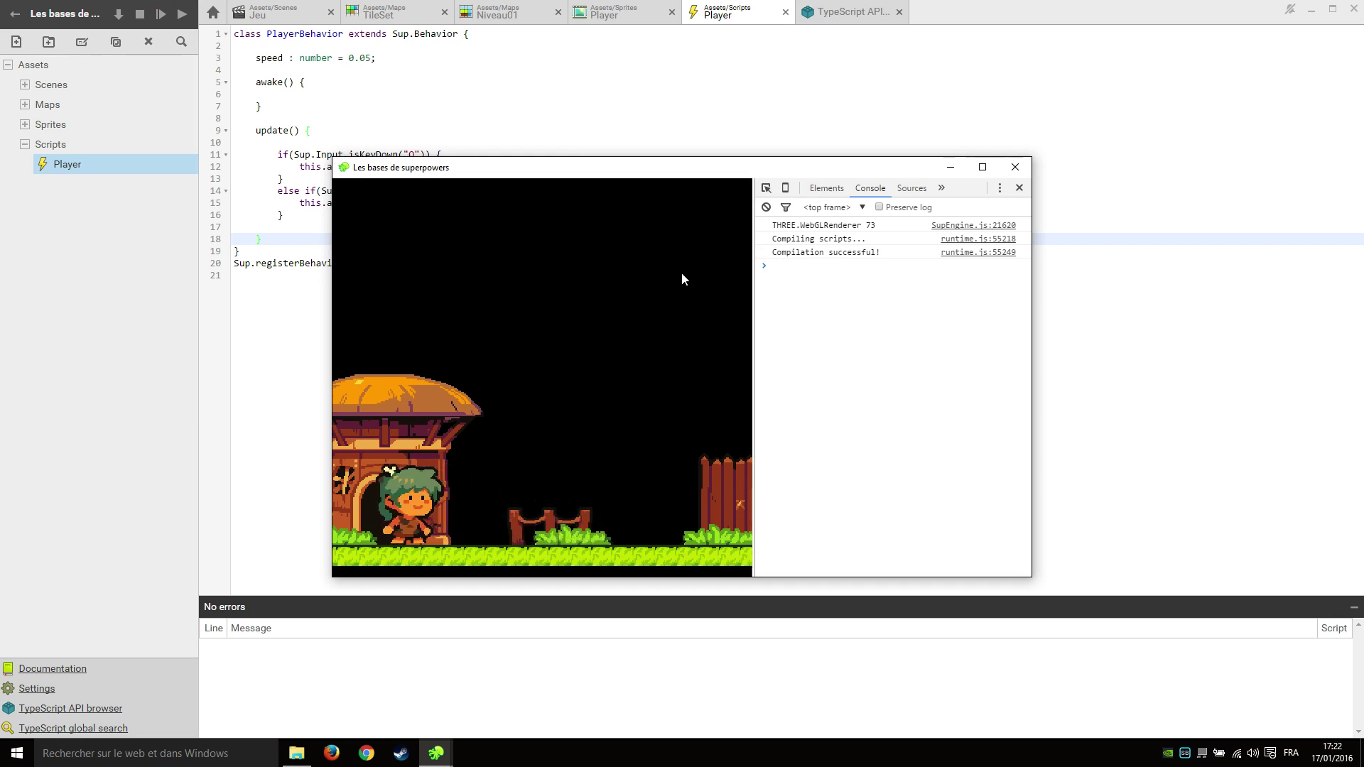
{"action": "key", "text": "d"}
{"action": "key", "text": "q"}
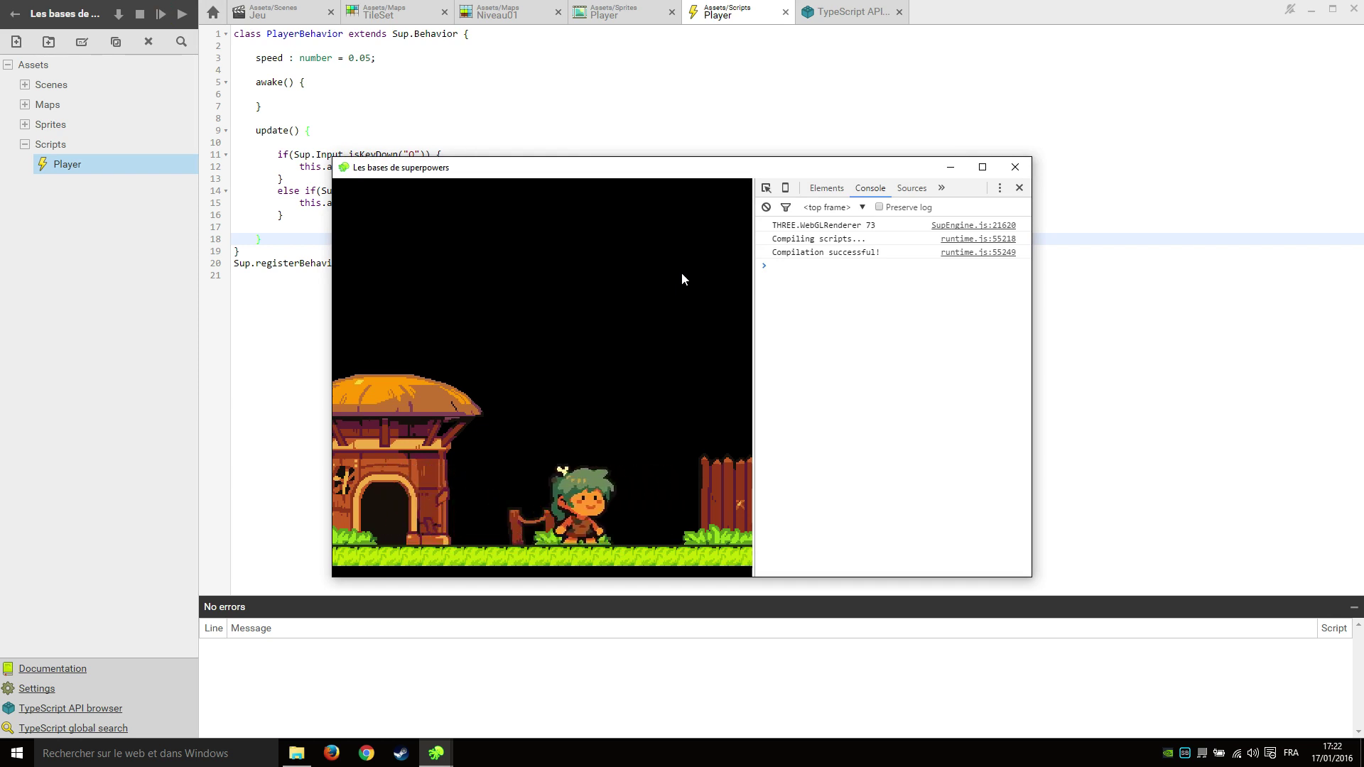
{"action": "key", "text": "d"}
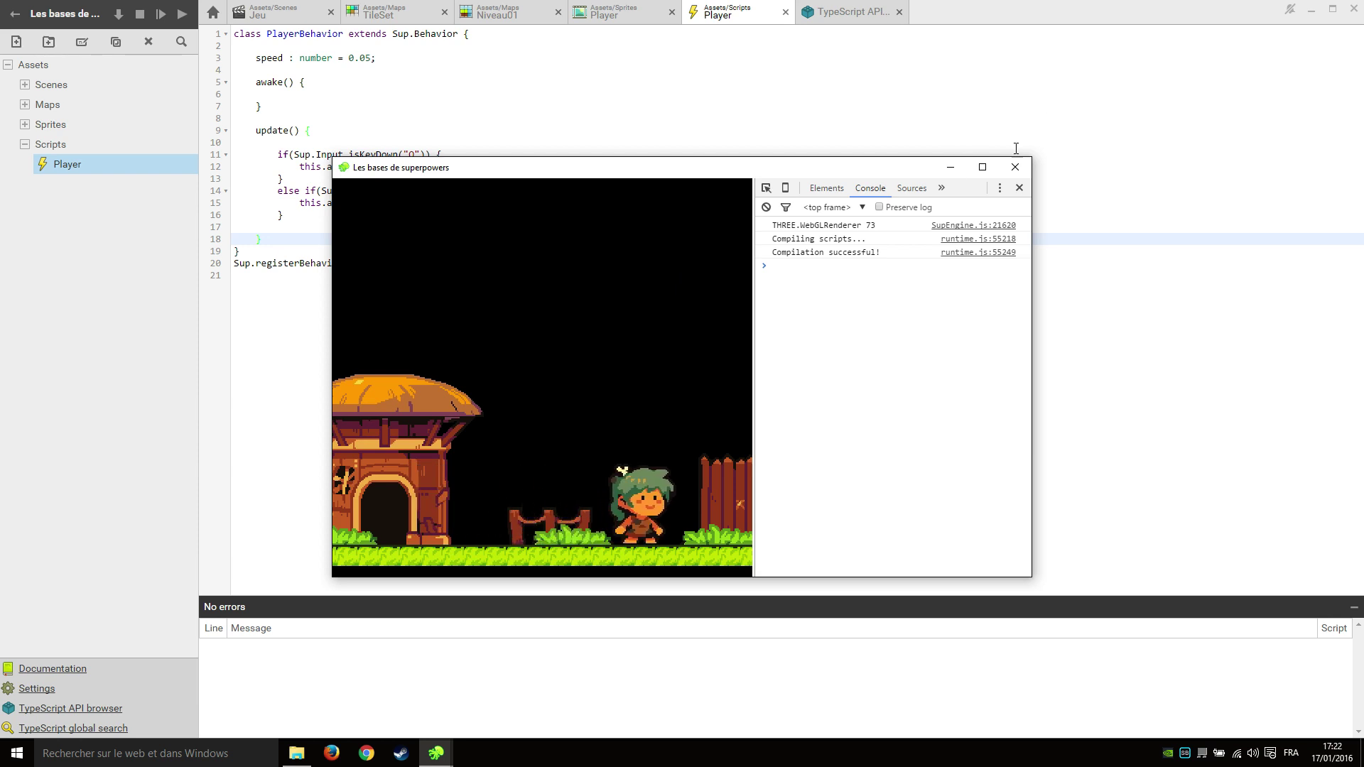
{"action": "key", "text": "q"}
{"action": "left_click", "coordinate": [1016, 168]}
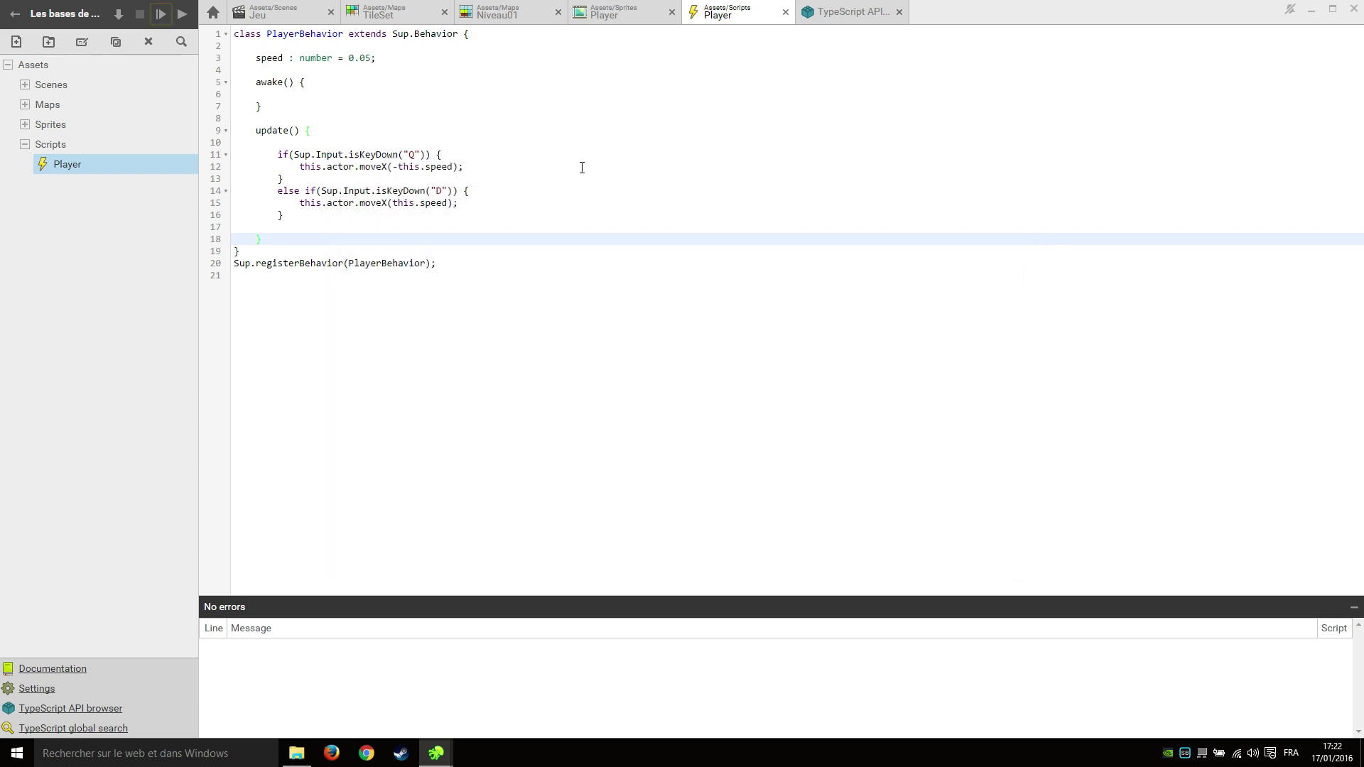
Add this.actor.spriteRenderer.setAnimation("Run") to the Q-key branch, confirming the sprite's Run animation name.
{"action": "left_click", "coordinate": [489, 167]}
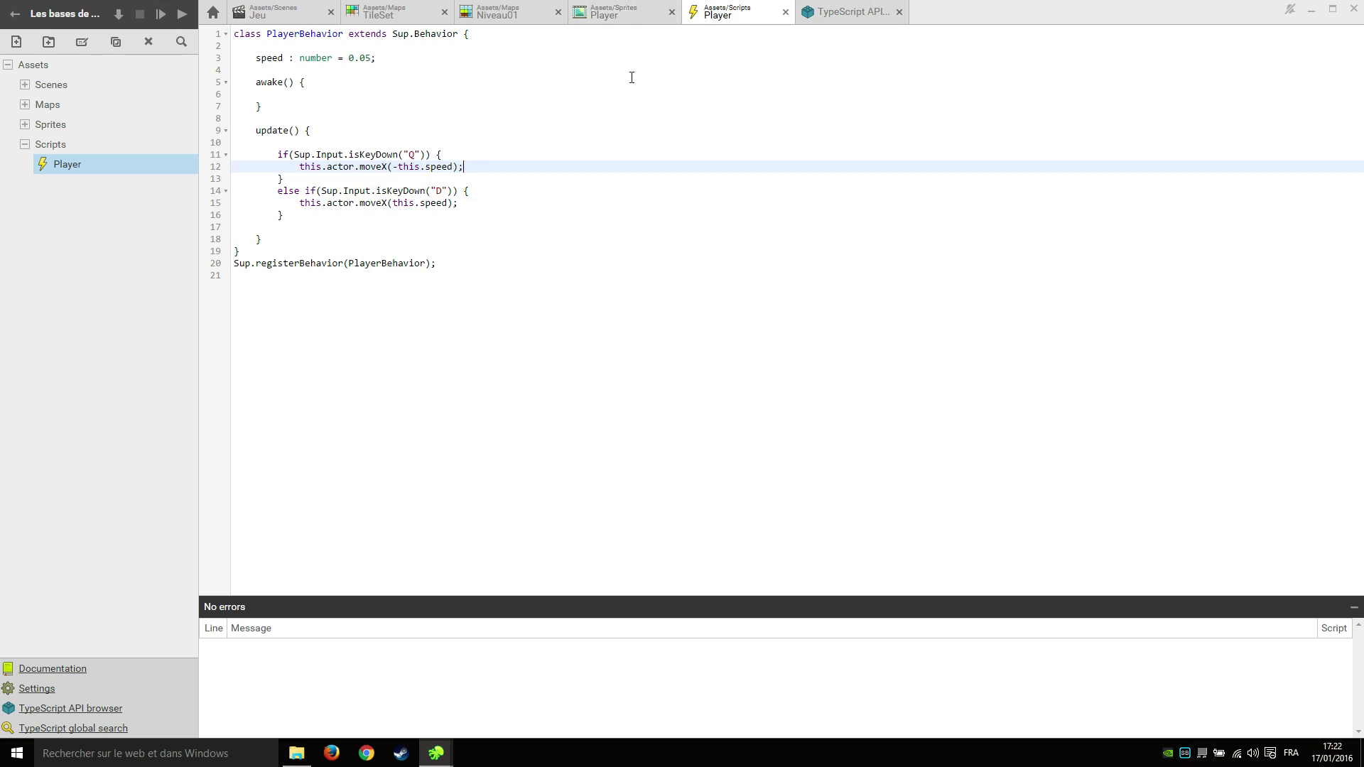
{"action": "left_click", "coordinate": [347, 226]}
{"action": "left_click", "coordinate": [536, 164]}
{"action": "key", "text": "Return"}
{"action": "type", "text": "t"}
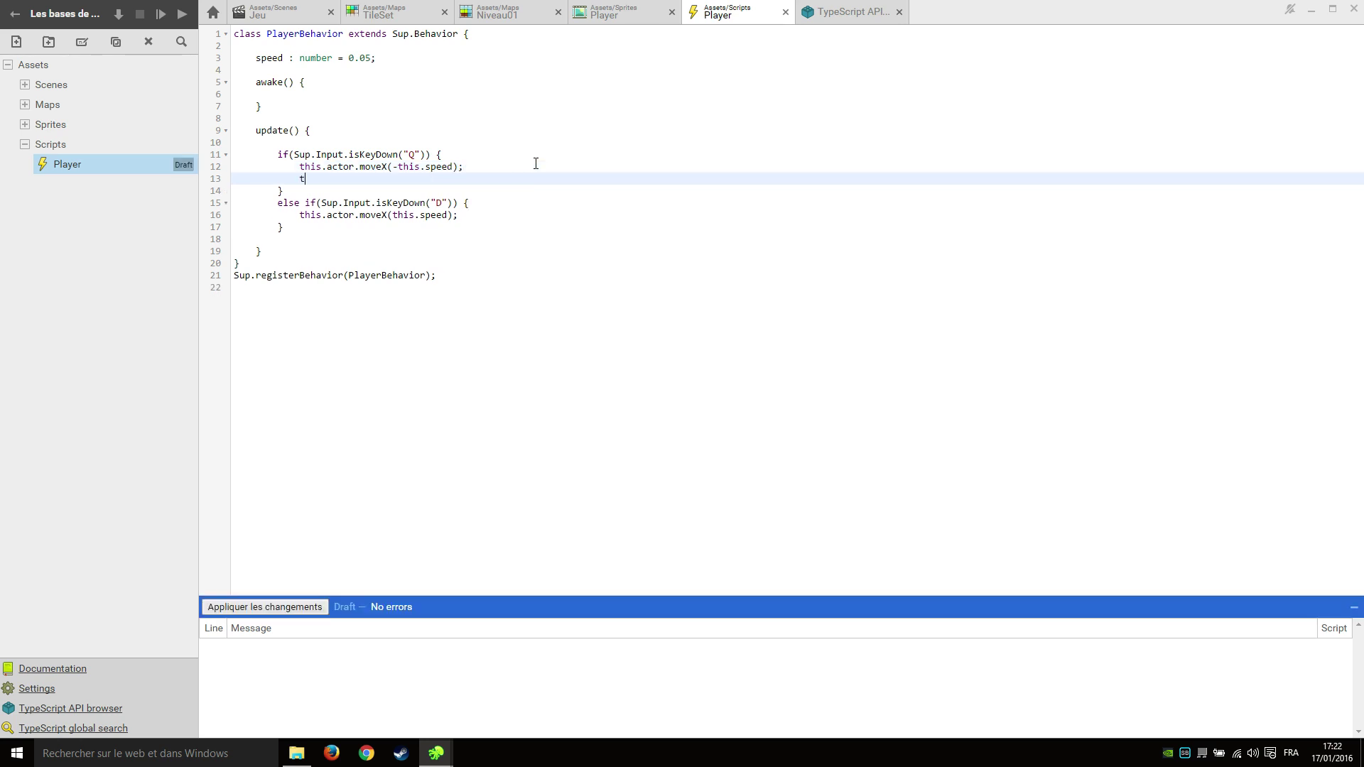
{"action": "type", "text": "his.actor"}
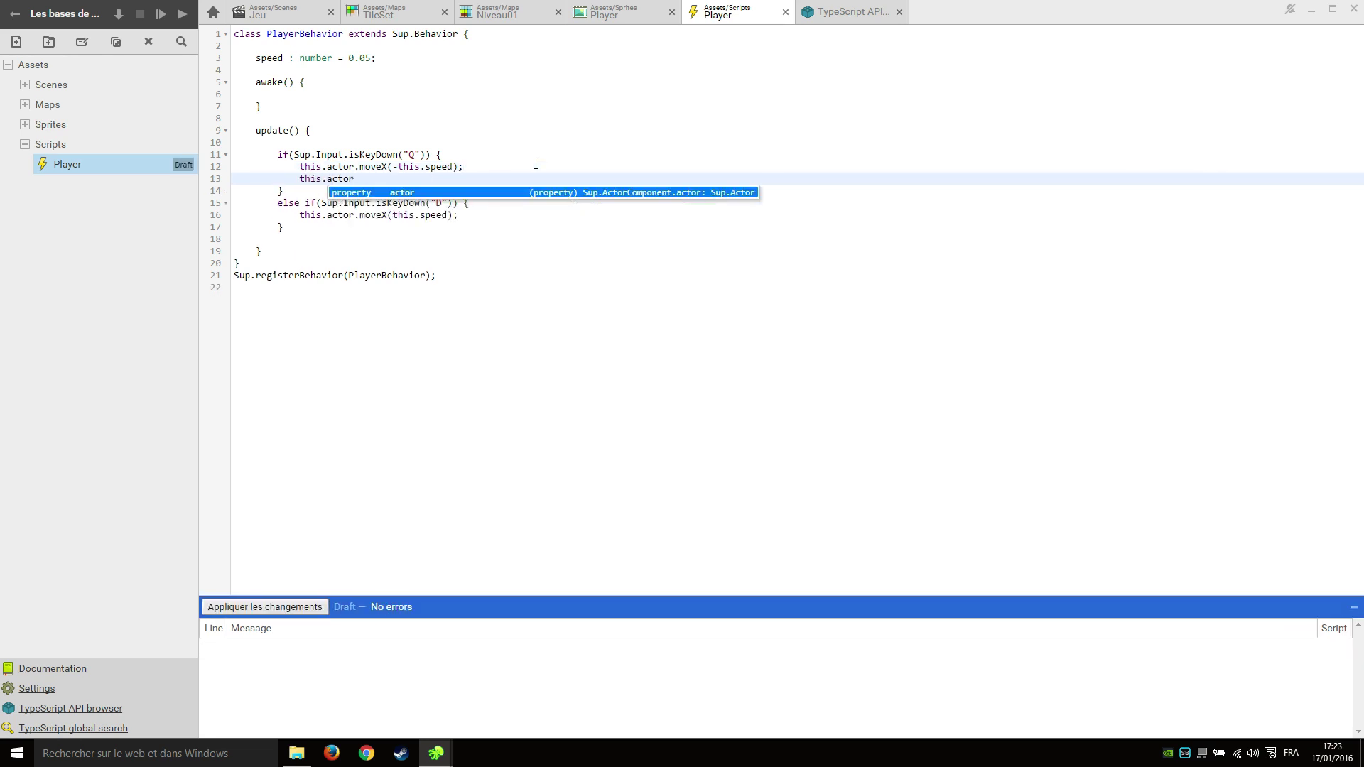
{"action": "type", "text": ".sprite"}
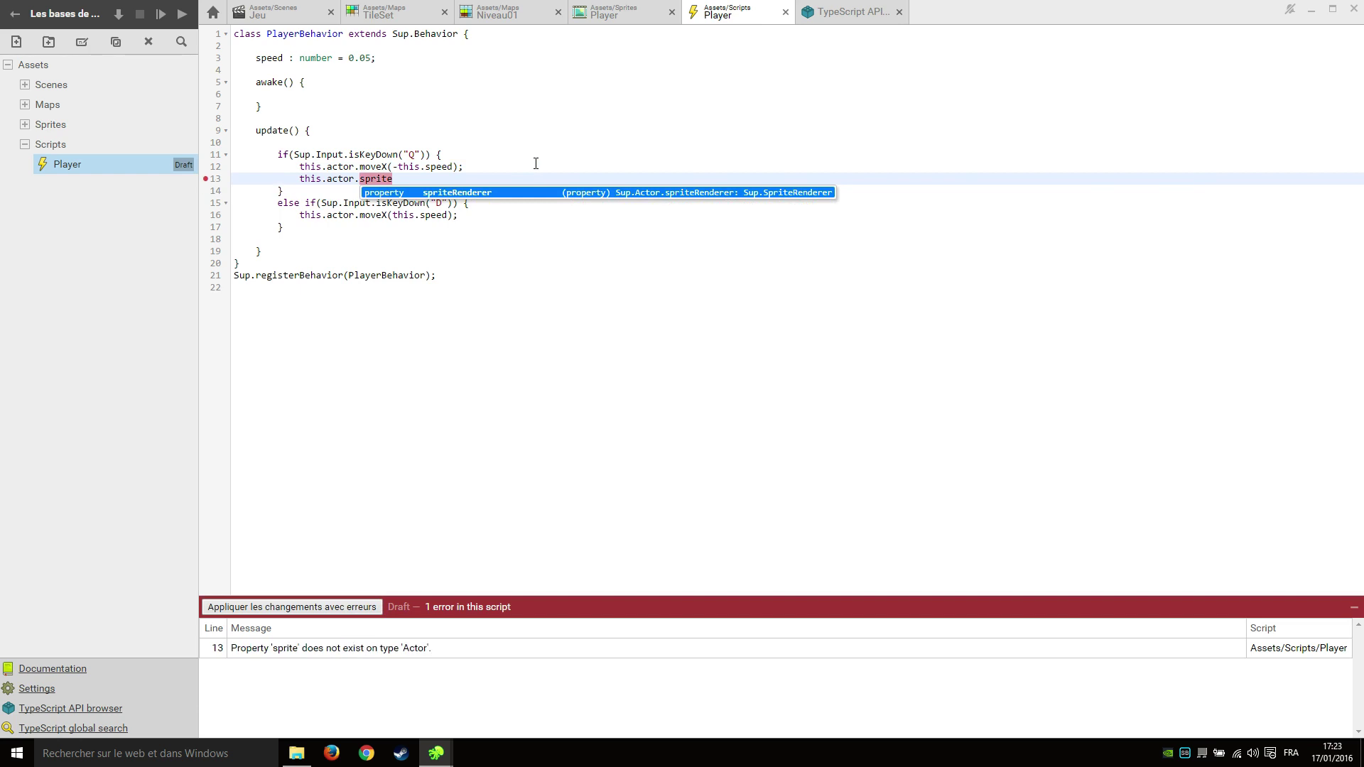
{"action": "key", "text": "Return"}
{"action": "type", "text": "."}
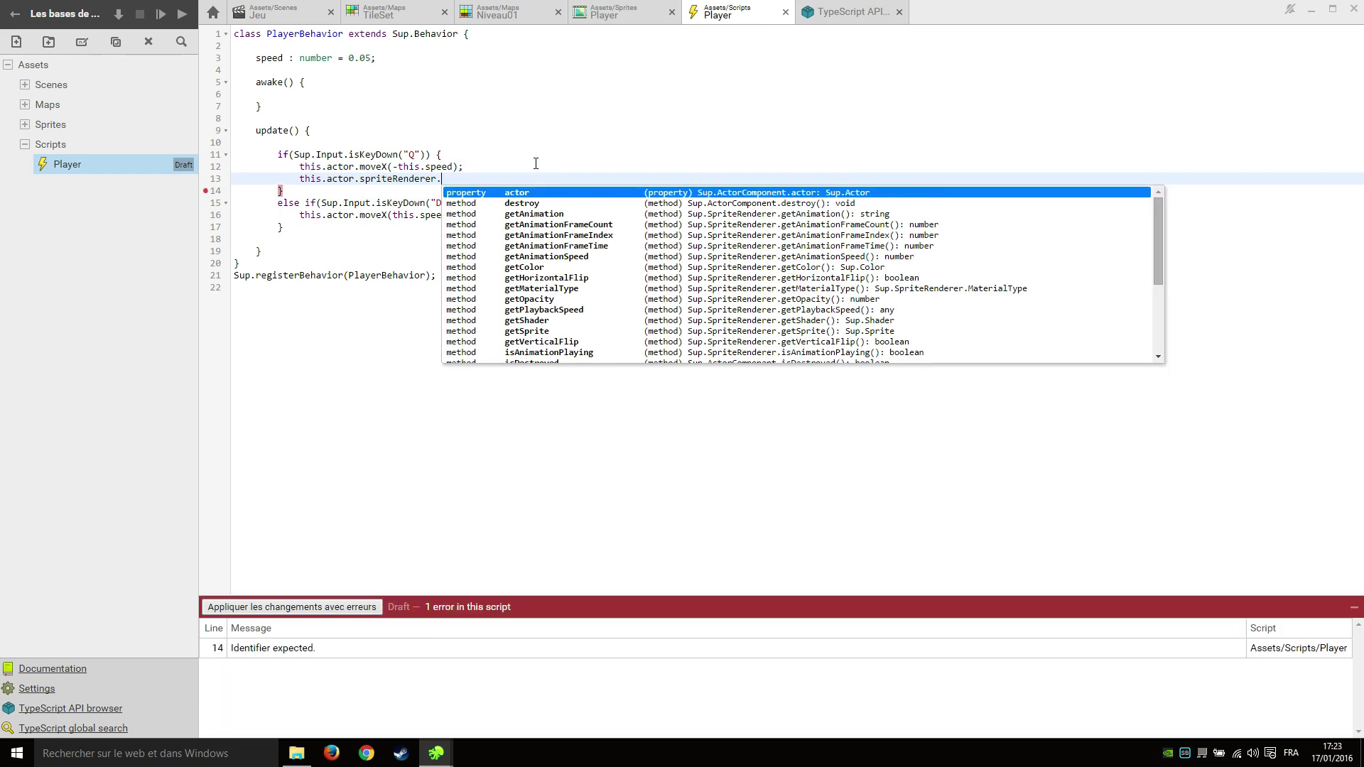
{"action": "type", "text": "setAnimati"}
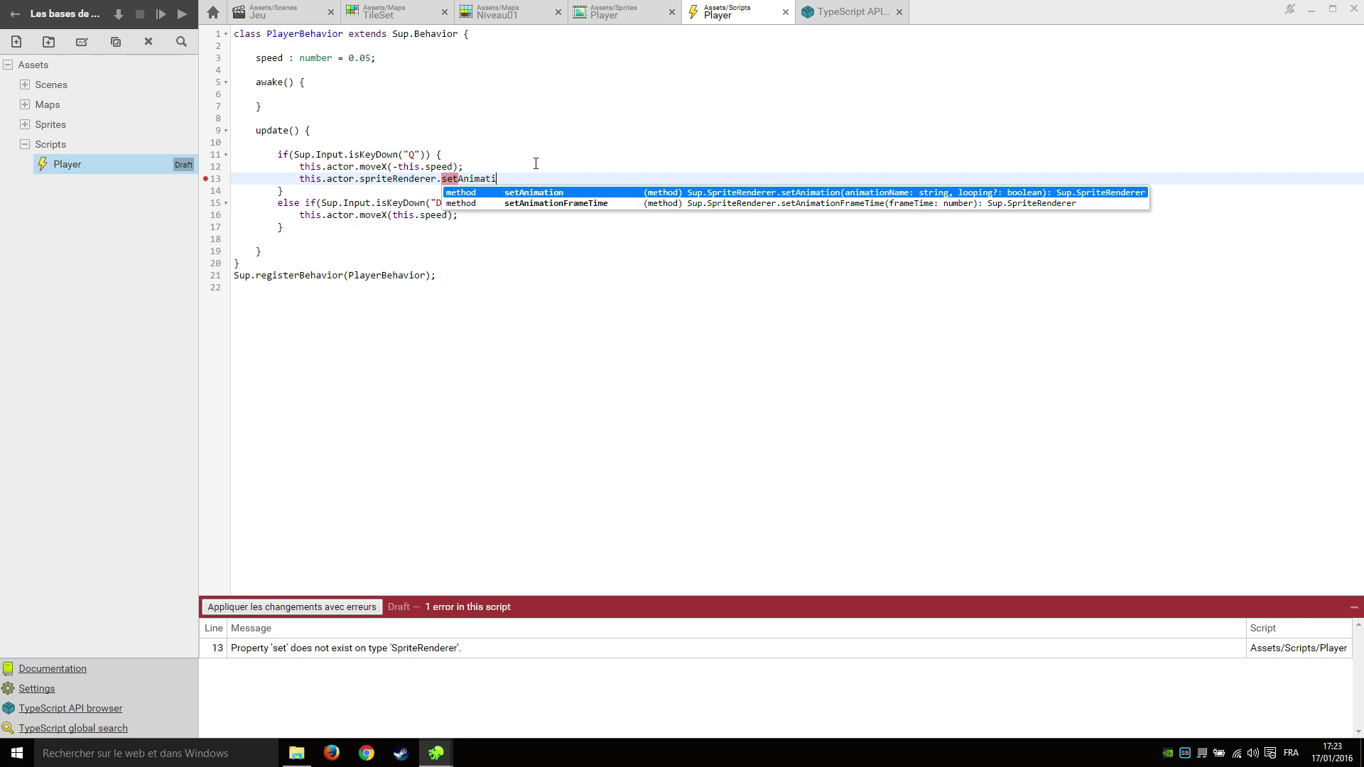
{"action": "key", "text": "Return"}
{"action": "type", "text": "(\""}
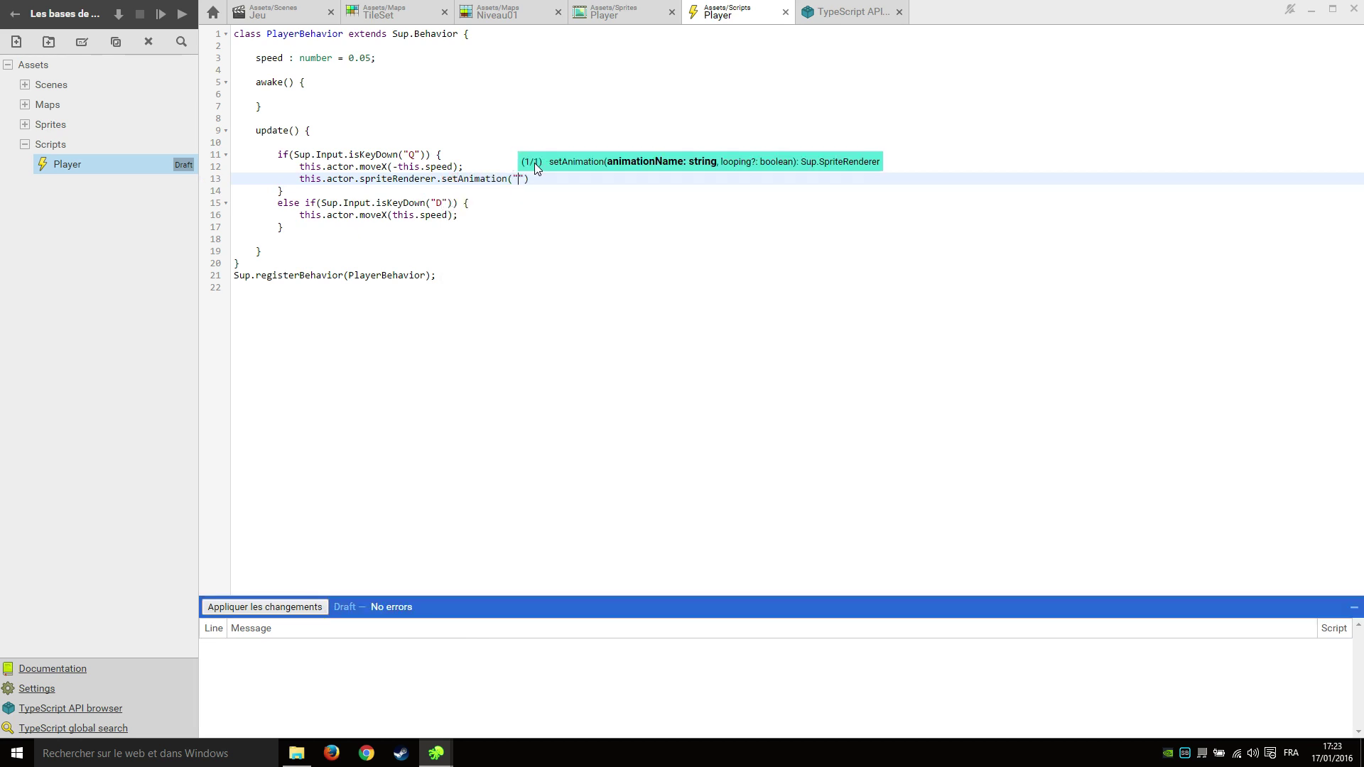
{"action": "type", "text": "Run\");"}
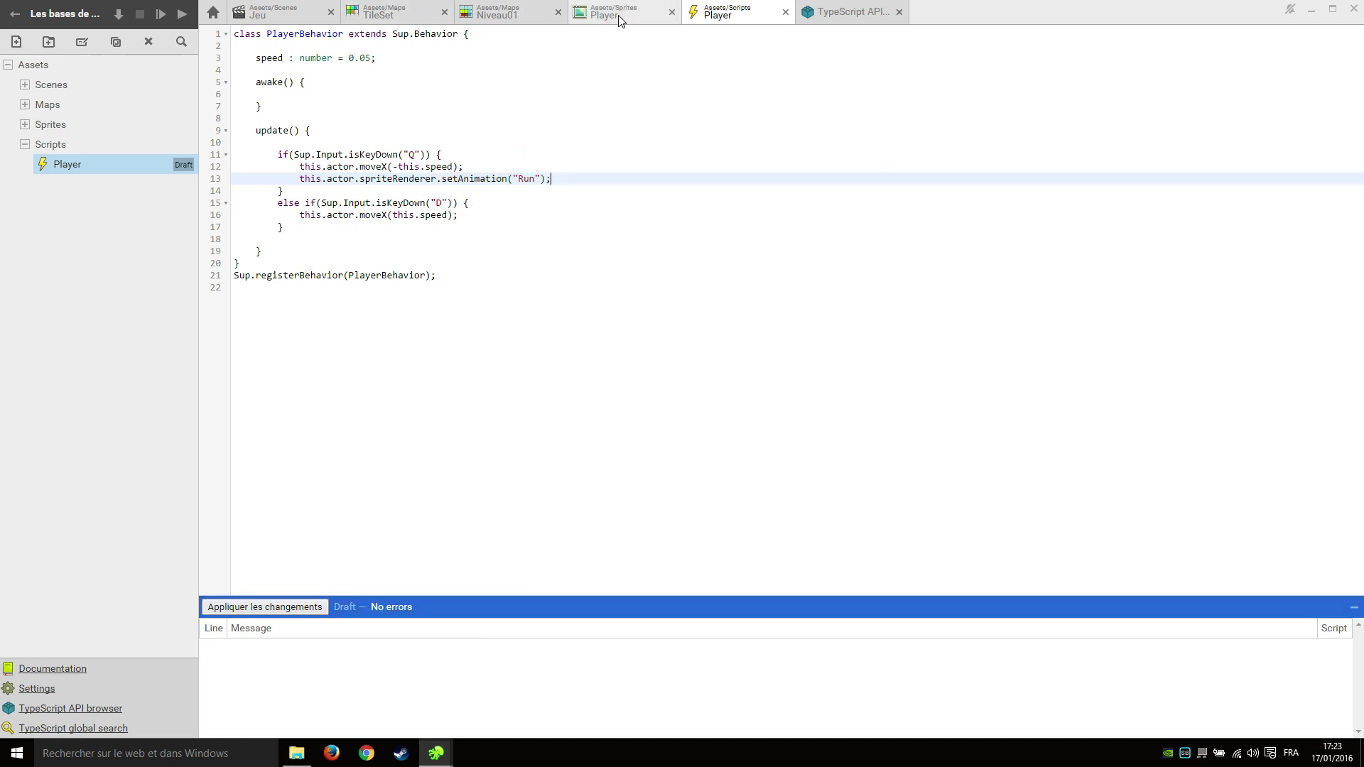
{"action": "left_click", "coordinate": [623, 13]}
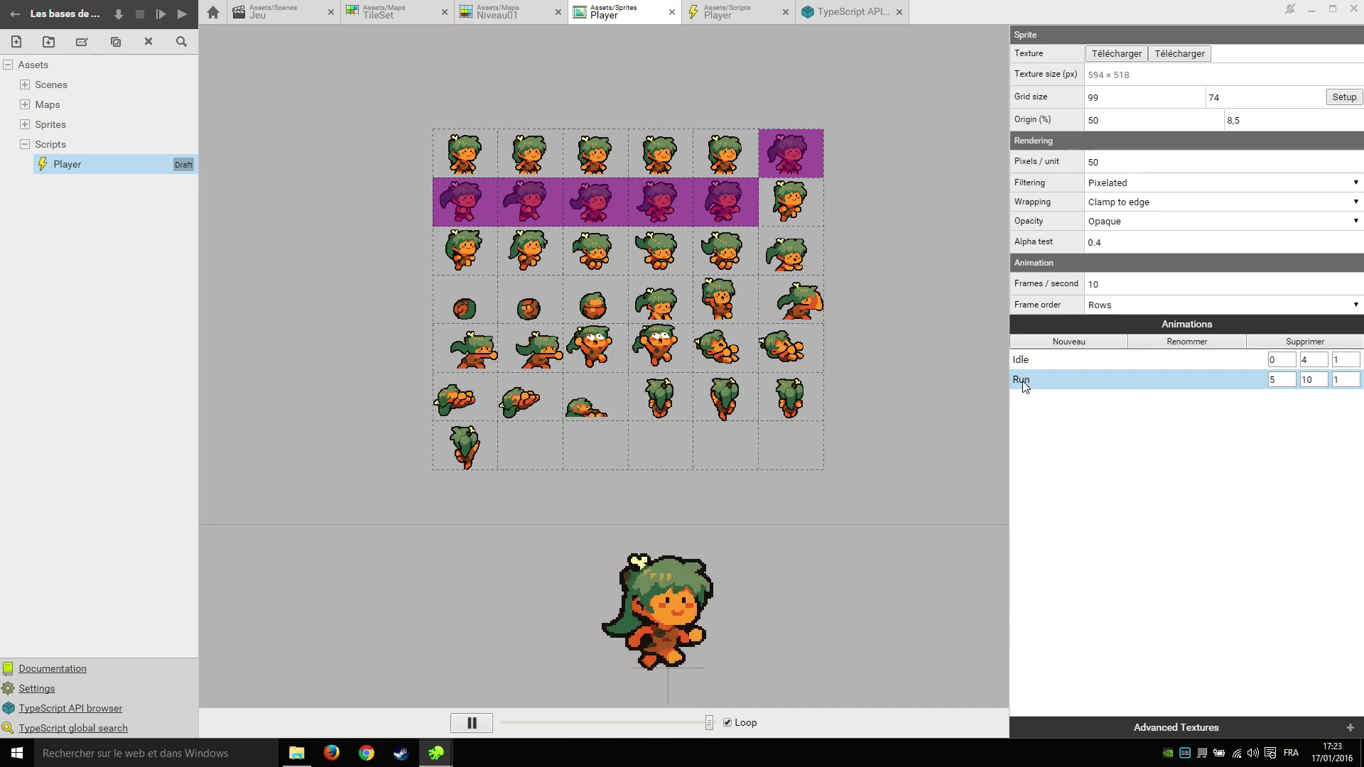
{"action": "left_click", "coordinate": [727, 14]}
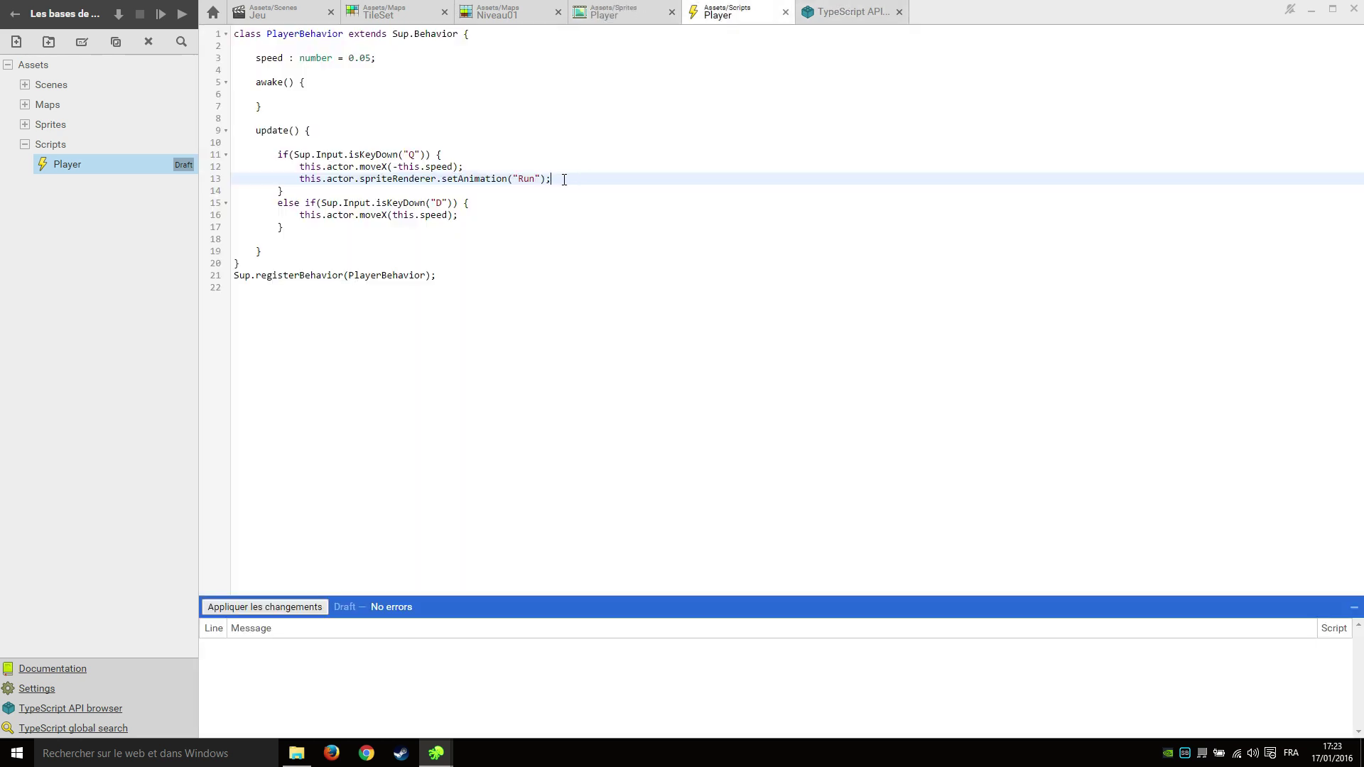
{"action": "left_click_drag", "start_coordinate": [564, 179], "coordinate": [296, 183]}
{"action": "key", "text": "ctrl+c"}
Paste the setAnimation("Run") call into the D-key branch and add an else block.
{"action": "left_click", "coordinate": [503, 213]}
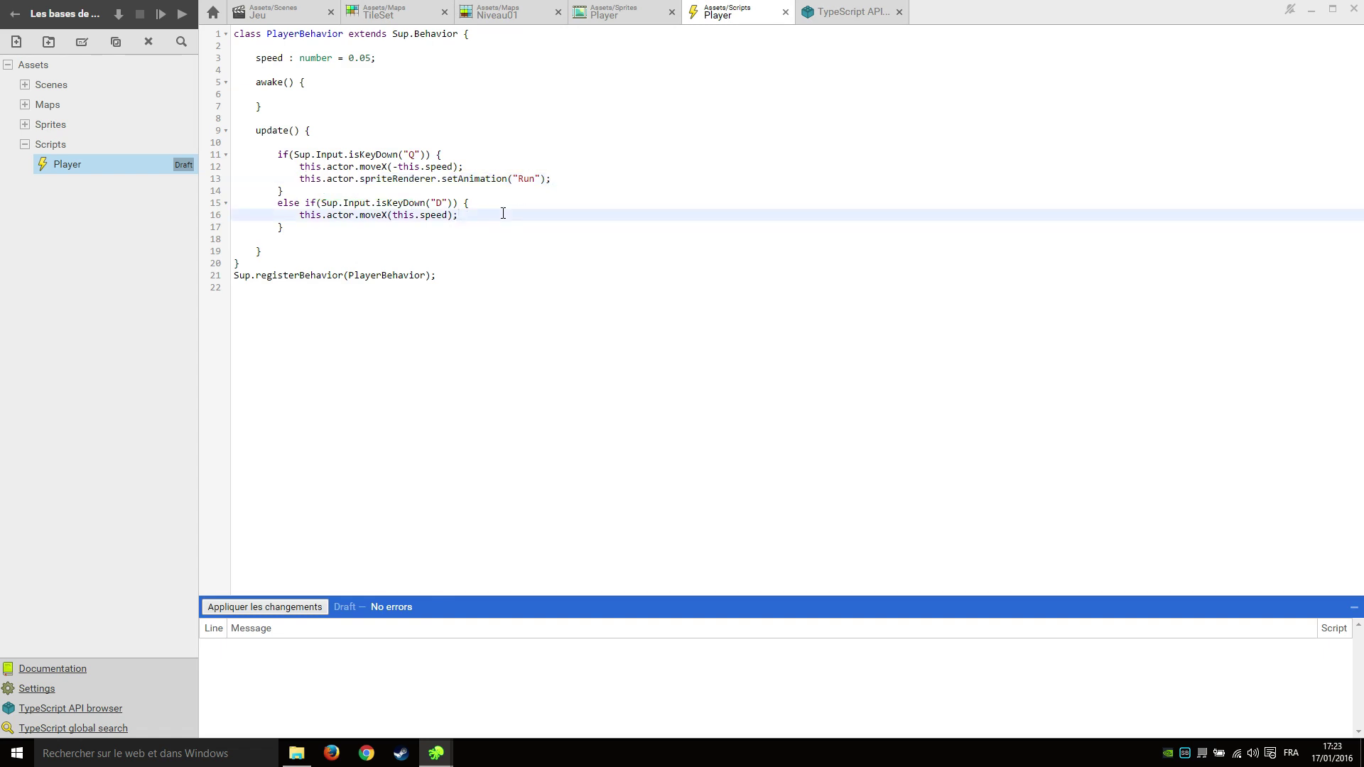
{"action": "key", "text": "Return"}
{"action": "key", "text": "ctrl+v"}
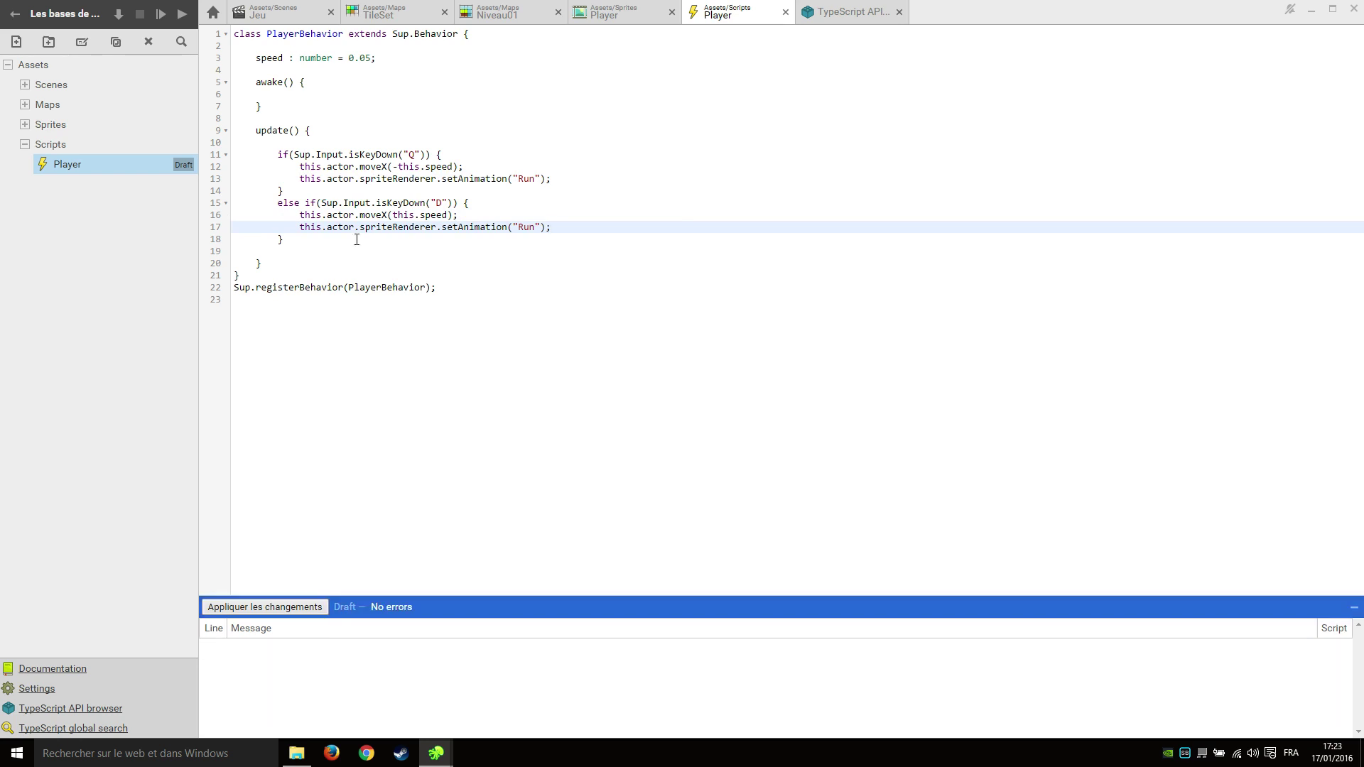
{"action": "left_click", "coordinate": [357, 239]}
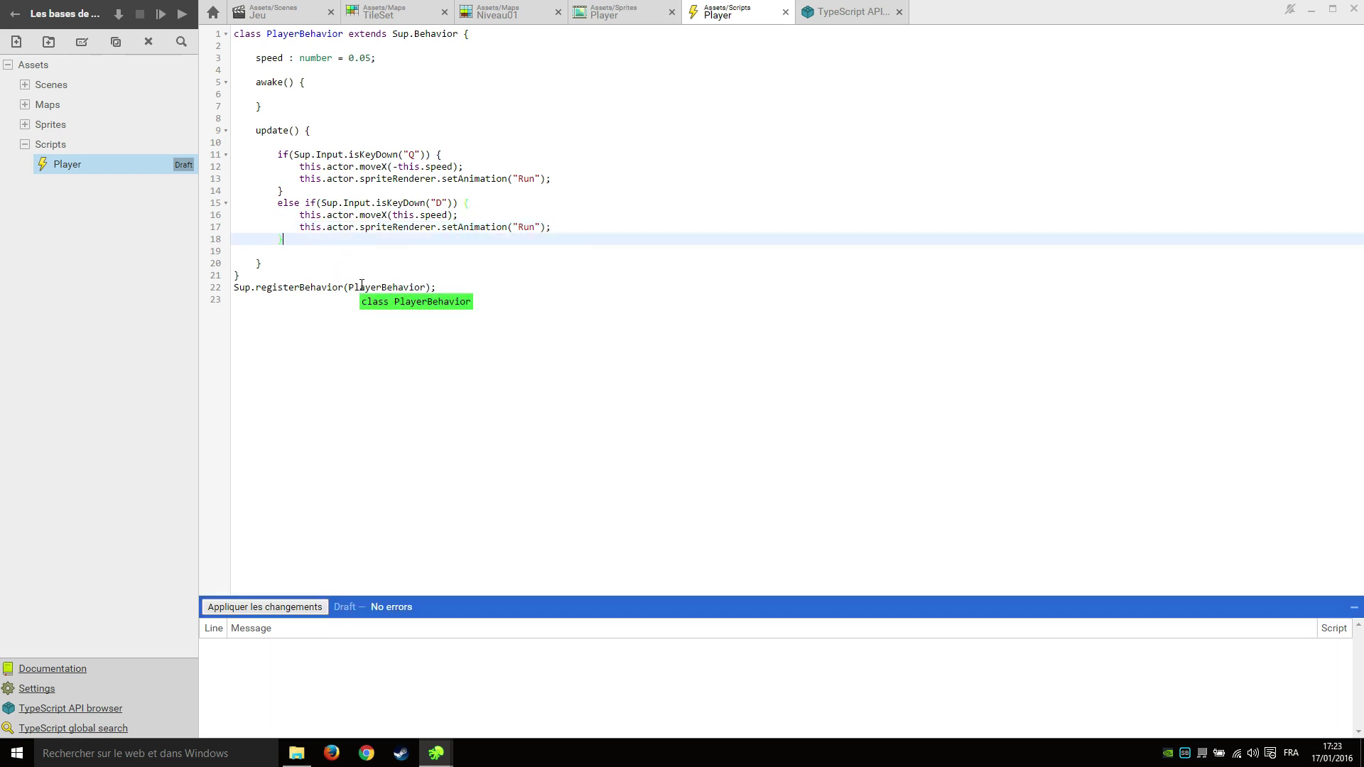
{"action": "key", "text": "Return"}
{"action": "type", "text": "else {"}
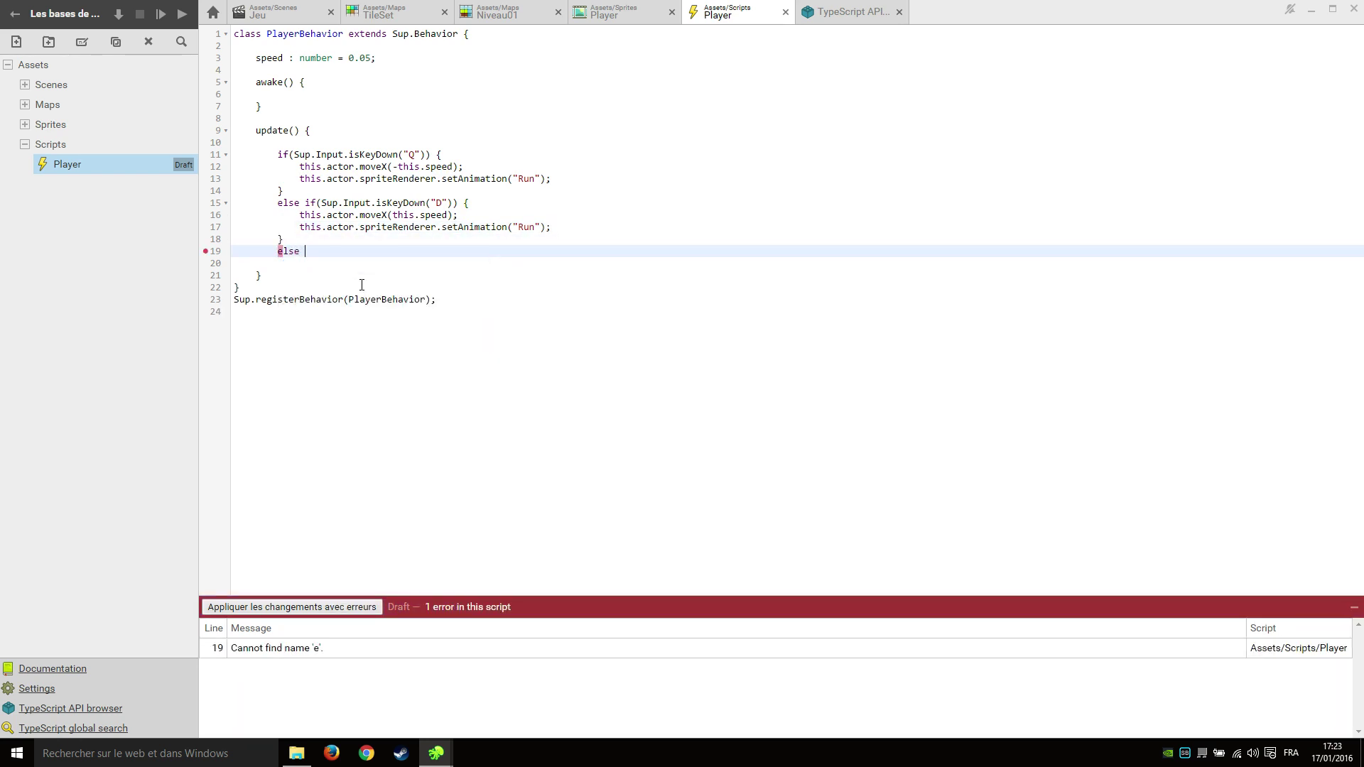
{"action": "key", "text": "Return"}
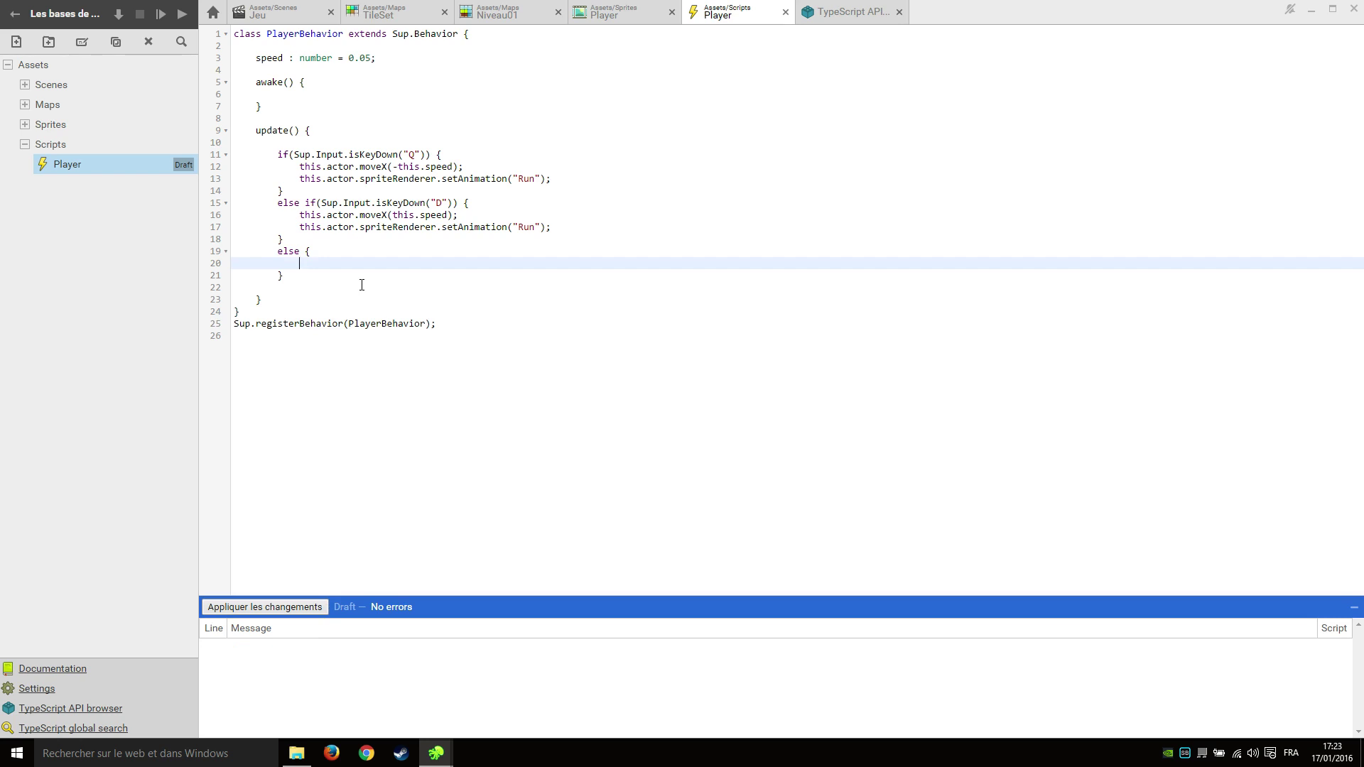
Make the else block call setAnimation("Idle") and save the script.
{"action": "left_click_drag", "start_coordinate": [562, 224], "coordinate": [299, 227]}
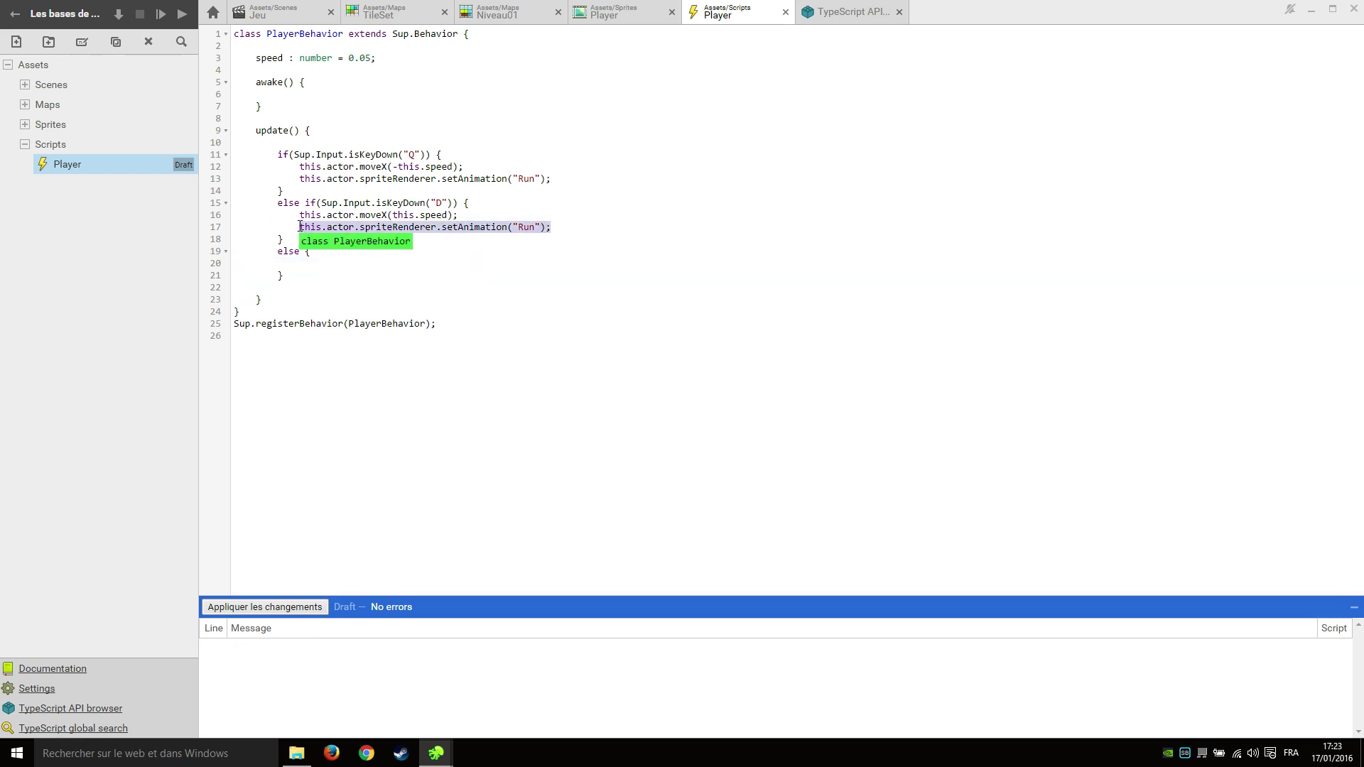
{"action": "key", "text": "ctrl+c"}
{"action": "left_click", "coordinate": [381, 263]}
{"action": "key", "text": "ctrl+v"}
{"action": "double_click", "coordinate": [524, 265]}
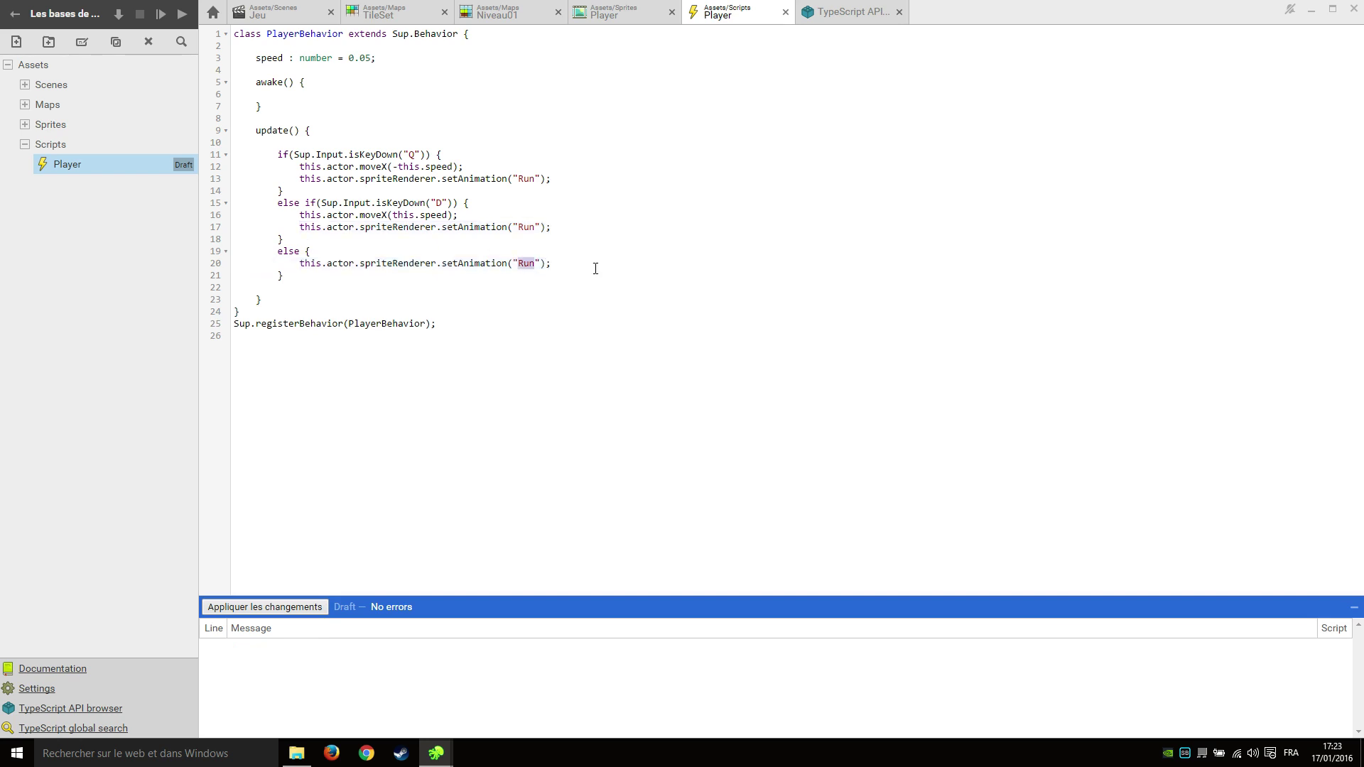
{"action": "key", "text": "BackSpace"}
{"action": "type", "text": "Idle"}
{"action": "left_click", "coordinate": [666, 239]}
{"action": "key", "text": "ctrl+s"}
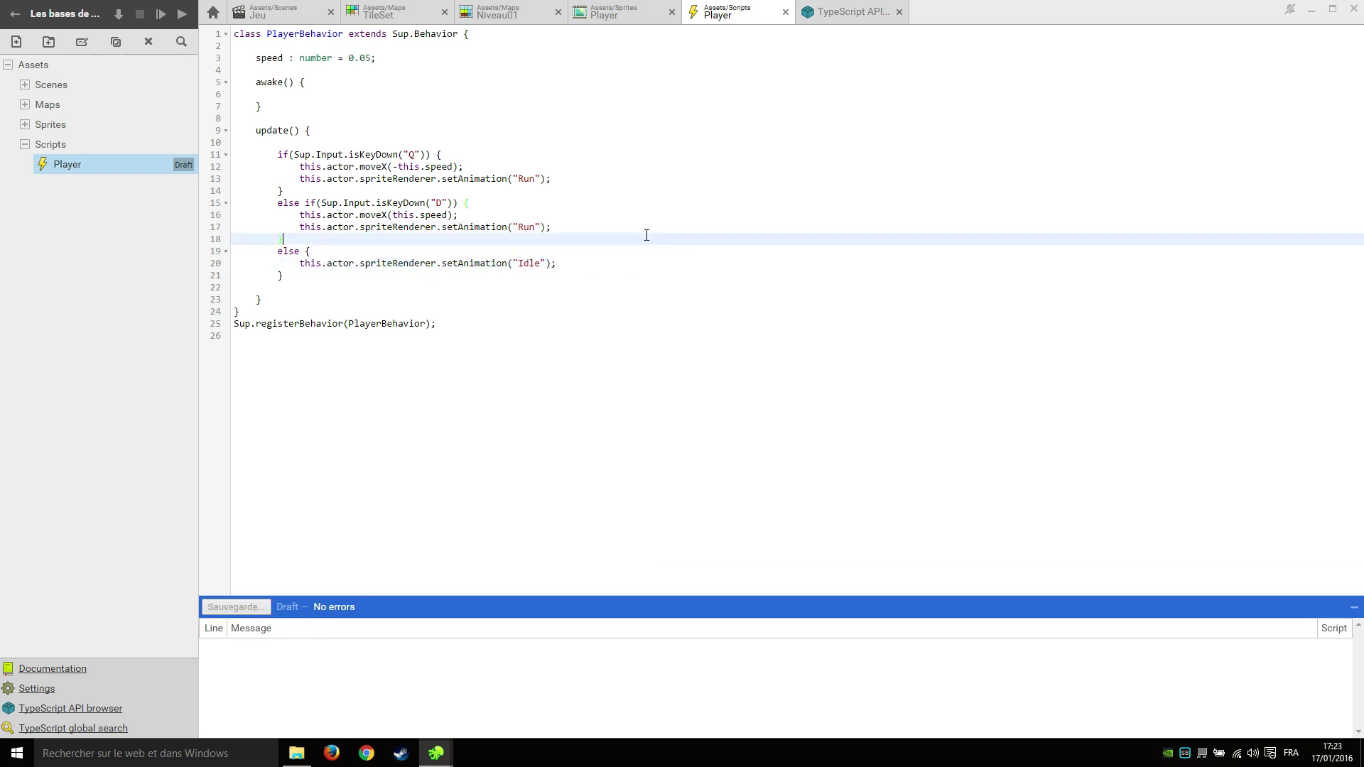
{"action": "left_click", "coordinate": [161, 14]}
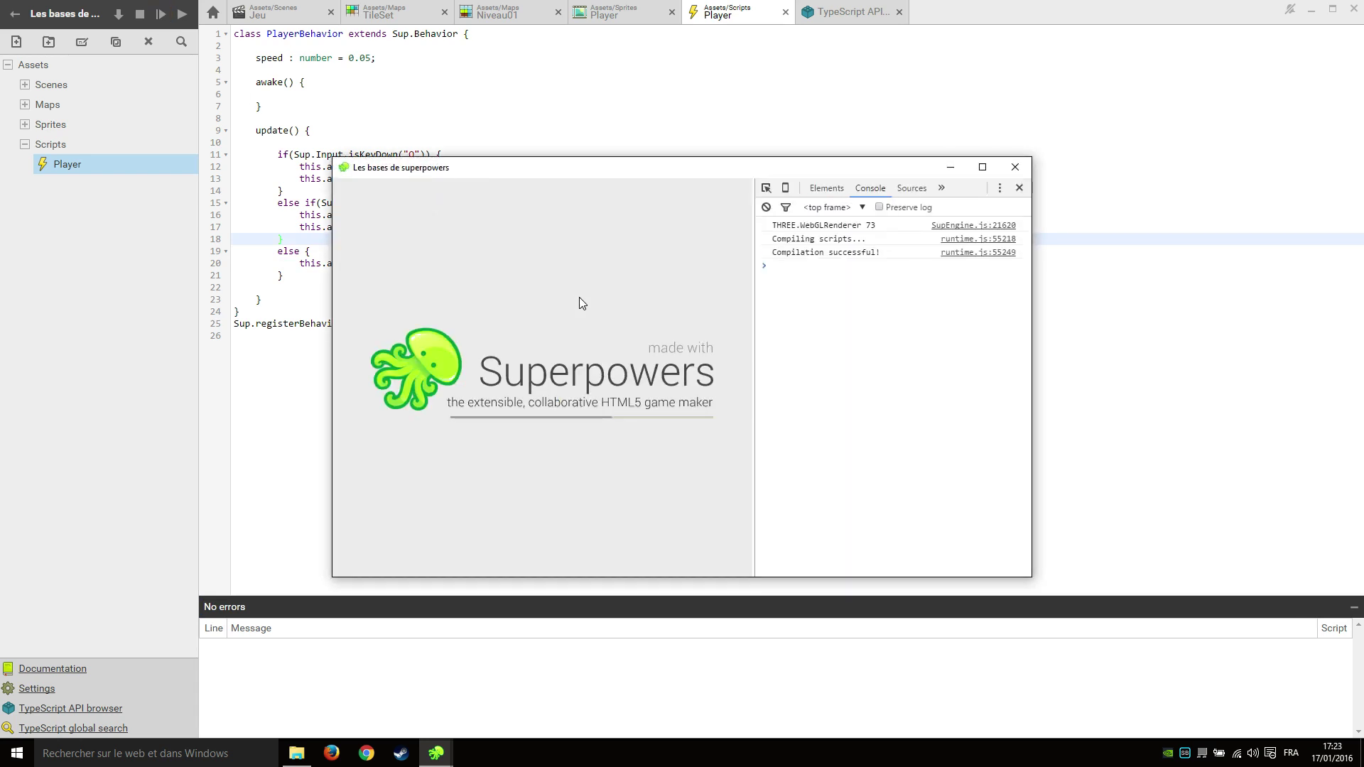
{"action": "key", "text": "d"}
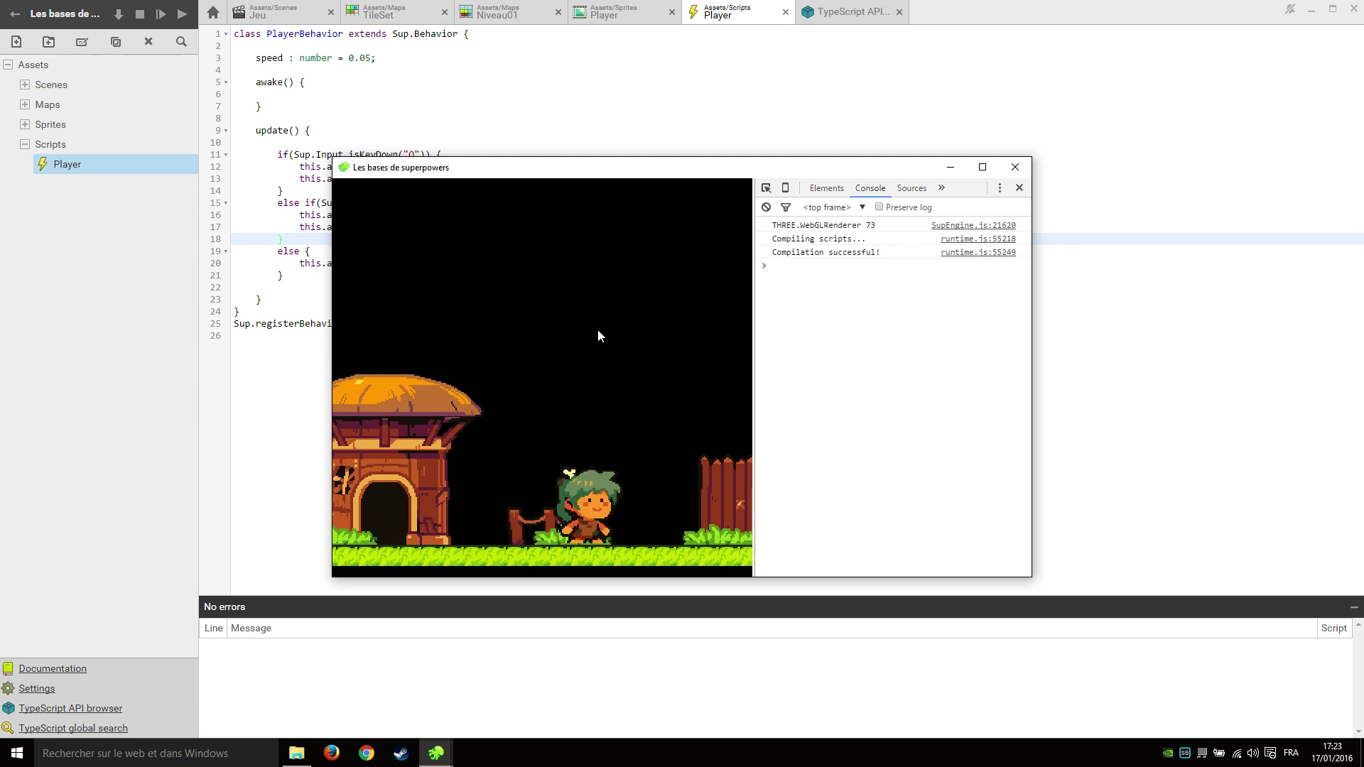
{"action": "key", "text": "q"}
{"action": "key", "text": "d"}
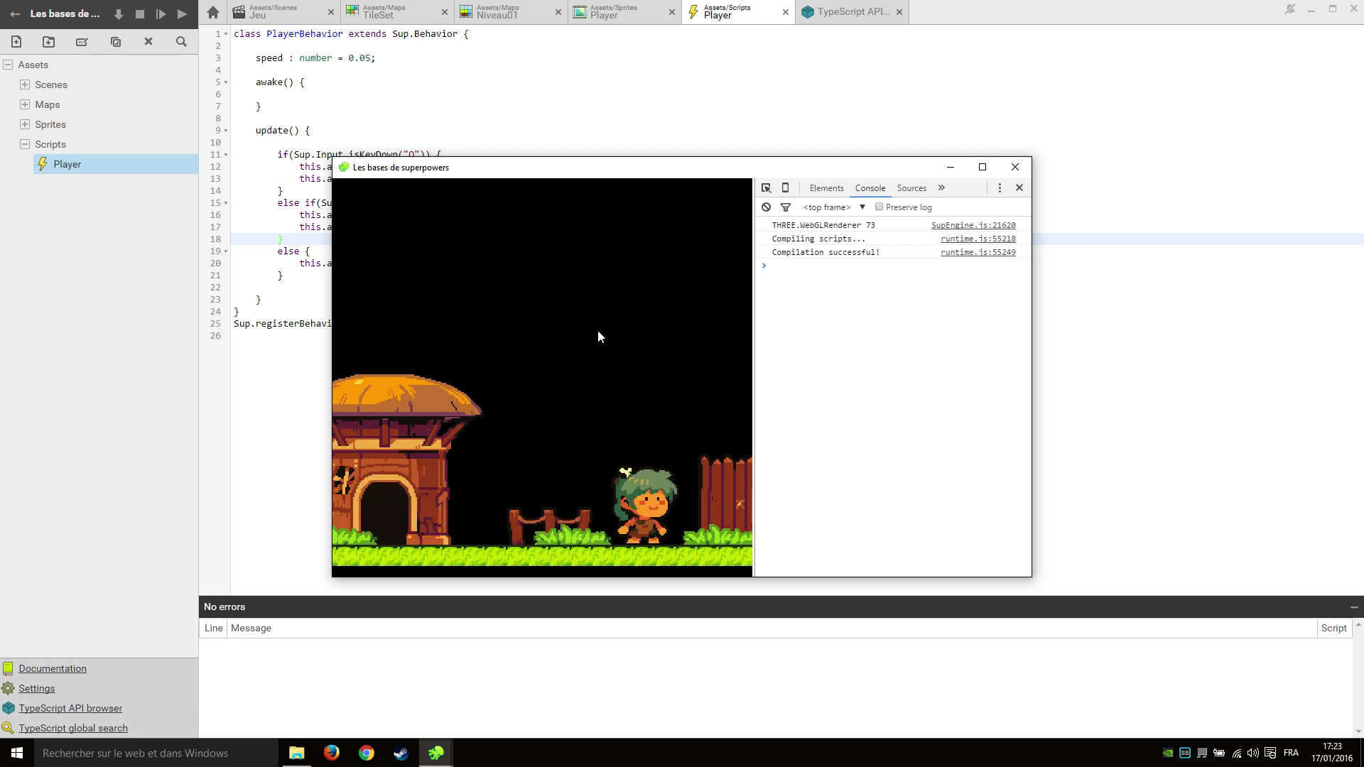
{"action": "key", "text": "q"}
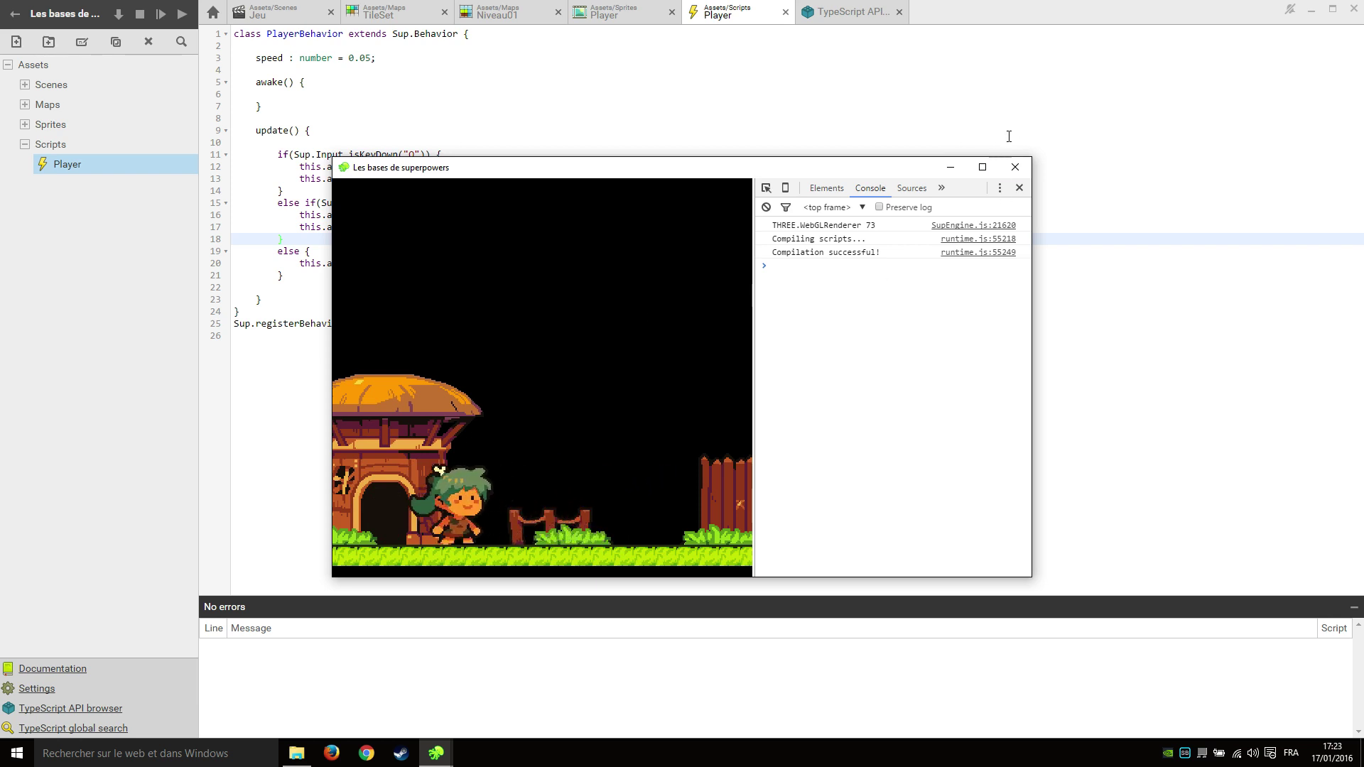
{"action": "left_click", "coordinate": [1014, 167]}
{"action": "left_click", "coordinate": [578, 181]}
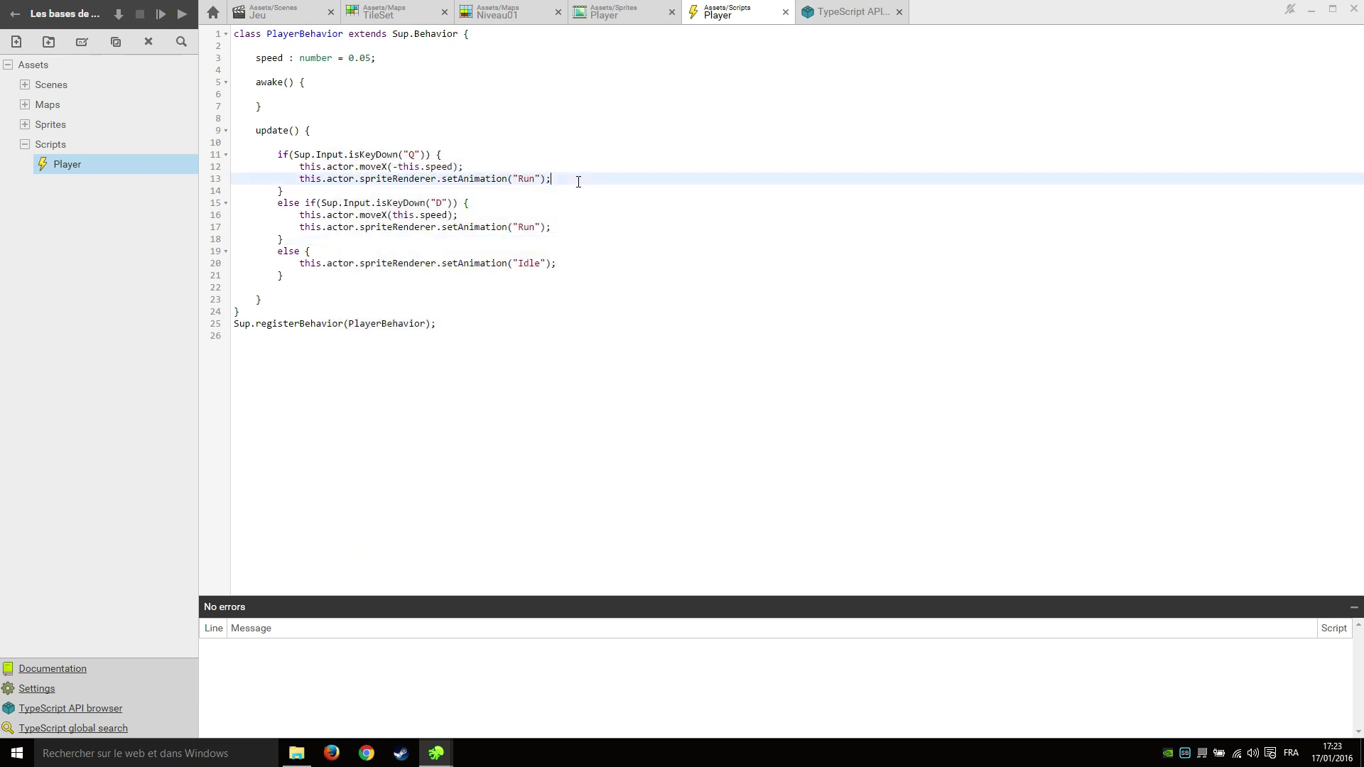
Add this.actor.spriteRenderer.setHorizontalFlip(true) to the Q-key branch.
{"action": "key", "text": "Return"}
{"action": "type", "text": "th"}
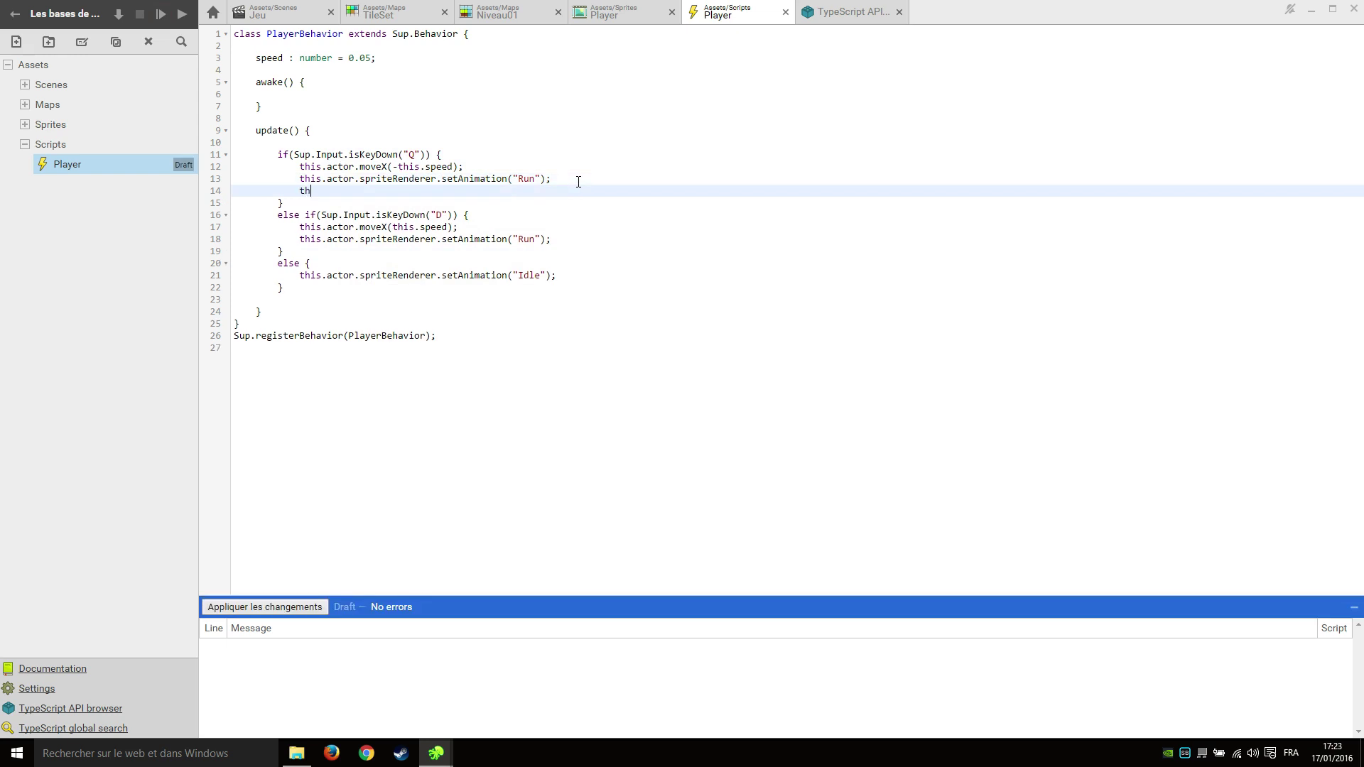
{"action": "type", "text": "is.actor.setHor"}
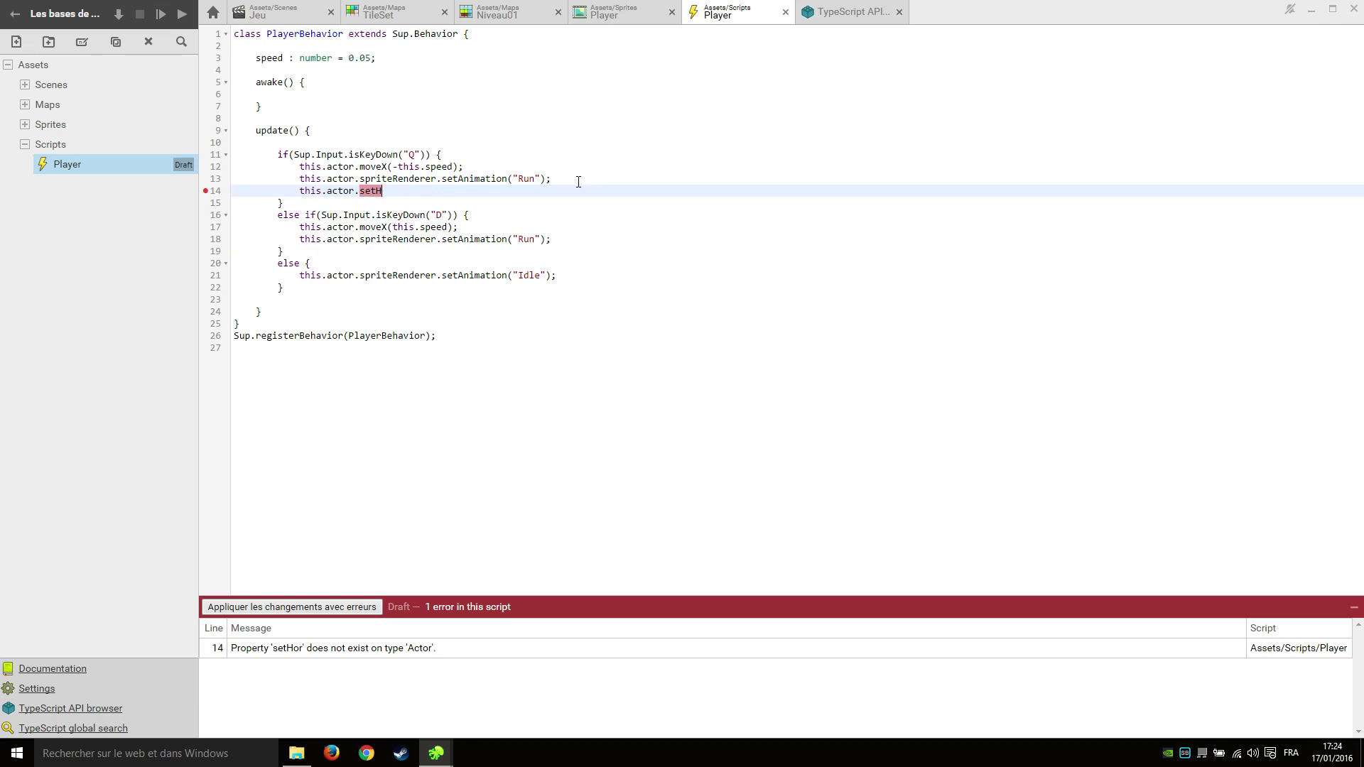
{"action": "key", "text": "BackSpace"}
{"action": "key", "text": "BackSpace"}
{"action": "key", "text": "BackSpace"}
{"action": "key", "text": "BackSpace"}
{"action": "type", "text": "spriteRend"}
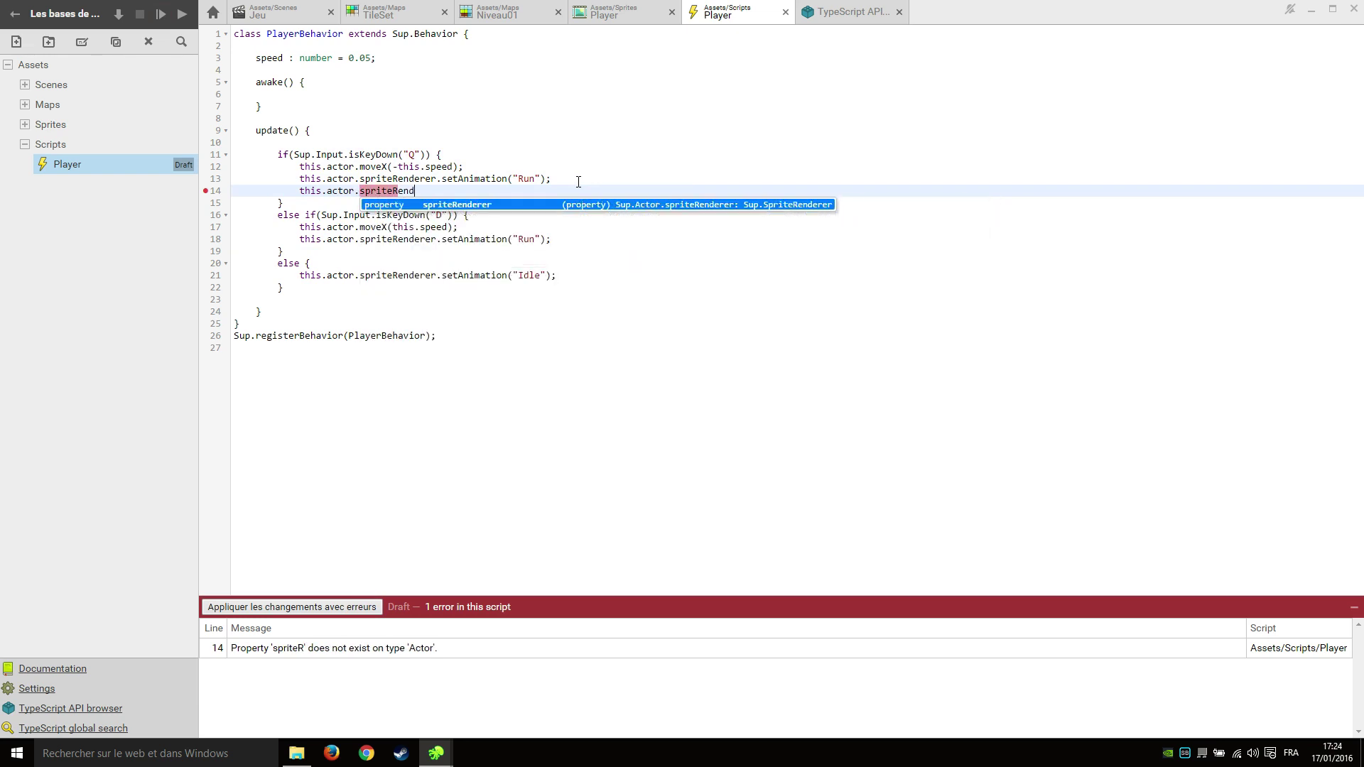
{"action": "type", "text": "erer.setHo"}
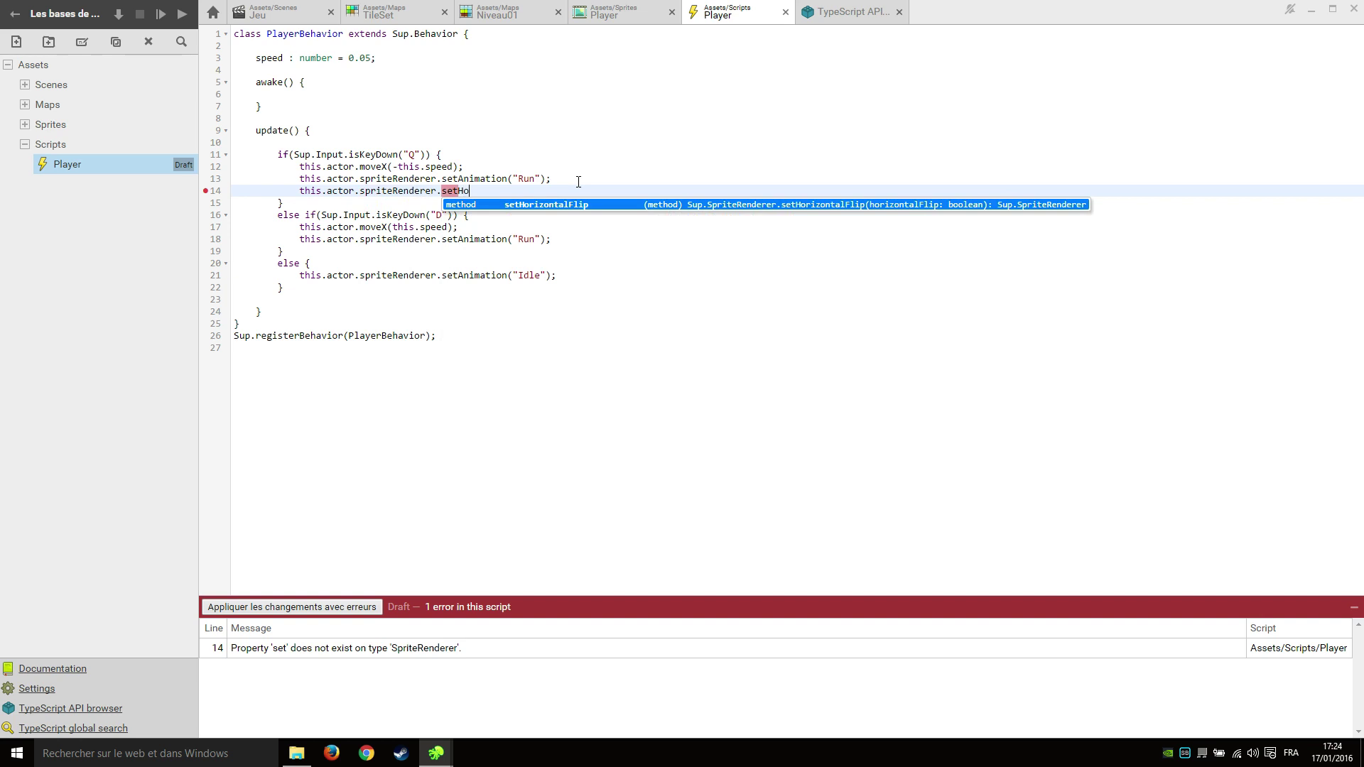
{"action": "key", "text": "Return"}
{"action": "type", "text": "("}
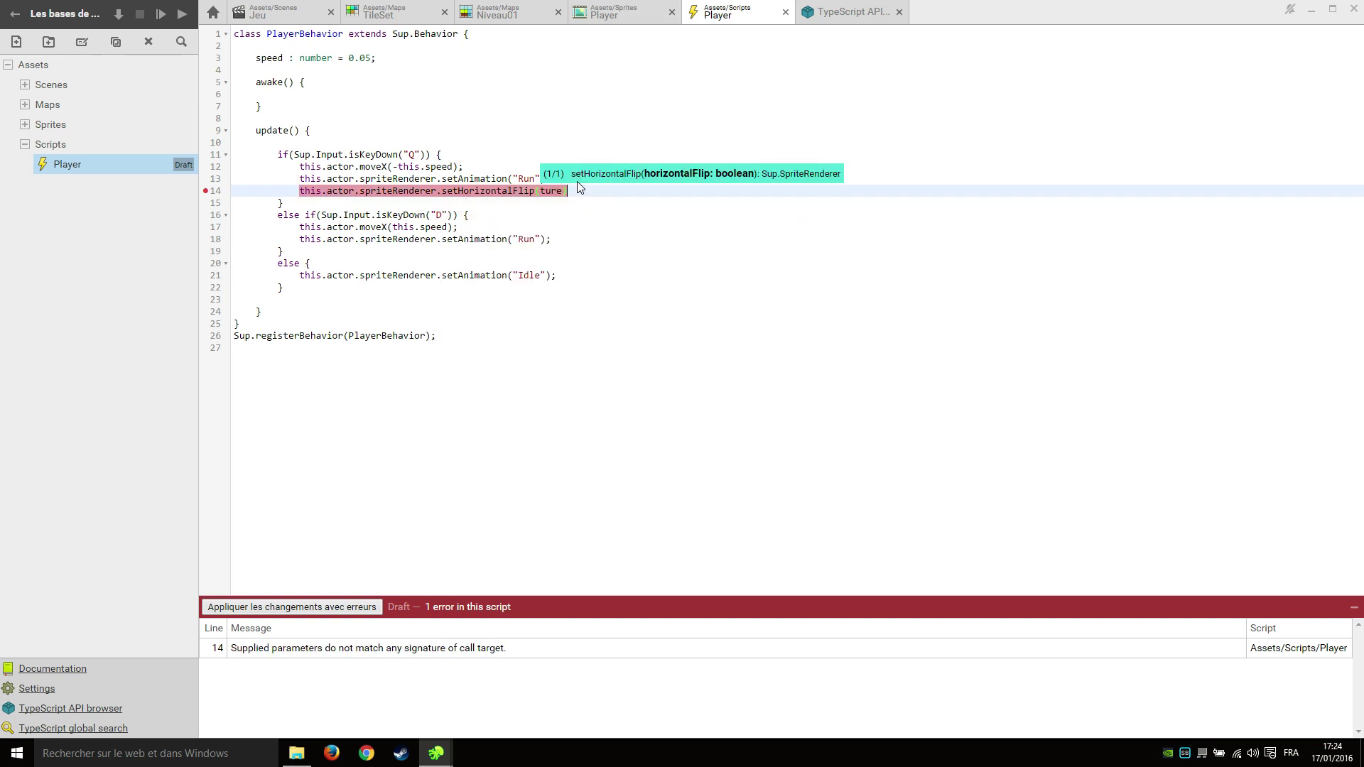
{"action": "type", "text": "tur"}
{"action": "key", "text": "BackSpace"}
{"action": "key", "text": "BackSpace"}
{"action": "type", "text": "rue);"}
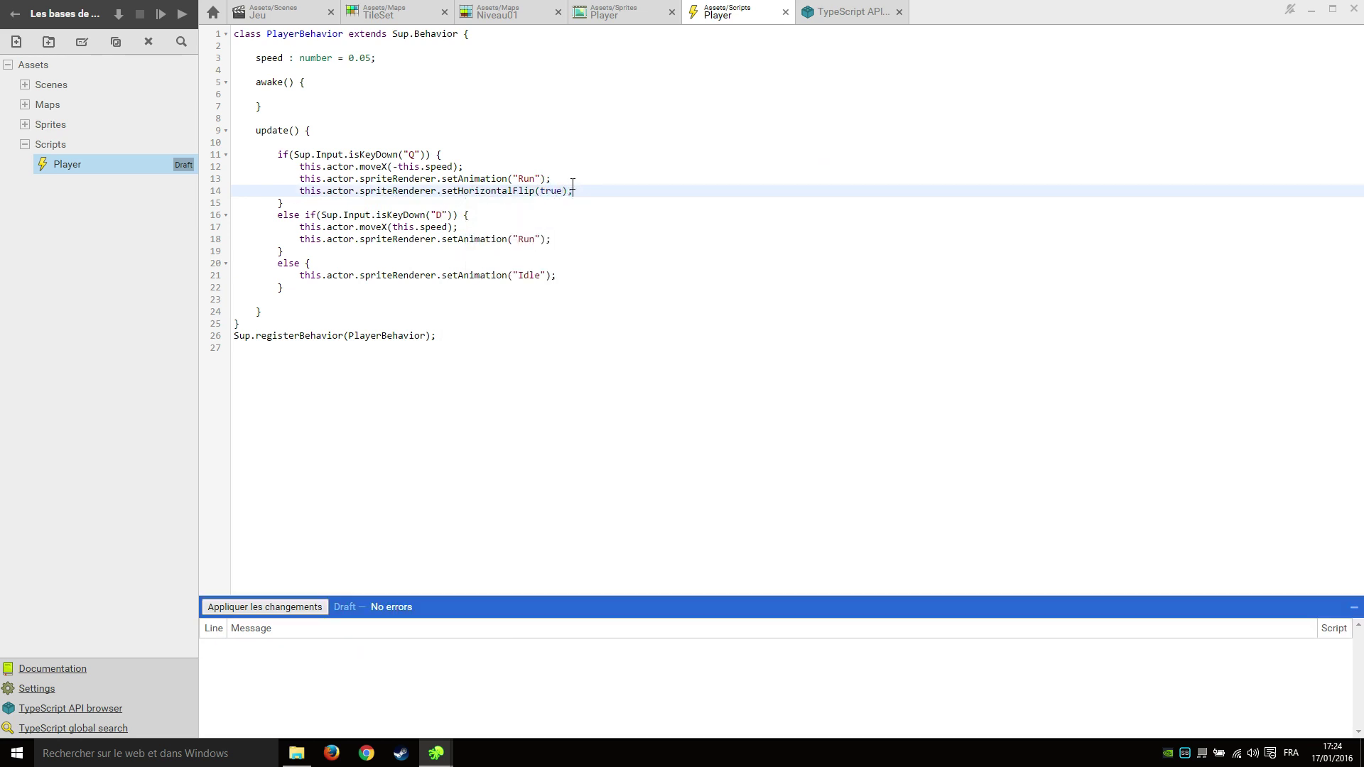
{"action": "left_click_drag", "start_coordinate": [573, 191], "coordinate": [294, 195]}
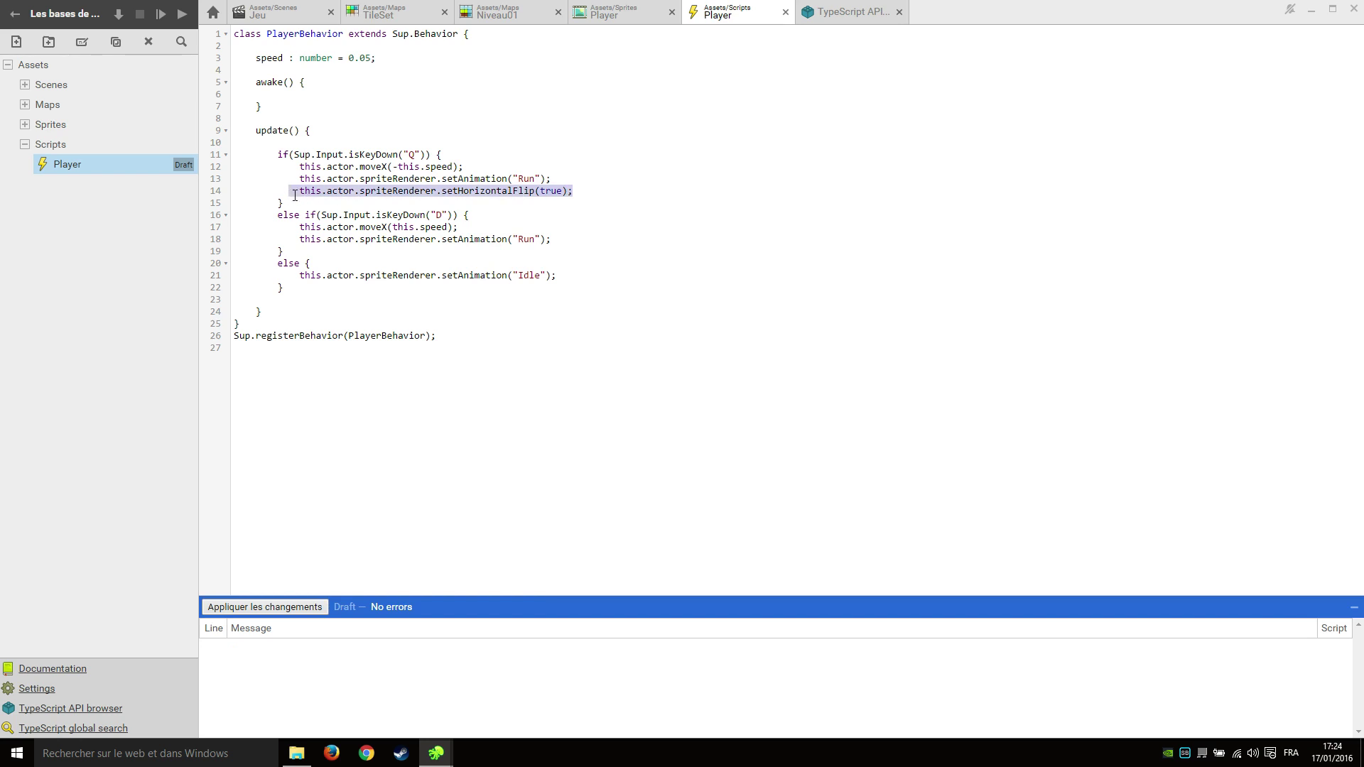
Add setHorizontalFlip(false) to the D-key branch, save, and launch the game.
{"action": "left_click", "coordinate": [572, 240]}
{"action": "key", "text": "Return"}
{"action": "key", "text": "ctrl+v"}
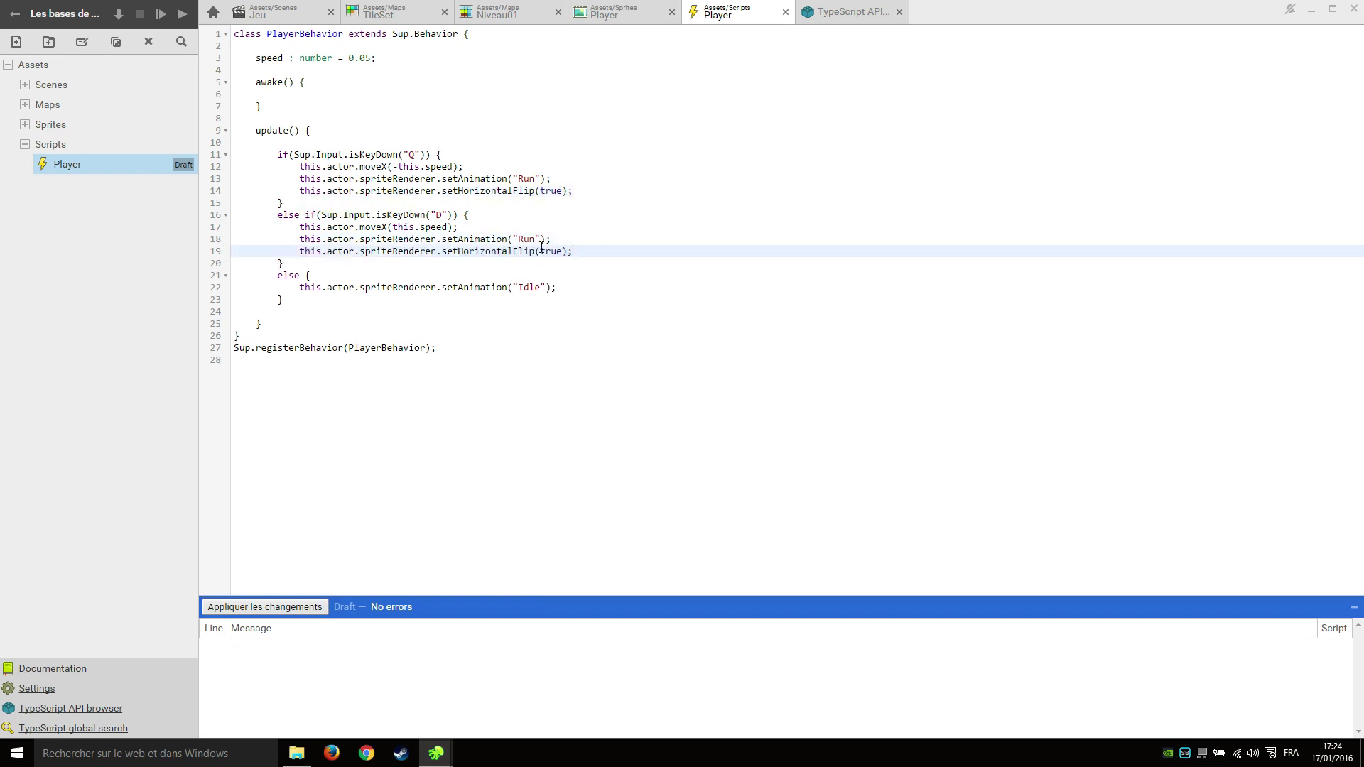
{"action": "double_click", "coordinate": [551, 251]}
{"action": "type", "text": "false"}
{"action": "left_click", "coordinate": [711, 226]}
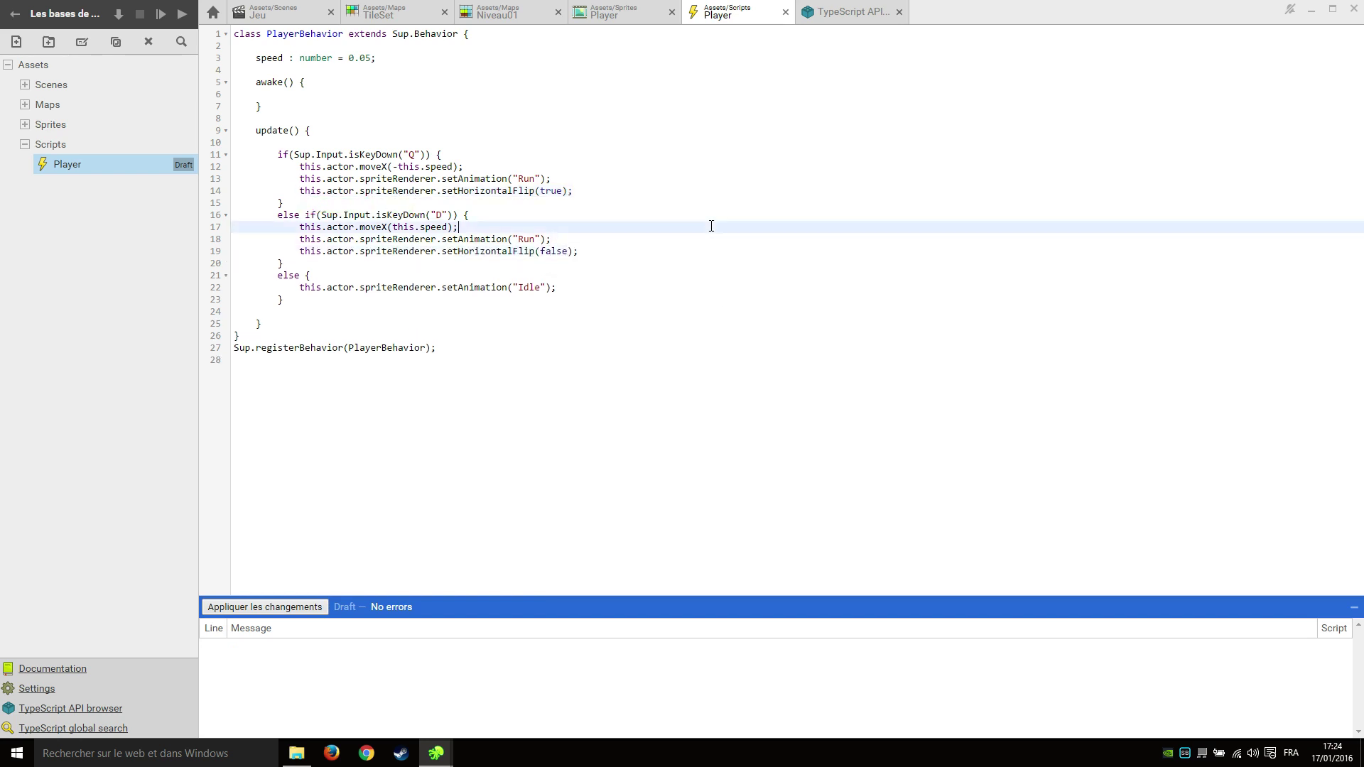
{"action": "key", "text": "ctrl+s"}
{"action": "left_click", "coordinate": [497, 311]}
{"action": "left_click", "coordinate": [161, 14]}
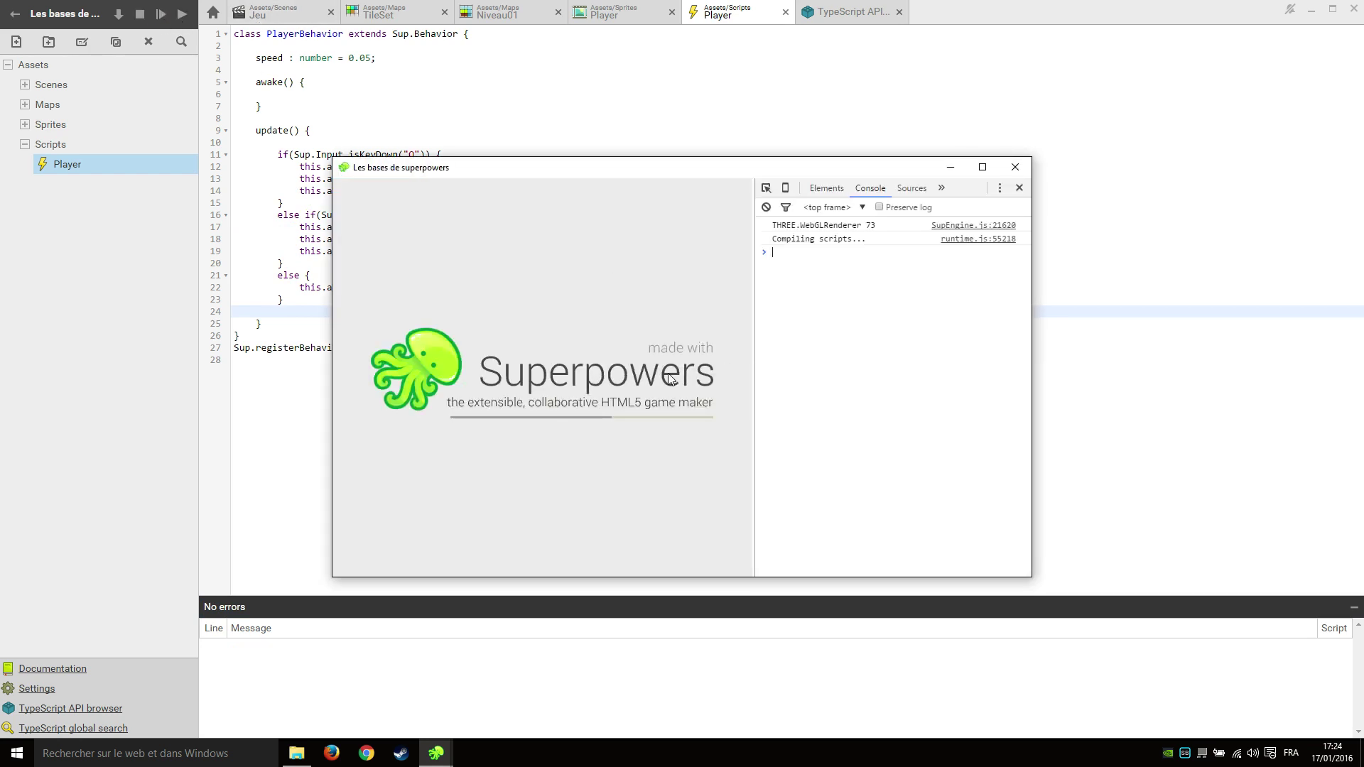
Run the character left and right with Q and D to confirm the sprite flips, then close the preview.
{"action": "key", "text": "d"}
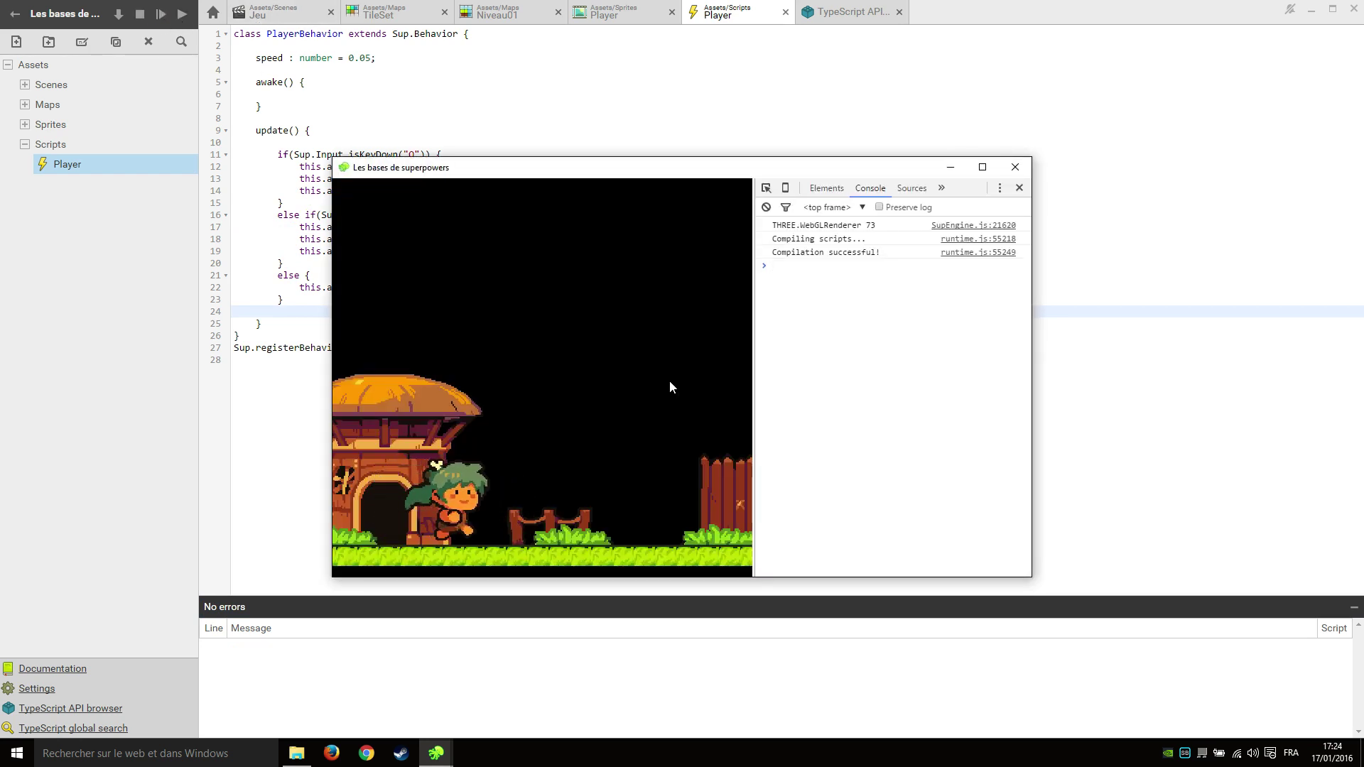
{"action": "key", "text": "q"}
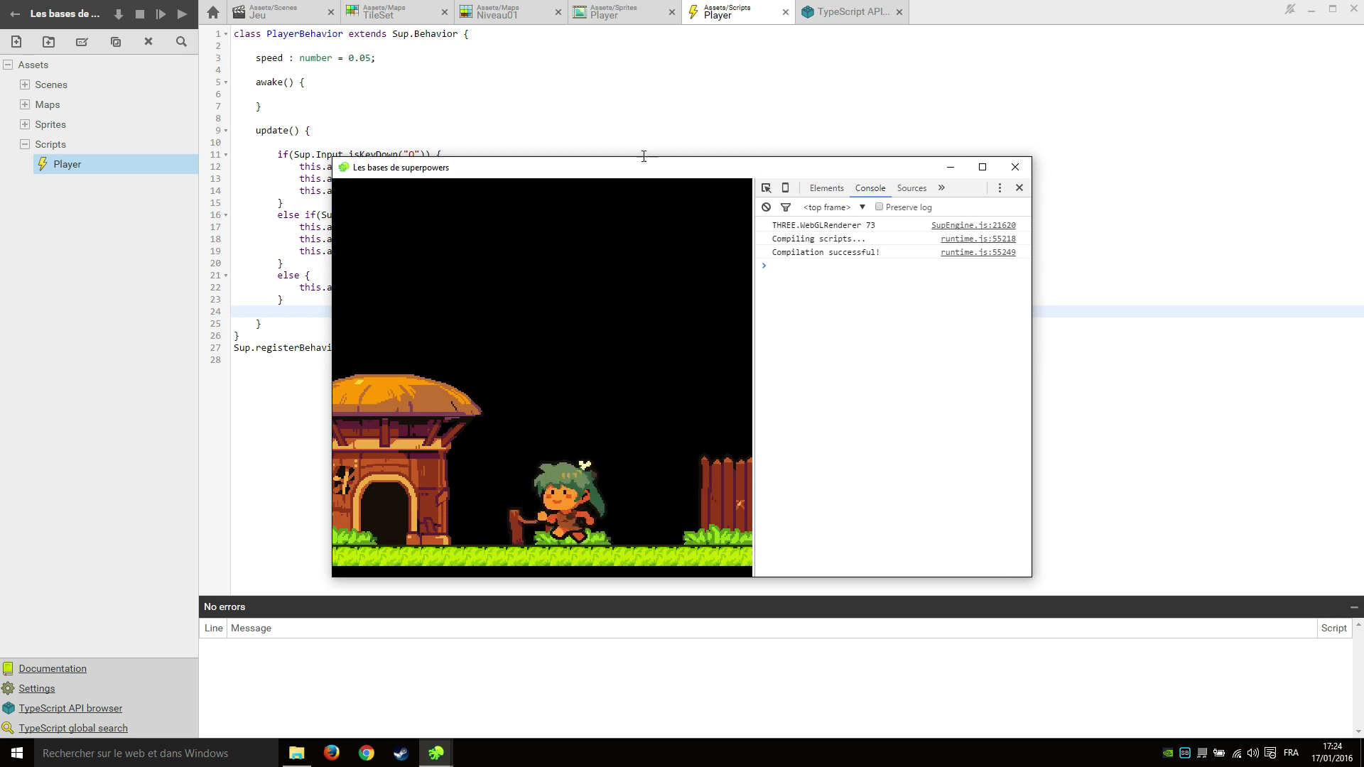
{"action": "left_click_drag", "start_coordinate": [598, 173], "coordinate": [905, 145]}
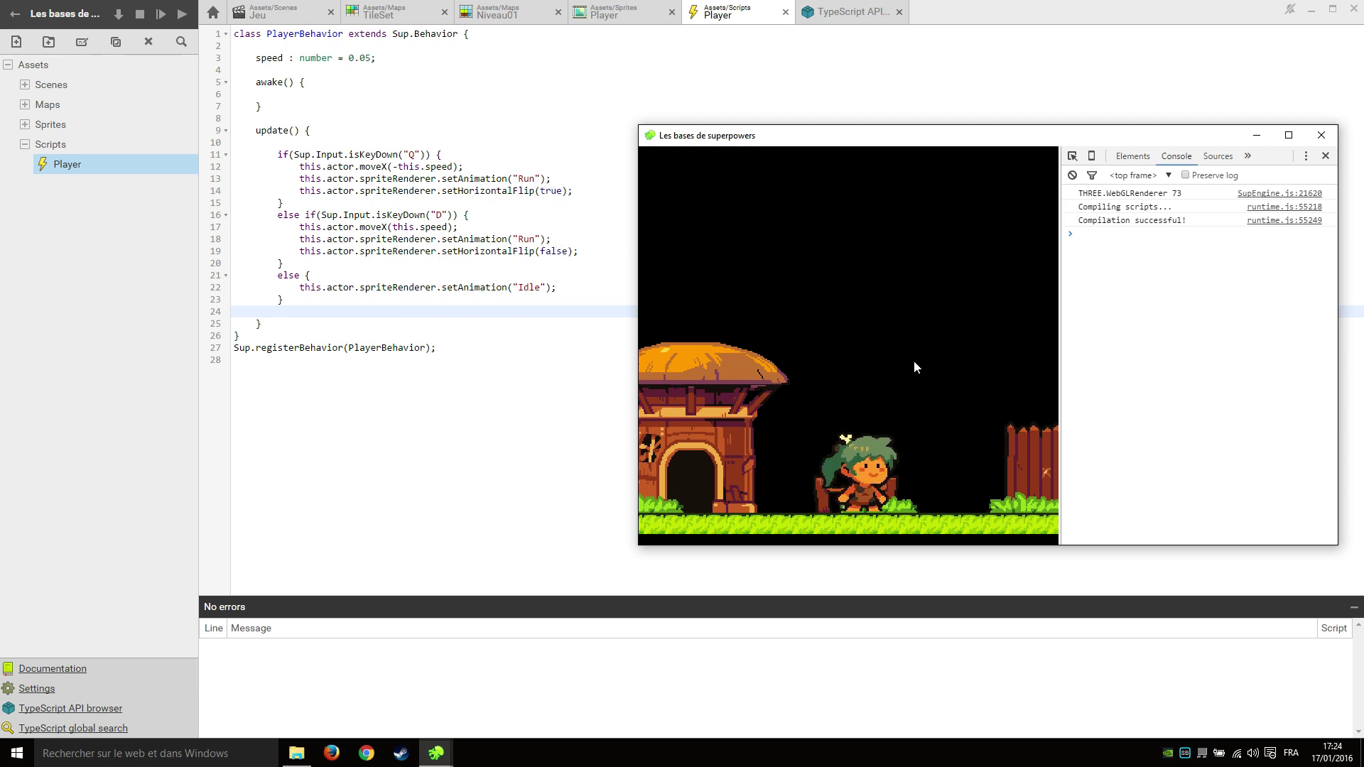
{"action": "key", "text": "d"}
{"action": "key", "text": "q"}
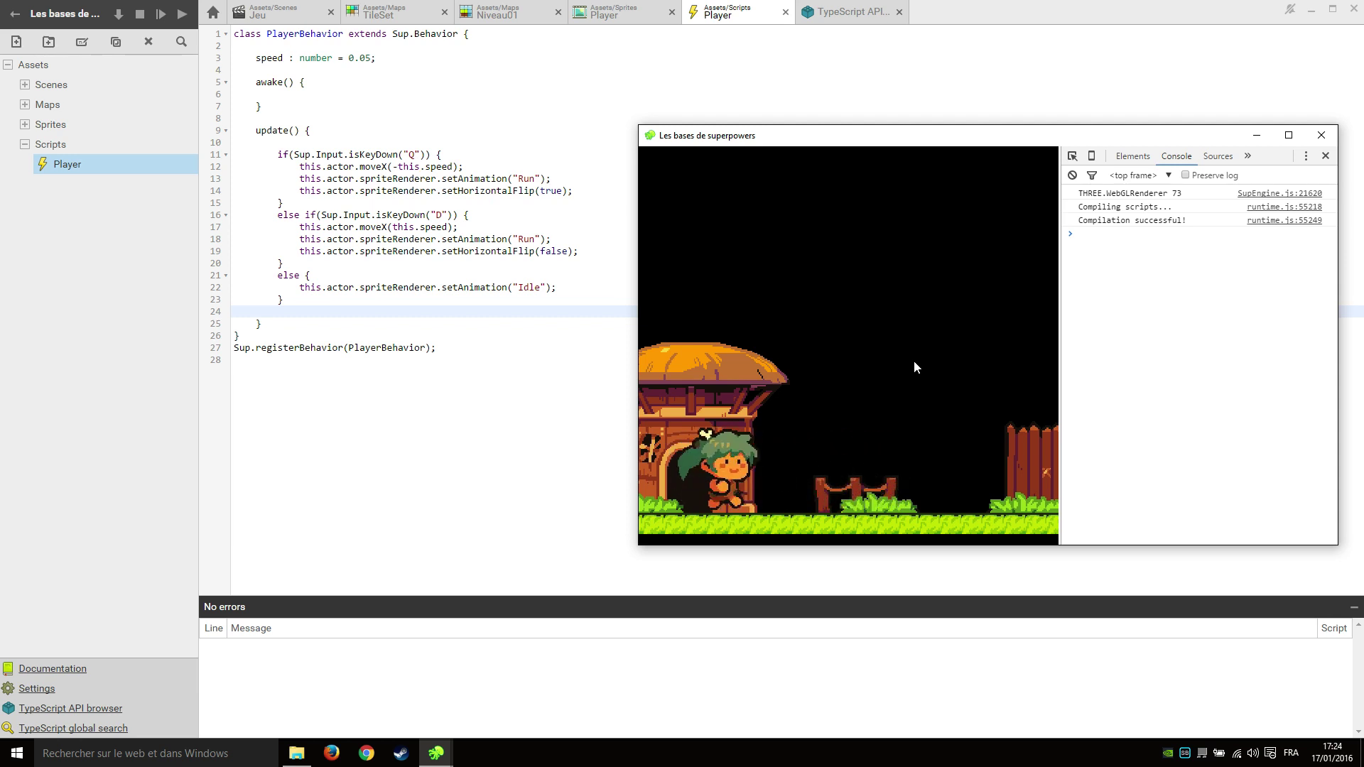
{"action": "key", "text": "d"}
{"action": "key", "text": "q"}
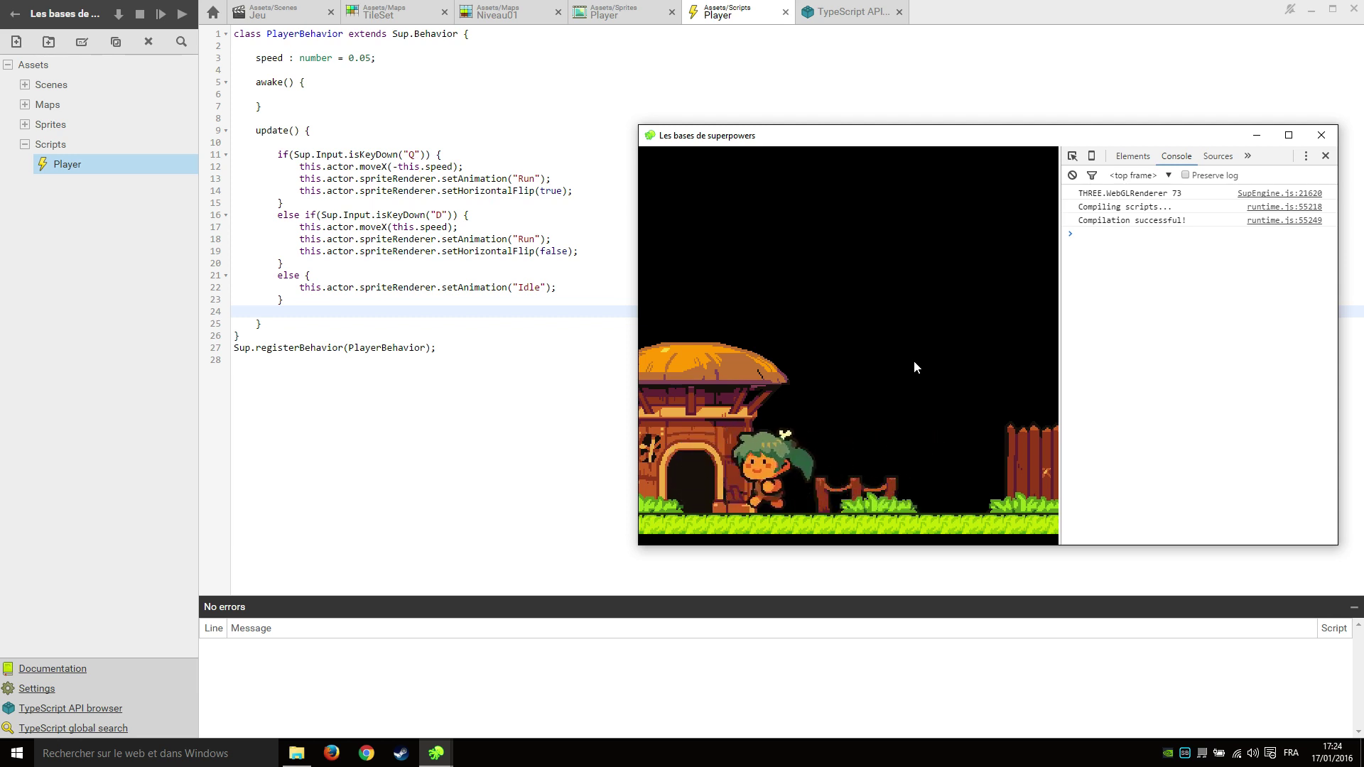
{"action": "key", "text": "d"}
{"action": "key", "text": "q"}
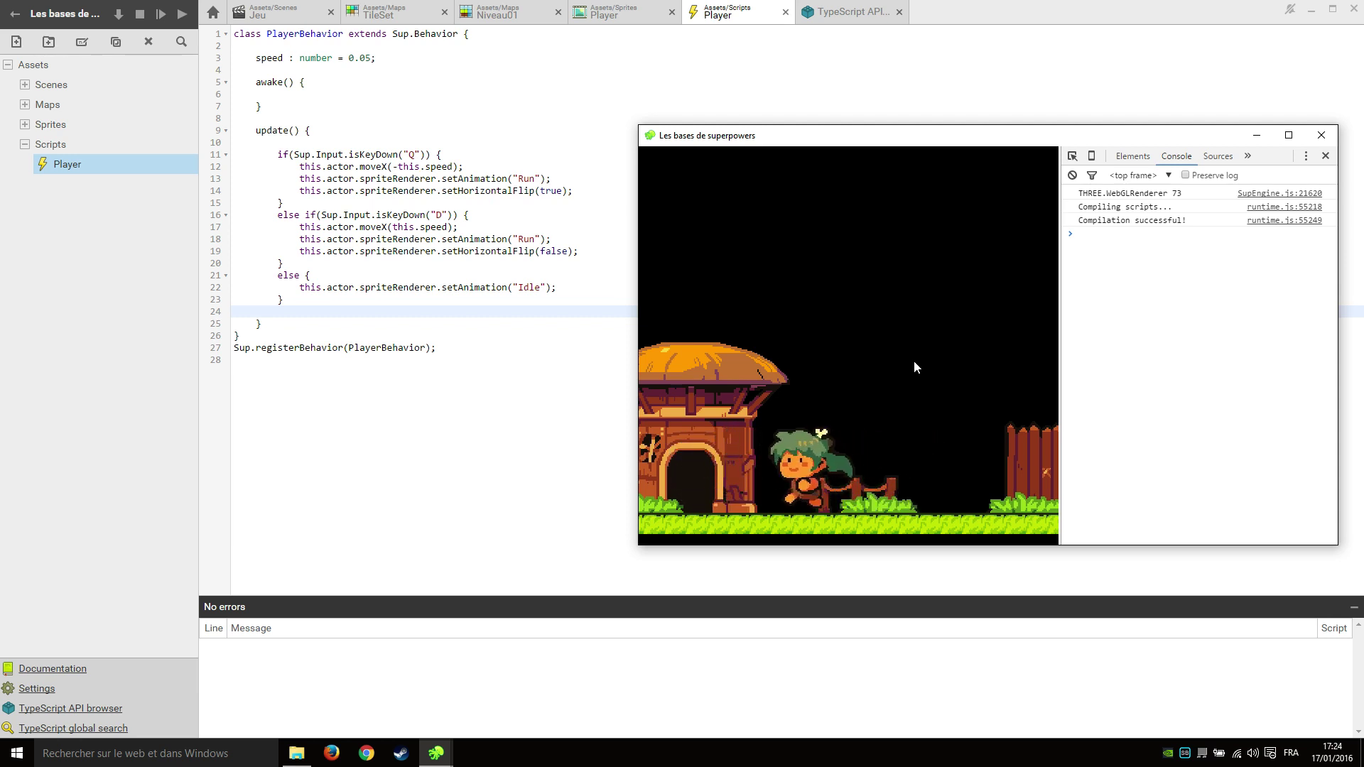
{"action": "key", "text": "d"}
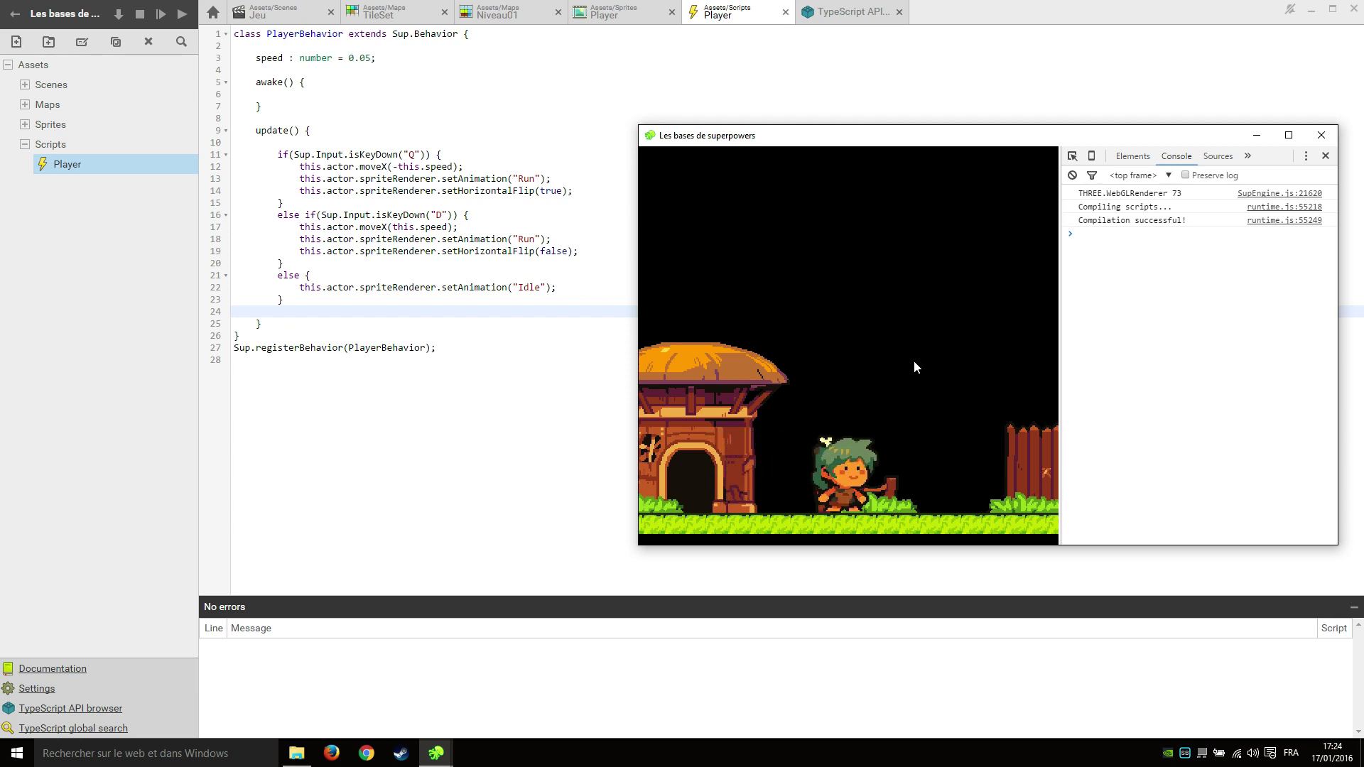
{"action": "left_click", "coordinate": [1320, 135]}
Move Player to the scene root and nest the Camera under Player in the Jeu hierarchy.
{"action": "left_click", "coordinate": [277, 15]}
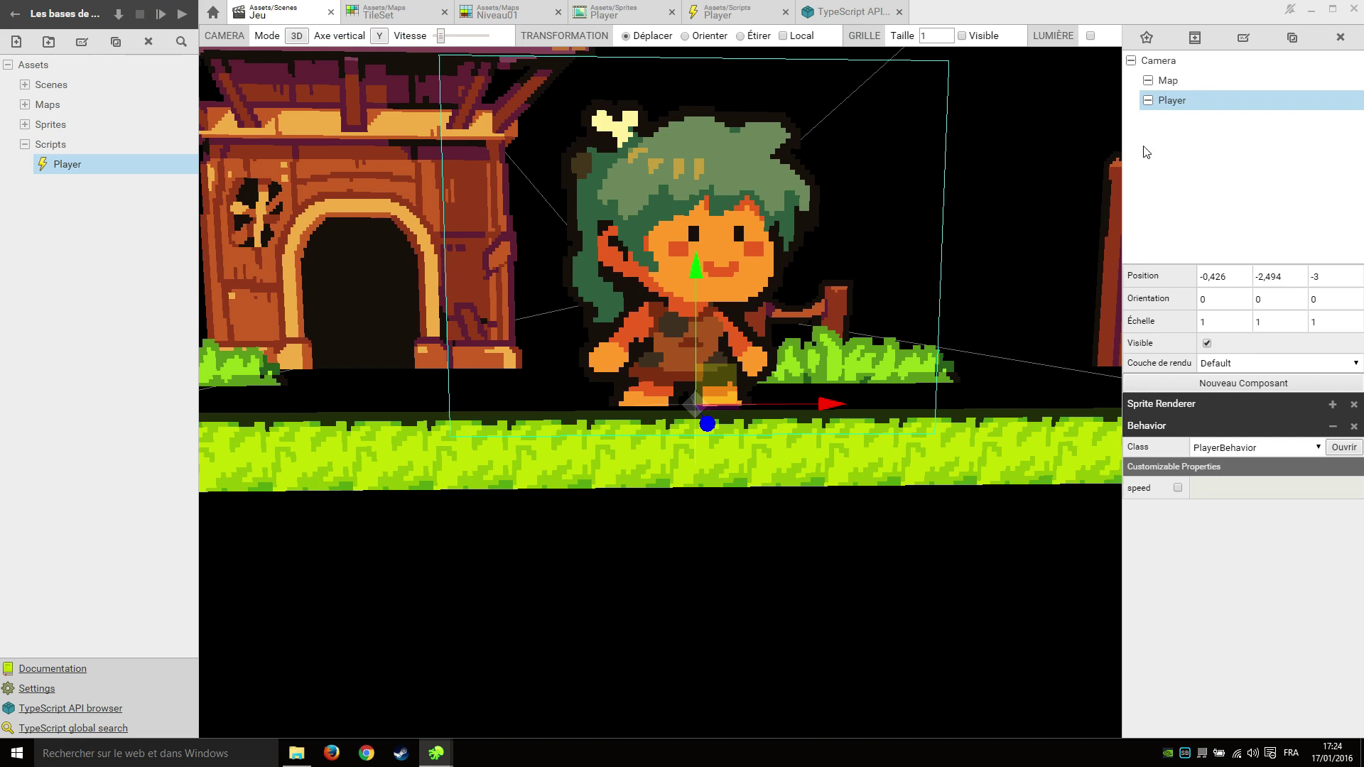
{"action": "left_click", "coordinate": [1183, 130]}
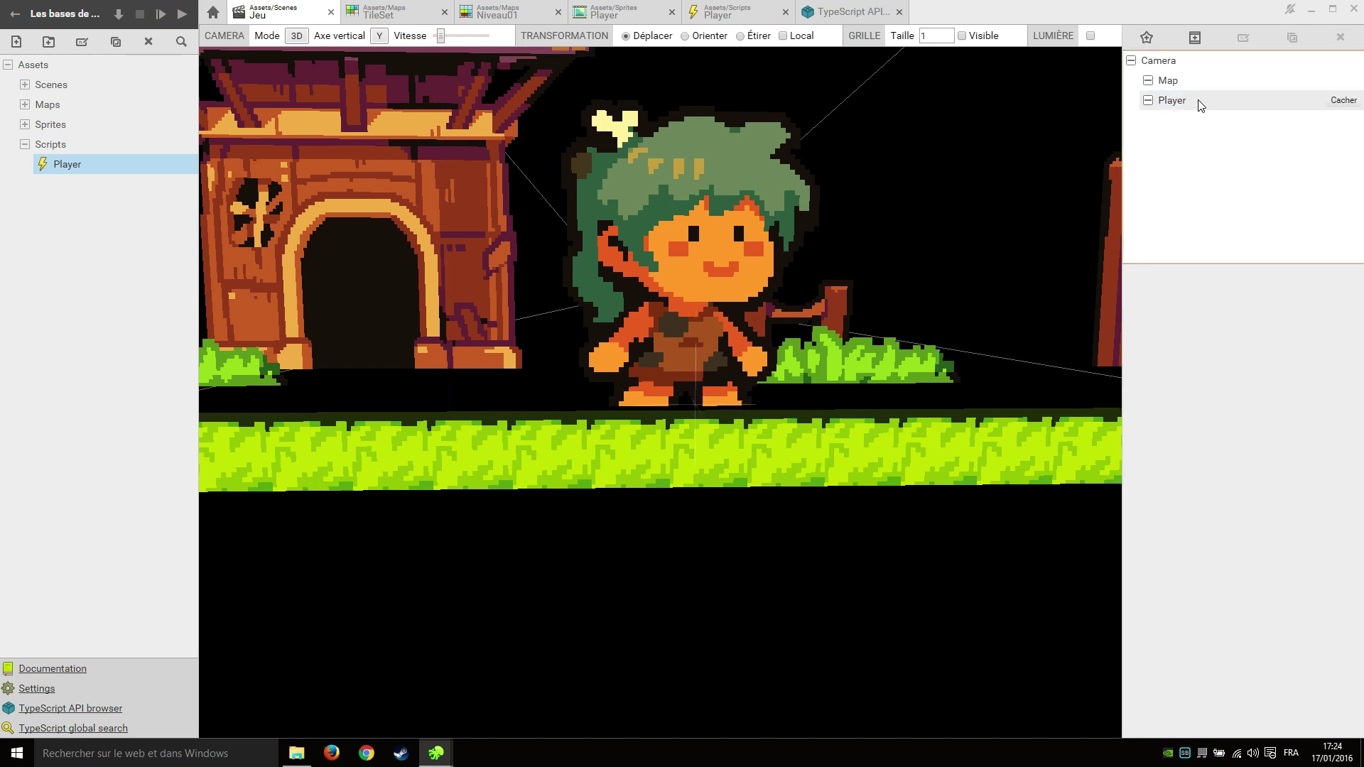
{"action": "left_click_drag", "start_coordinate": [1196, 107], "coordinate": [1197, 135]}
{"action": "left_click", "coordinate": [1198, 128]}
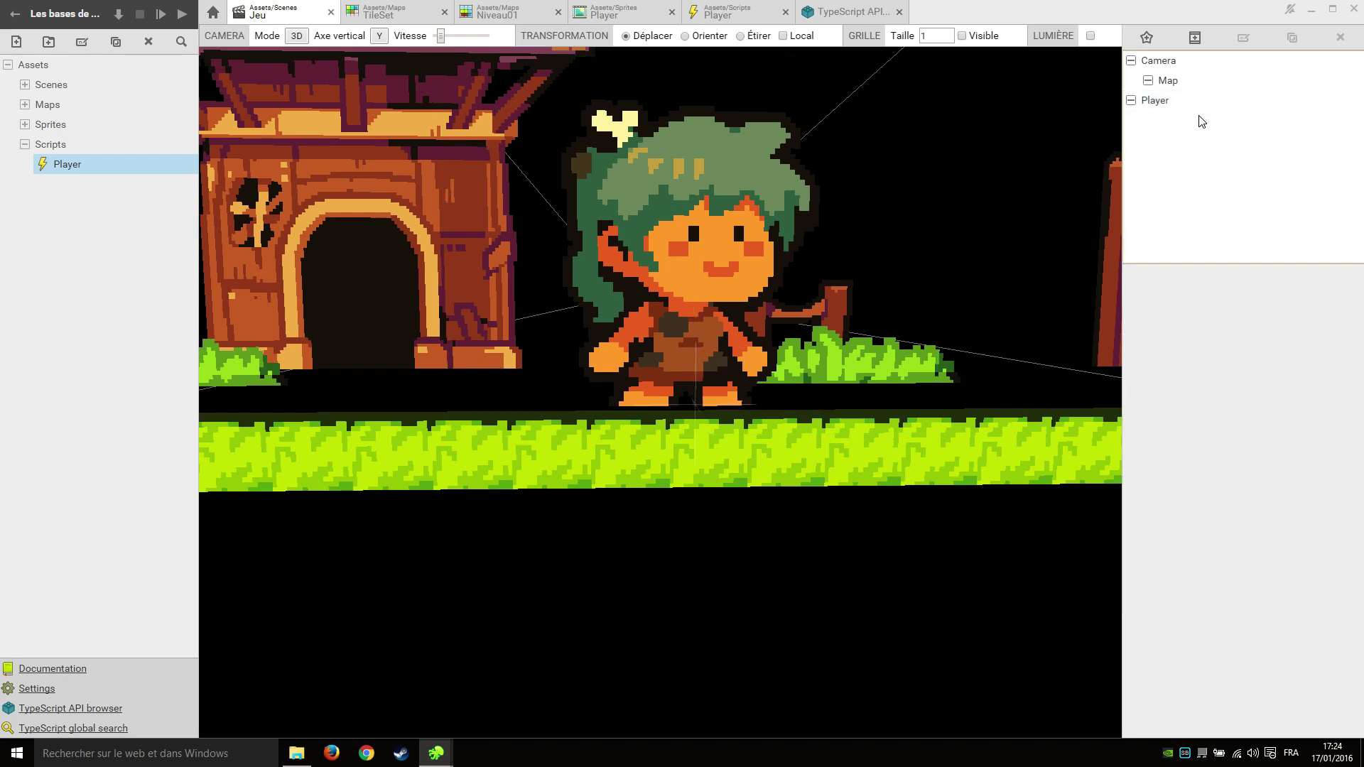
{"action": "left_click_drag", "start_coordinate": [1187, 61], "coordinate": [1223, 108]}
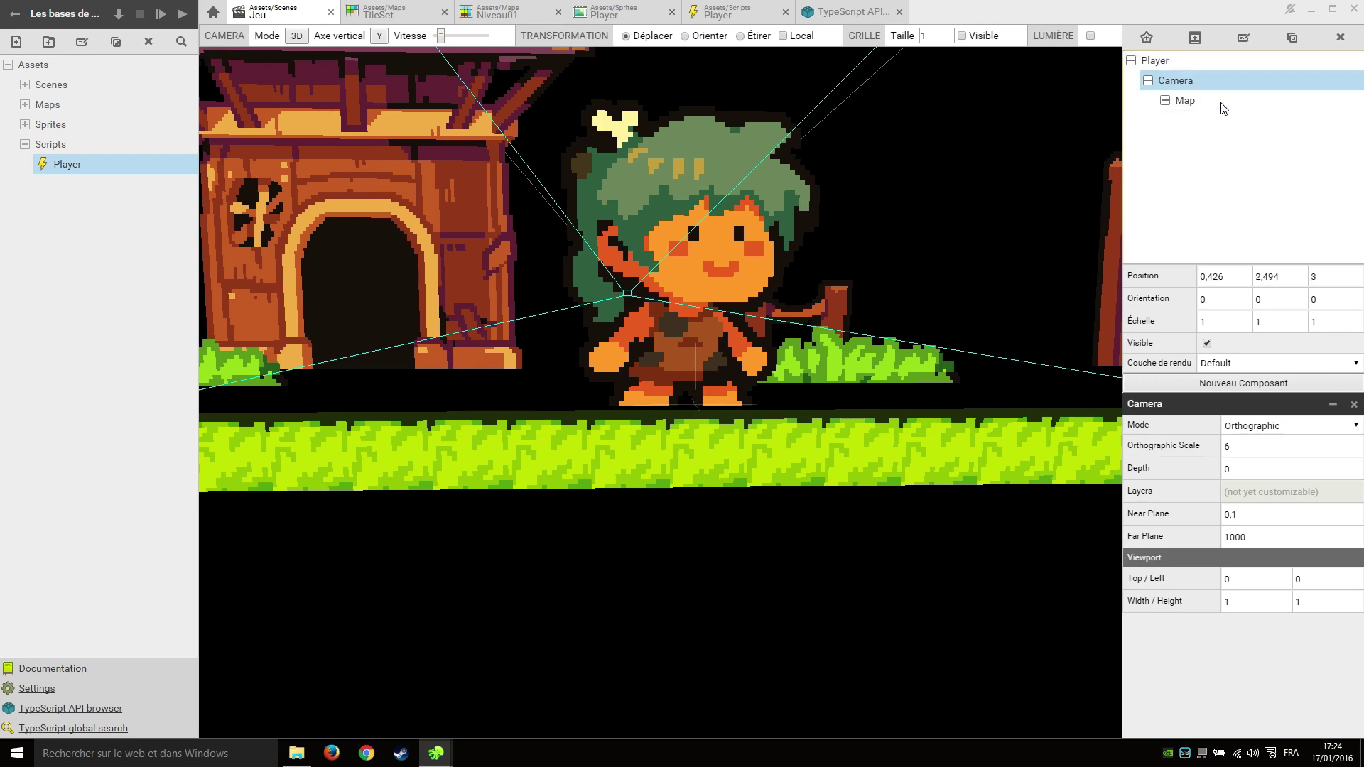
{"action": "left_click", "coordinate": [1219, 173]}
Run the game, walk left with Q to check the camera follows, then close it.
{"action": "left_click", "coordinate": [161, 13]}
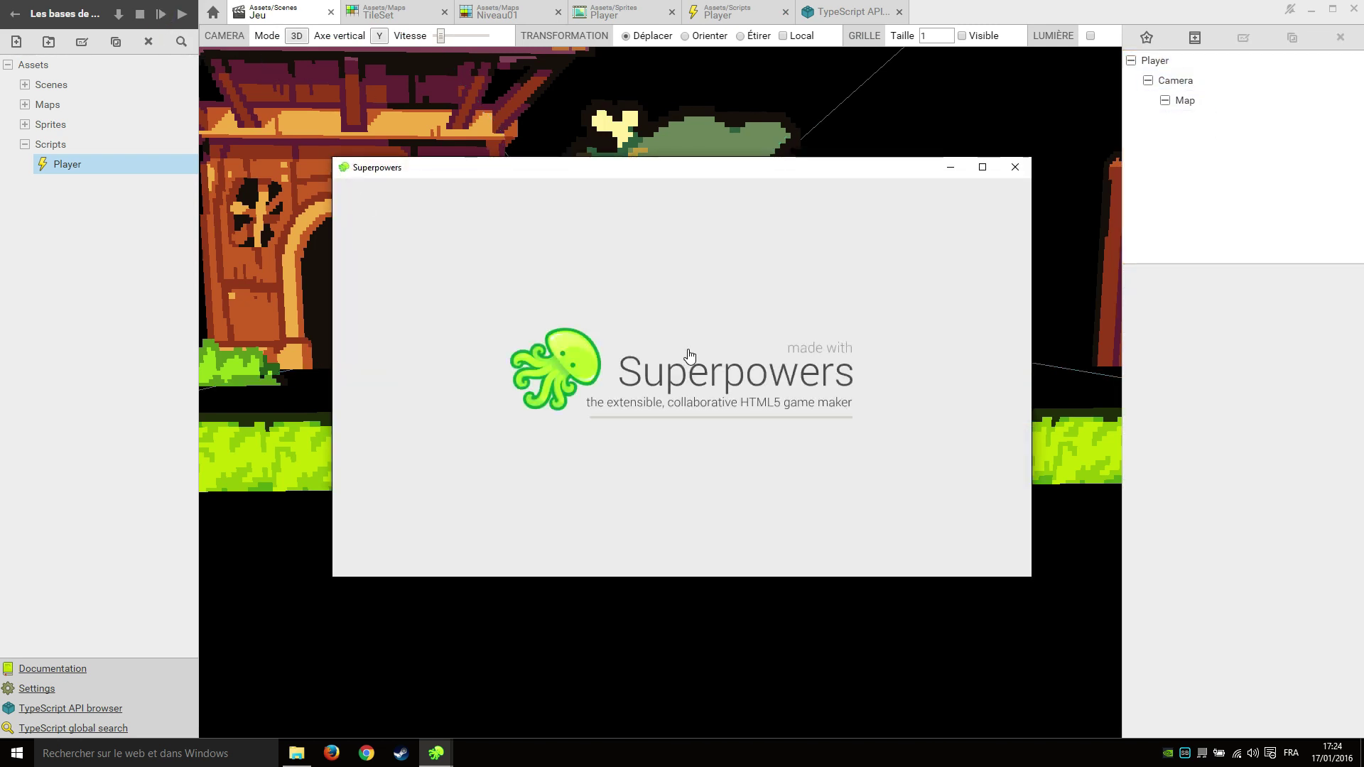
{"action": "type", "text": "q"}
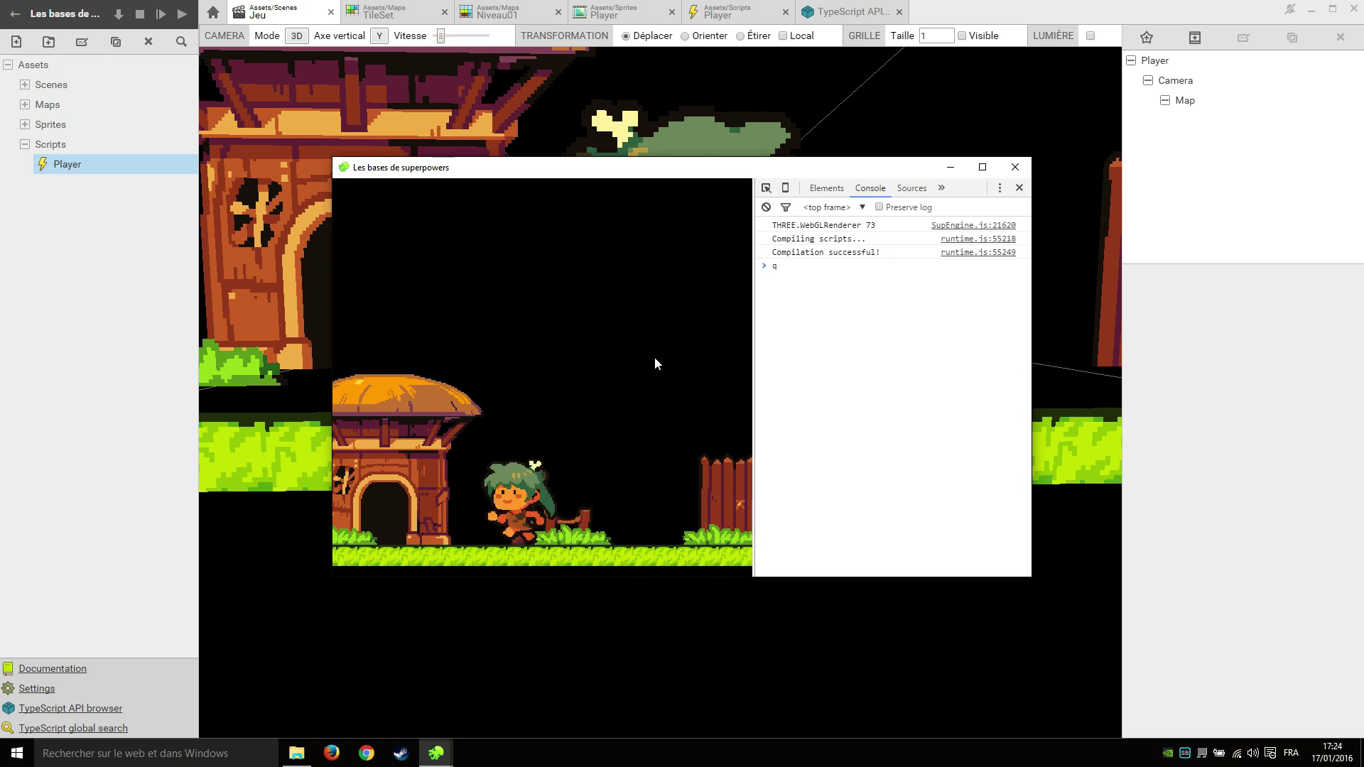
{"action": "left_click", "coordinate": [1020, 174]}
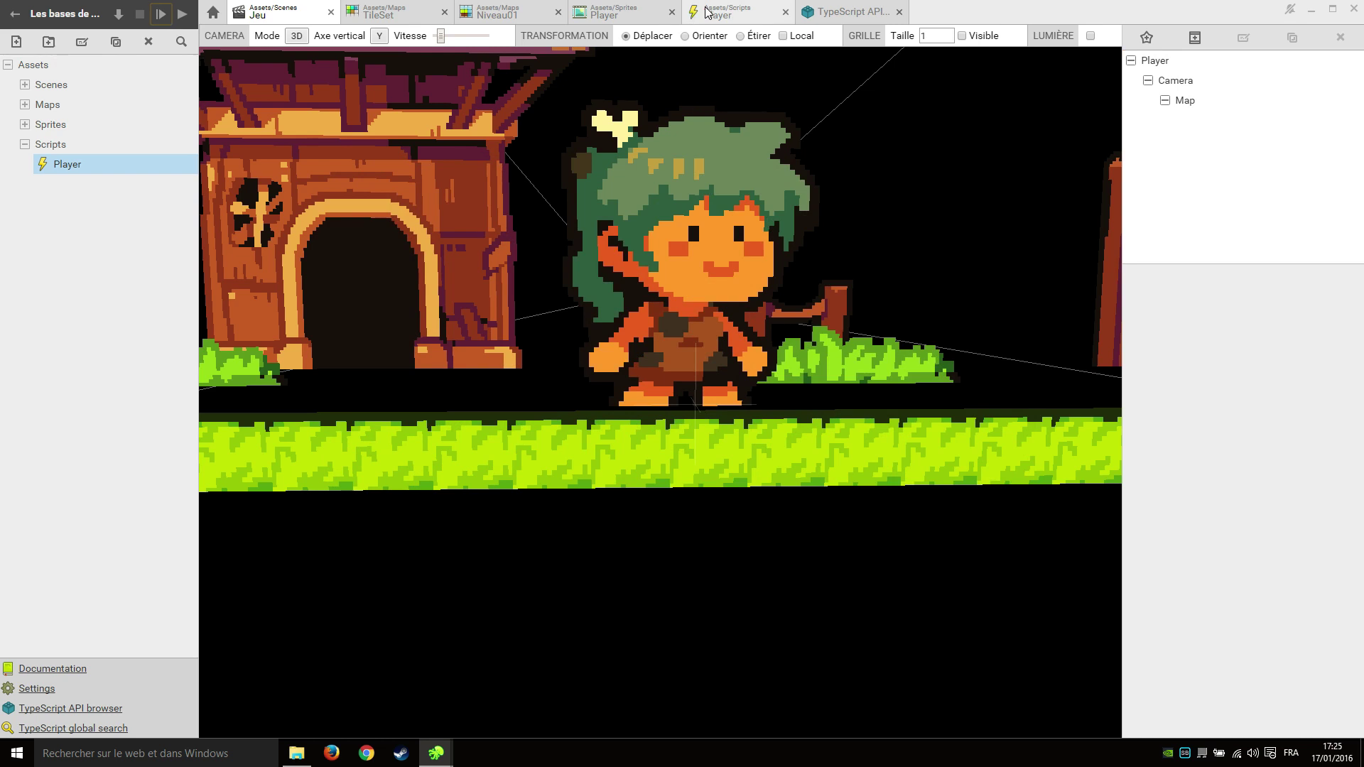
Close the TileSet, Niveau01, Player sprite and Player script editor tabs.
{"action": "left_click", "coordinate": [1220, 83]}
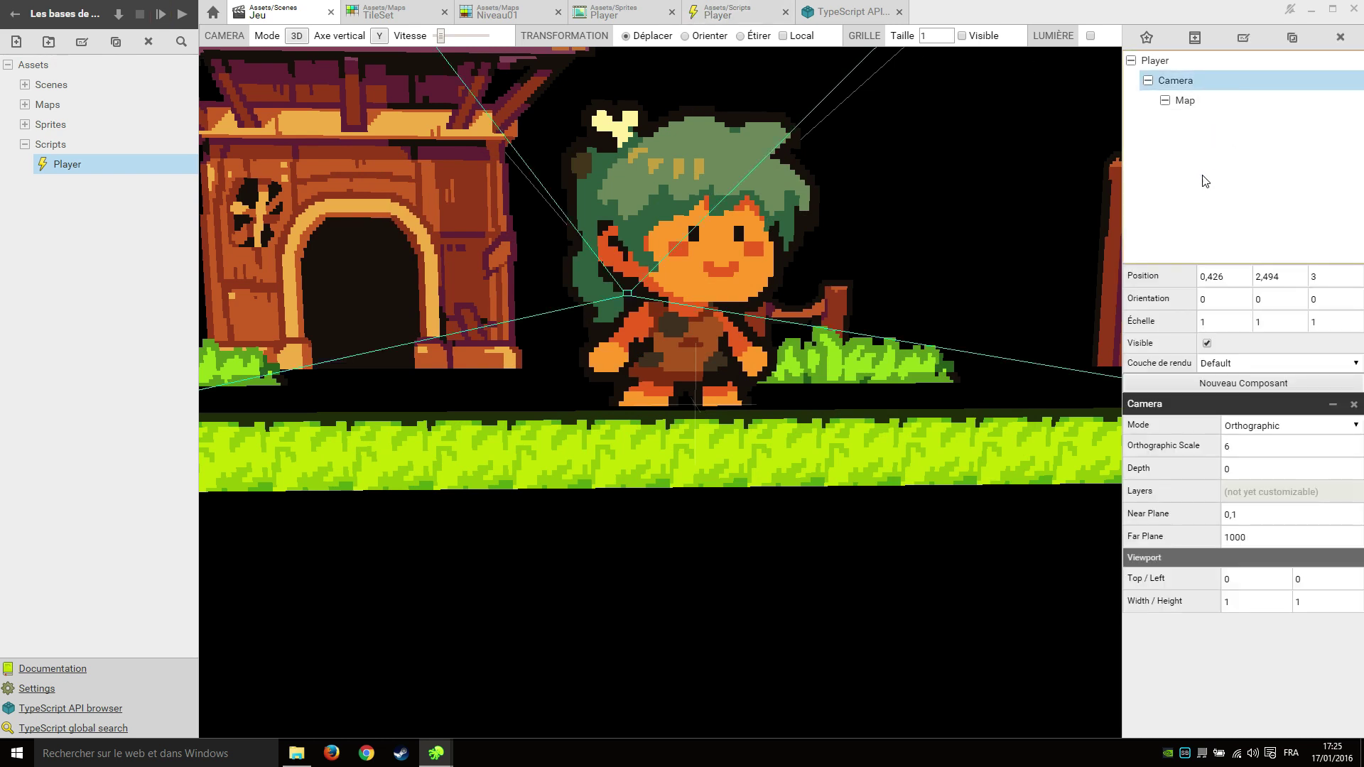
{"action": "left_click", "coordinate": [1204, 184]}
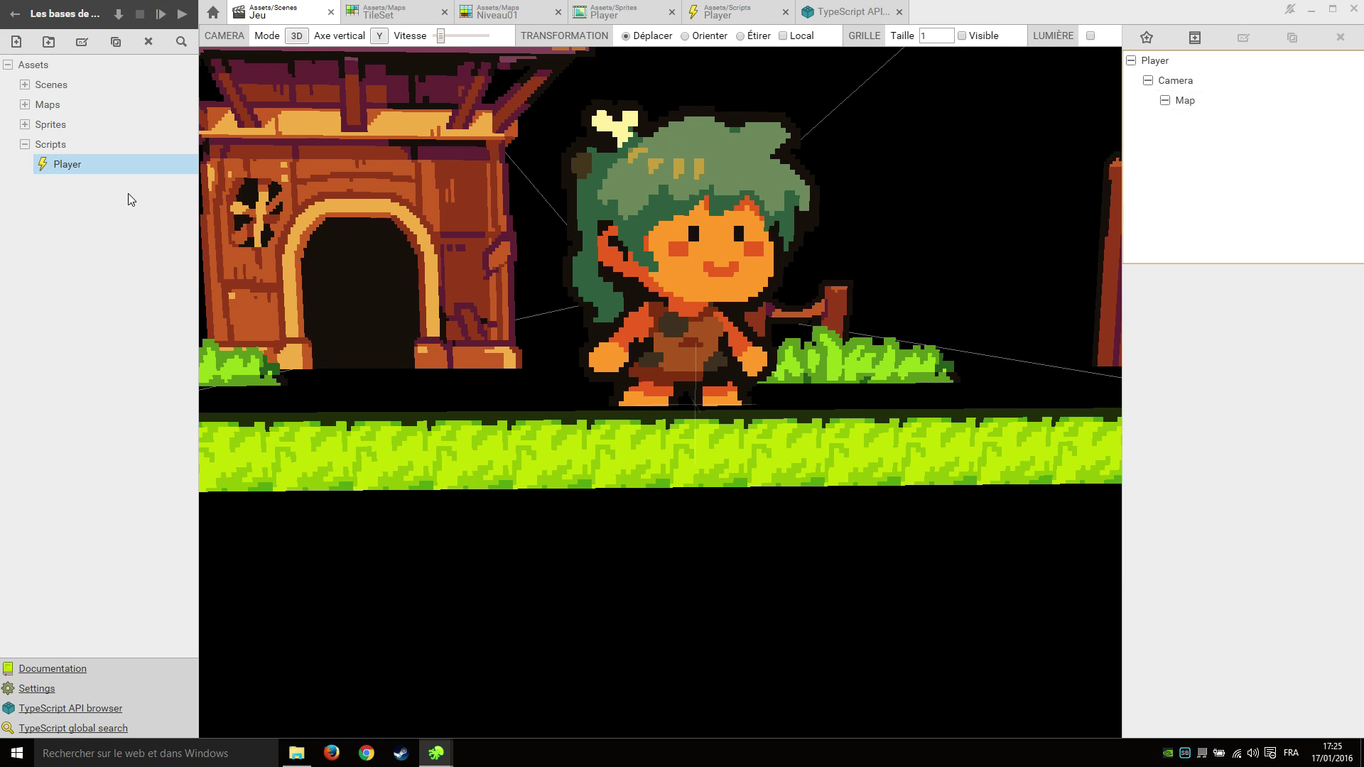
{"action": "left_click", "coordinate": [24, 144]}
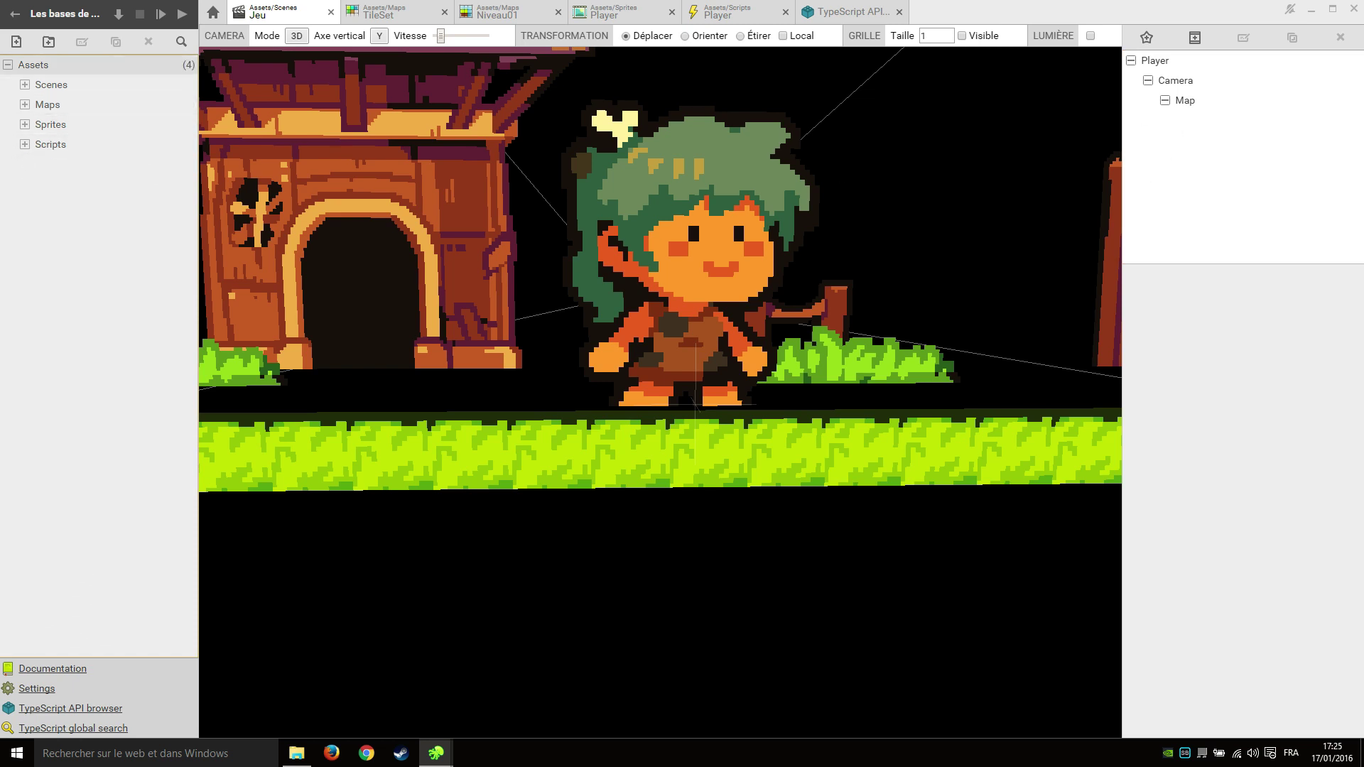
{"action": "left_click", "coordinate": [25, 144]}
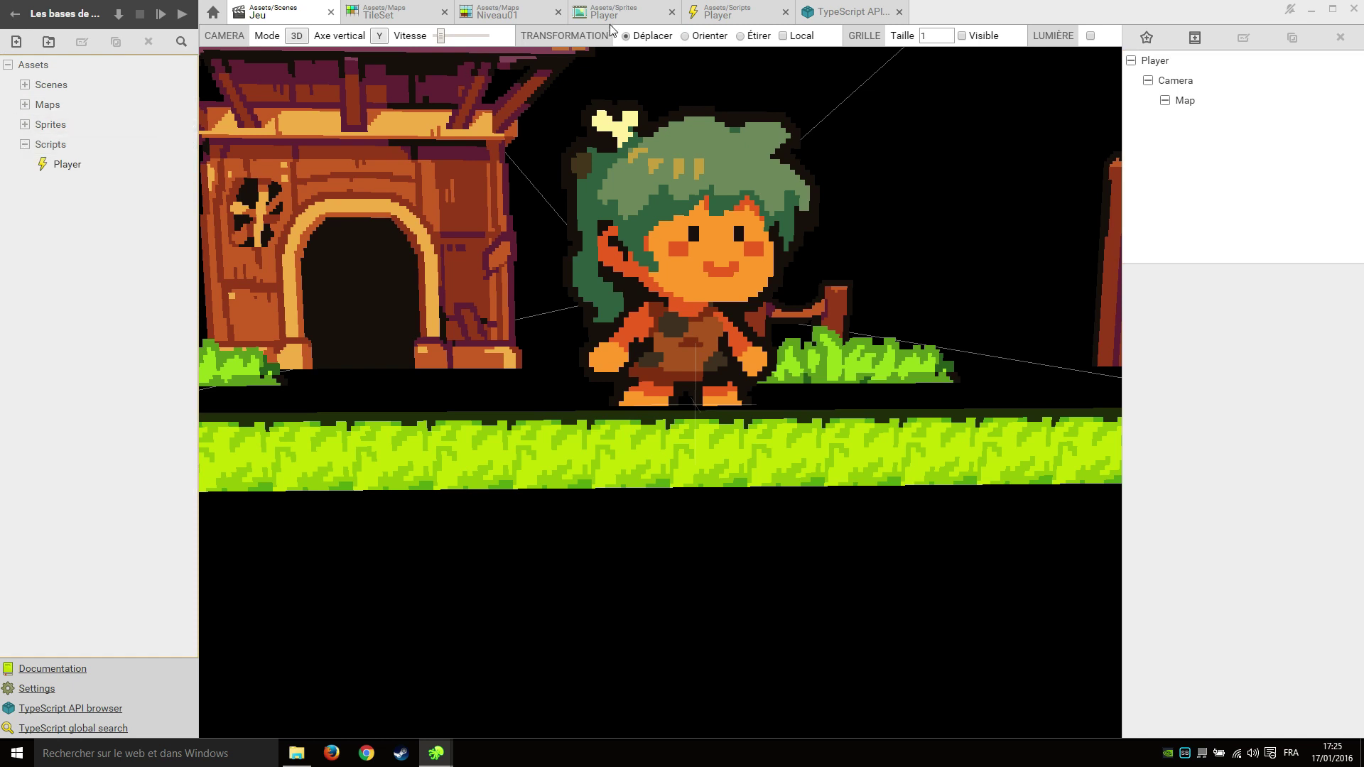
{"action": "left_click", "coordinate": [445, 12]}
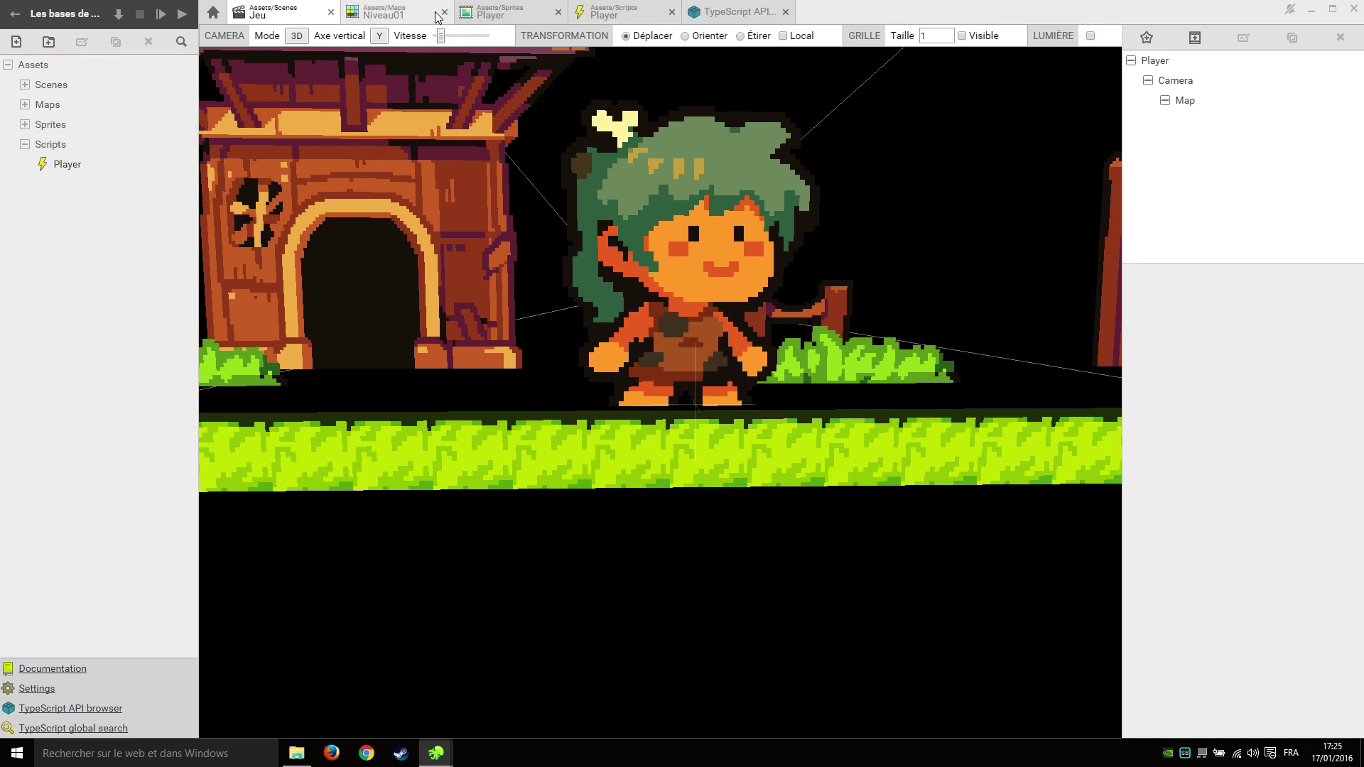
{"action": "left_click", "coordinate": [445, 12]}
{"action": "left_click", "coordinate": [445, 12]}
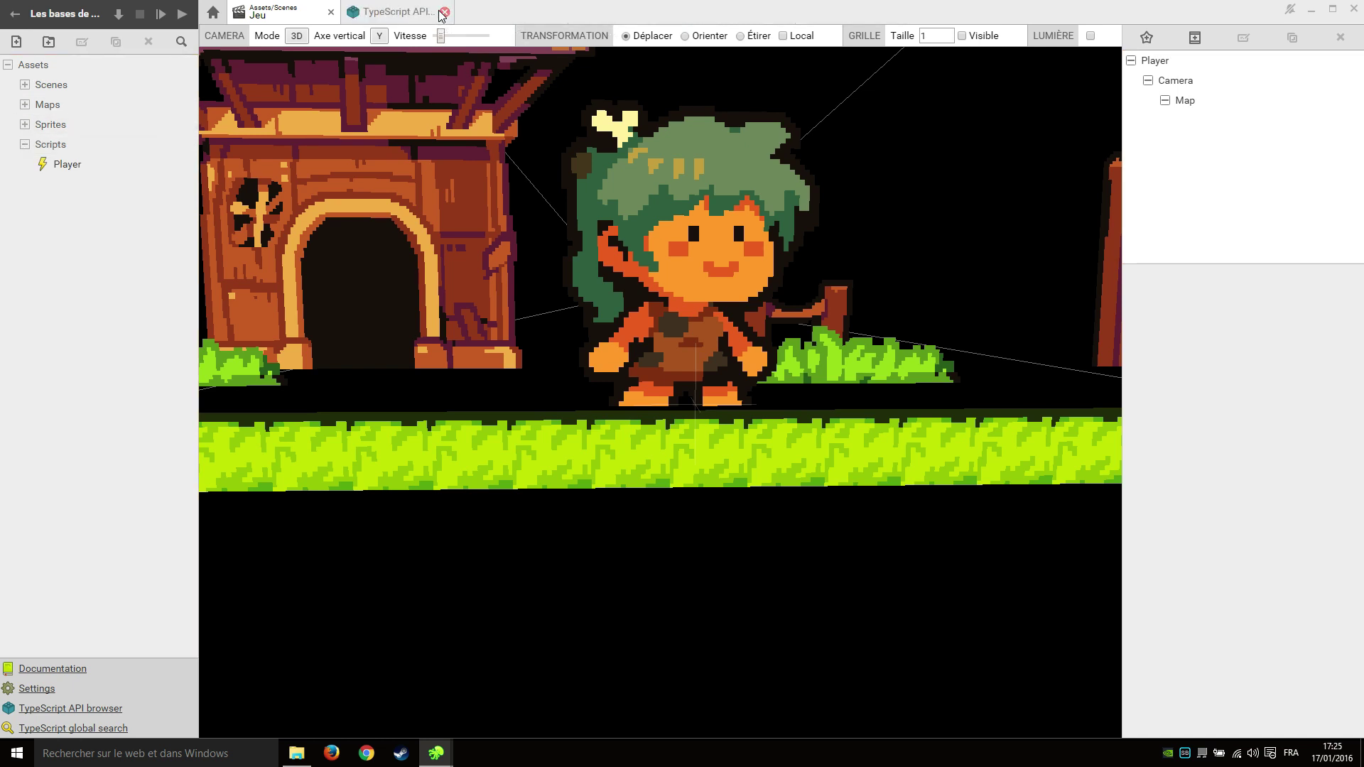
{"action": "left_click", "coordinate": [444, 12]}
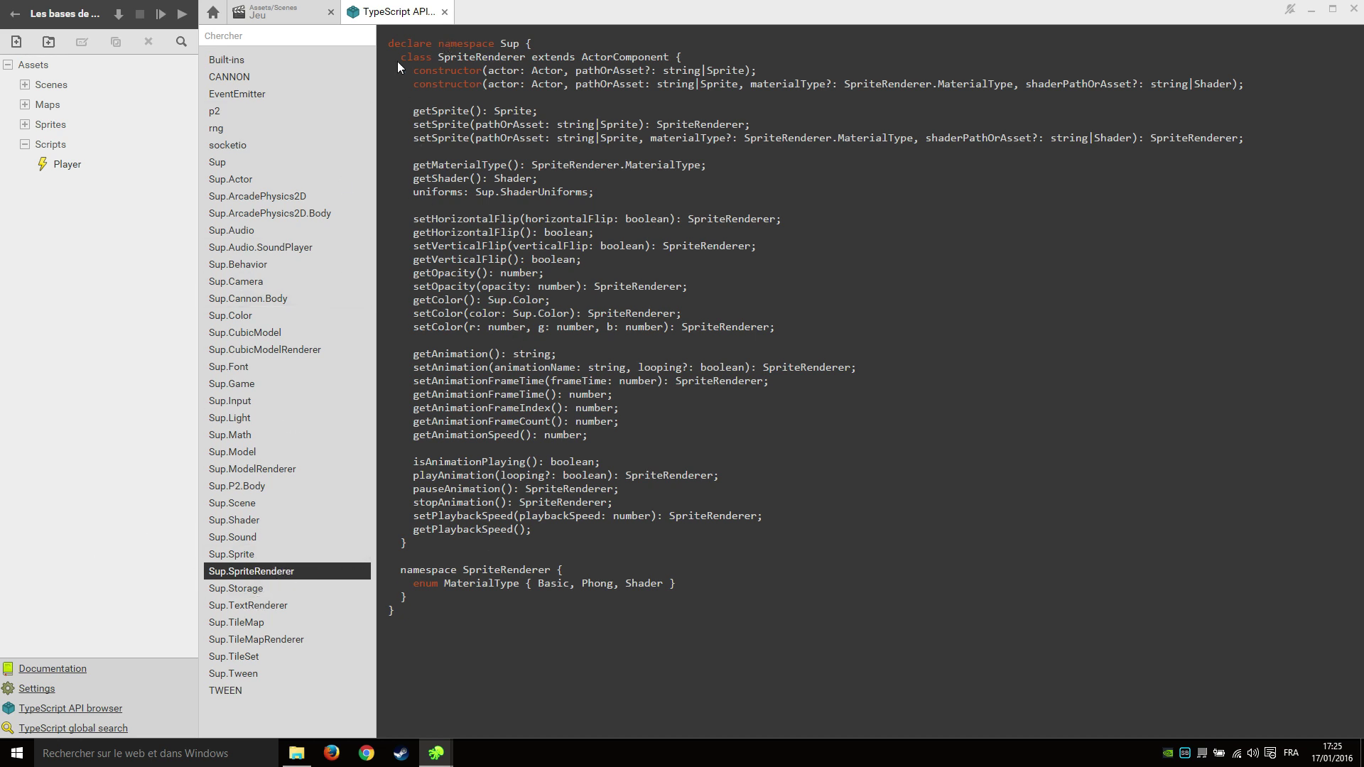
Browse the SpriteRenderer, ModelRenderer, TextRenderer, TileMapRenderer and TileMap API references.
{"action": "left_click_drag", "start_coordinate": [395, 42], "coordinate": [705, 625]}
{"action": "left_click", "coordinate": [699, 604]}
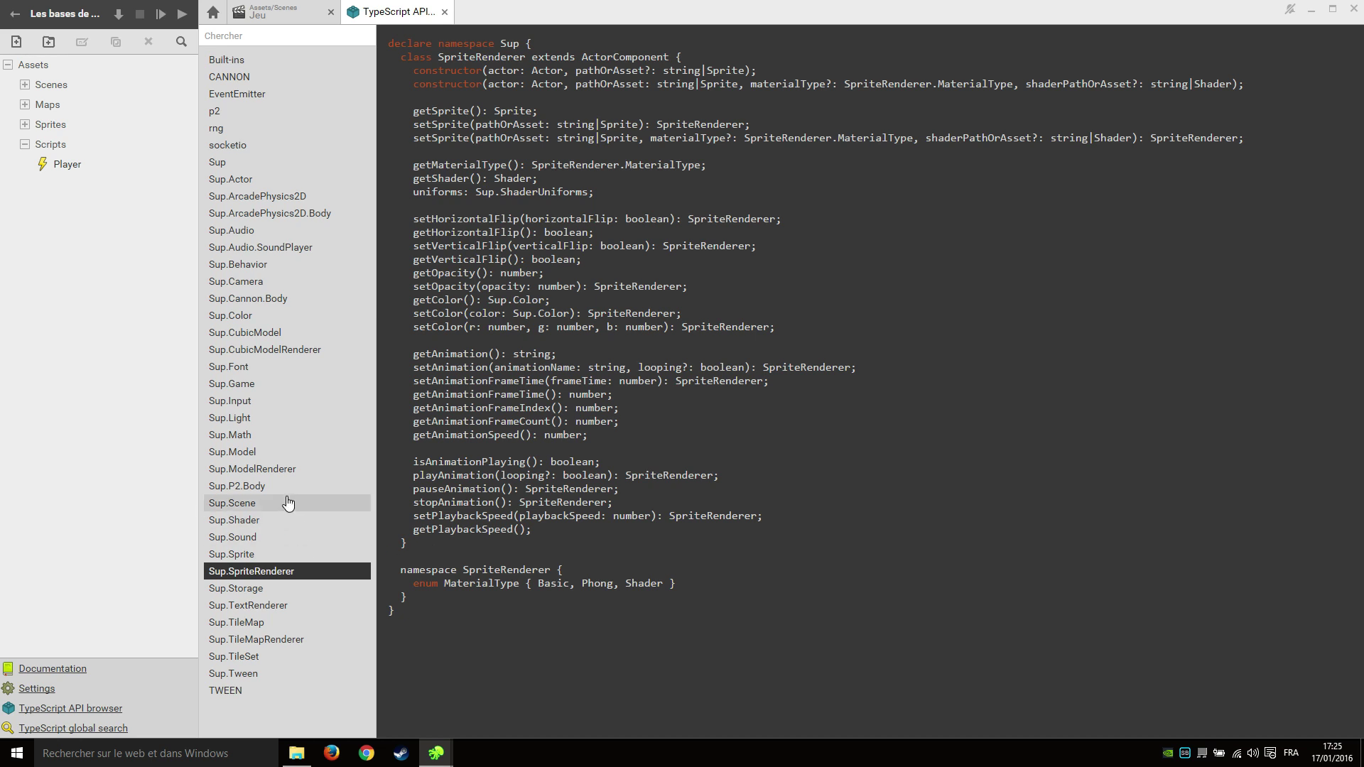
{"action": "left_click", "coordinate": [301, 475]}
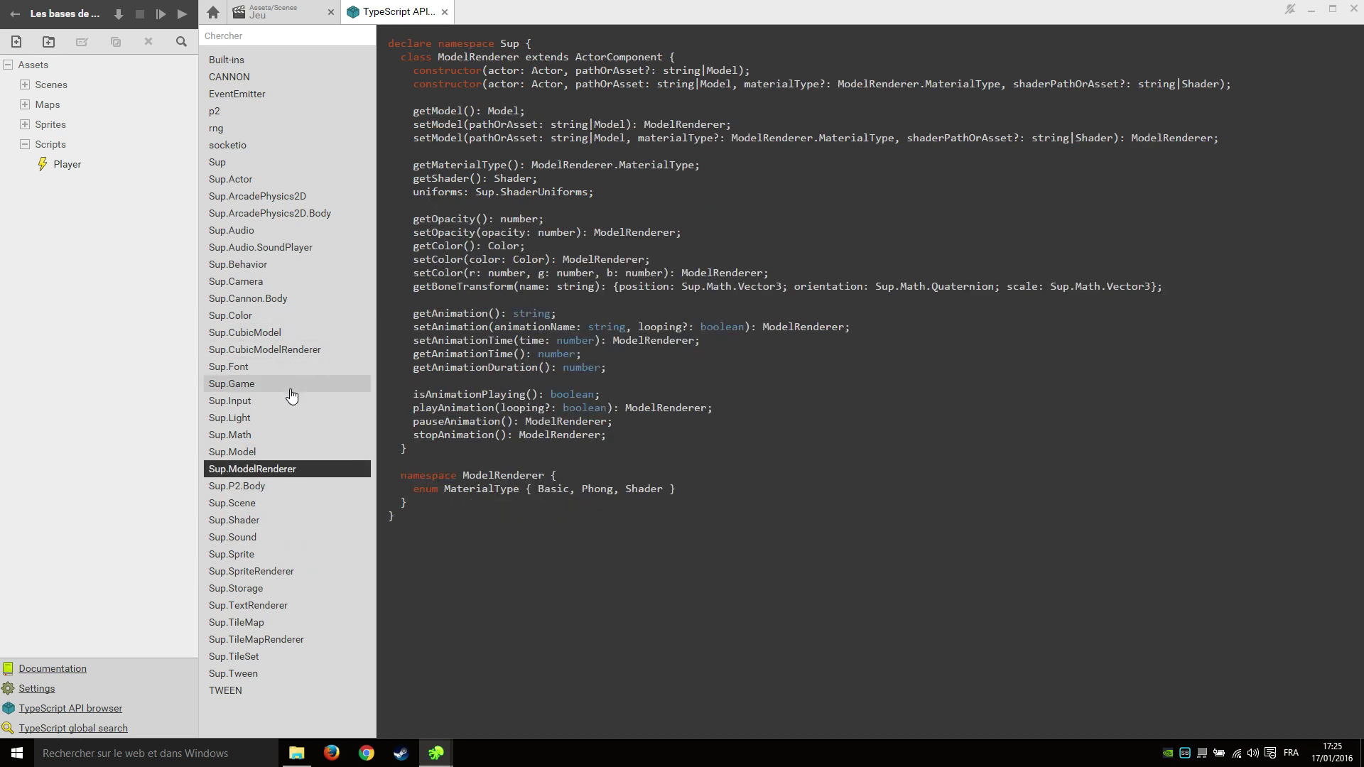
{"action": "left_click", "coordinate": [300, 613]}
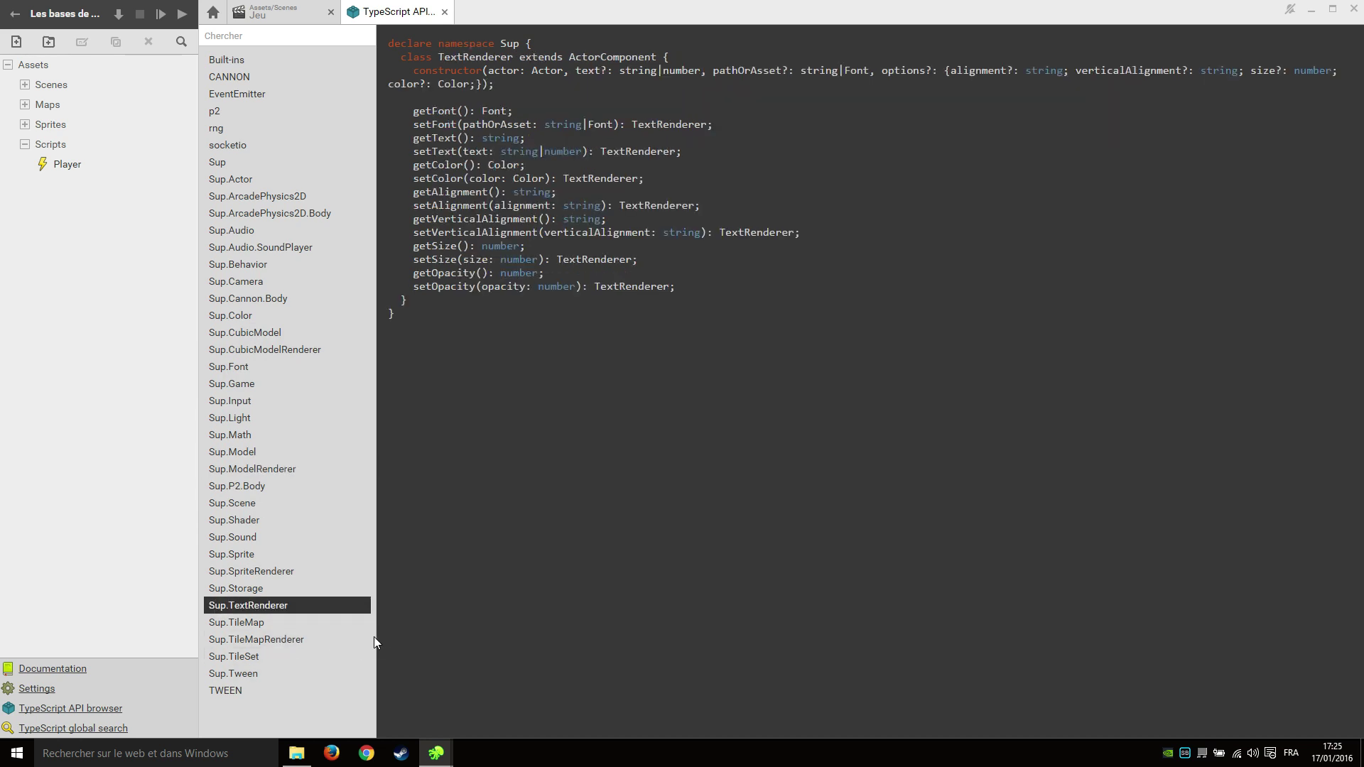
{"action": "left_click", "coordinate": [293, 639]}
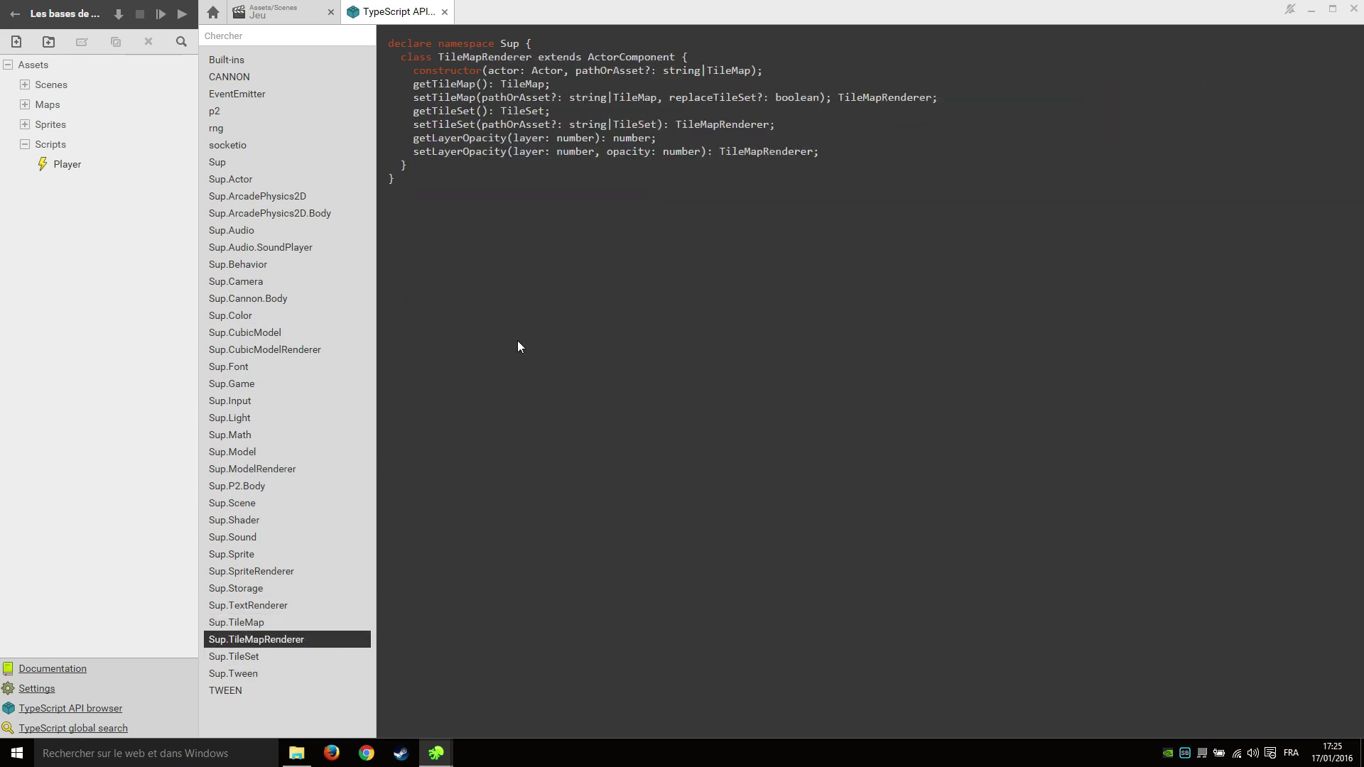
{"action": "left_click", "coordinate": [298, 623]}
{"action": "left_click_drag", "start_coordinate": [492, 220], "coordinate": [397, 57]}
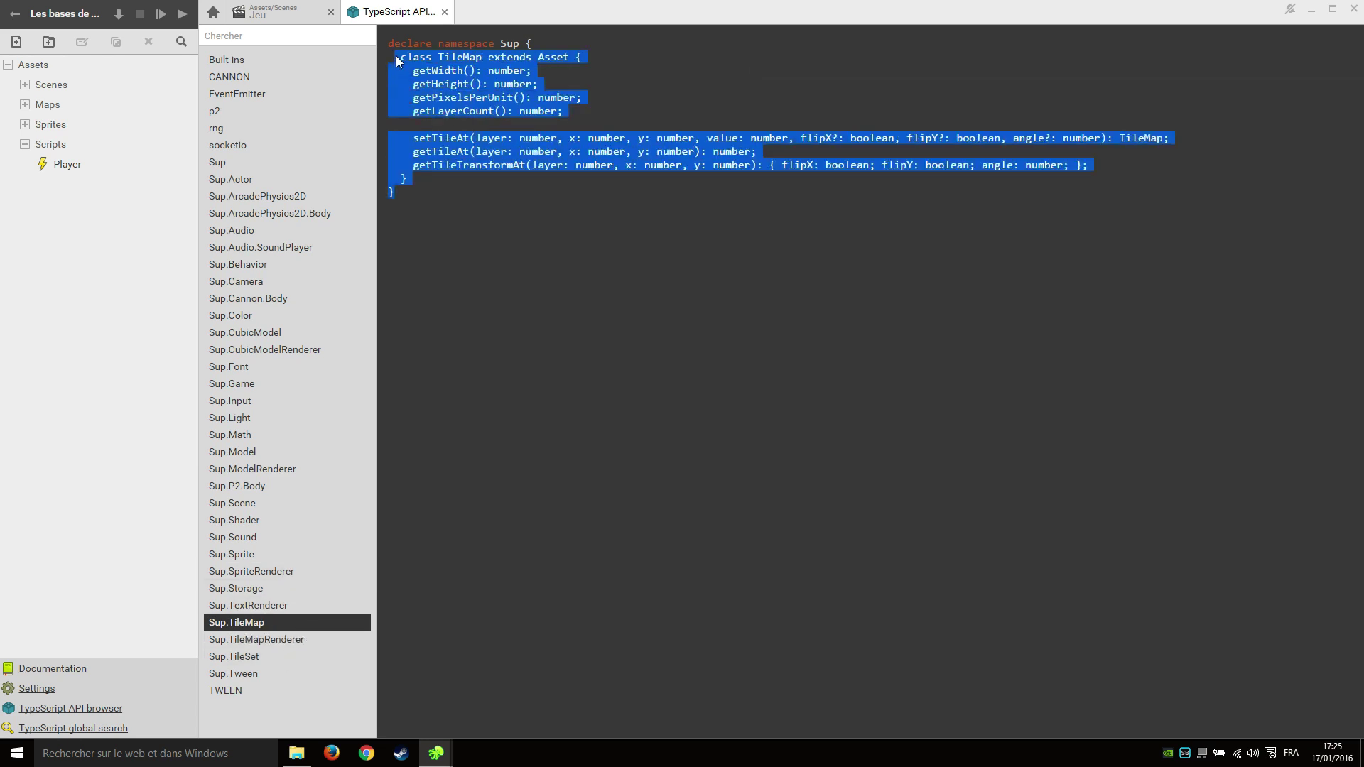
{"action": "left_click", "coordinate": [448, 83]}
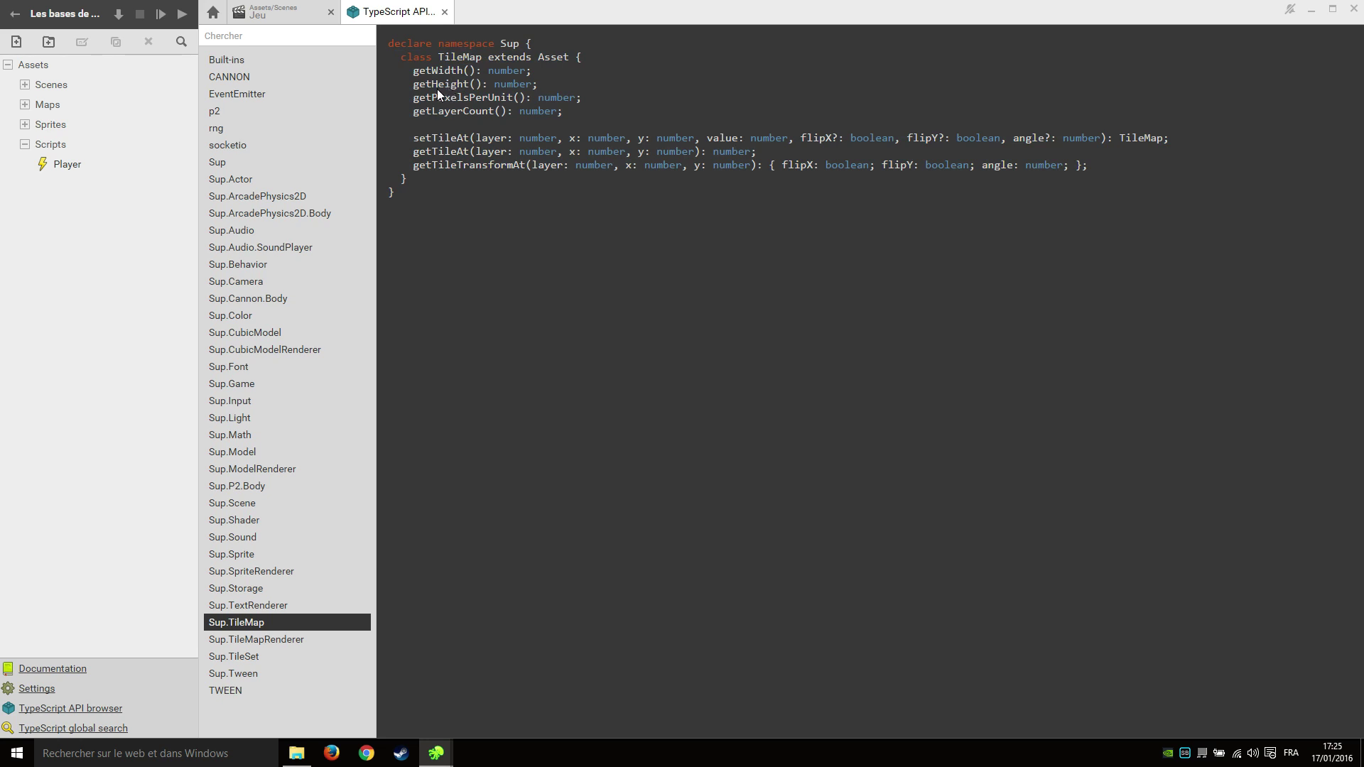
Inspect the Sup.Sprite and Sup.Game APIs, highlighting getPixelsPerUnit, getFPS and getScreenRatio.
{"action": "left_click", "coordinate": [268, 555]}
{"action": "left_click_drag", "start_coordinate": [438, 102], "coordinate": [481, 98]}
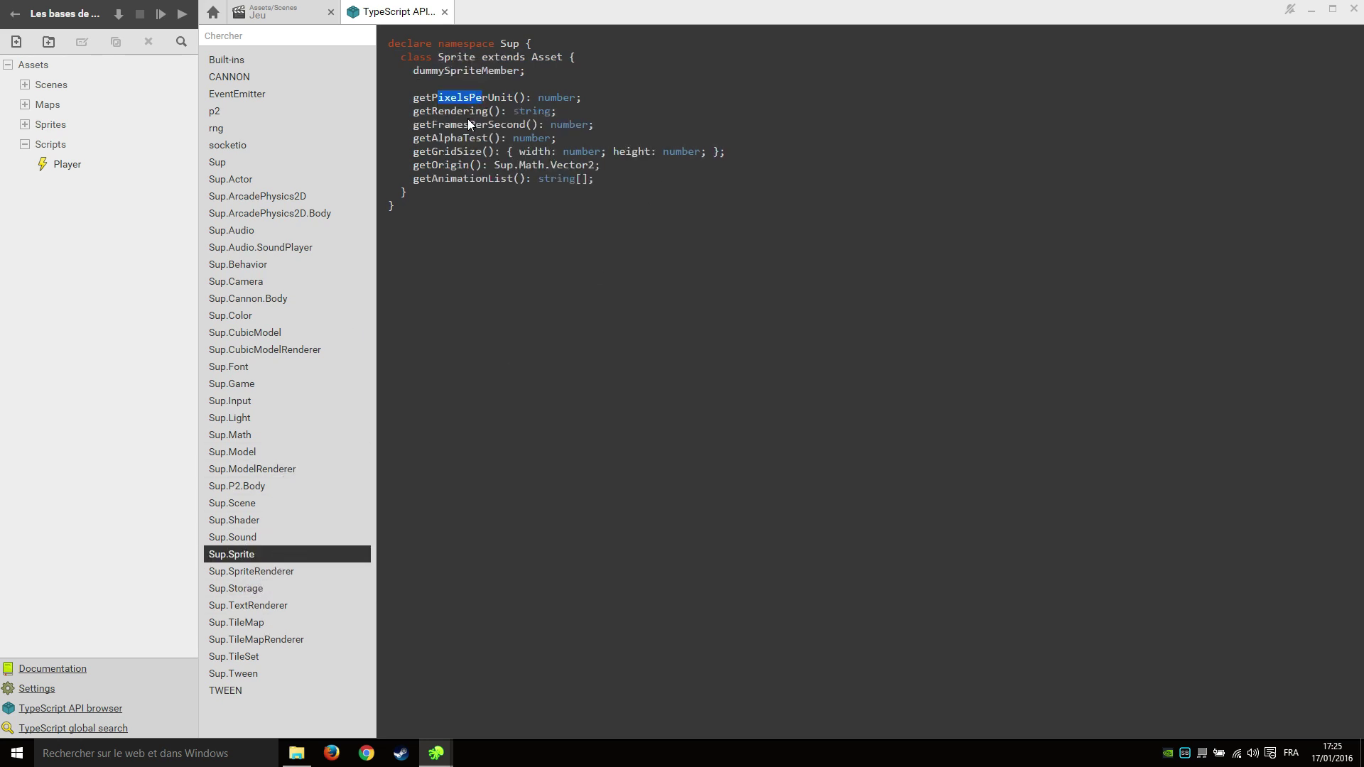
{"action": "left_click", "coordinate": [318, 388]}
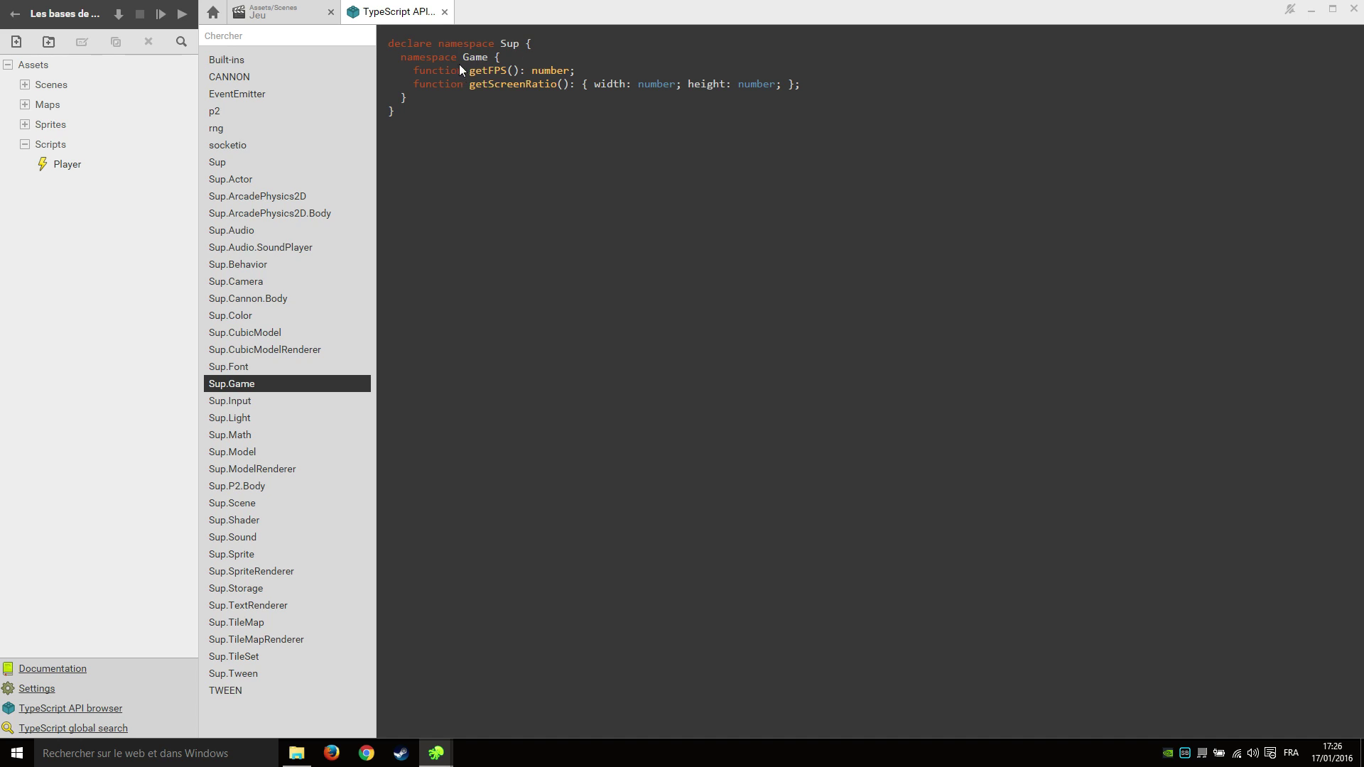
{"action": "double_click", "coordinate": [481, 74]}
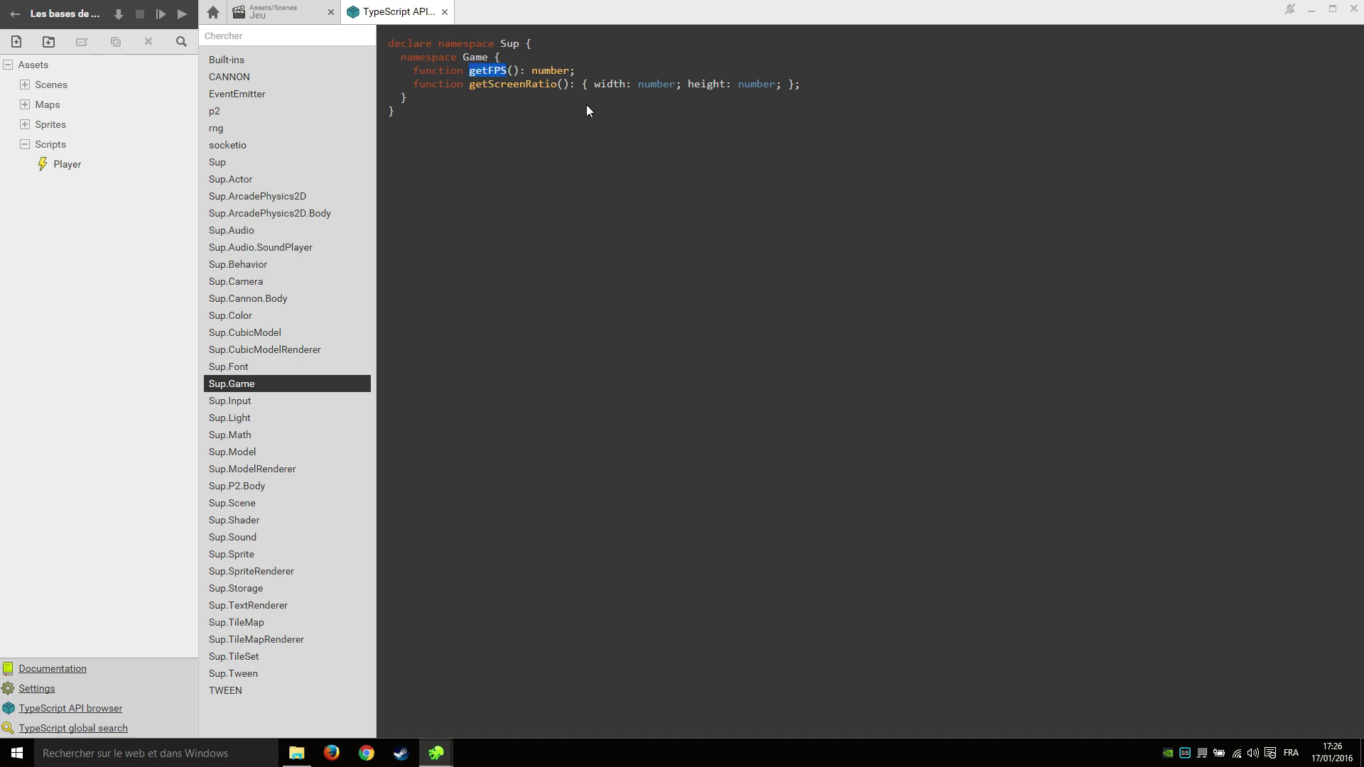
{"action": "double_click", "coordinate": [527, 88]}
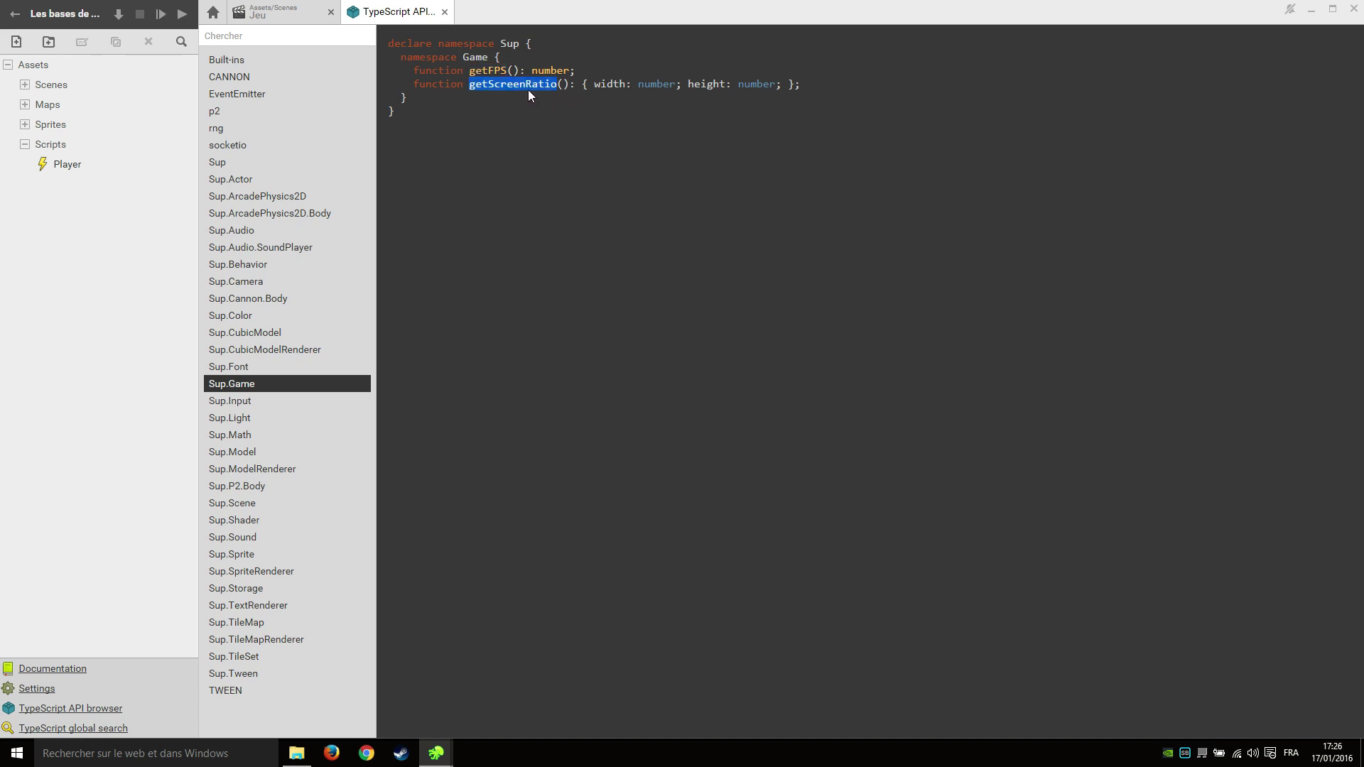
Review Sup.Behavior's awake, start and onDestroy methods, then show Sup.ArcadePhysics2D.
{"action": "left_click", "coordinate": [301, 273]}
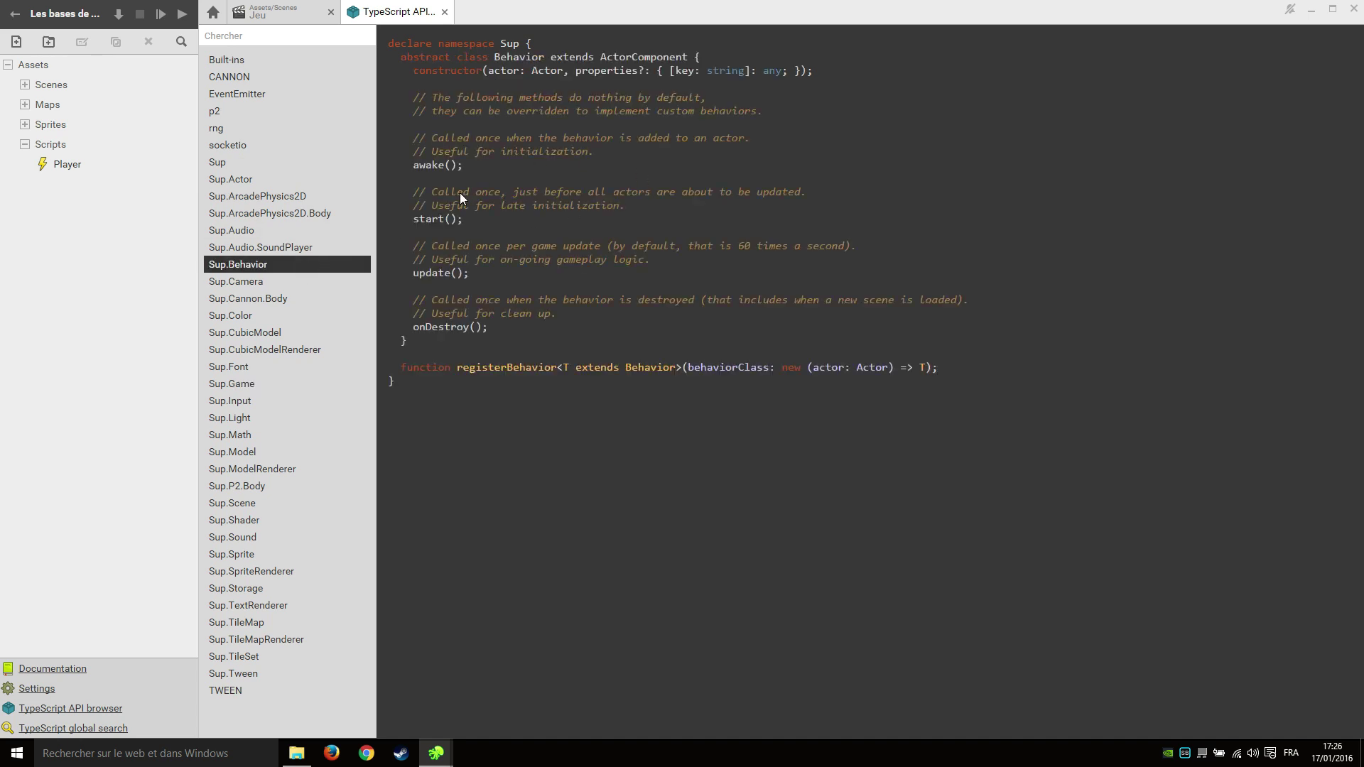
{"action": "left_click_drag", "start_coordinate": [429, 61], "coordinate": [513, 235]}
{"action": "left_click", "coordinate": [476, 259]}
{"action": "double_click", "coordinate": [431, 165]}
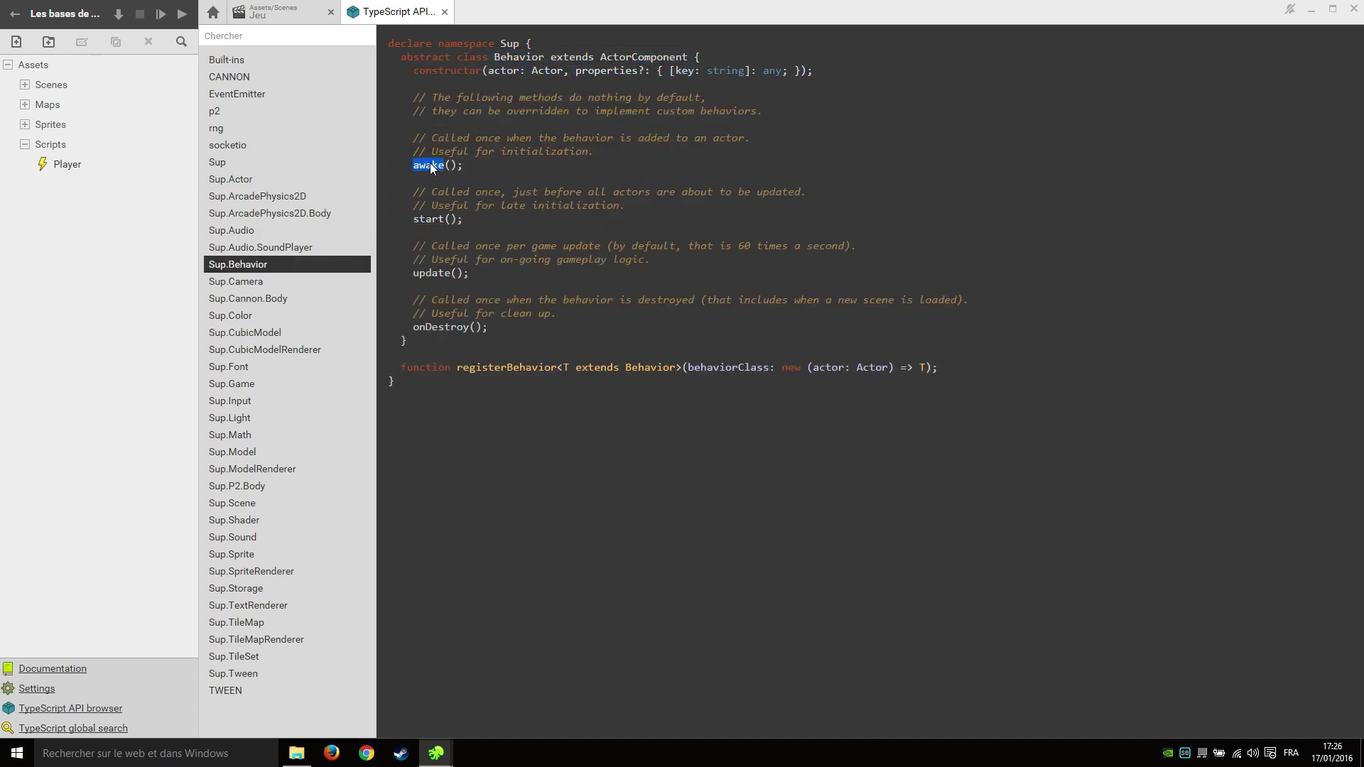
{"action": "double_click", "coordinate": [434, 218]}
{"action": "double_click", "coordinate": [436, 261]}
{"action": "double_click", "coordinate": [433, 329]}
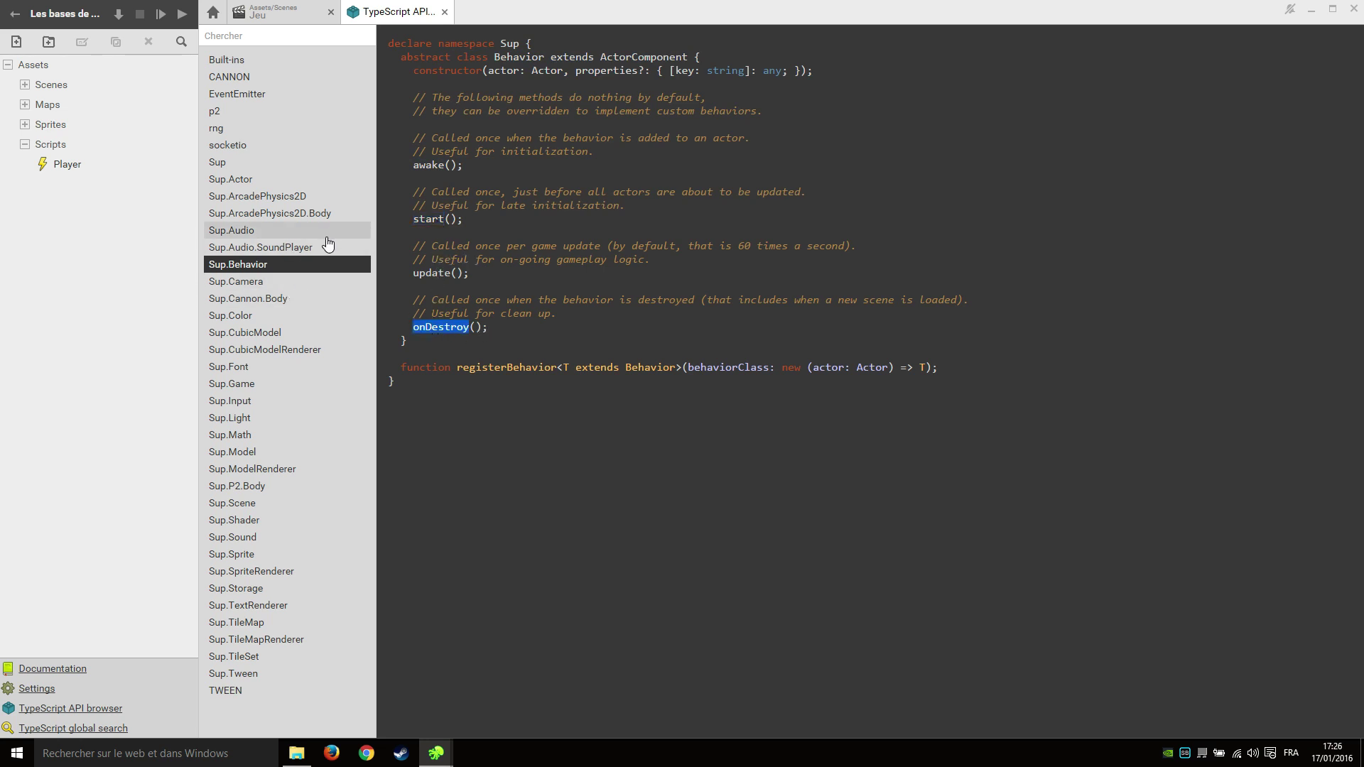
{"action": "left_click", "coordinate": [294, 196]}
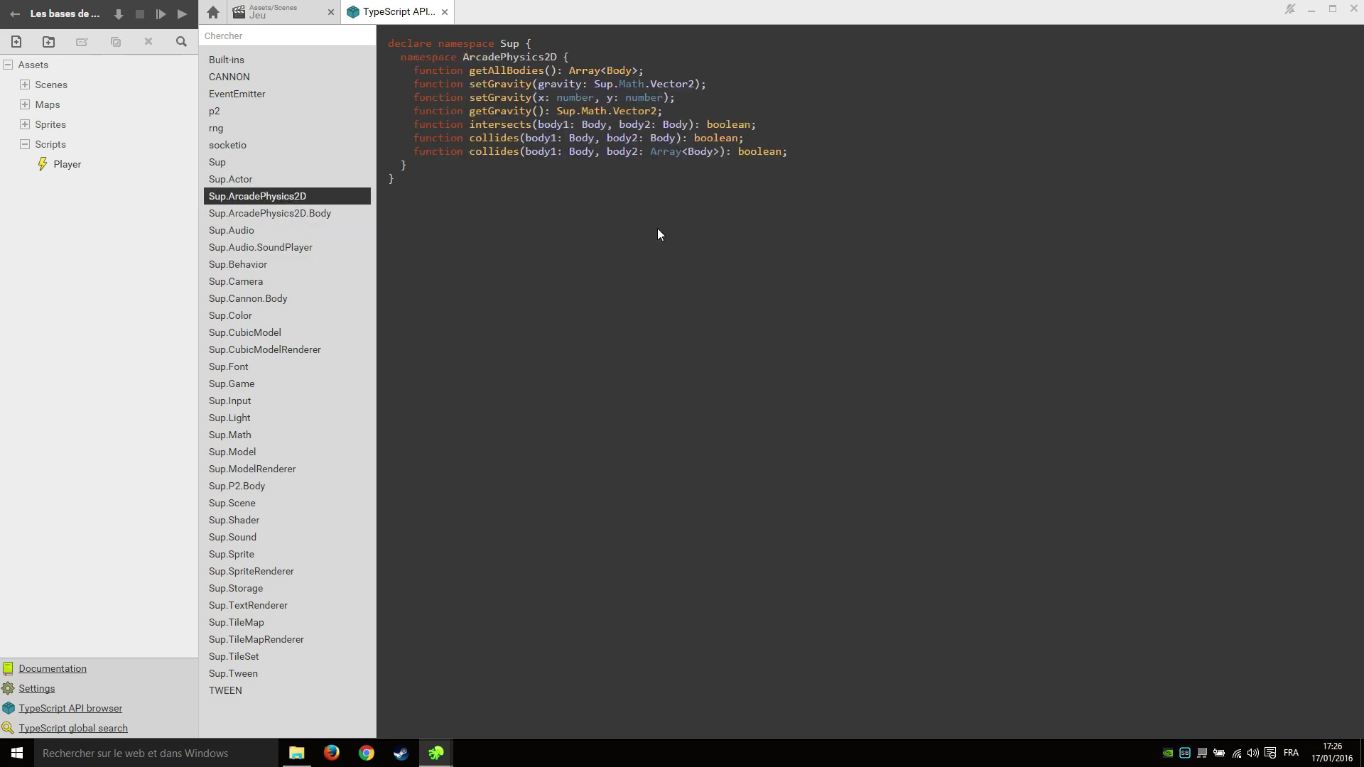
Create the 'Platformer 2D' project from the 2D Platformer template and expand its Player folder.
{"action": "left_click", "coordinate": [15, 15]}
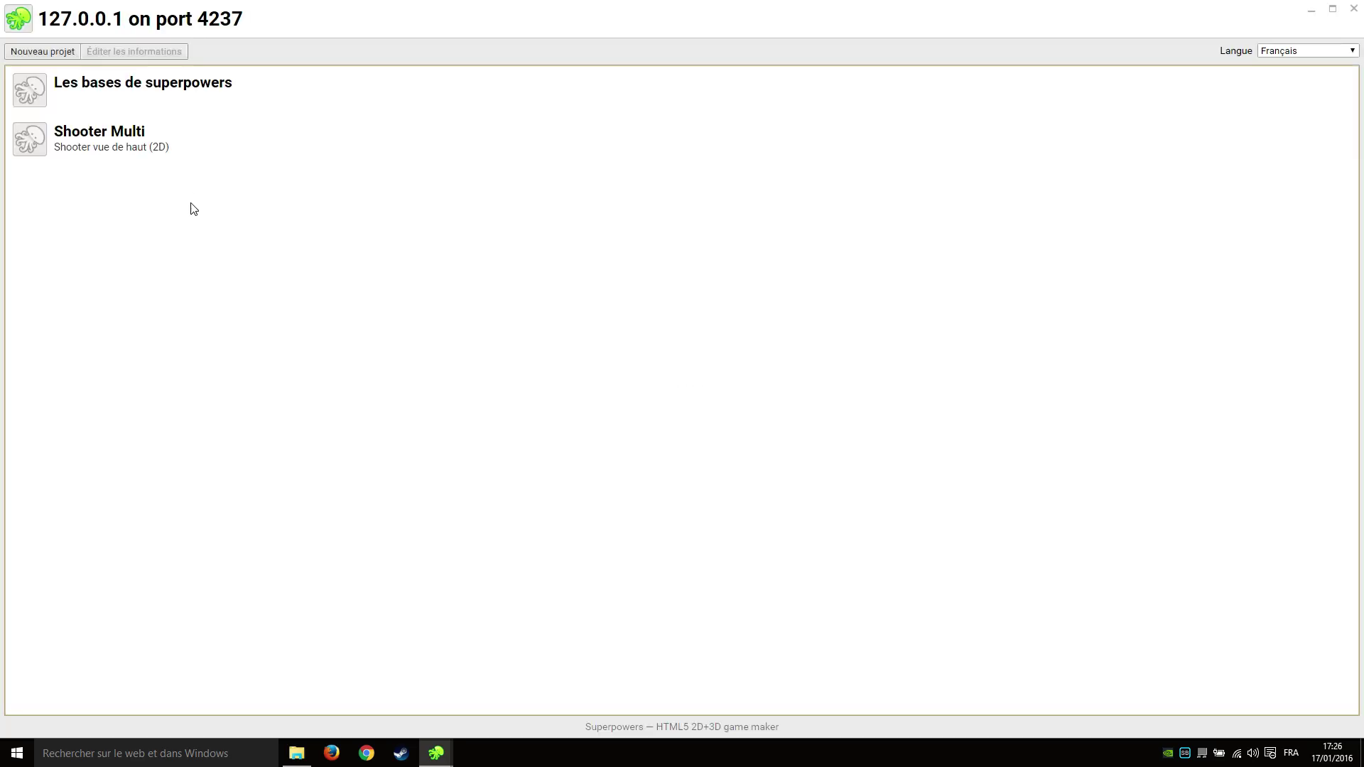
{"action": "left_click", "coordinate": [50, 51]}
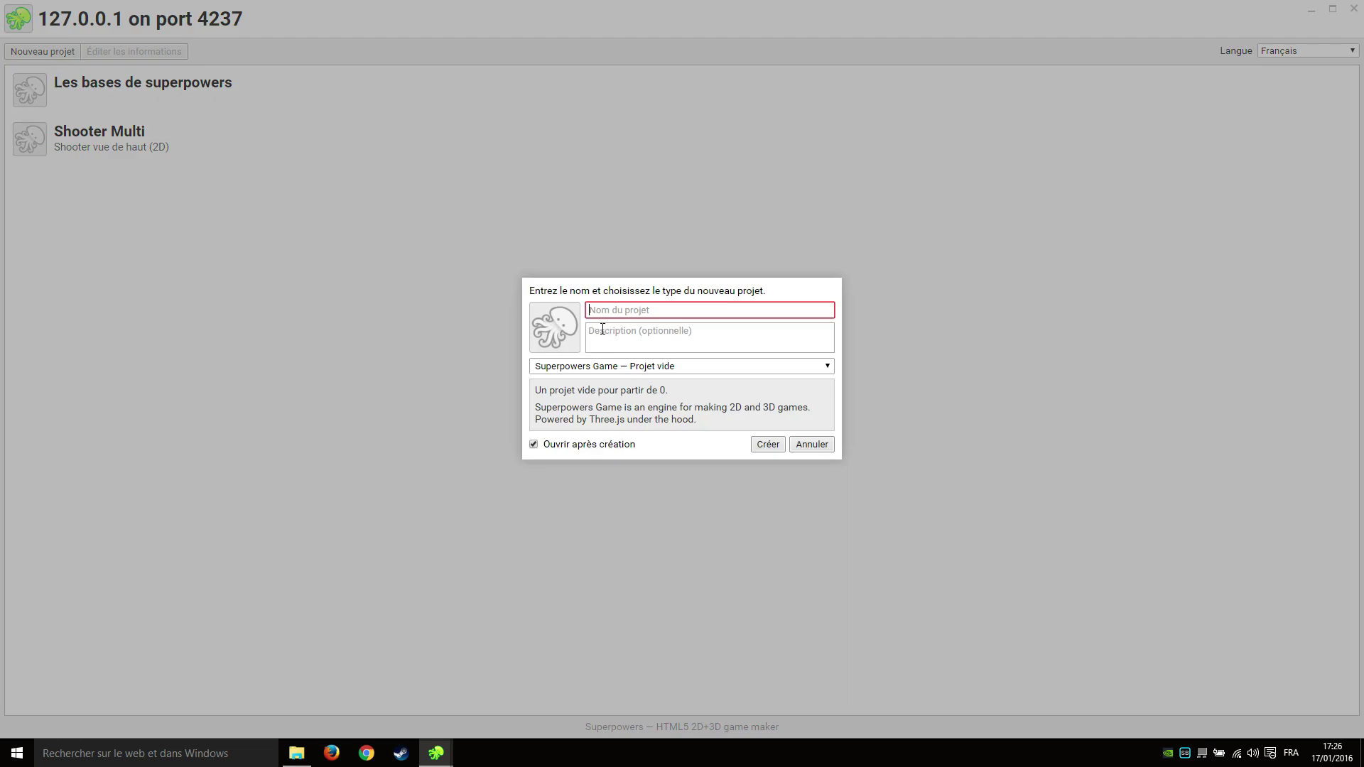
{"action": "type", "text": "Platformer 2D"}
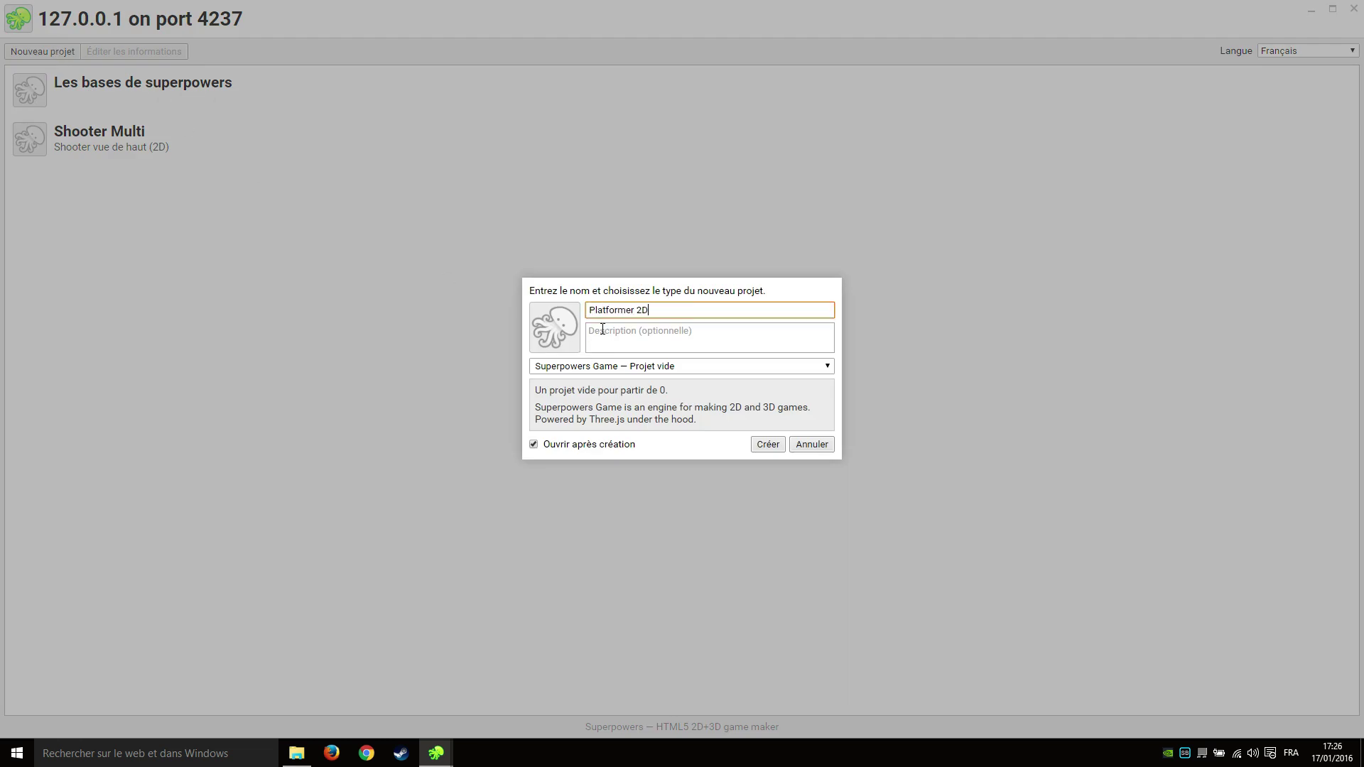
{"action": "left_click", "coordinate": [606, 366]}
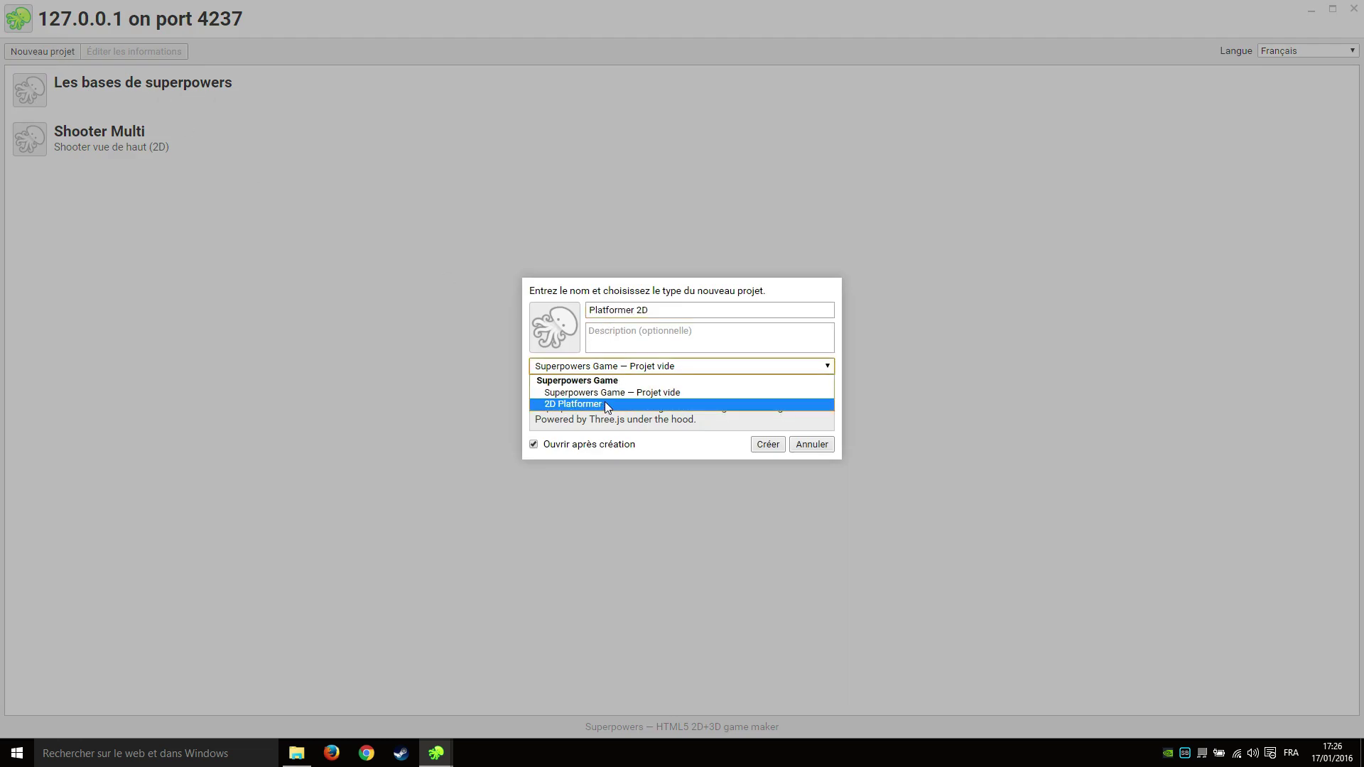
{"action": "left_click", "coordinate": [604, 402]}
{"action": "left_click", "coordinate": [769, 448]}
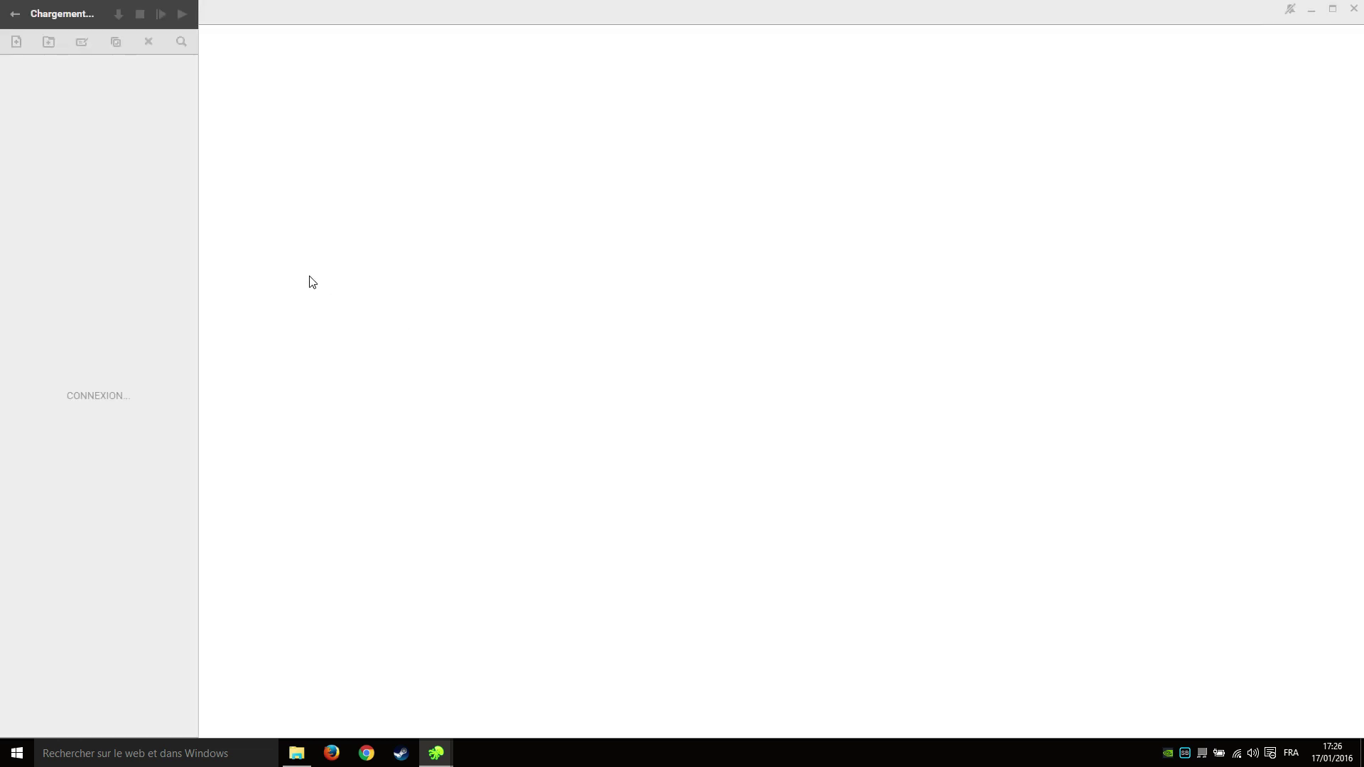
{"action": "left_click", "coordinate": [7, 125]}
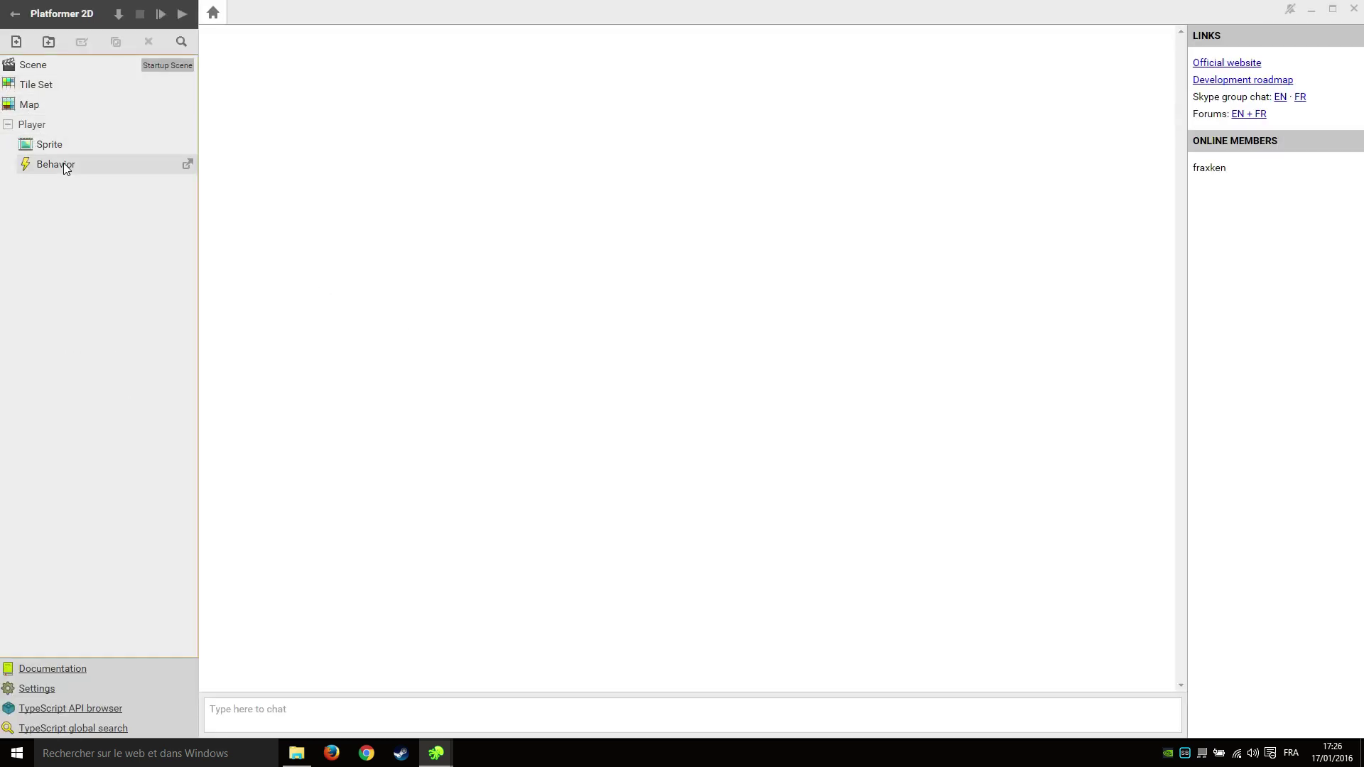
Open the Player's Behavior script and launch the game in debug mode.
{"action": "left_click", "coordinate": [64, 168]}
{"action": "double_click", "coordinate": [87, 167]}
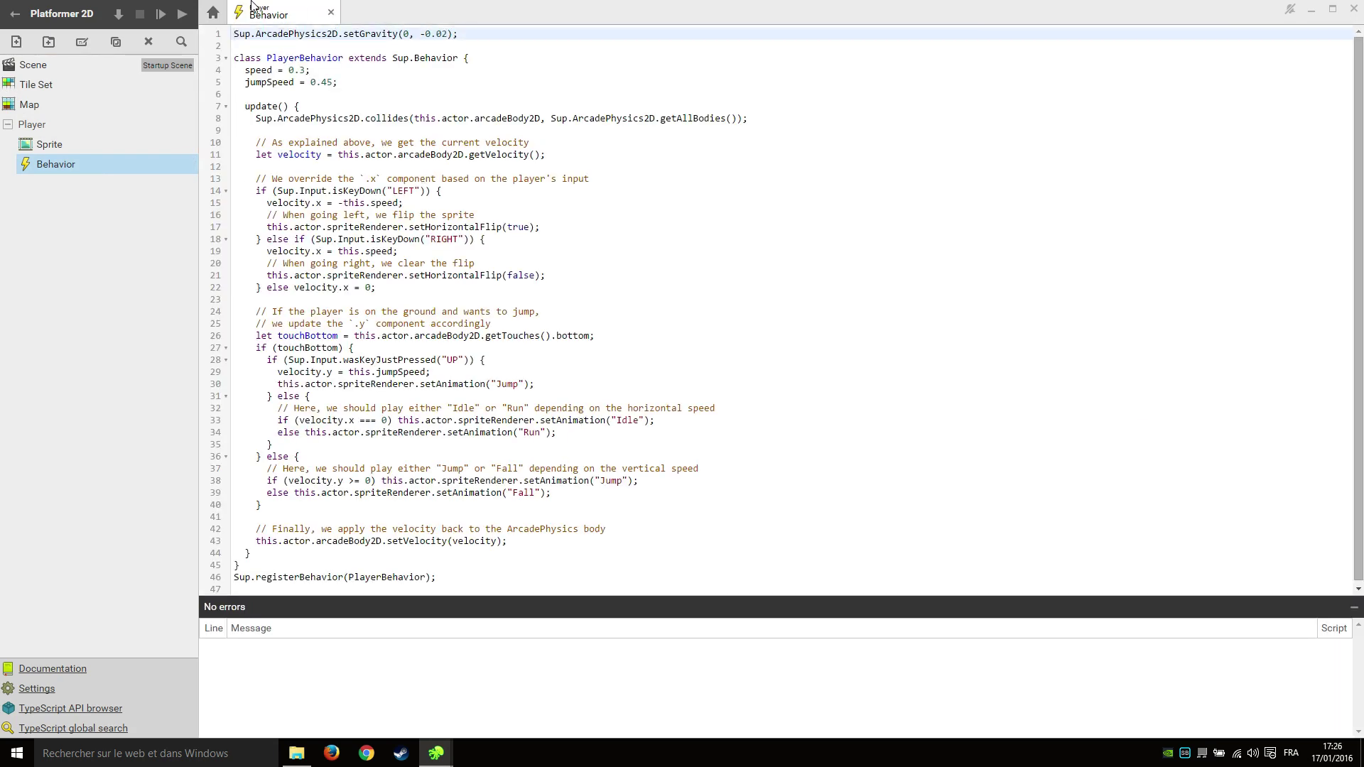
{"action": "left_click", "coordinate": [160, 14]}
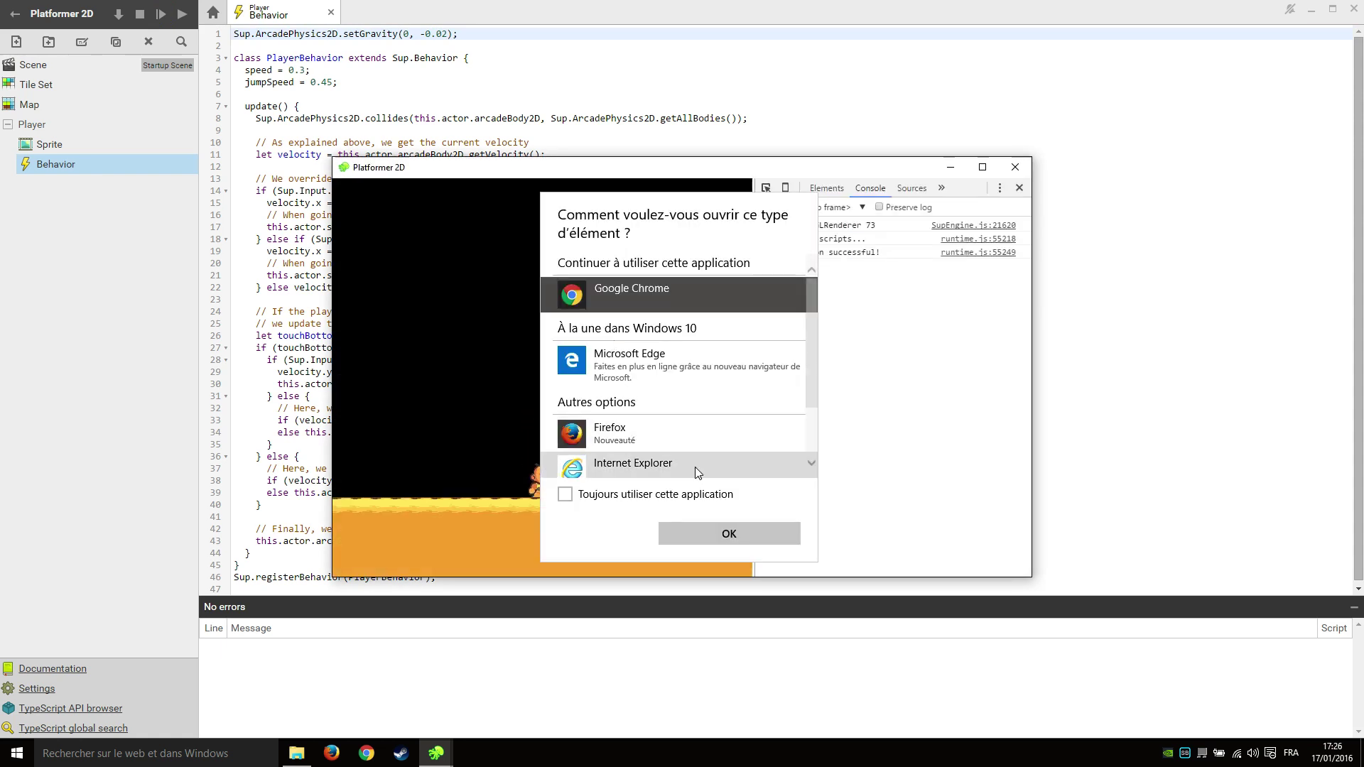
{"action": "left_click", "coordinate": [423, 416]}
Walk and jump the character left and right with the arrow keys, then close the game.
{"action": "key", "text": "Left"}
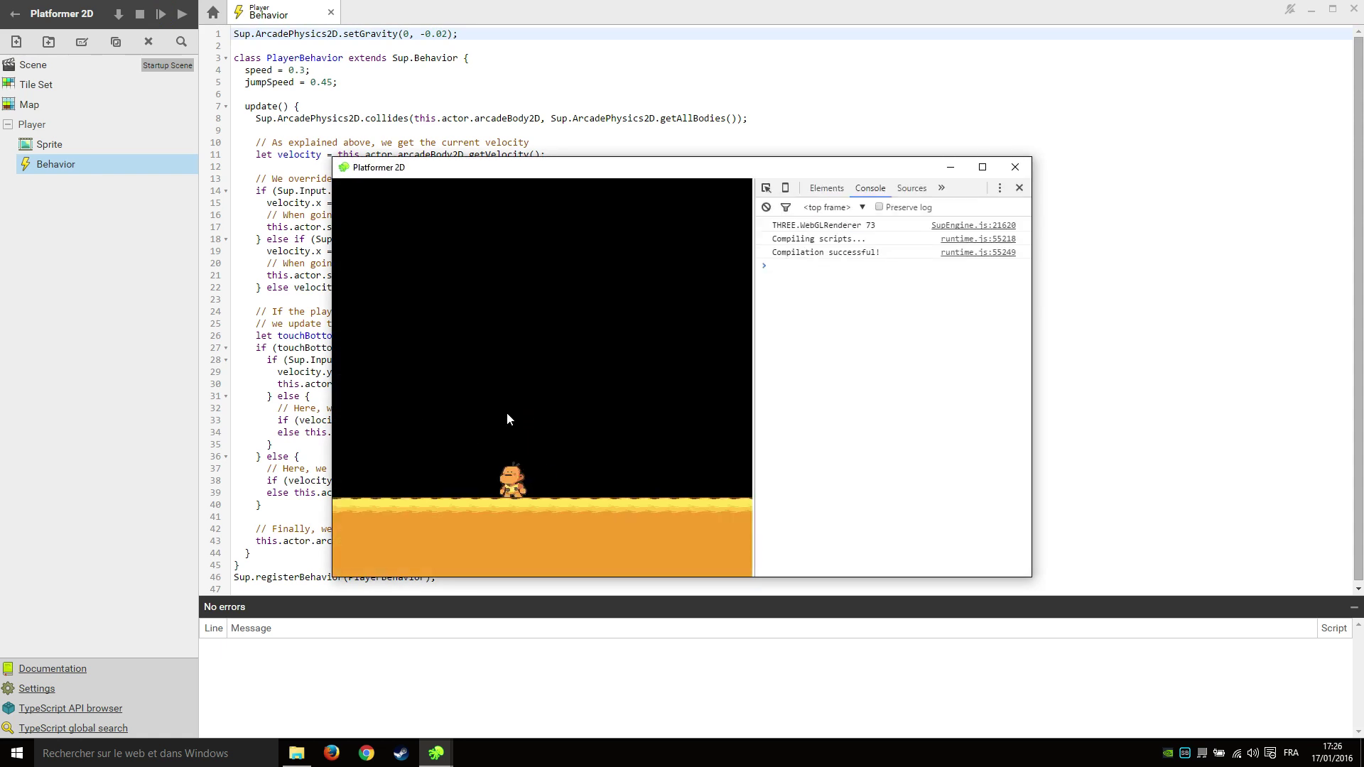
{"action": "key", "text": "Up"}
{"action": "key", "text": "Right"}
{"action": "key", "text": "Up"}
{"action": "key", "text": "Left"}
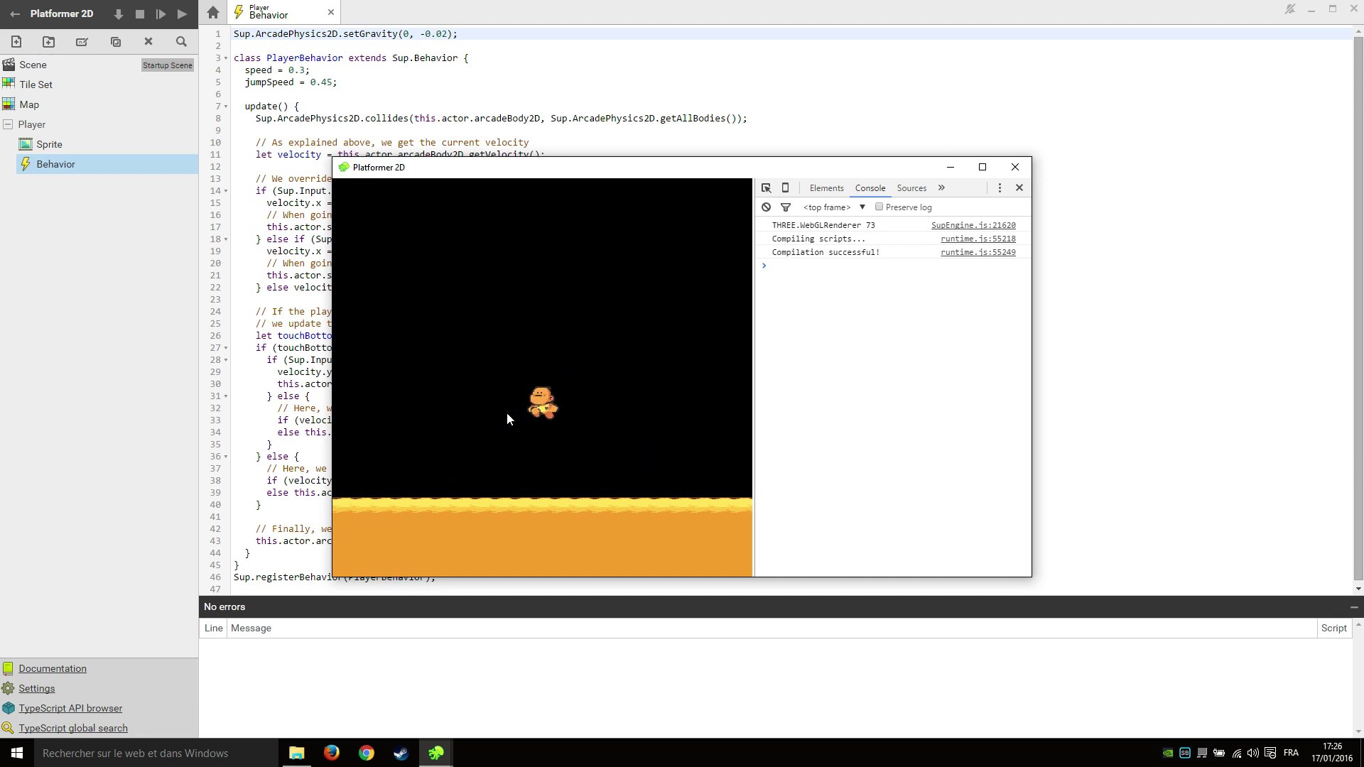
{"action": "key", "text": "Right"}
{"action": "key", "text": "Up"}
{"action": "key", "text": "Left"}
{"action": "key", "text": "Up"}
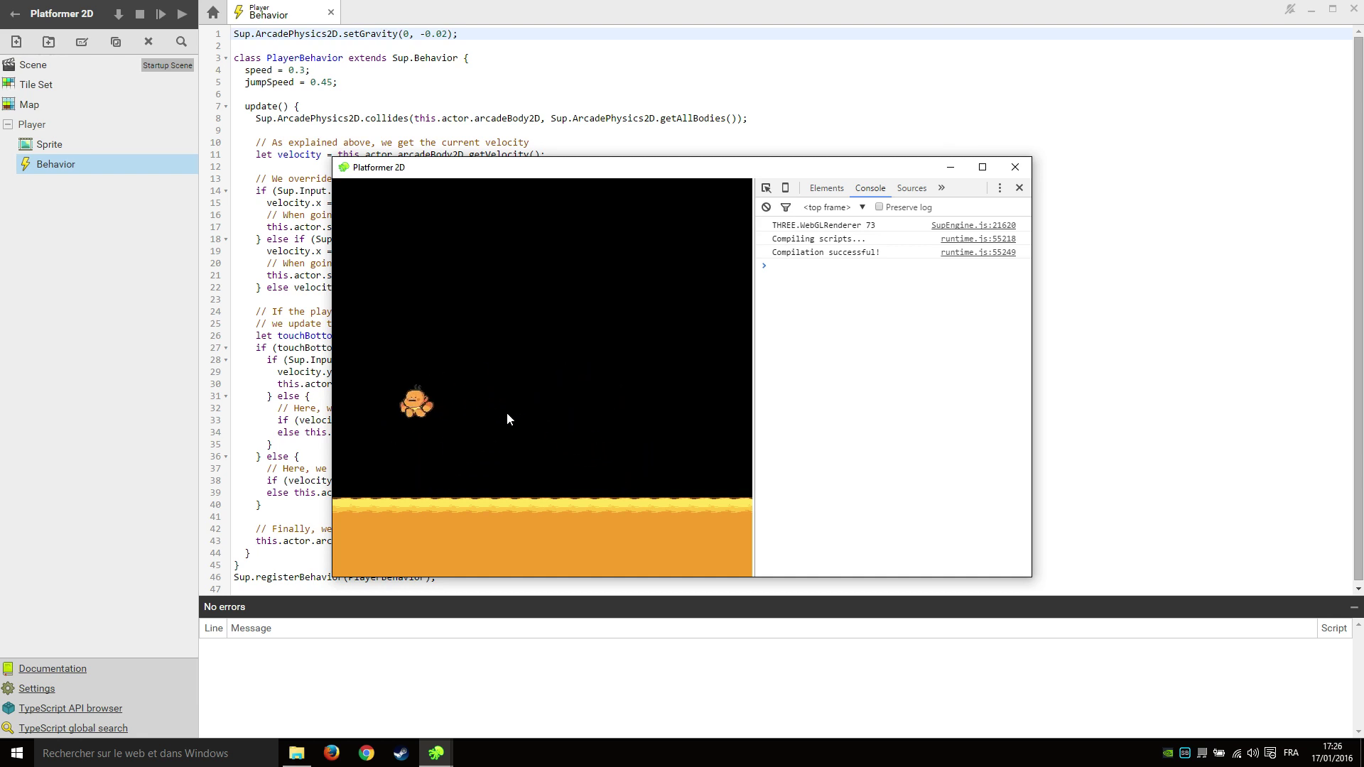
{"action": "key", "text": "Right"}
{"action": "key", "text": "Right"}
{"action": "key", "text": "Up"}
{"action": "key", "text": "Up"}
{"action": "key", "text": "Left"}
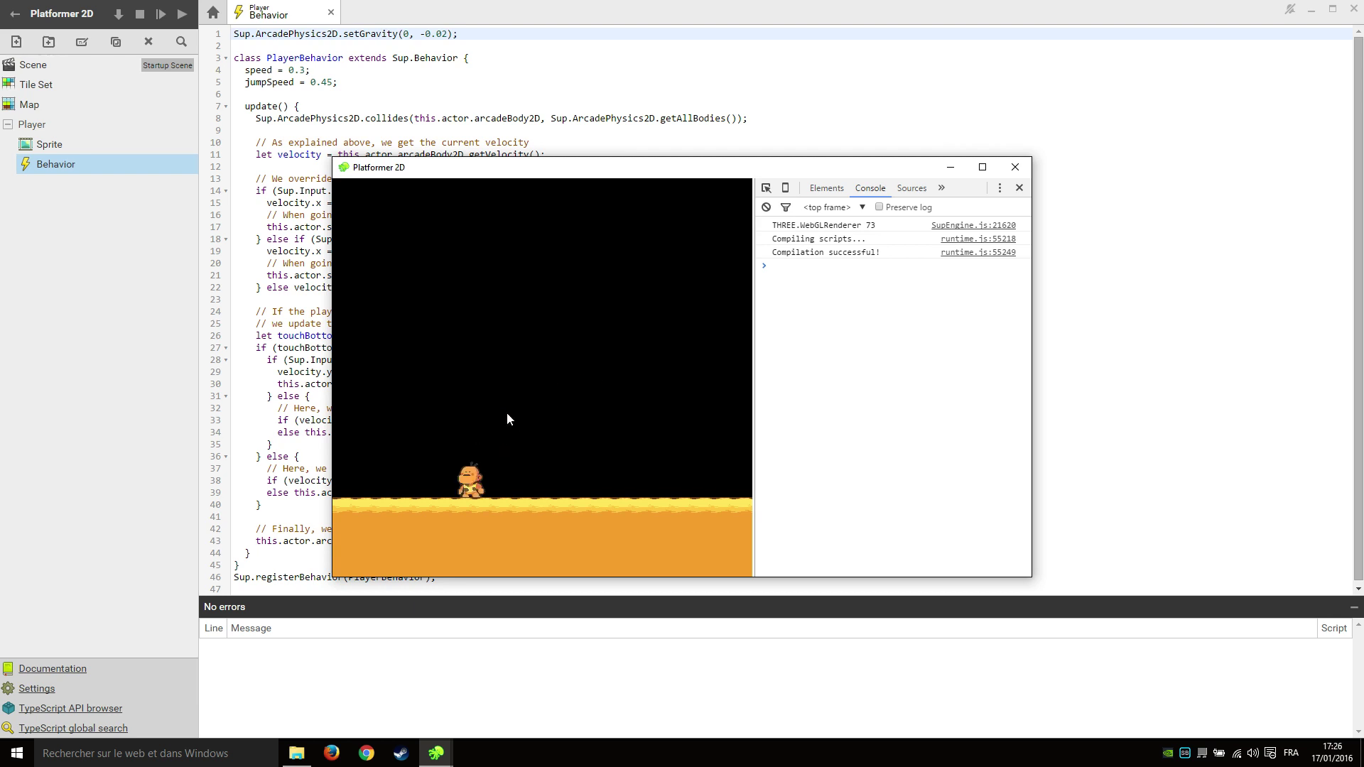
{"action": "key", "text": "Up"}
{"action": "key", "text": "Right"}
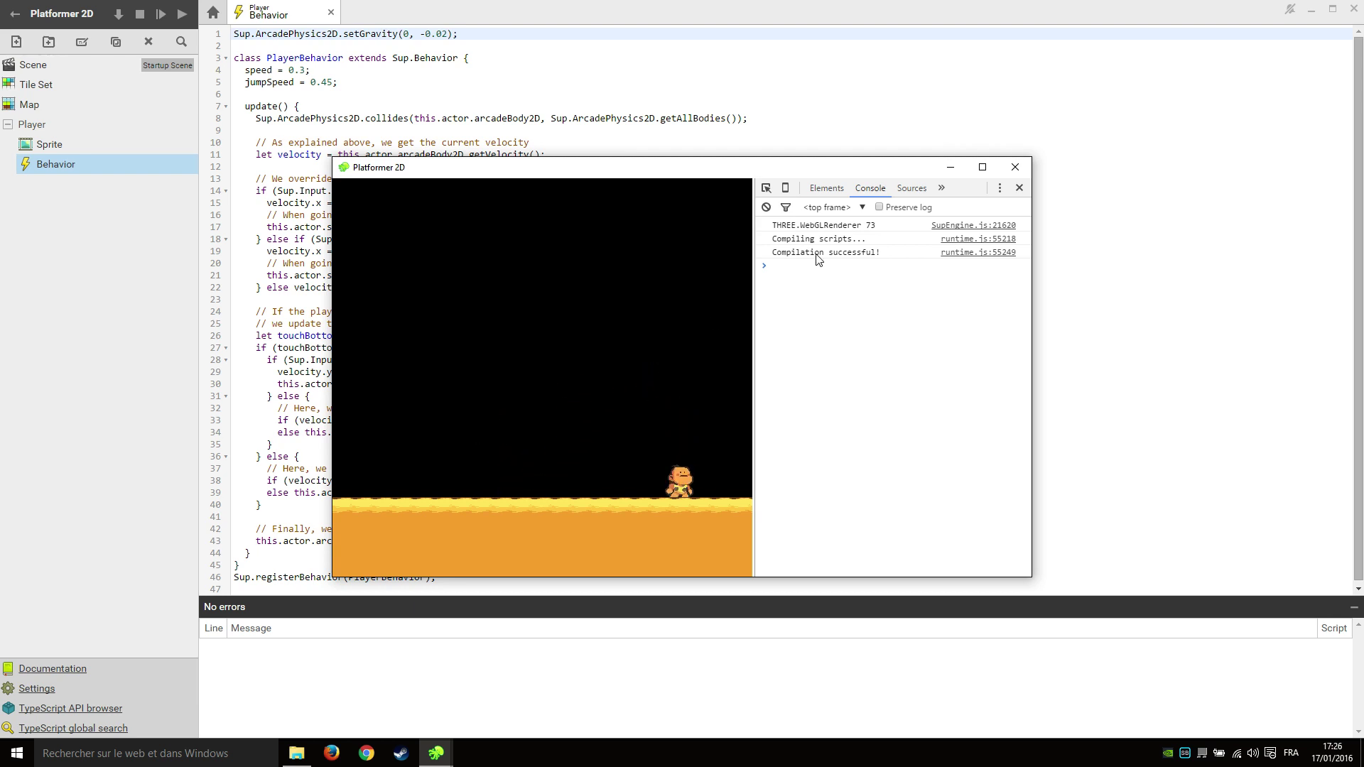
{"action": "left_click", "coordinate": [1015, 166]}
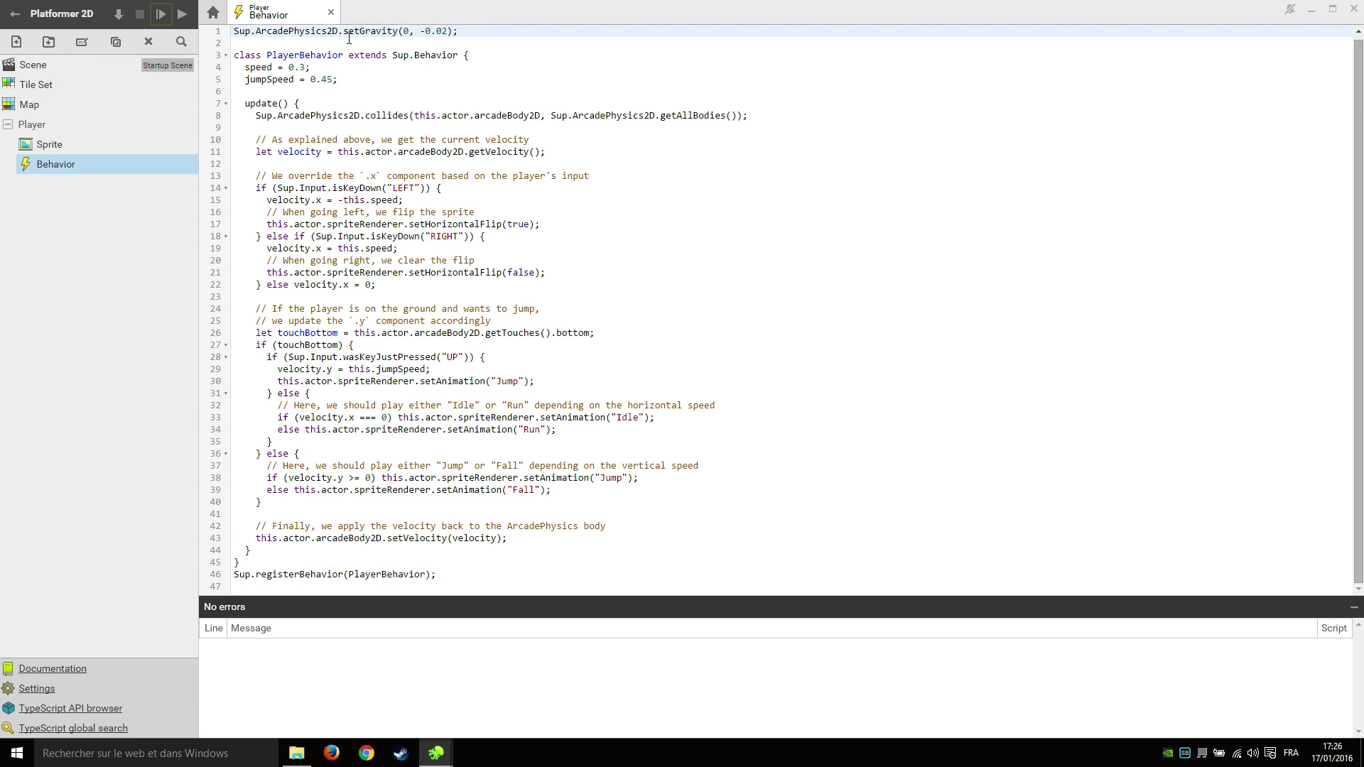
Close the Behavior script and Platformer 2D, and reopen the Les bases de superpowers project.
{"action": "left_click", "coordinate": [331, 13]}
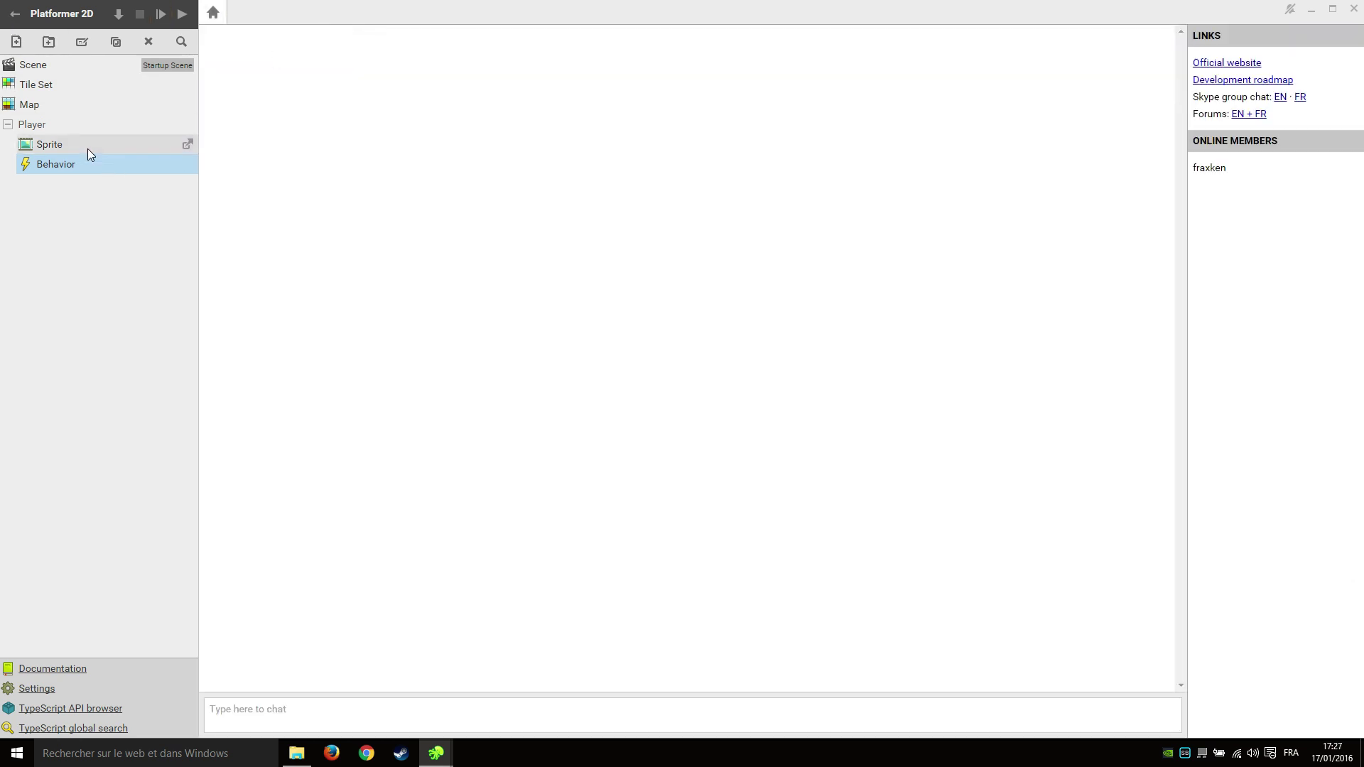
{"action": "left_click", "coordinate": [7, 124]}
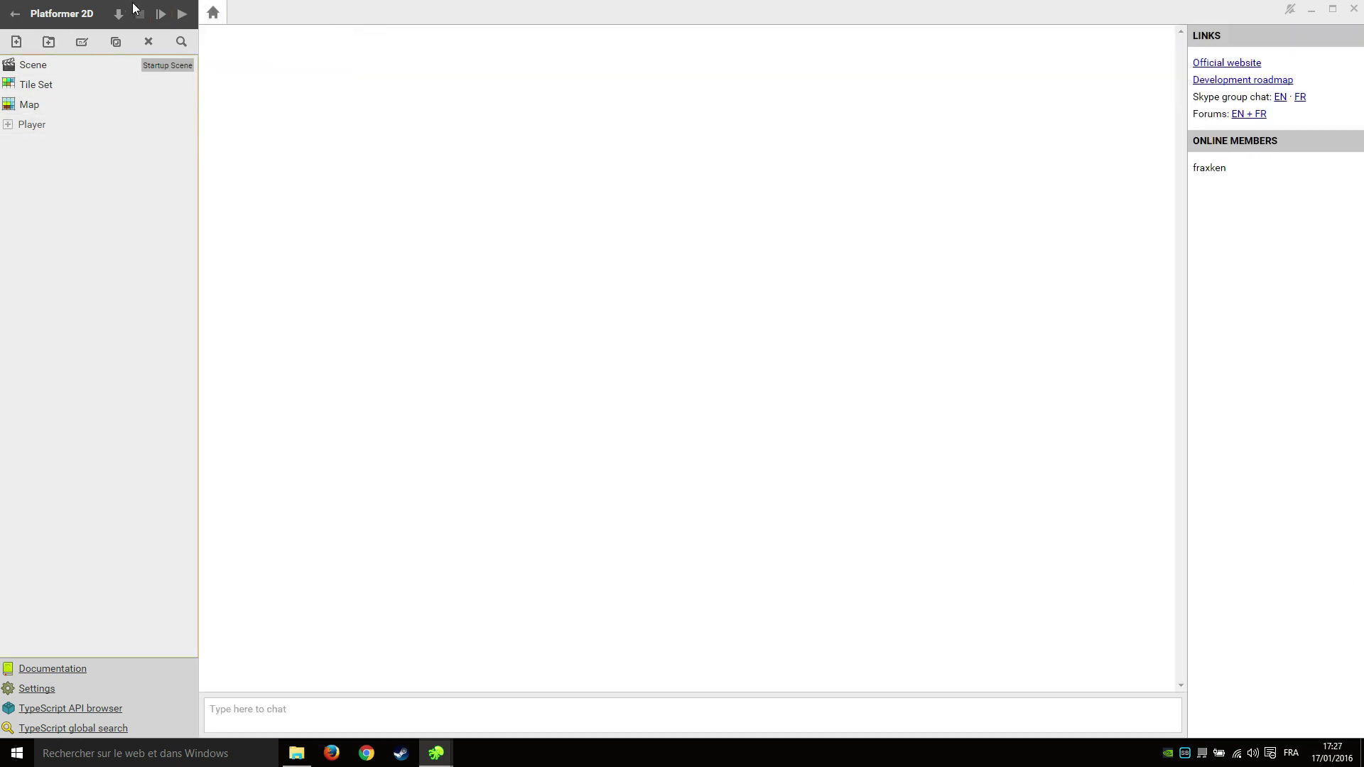
{"action": "left_click", "coordinate": [14, 14]}
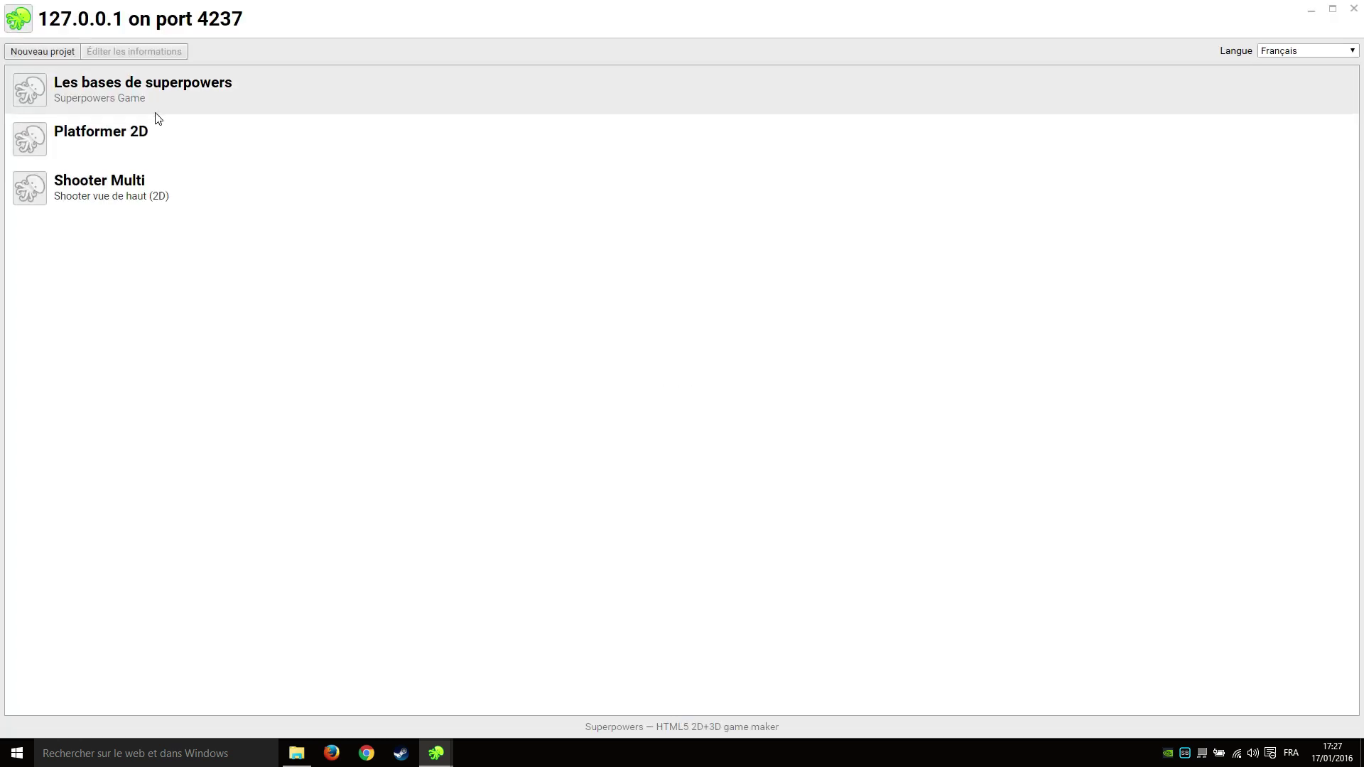
{"action": "double_click", "coordinate": [161, 86]}
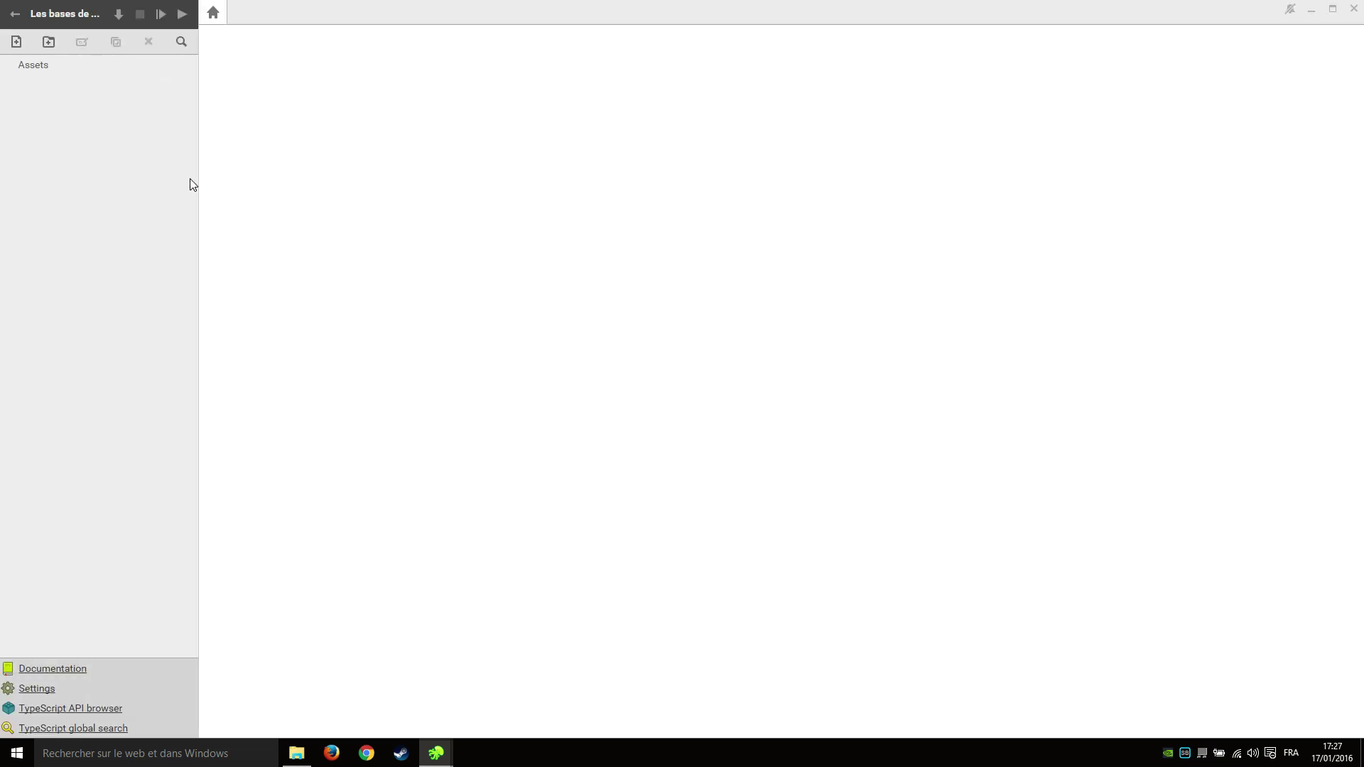
Expand Assets and Scripts, view the Player script in a separate window, then close it.
{"action": "left_click", "coordinate": [8, 65]}
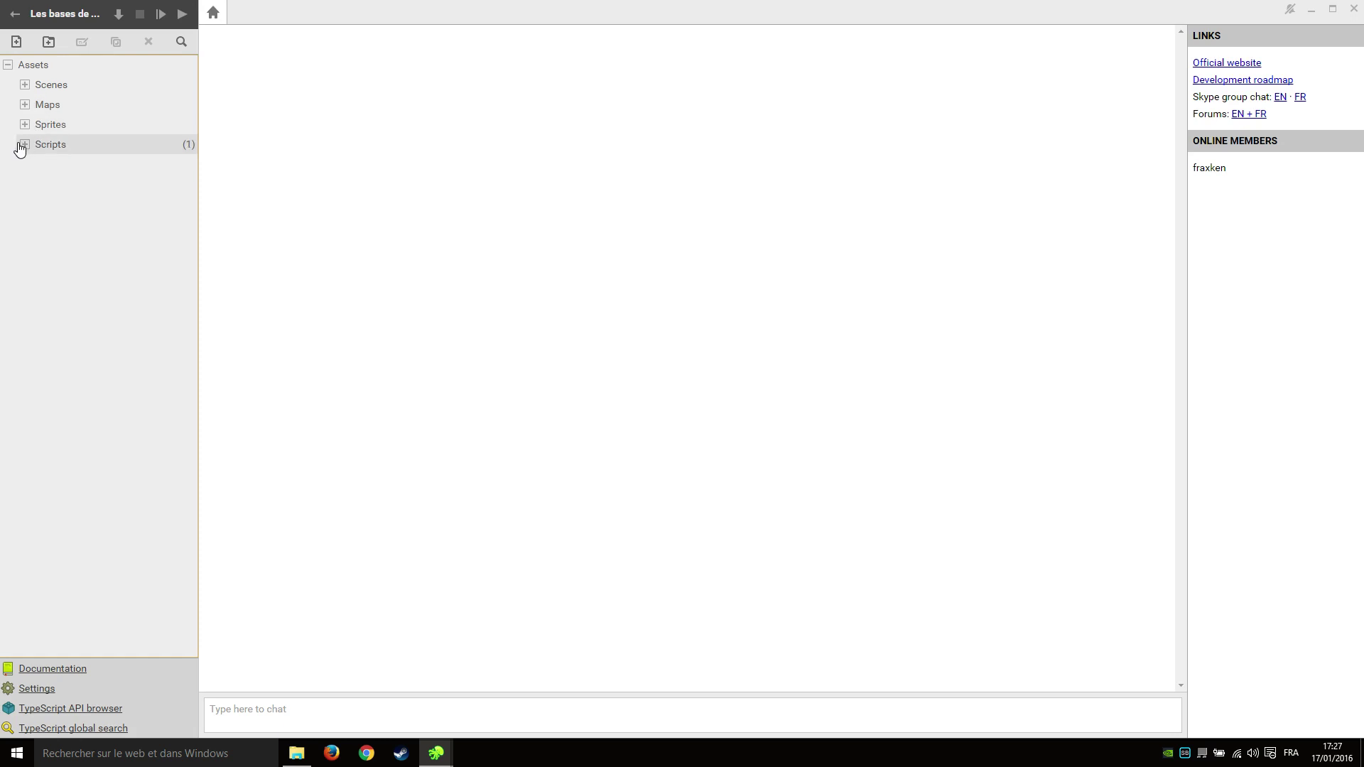
{"action": "left_click", "coordinate": [25, 144]}
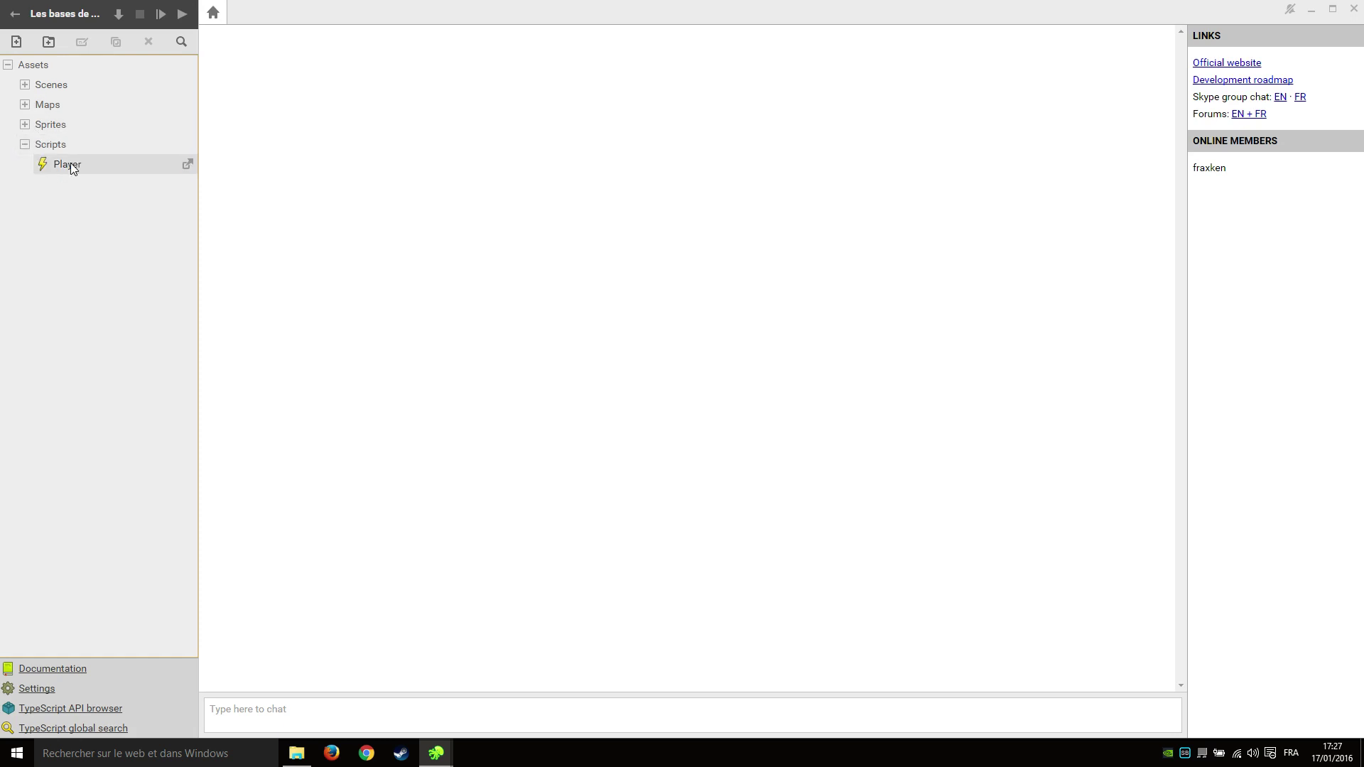
{"action": "left_click", "coordinate": [188, 165]}
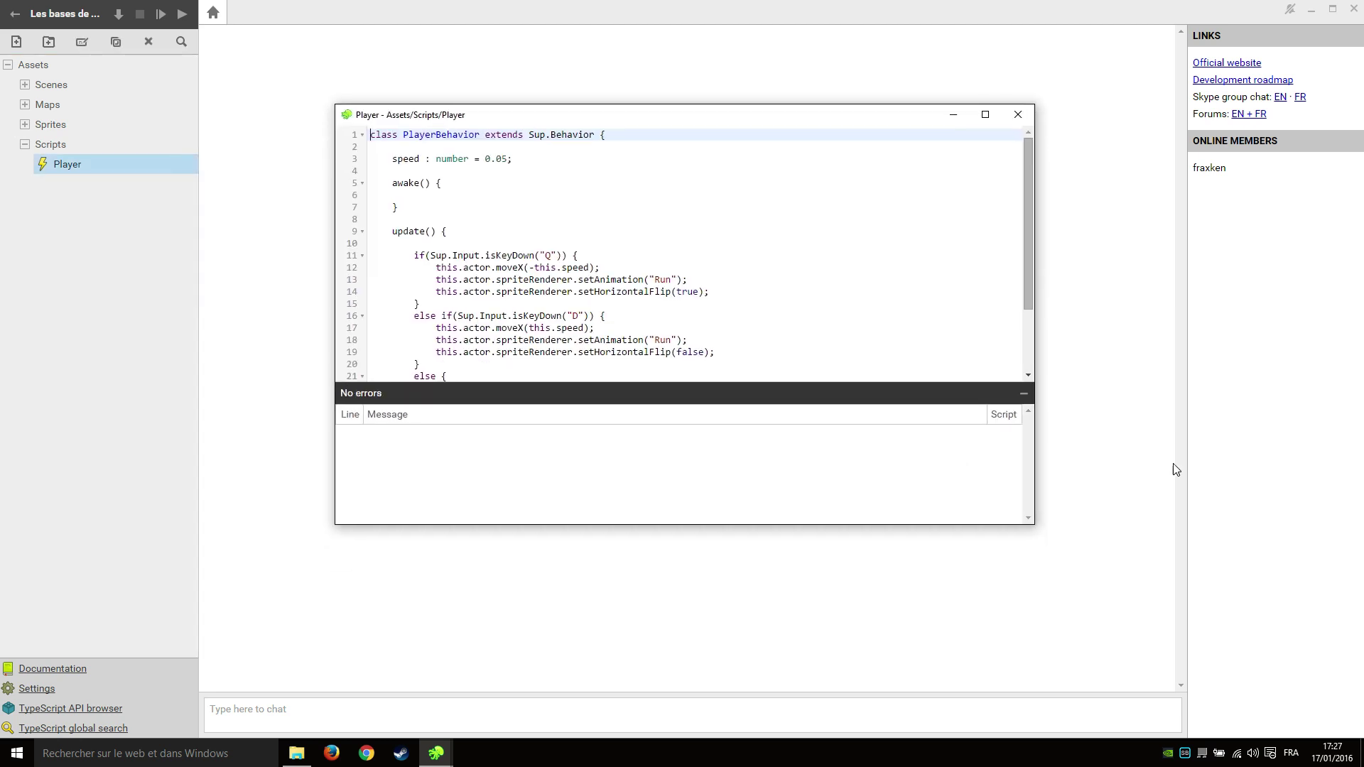
{"action": "left_click", "coordinate": [1023, 393]}
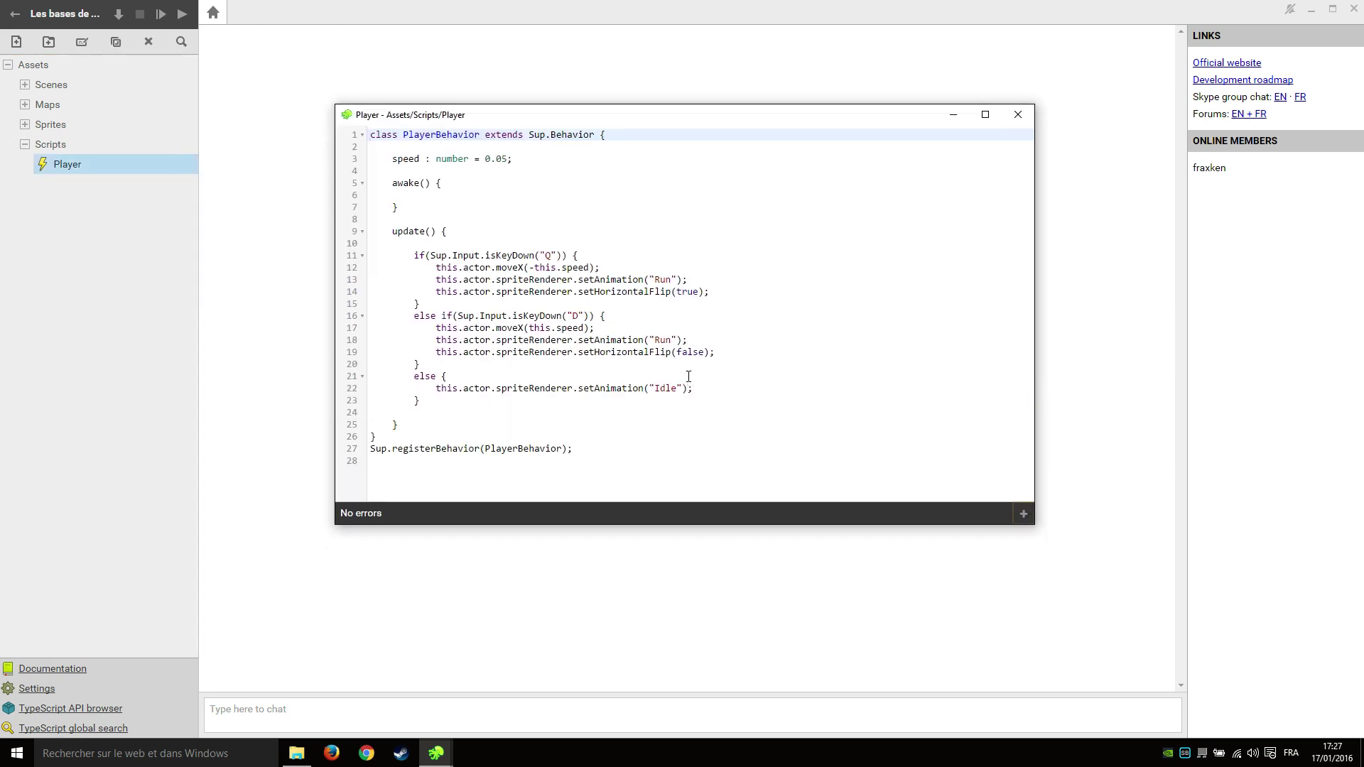
{"action": "left_click_drag", "start_coordinate": [893, 118], "coordinate": [1057, 177]}
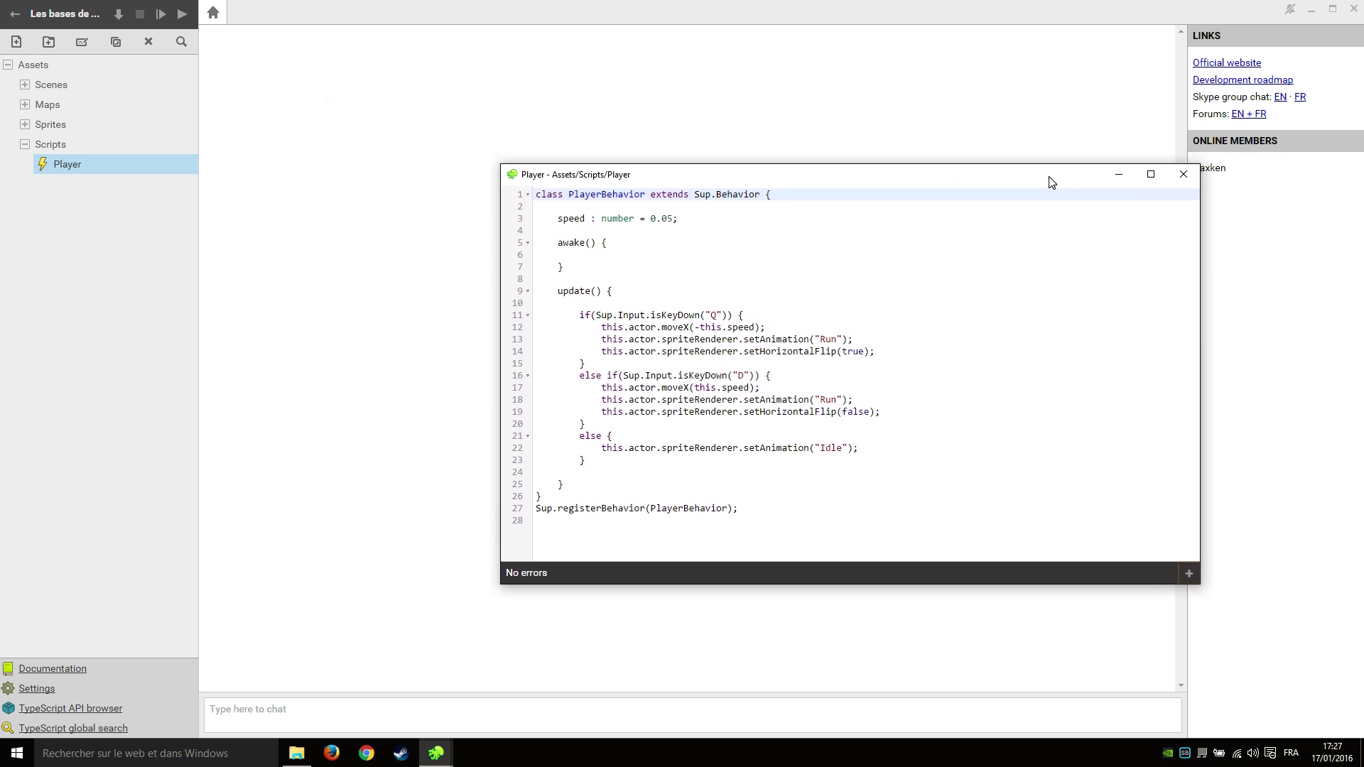
{"action": "left_click", "coordinate": [1182, 174]}
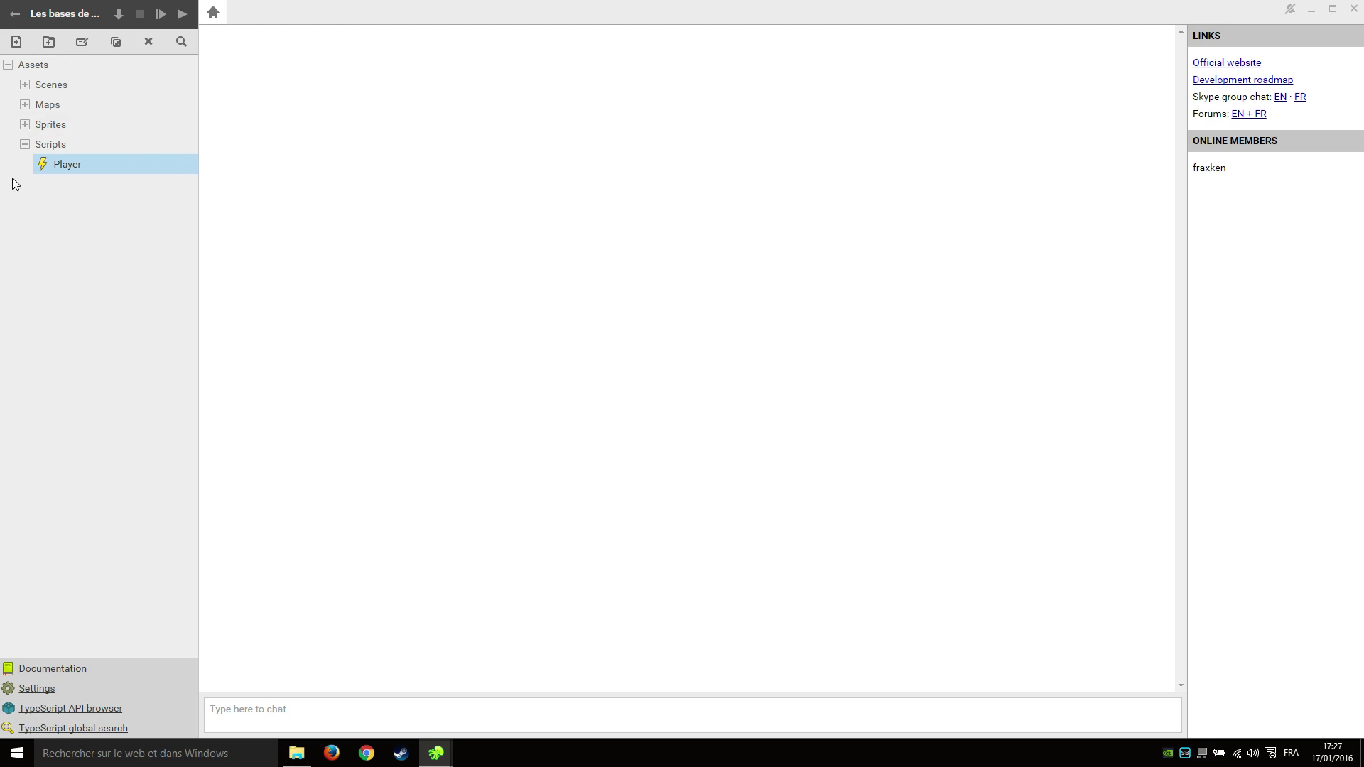
Create a new Font asset in the Assets root.
{"action": "left_click", "coordinate": [32, 64]}
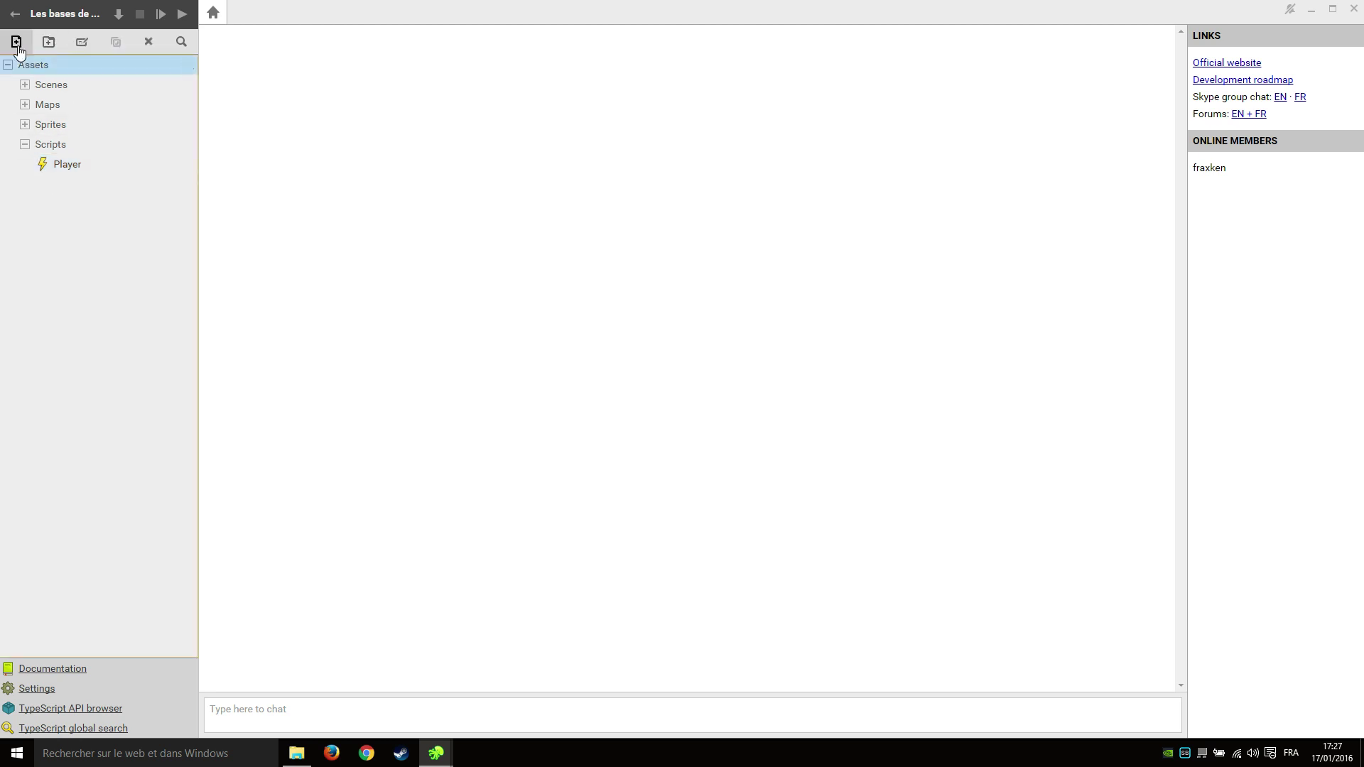
{"action": "left_click", "coordinate": [16, 41]}
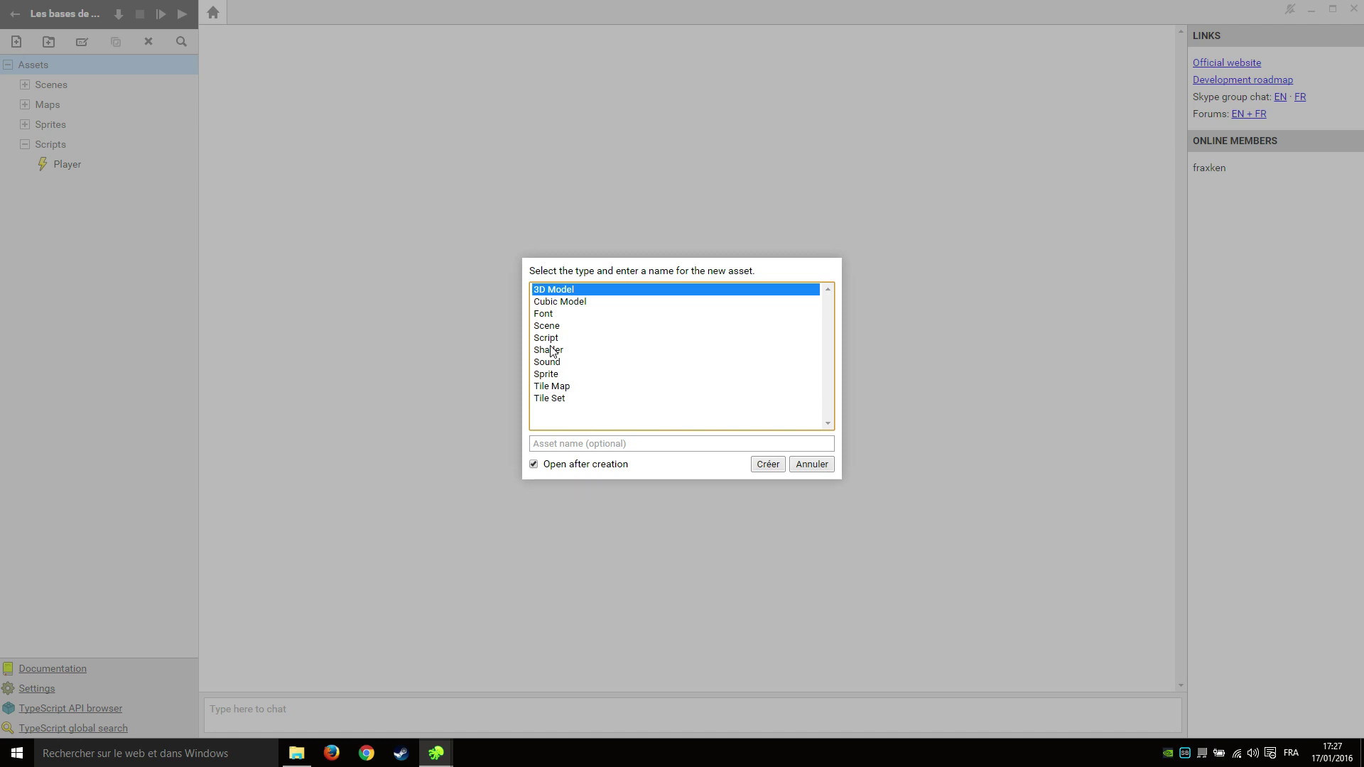
{"action": "left_click", "coordinate": [556, 338]}
{"action": "left_click", "coordinate": [560, 314]}
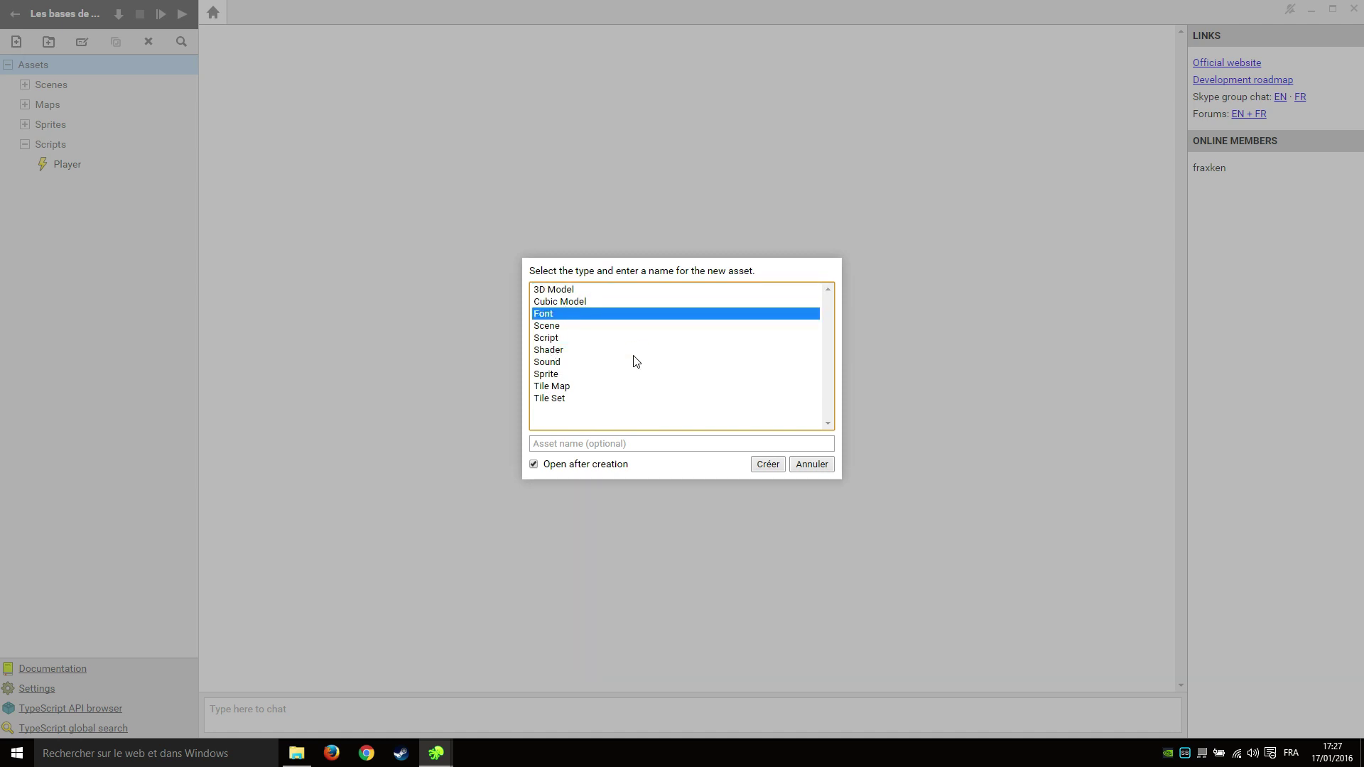
{"action": "left_click", "coordinate": [768, 464]}
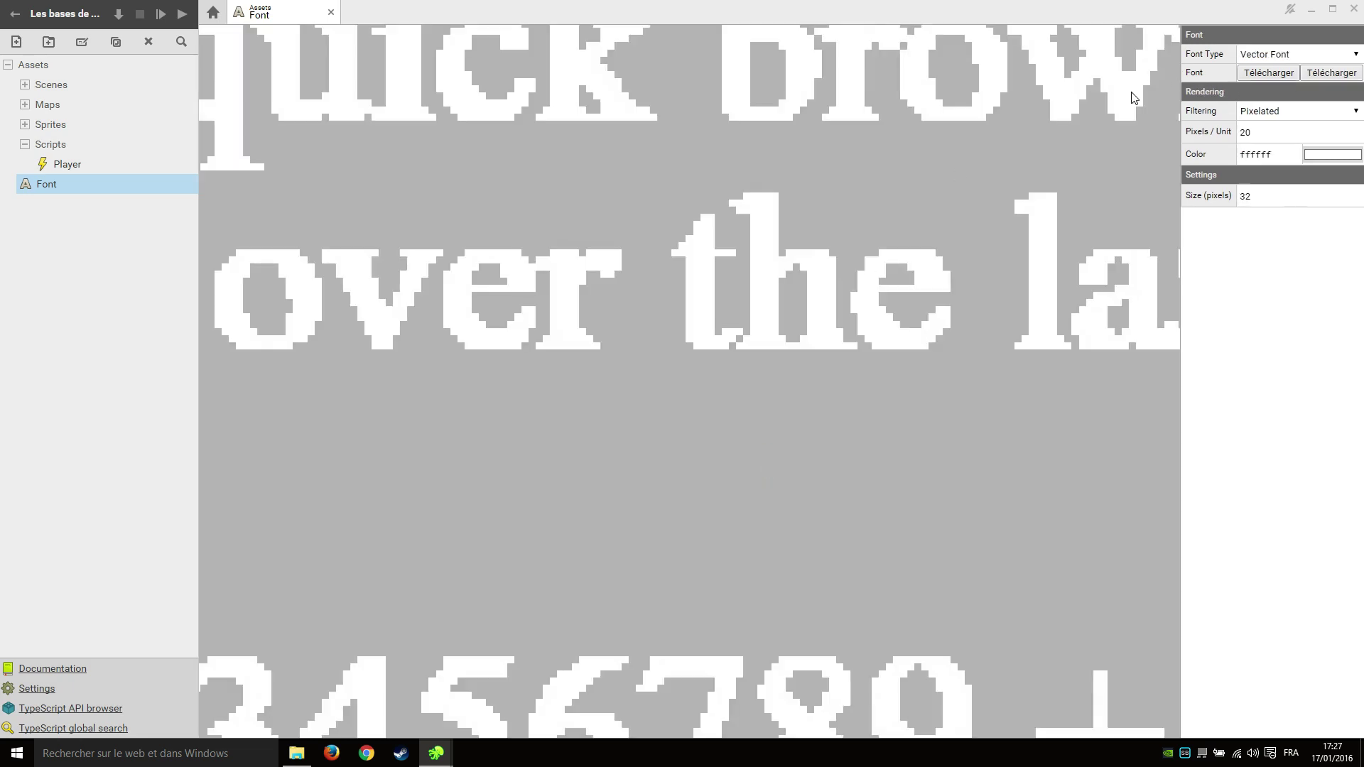
Set the font's Pixels / Unit to 80.
{"action": "scroll", "coordinate": [726, 224], "scroll_direction": "down", "scroll_amount": 5}
{"action": "scroll", "coordinate": [703, 220], "scroll_direction": "up", "scroll_amount": 1}
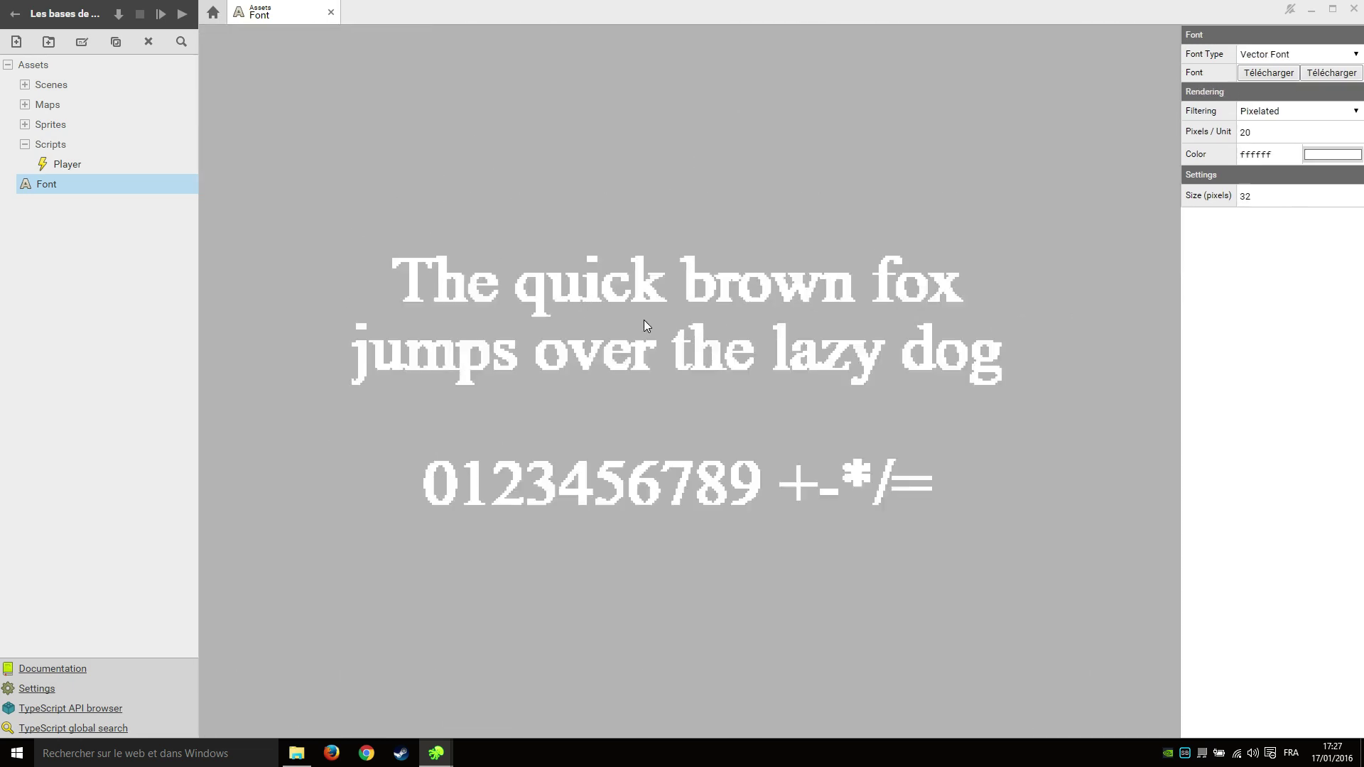
{"action": "double_click", "coordinate": [1244, 132]}
{"action": "type", "text": "80"}
{"action": "scroll", "coordinate": [752, 366], "scroll_direction": "up", "scroll_amount": 5}
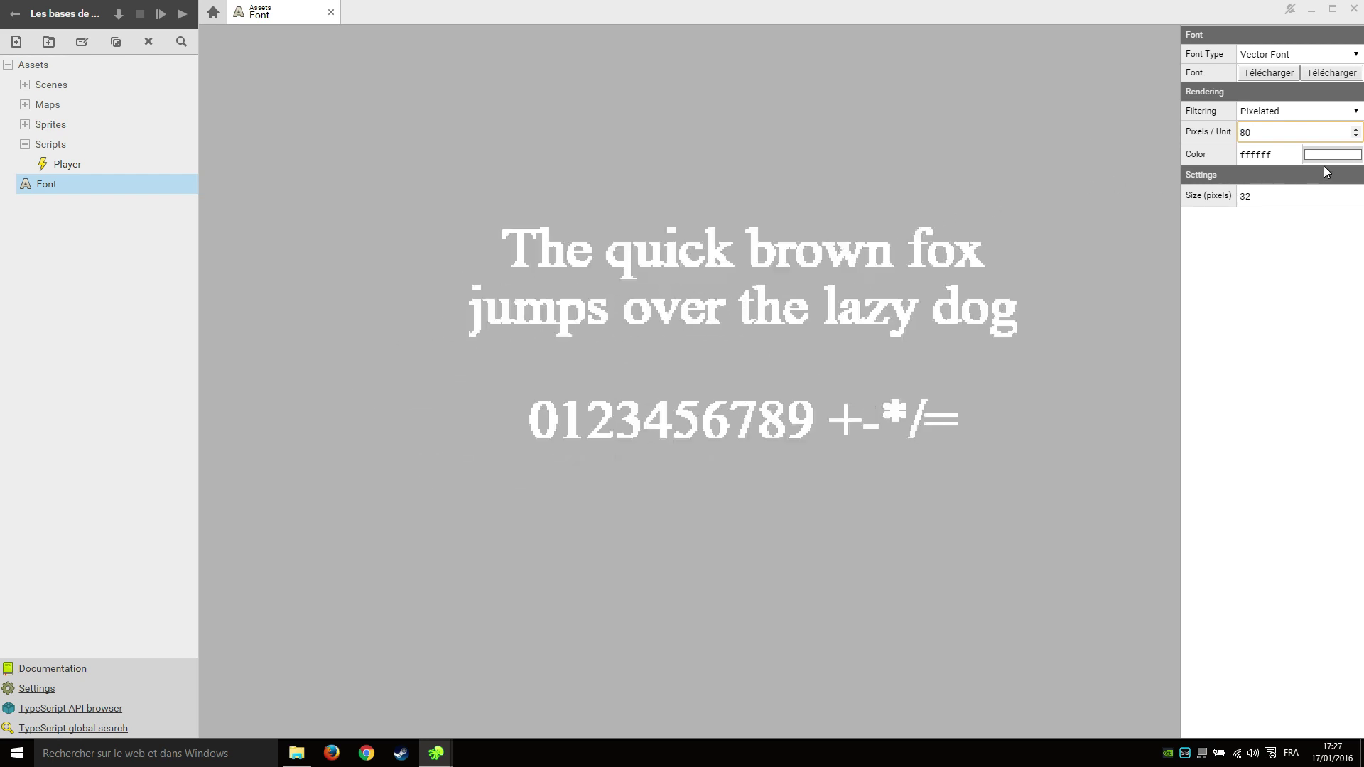
Import Exo-Bold.ttf from Downloads > Exo and recentre the font preview.
{"action": "left_click", "coordinate": [1258, 73]}
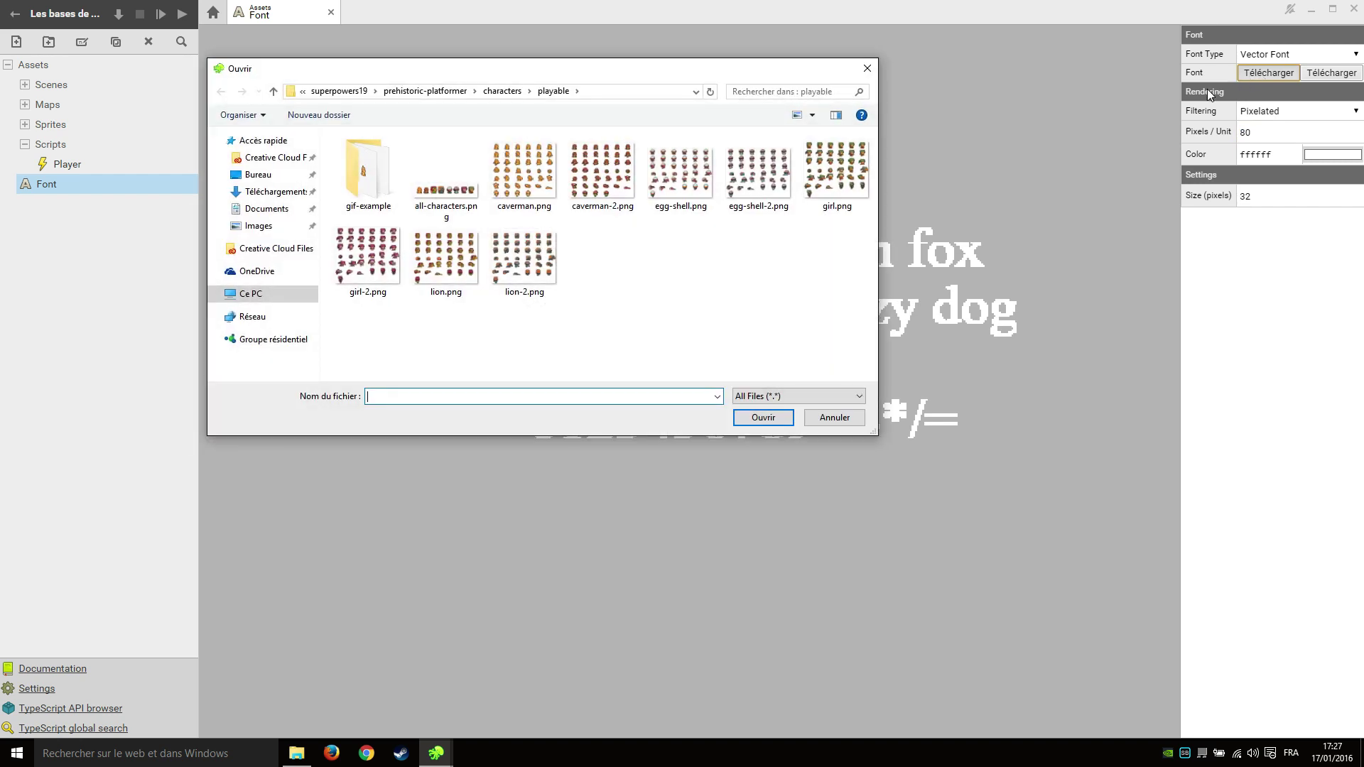
{"action": "left_click", "coordinate": [273, 191]}
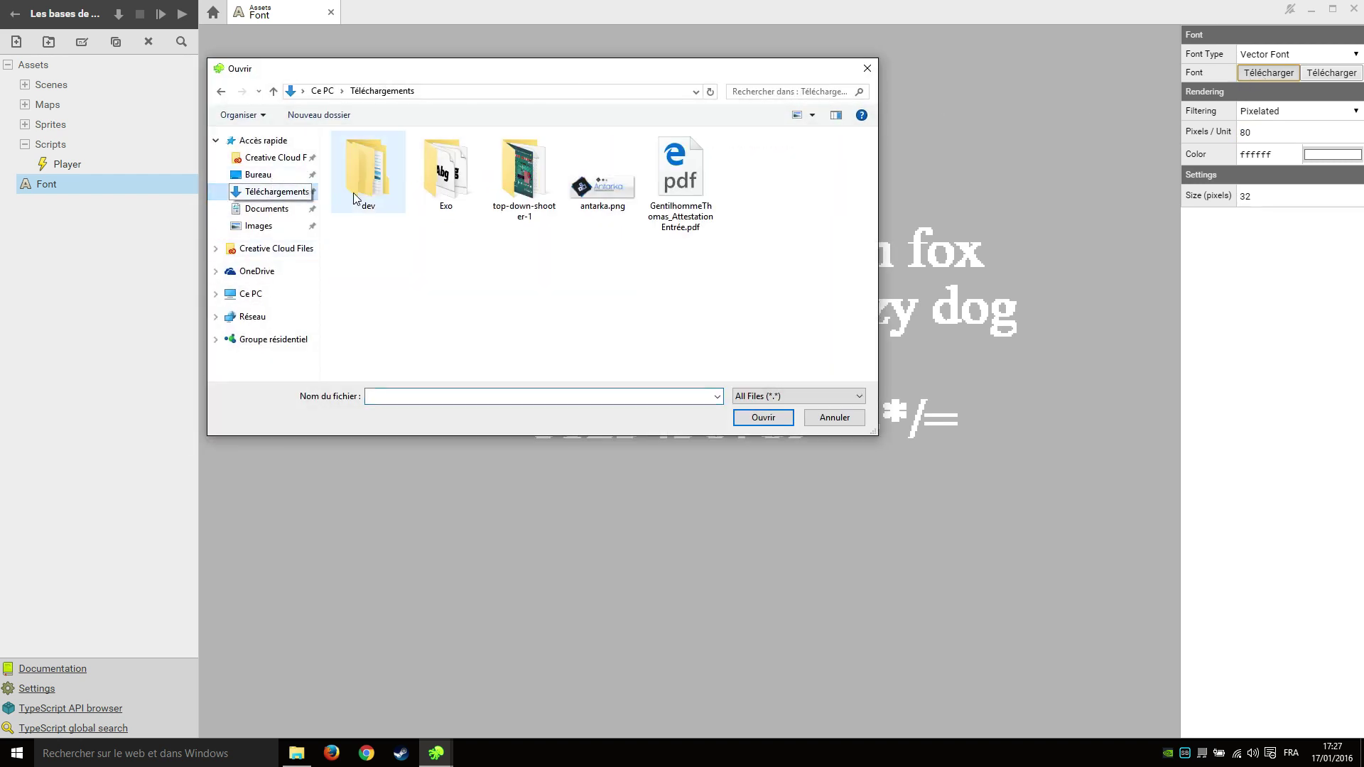
{"action": "double_click", "coordinate": [454, 188]}
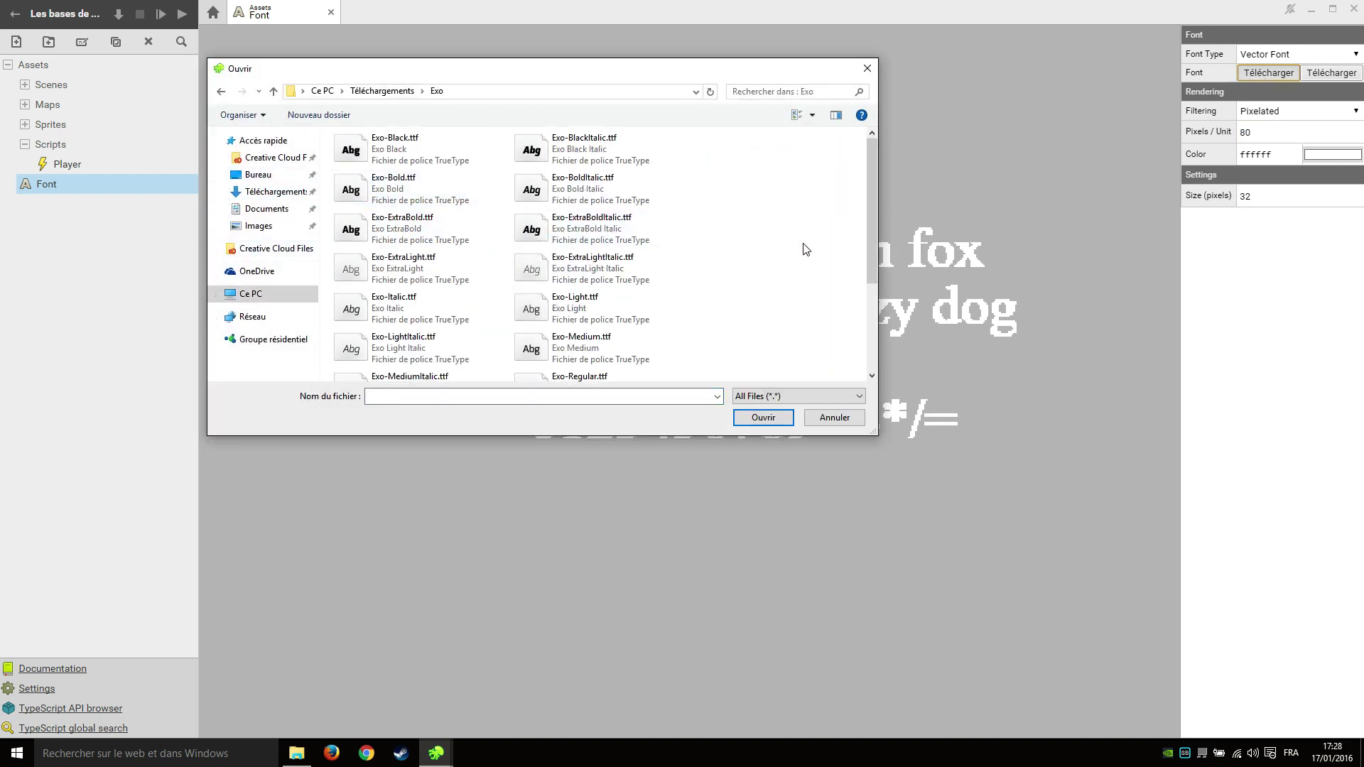
{"action": "double_click", "coordinate": [395, 188]}
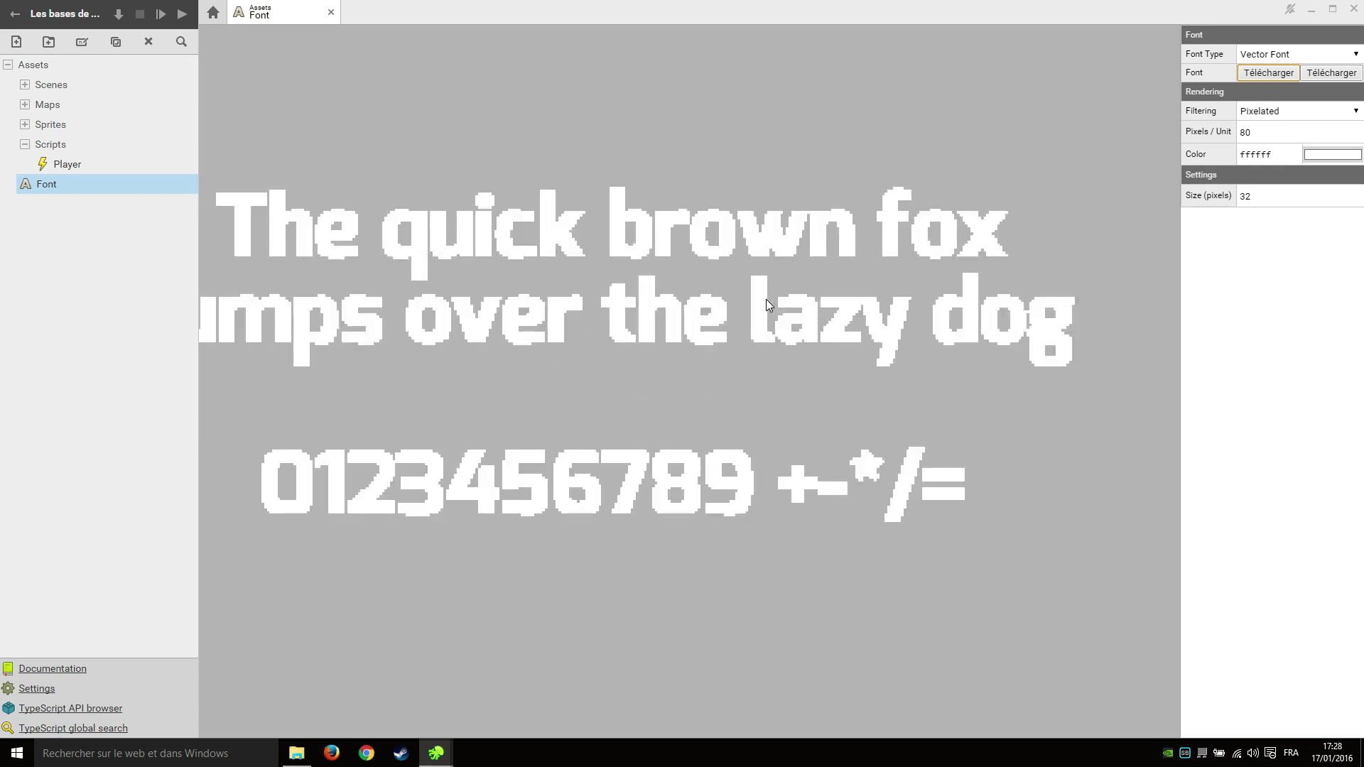
{"action": "scroll", "coordinate": [766, 300], "scroll_direction": "down", "scroll_amount": 2}
{"action": "middle_click_drag", "start_coordinate": [765, 299], "coordinate": [884, 389]}
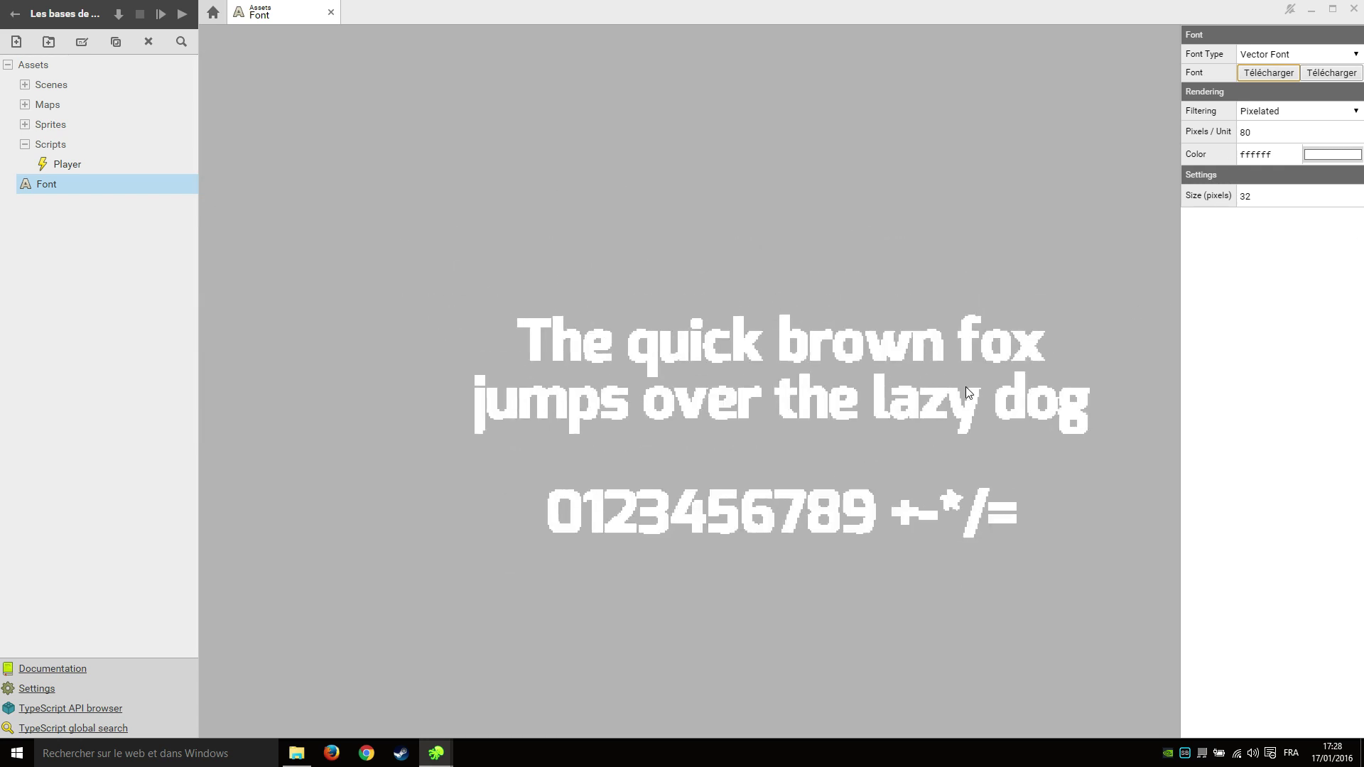
{"action": "middle_click_drag", "start_coordinate": [803, 427], "coordinate": [807, 351]}
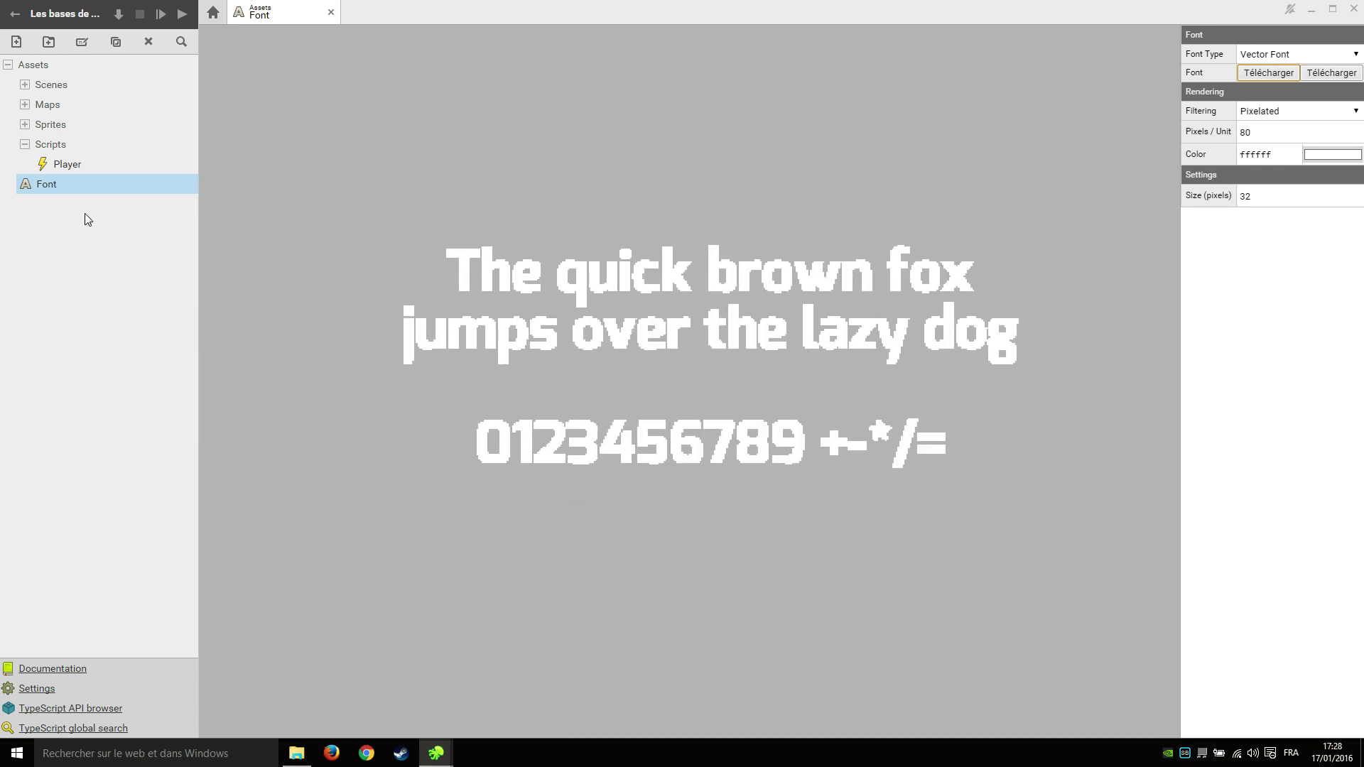
{"action": "left_click", "coordinate": [83, 43]}
Rename the font asset to Exo and open the Jeu scene.
{"action": "type", "text": "Exo"}
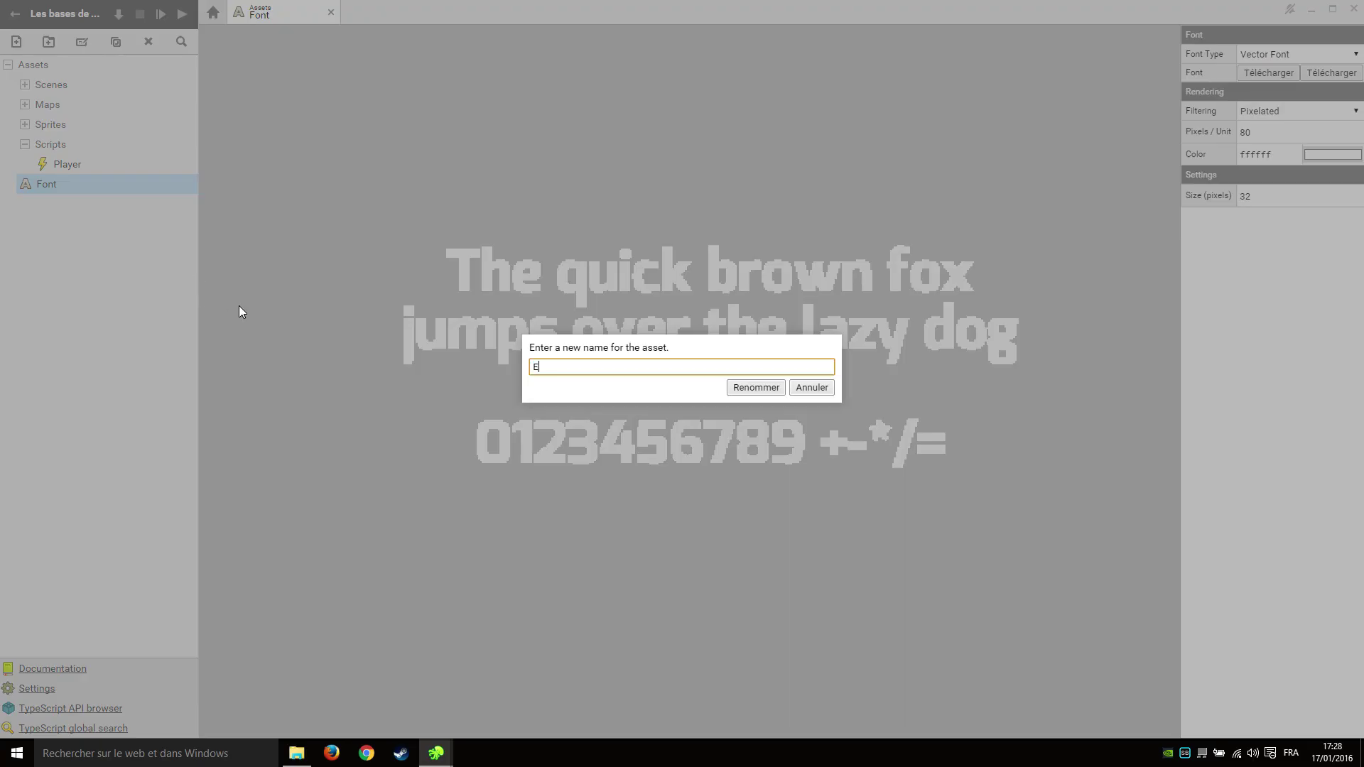
{"action": "key", "text": "Return"}
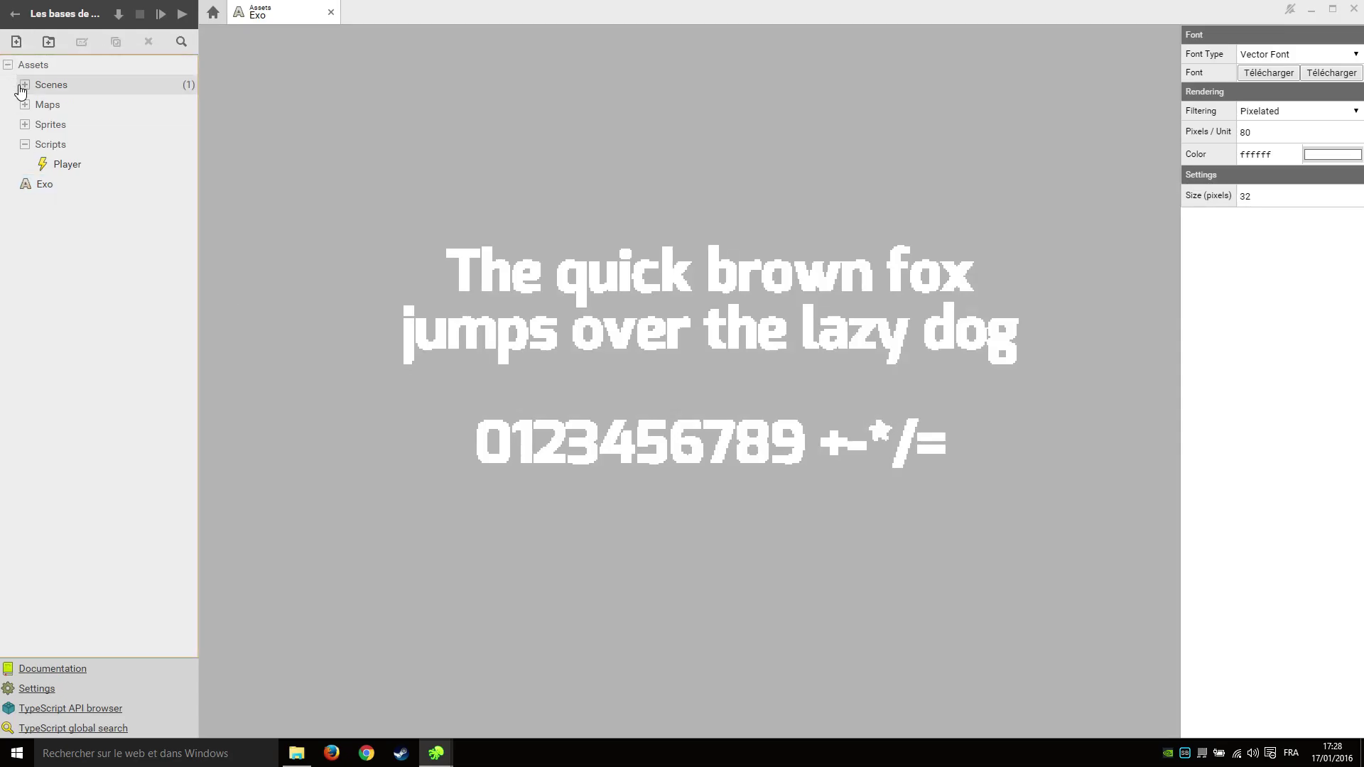
{"action": "left_click", "coordinate": [25, 84]}
{"action": "double_click", "coordinate": [76, 106]}
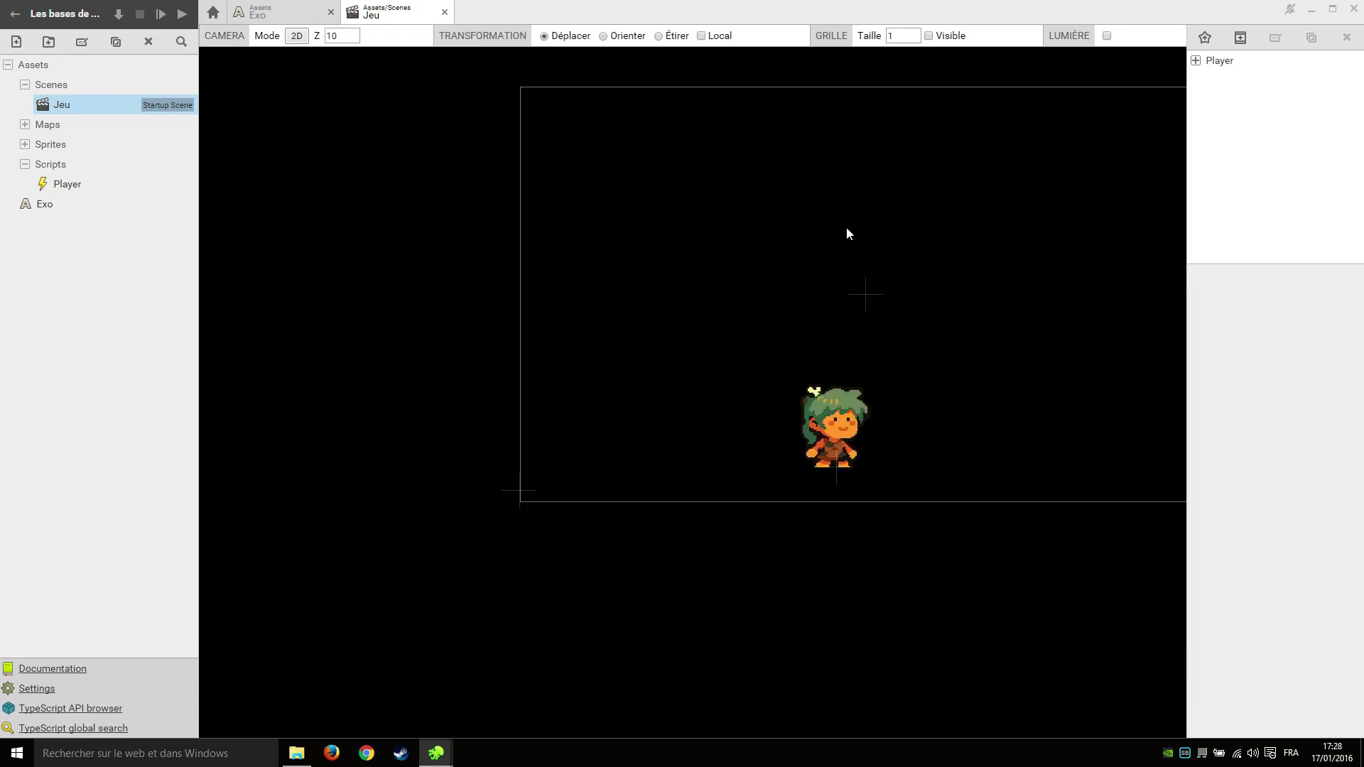
Move the Camera actor out of Player to the scene root.
{"action": "scroll", "coordinate": [568, 259], "scroll_direction": "down", "scroll_amount": 4}
{"action": "scroll", "coordinate": [710, 263], "scroll_direction": "up", "scroll_amount": 4}
{"action": "double_click", "coordinate": [1213, 69]}
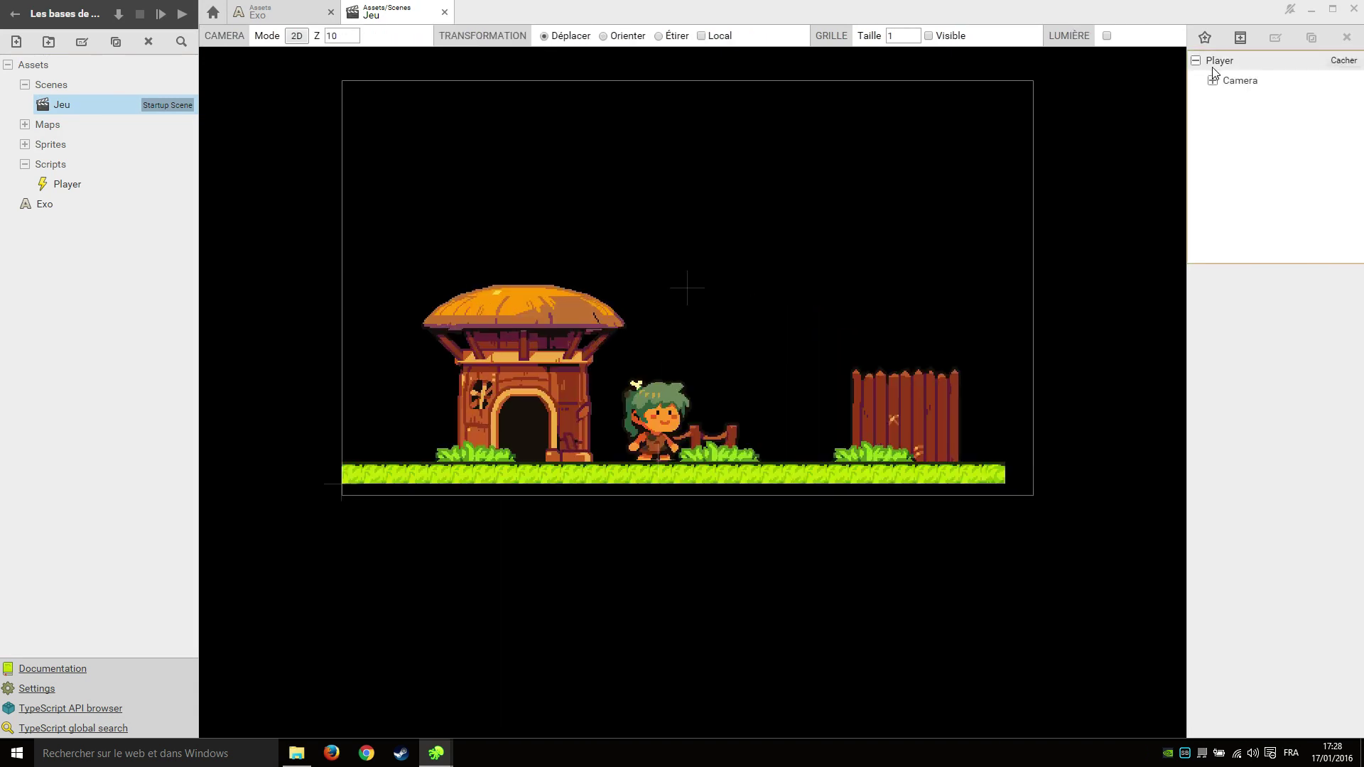
{"action": "left_click", "coordinate": [1237, 62]}
{"action": "left_click", "coordinate": [1239, 80]}
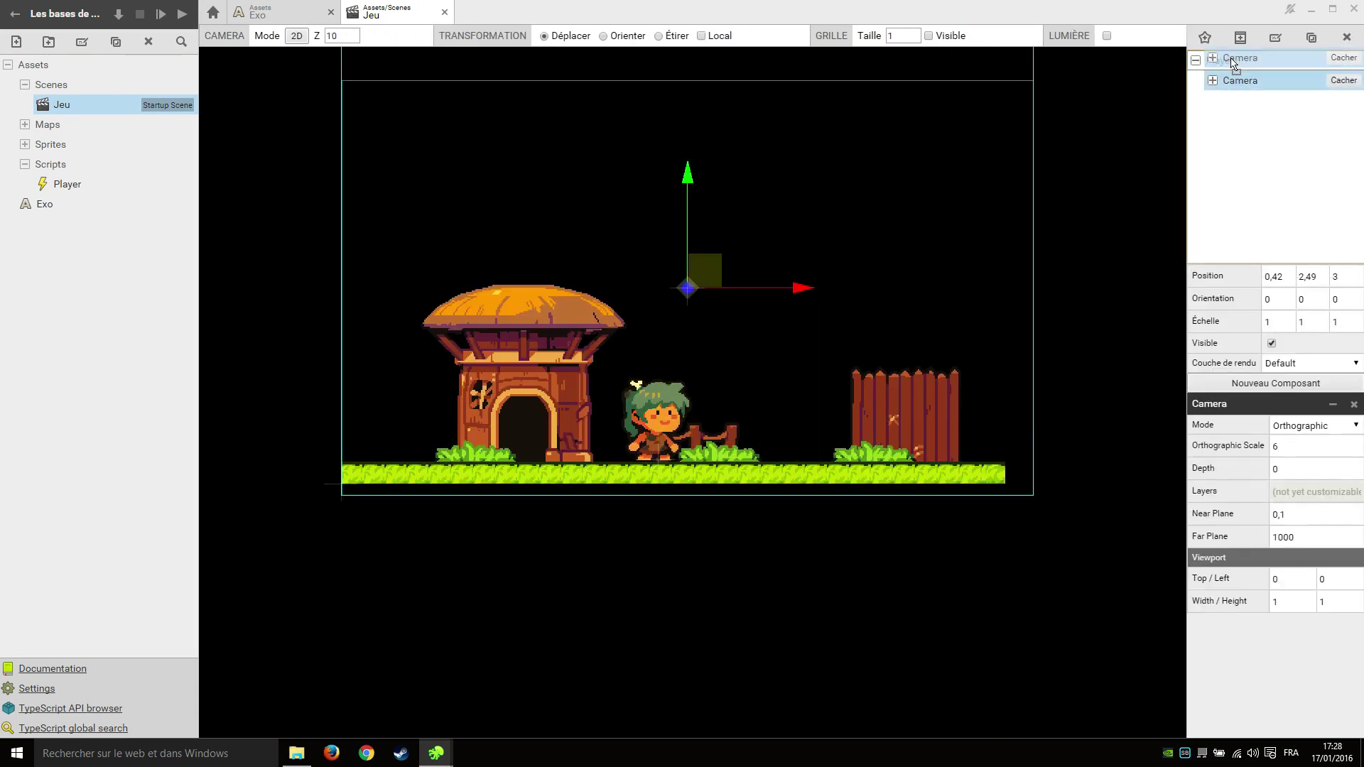
{"action": "left_click_drag", "start_coordinate": [1239, 80], "coordinate": [1218, 61]}
{"action": "left_click", "coordinate": [1222, 76]}
{"action": "left_click", "coordinate": [1222, 60]}
Add a new actor named Texte.
{"action": "left_click", "coordinate": [1207, 42]}
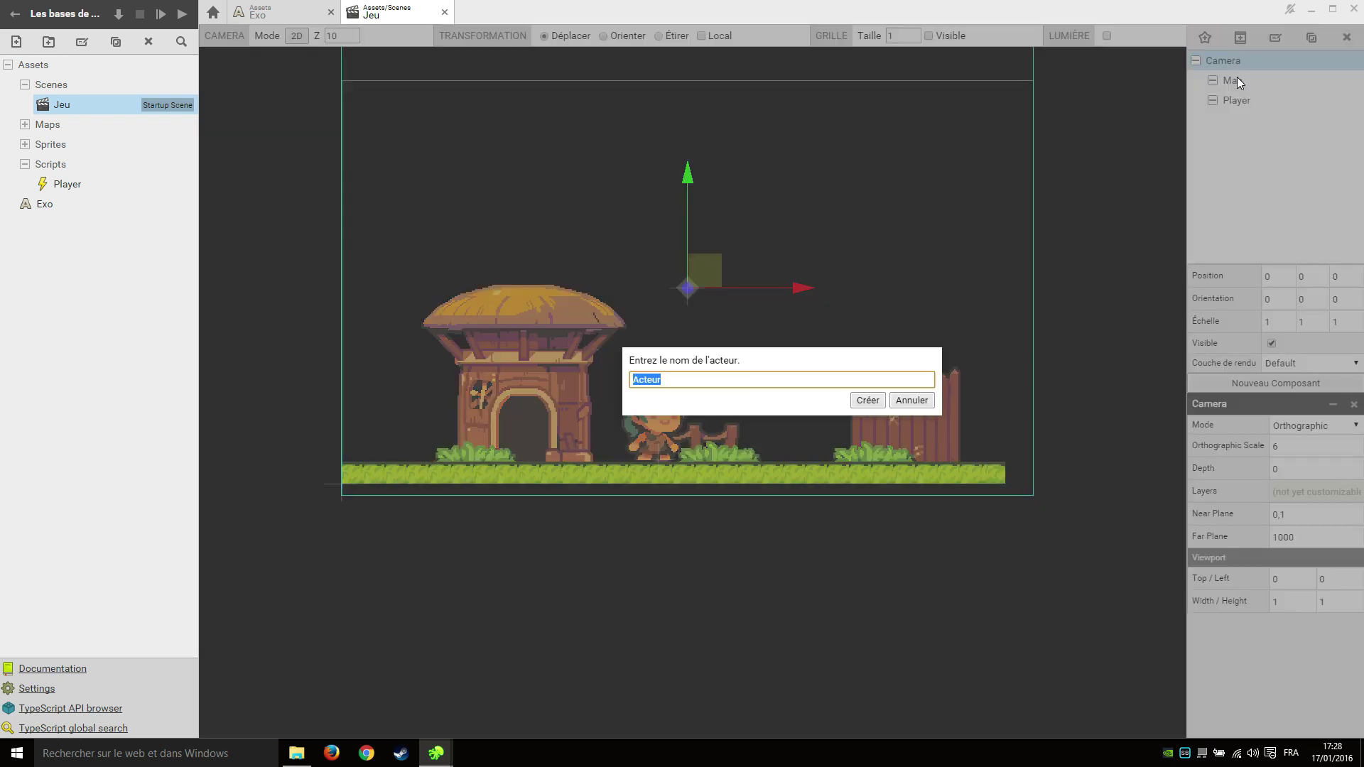
{"action": "type", "text": "Texte"}
{"action": "key", "text": "Return"}
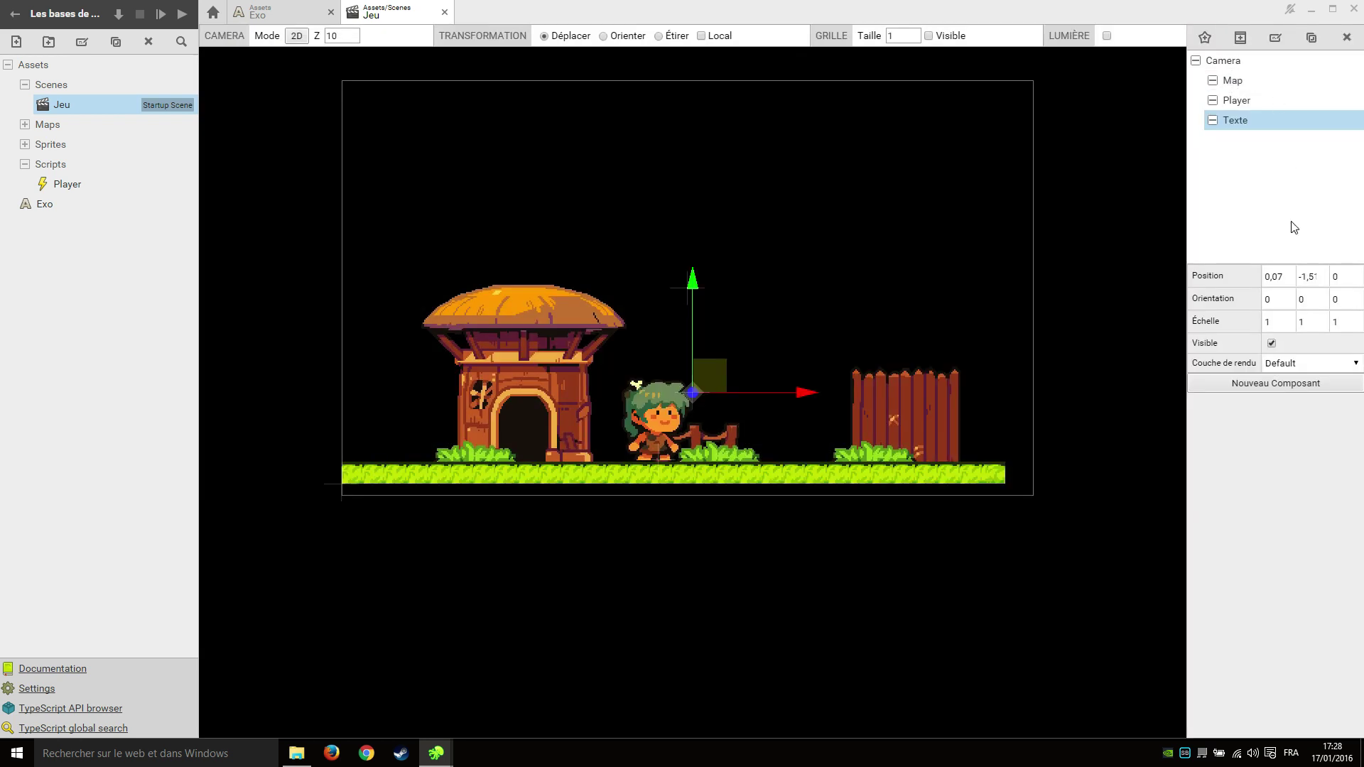
Give Texte a Text Renderer component using the Exo font.
{"action": "left_click", "coordinate": [1276, 386]}
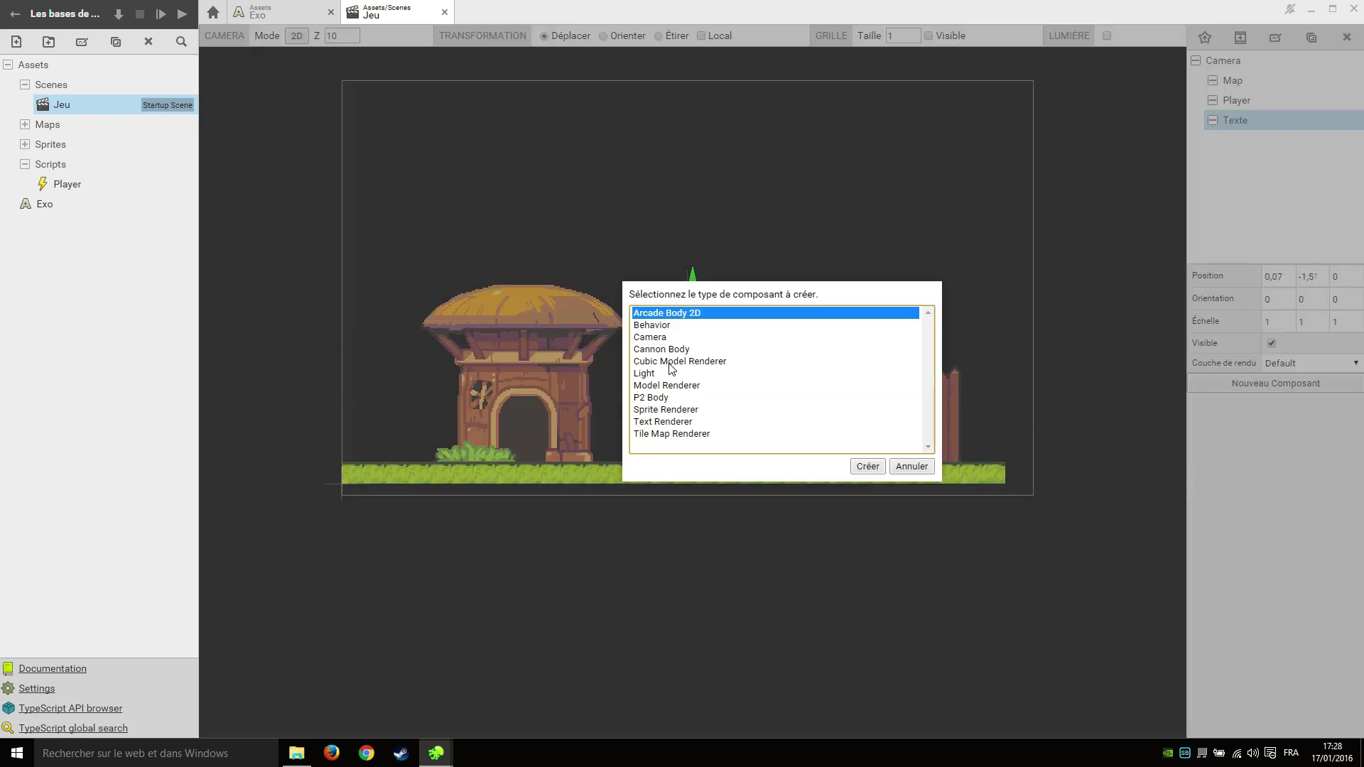
{"action": "left_click", "coordinate": [665, 422]}
{"action": "left_click", "coordinate": [868, 466]}
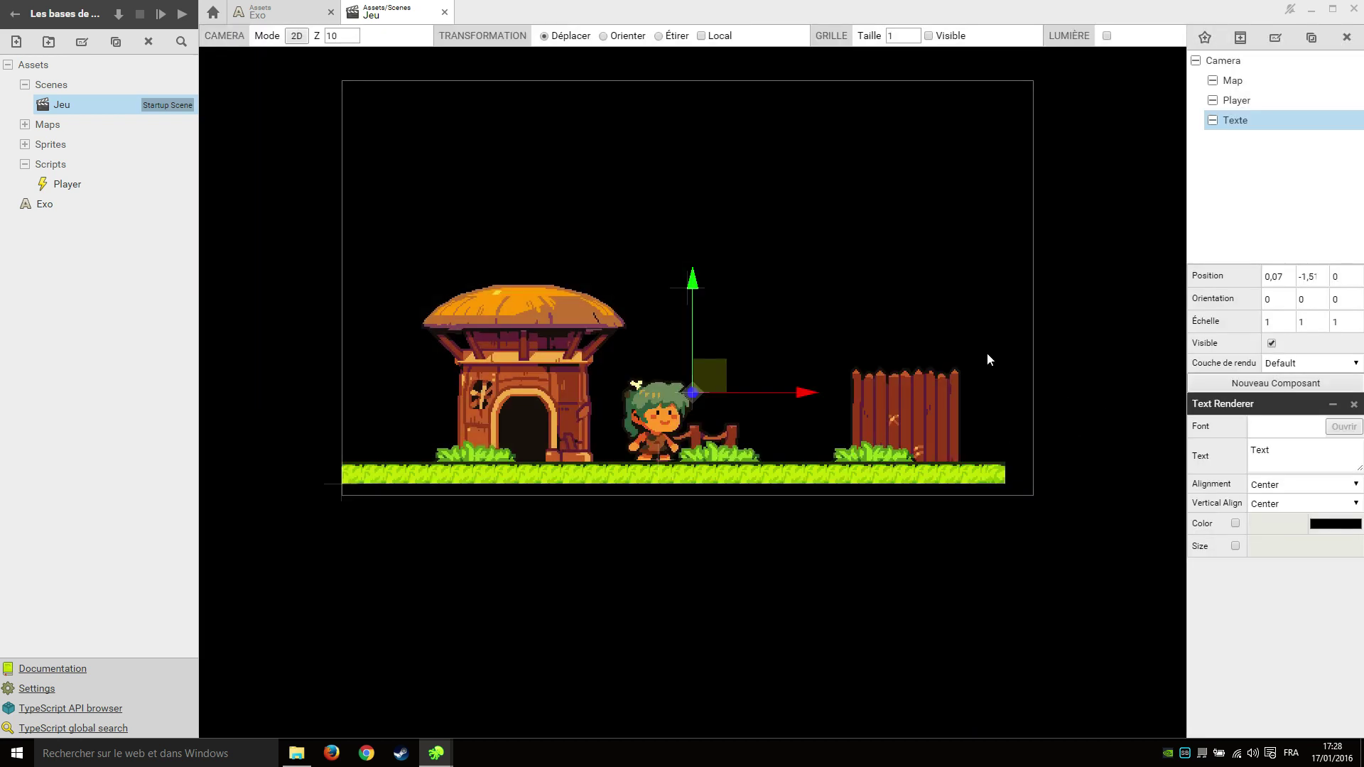
{"action": "left_click_drag", "start_coordinate": [30, 204], "coordinate": [1279, 429]}
Place the text above the player, set it to 'Hello world !' at Position Z -2.
{"action": "left_click_drag", "start_coordinate": [693, 282], "coordinate": [694, 192]}
{"action": "left_click_drag", "start_coordinate": [815, 307], "coordinate": [805, 307]}
{"action": "left_click", "coordinate": [1287, 453]}
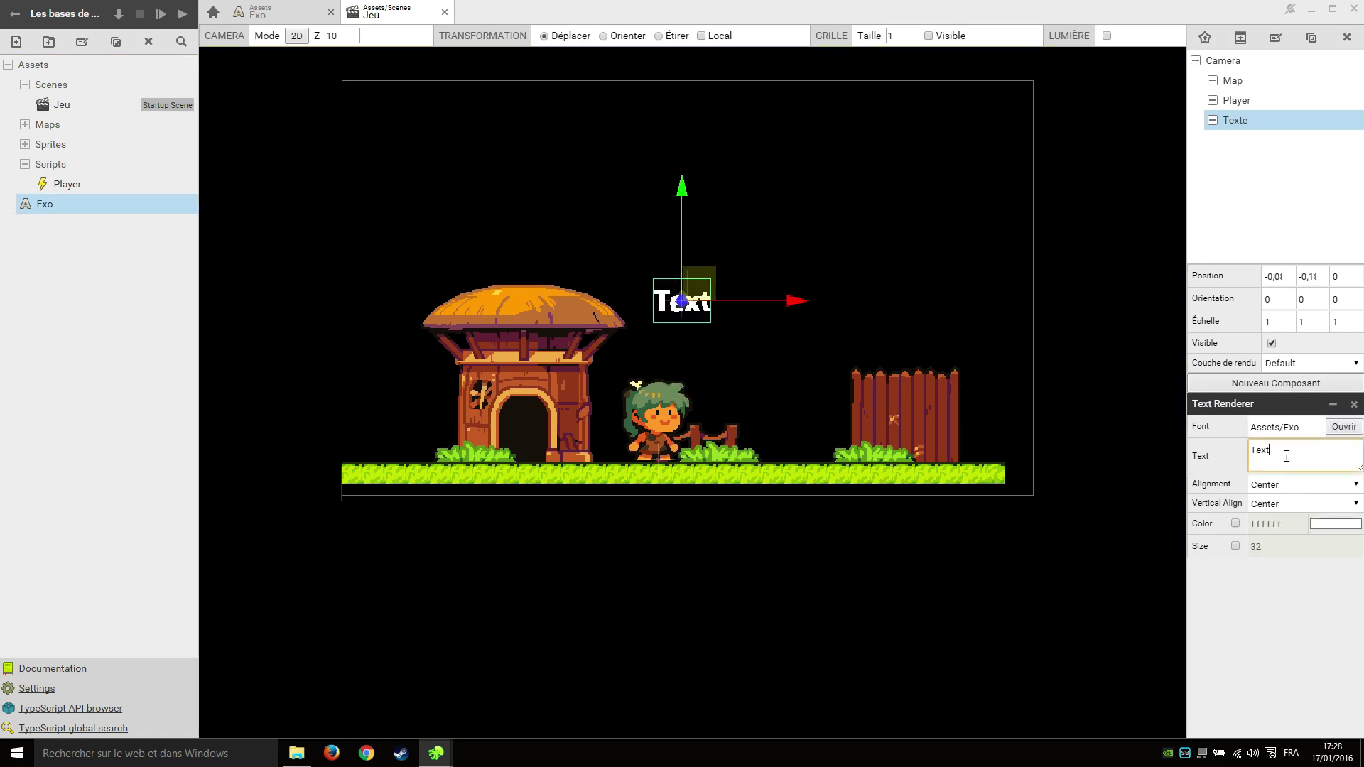
{"action": "key", "text": "ctrl+a"}
{"action": "type", "text": "Hello world !"}
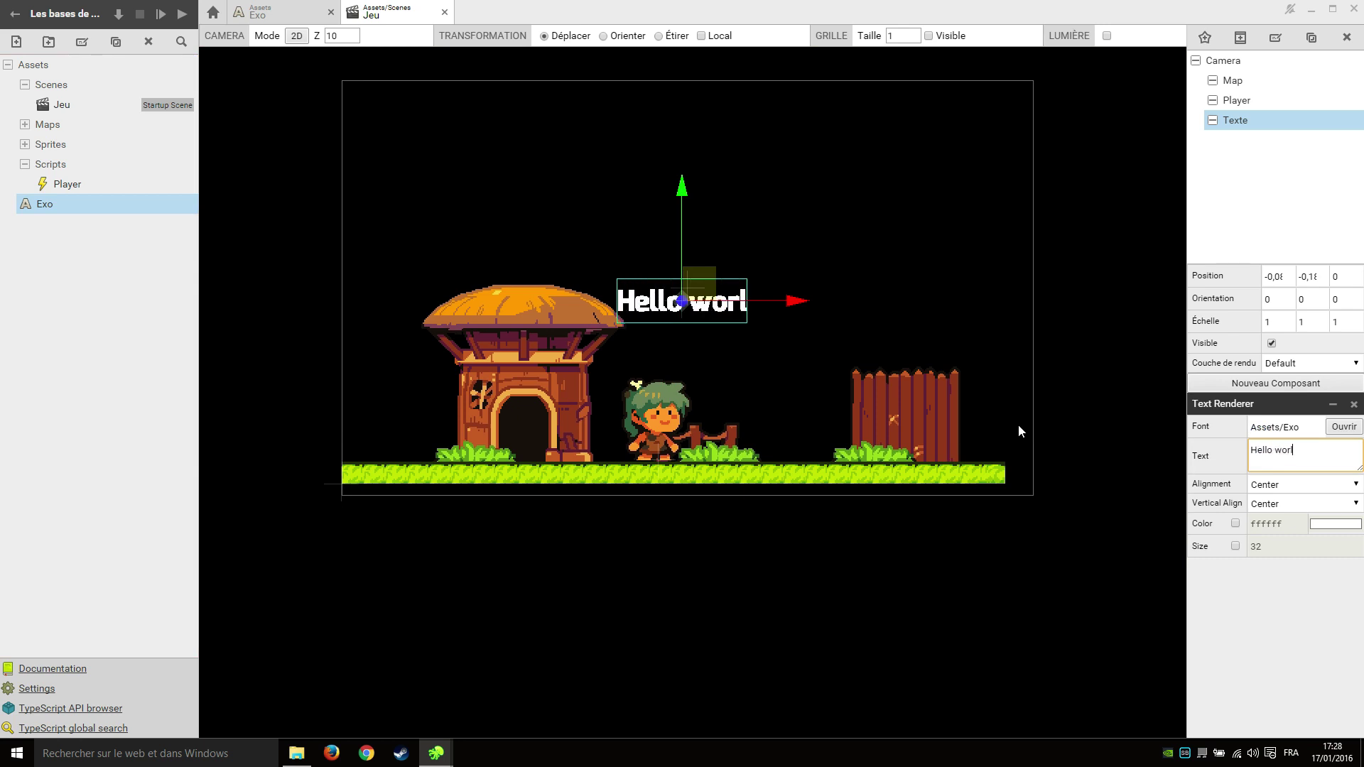
{"action": "left_click", "coordinate": [1342, 276]}
{"action": "type", "text": "-2"}
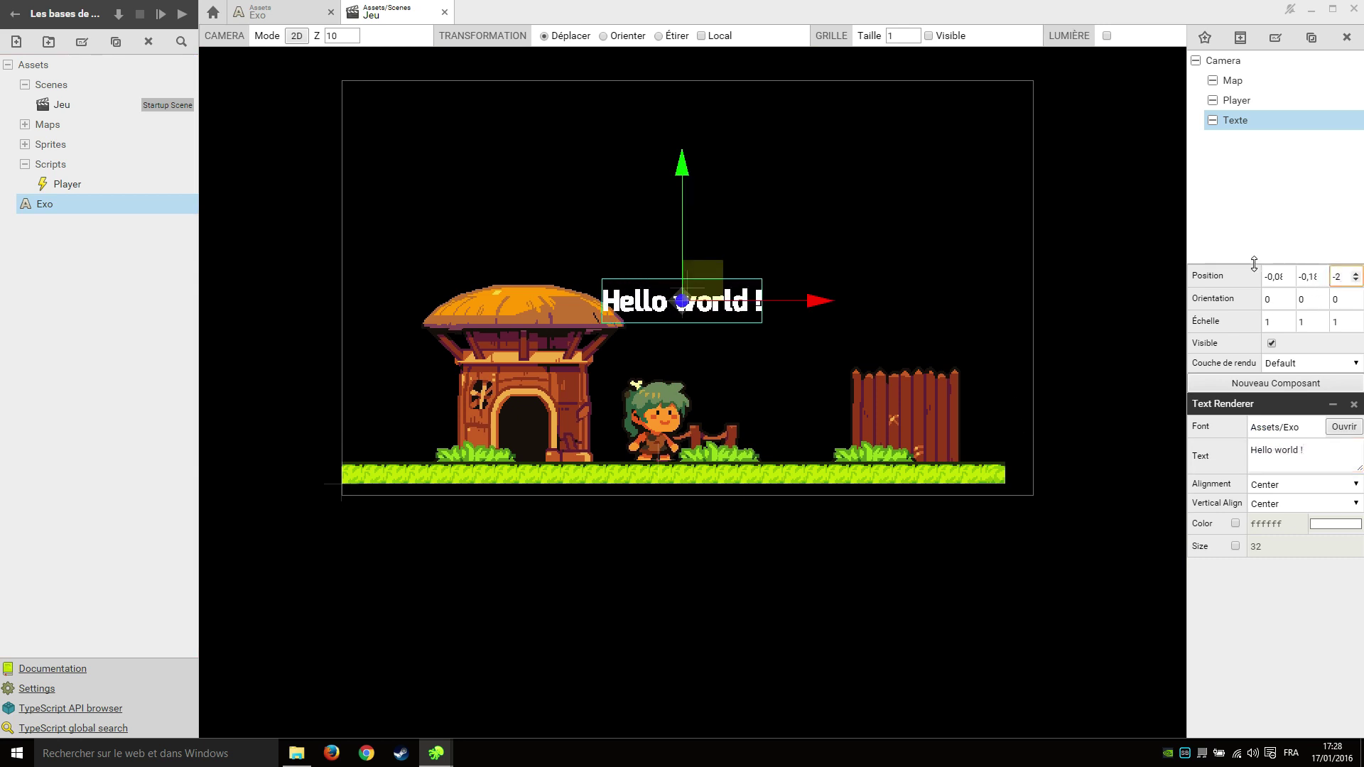
{"action": "left_click", "coordinate": [819, 705]}
{"action": "left_click", "coordinate": [296, 35]}
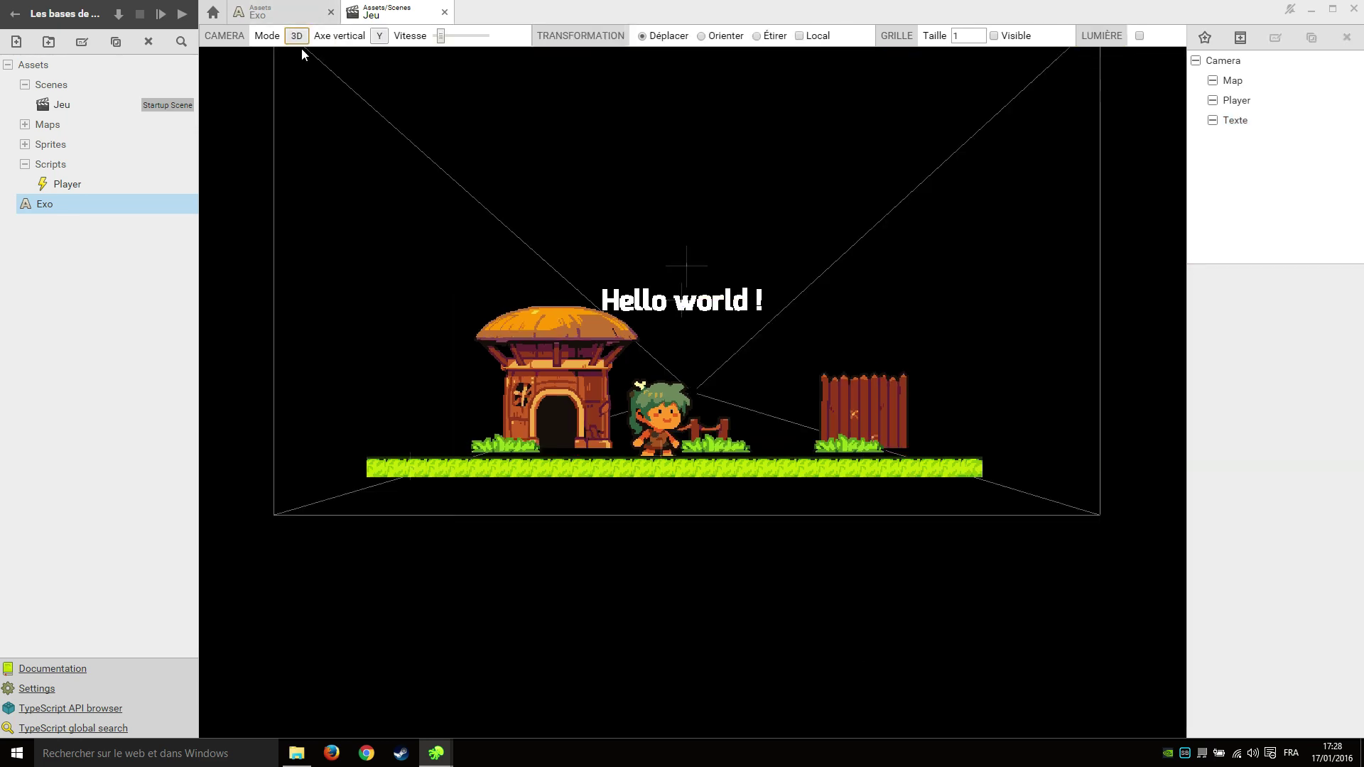
Play-test Hello world ! above the walking player, then close the game, Jeu scene and Exo font.
{"action": "right_click_drag", "start_coordinate": [304, 55], "coordinate": [838, 388]}
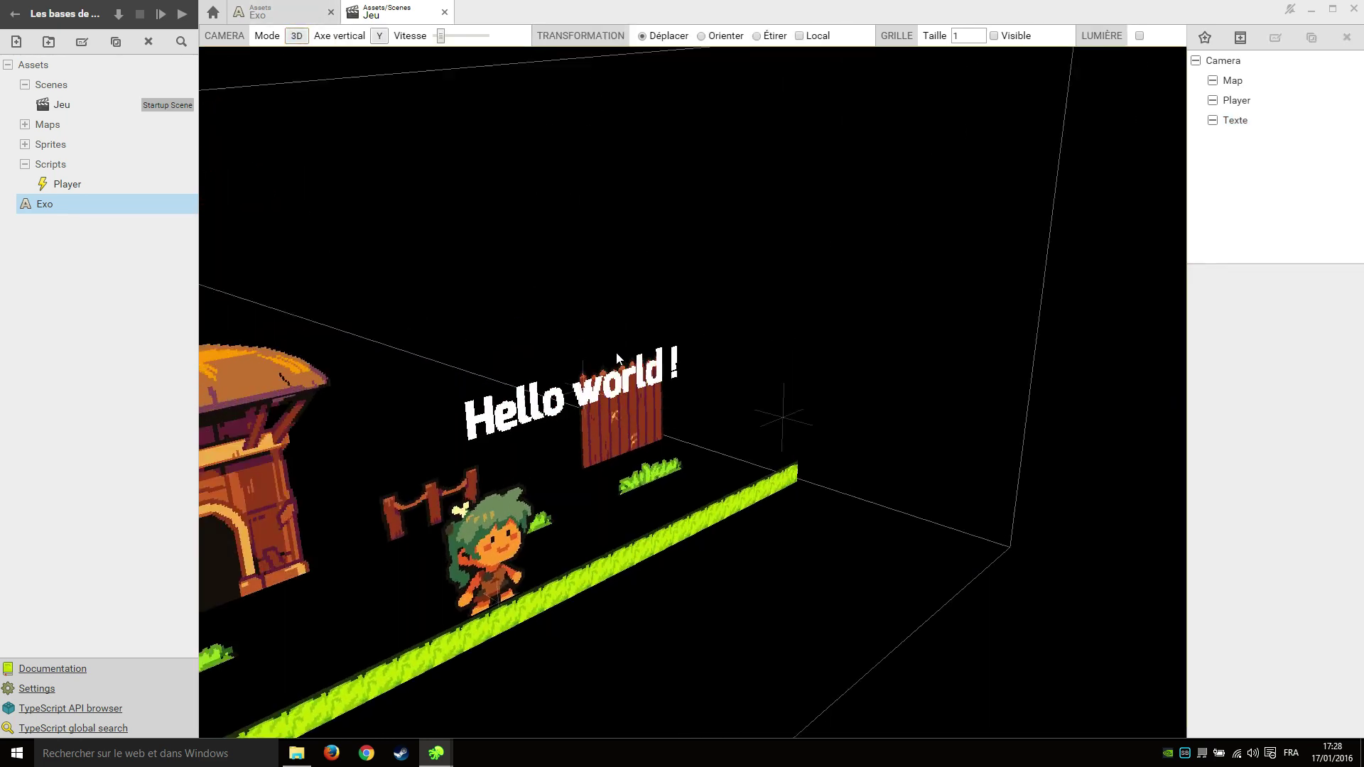
{"action": "left_click", "coordinate": [160, 14]}
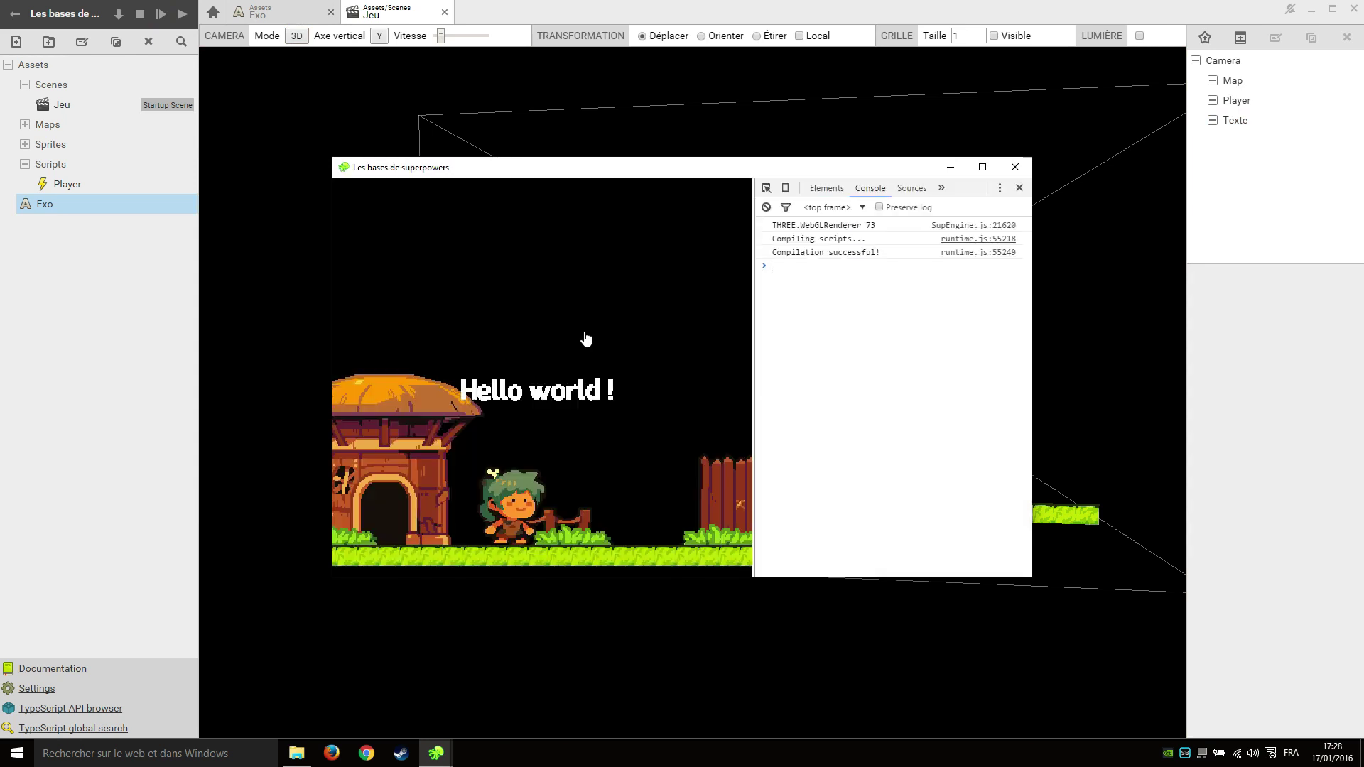
{"action": "key", "text": "Right"}
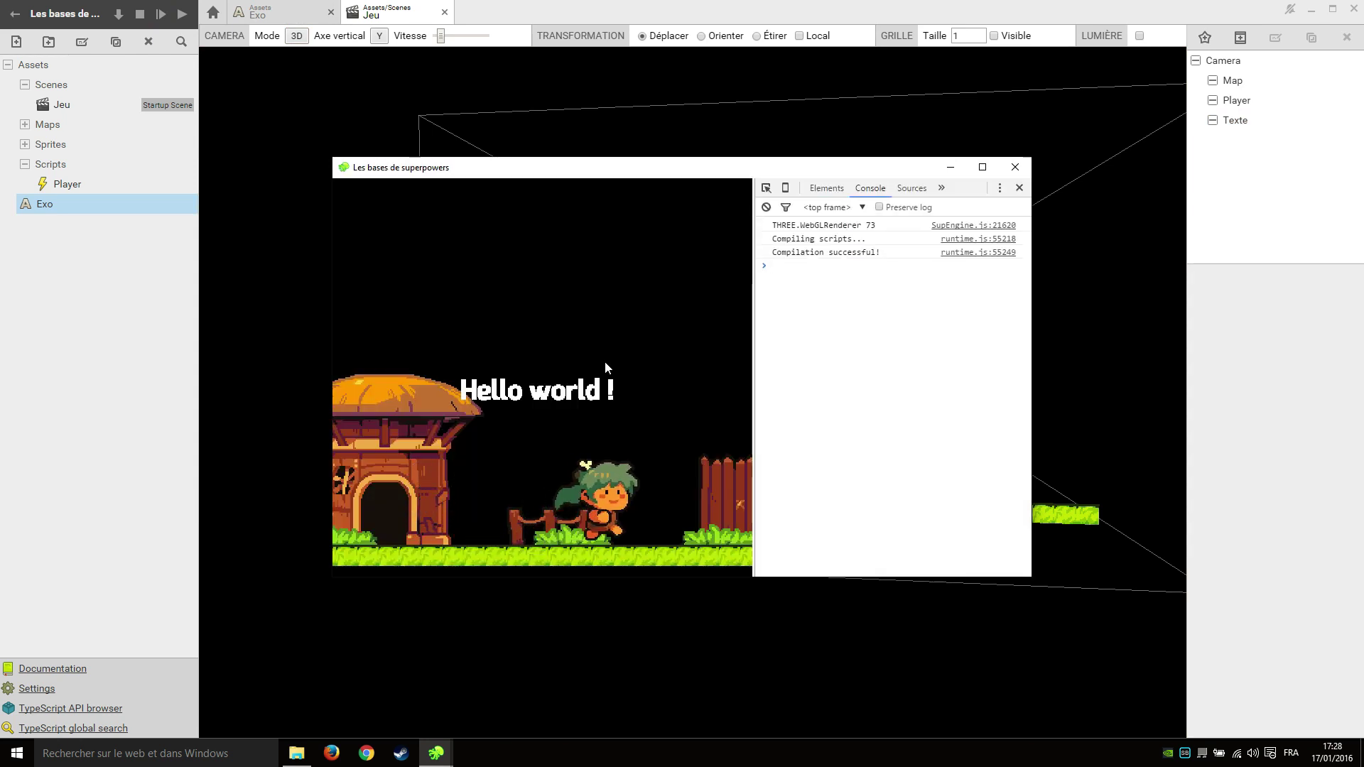
{"action": "key", "text": "Left"}
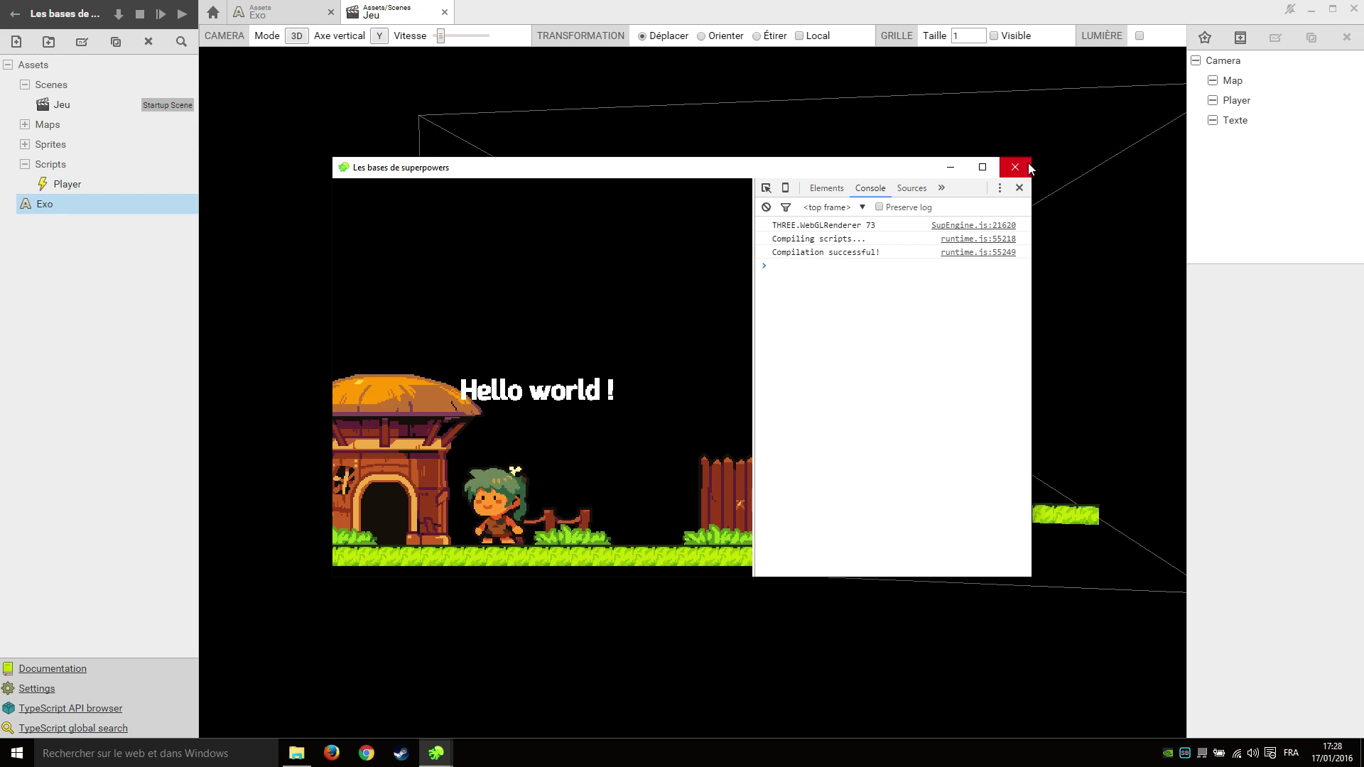
{"action": "left_click", "coordinate": [1029, 168]}
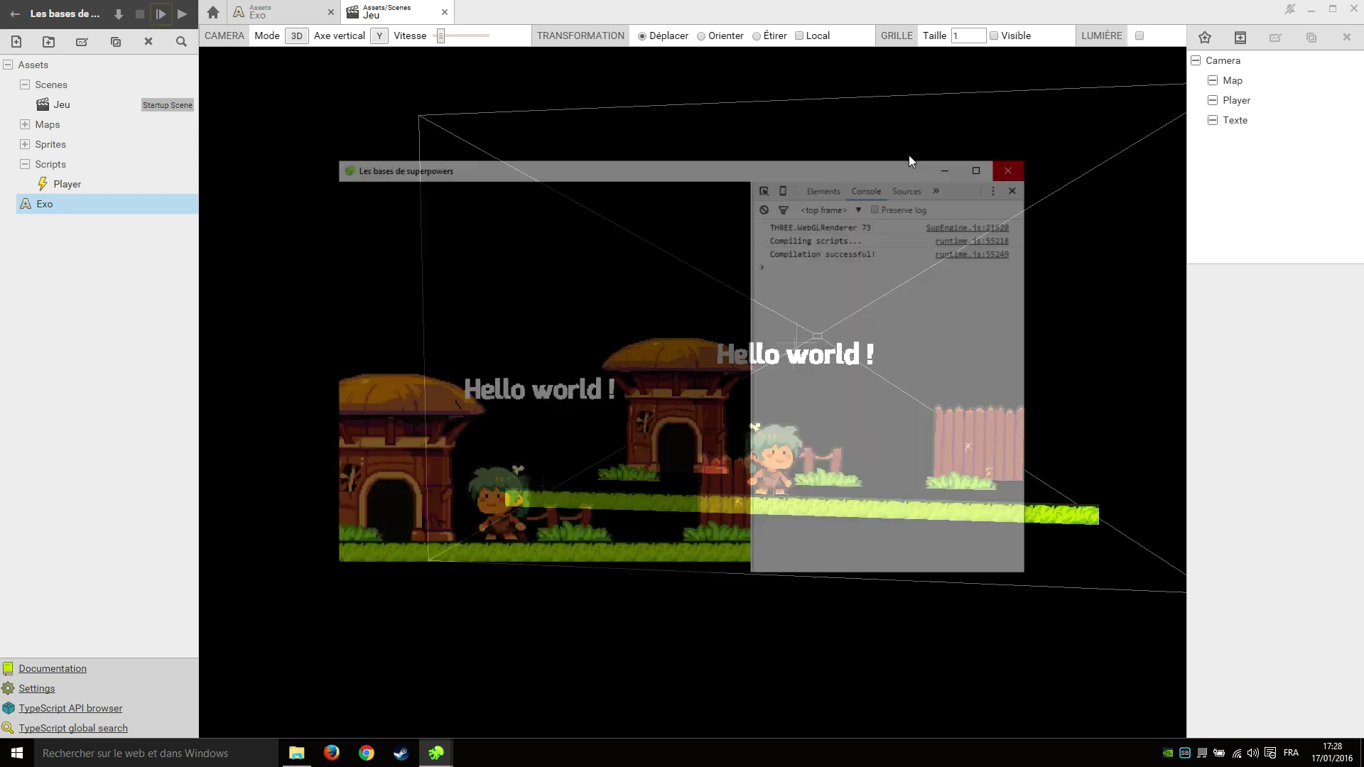
{"action": "left_click", "coordinate": [444, 13]}
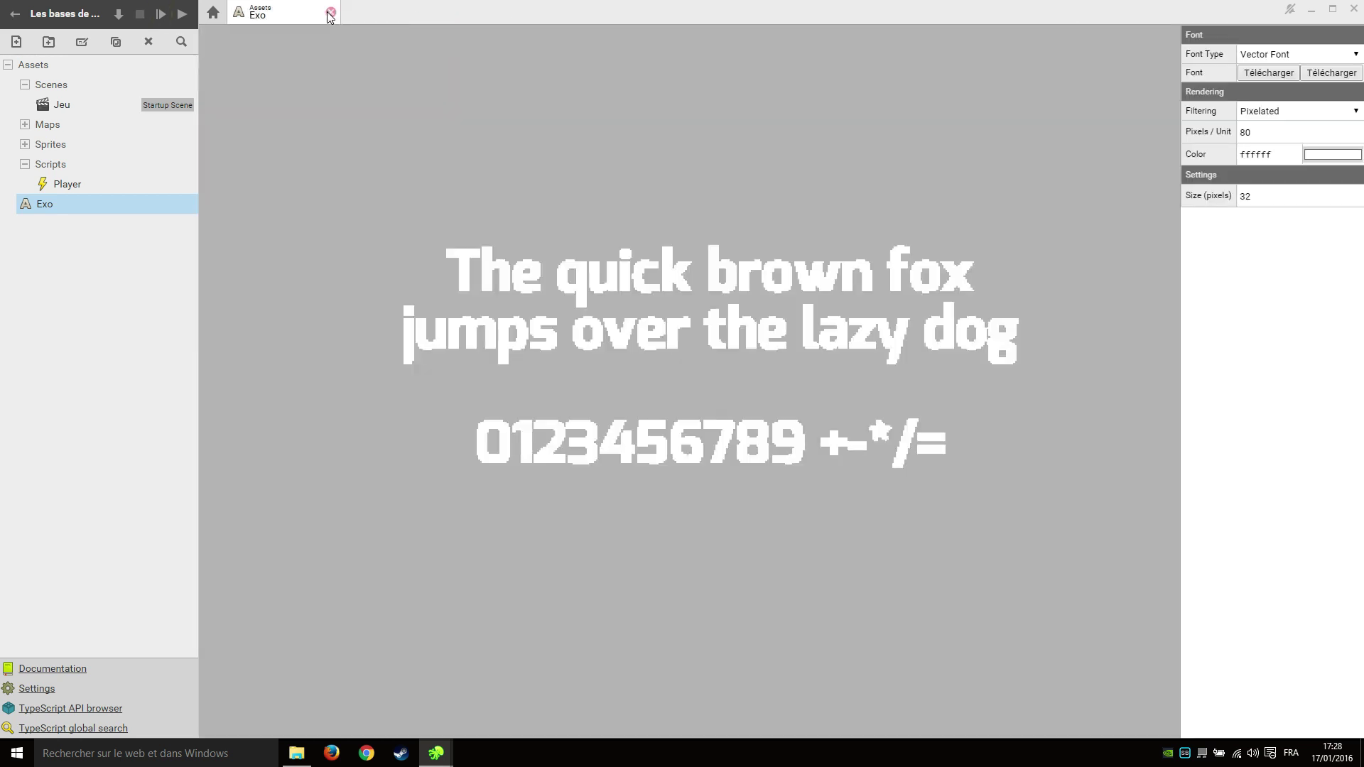
{"action": "left_click", "coordinate": [331, 12]}
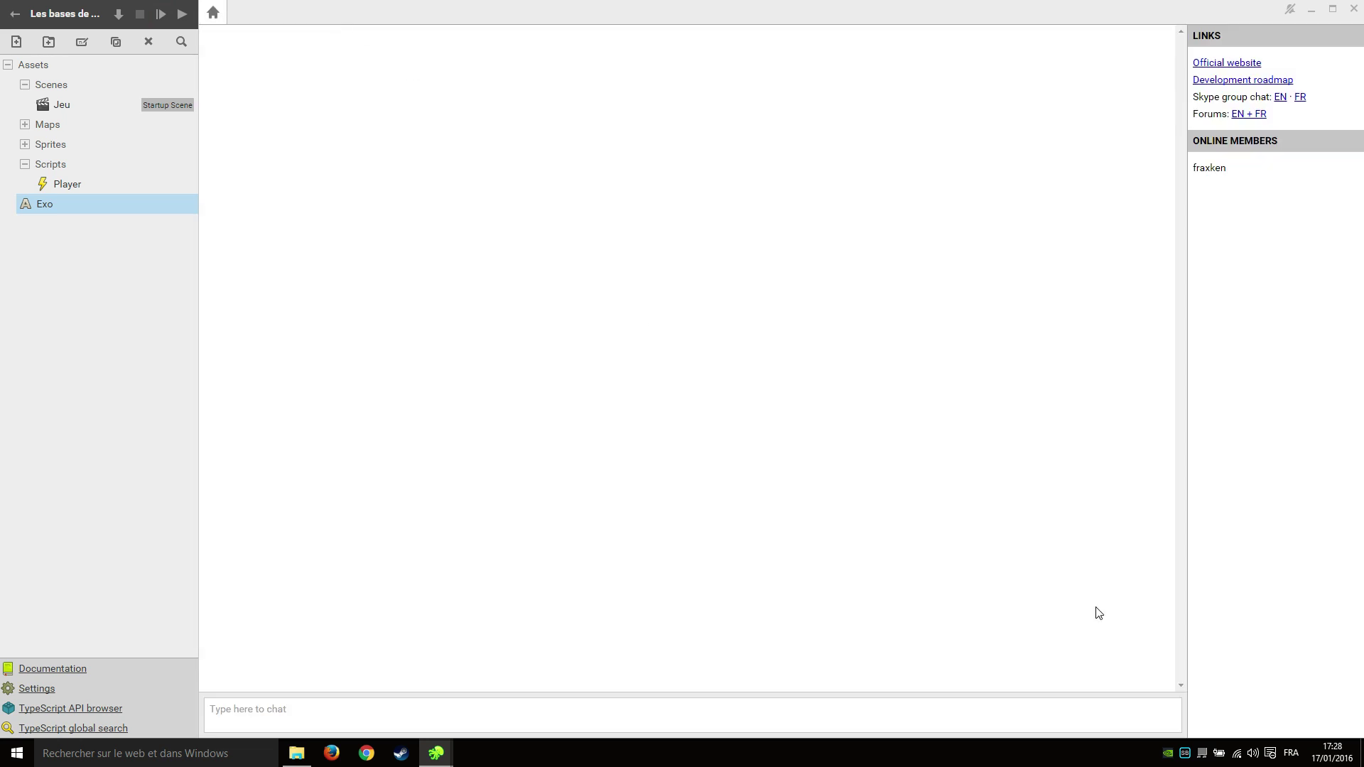